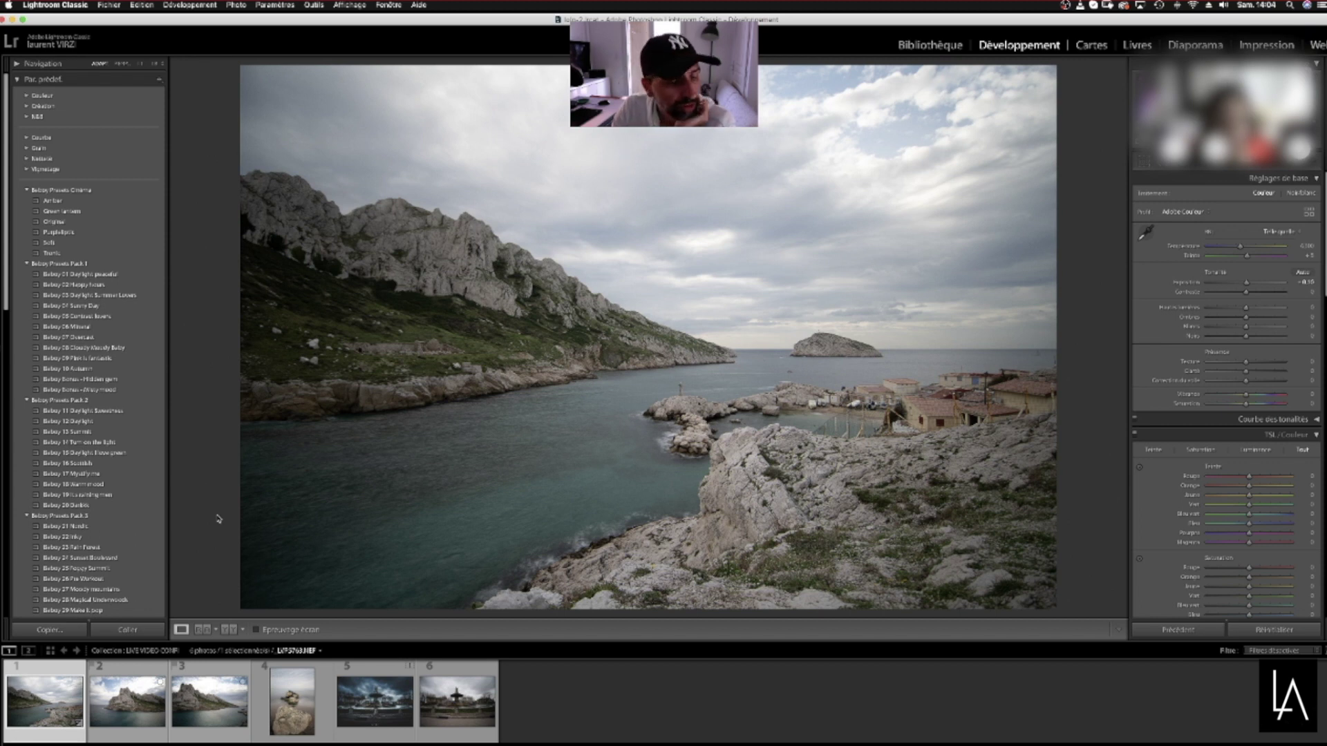
left_click_drag(200, 14, 202, 13)
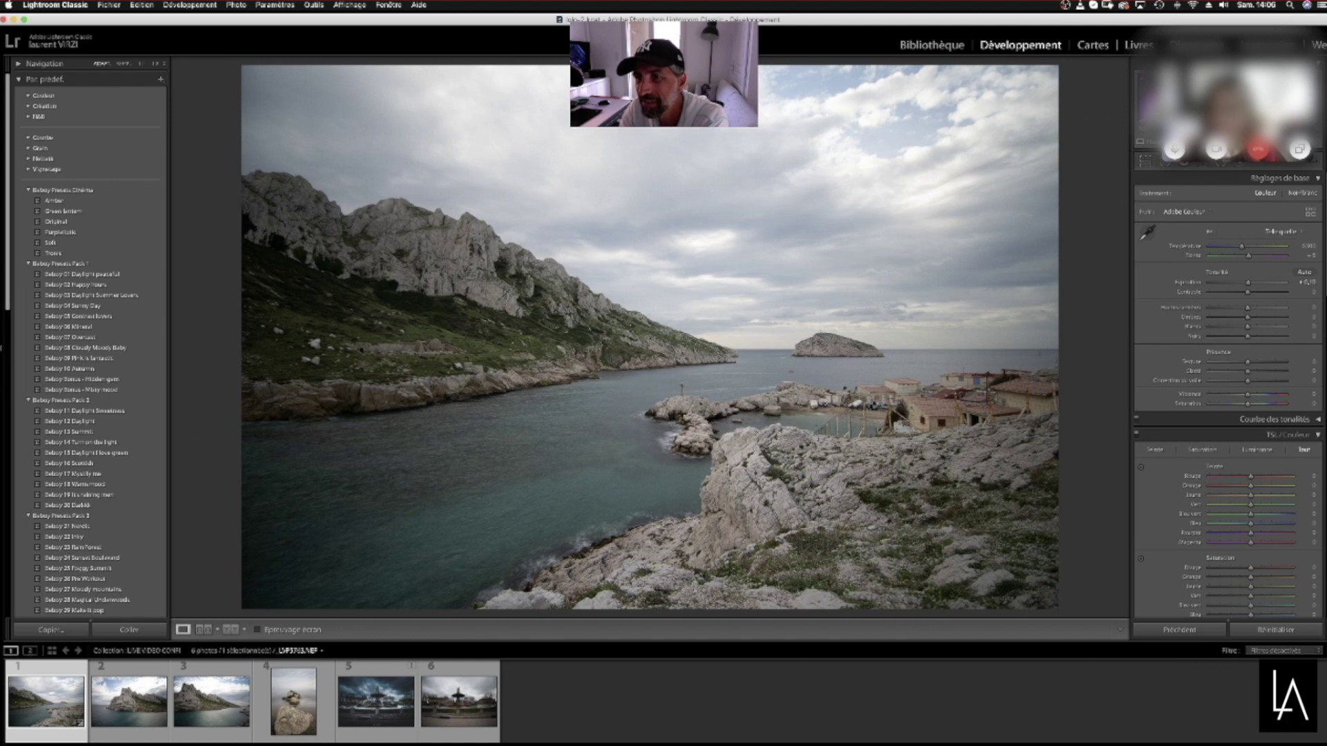
left_click(1220, 150)
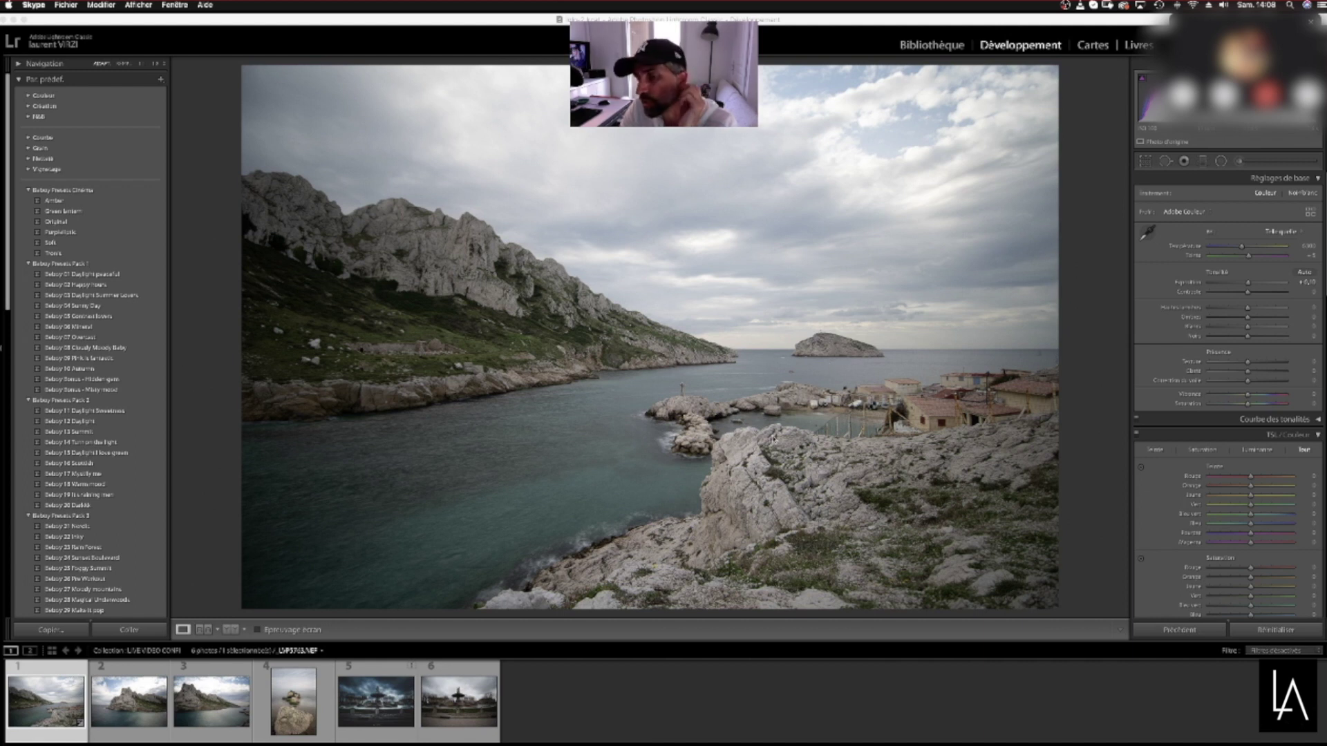
left_click(408, 35)
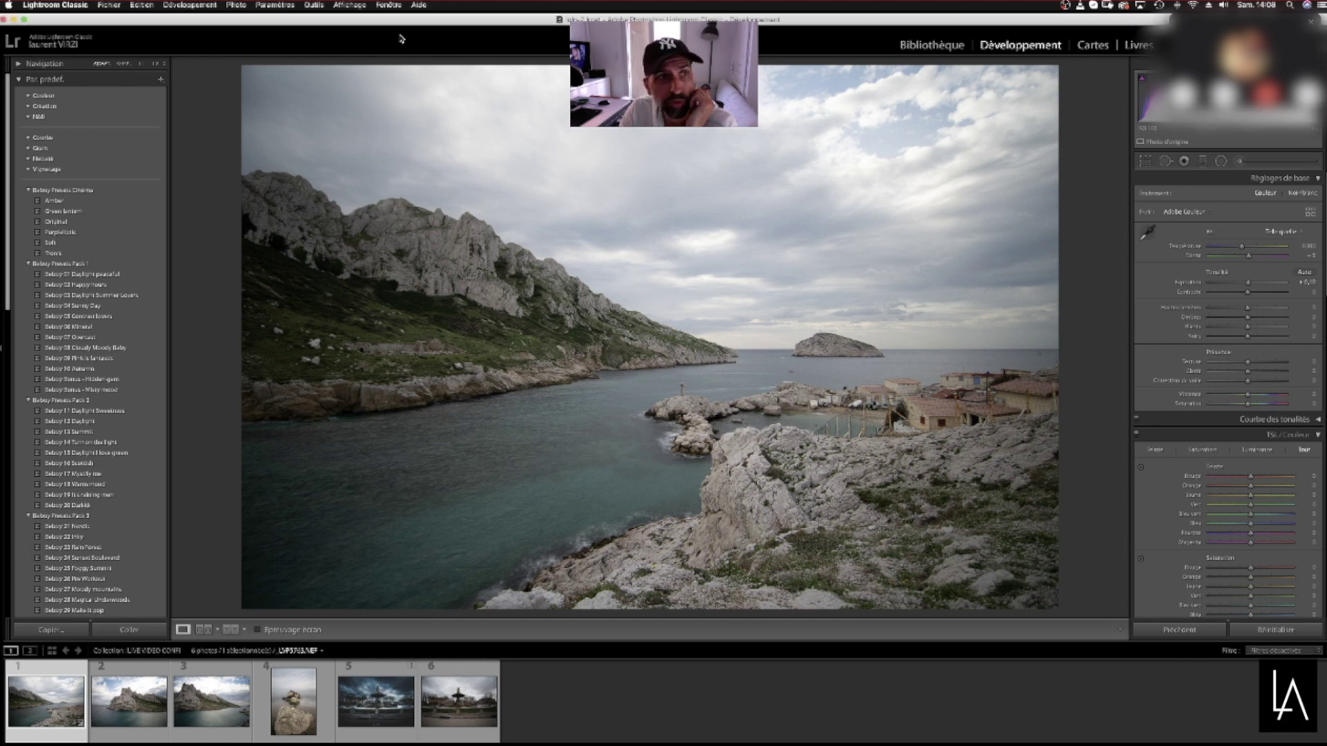
left_click_drag(410, 26, 411, 24)
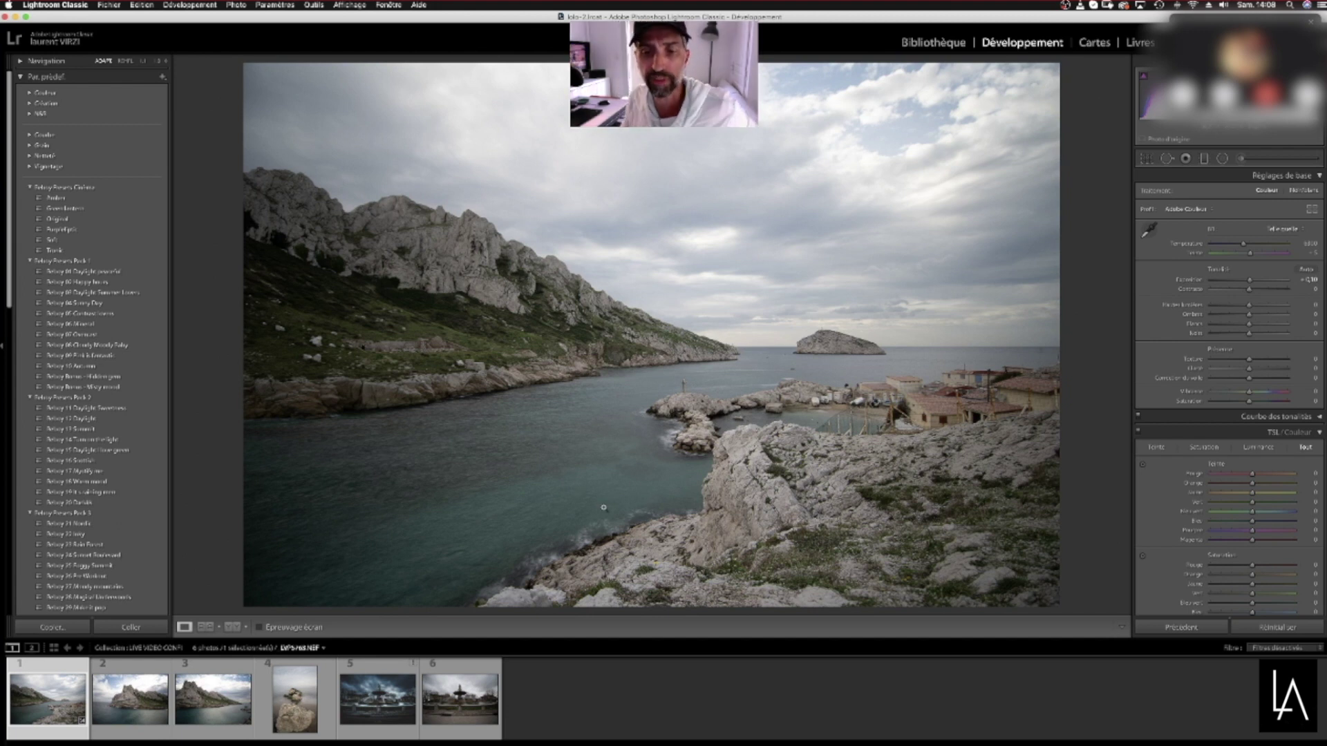
Examine the coastal photo up close around the island, the harbour houses and the cloudy sky
left_click(793, 369)
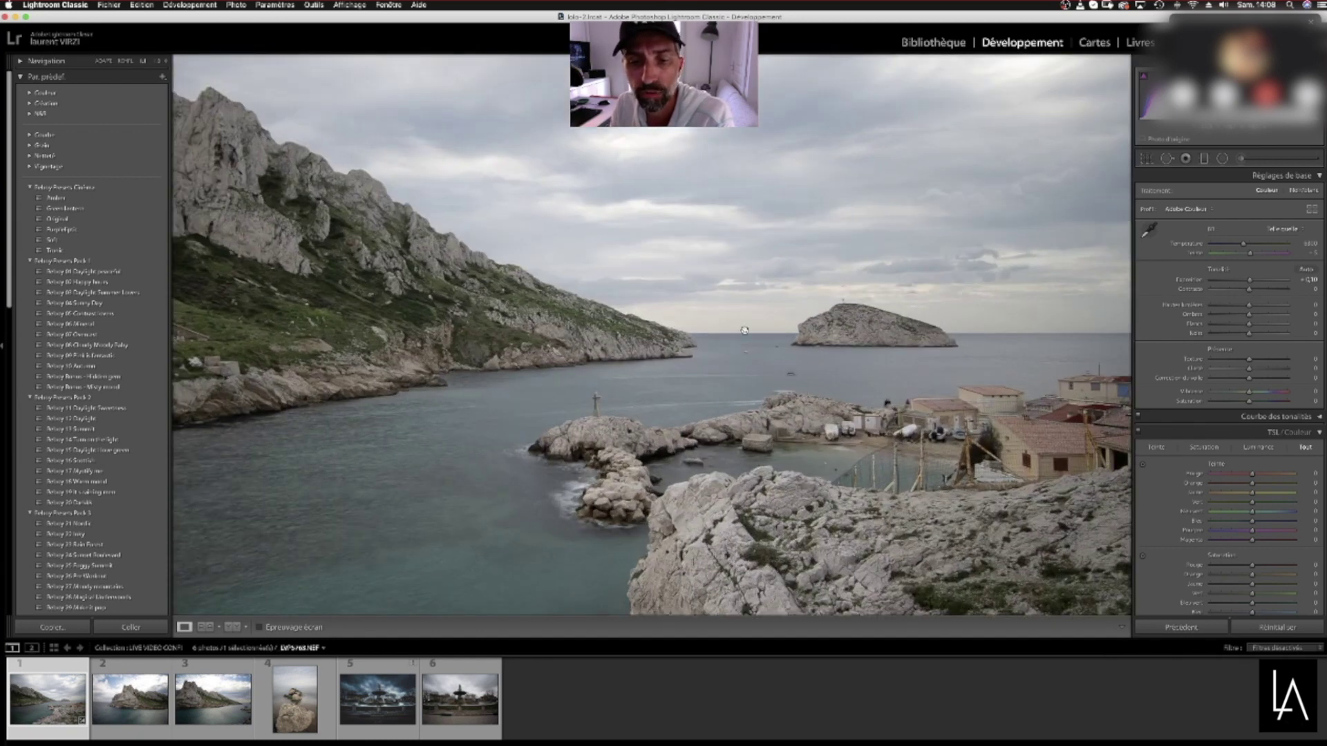
left_click_drag(888, 368, 833, 316)
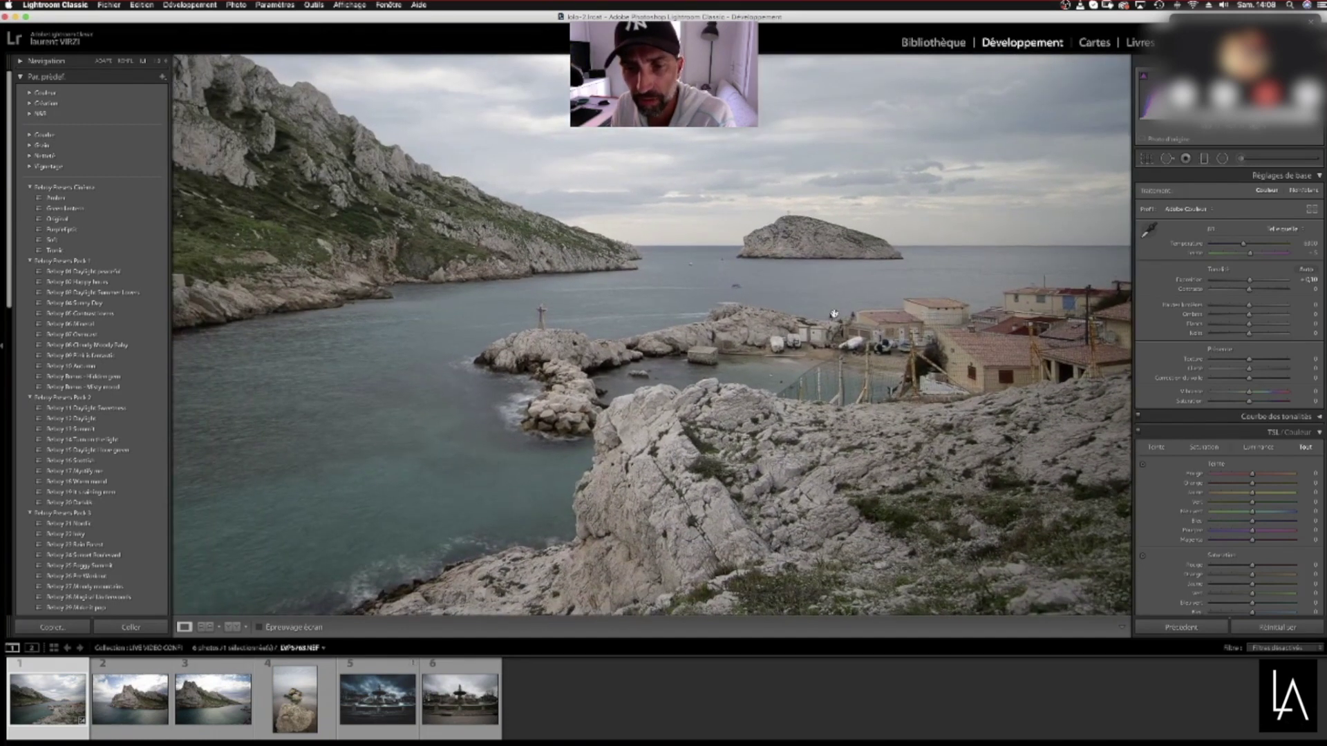
left_click(800, 295)
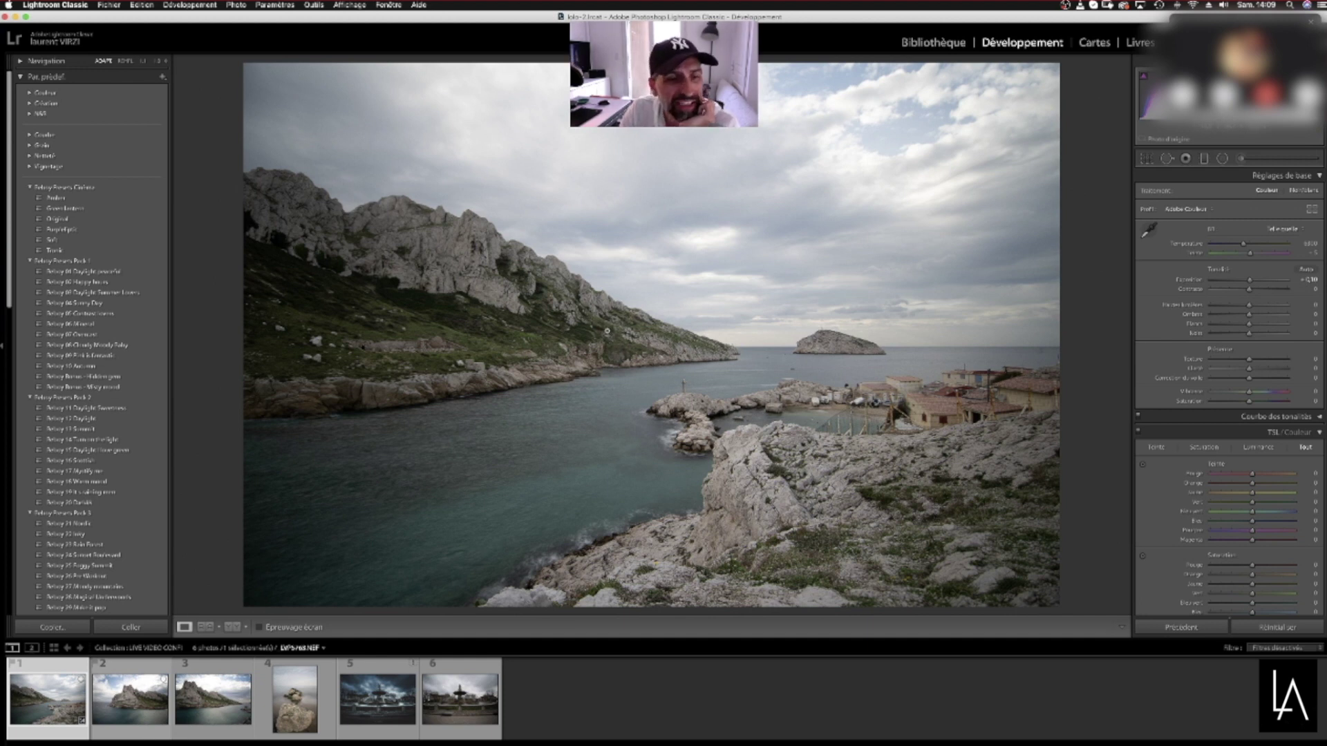
left_click(681, 164)
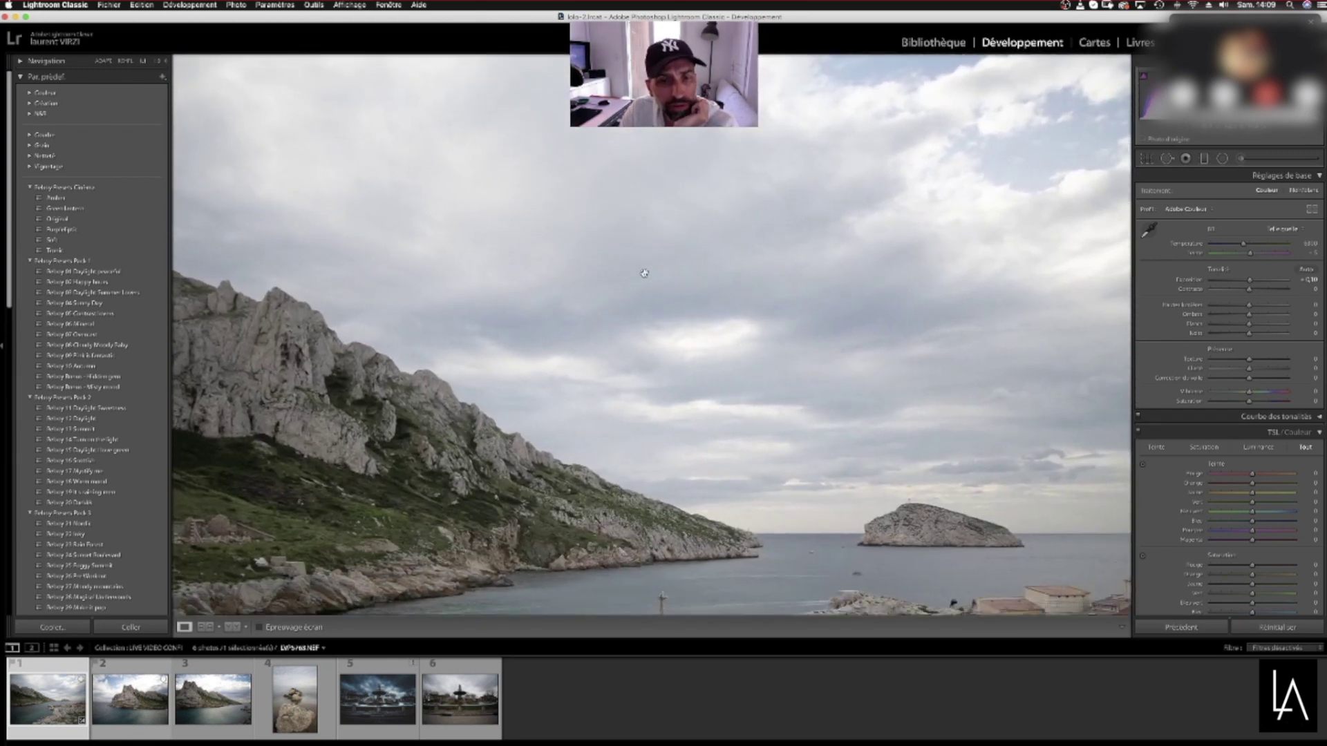
left_click(644, 273)
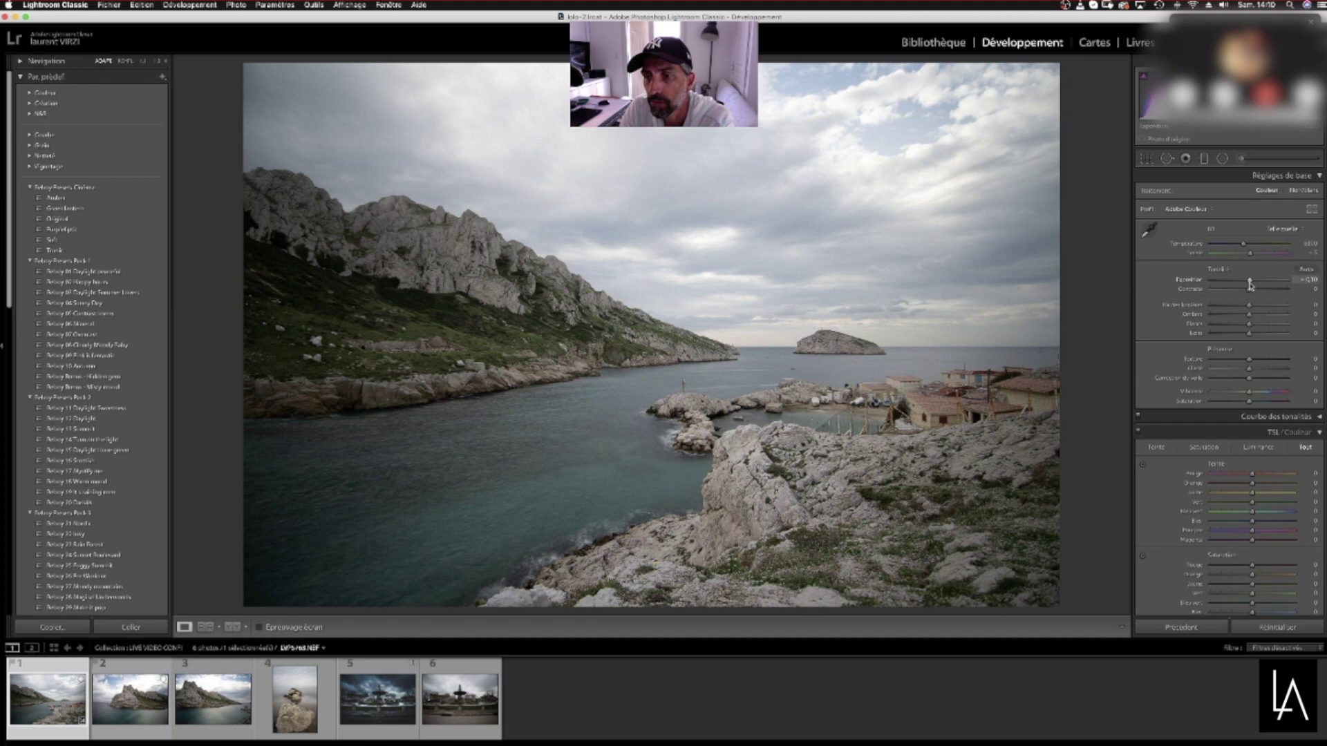
Fine-tune the photo's basic exposure and slightly lower its contrast and highlights
mouse_move(1250, 281)
left_mouse_down()
mouse_move(1239, 281)
mouse_move(1263, 291)
mouse_move(1235, 296)
mouse_move(1264, 308)
mouse_move(1251, 314)
mouse_move(1250, 286)
left_mouse_up()
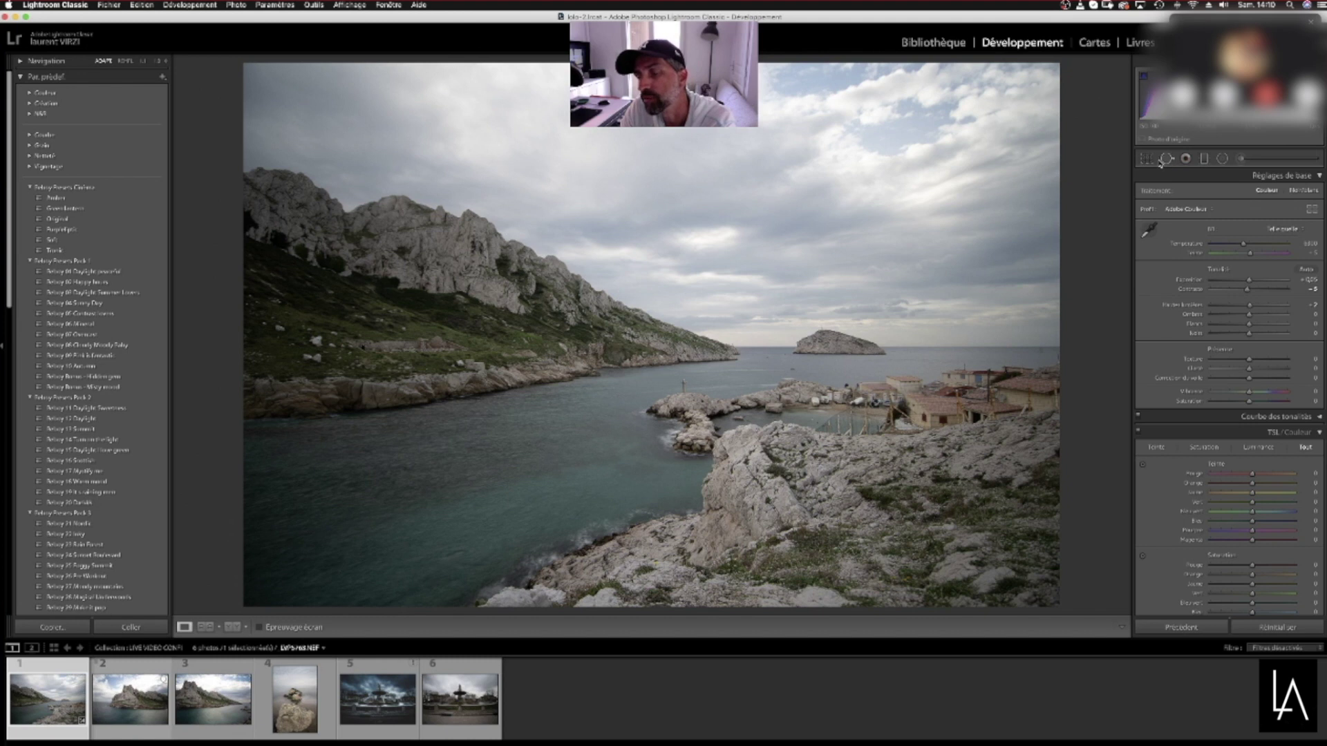
Draw a graduated filter down over the sky and slant it to follow the mountain slope
left_click(1203, 160)
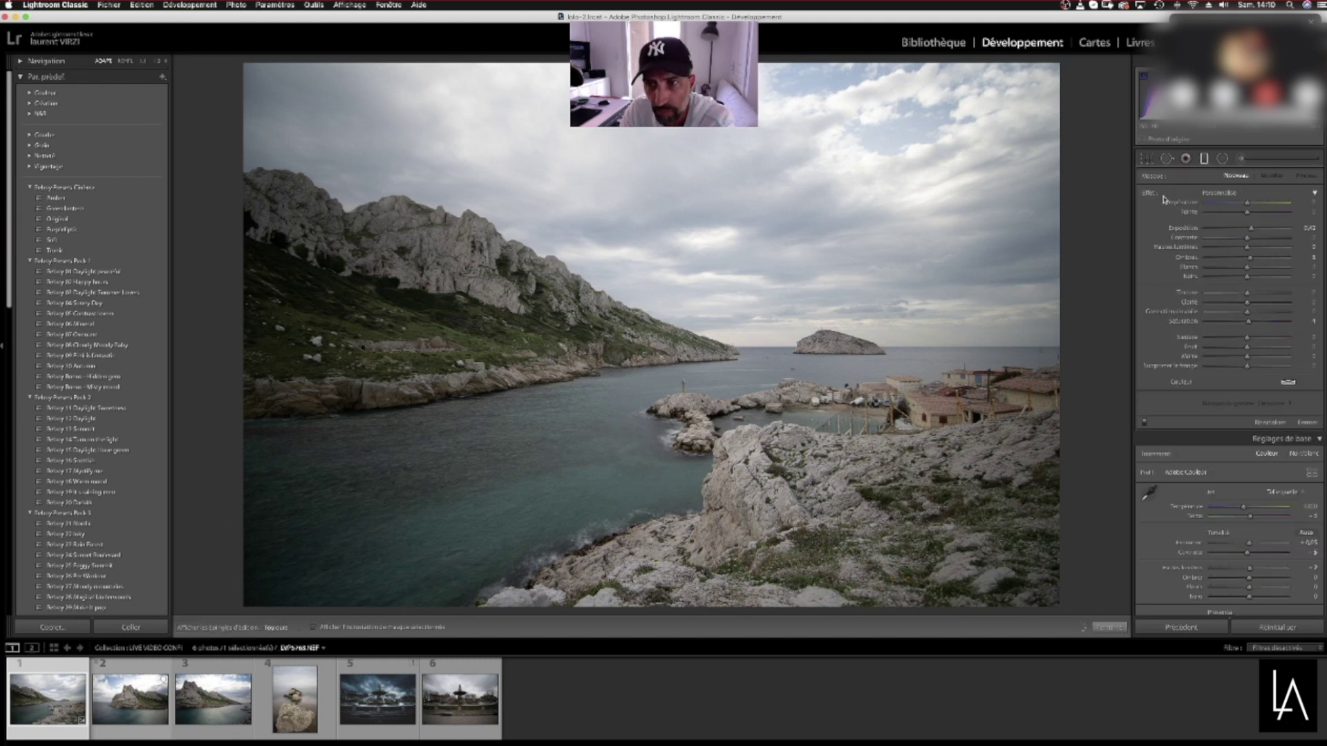
left_click(1205, 161)
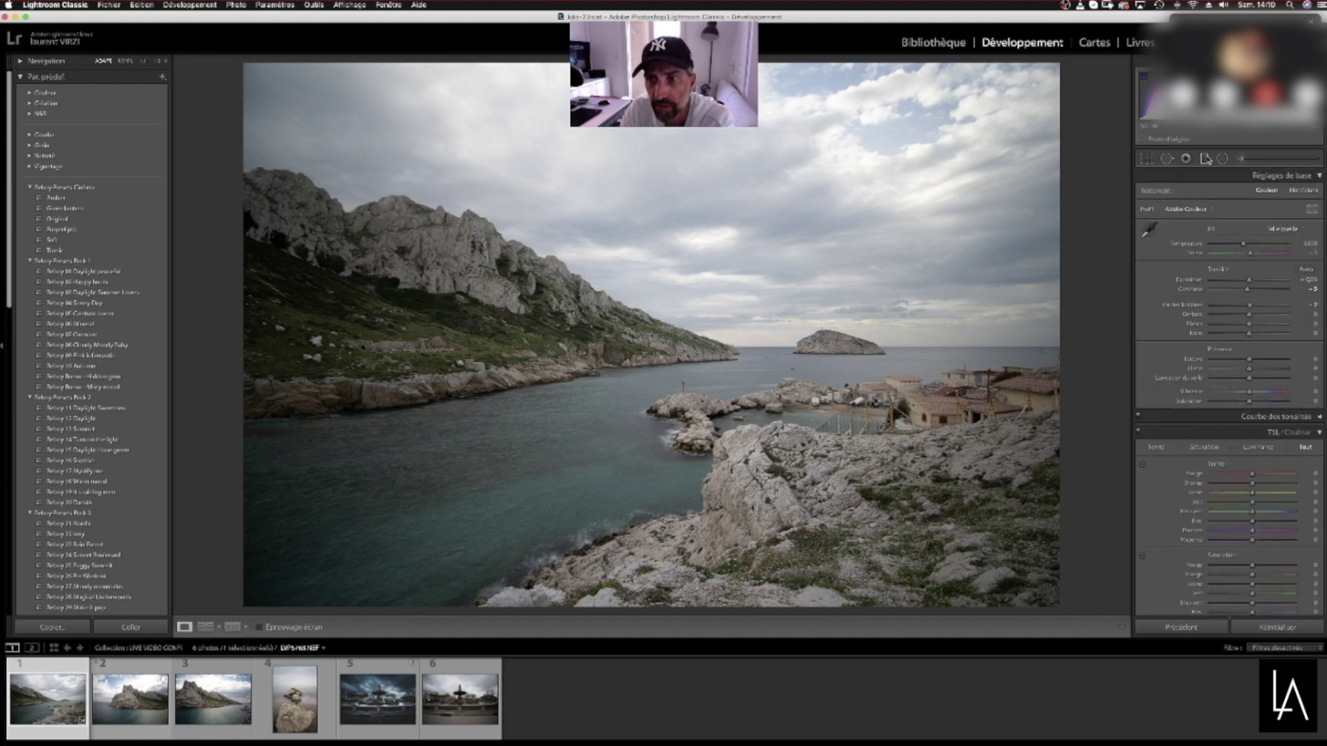
left_click(1205, 161)
left_click_drag(684, 187, 623, 483)
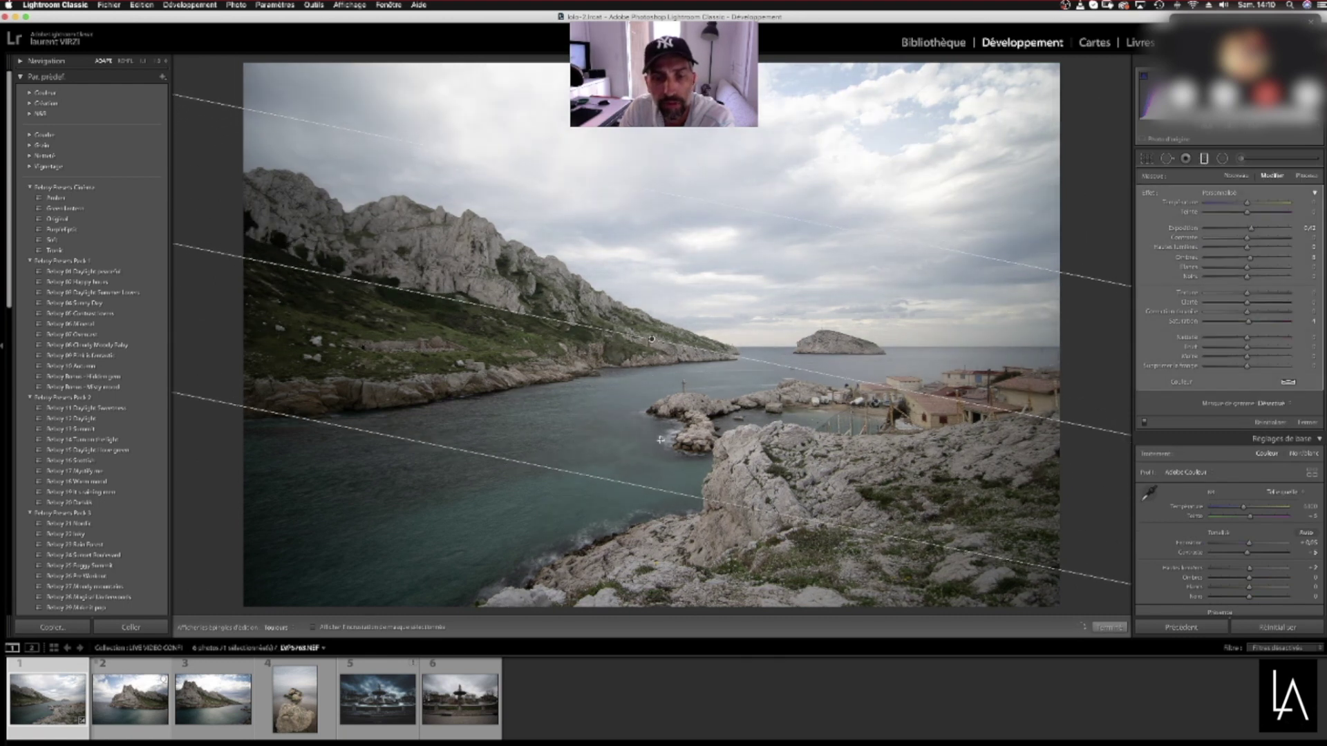
mouse_move(653, 338)
left_mouse_down()
mouse_move(670, 246)
mouse_move(665, 339)
left_mouse_up()
mouse_move(1021, 418)
left_mouse_down()
mouse_move(1016, 366)
mouse_move(1021, 412)
left_mouse_up()
mouse_move(667, 340)
left_mouse_down()
mouse_move(675, 257)
mouse_move(677, 332)
left_mouse_up()
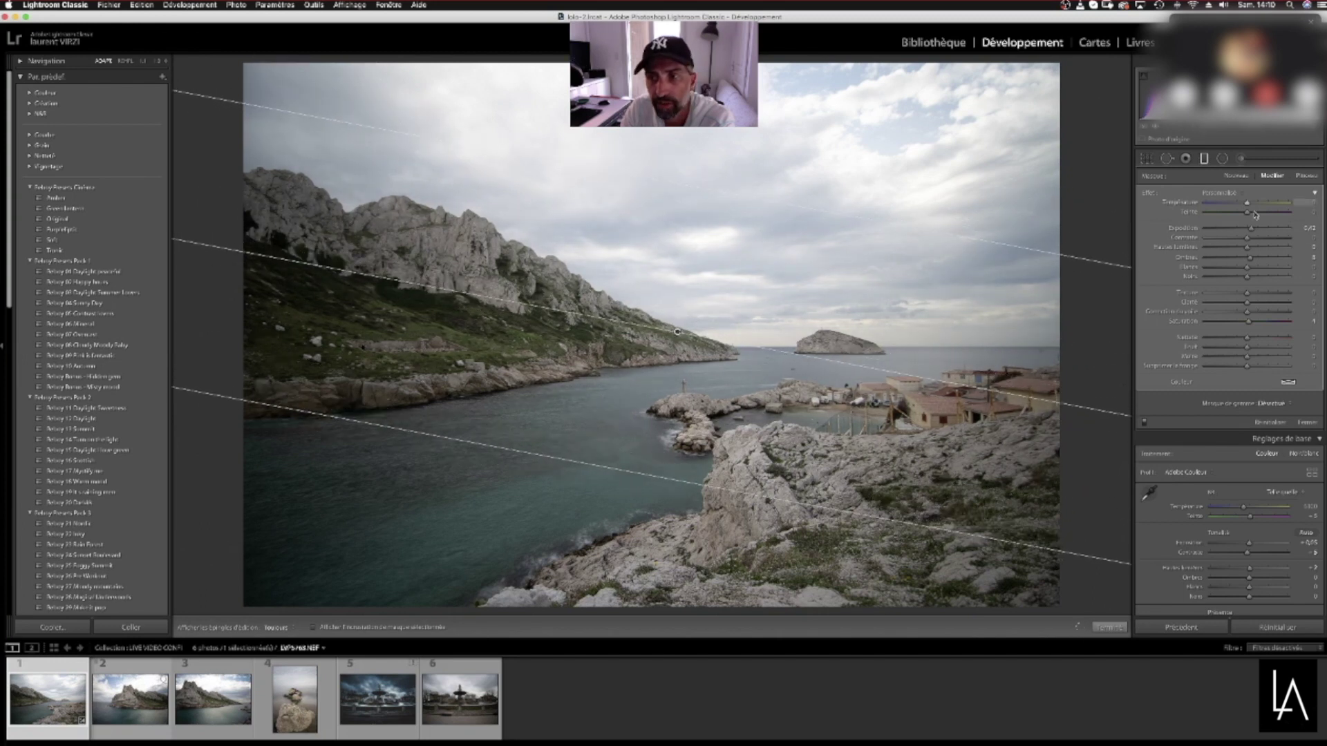
Lower the graduated filter's exposure to darken the sky, and refine its position and slant along the mountain ridge
mouse_move(1253, 233)
left_mouse_down()
mouse_move(1201, 242)
mouse_move(1237, 237)
left_mouse_up()
left_click_drag(676, 333, 661, 280)
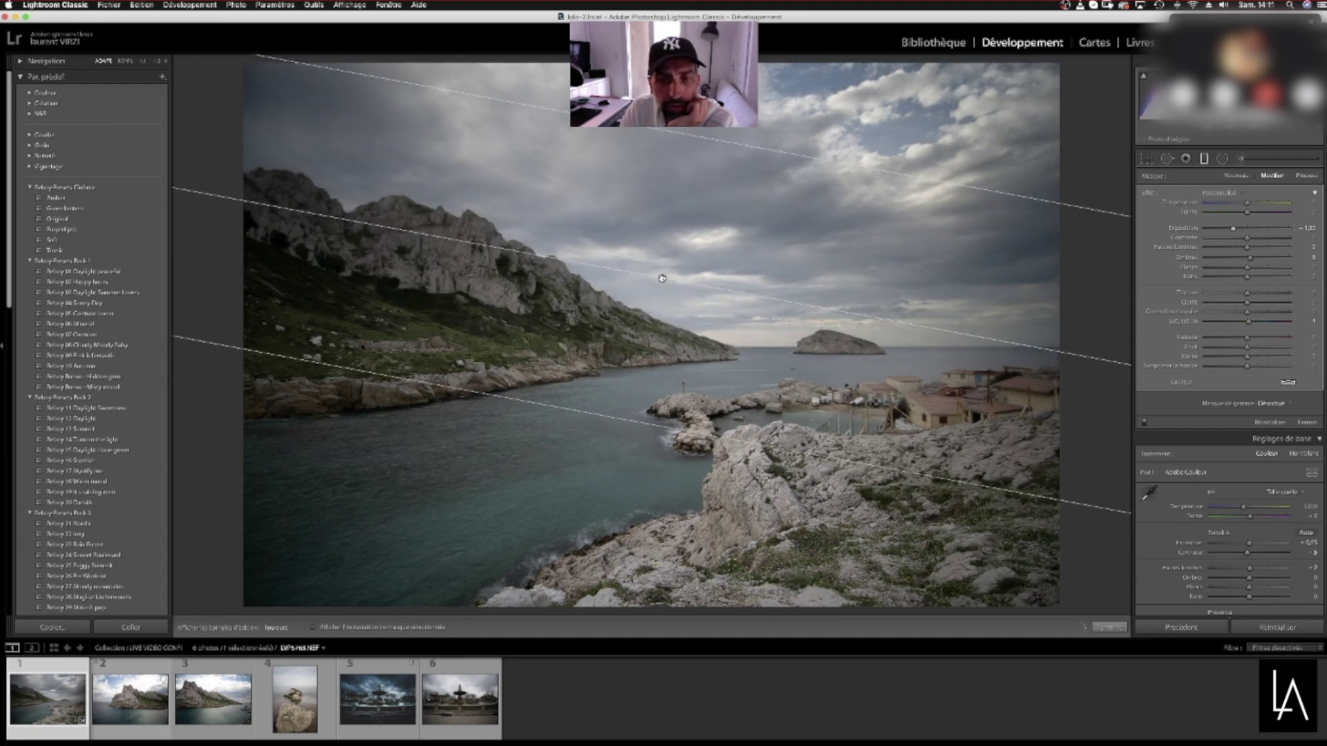
left_click_drag(964, 334, 970, 360)
left_click_drag(663, 279, 664, 302)
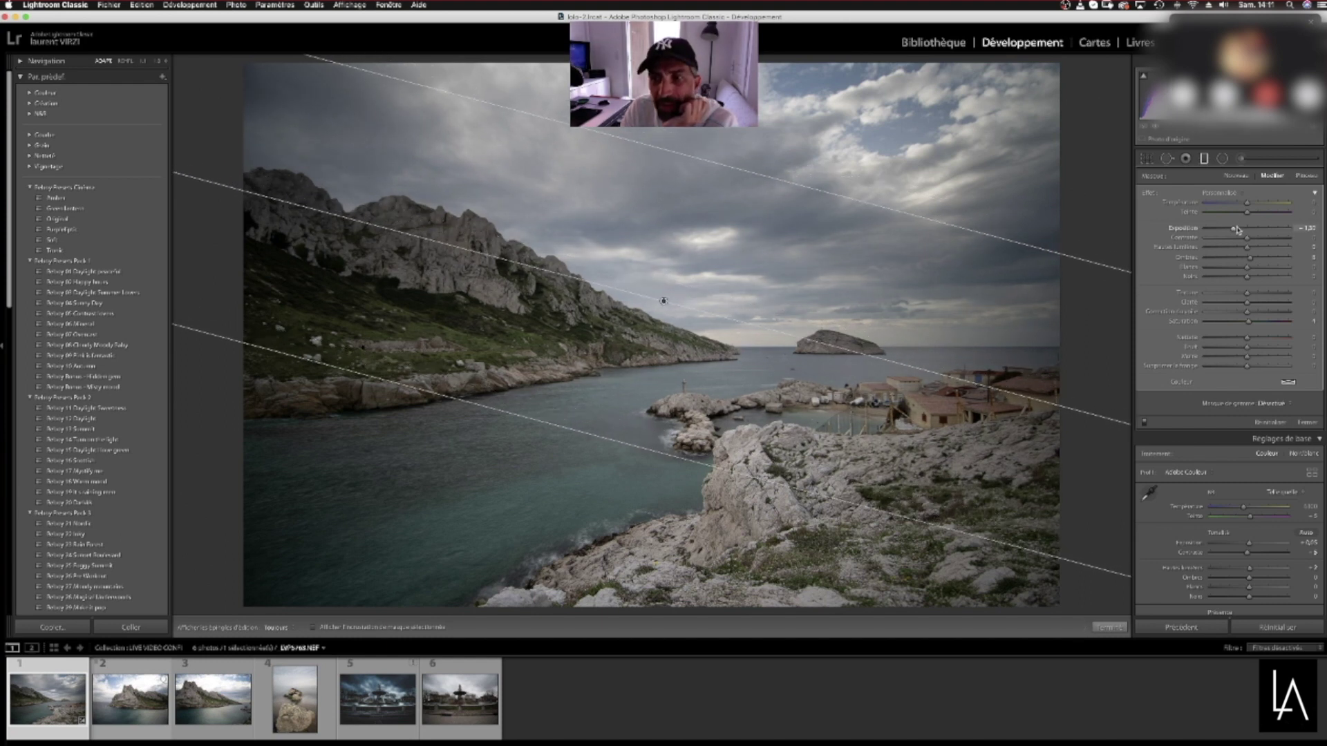
left_click_drag(1236, 230, 1238, 231)
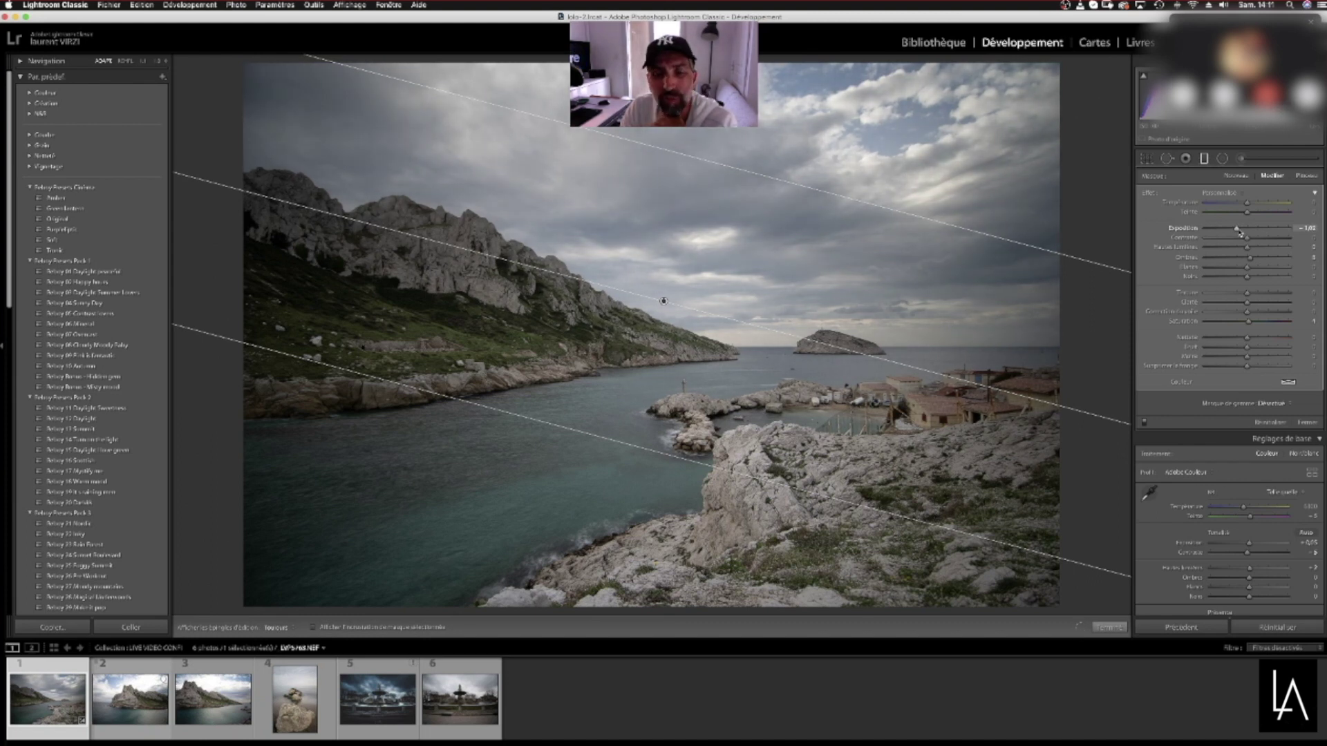
left_click_drag(663, 301, 715, 300)
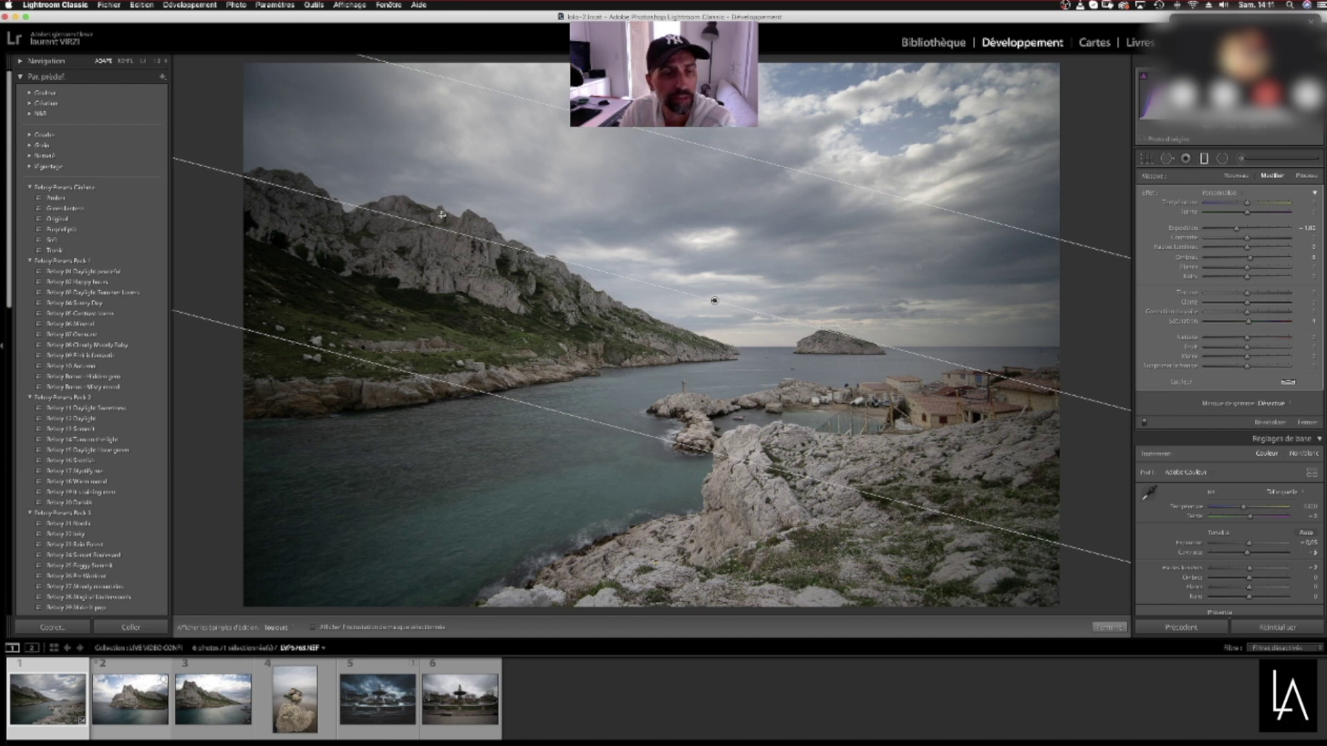
left_click_drag(886, 339, 915, 360)
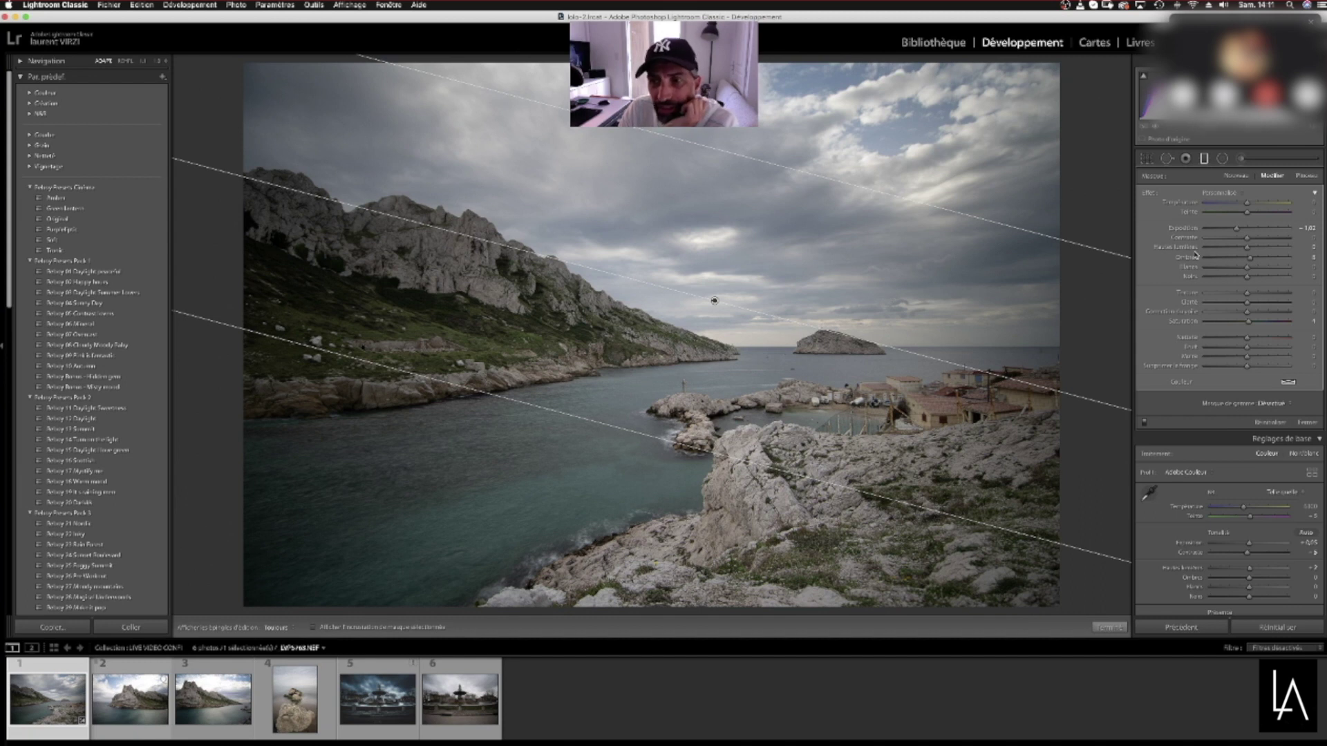
Raise the sky filter's contrast and reduce its highlights and shadows
mouse_move(1247, 237)
left_mouse_down()
mouse_move(1279, 240)
mouse_move(1217, 255)
mouse_move(1306, 251)
mouse_move(1237, 260)
left_mouse_up()
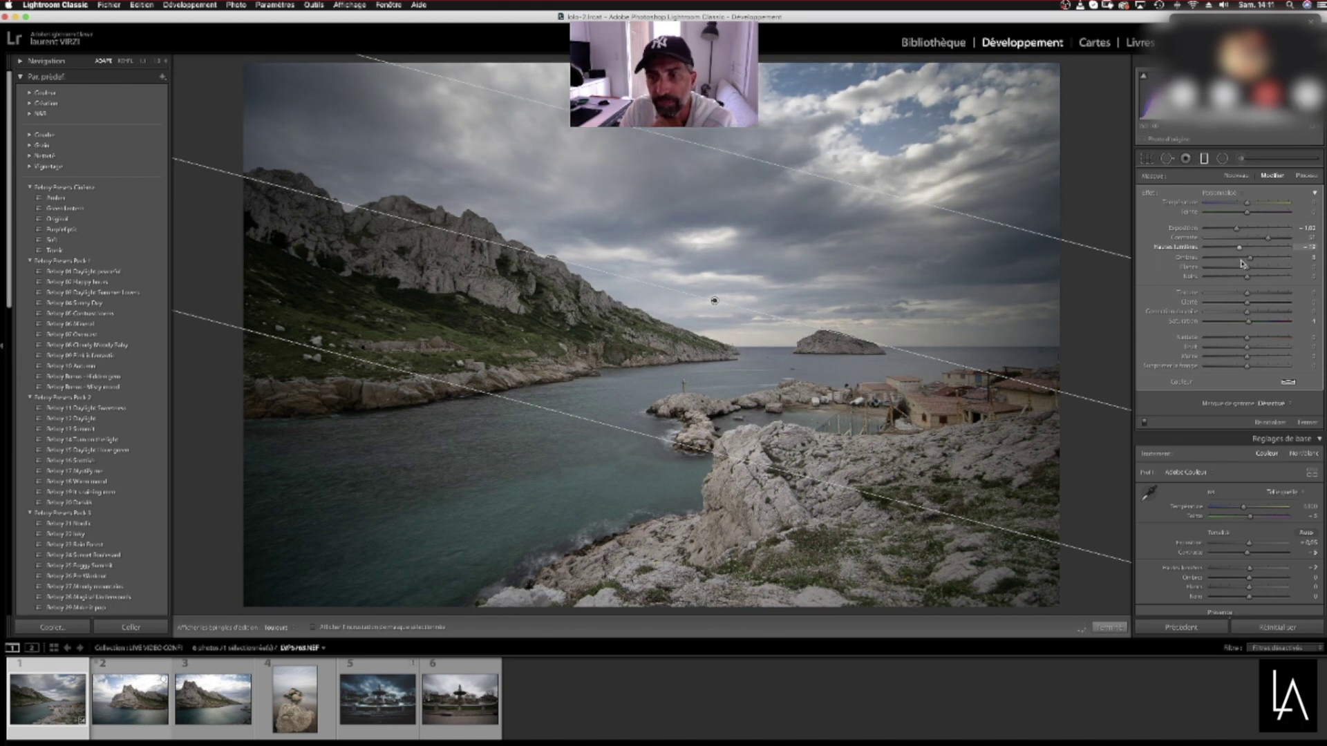
mouse_move(1253, 262)
left_mouse_down()
mouse_move(1280, 260)
mouse_move(1212, 266)
mouse_move(1261, 267)
mouse_move(1249, 267)
left_mouse_up()
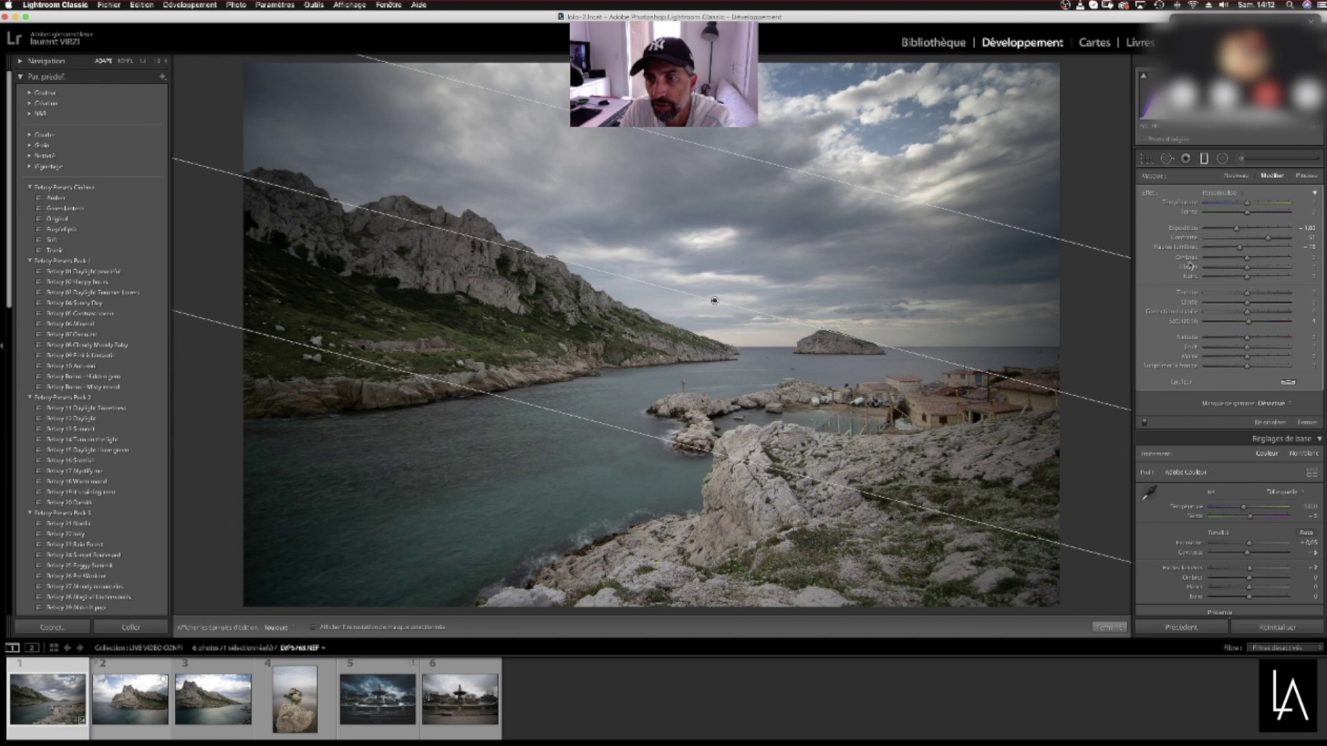
Try a strongly raised shadows value and -100 on the sky filter, and reset its shadows to the default
left_click_drag(1187, 260, 1250, 261)
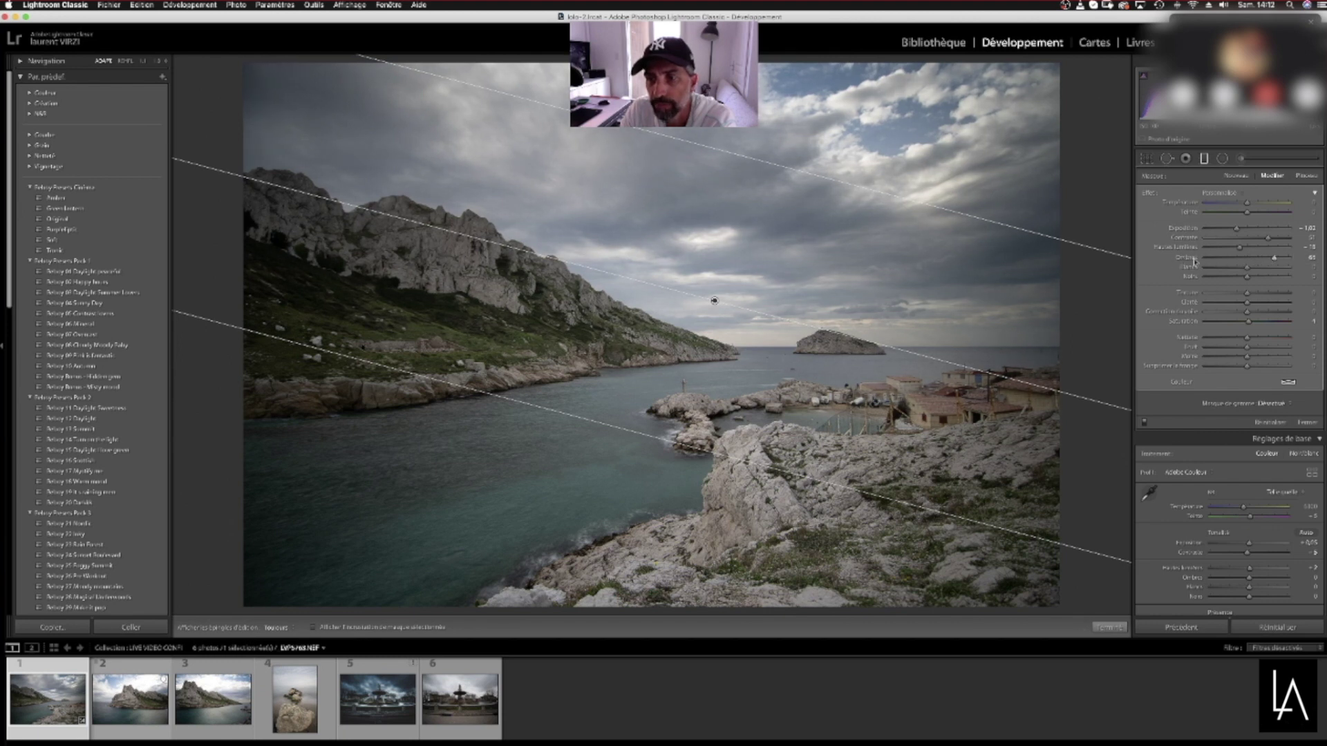
left_click_drag(1275, 260, 1192, 260)
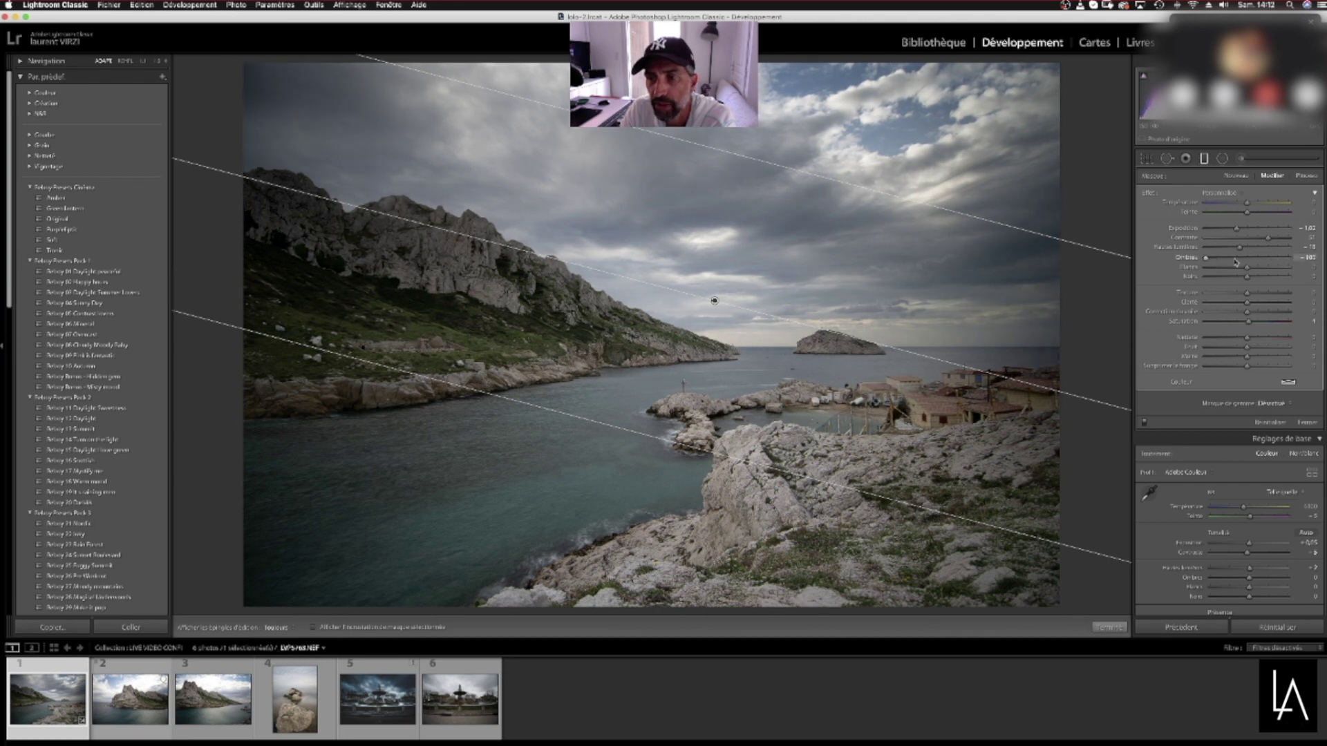
double_click(1190, 257)
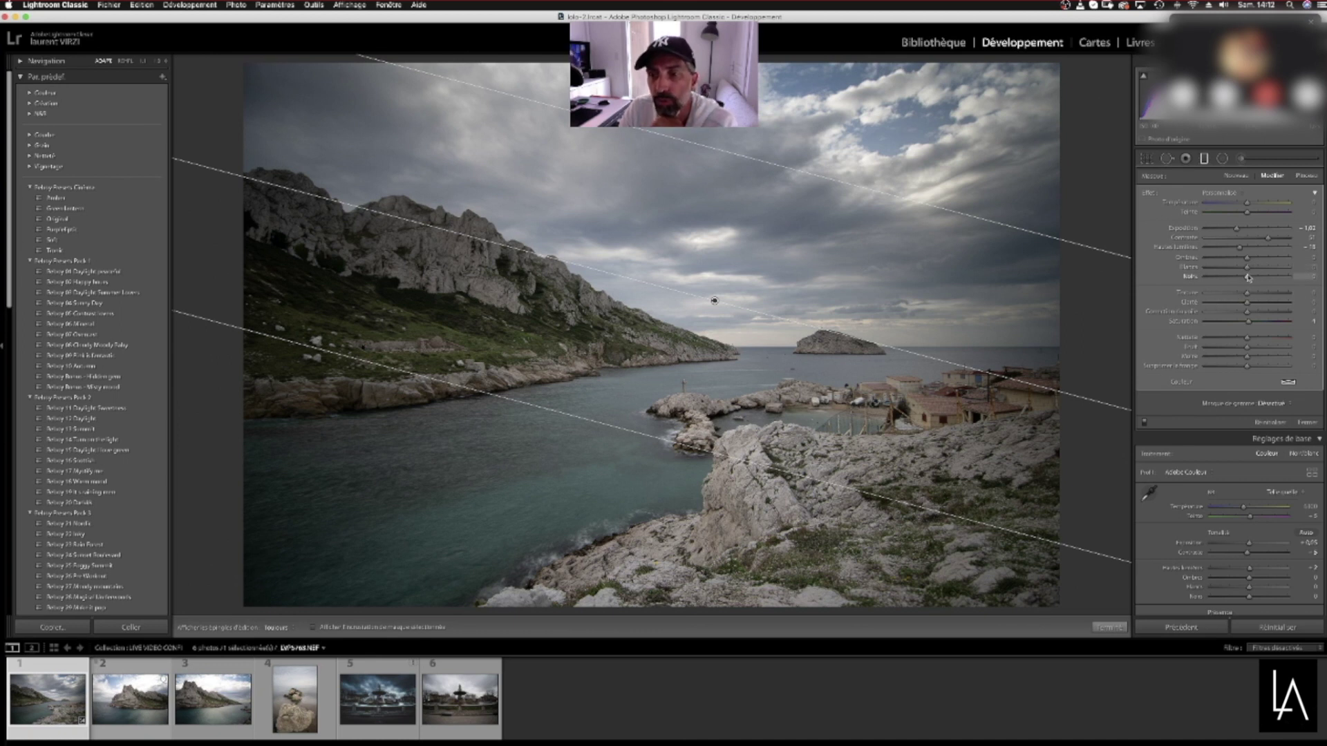
Slightly raise the sky filter's clarity, shift the gradient higher in the sky and finish editing the filter
mouse_move(1248, 305)
left_mouse_down()
mouse_move(1270, 305)
mouse_move(1249, 309)
left_mouse_up()
left_click_drag(979, 372, 978, 375)
left_click_drag(714, 301, 721, 275)
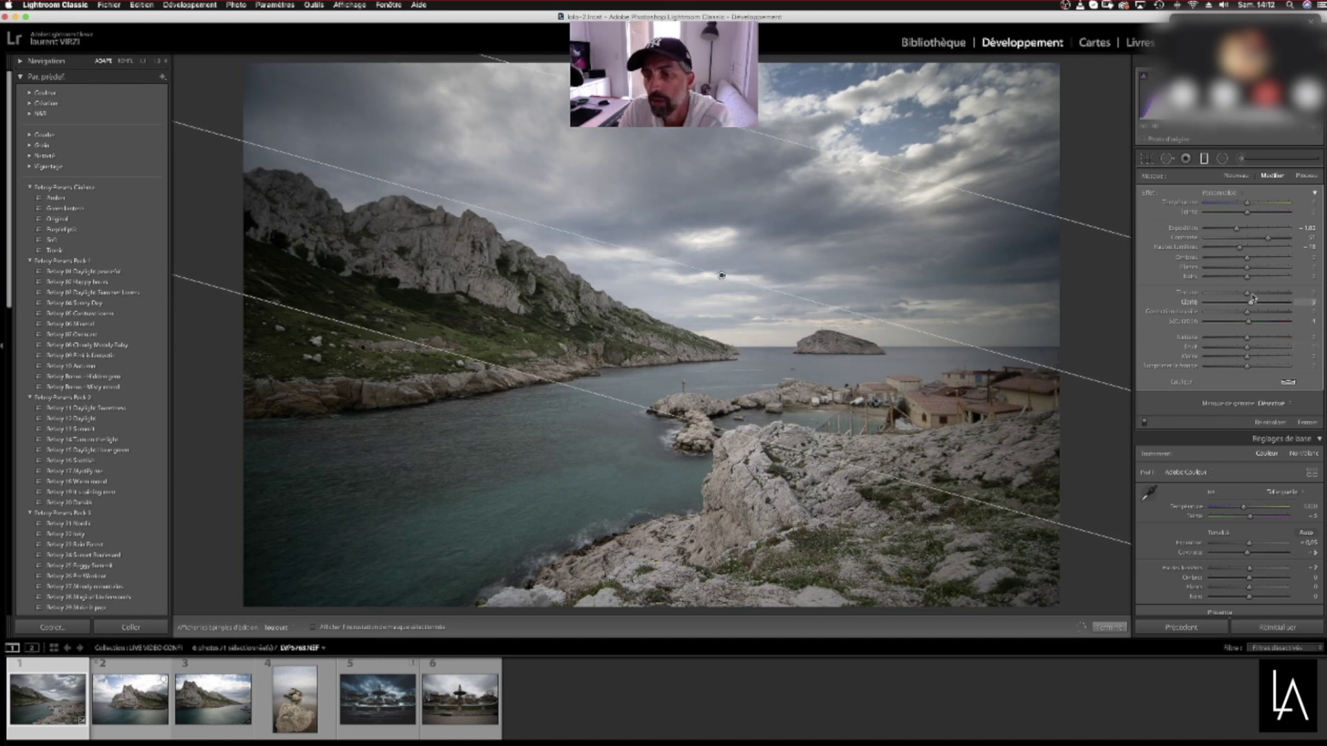
left_click(1312, 423)
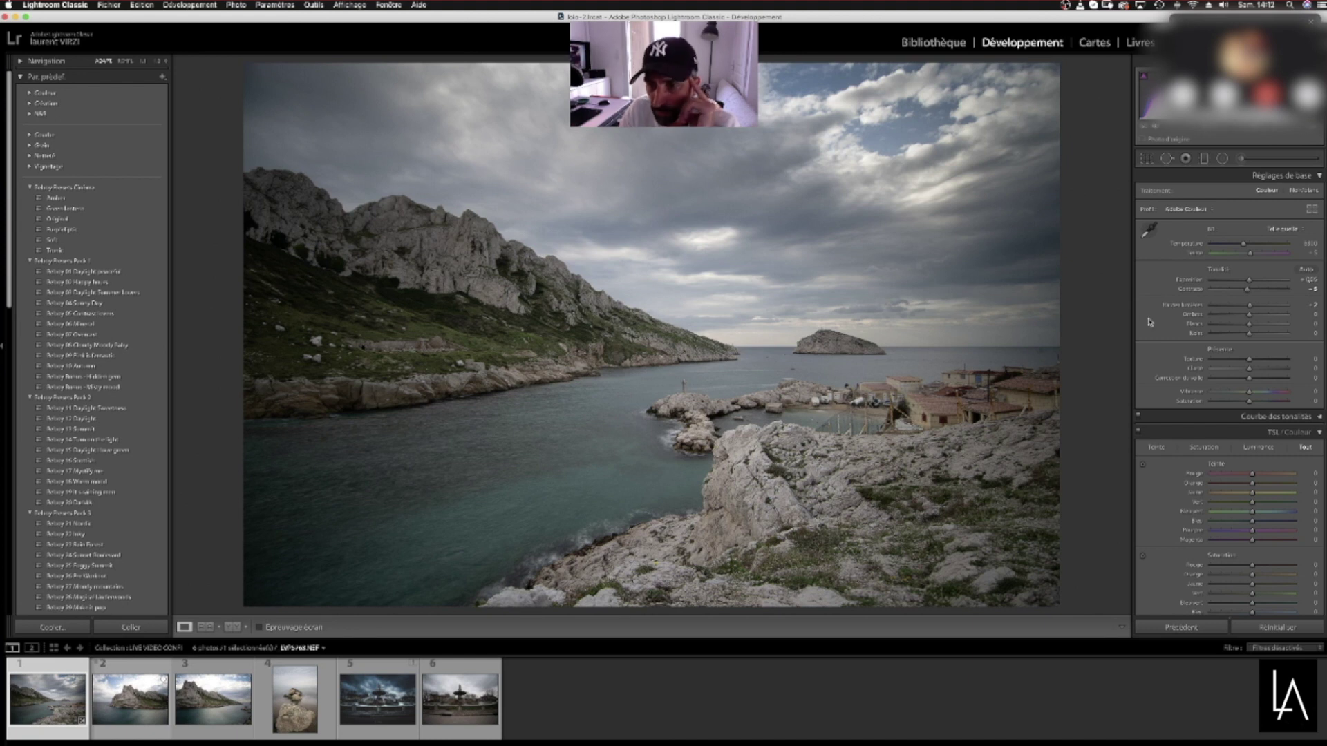
Reopen the existing sky graduated filter for editing and slightly readjust its position and slant
left_click(1204, 158)
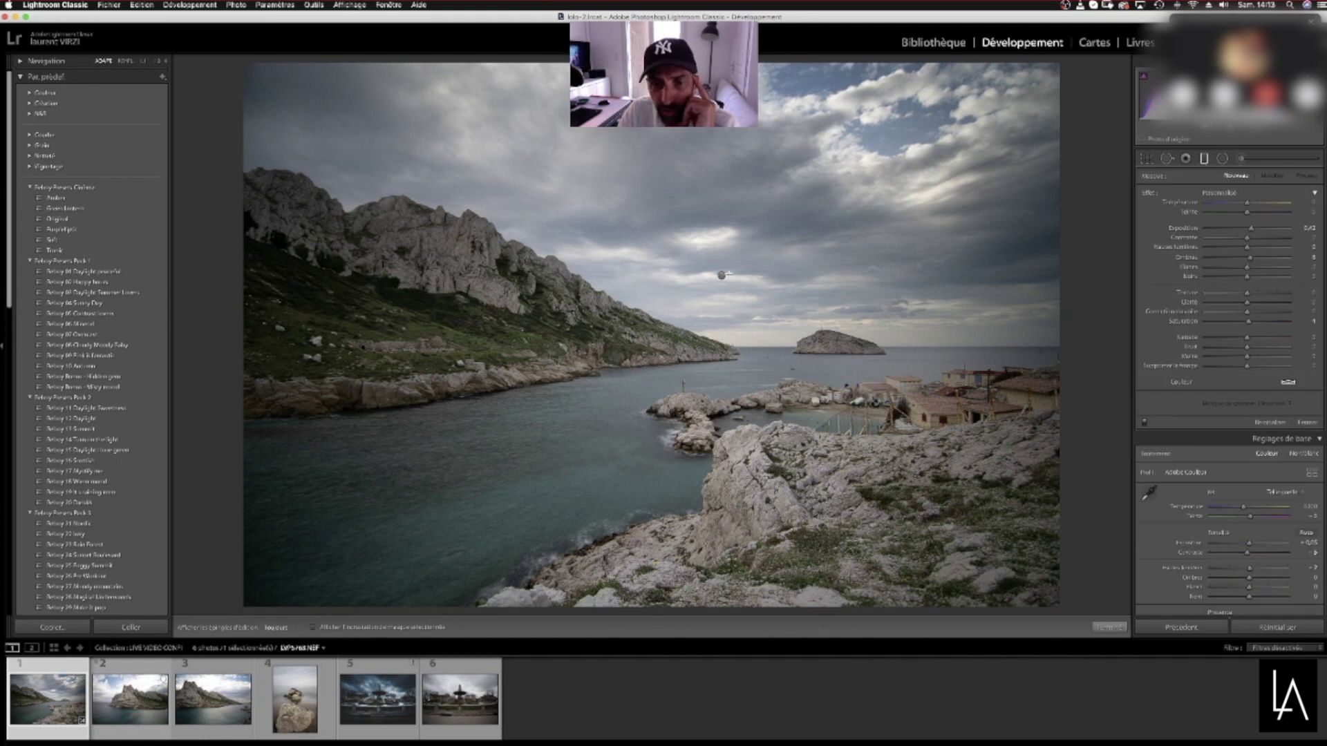
left_click_drag(721, 275, 752, 266)
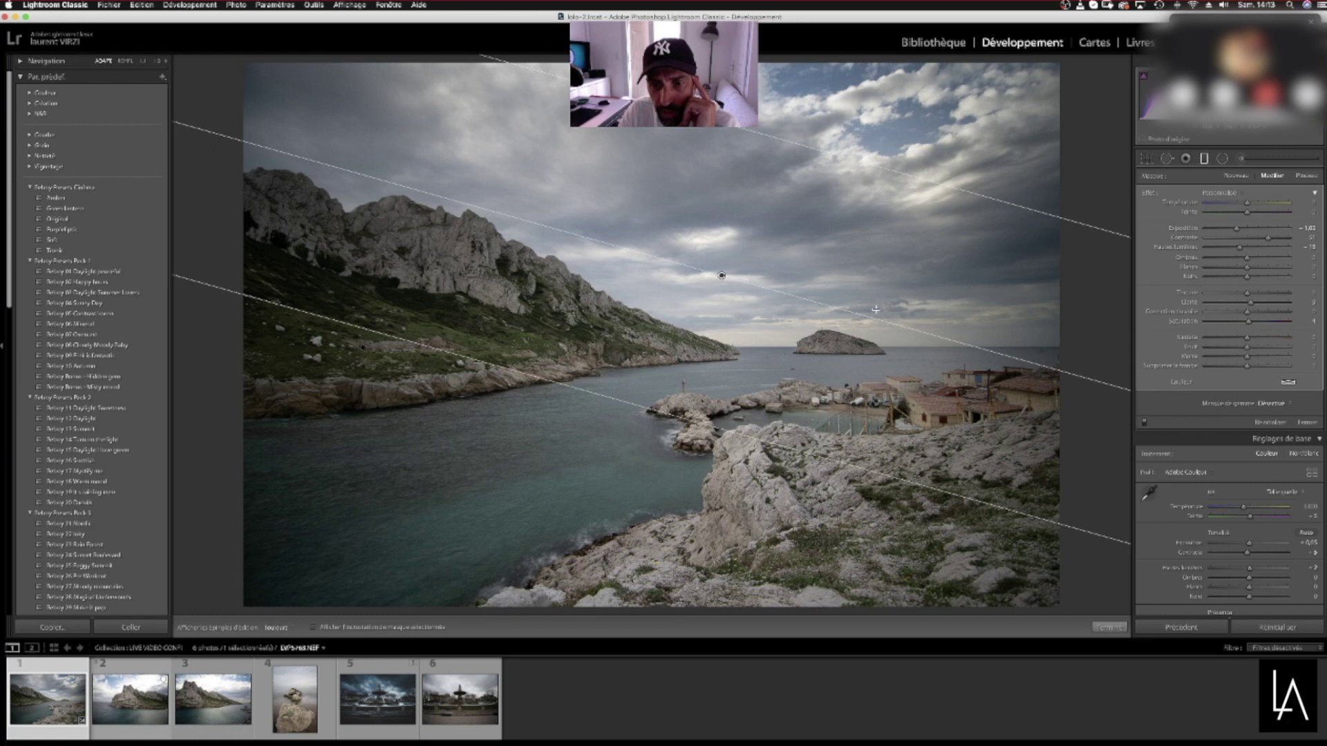
left_click_drag(872, 317, 770, 283)
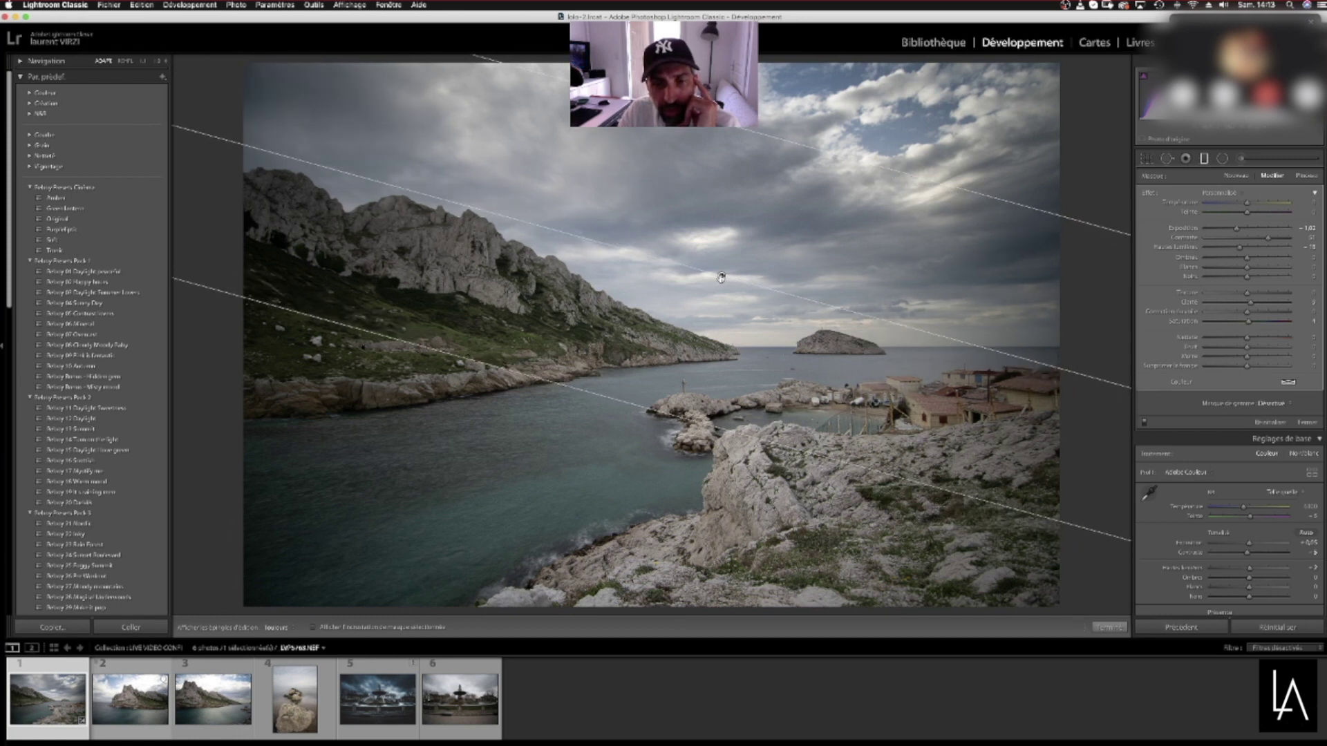
mouse_move(721, 277)
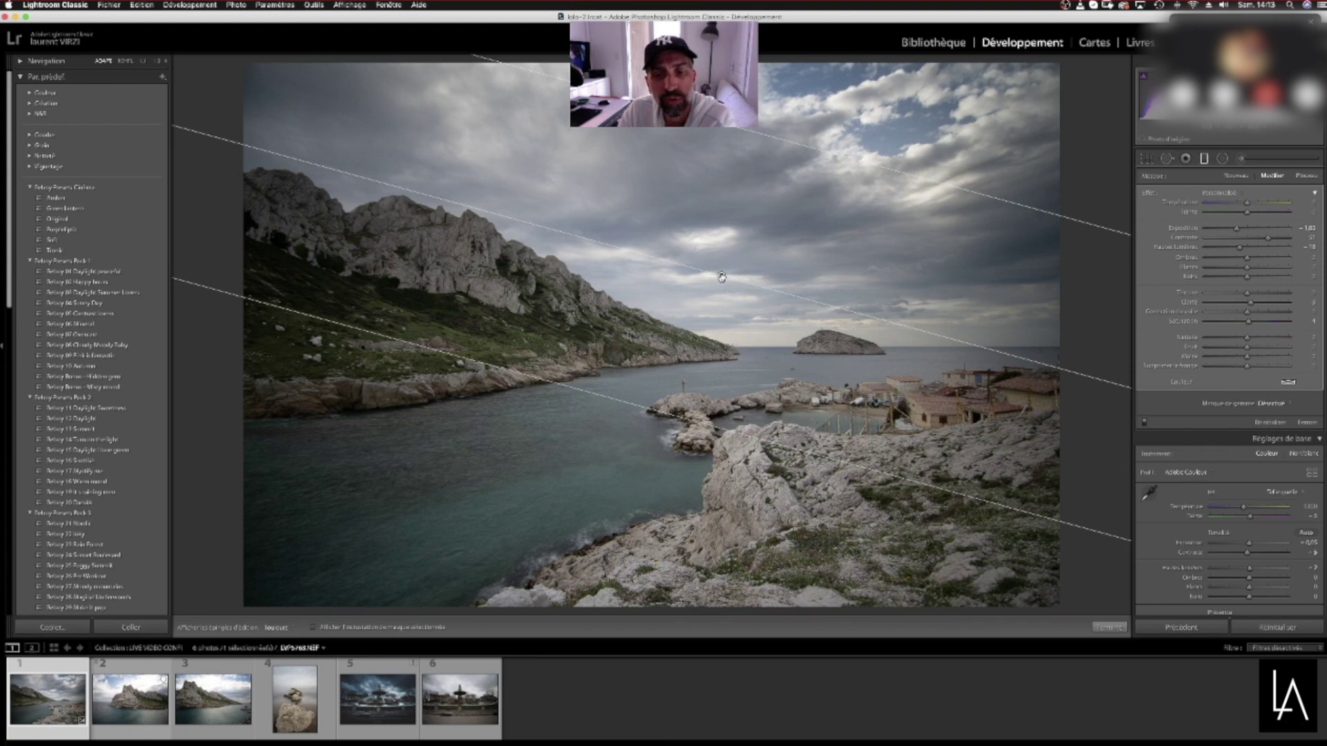
Duplicate the sky graduated filter and move the copy down to the foreground rocks
right_click(721, 278)
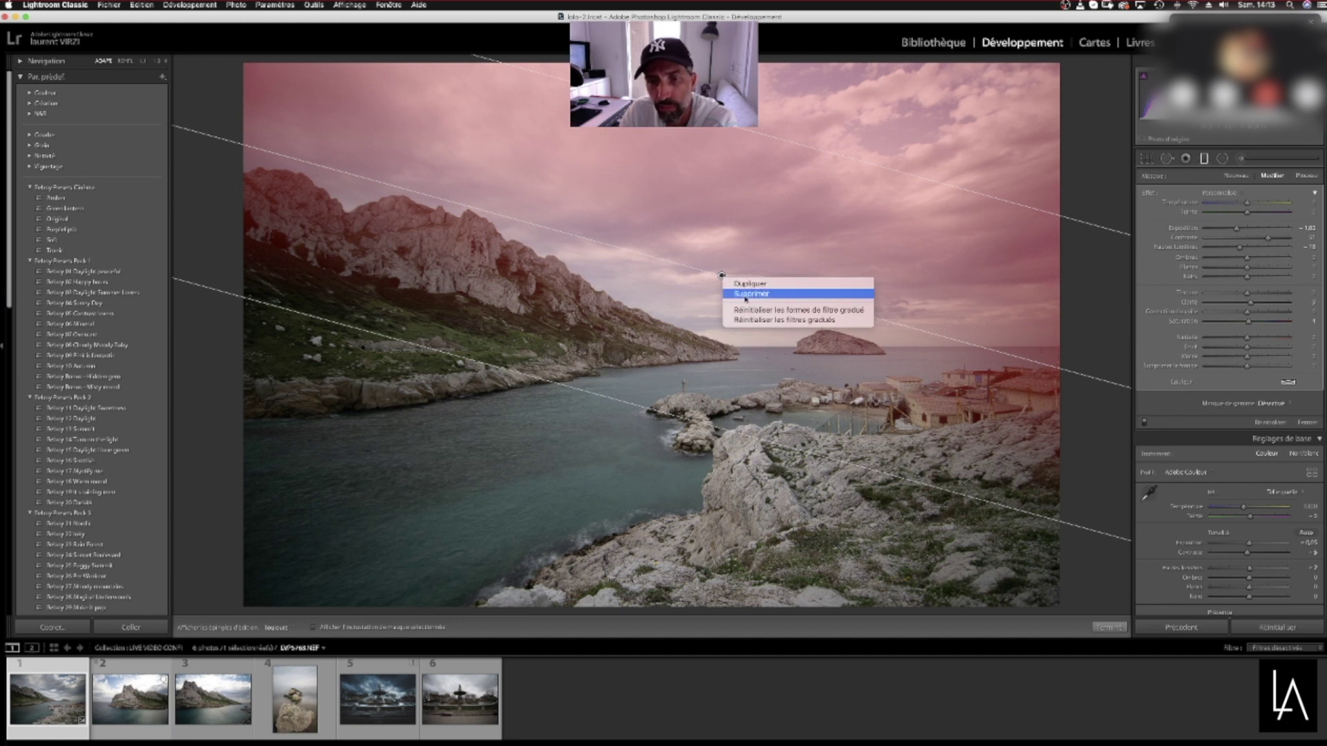
left_click(748, 286)
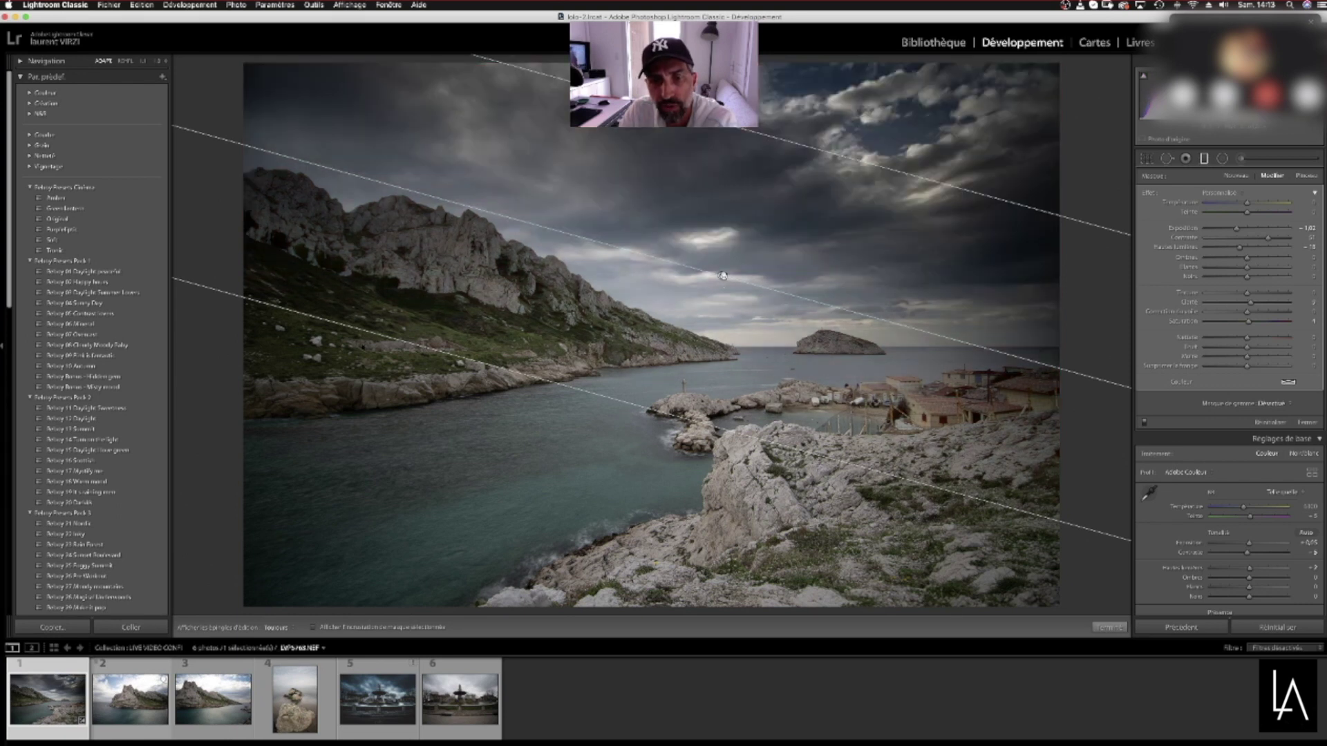
left_click_drag(721, 274, 697, 428)
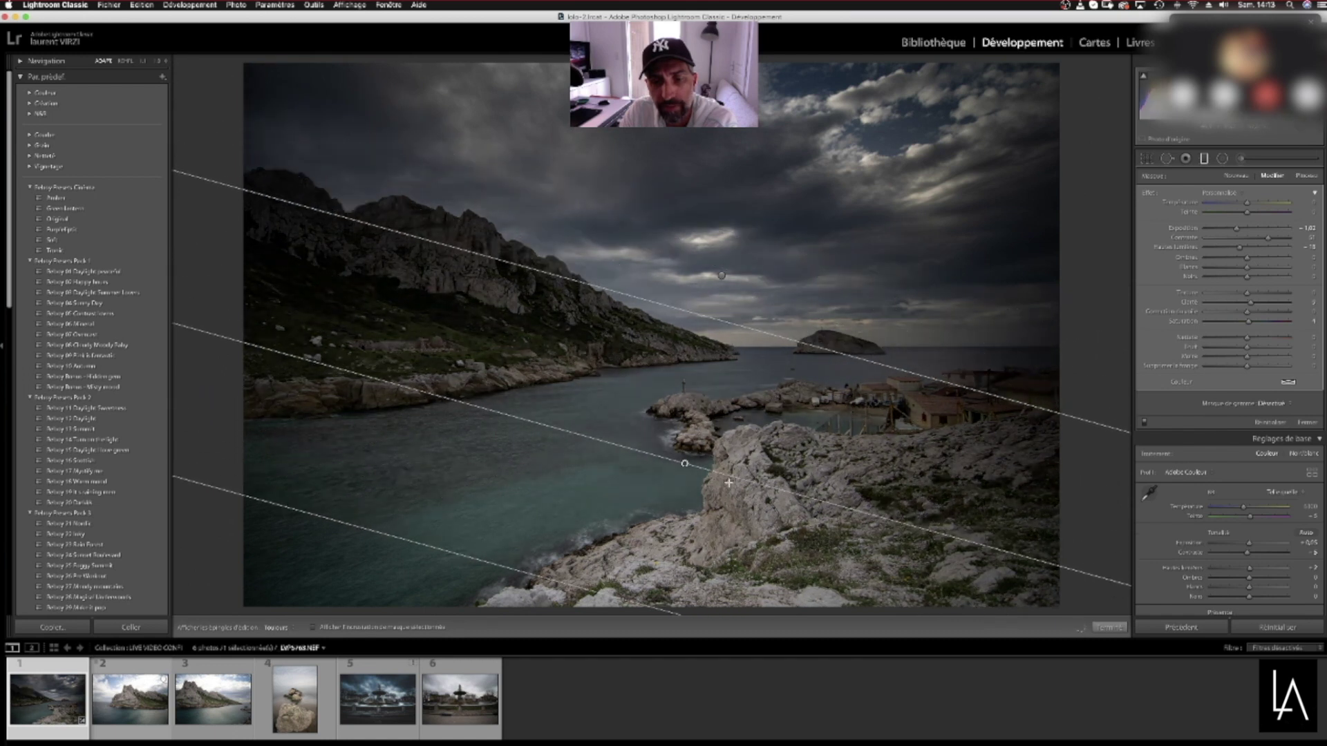
Flip the duplicated filter to darken the foreground, widen its gradient, and place it lower with a slight tilt
left_click_drag(752, 480, 550, 463)
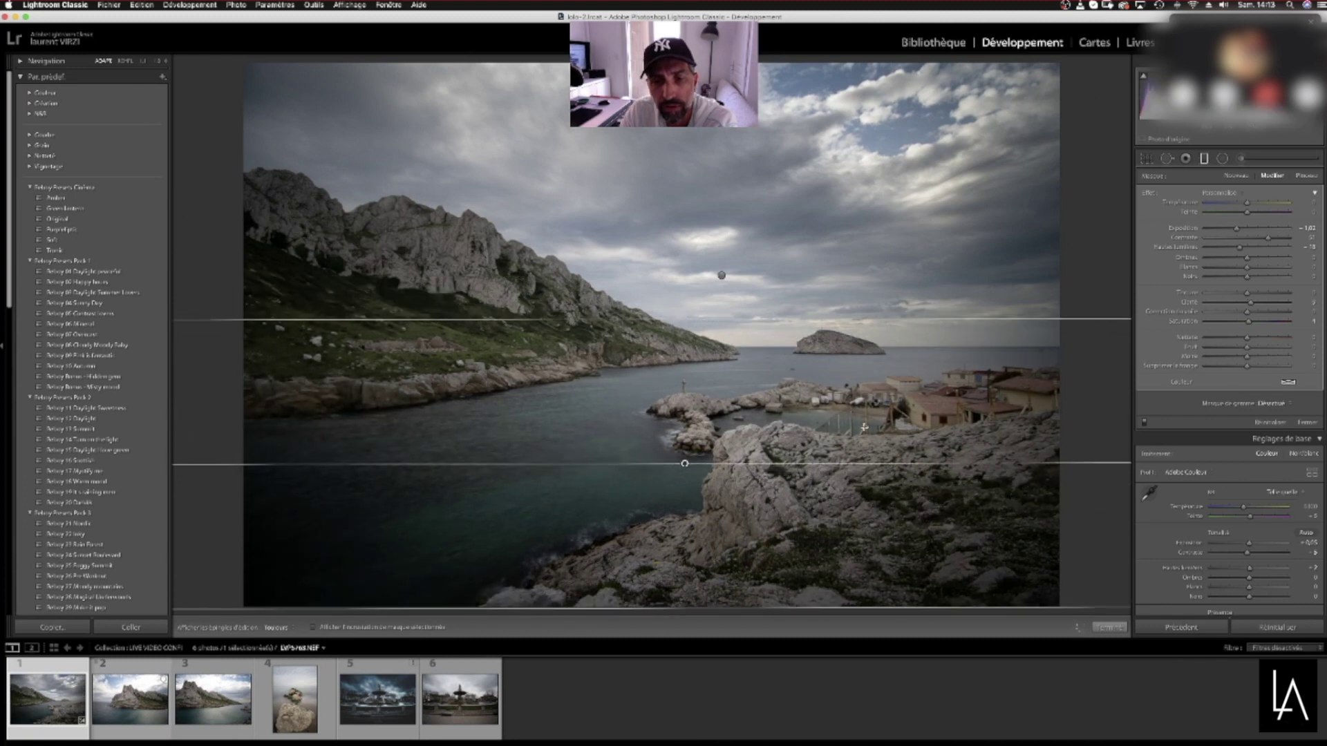
left_click_drag(710, 610, 719, 716)
left_click_drag(881, 517, 872, 517)
left_click_drag(685, 519, 641, 530)
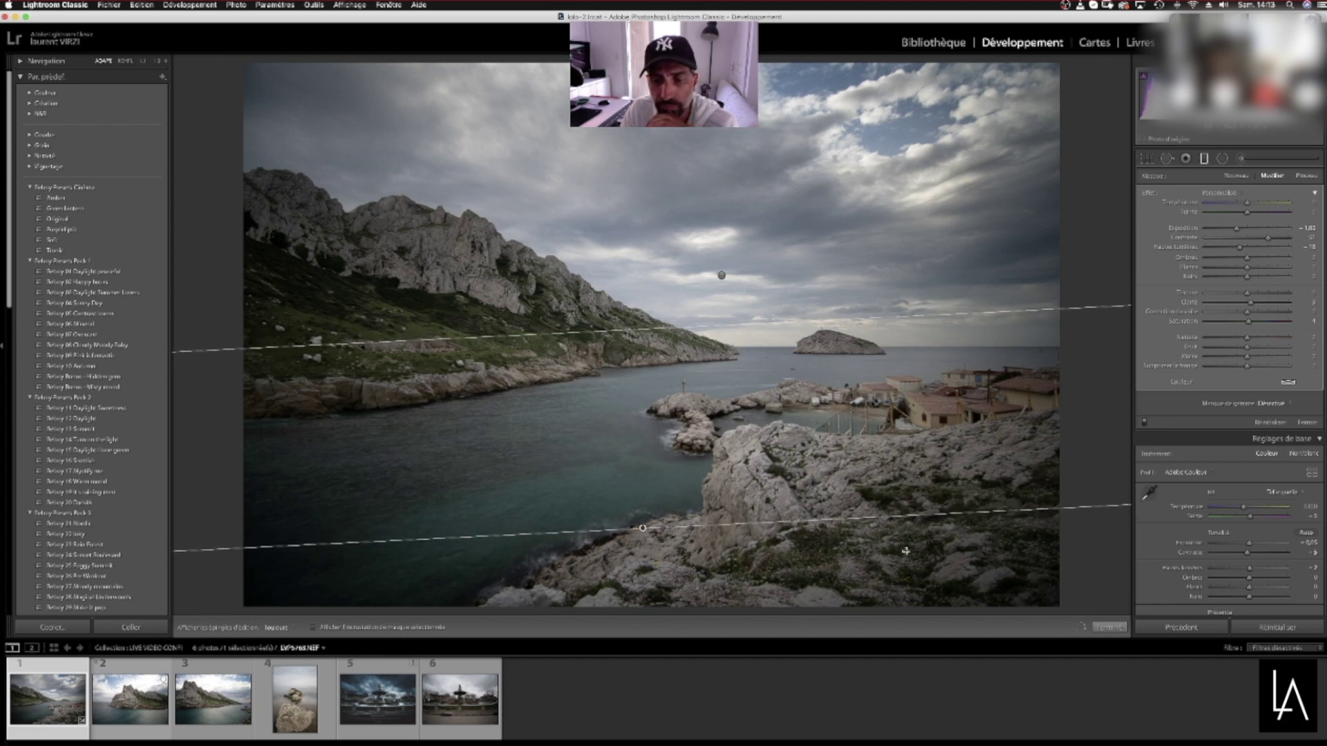
Tilt the foreground graduated filter more steeply along the rocks, lower its exposure further, and finish editing it
left_click(1109, 627)
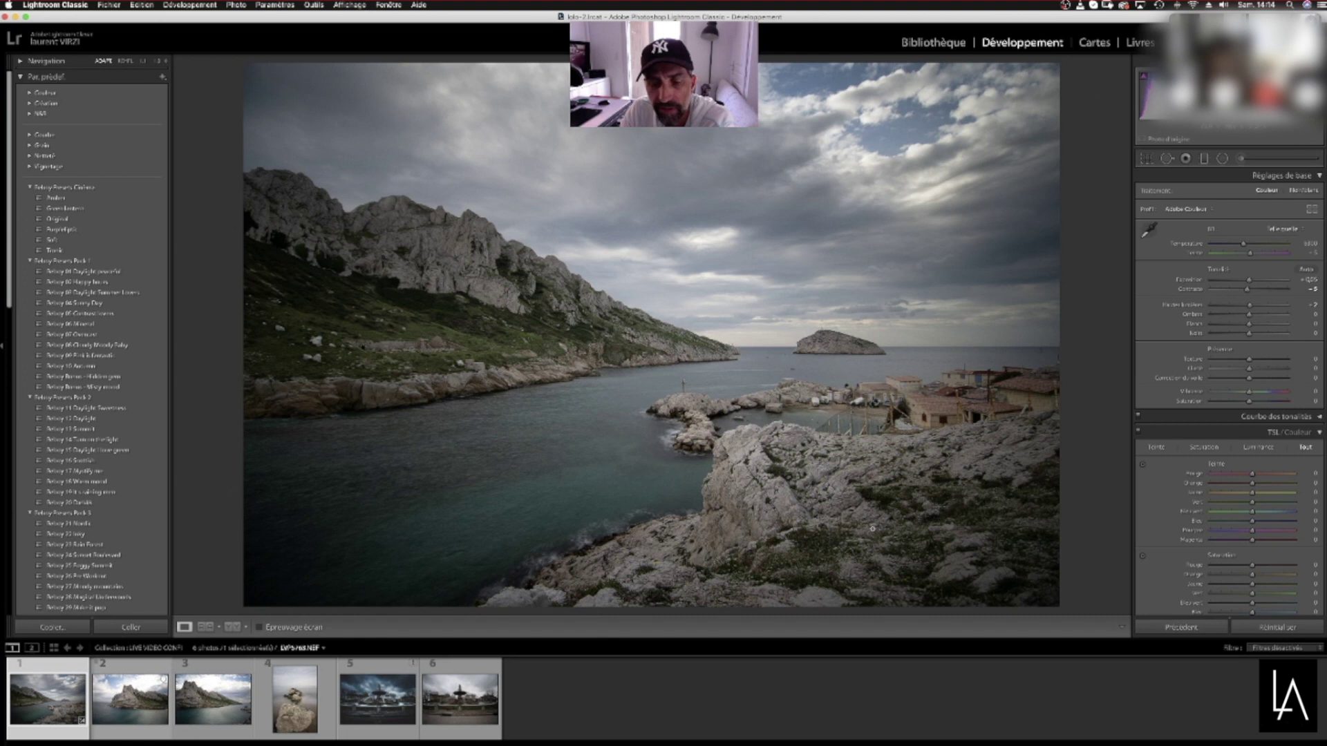
key("m")
left_click_drag(645, 529, 642, 514)
left_click_drag(857, 532, 859, 516)
left_click_drag(642, 514, 642, 523)
mouse_move(1237, 229)
left_mouse_down()
mouse_move(1218, 229)
mouse_move(1228, 236)
left_mouse_up()
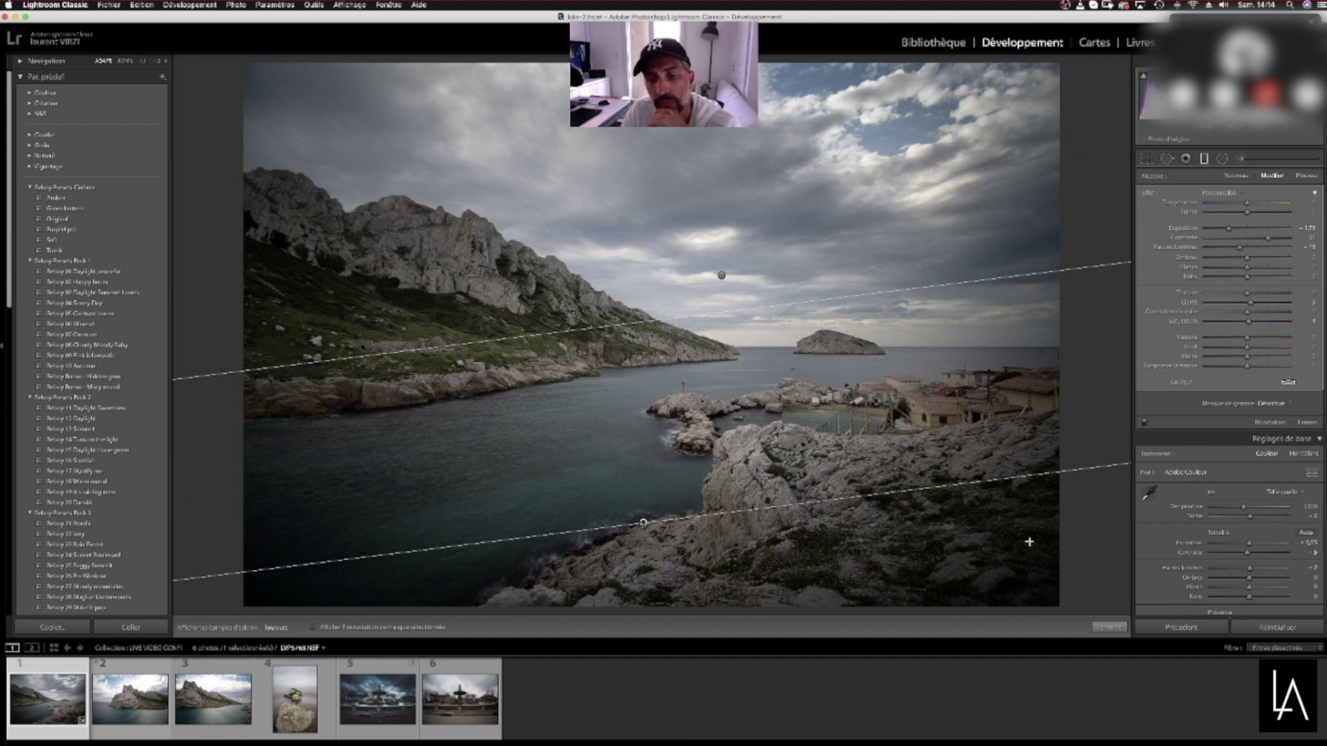
left_click(1108, 629)
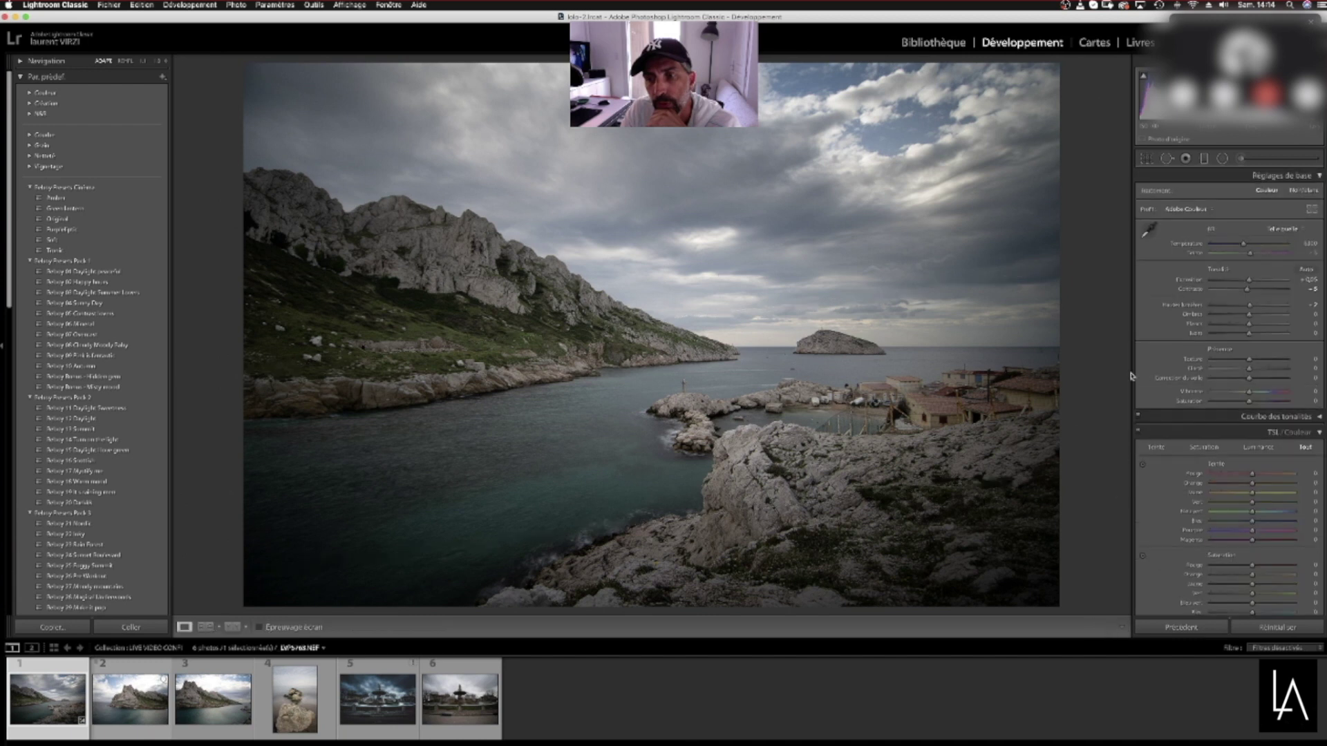
left_click(1204, 159)
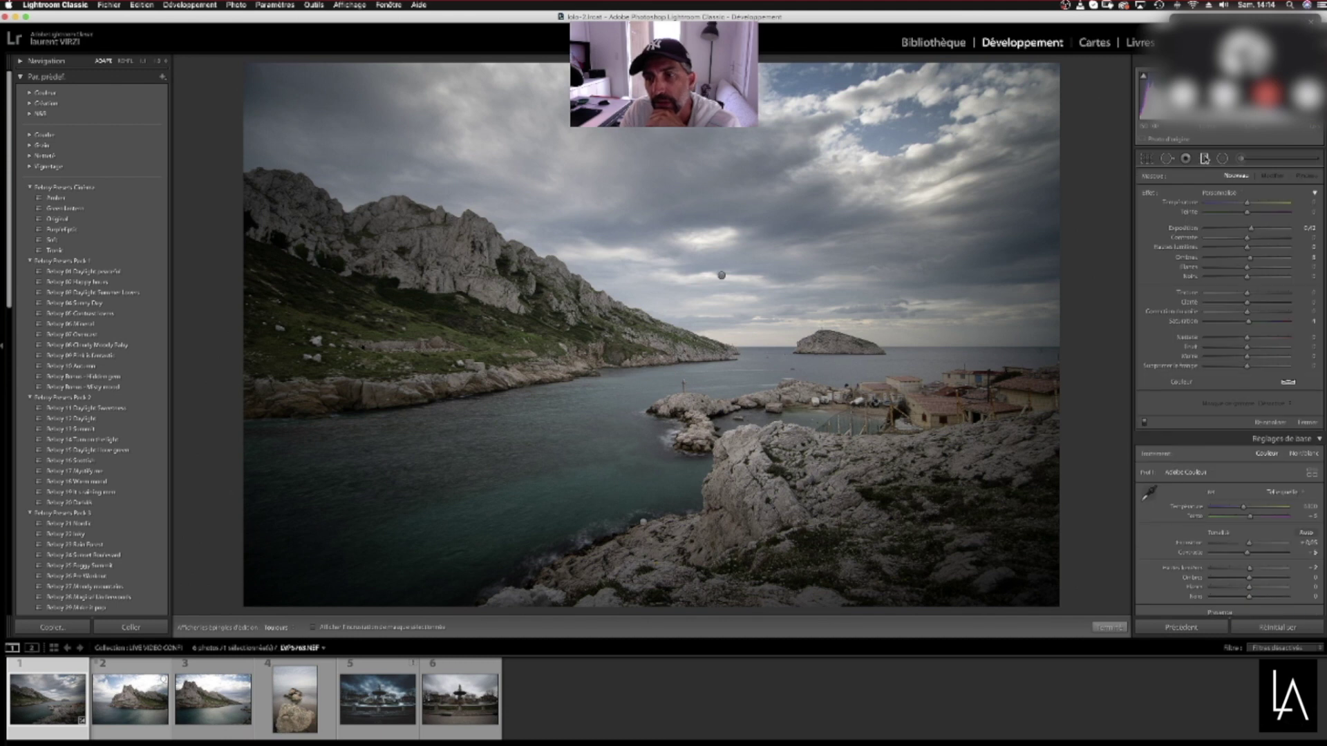
left_click(1204, 159)
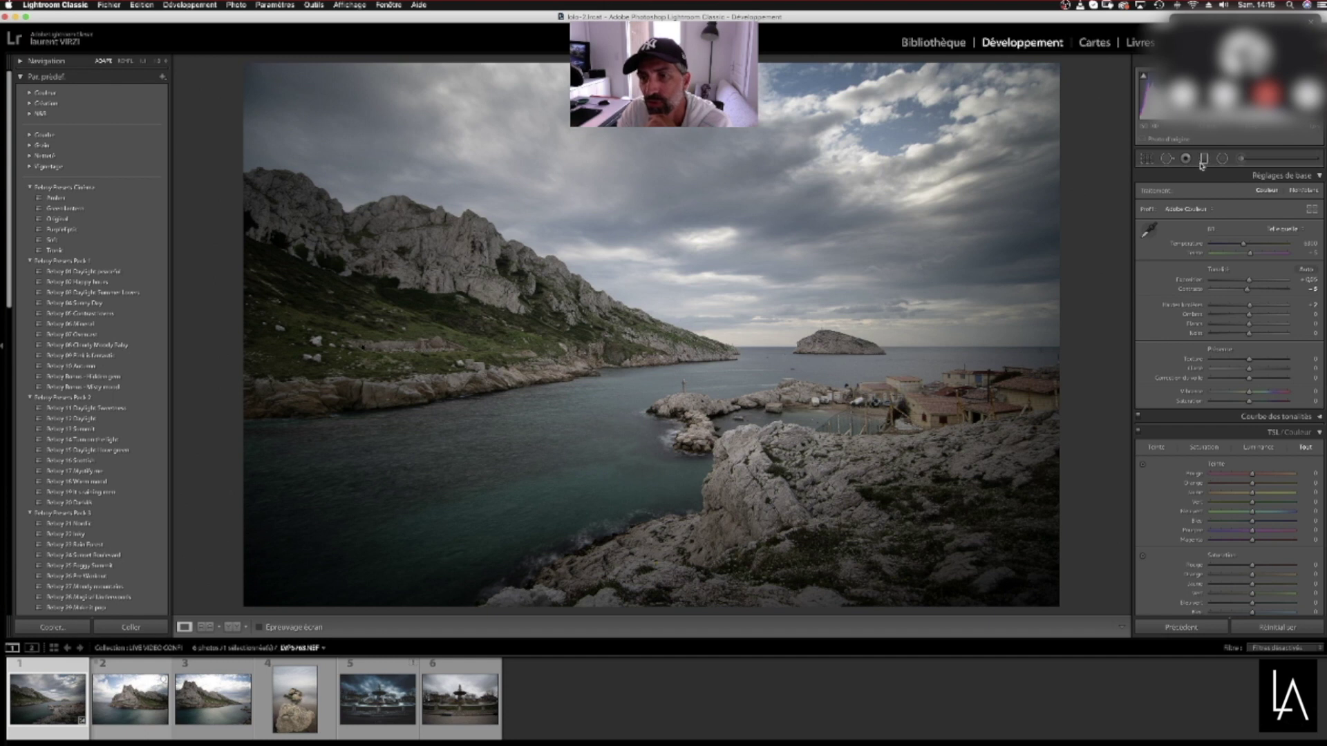
left_click(1222, 159)
left_click_drag(538, 271, 836, 420)
key("Delete")
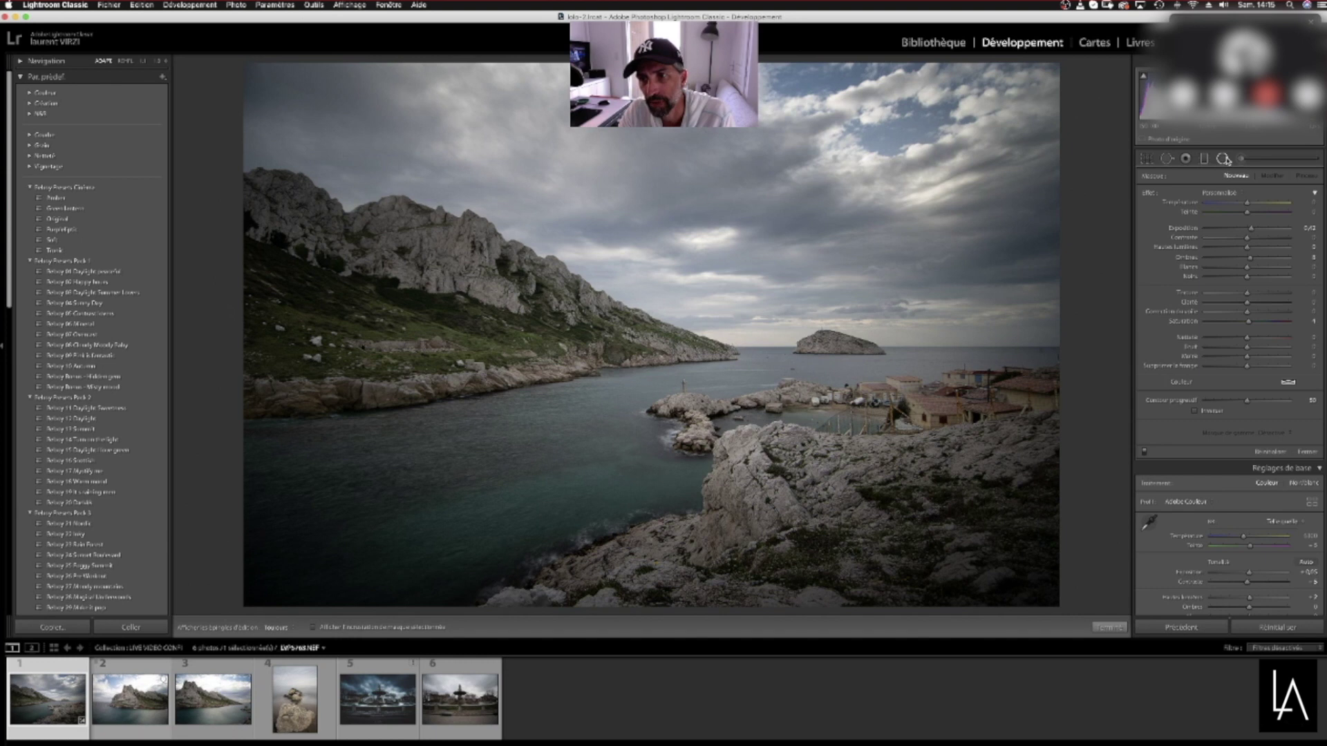
left_click(1222, 158)
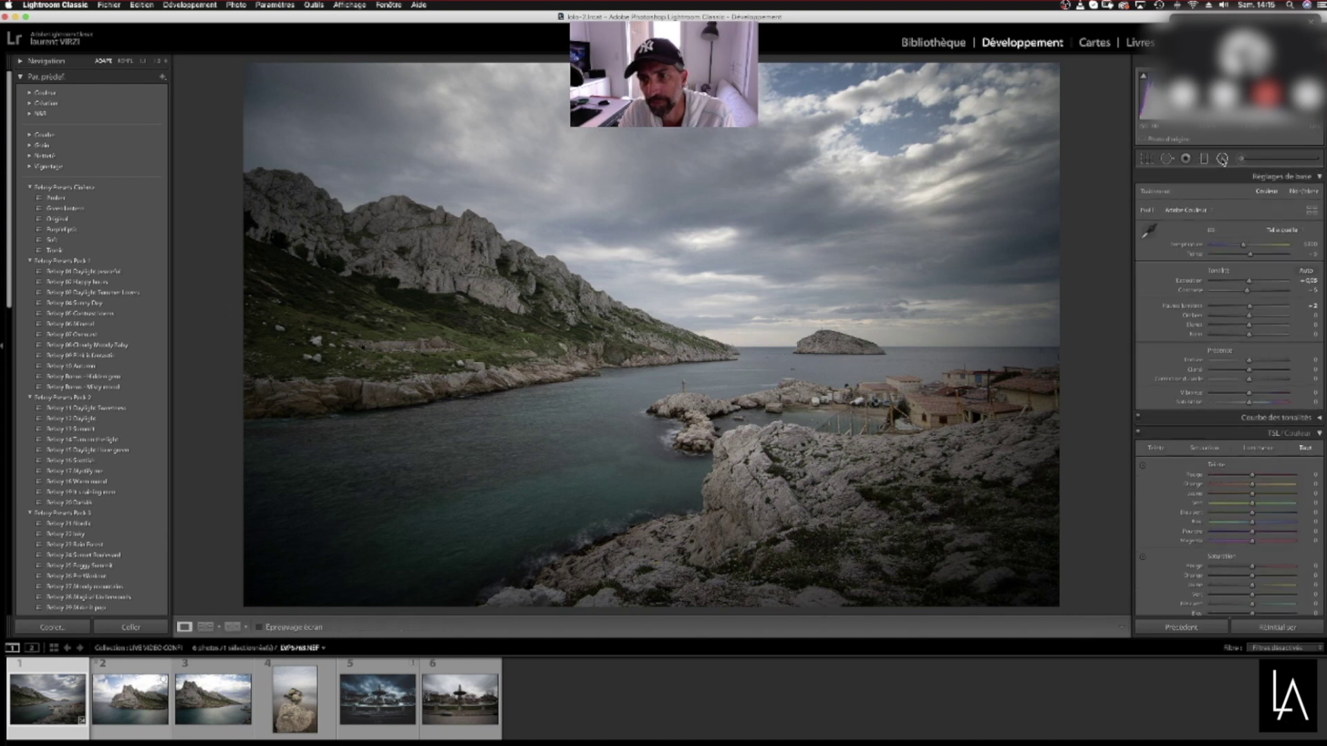
Draw a large oval radial filter and centre it over the bay, spanning from the clouds to the foreground rocks
left_click(1222, 159)
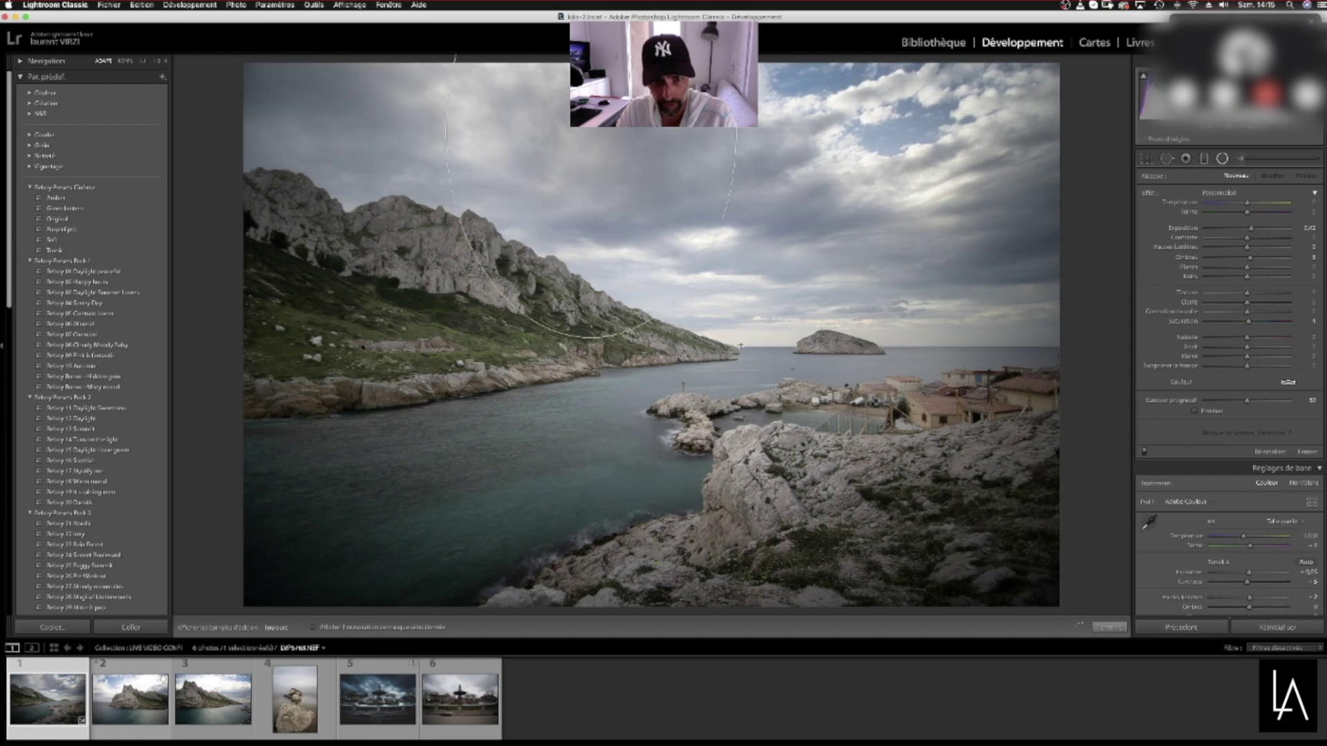
left_click_drag(592, 133, 355, 427)
left_click_drag(599, 135, 672, 313)
left_click_drag(904, 308, 869, 311)
left_click_drag(666, 606, 666, 540)
left_click_drag(644, 287, 642, 325)
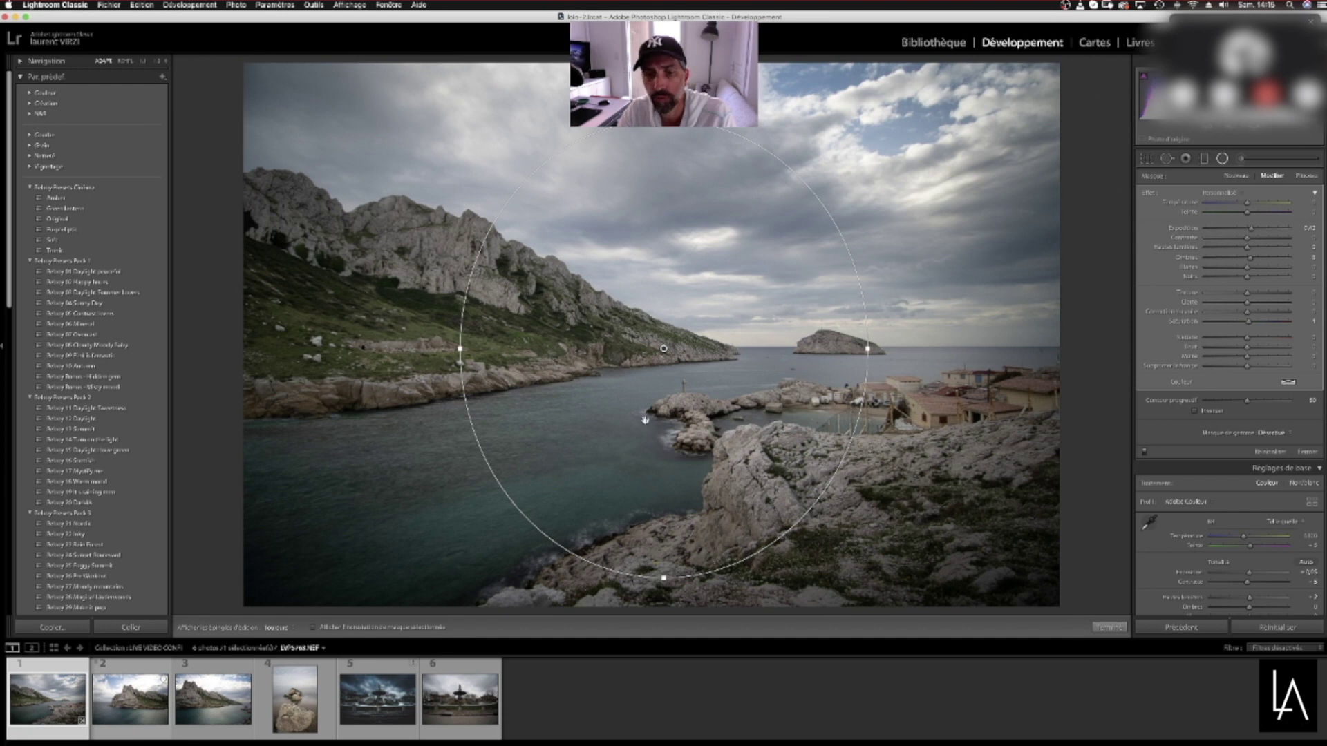
Darken the surroundings of the radial filter's oval with reduced exposure, comparing the inverted mask before finishing the edit
left_click_drag(1252, 229, 1224, 229)
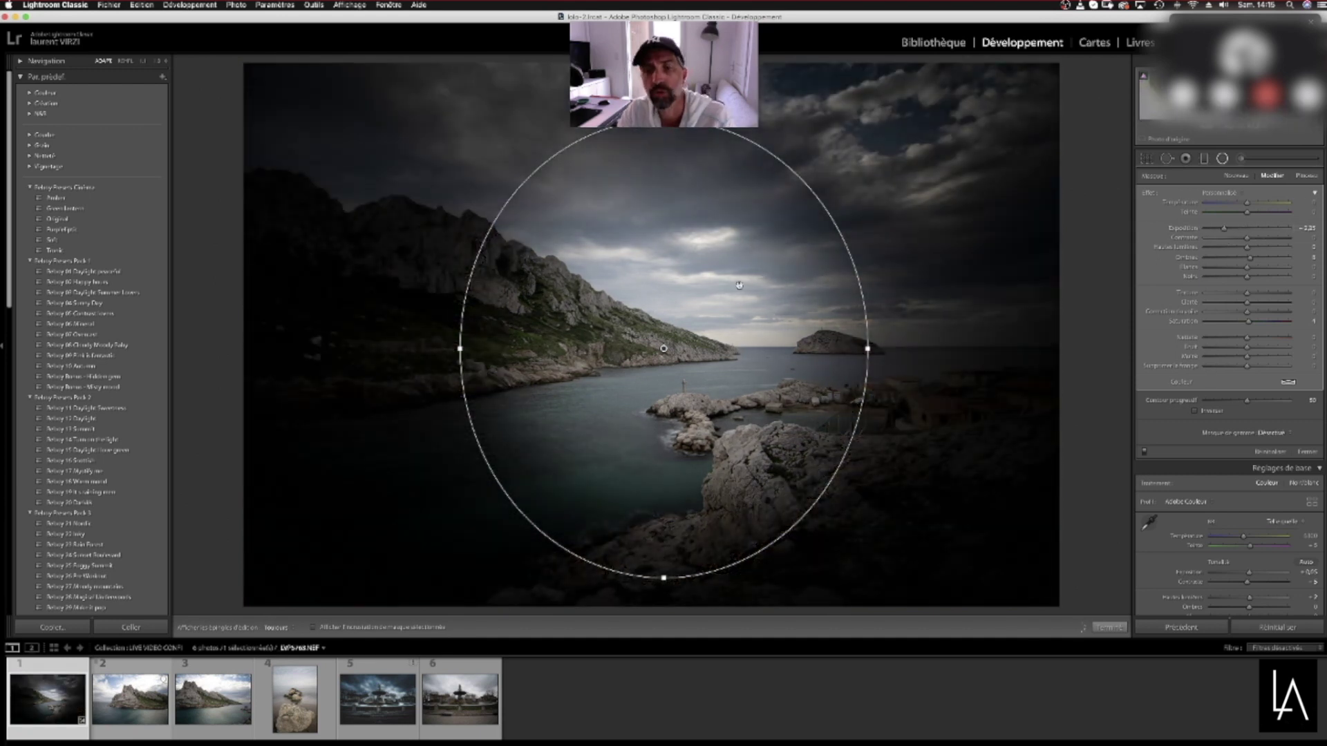
left_click(1195, 412)
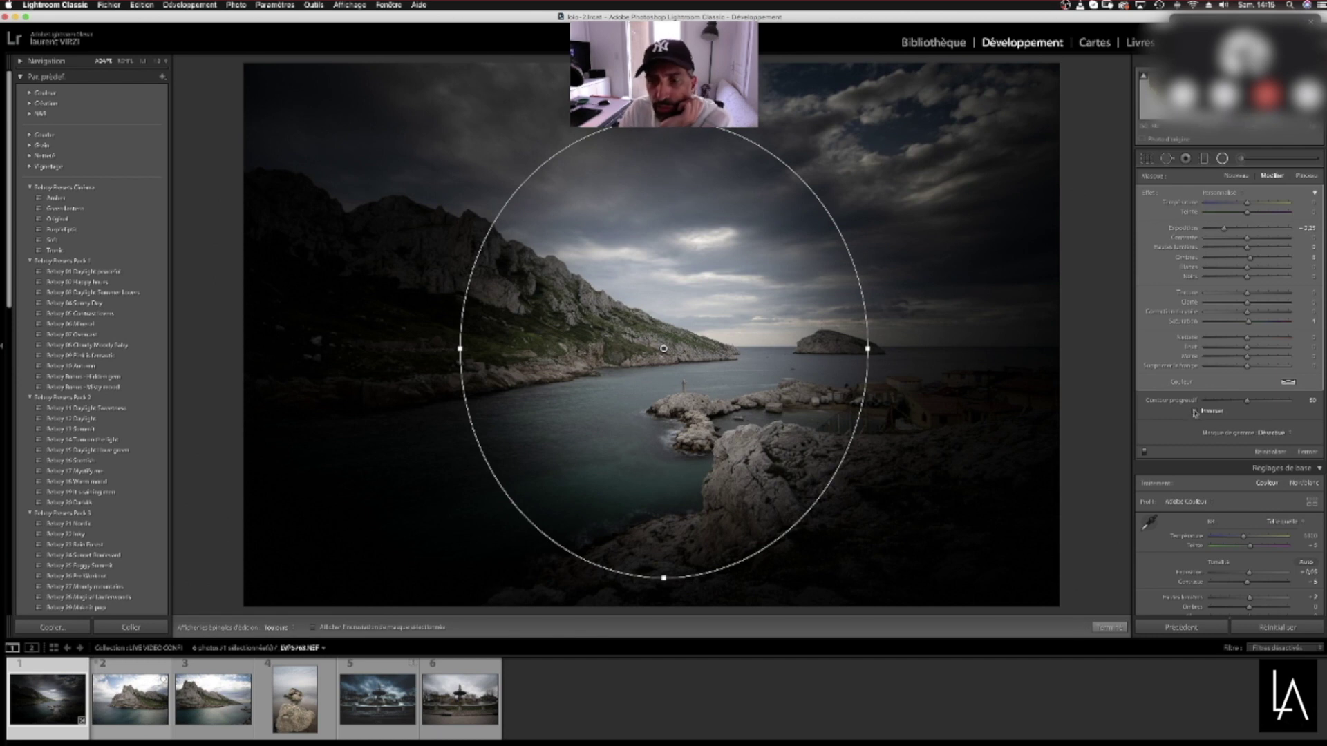
left_click(1195, 412)
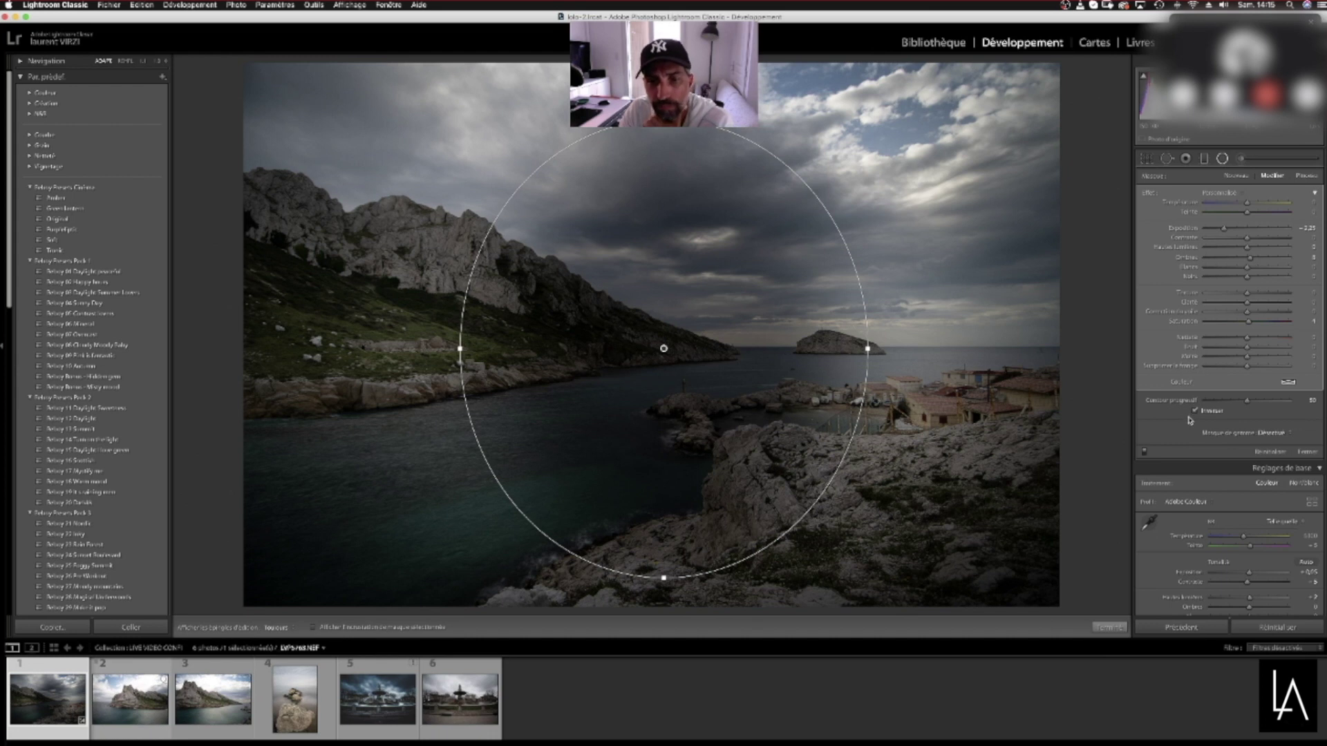
left_click(1195, 411)
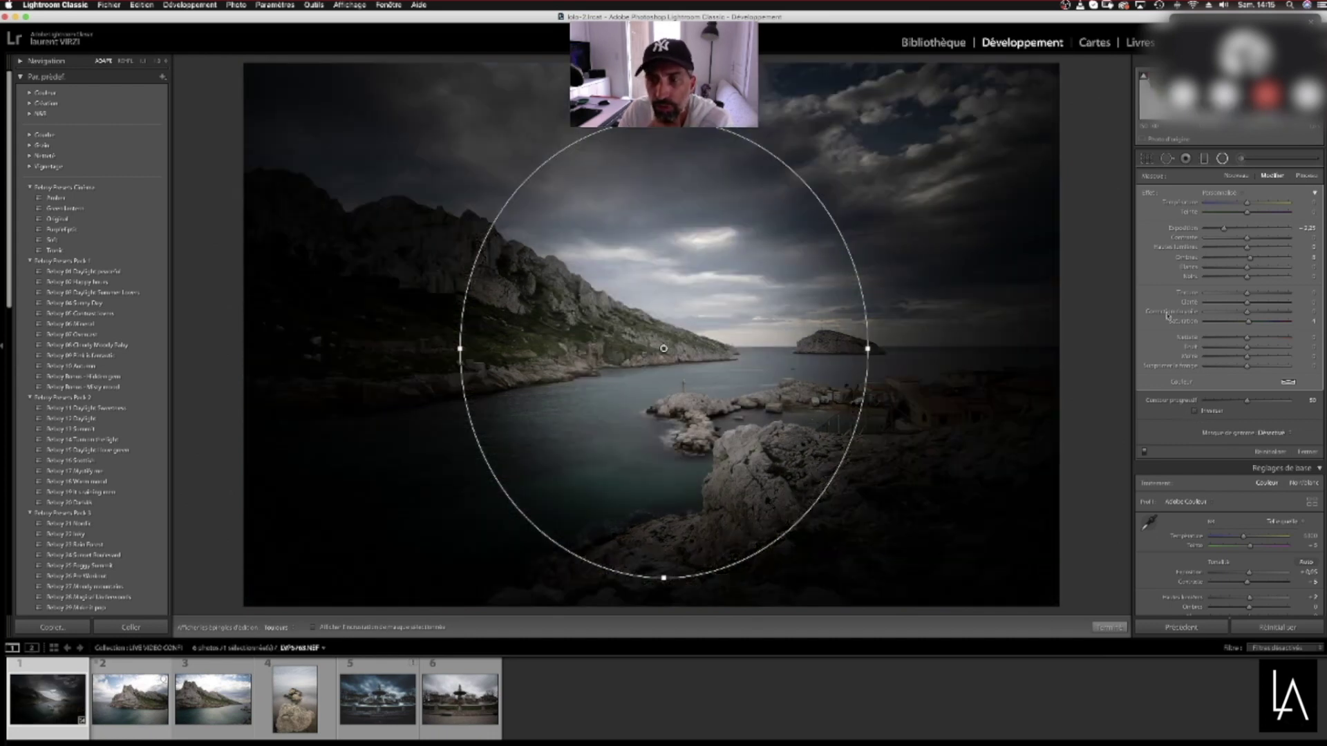
mouse_move(1230, 231)
left_mouse_down()
mouse_move(1248, 232)
mouse_move(1207, 245)
mouse_move(1232, 241)
left_mouse_up()
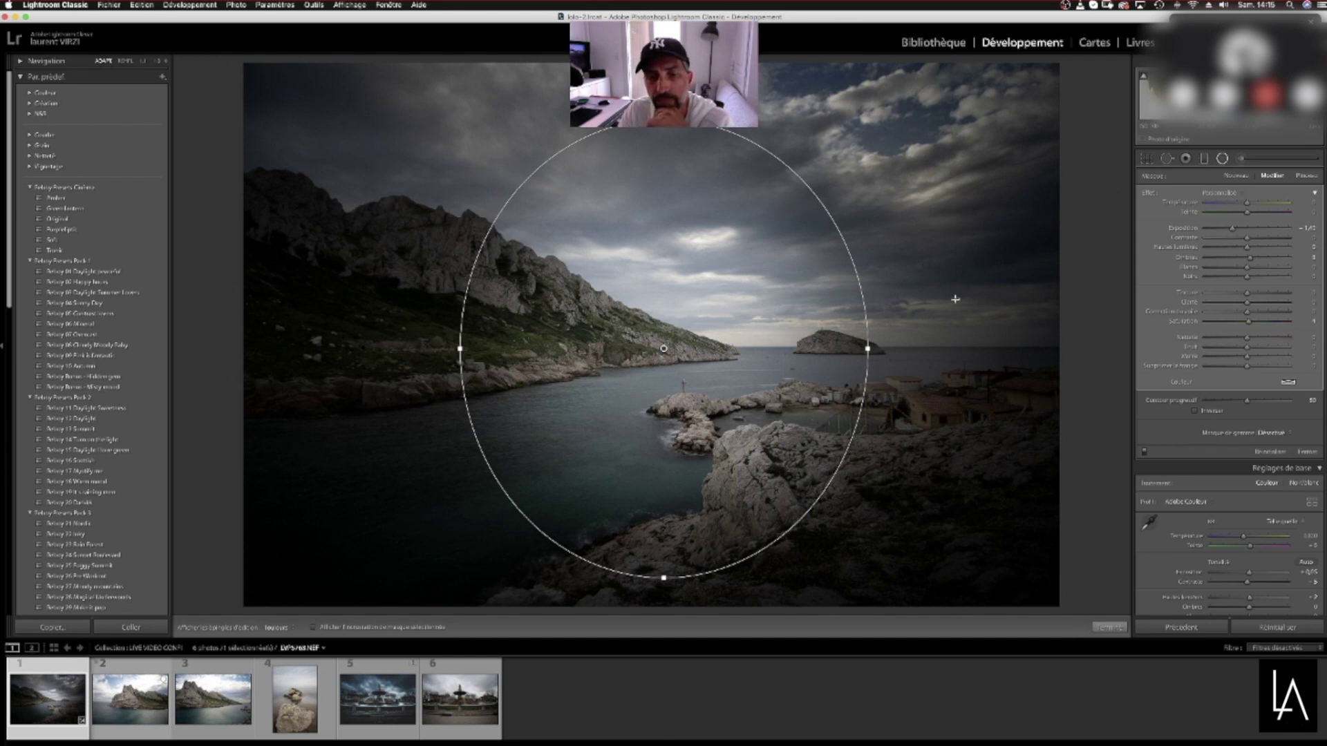
key("shift+m")
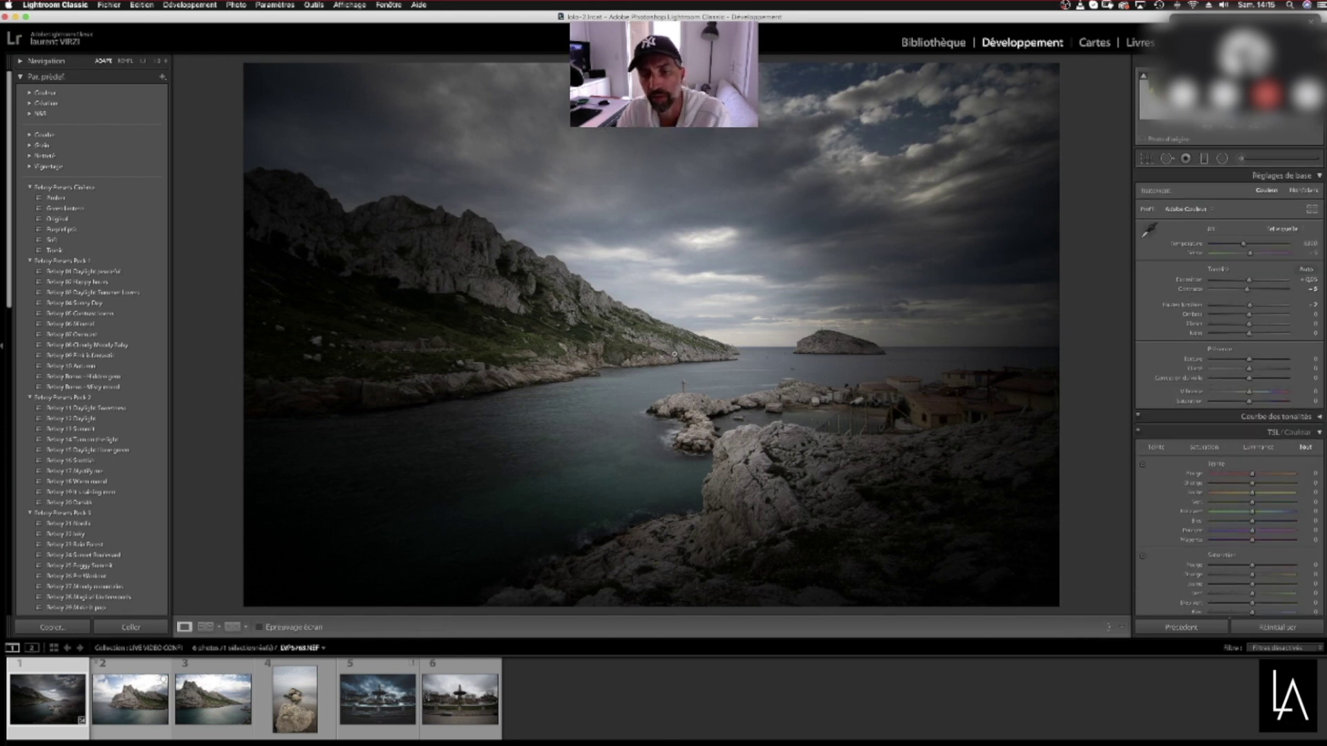
Try to delete the radial filter, and undo the accidental removal of the photo from the collection
left_click(1221, 159)
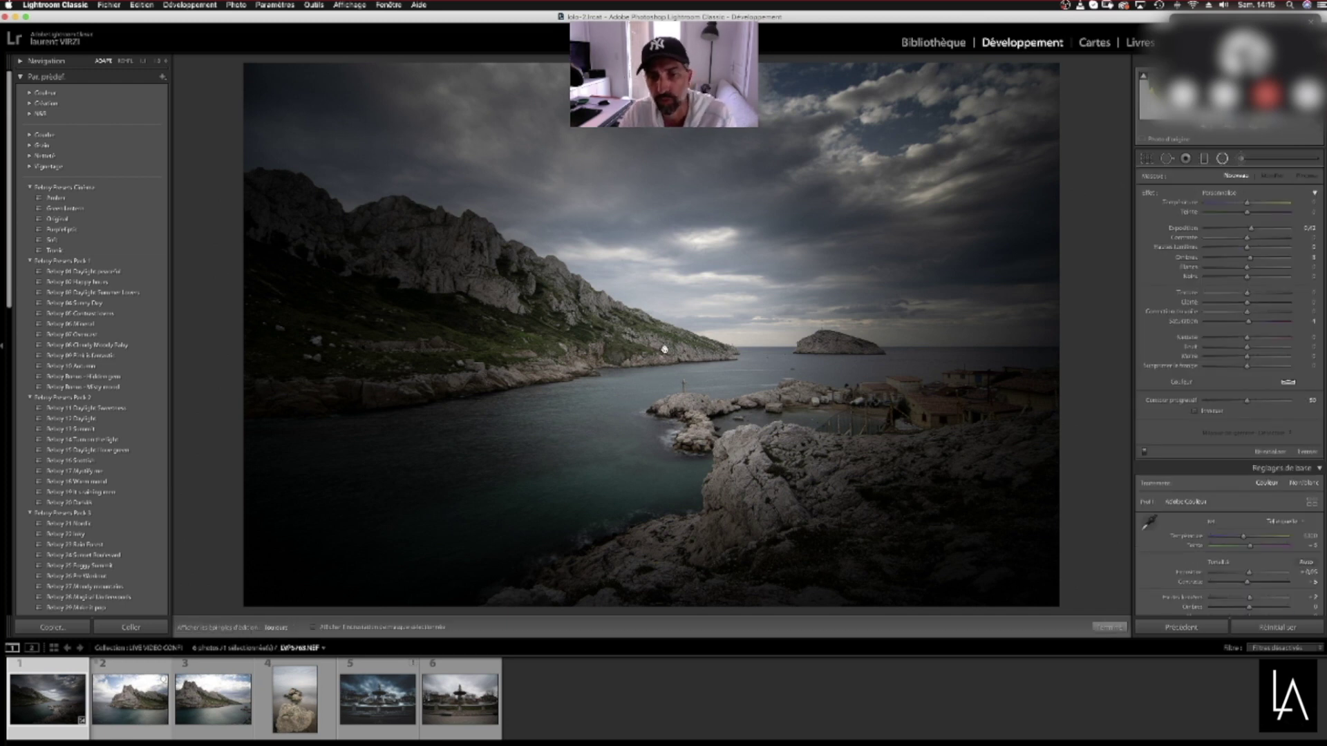
key("Delete")
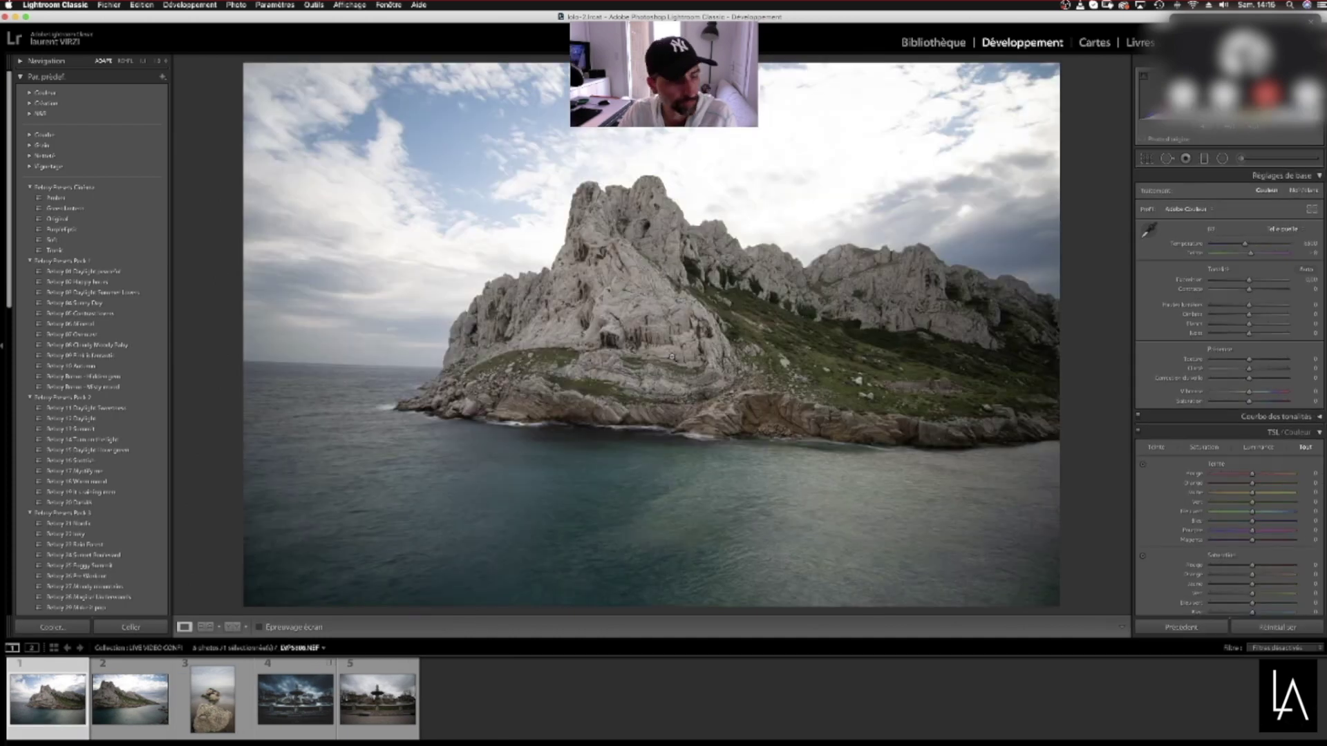
mouse_move(2, 745)
left_click(268, 604)
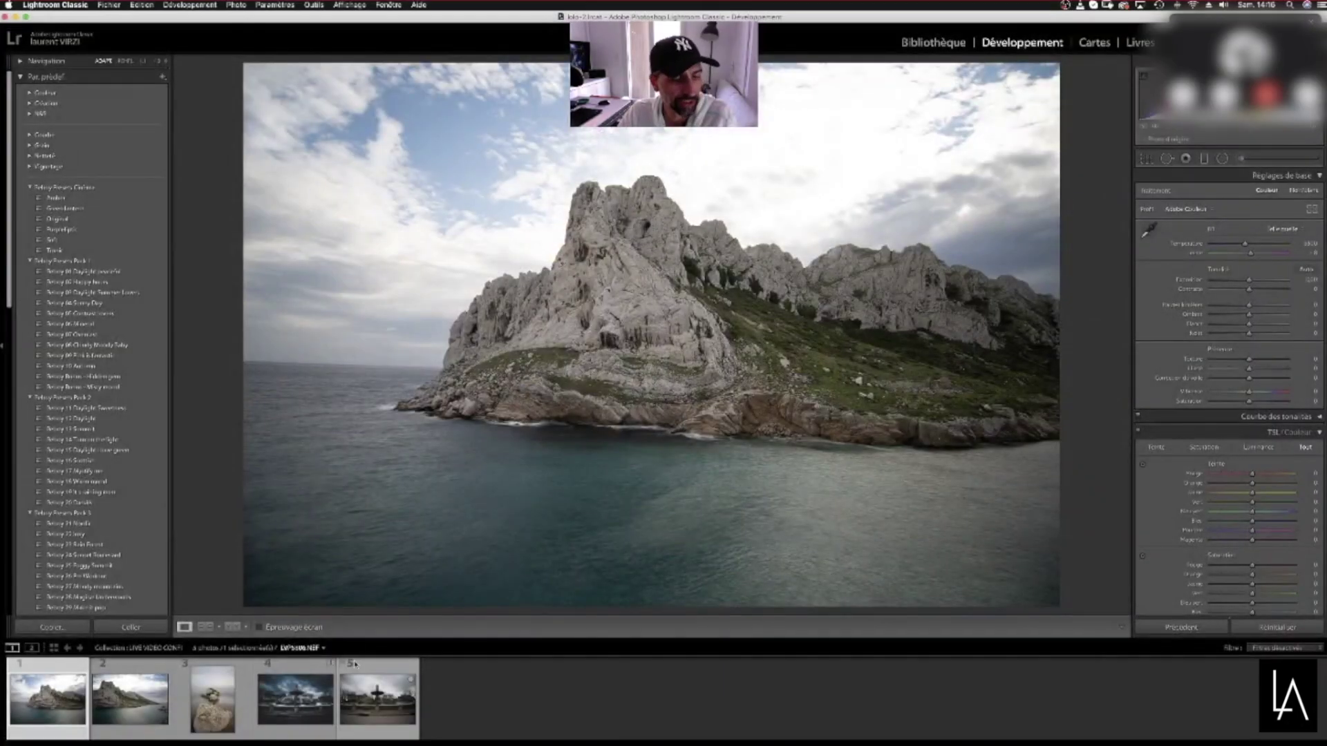
left_click(142, 5)
left_click(150, 18)
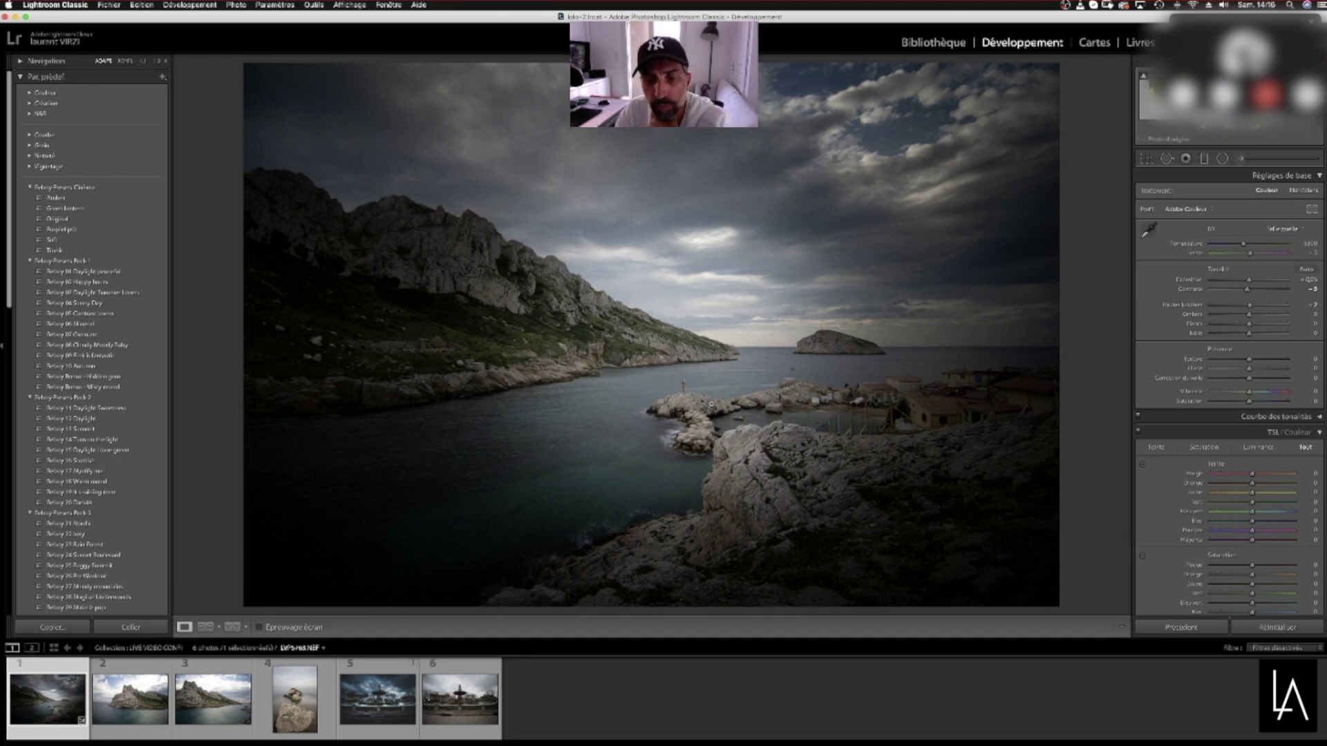
Select the radial filter over the bay, delete it, and finish radial filter editing
left_click(1222, 158)
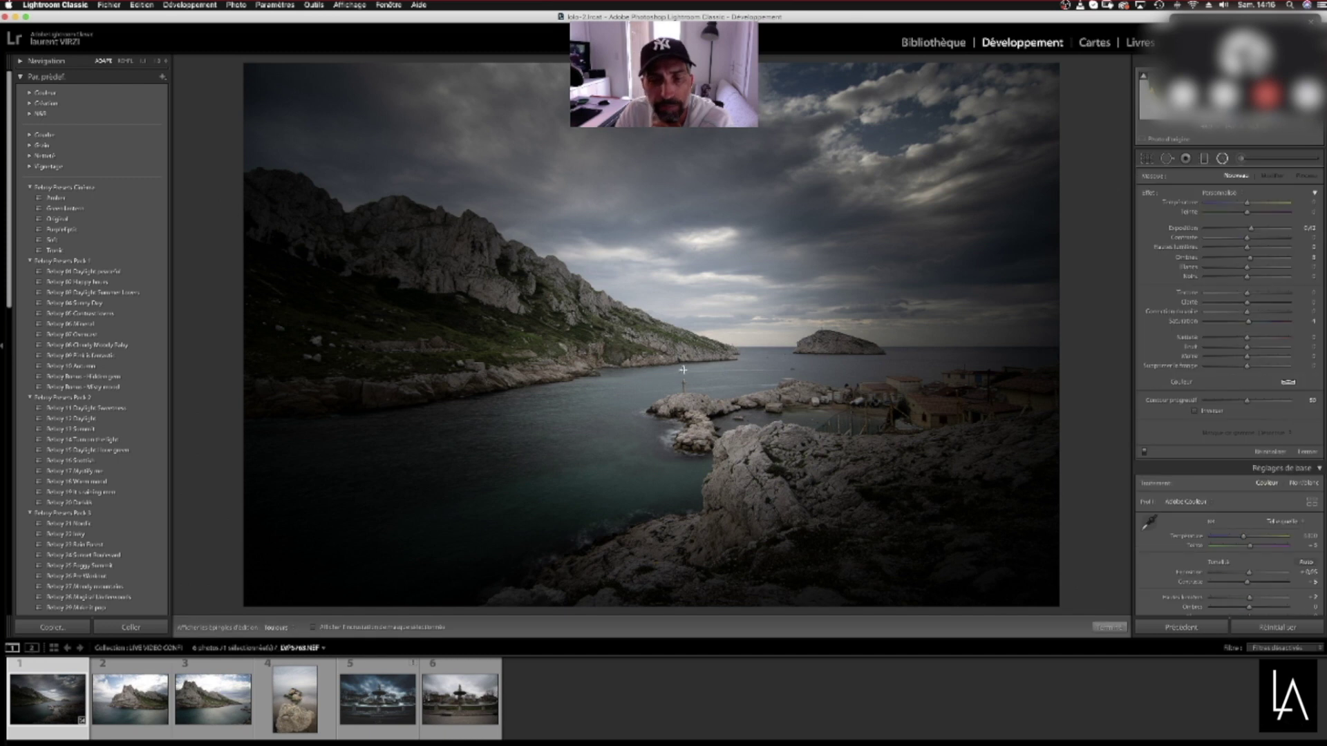
left_click(665, 351)
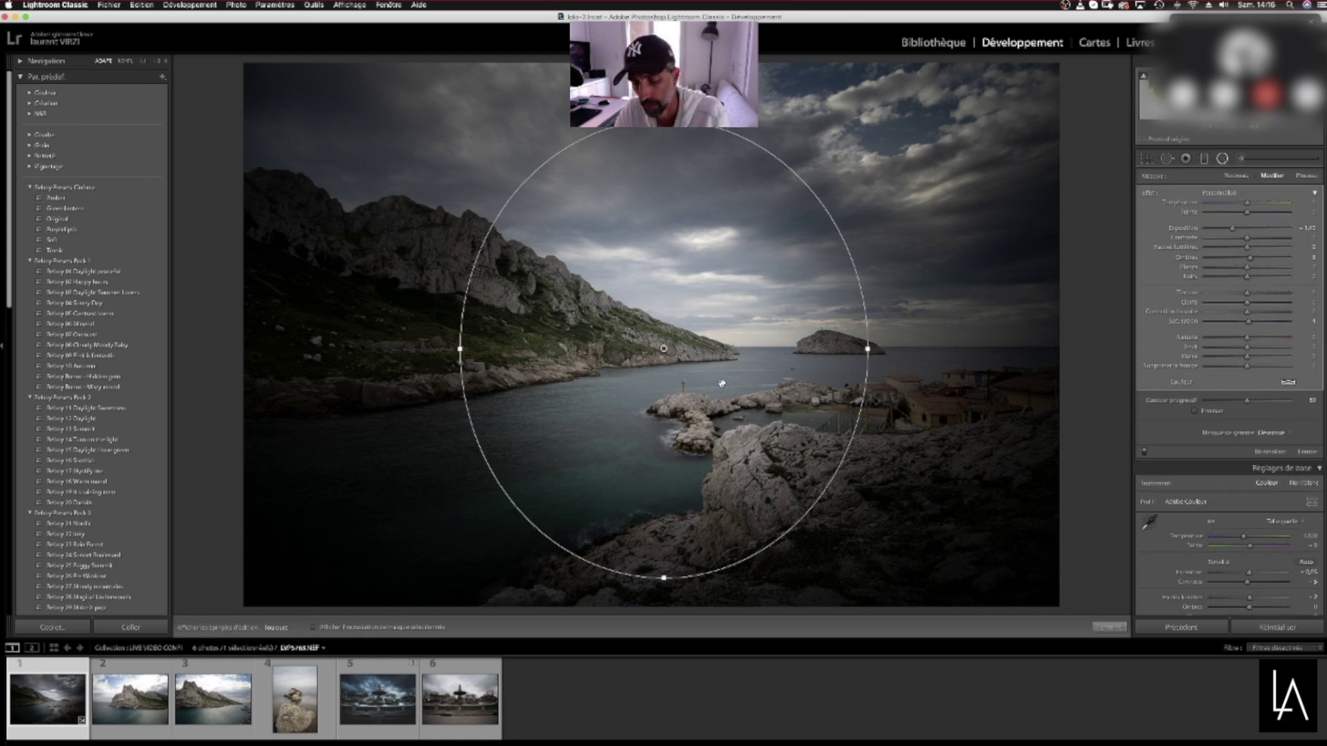
key("Delete")
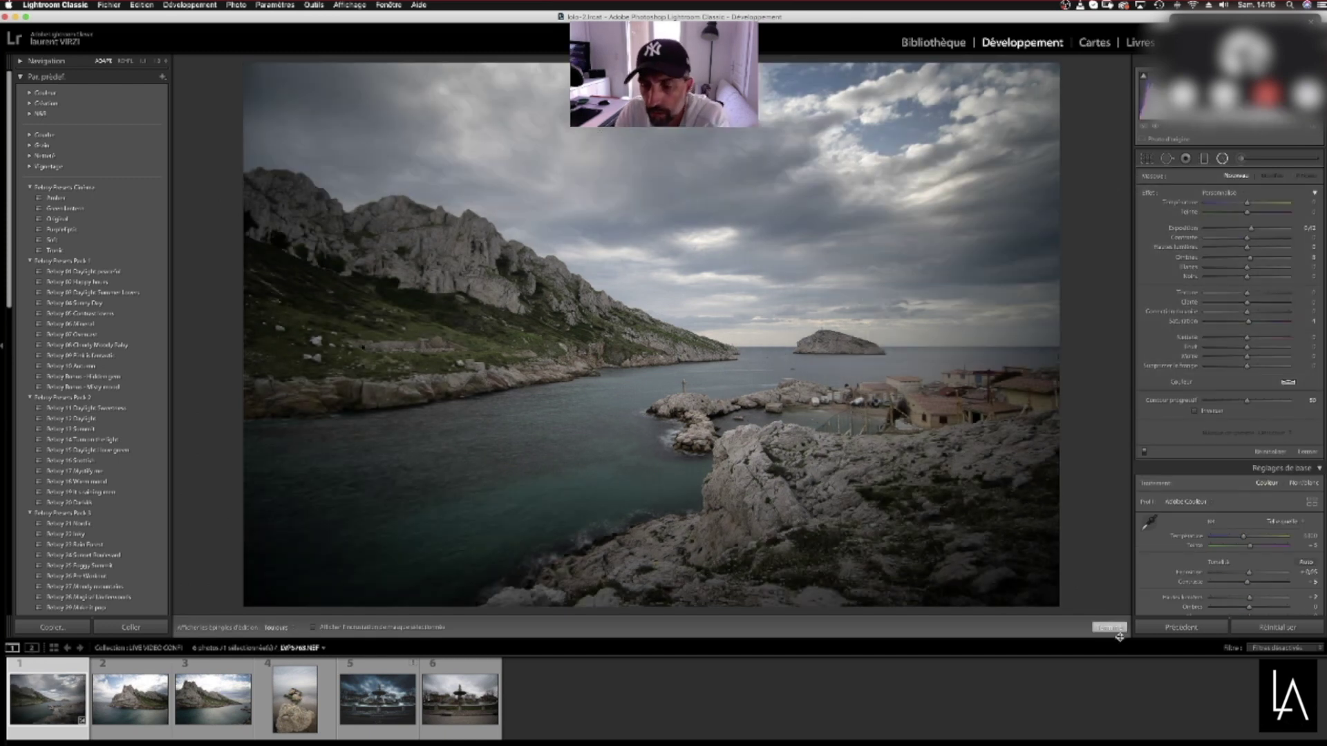
left_click(1108, 628)
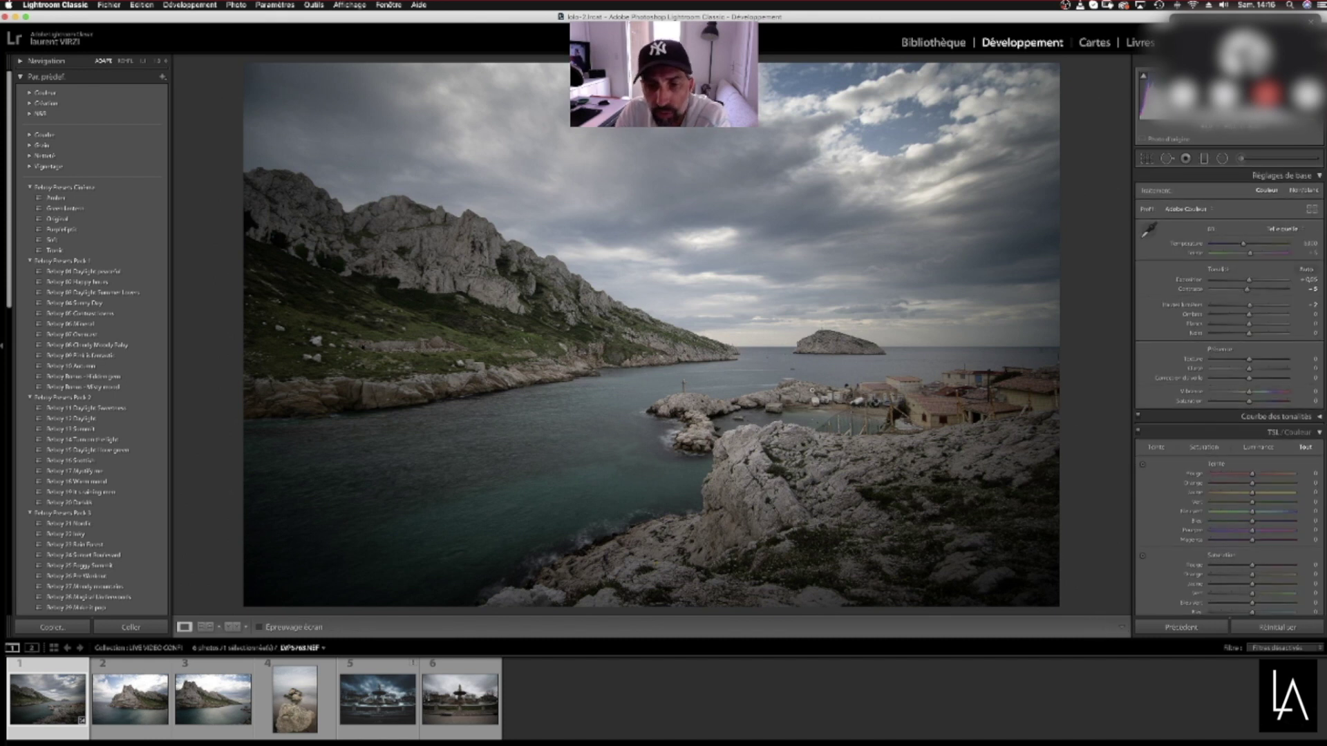
Try a small adjustment brush dab on the little boat below the island and delete that adjustment
left_click(791, 373)
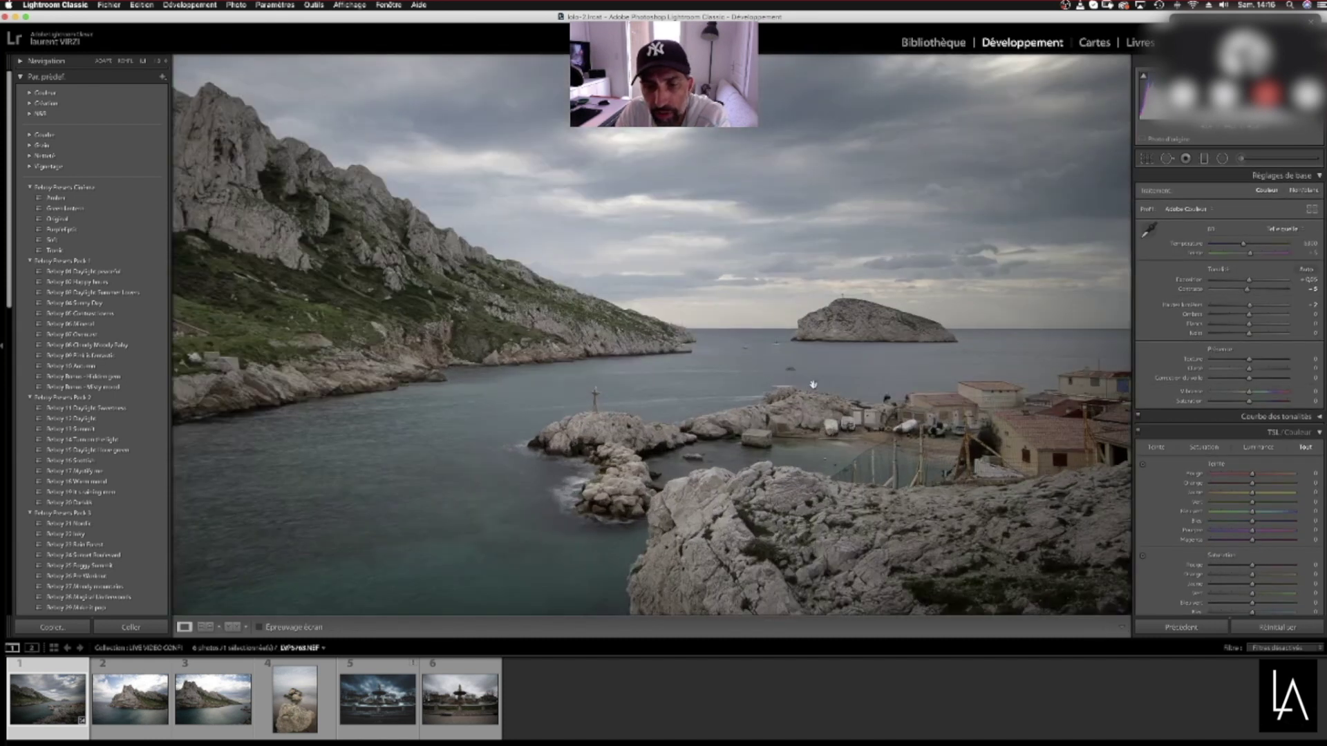
left_click_drag(855, 373, 677, 369)
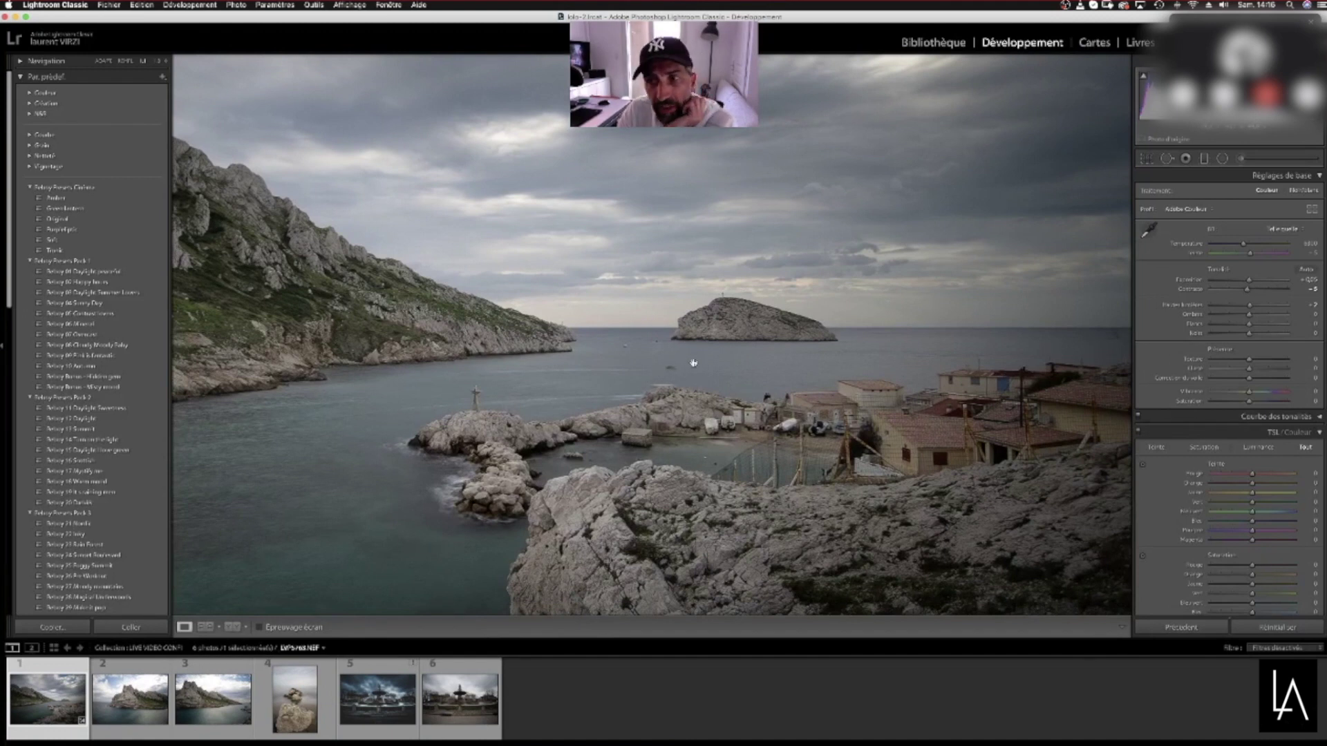
left_click(1242, 160)
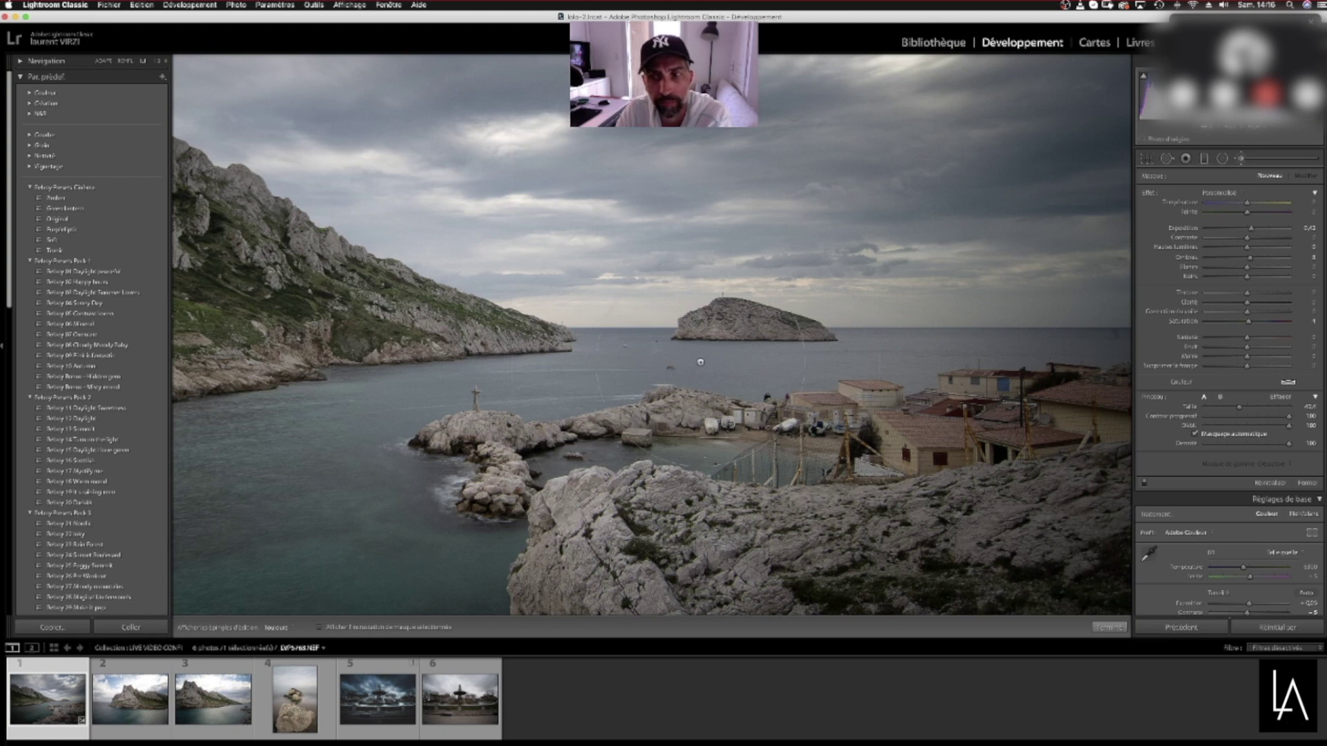
left_click_drag(1239, 407, 1209, 414)
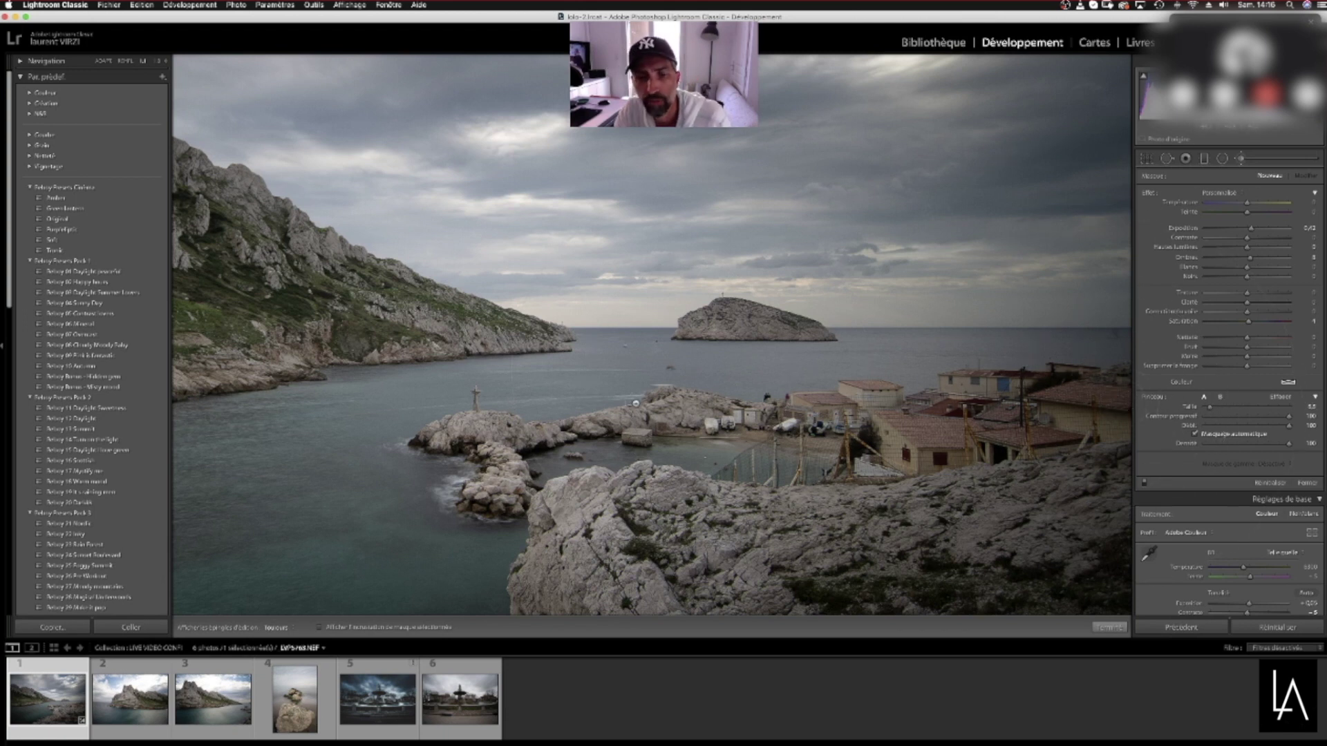
left_click(668, 369)
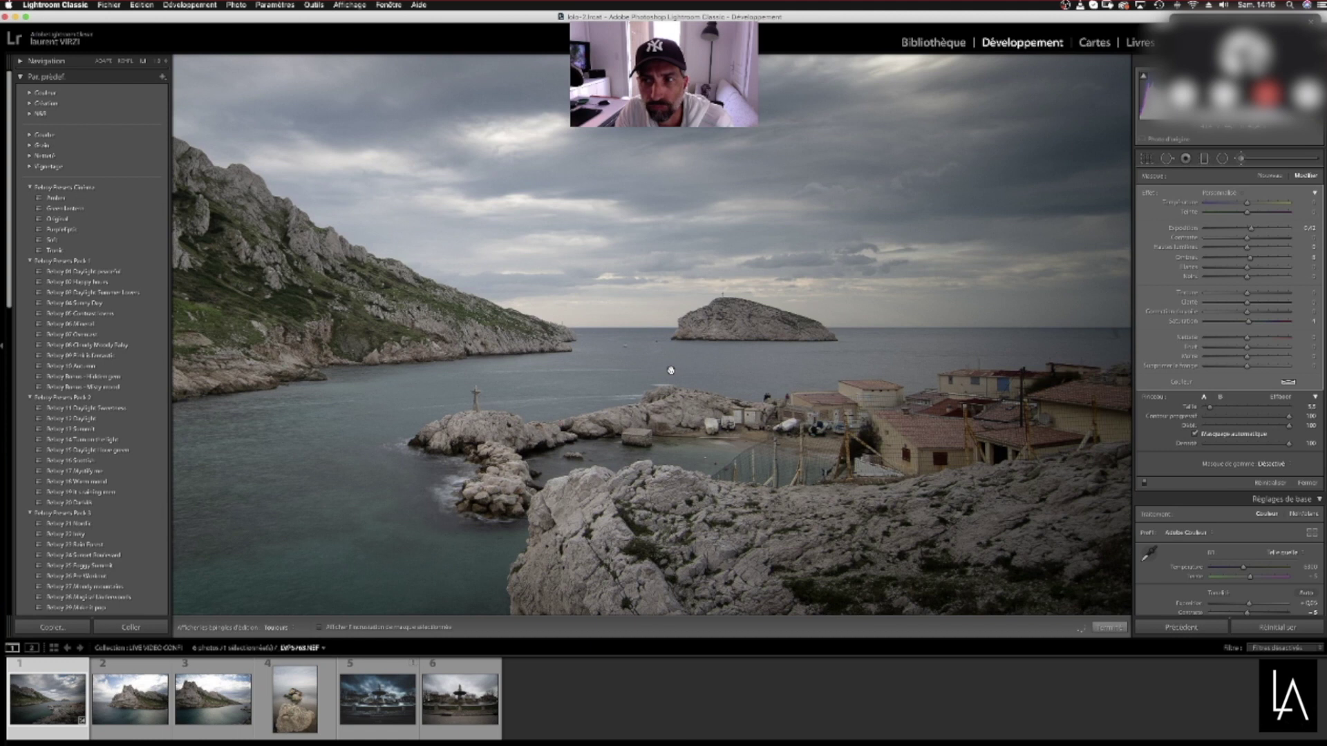
key("Delete")
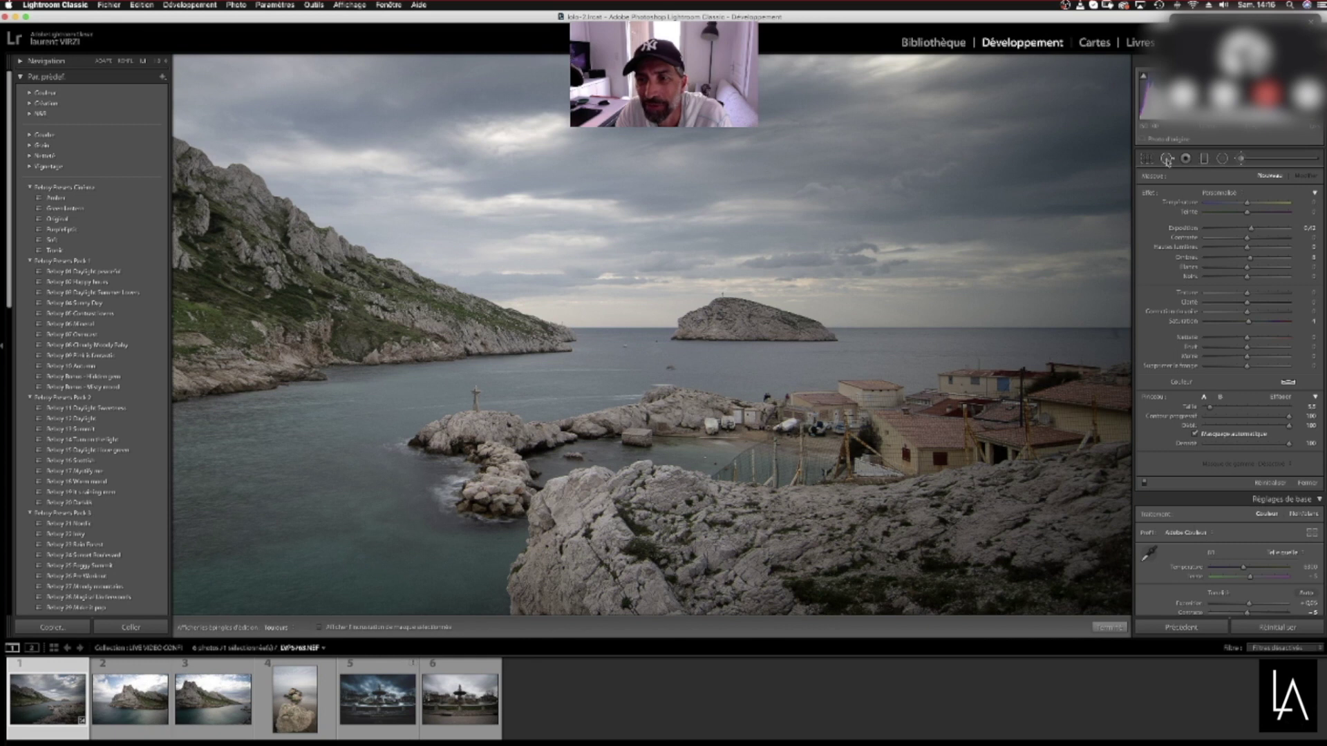
Remove the small boat below the island with a smaller Spot Removal brush, sampling clean water just beside it
left_click(1166, 159)
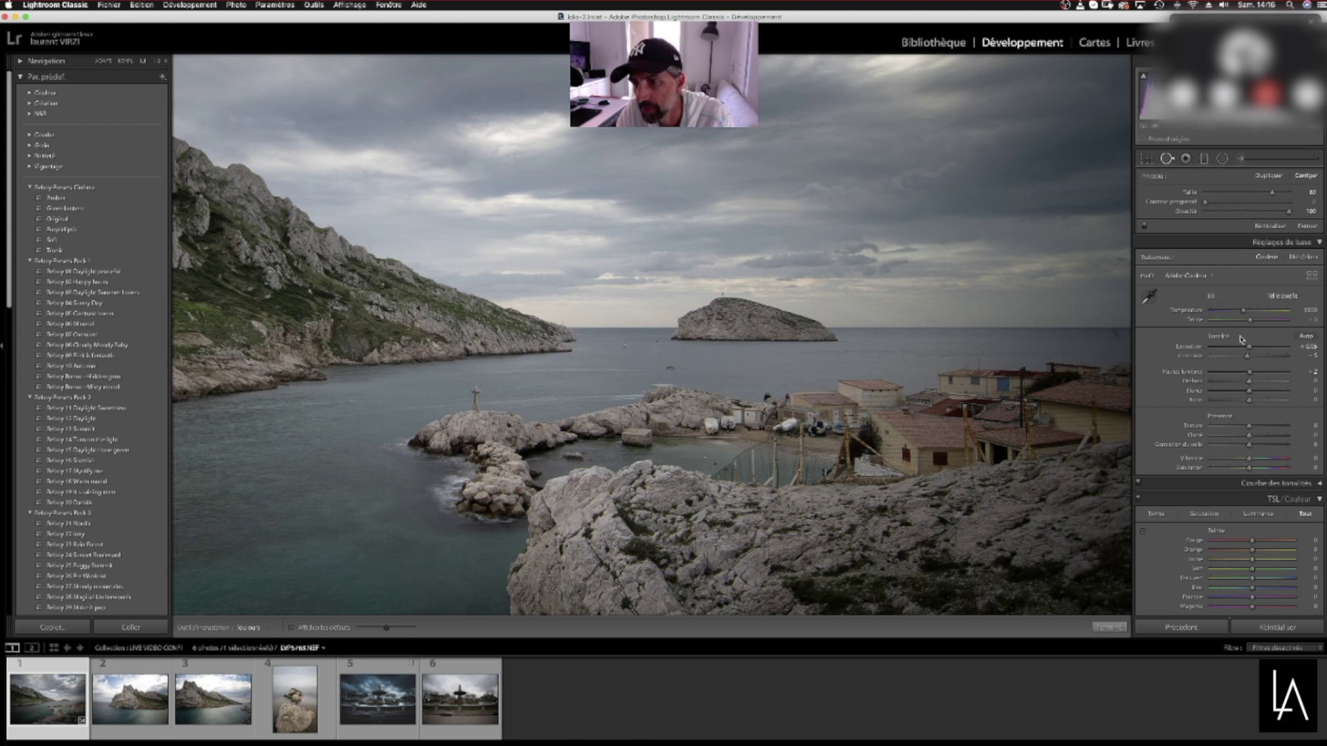
left_click_drag(1272, 193, 1247, 193)
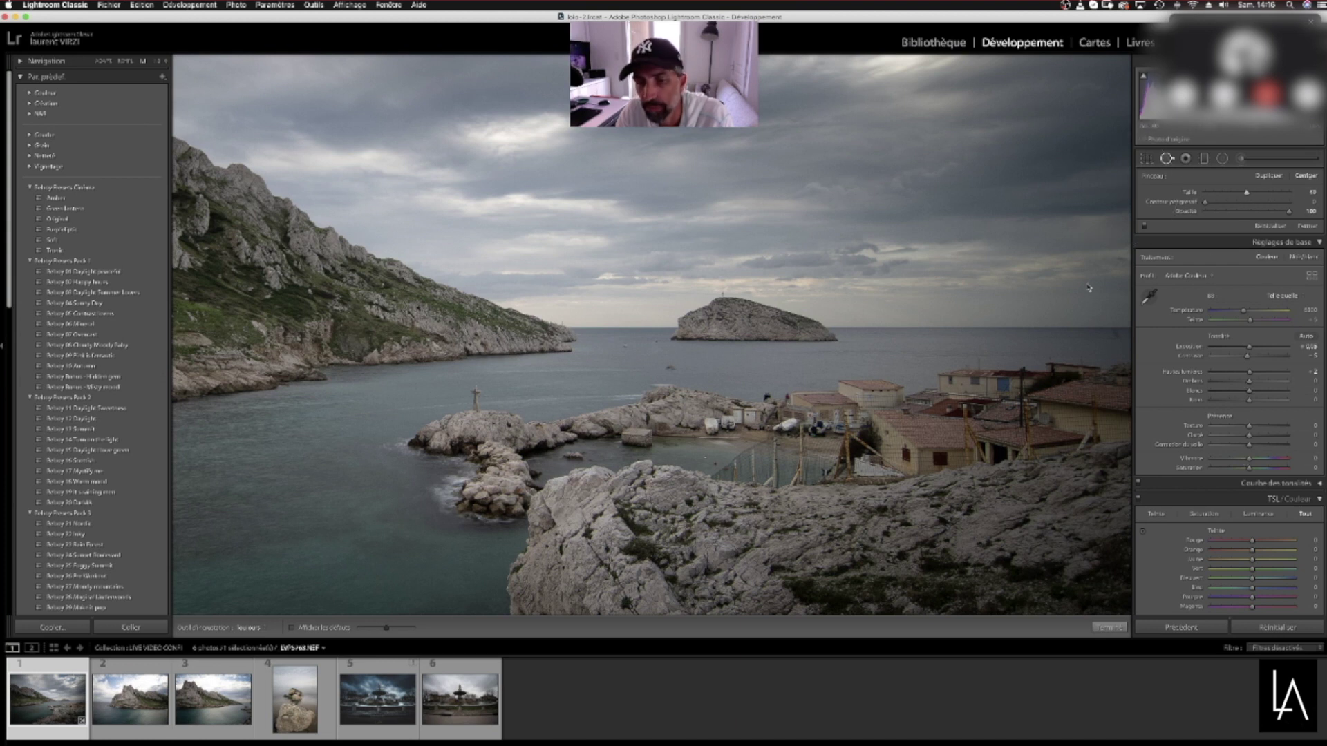
left_click(674, 366)
mouse_move(709, 366)
left_mouse_down()
mouse_move(726, 358)
mouse_move(695, 347)
mouse_move(589, 361)
mouse_move(596, 379)
mouse_move(758, 359)
mouse_move(707, 364)
left_mouse_up()
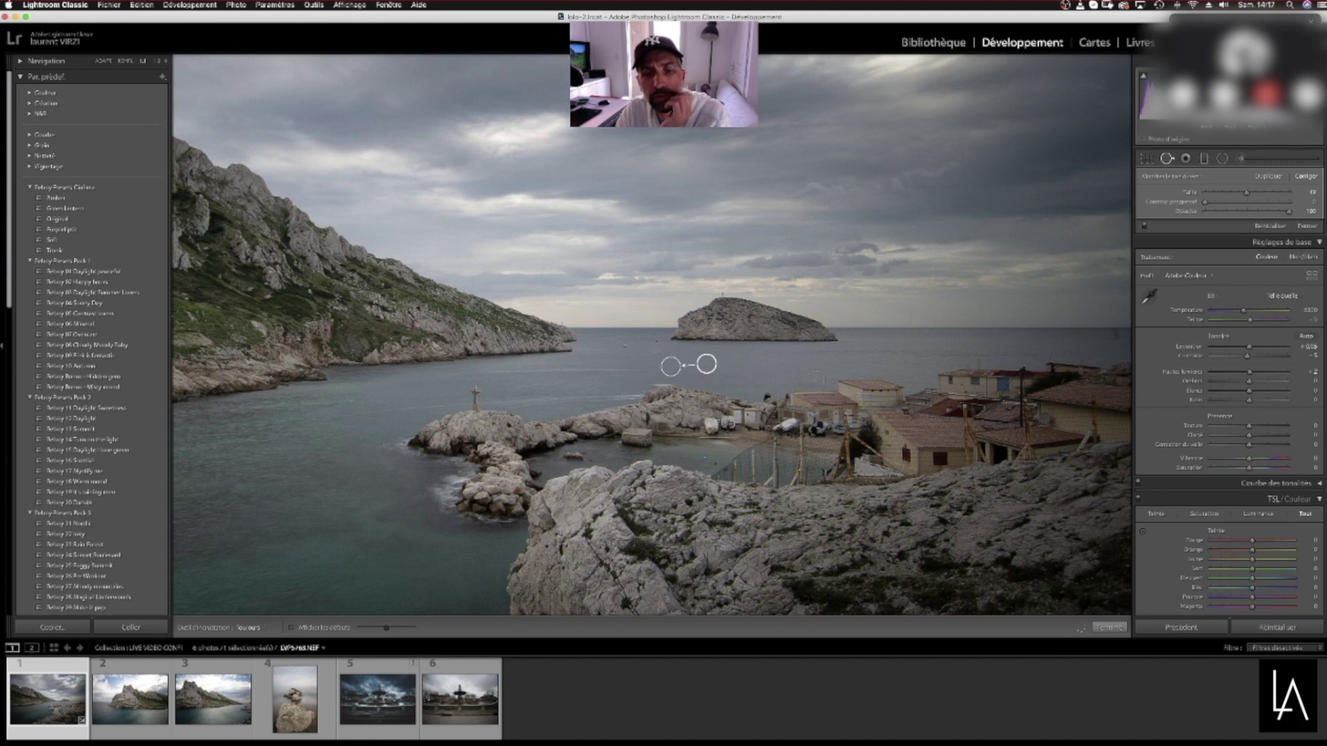
left_click(1100, 627)
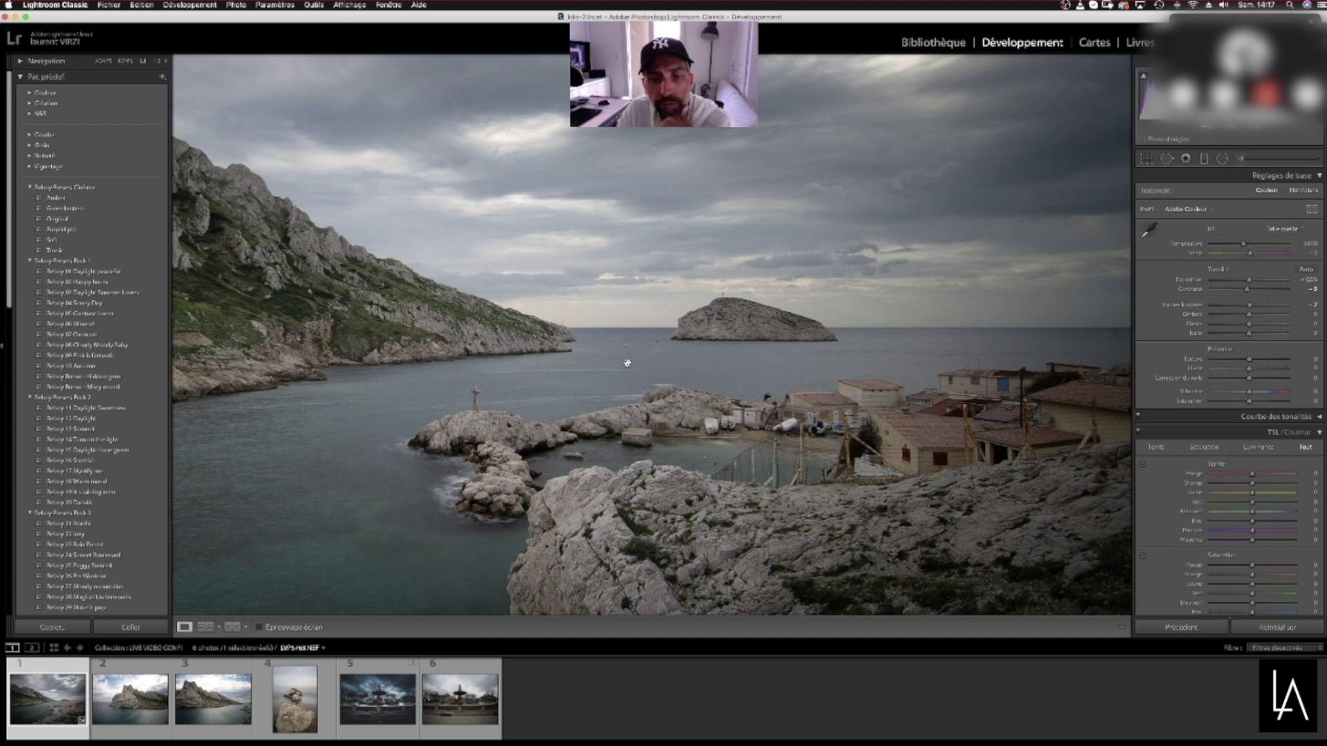
left_click(1166, 158)
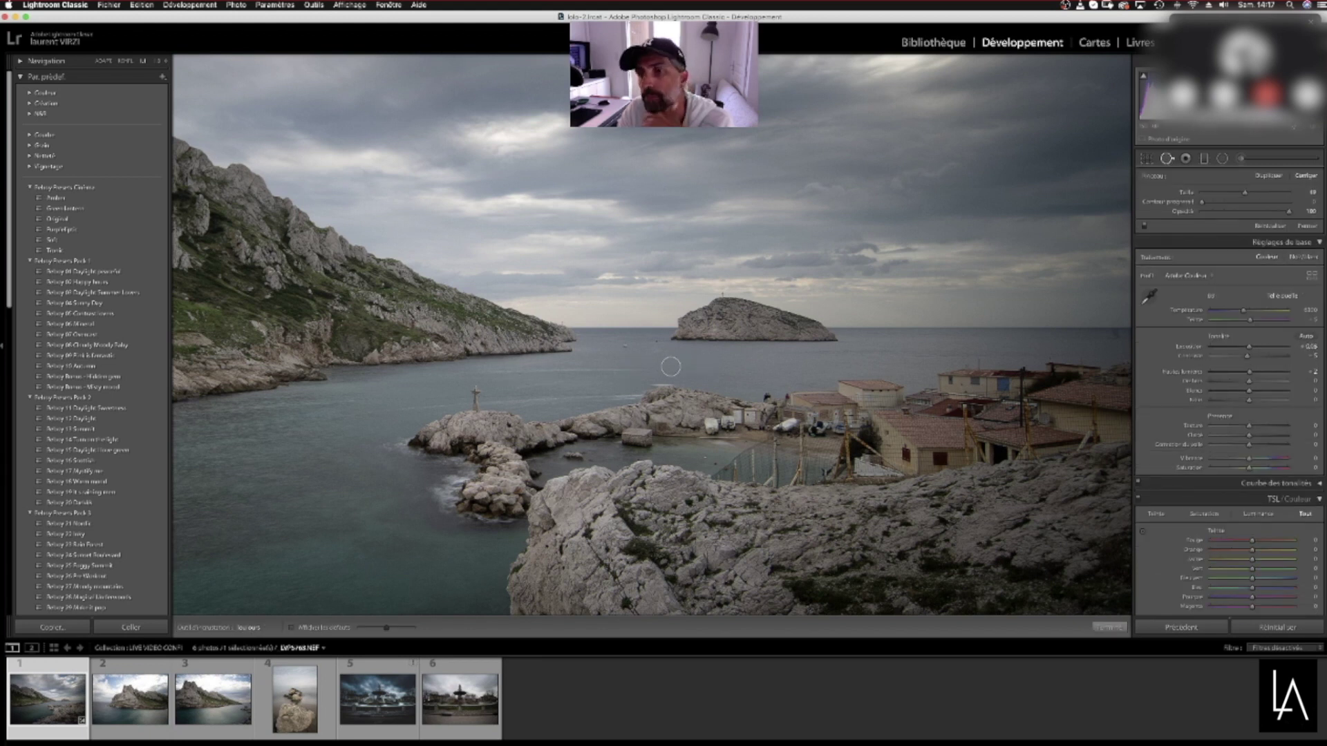
left_click(1166, 158)
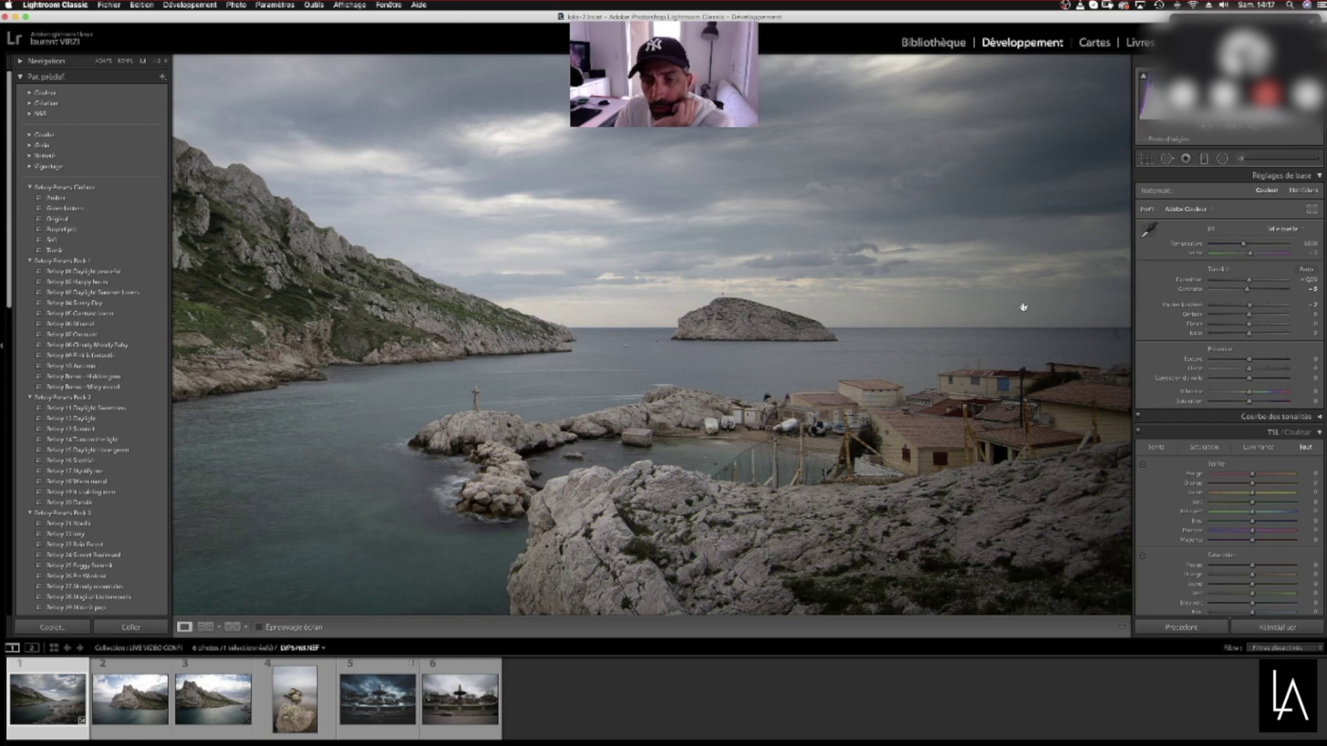
Select the foreground and sky graduated filters in turn, nudge them slightly, and finish graduated filter editing
left_click(676, 439)
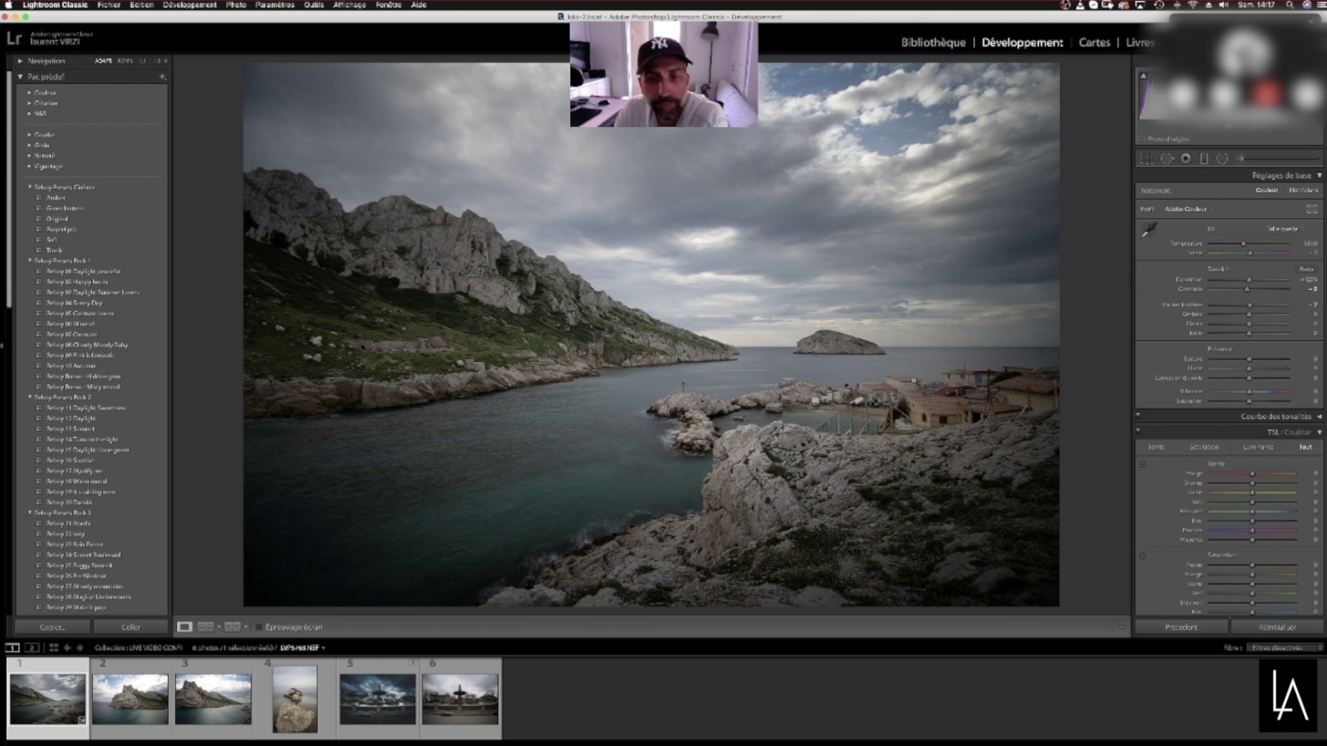
left_click(1217, 162)
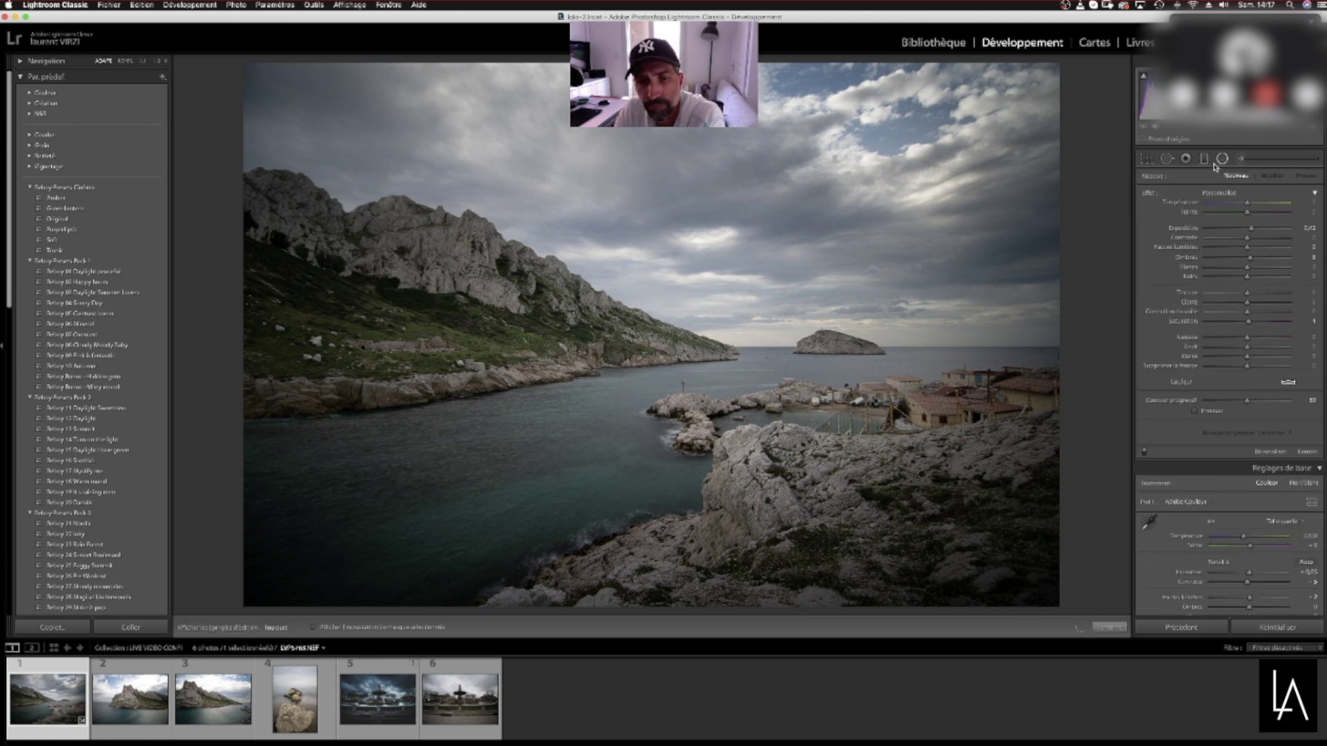
left_click(1221, 160)
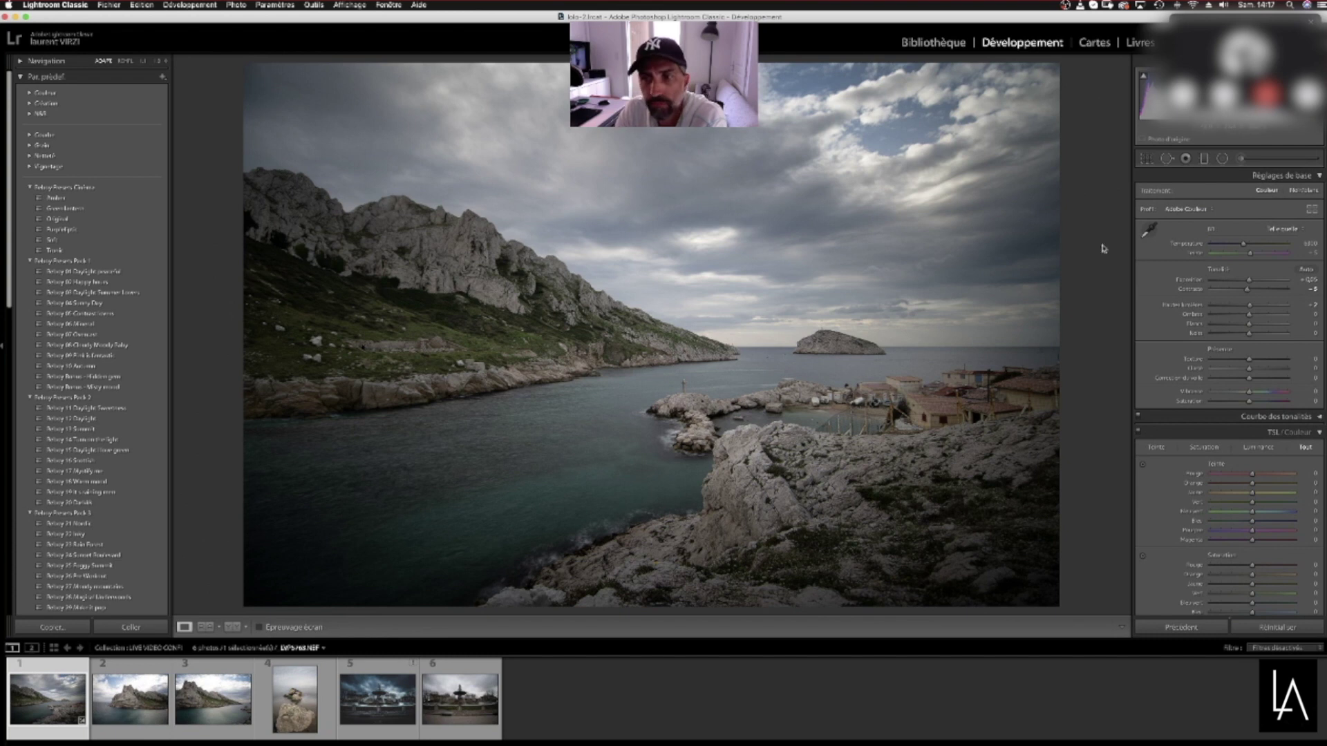
left_click(1204, 158)
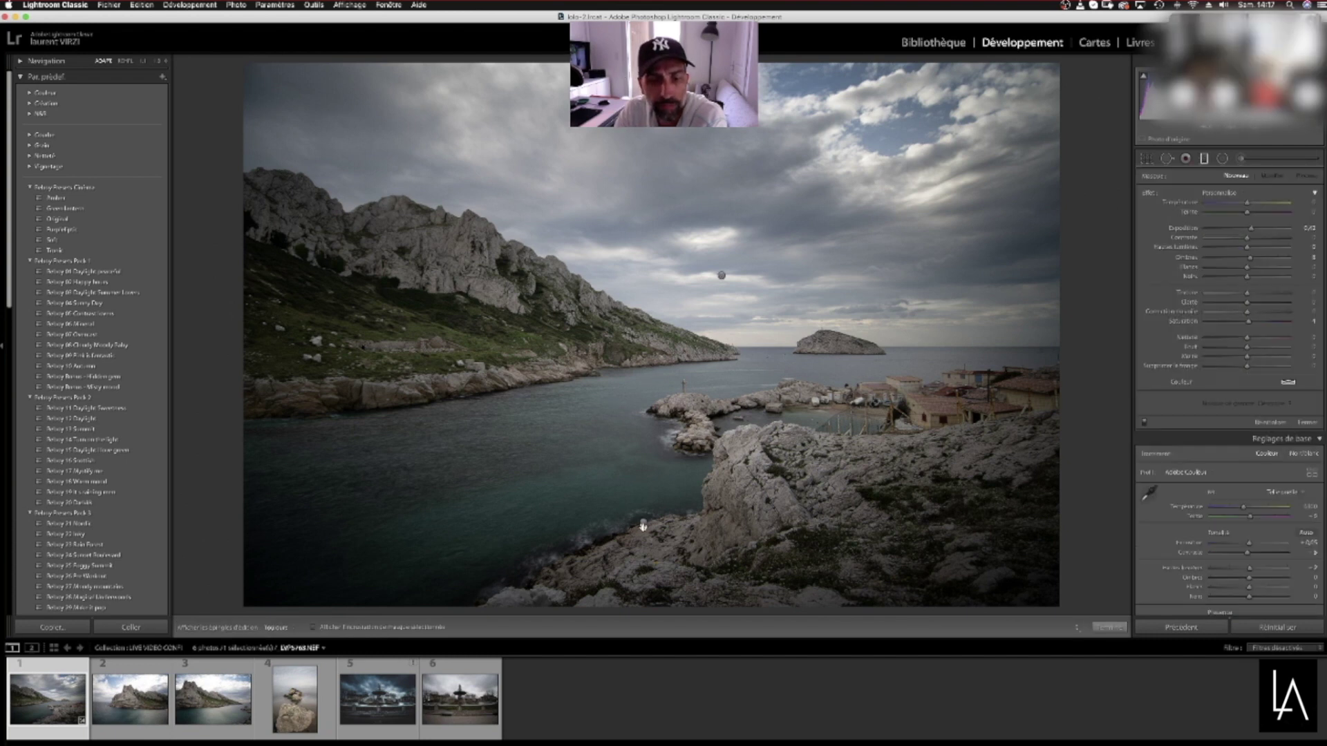
left_click_drag(642, 526, 643, 522)
left_click_drag(667, 325, 663, 325)
left_click_drag(643, 523, 642, 528)
left_click(1108, 631)
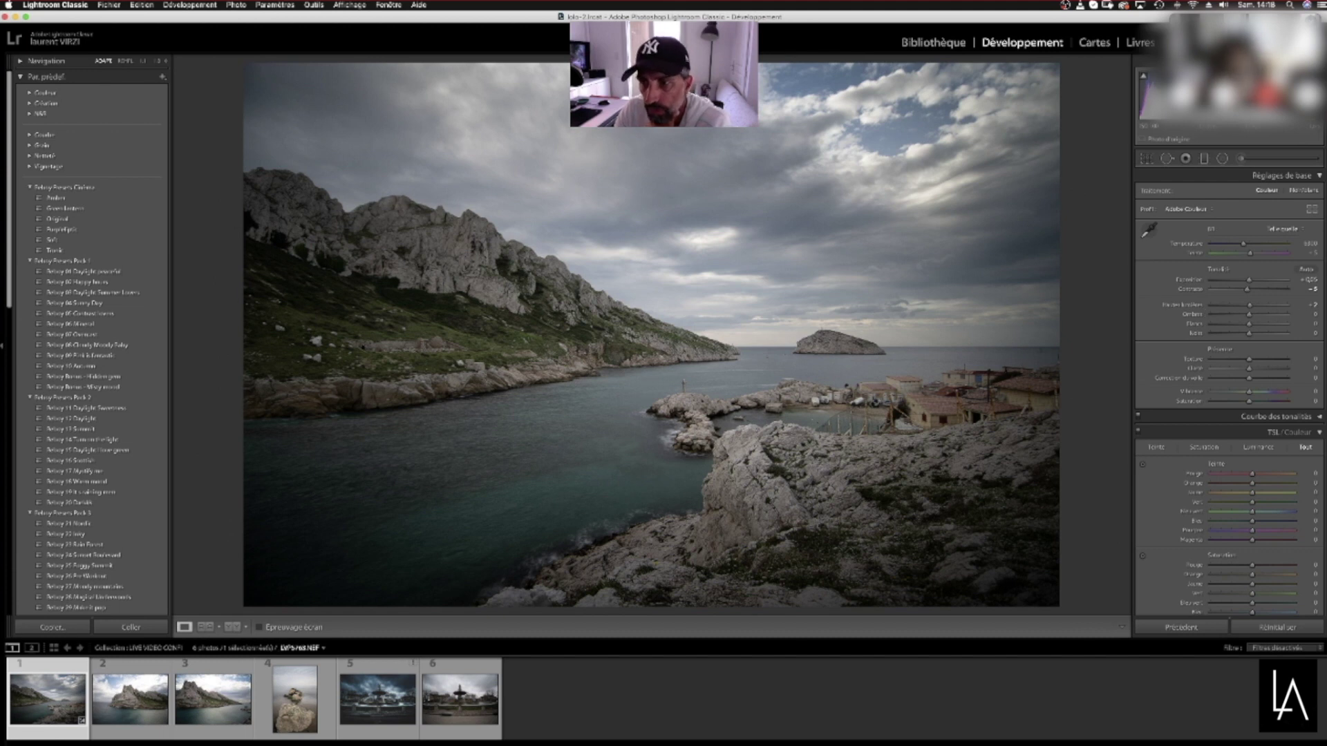
Test full desaturation of the photo, and set Saturation to +21 and Vibrance to +9
scroll(1244, 352, "down", 3)
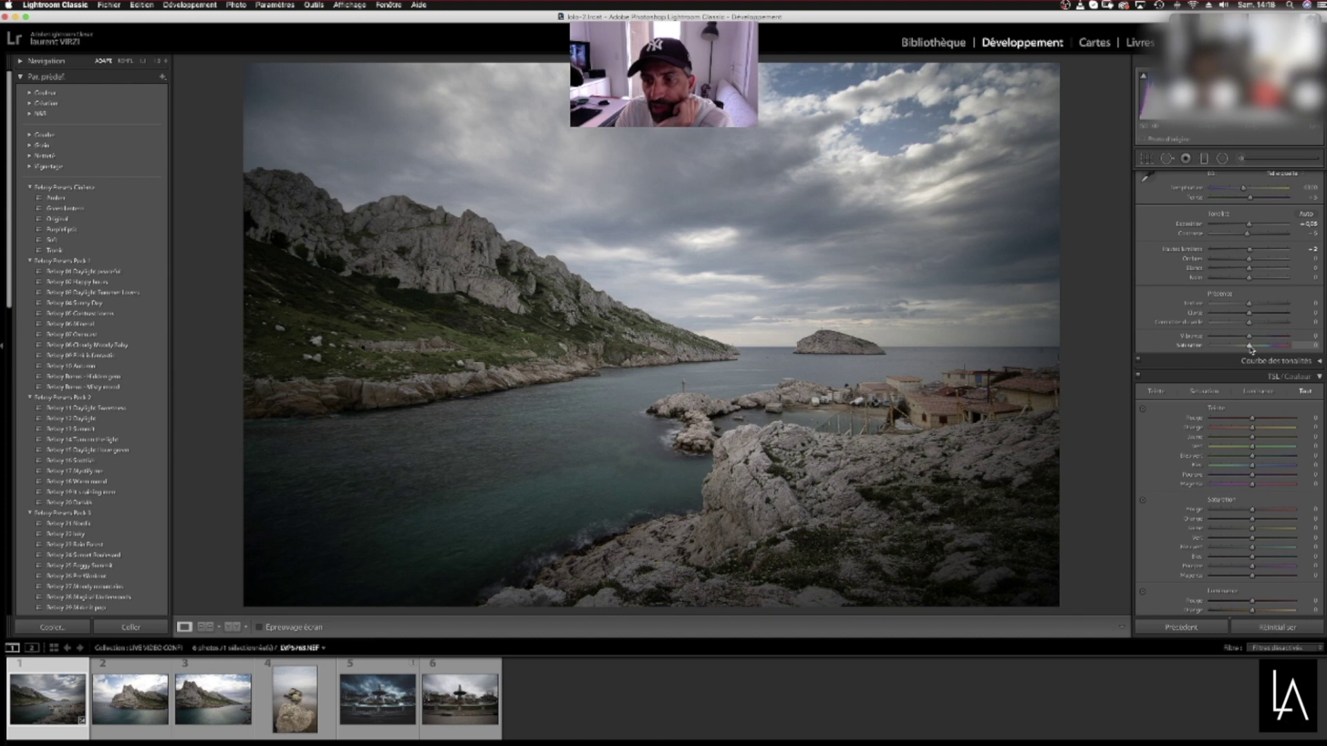
left_click_drag(1252, 351, 1191, 365)
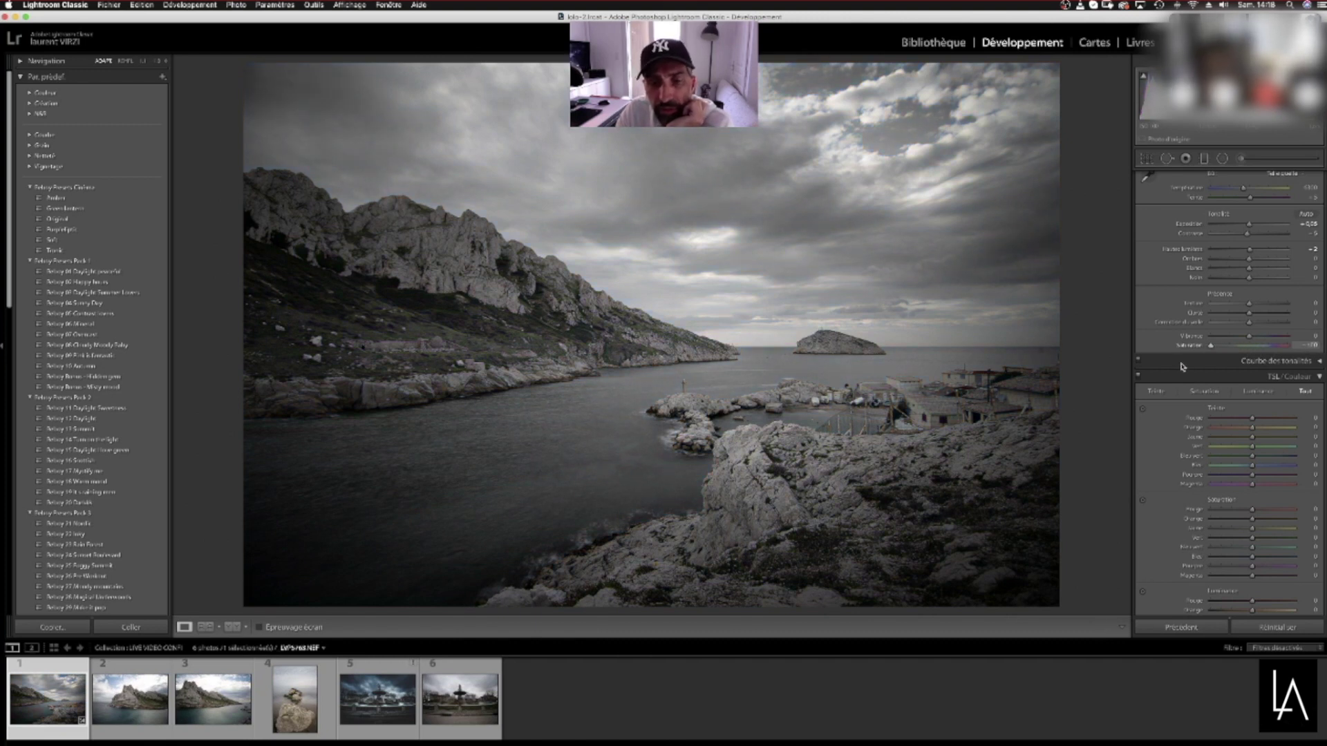
left_click_drag(1206, 355, 1259, 350)
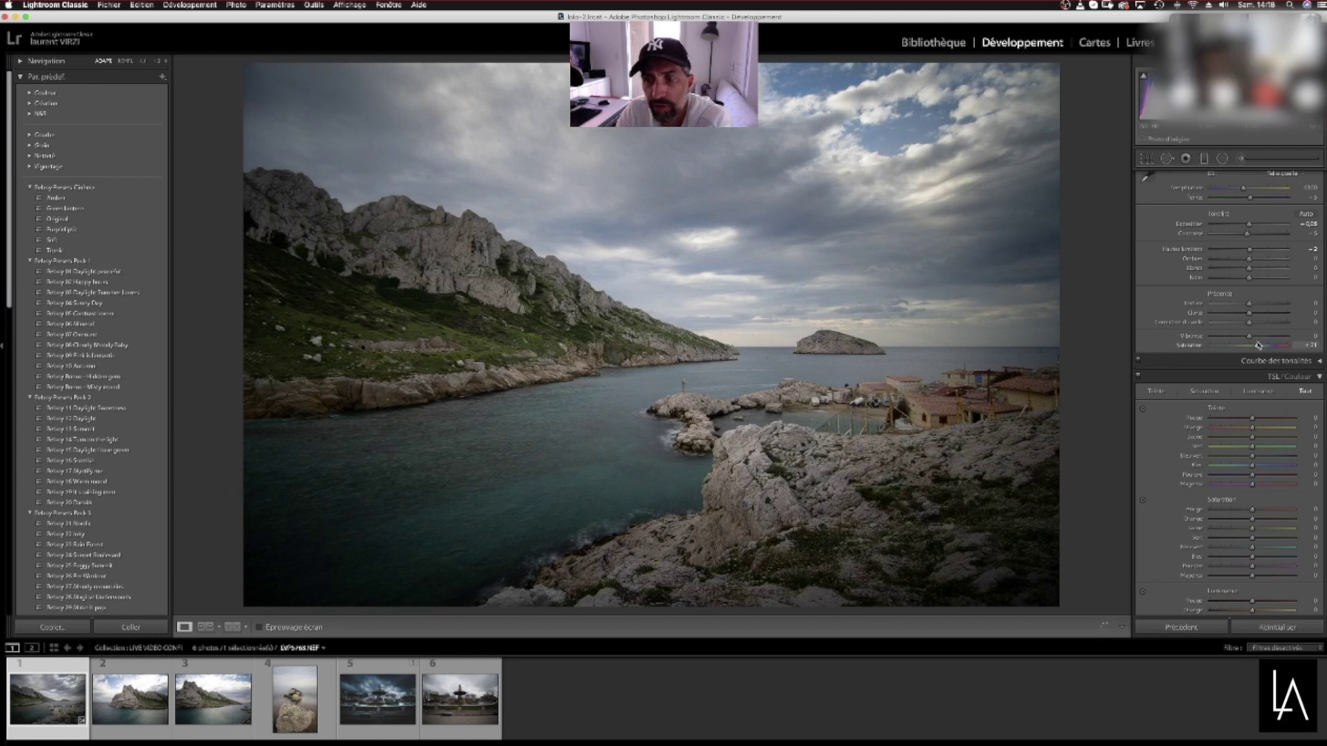
left_click_drag(1251, 337, 1256, 346)
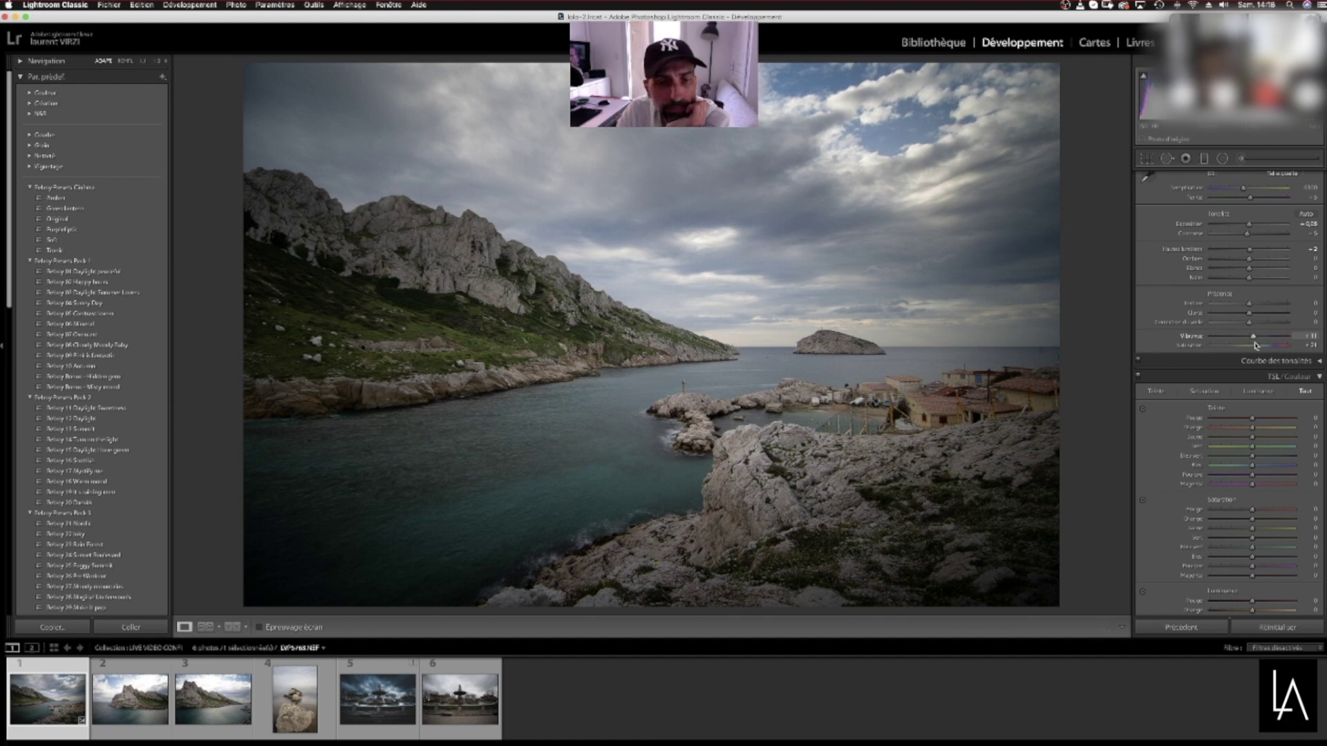
left_click_drag(1257, 345, 1255, 347)
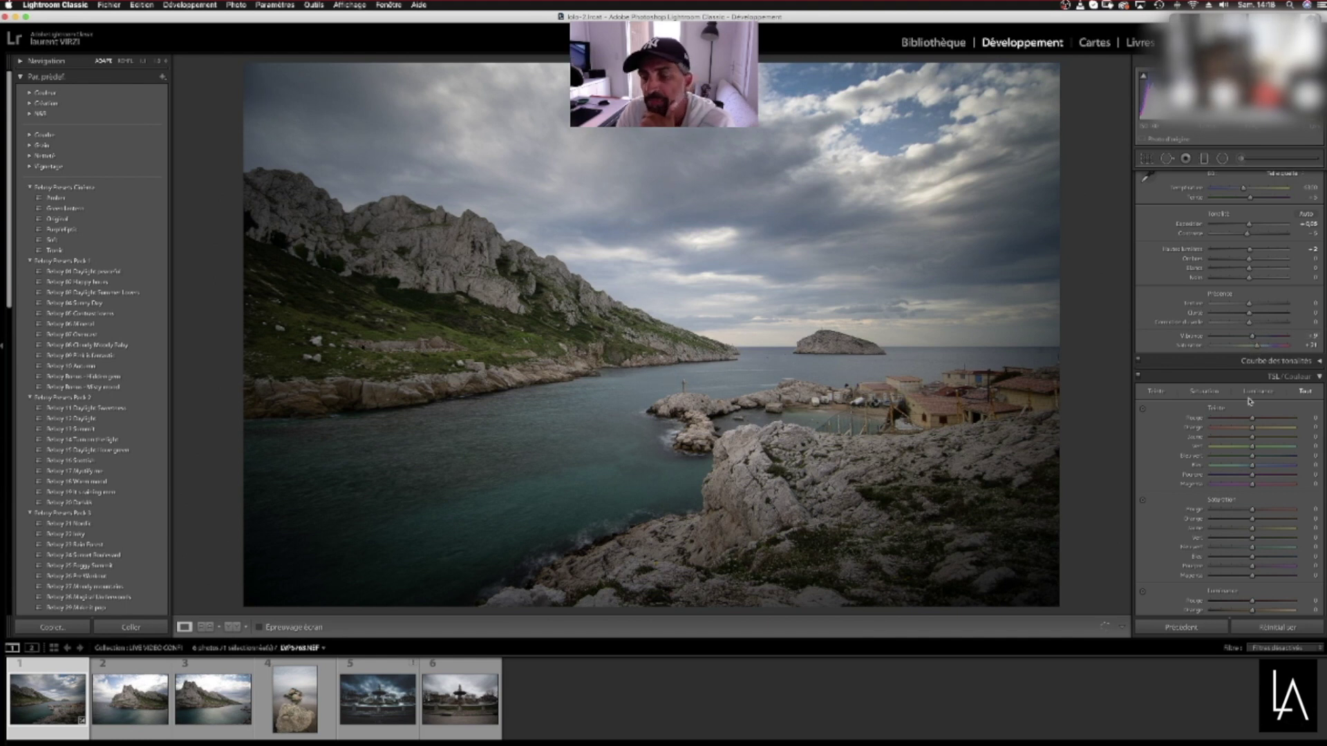
Expand the tone curve settings and review the tone curve and the HSL hue, saturation and luminance settings
scroll(1321, 299, "down", 3)
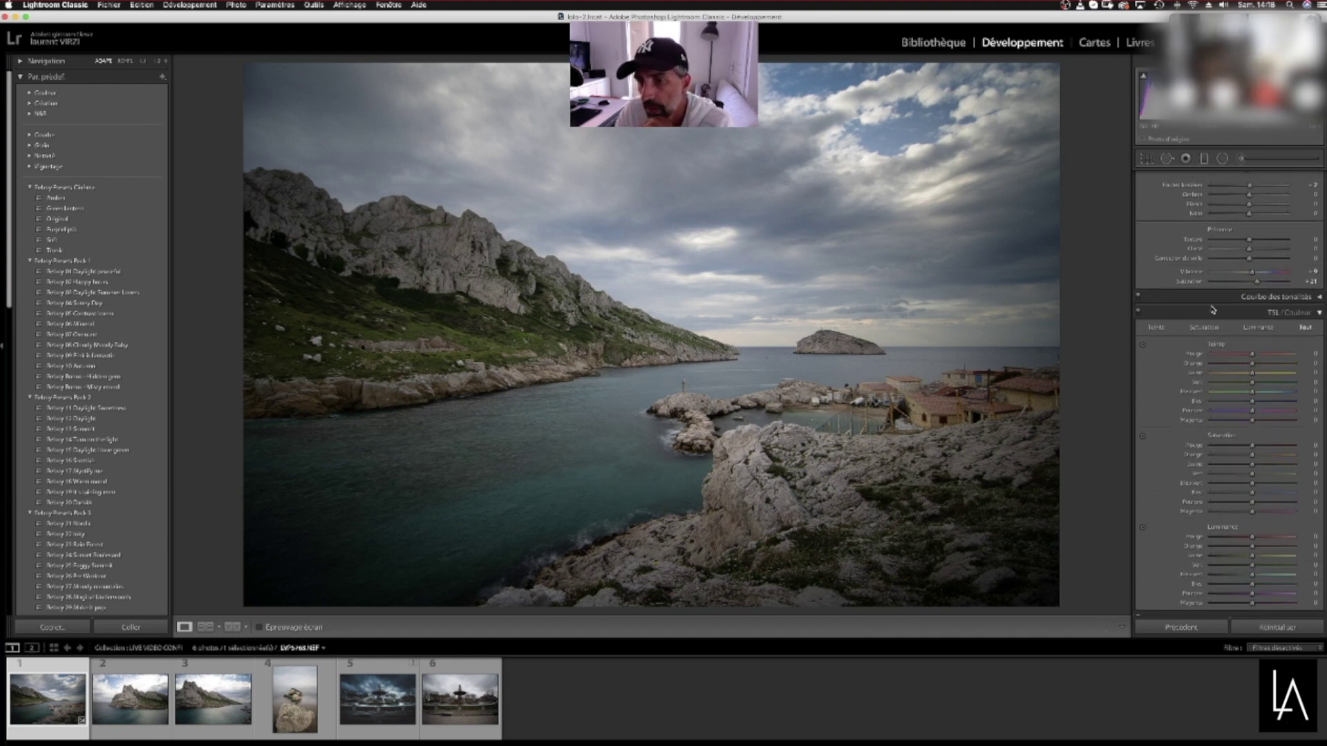
left_click(1320, 298)
scroll(1230, 394, "down", 5)
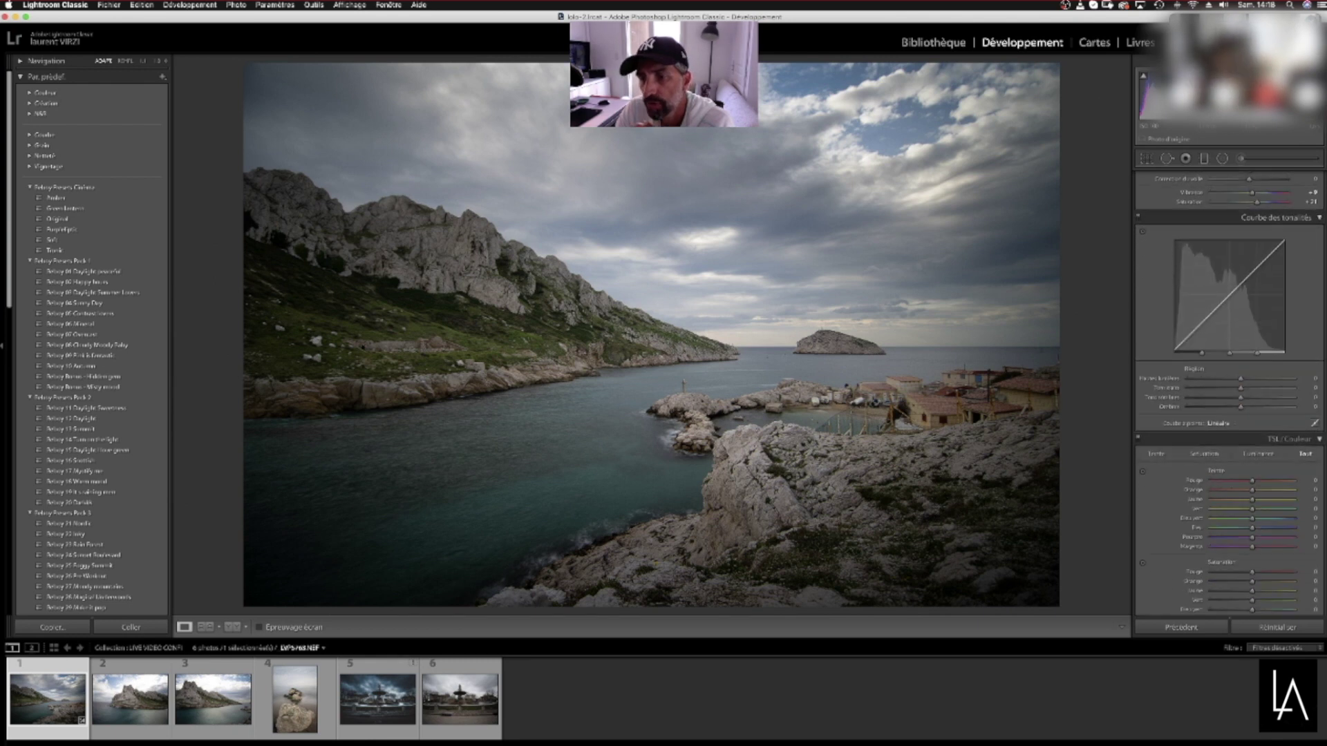
scroll(1237, 311, "down", 2)
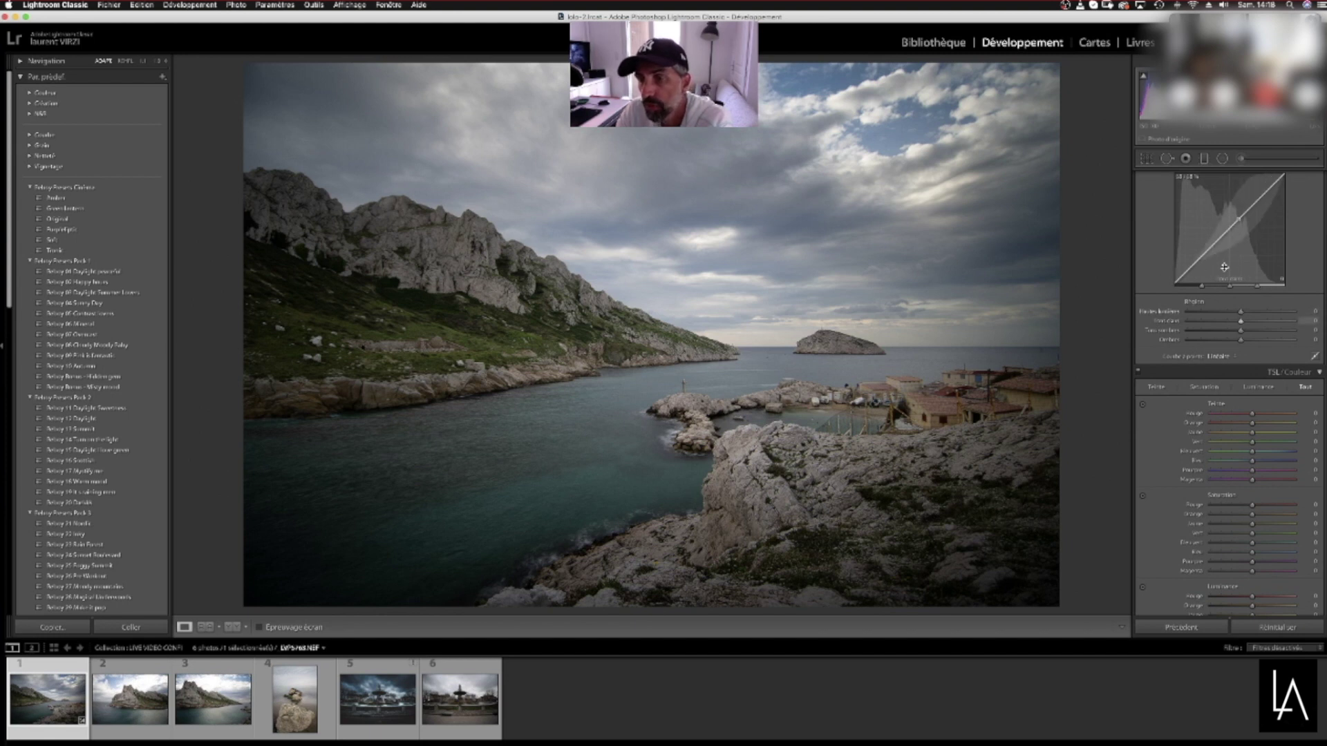
scroll(1231, 394, "up", 6)
scroll(1230, 393, "down", 4)
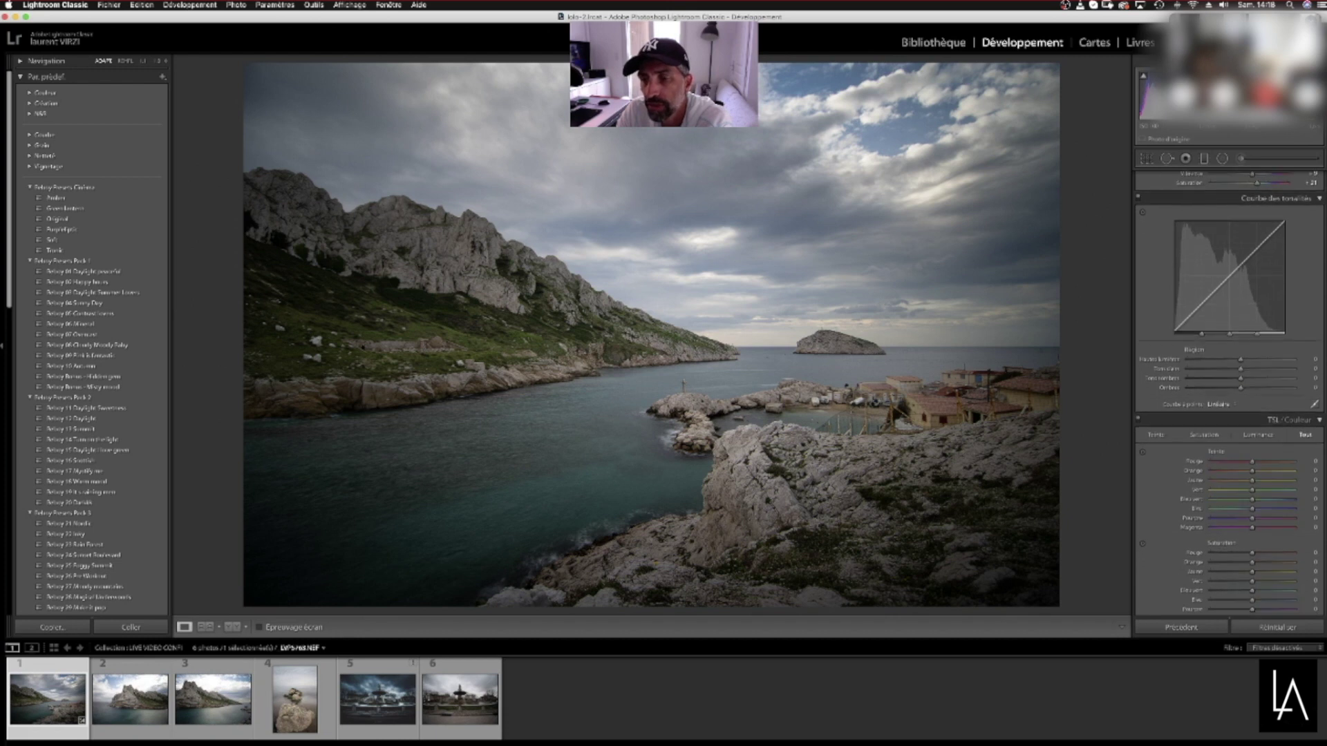
scroll(1230, 394, "down", 8)
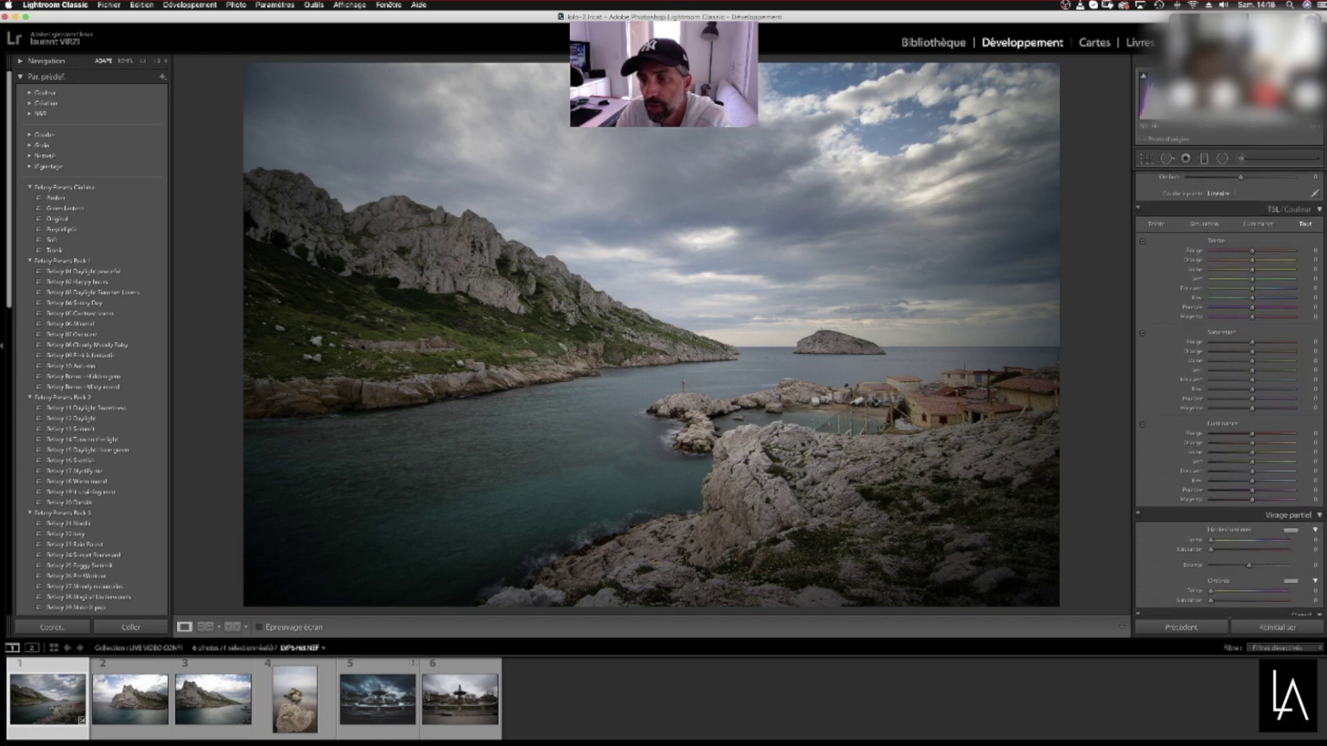
scroll(1253, 373, "up", 1)
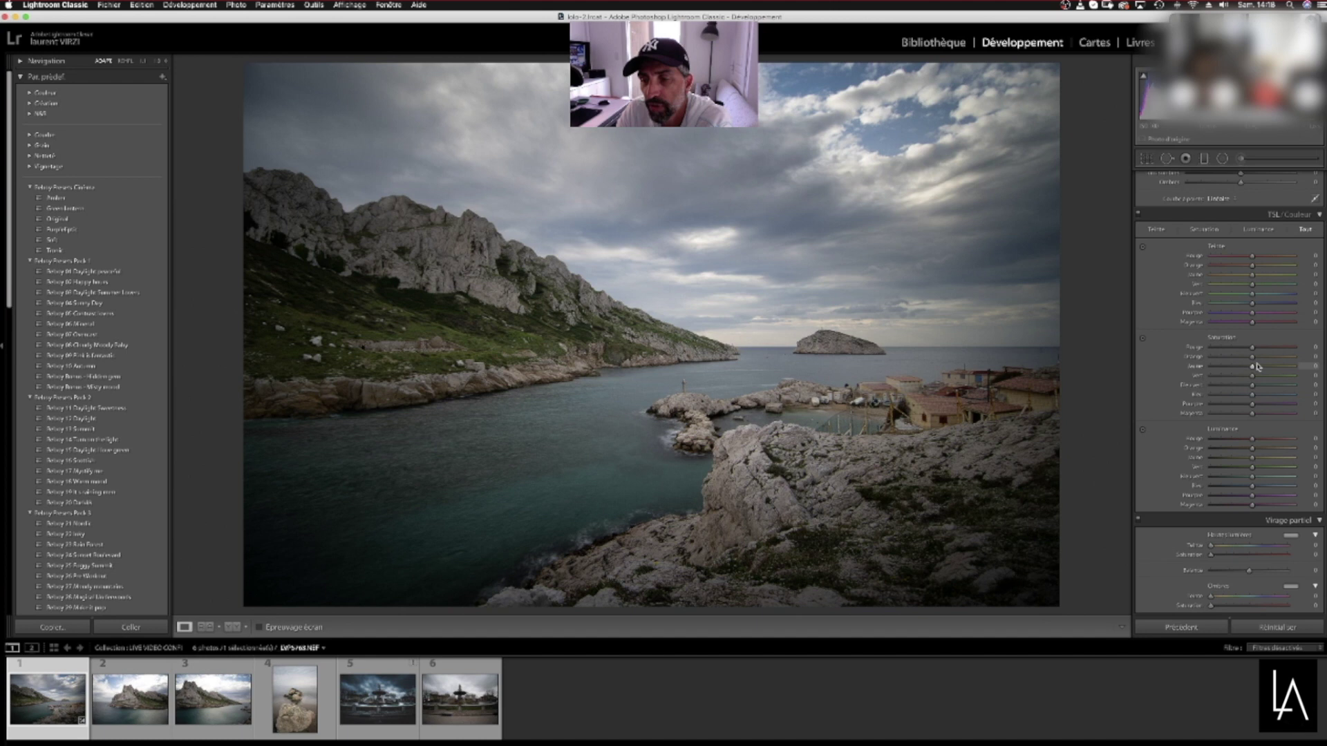
scroll(1244, 270, "up", 1)
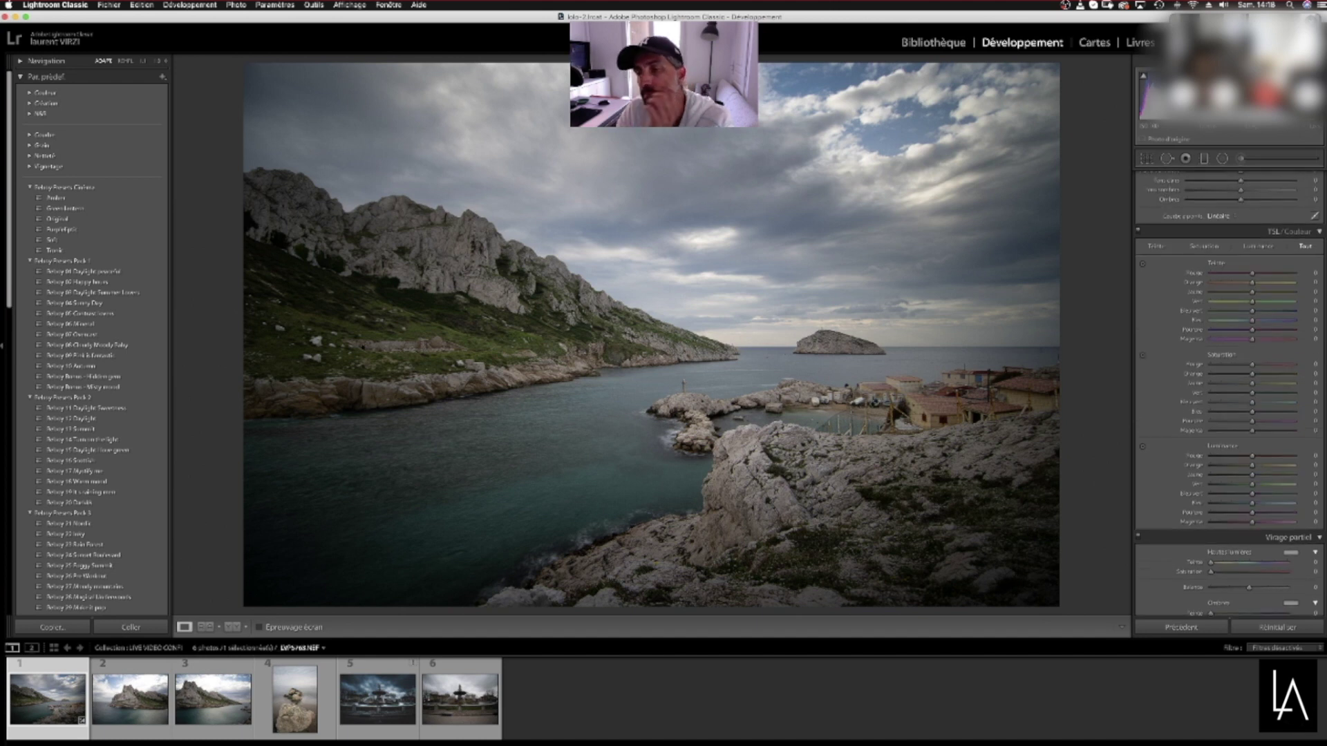
scroll(1220, 407, "down", 1)
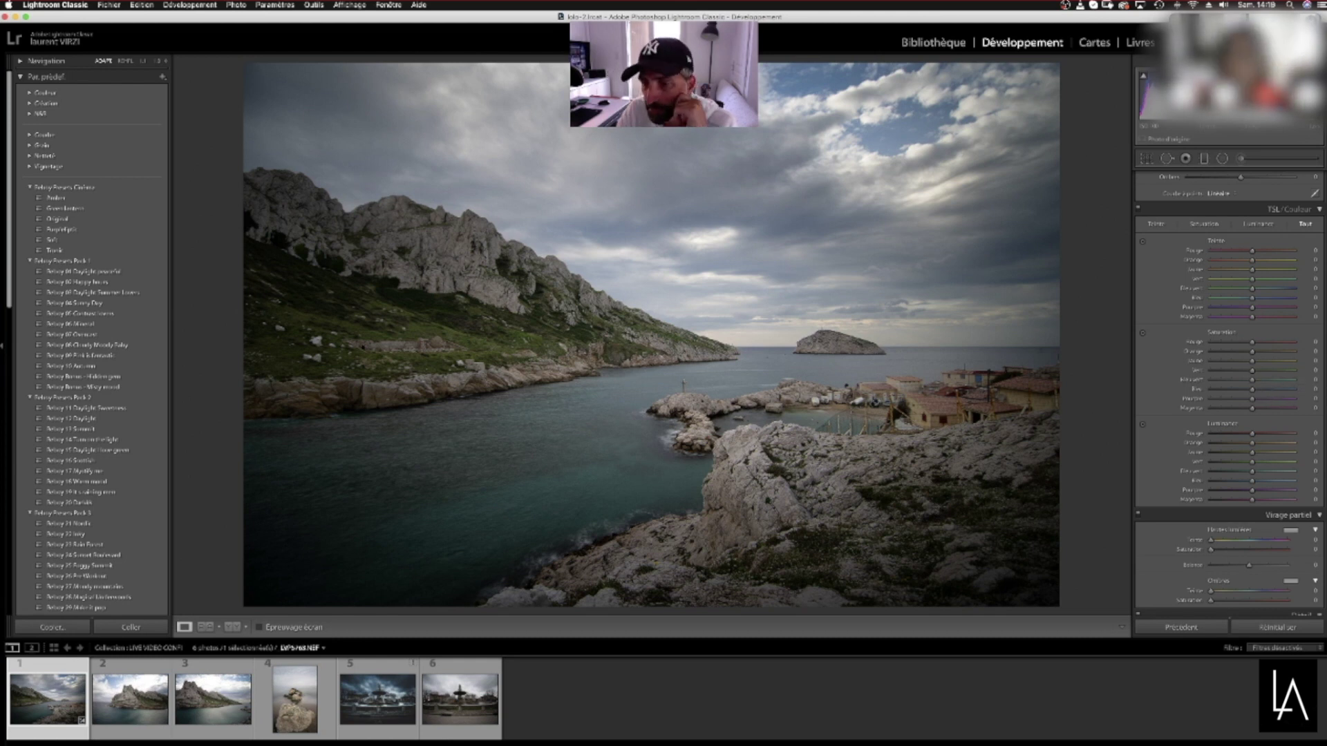
Raise the sharpening amount to about 75 and its detail to about 49, and set luminance noise reduction to about 9
scroll(1229, 394, "down", 10)
scroll(1228, 394, "down", 3)
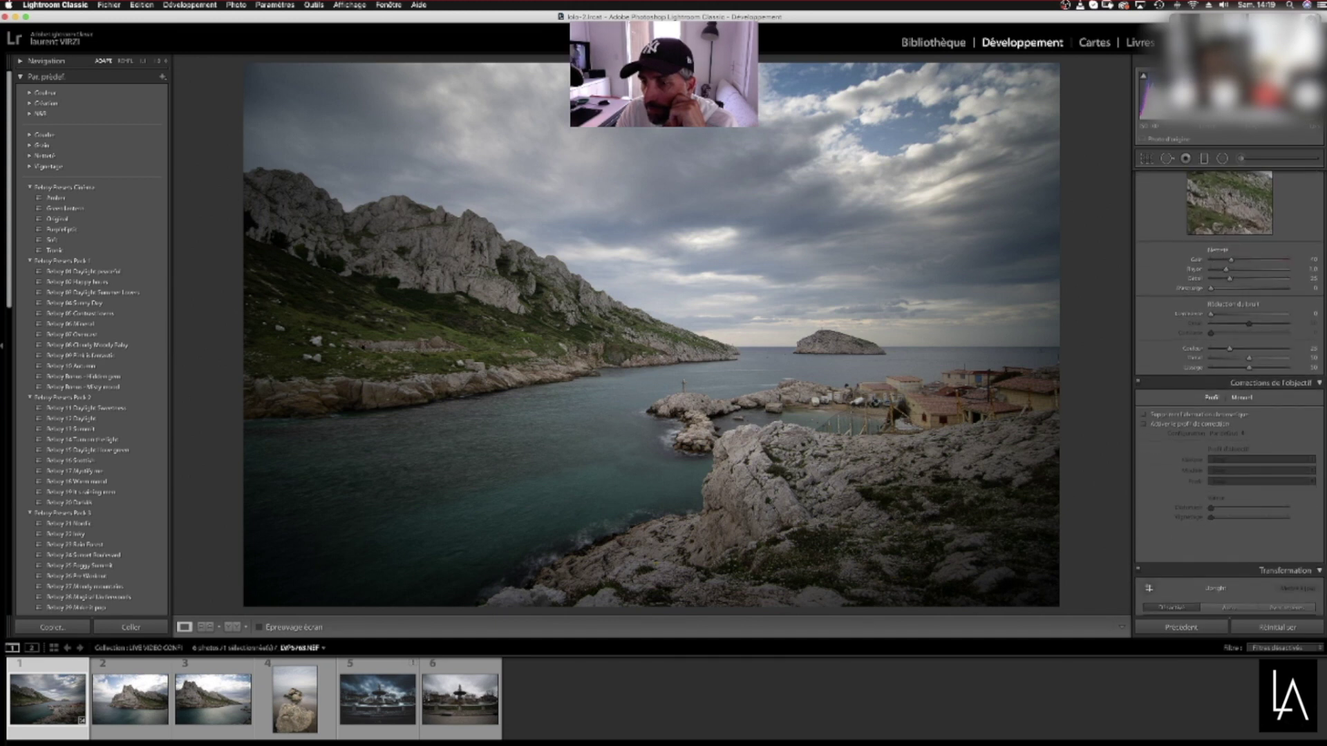
scroll(1229, 394, "up", 3)
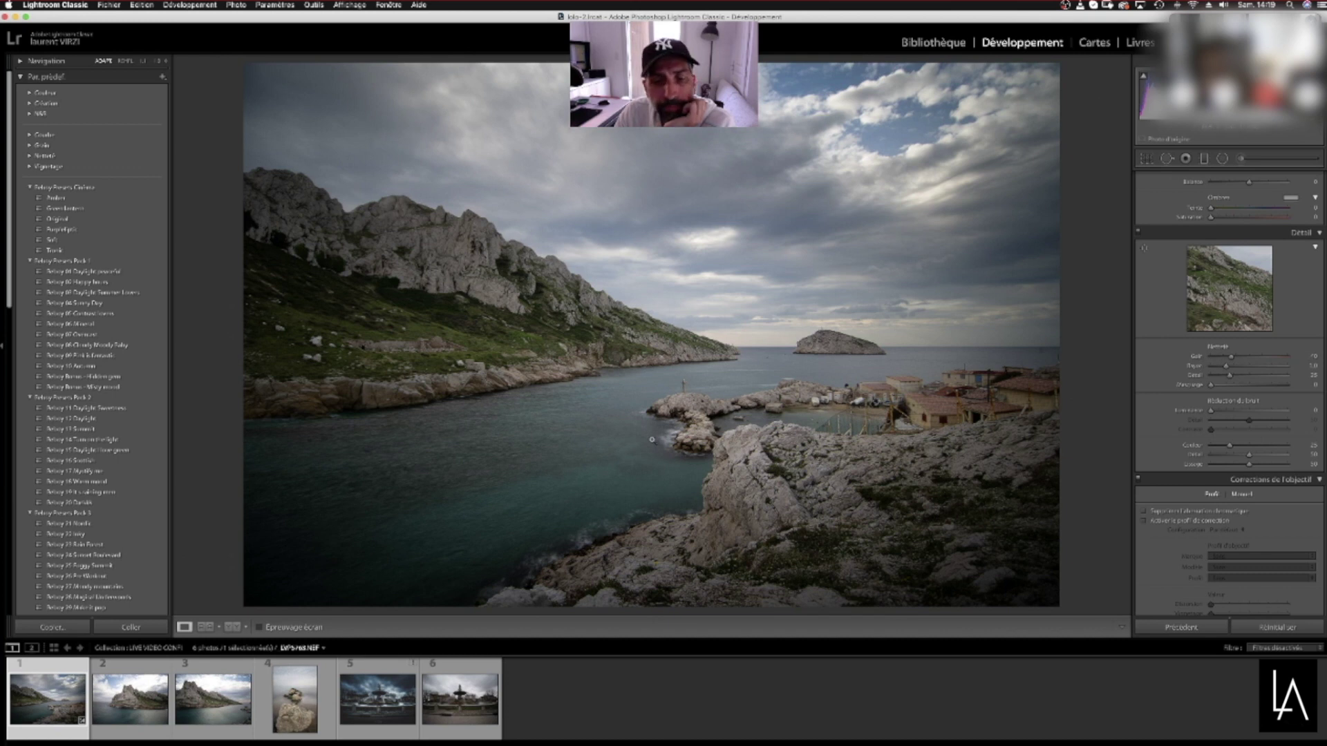
left_click(689, 409)
scroll(760, 419, "down", 3)
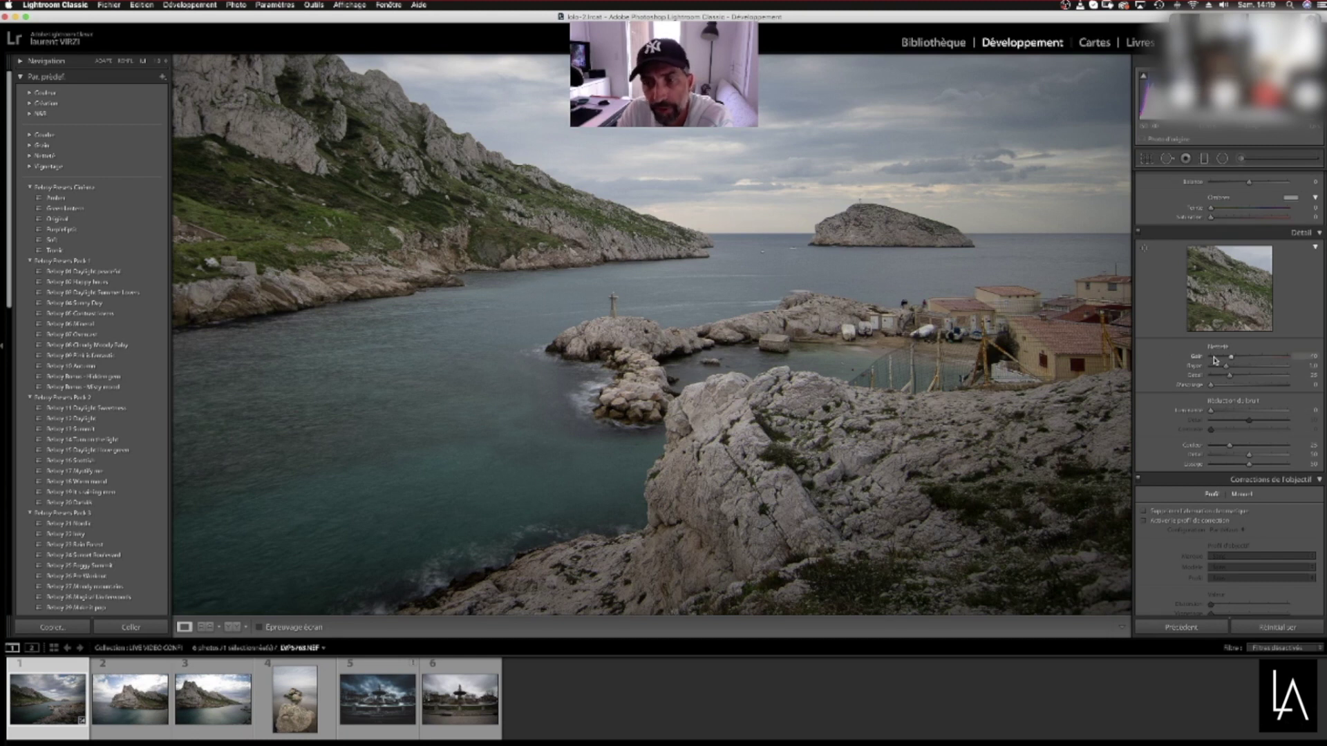
left_click(1248, 376)
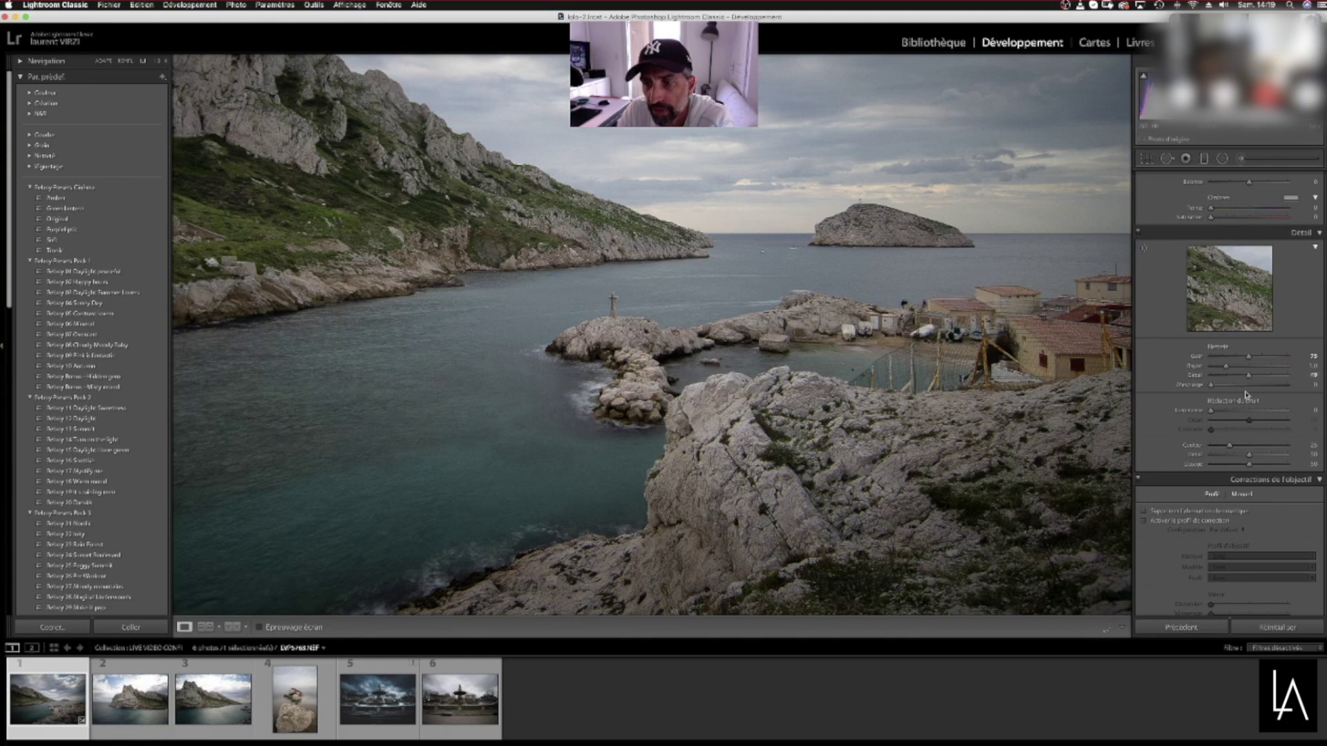
left_click(1220, 413)
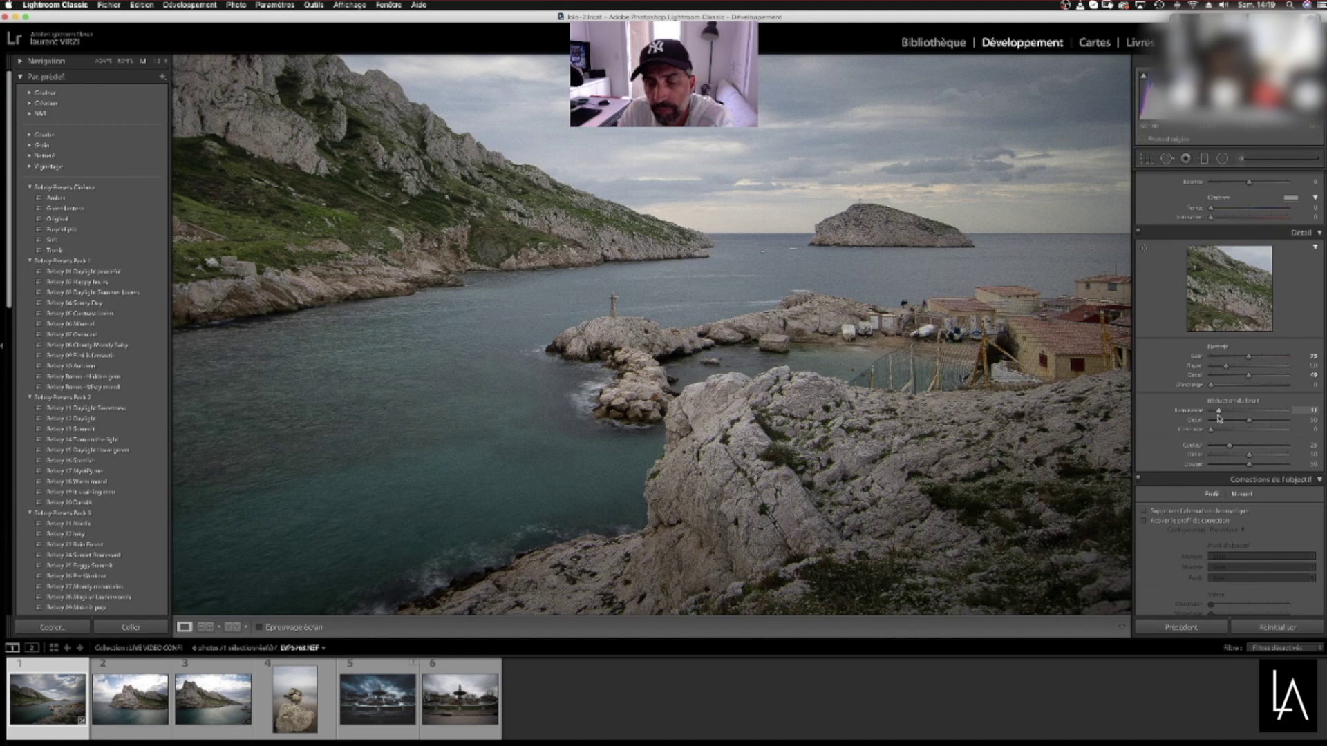
double_click(1218, 415)
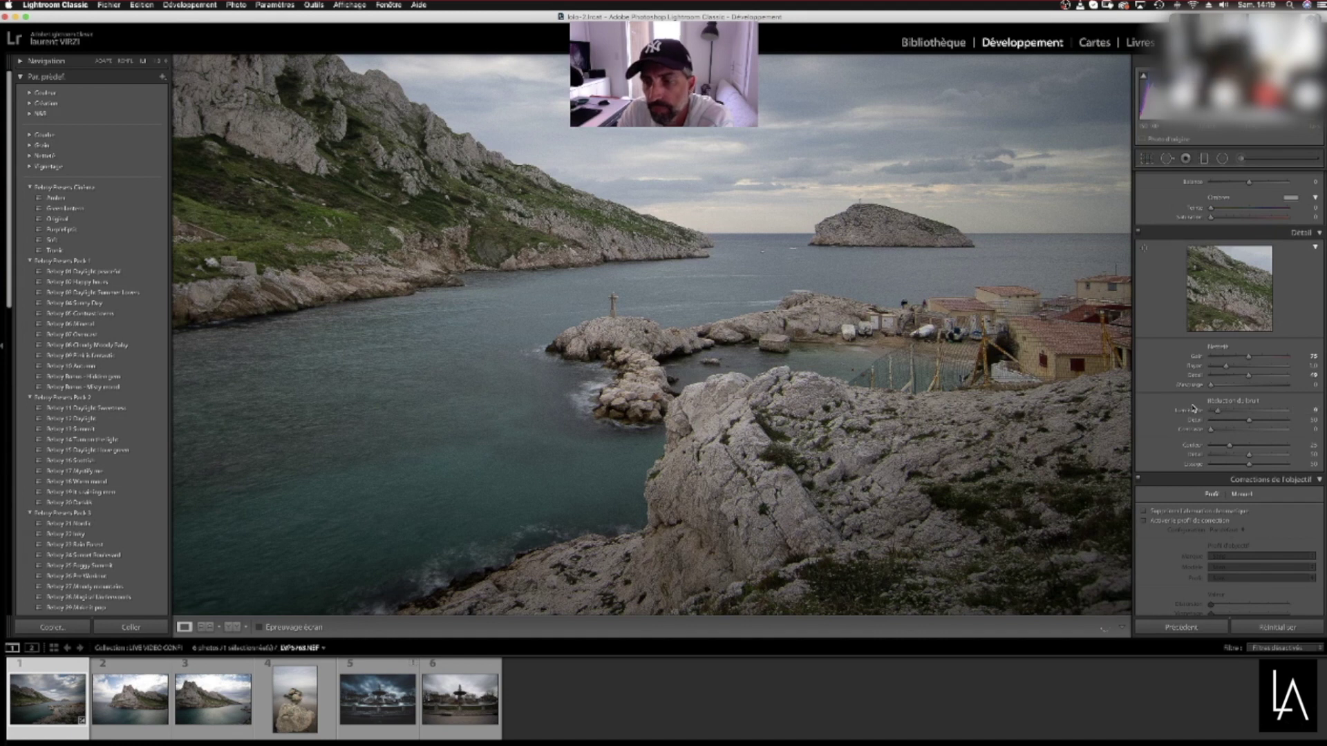
Compare the rocks and shoreline with the detail adjustments switched off and on again
left_click_drag(597, 337, 633, 338)
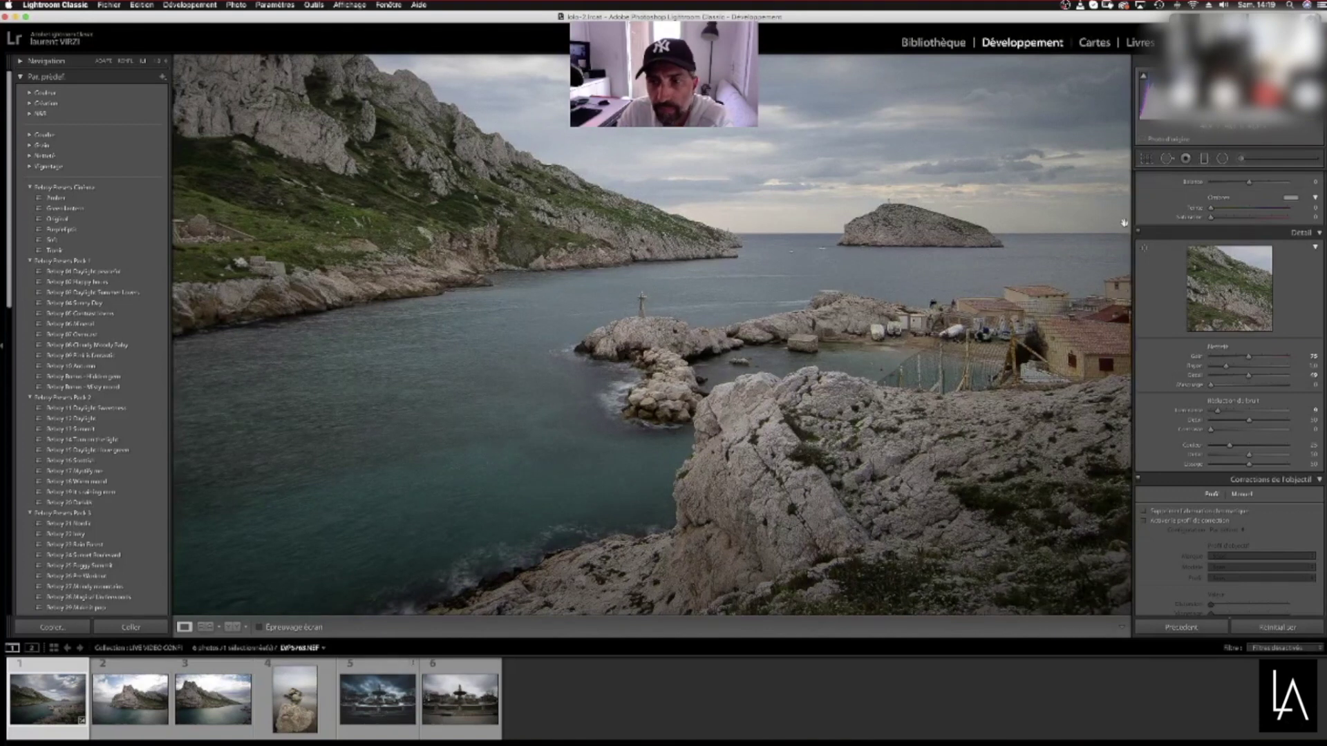
left_click(1140, 236)
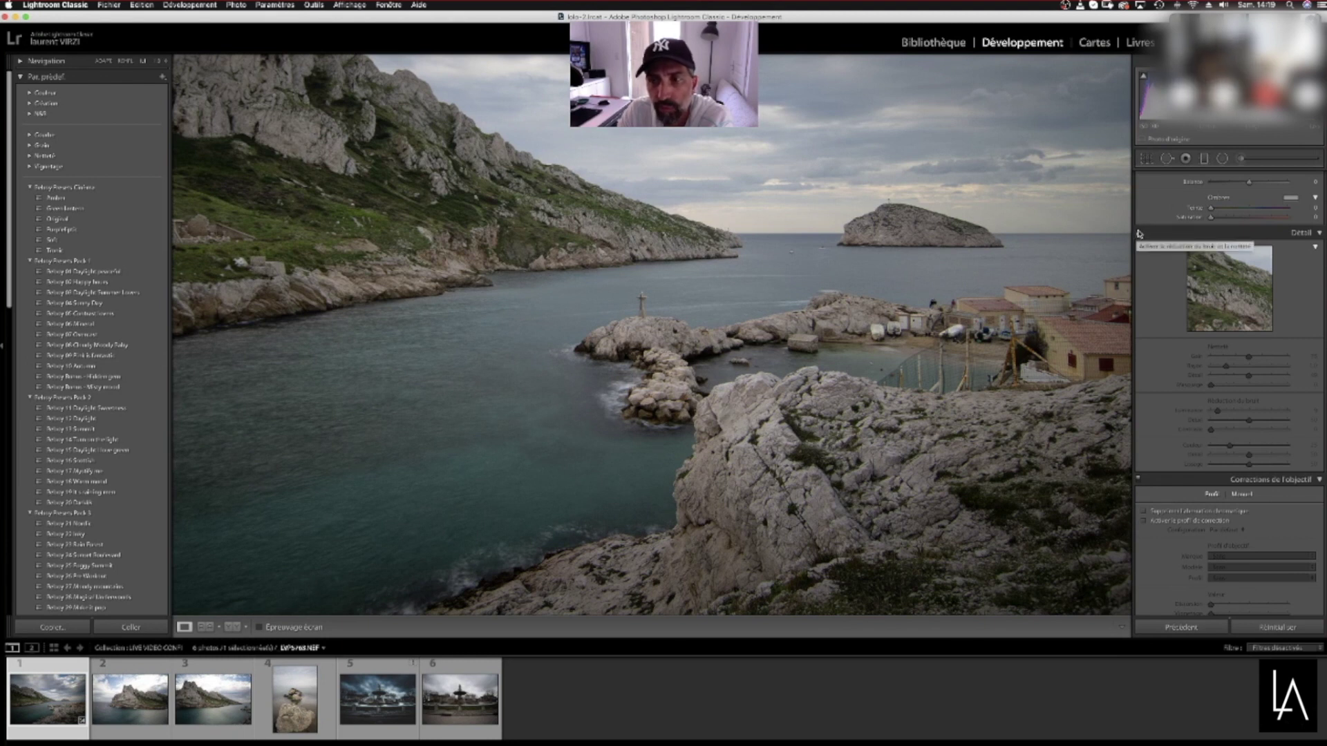
left_click(1139, 234)
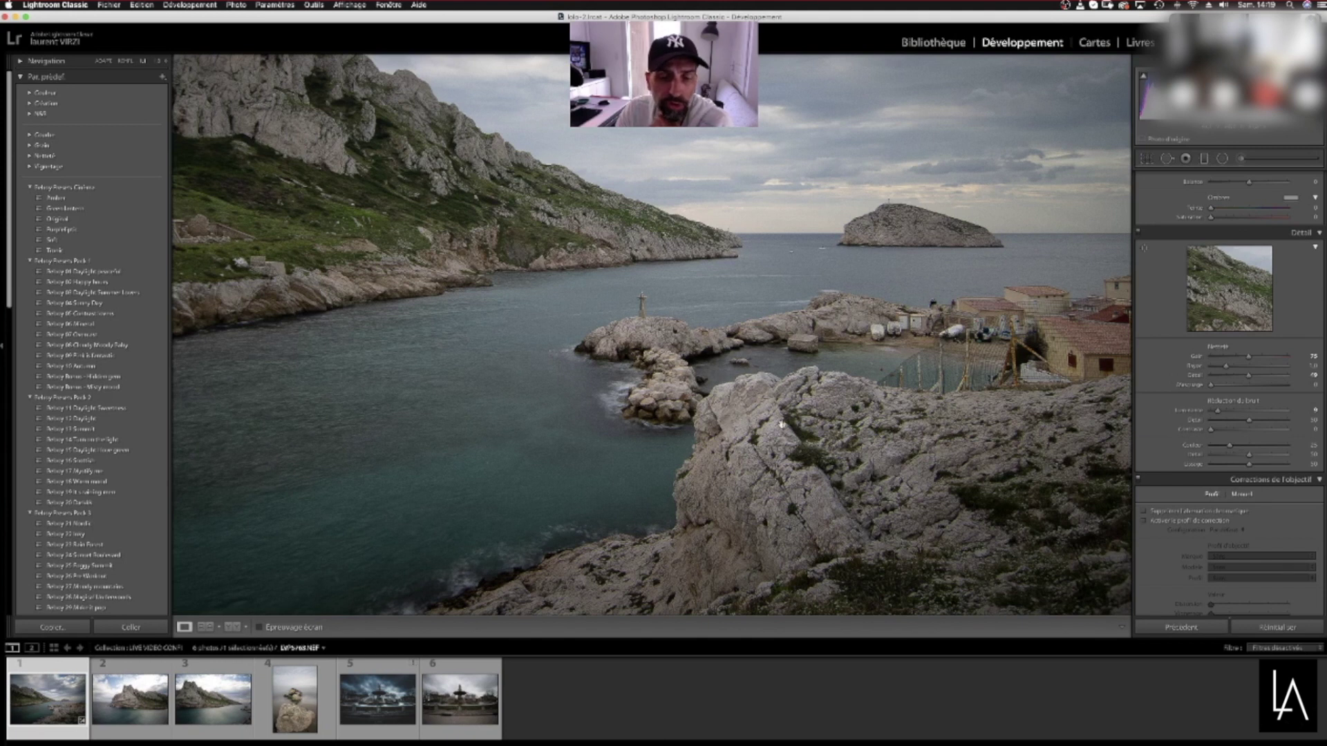
left_click_drag(761, 454, 795, 471)
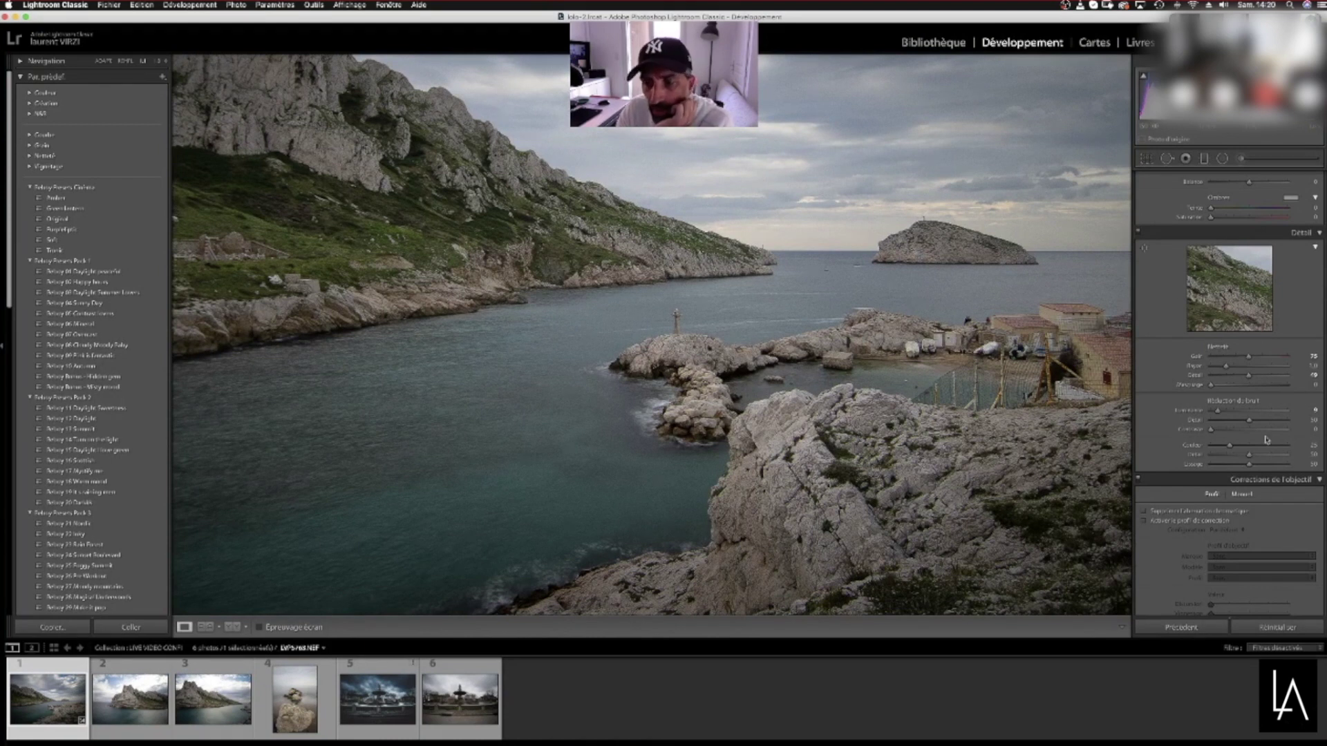
Try larger sharpening radius values and return the radius to 1.0
scroll(1230, 359, "down", 3)
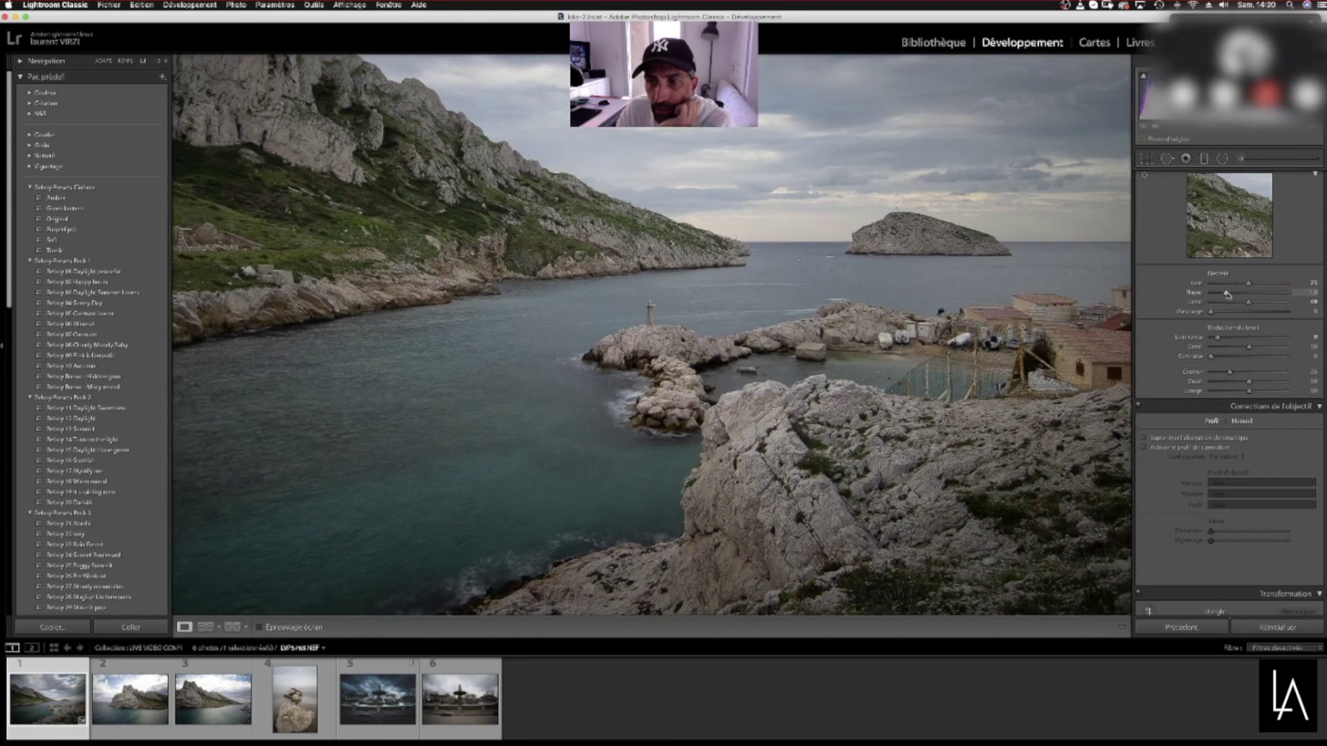
left_click_drag(1229, 295, 1263, 295)
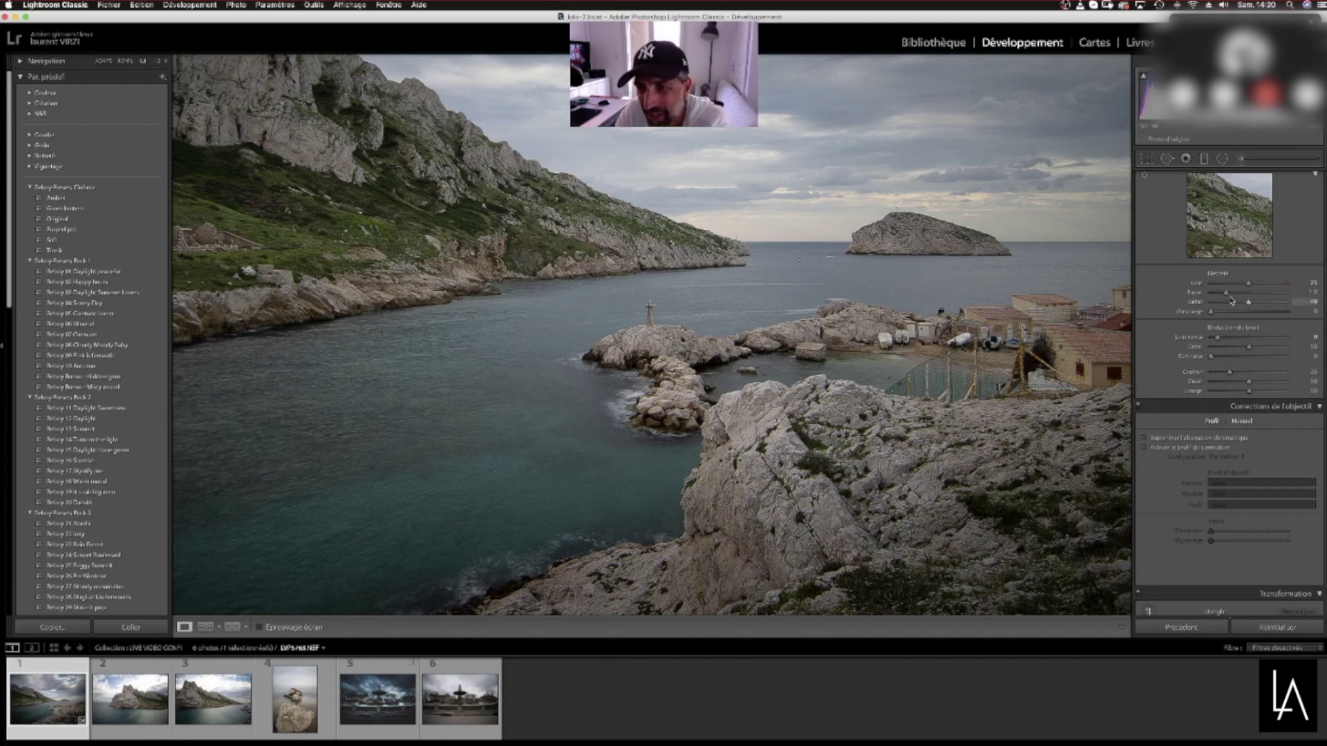
left_click_drag(1230, 294, 1287, 292)
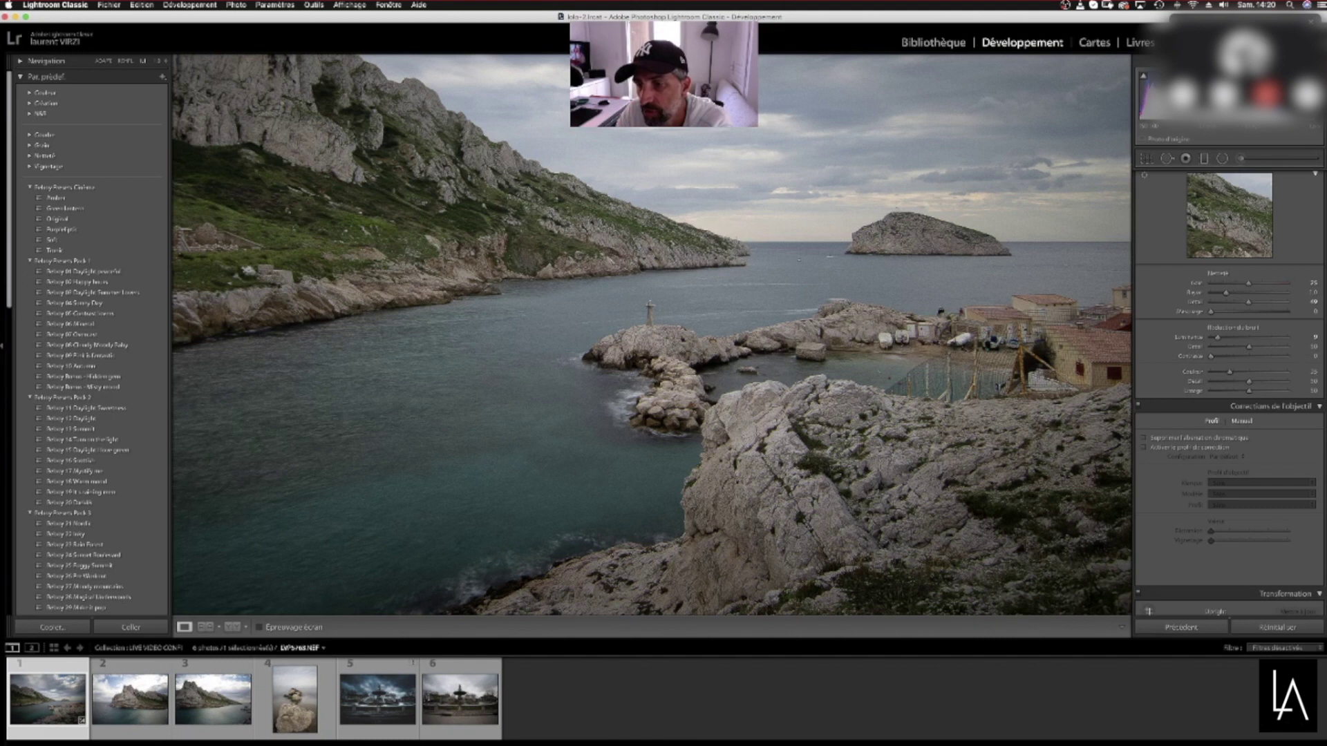
Review the sharpening and noise reduction settings and increase the sharpening amount slightly
scroll(1230, 311, "up", 3)
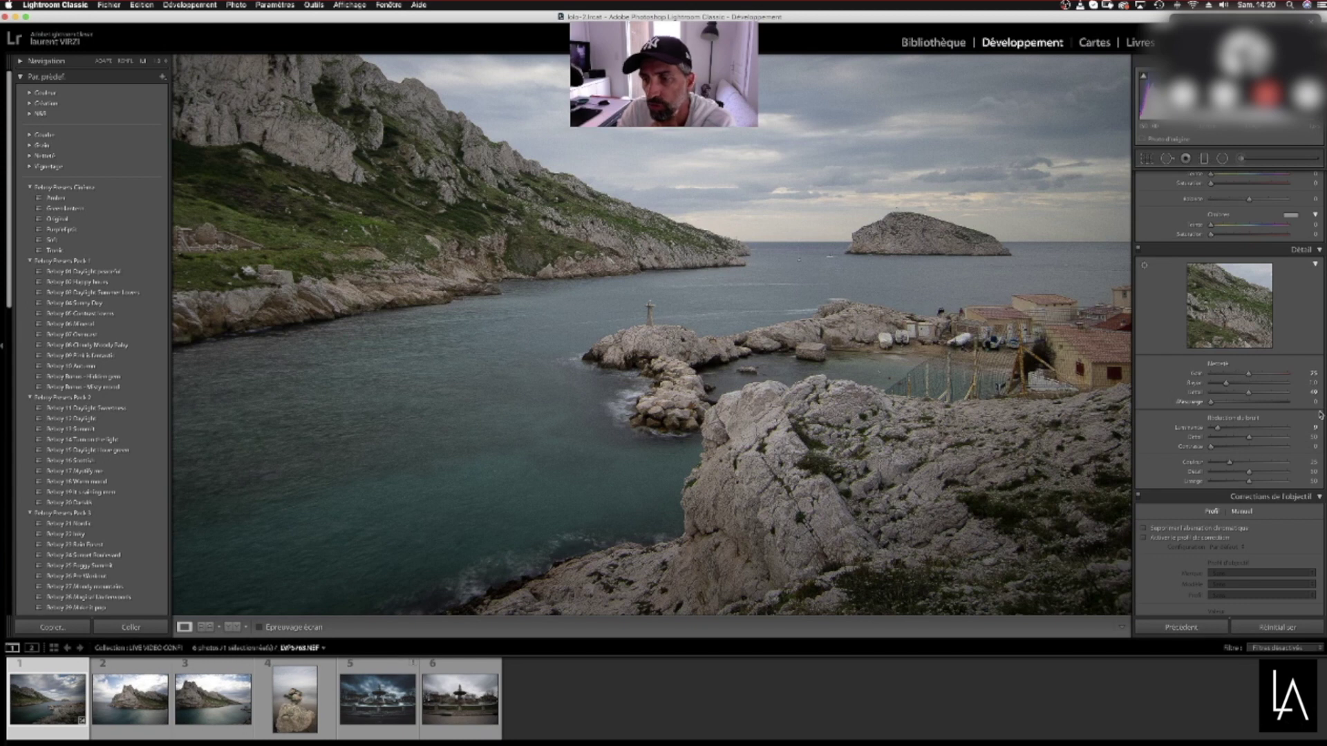
scroll(1324, 384, "down", 3)
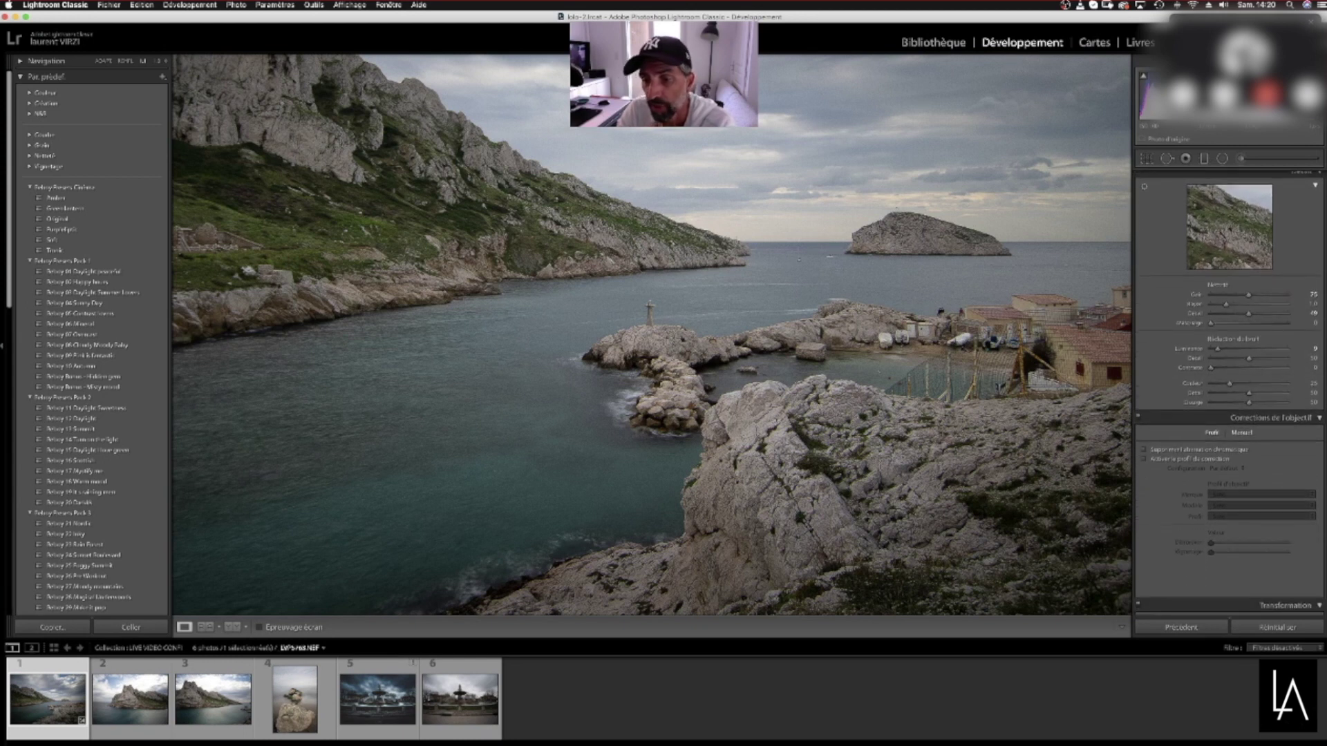
scroll(1303, 334, "up", 1)
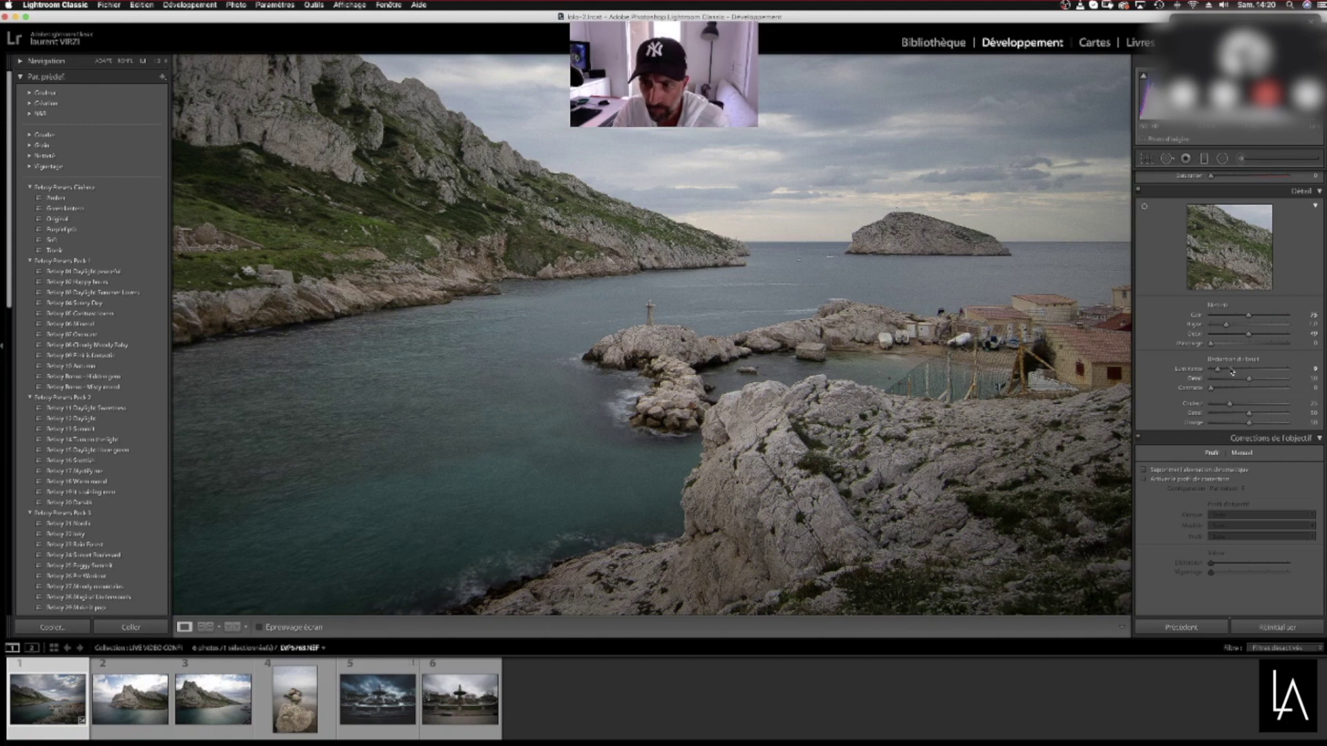
mouse_move(1251, 319)
left_mouse_down()
mouse_move(1265, 319)
mouse_move(1253, 319)
left_mouse_up()
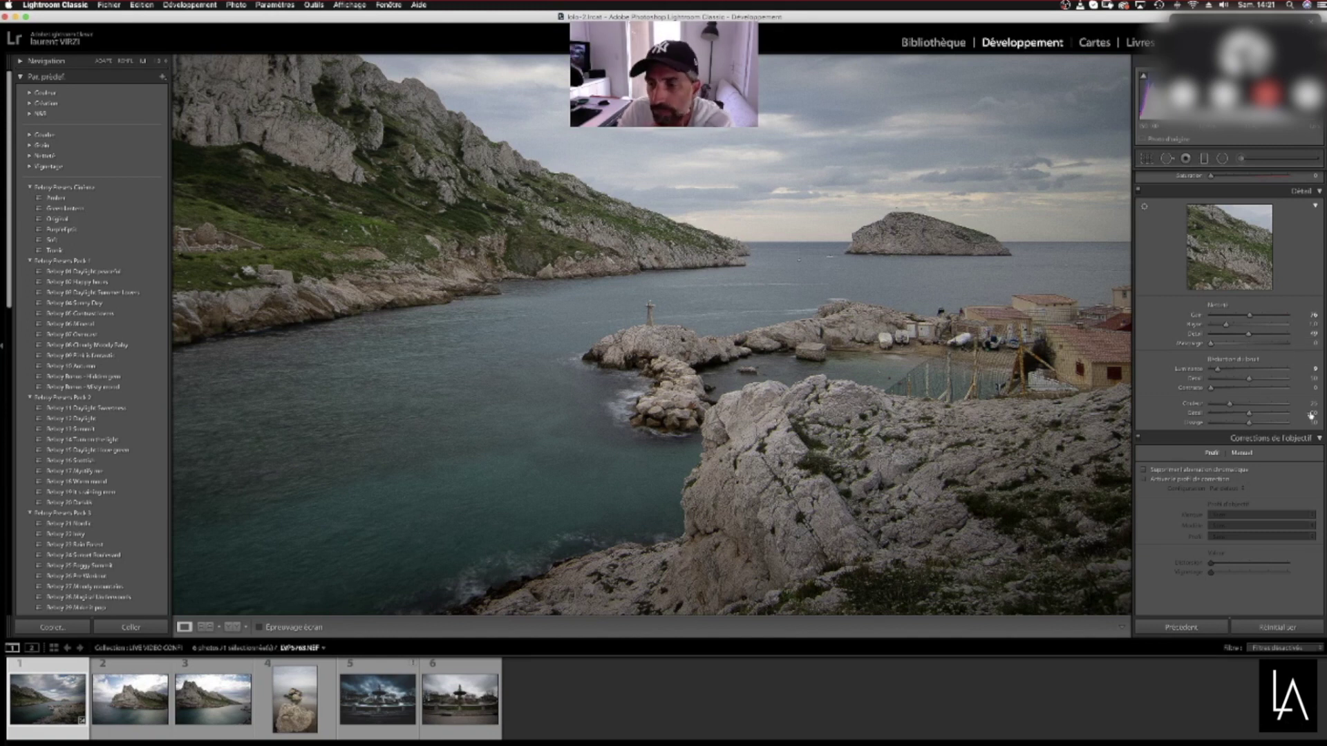
Inspect the coastline and rocks close up and return to the full photo view
scroll(1217, 390, "up", 2)
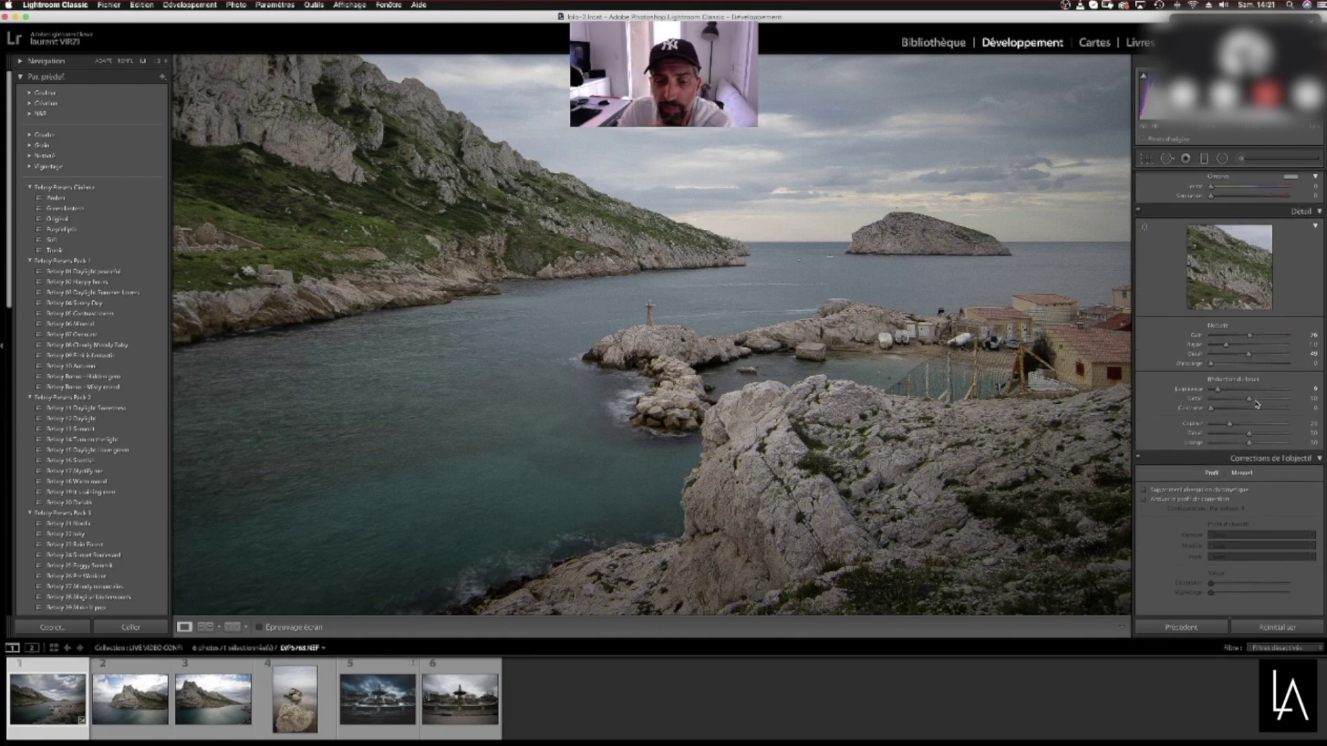
left_click_drag(734, 456, 767, 366)
left_click(764, 364)
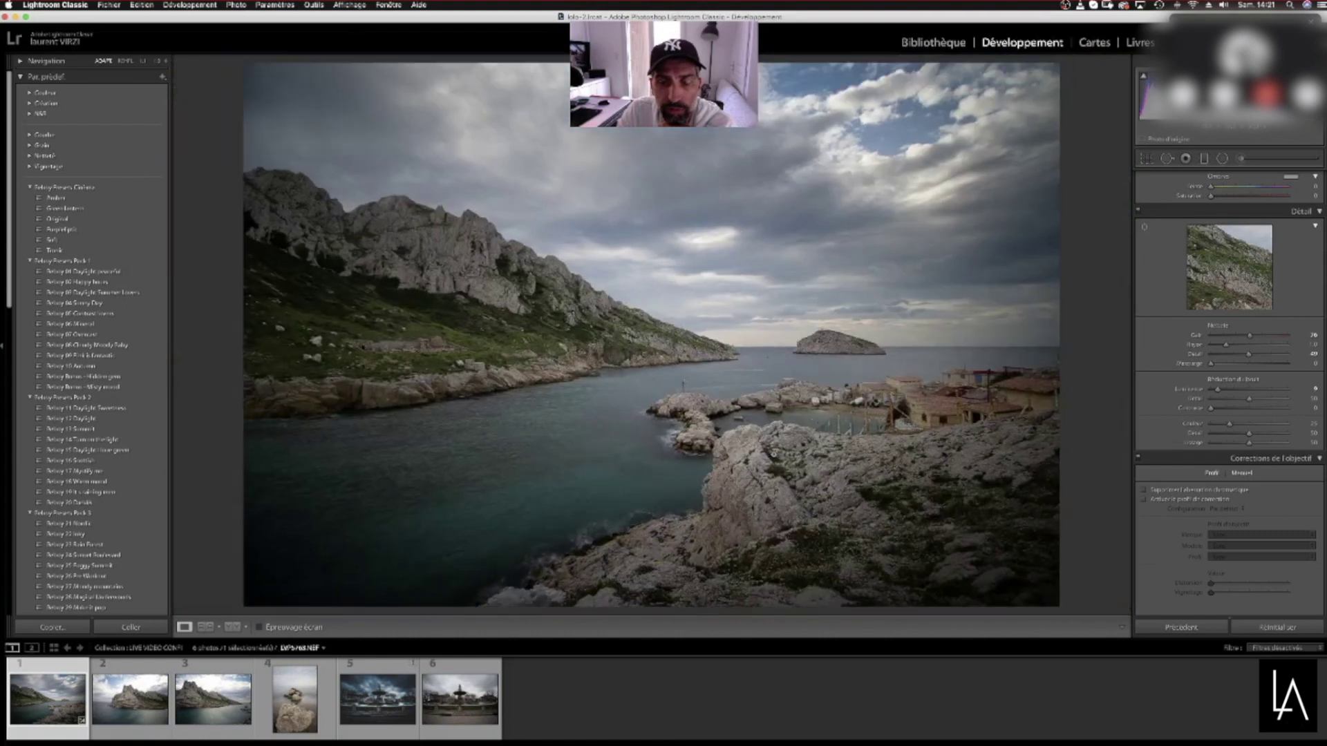
left_click(686, 404)
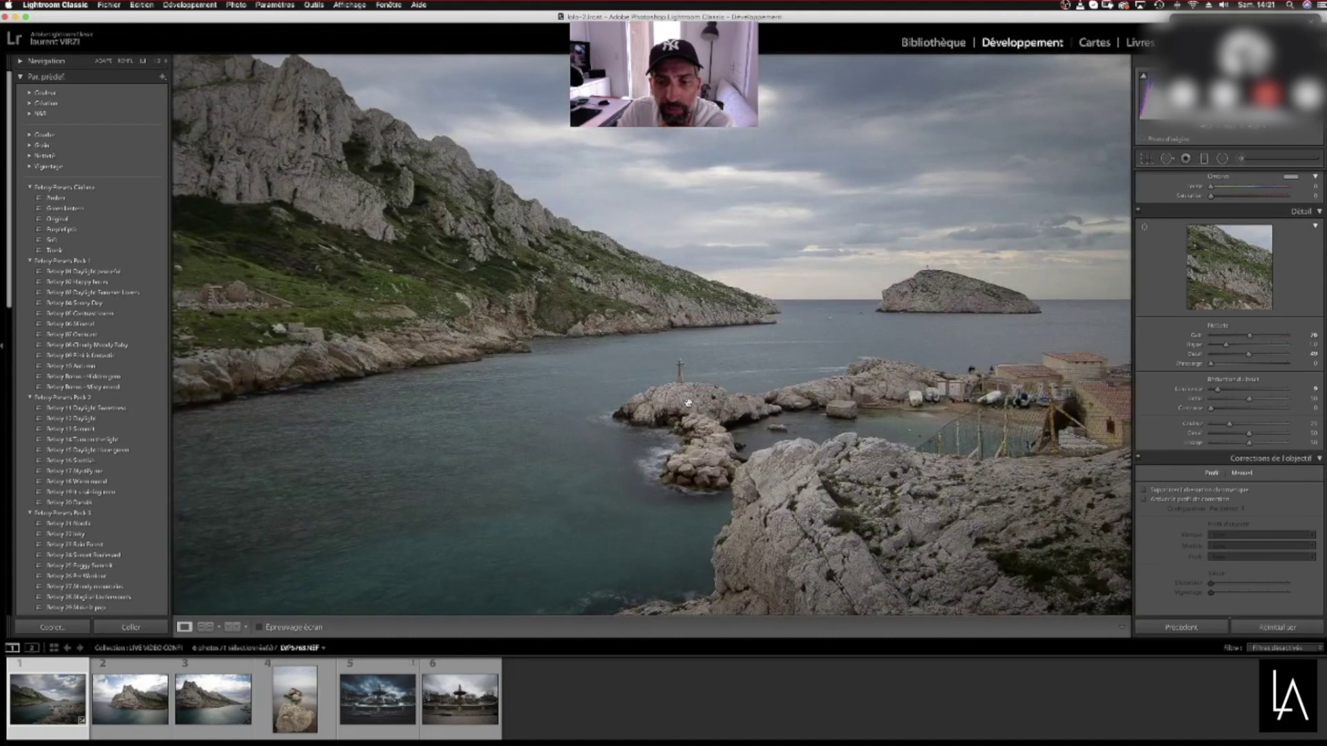
left_click(683, 408)
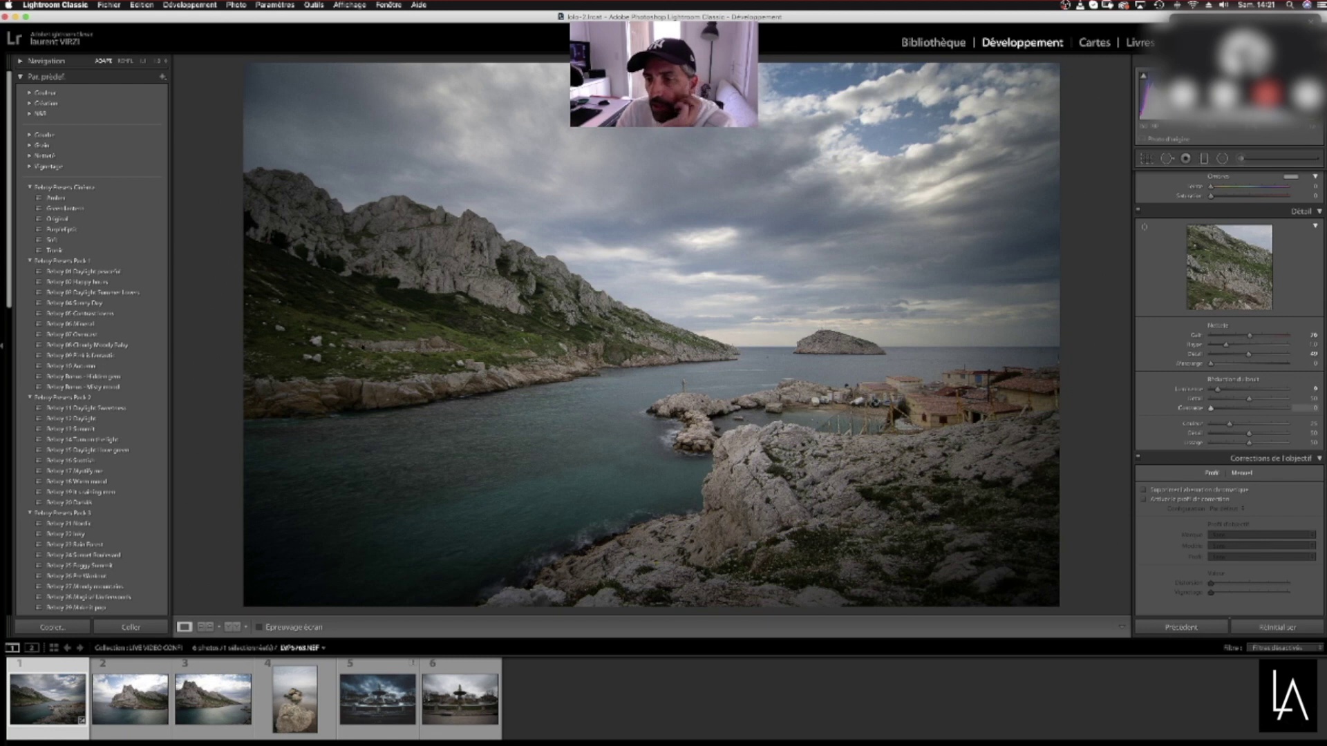
Enable chromatic aberration removal and the lens profile correction, comparing the photo with the profile off and on
scroll(1147, 359, "down", 5)
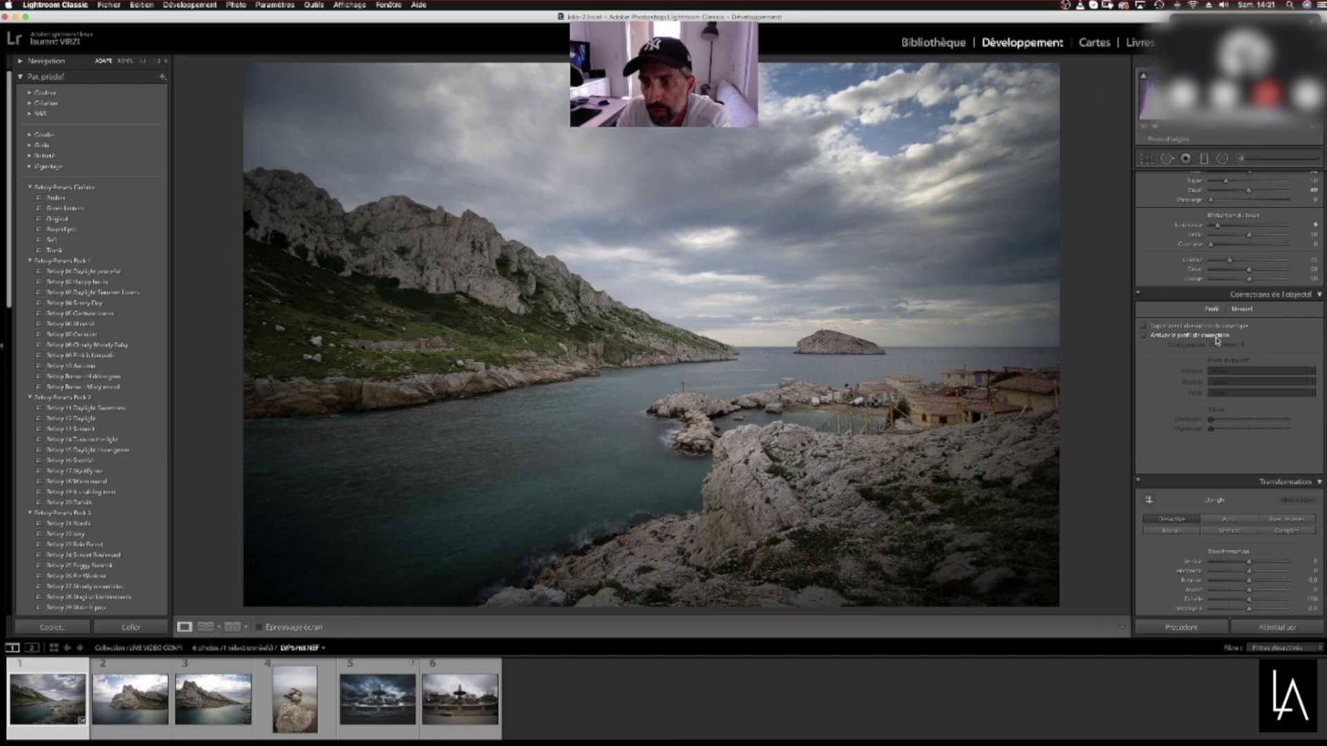
left_click(1145, 328)
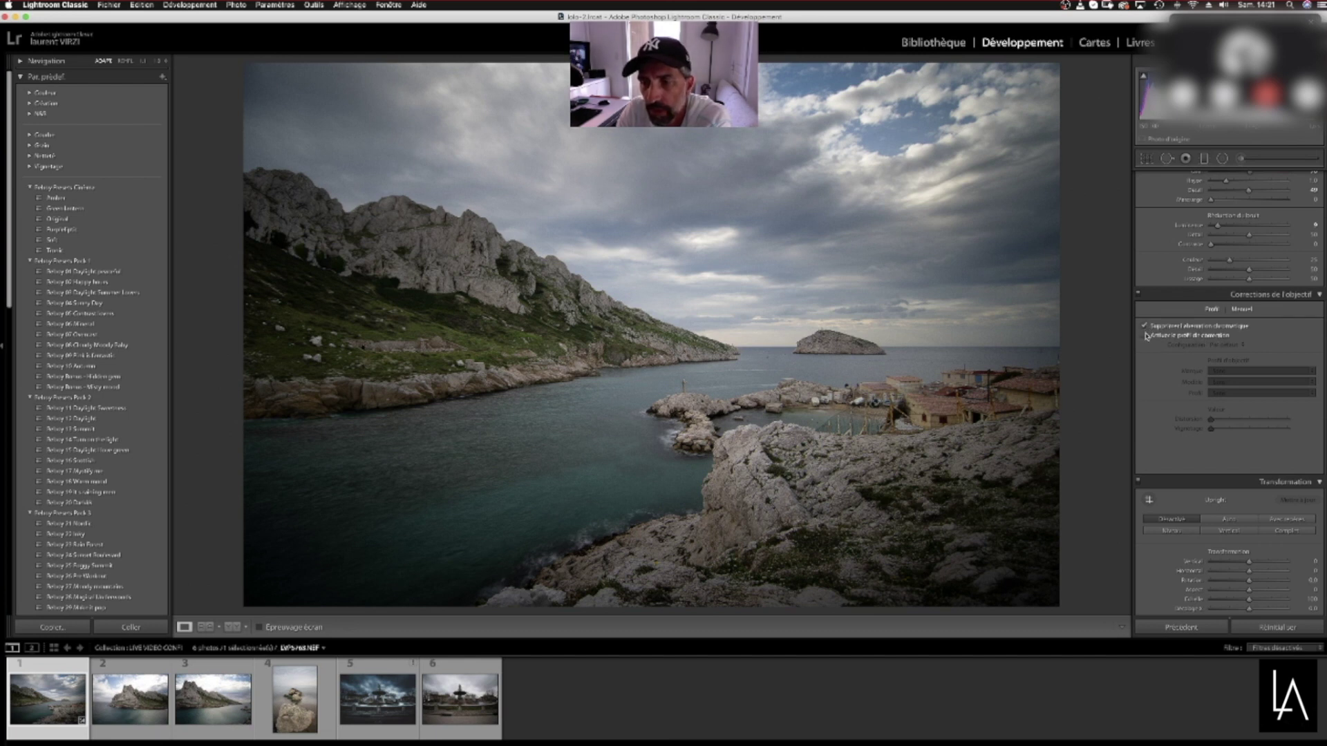
left_click(1145, 336)
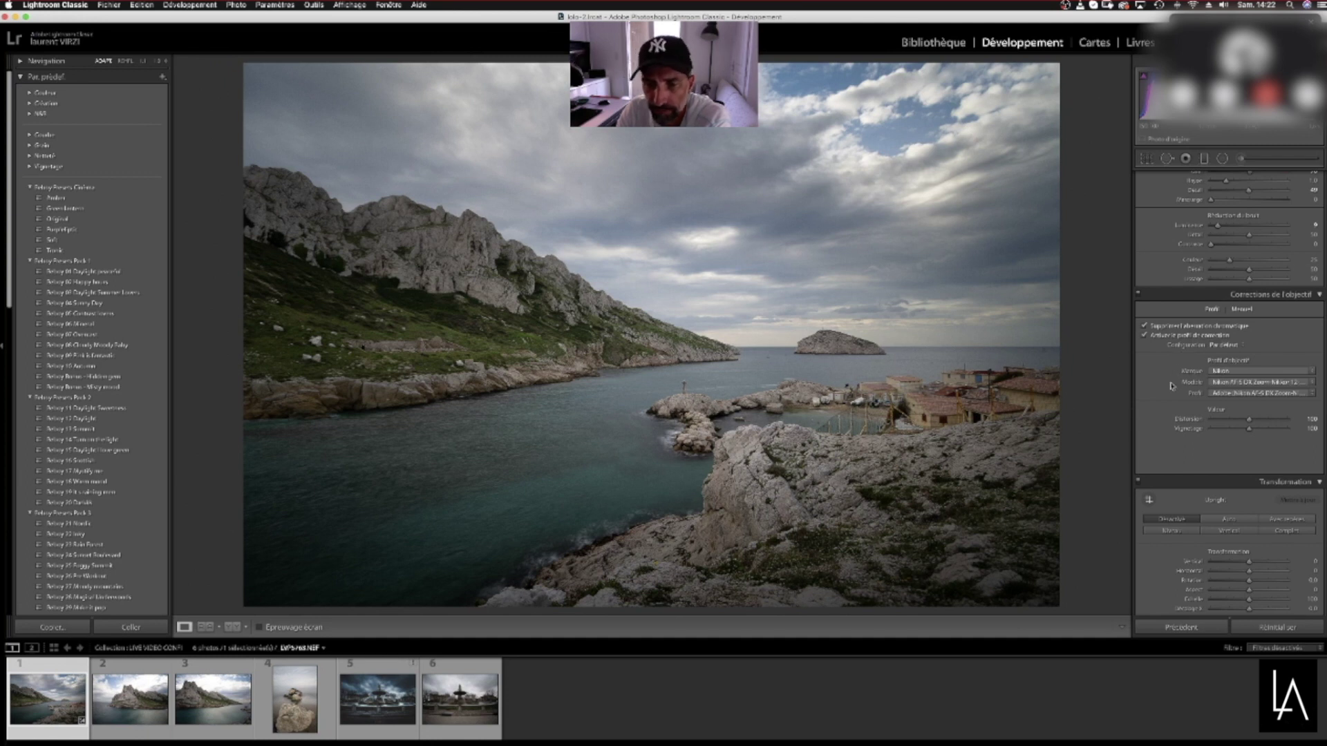
left_click(1145, 335)
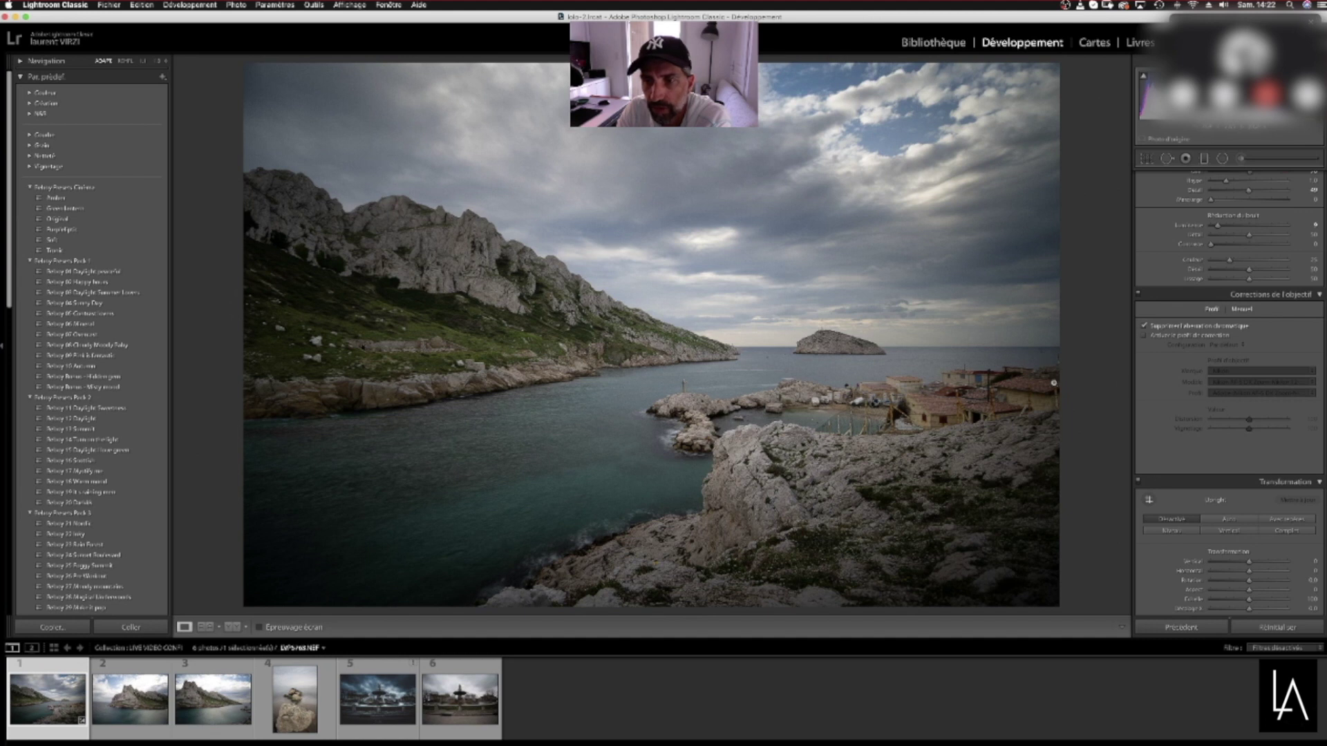
left_click(1145, 336)
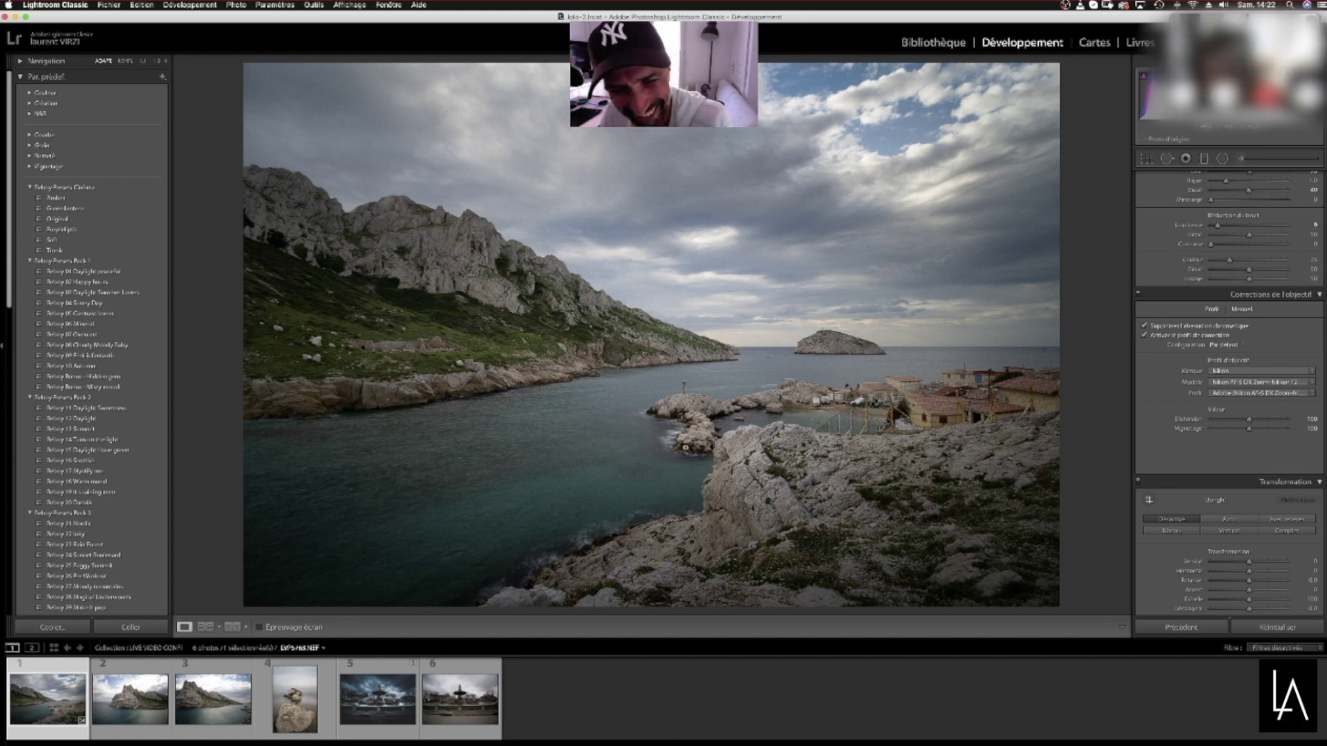
left_click(691, 373)
left_click(691, 373)
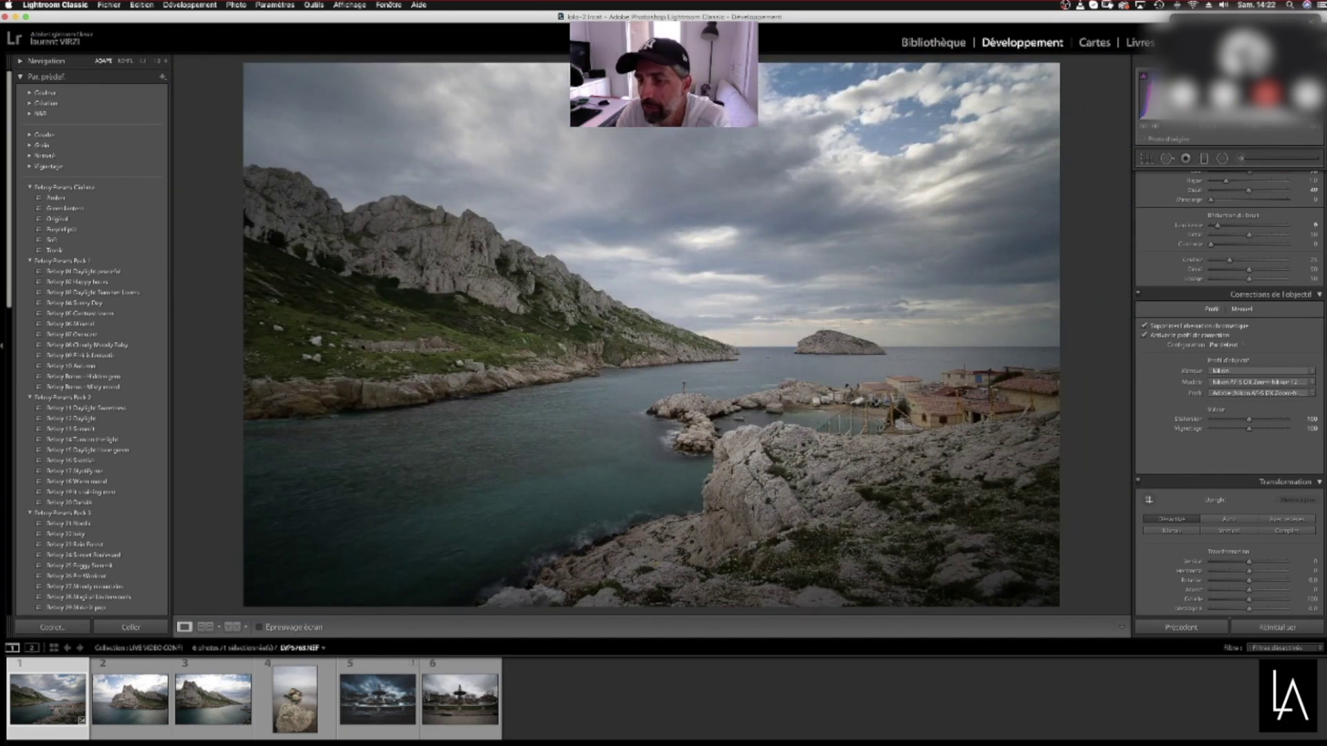
Review the develop settings from the basic adjustments through detail, transformation and effects to calibration
scroll(1152, 386, "up", 3)
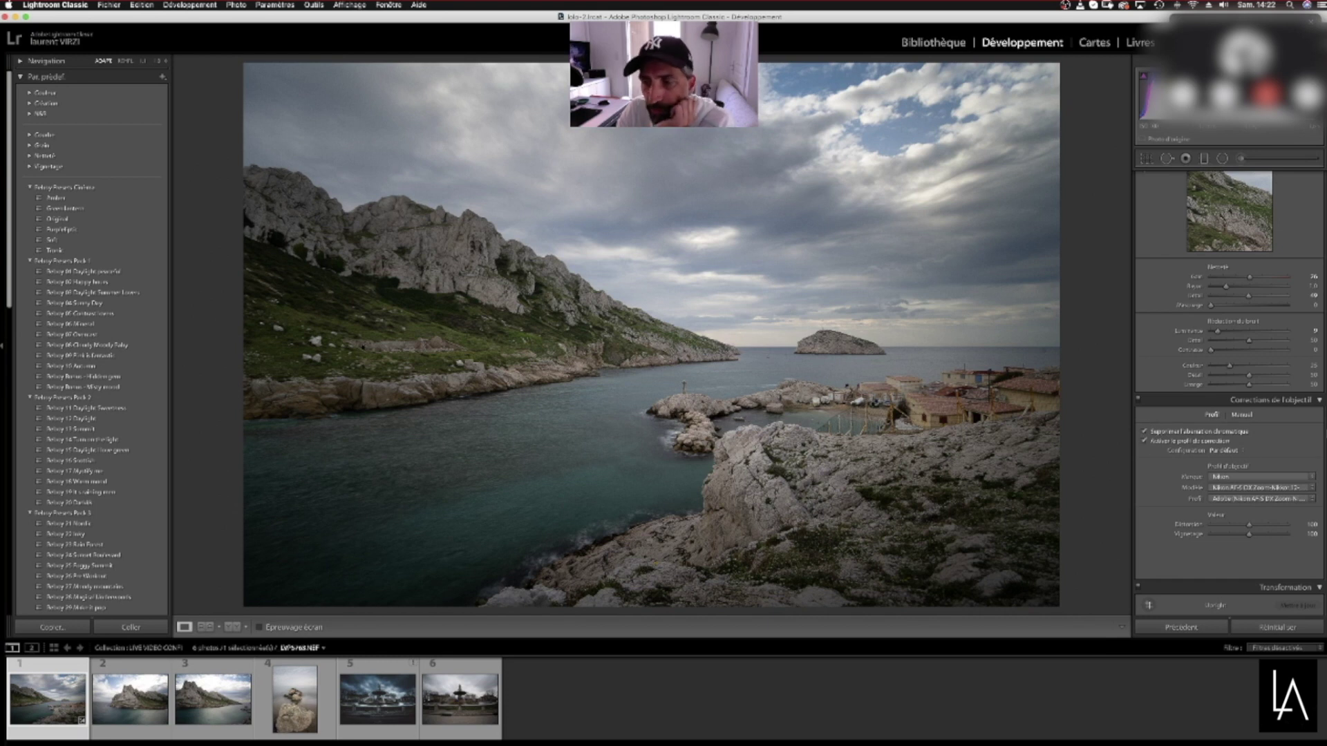
scroll(1147, 441, "up", 10)
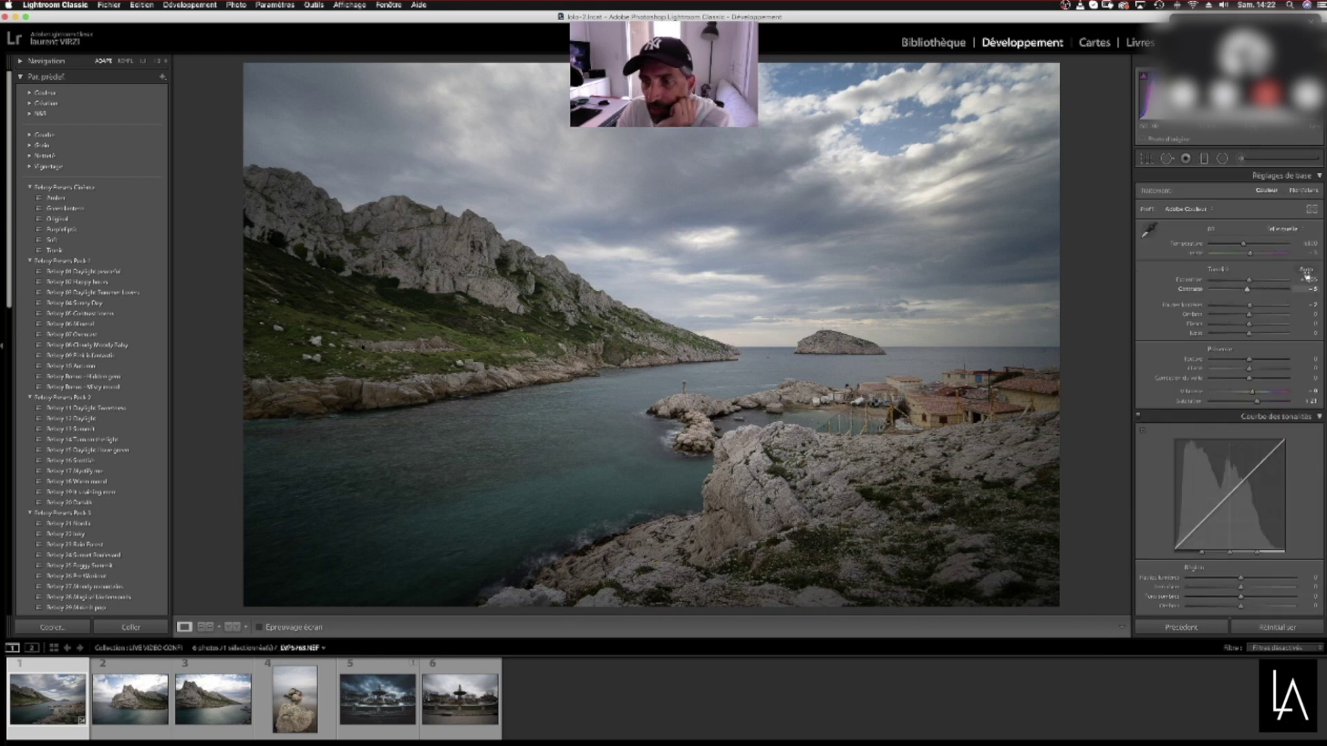
scroll(1269, 478, "down", 10)
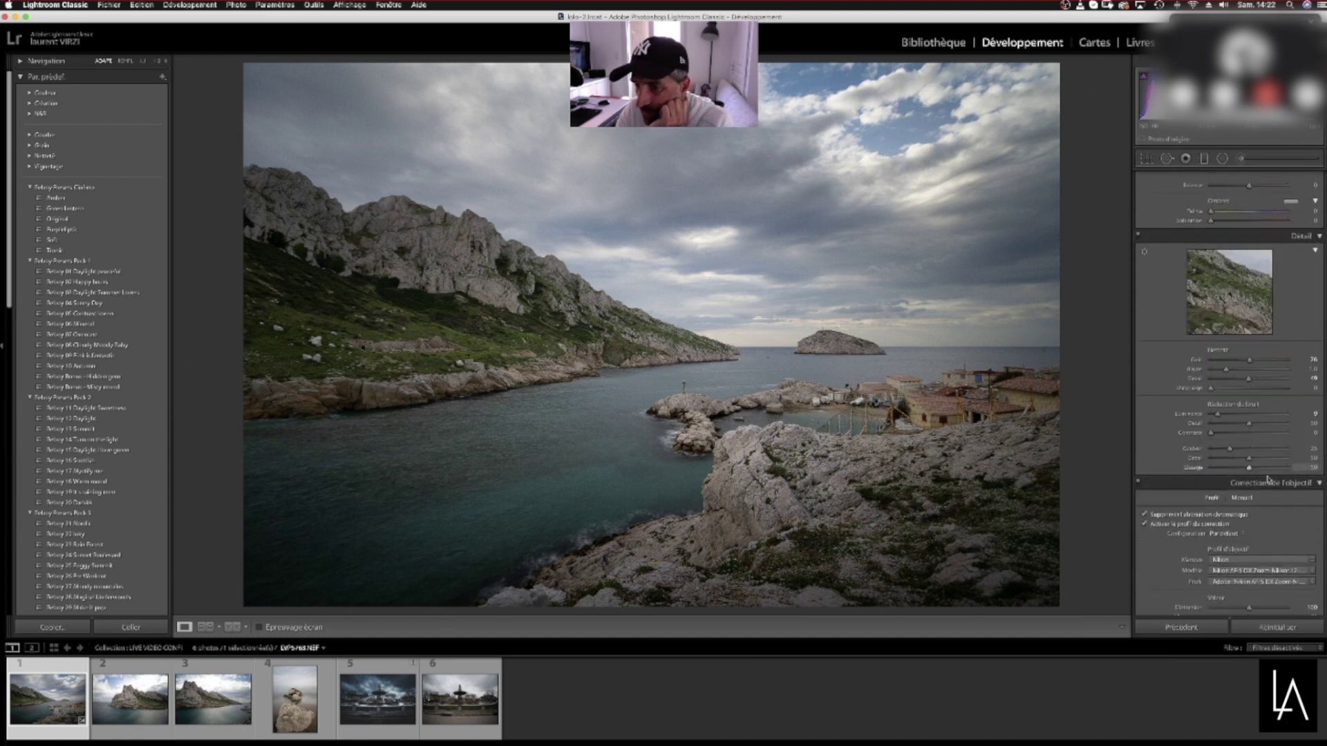
scroll(1268, 478, "down", 5)
scroll(1285, 413, "down", 5)
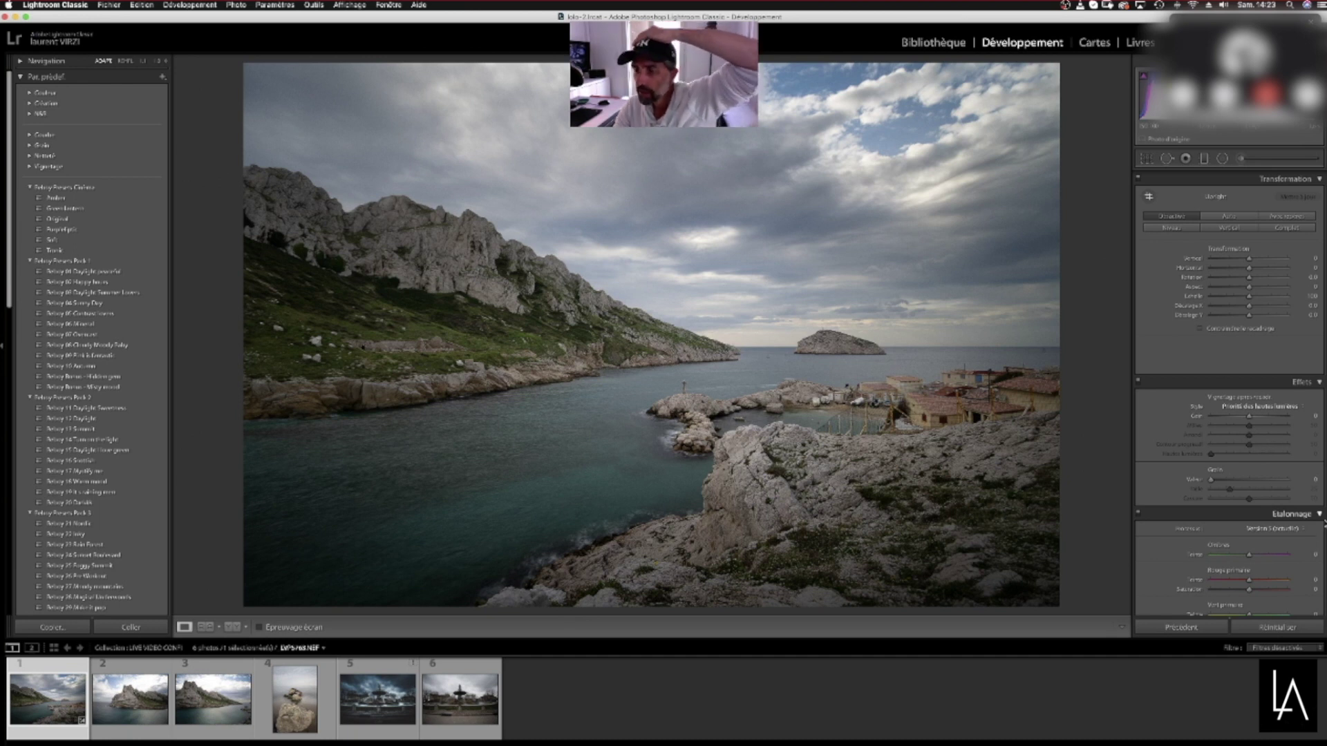
scroll(1321, 523, "down", 2)
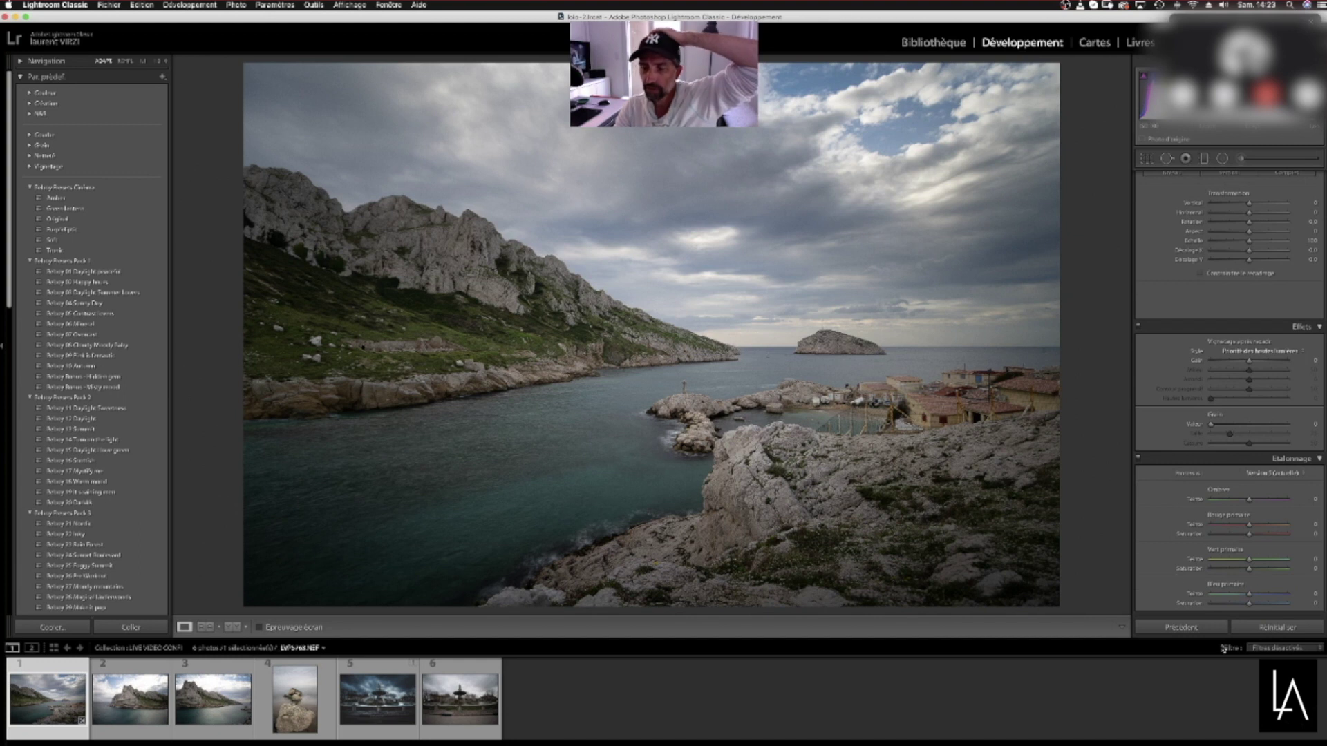
mouse_move(1249, 525)
left_mouse_down()
mouse_move(1211, 531)
mouse_move(1252, 526)
left_mouse_up()
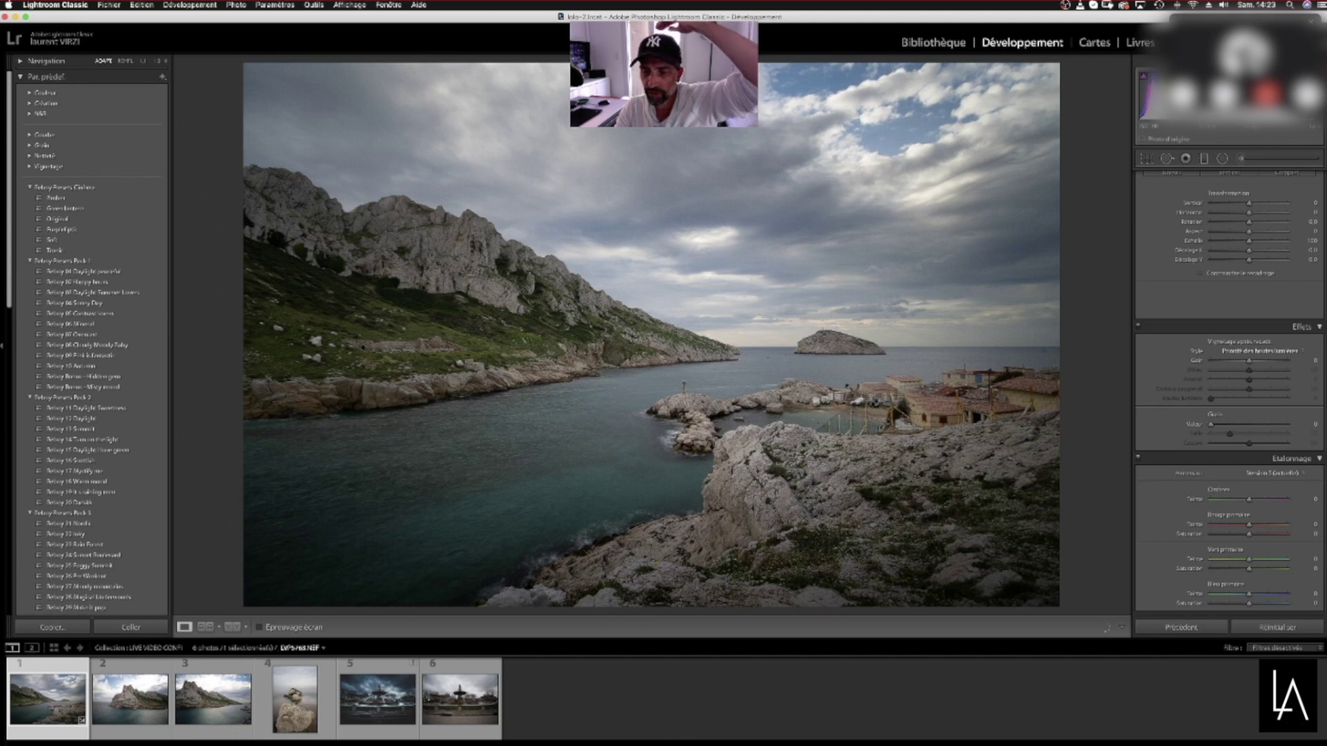
scroll(1229, 346, "up", 1)
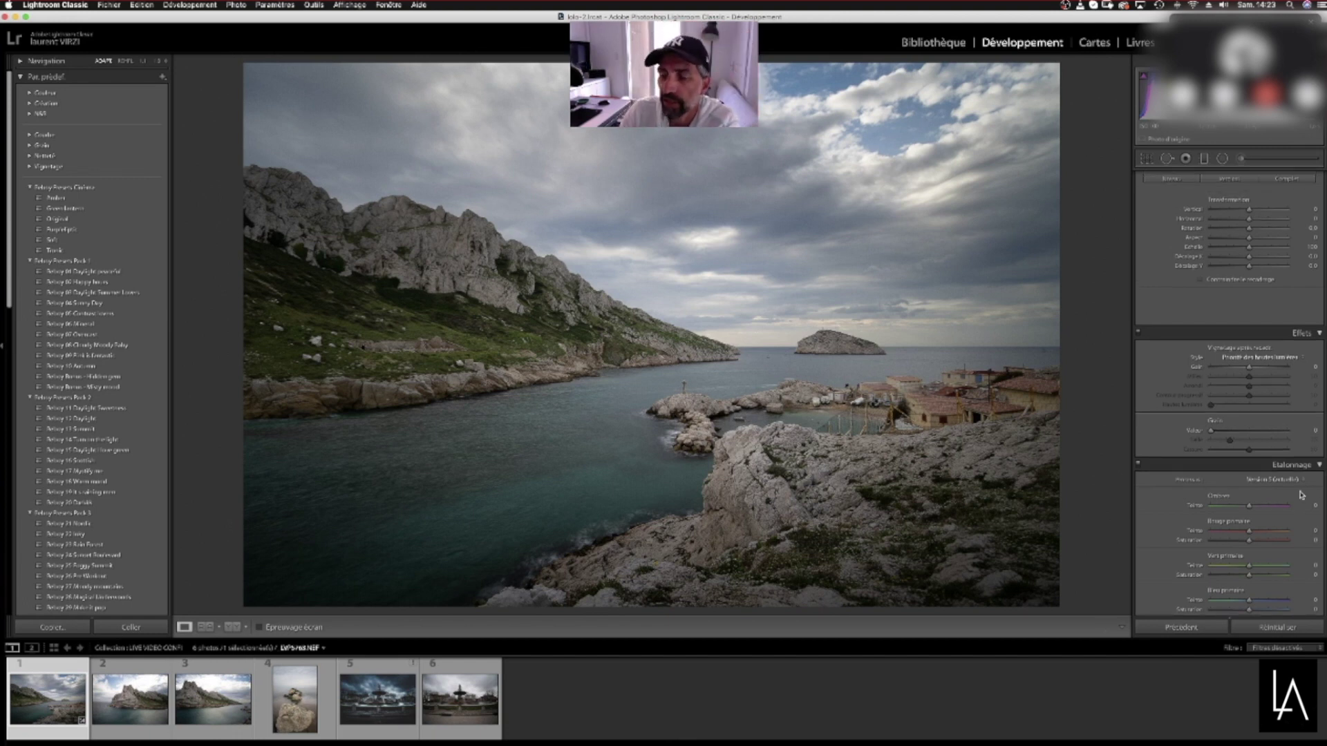
scroll(1306, 532, "down", 1)
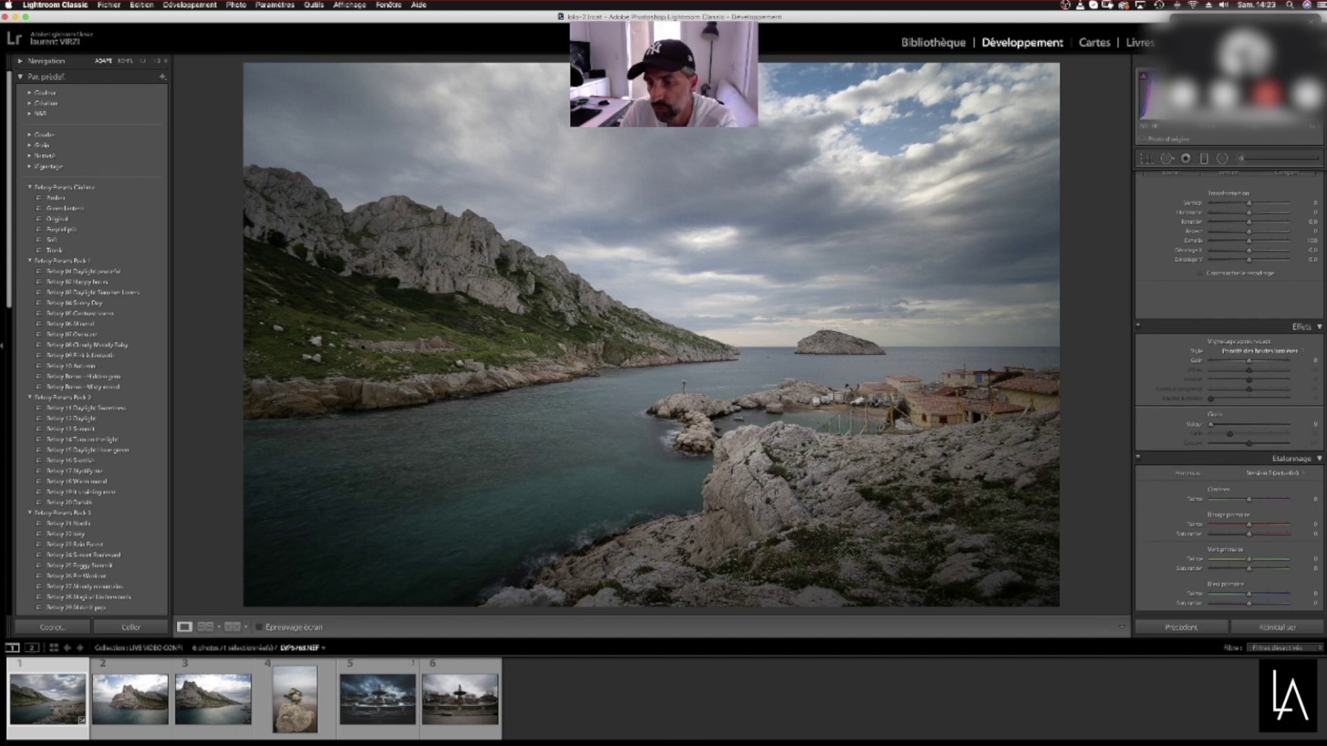
Adjust the tone curve regions, raising highlights and darks to about +10 and slightly lowering lights and shadows
scroll(1229, 388, "up", 10)
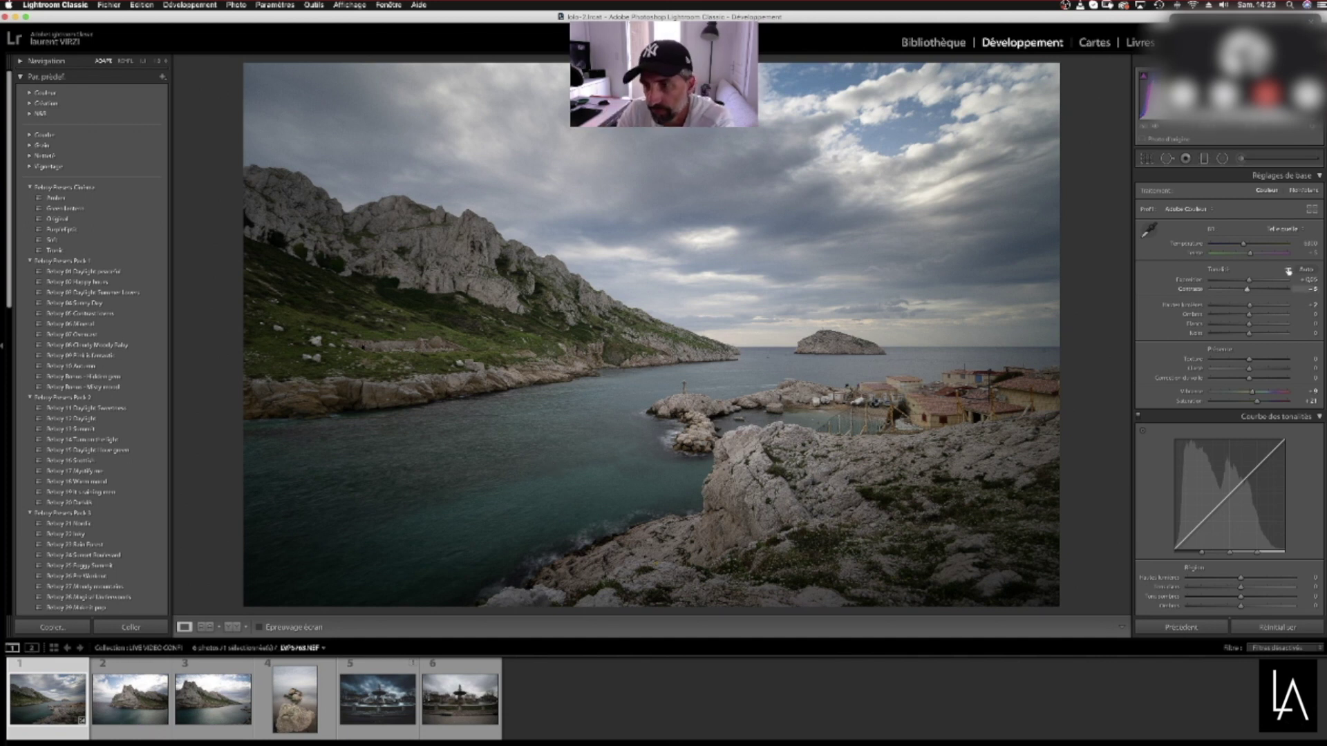
scroll(1215, 332, "down", 5)
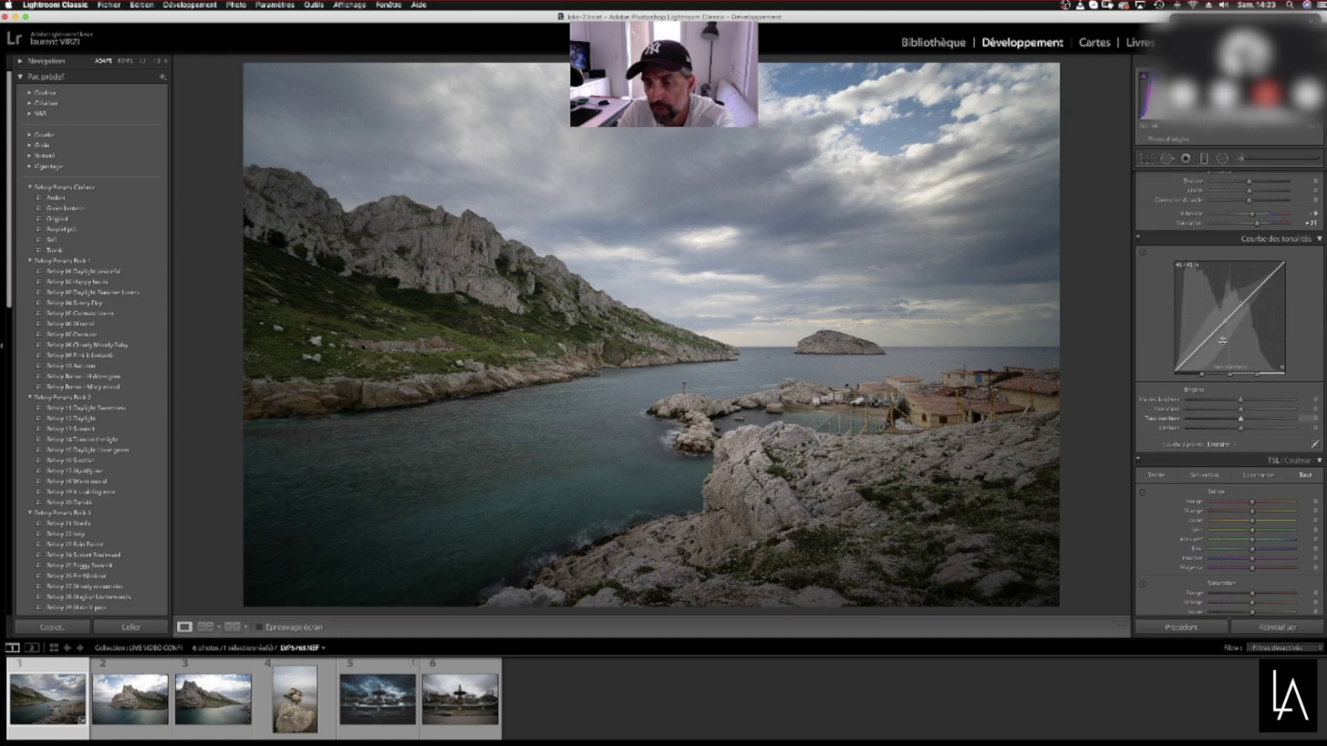
mouse_move(1240, 403)
left_mouse_down()
mouse_move(1235, 413)
mouse_move(1254, 422)
mouse_move(1238, 431)
mouse_move(1245, 420)
left_mouse_up()
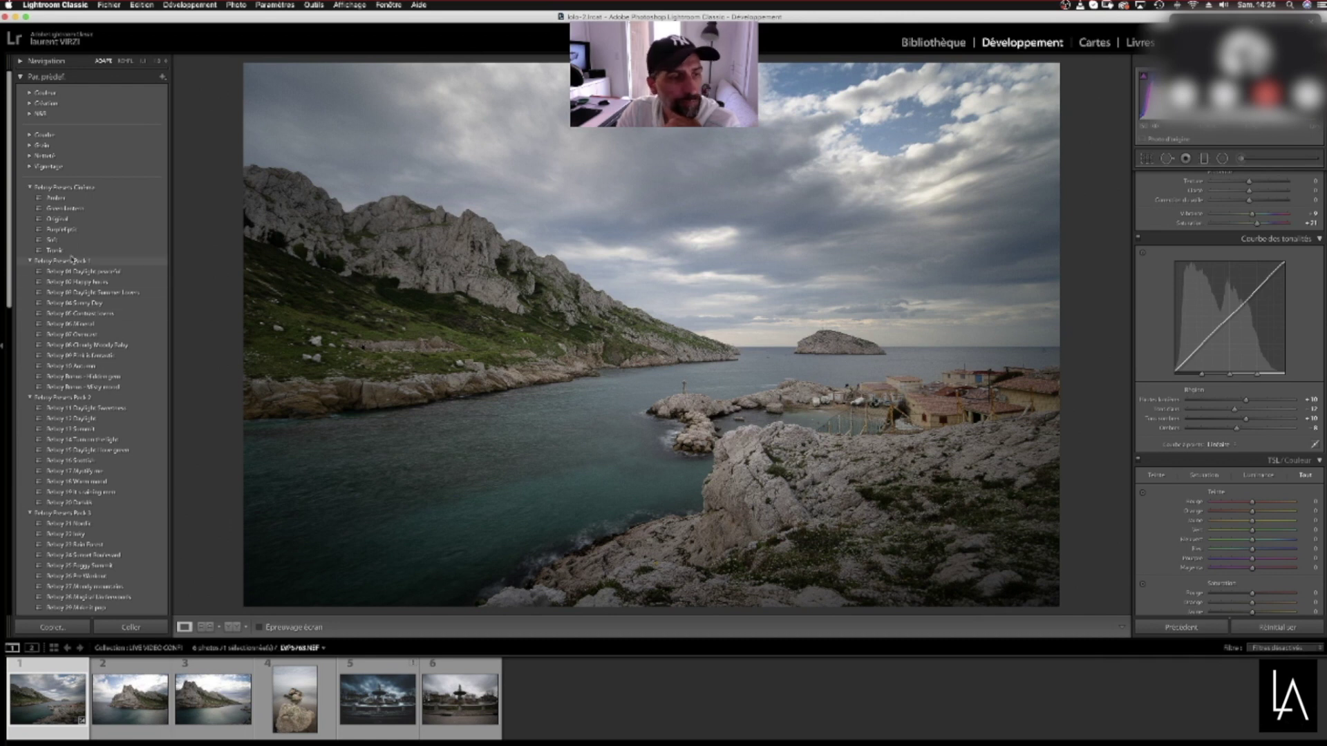
Try the Original cinema preset and several Pack 1 presets on the photo, finishing with 05 Contrast lovers
left_click(62, 200)
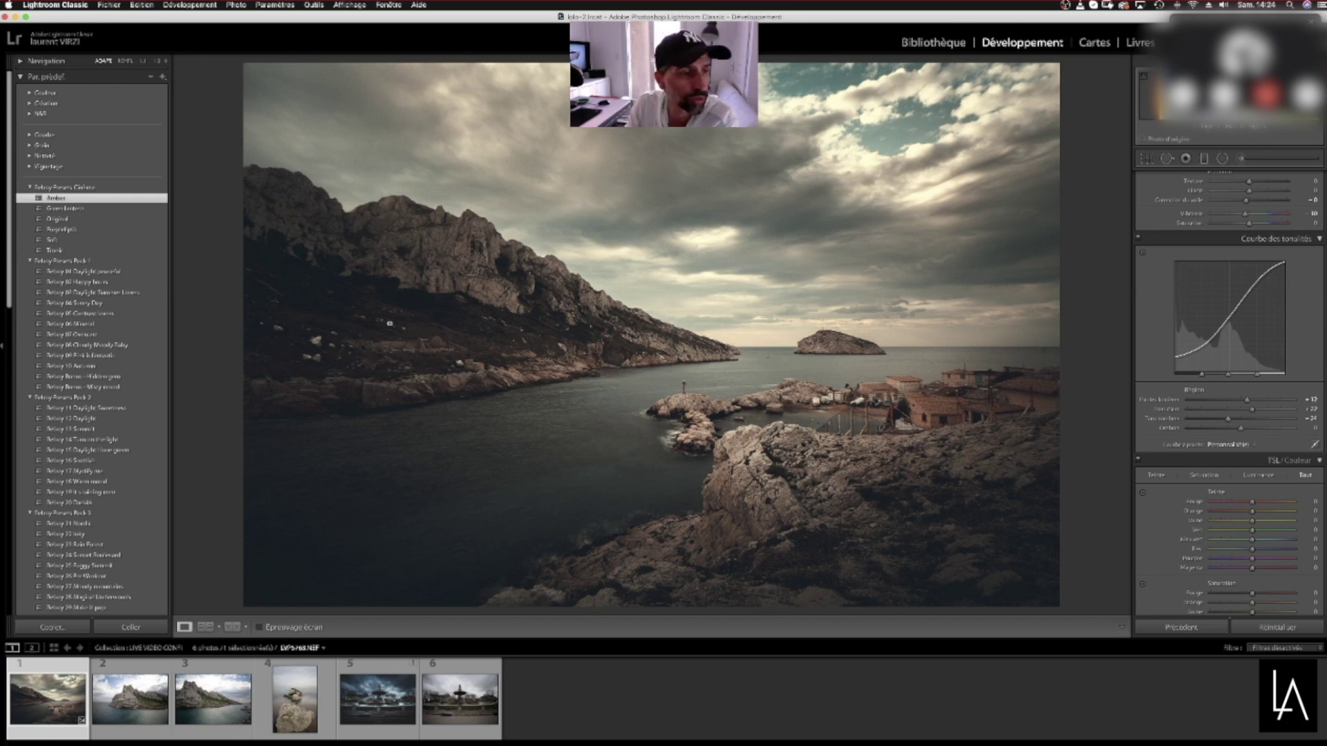
left_click(64, 220)
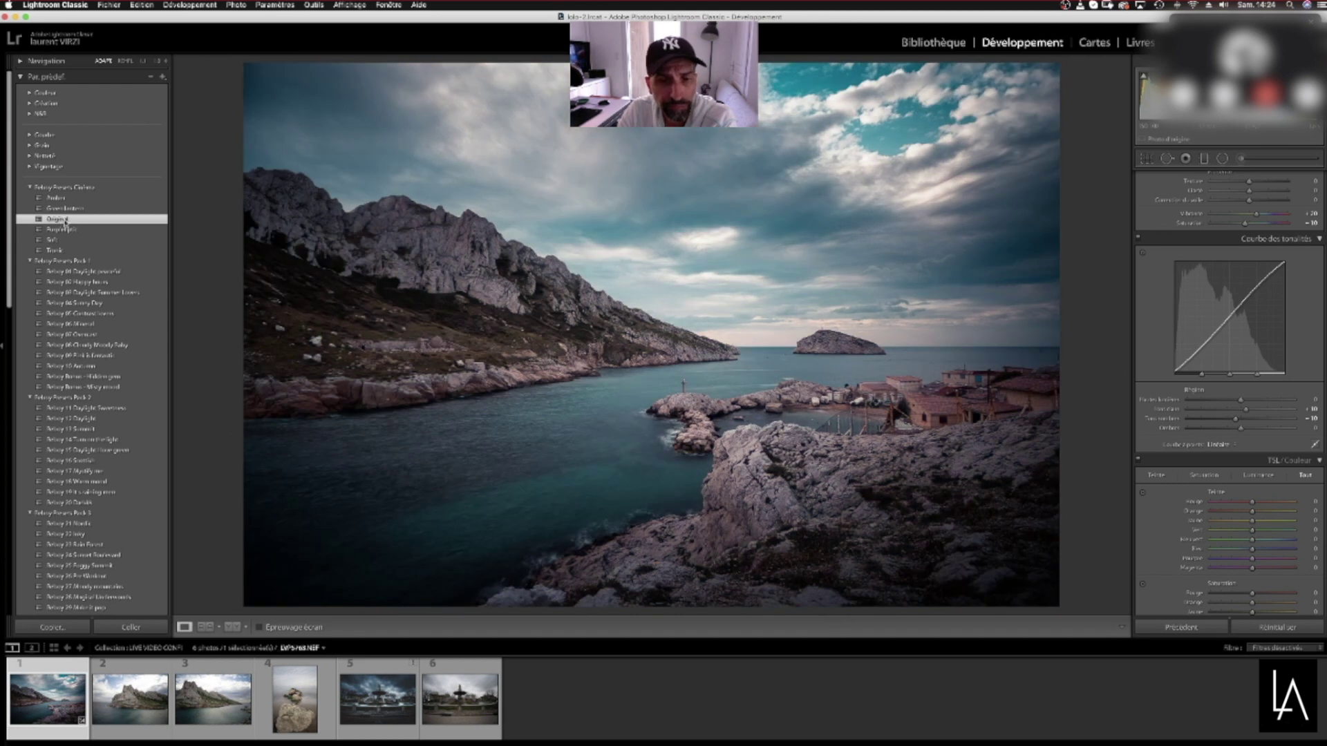
left_click(86, 272)
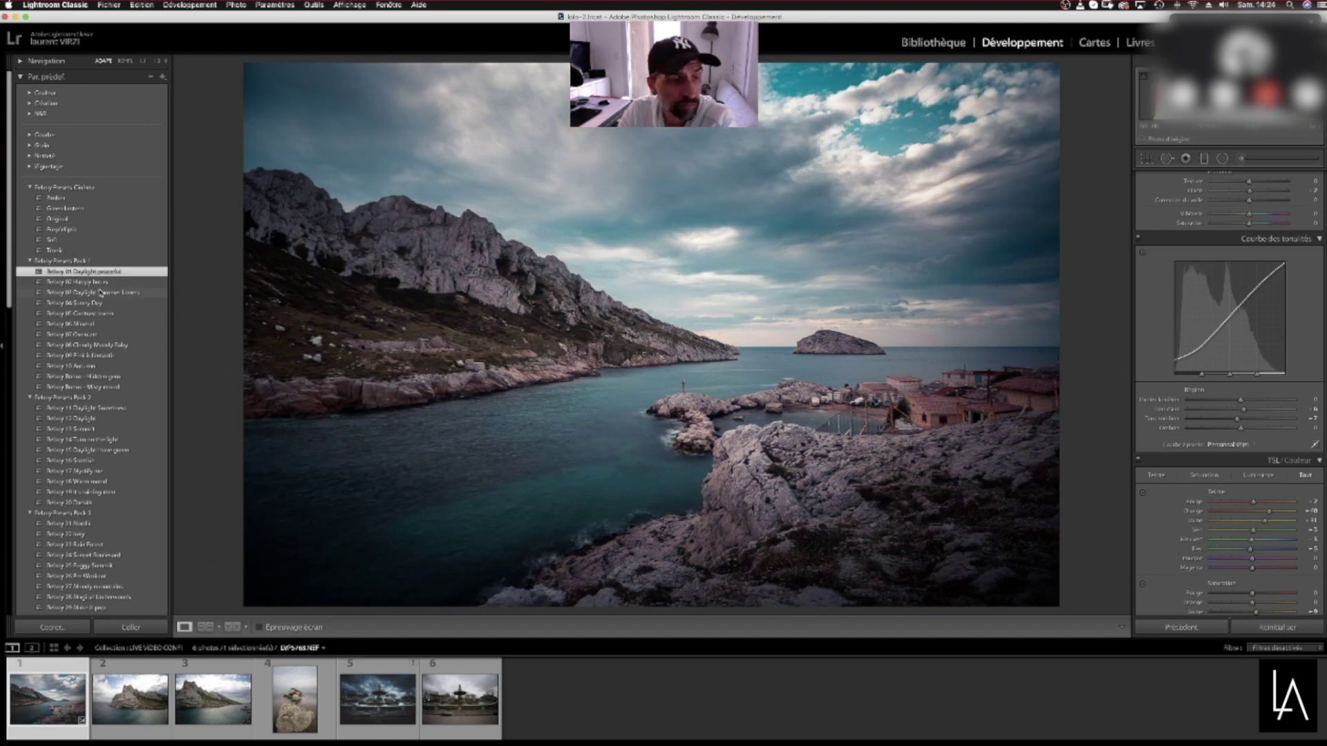
left_click(102, 282)
left_click(108, 293)
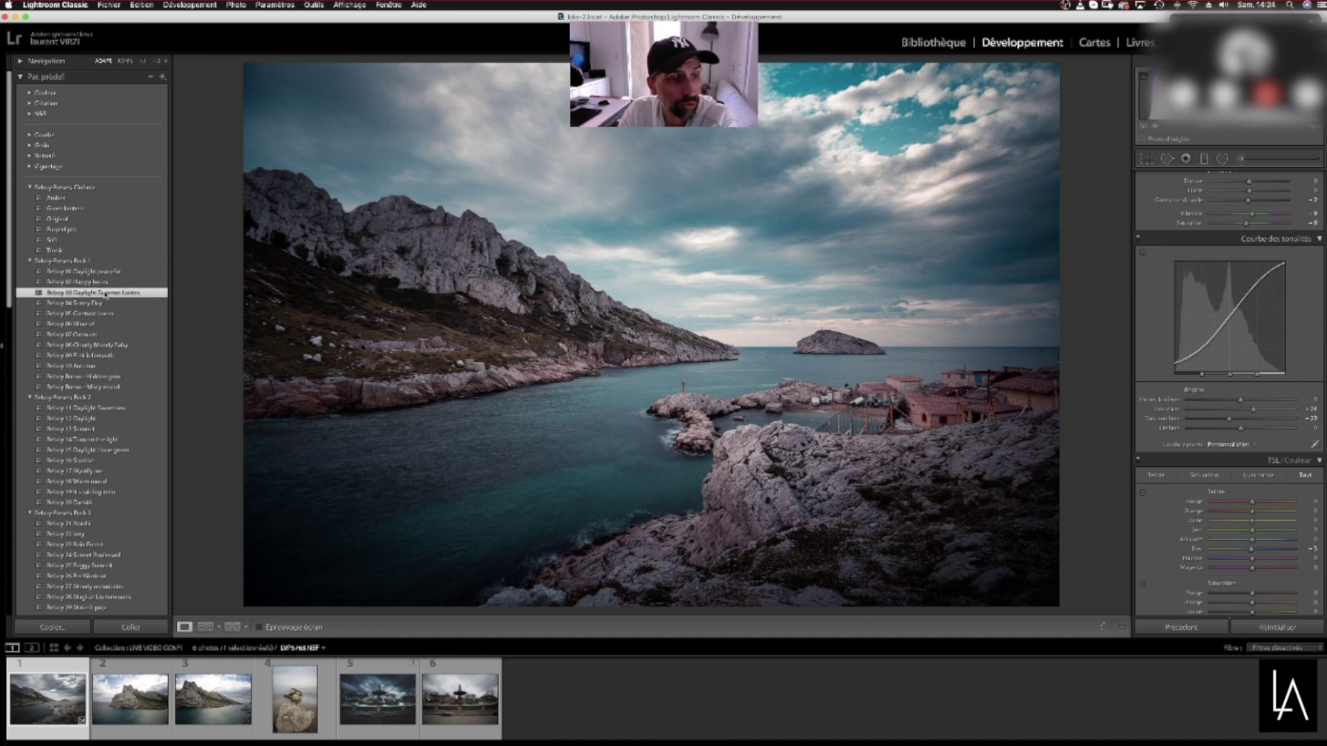
left_click(98, 315)
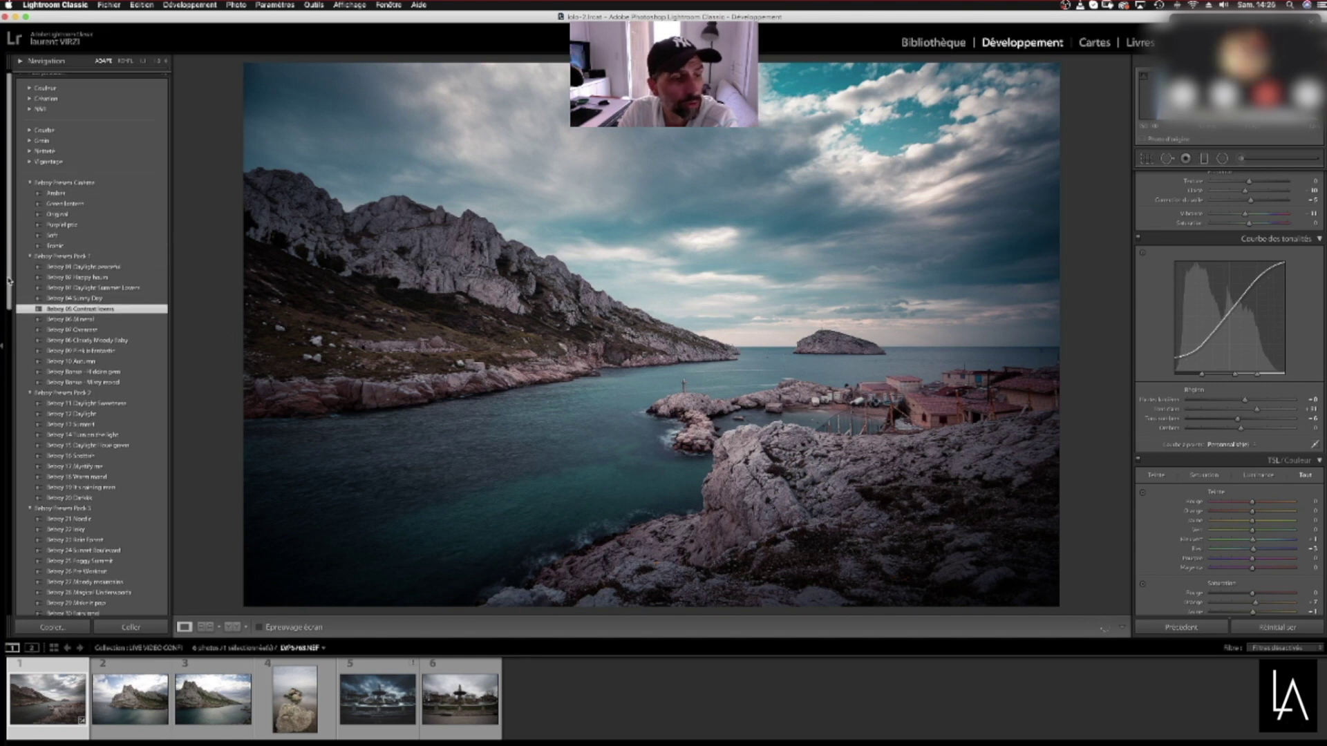
Collapse the cinema, pack, starter, light flare and vignette preset groups, leaving only the user presets expanded
left_click(30, 188)
left_click(30, 188)
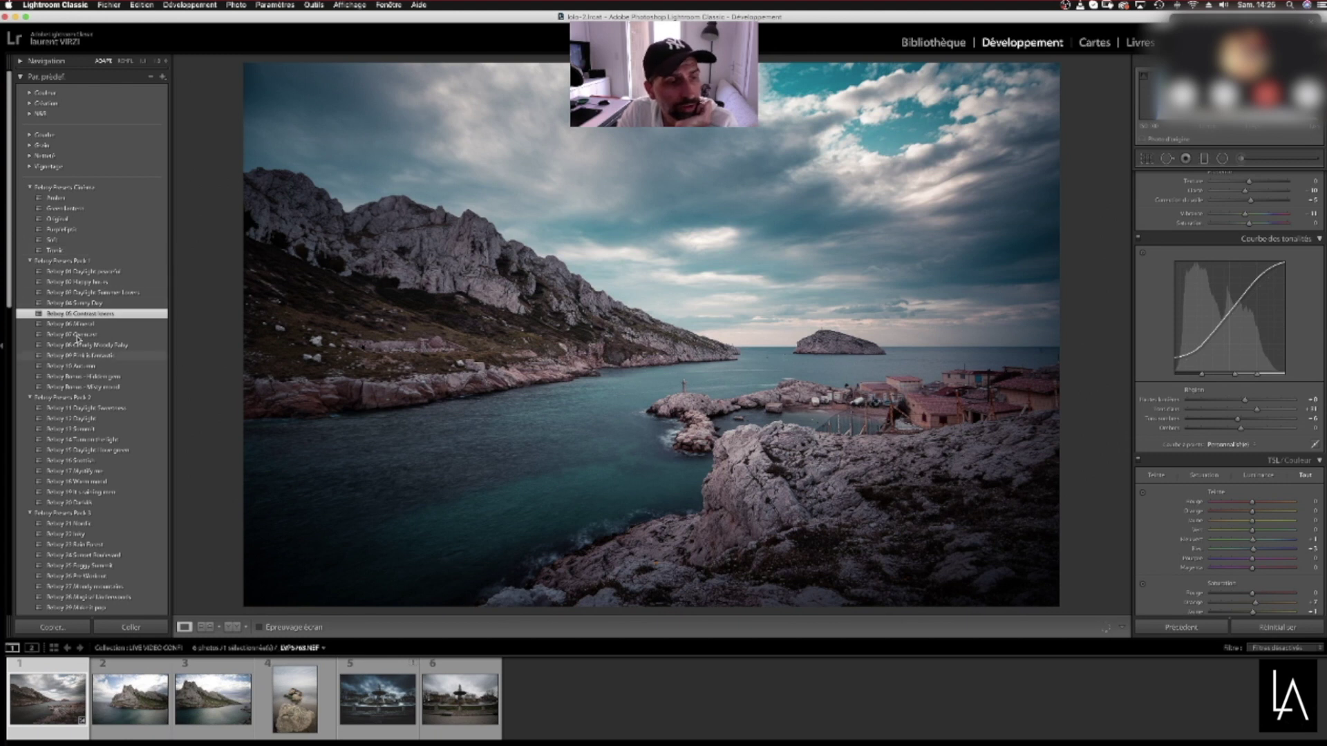
left_click(30, 261)
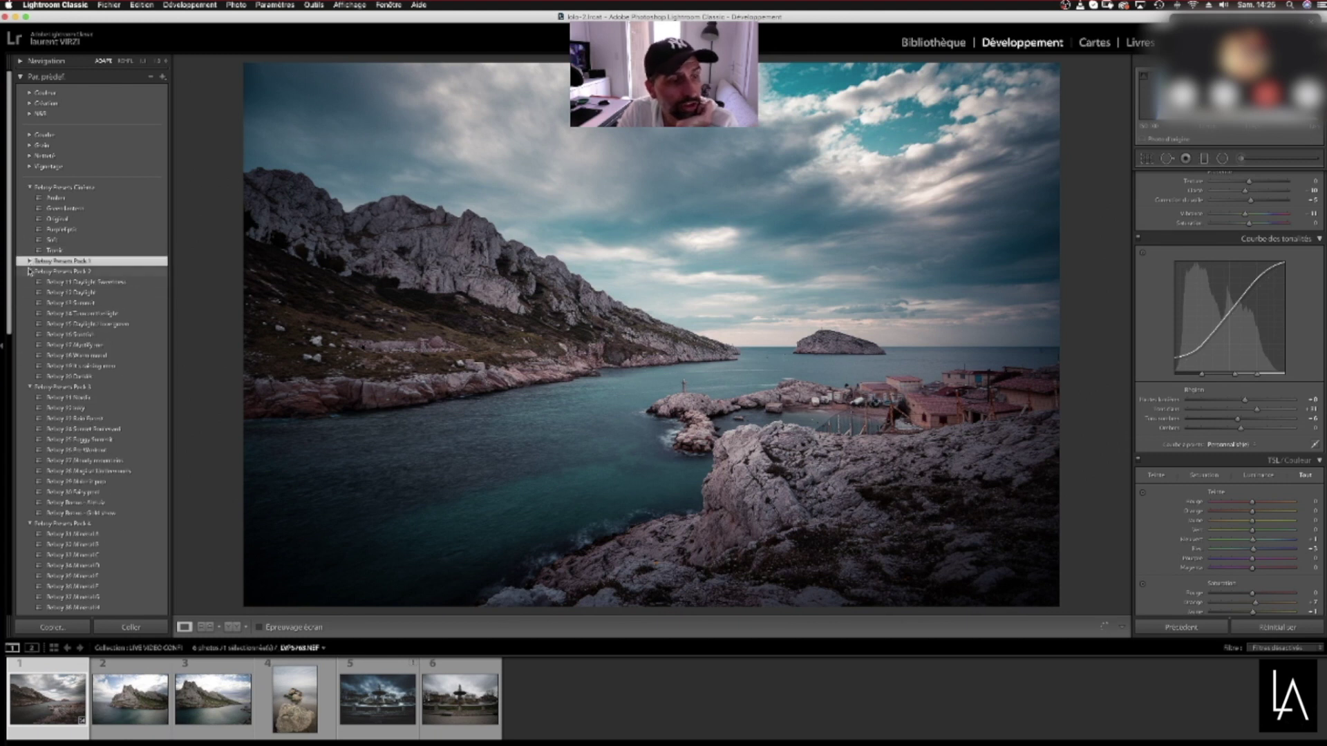
left_click(30, 272)
left_click(29, 188)
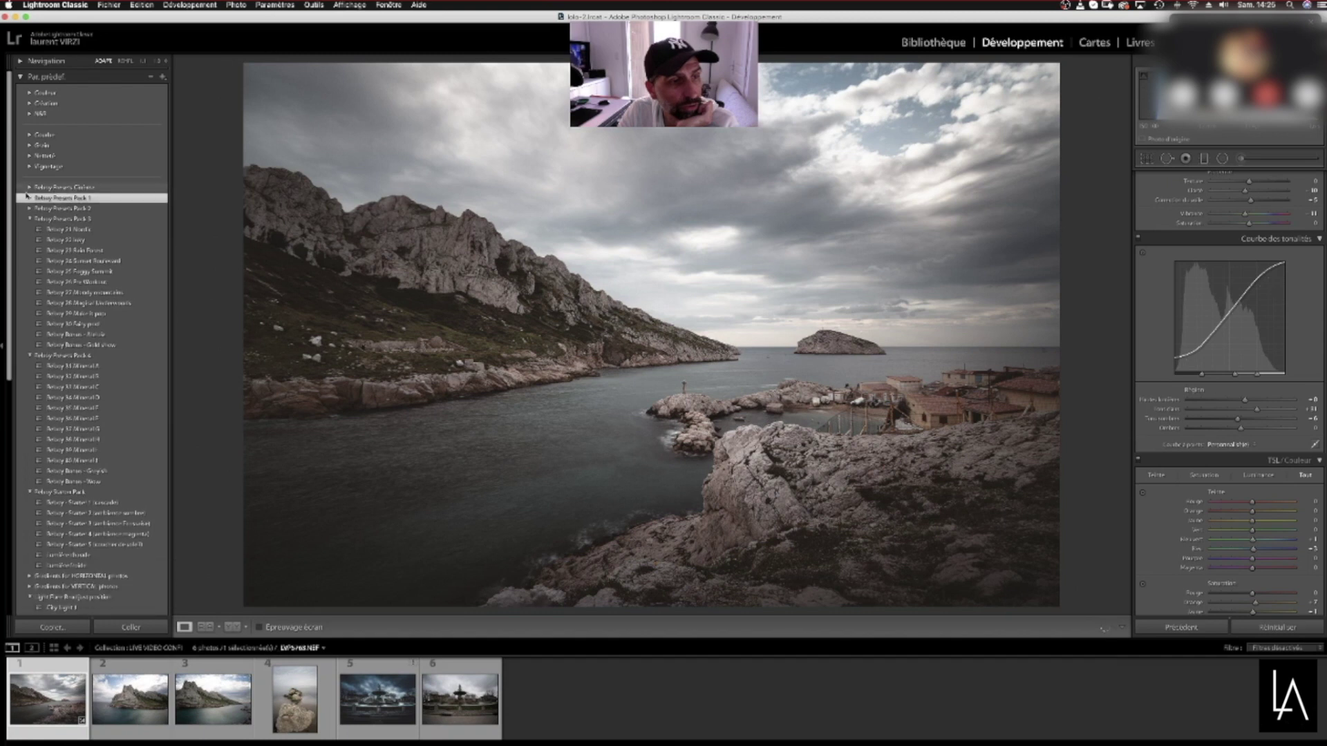
left_click(29, 220)
left_click(30, 229)
left_click(30, 240)
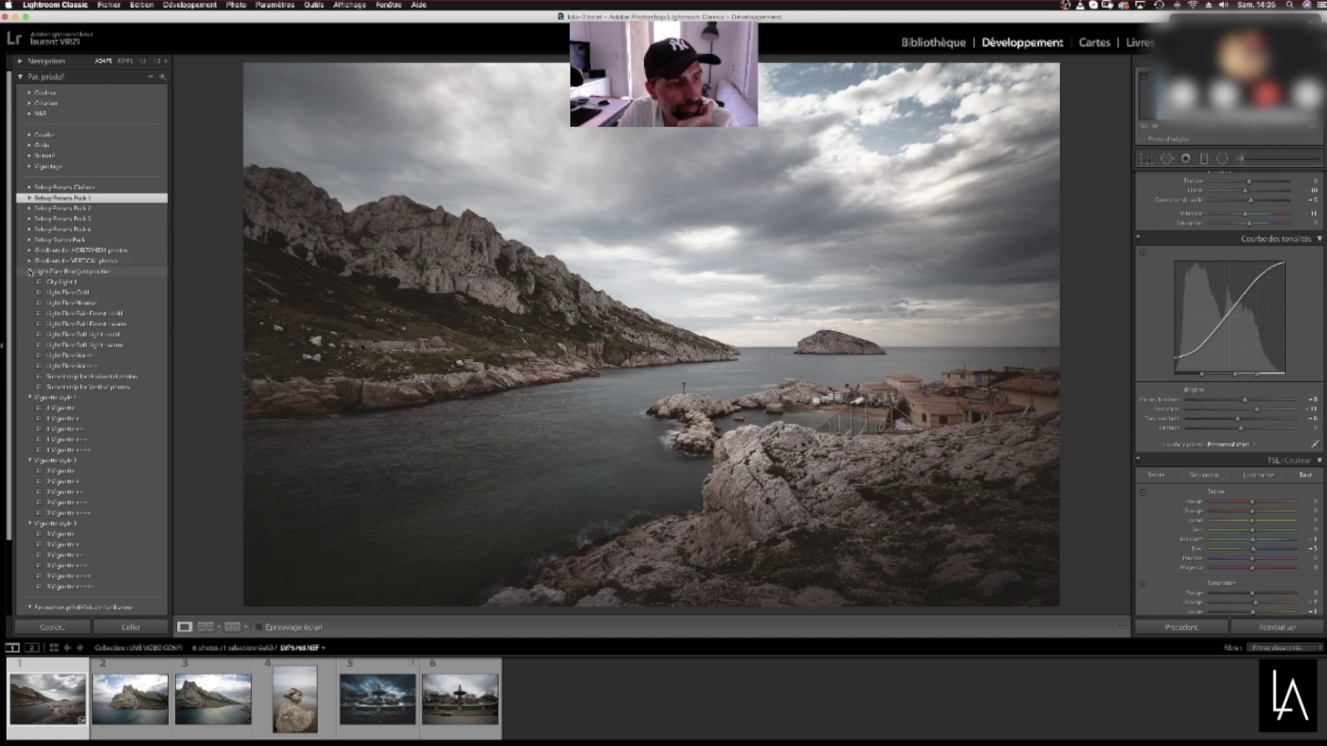
left_click(30, 272)
left_click(30, 282)
left_click(30, 293)
left_click(30, 304)
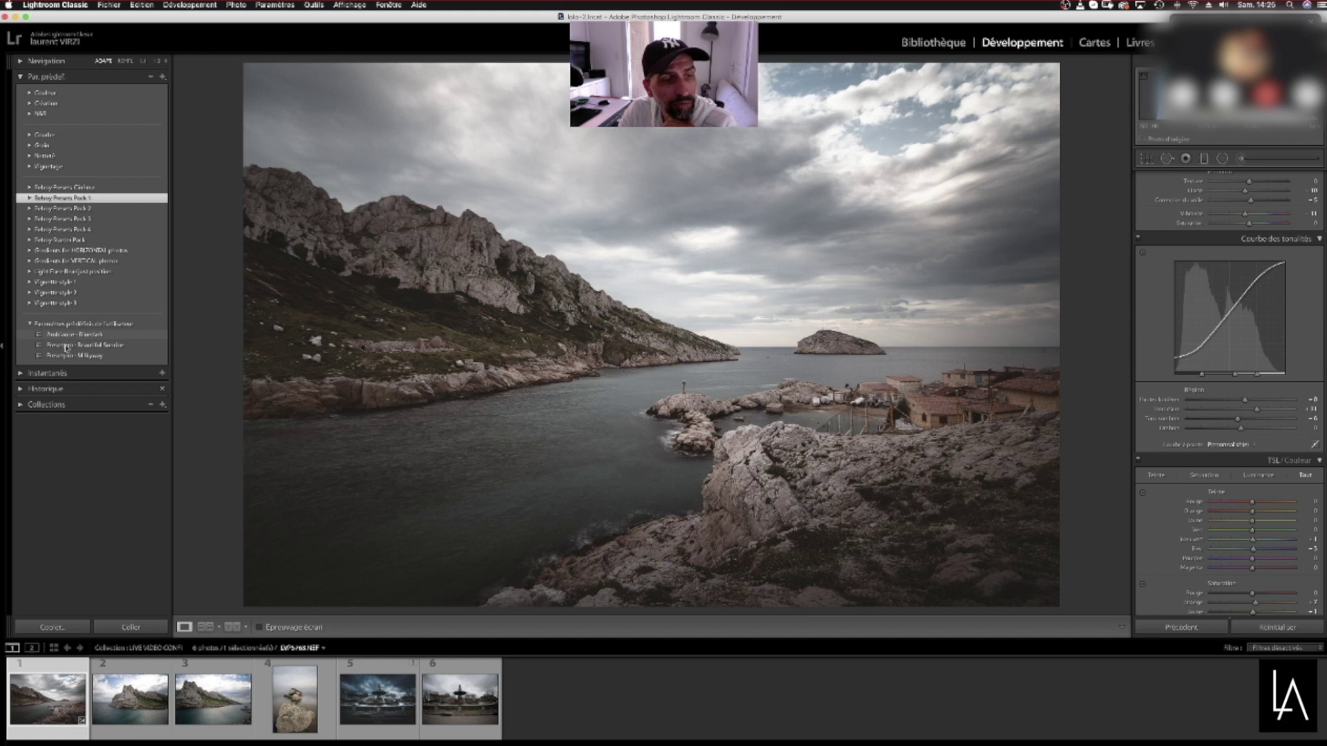
mouse_move(66, 348)
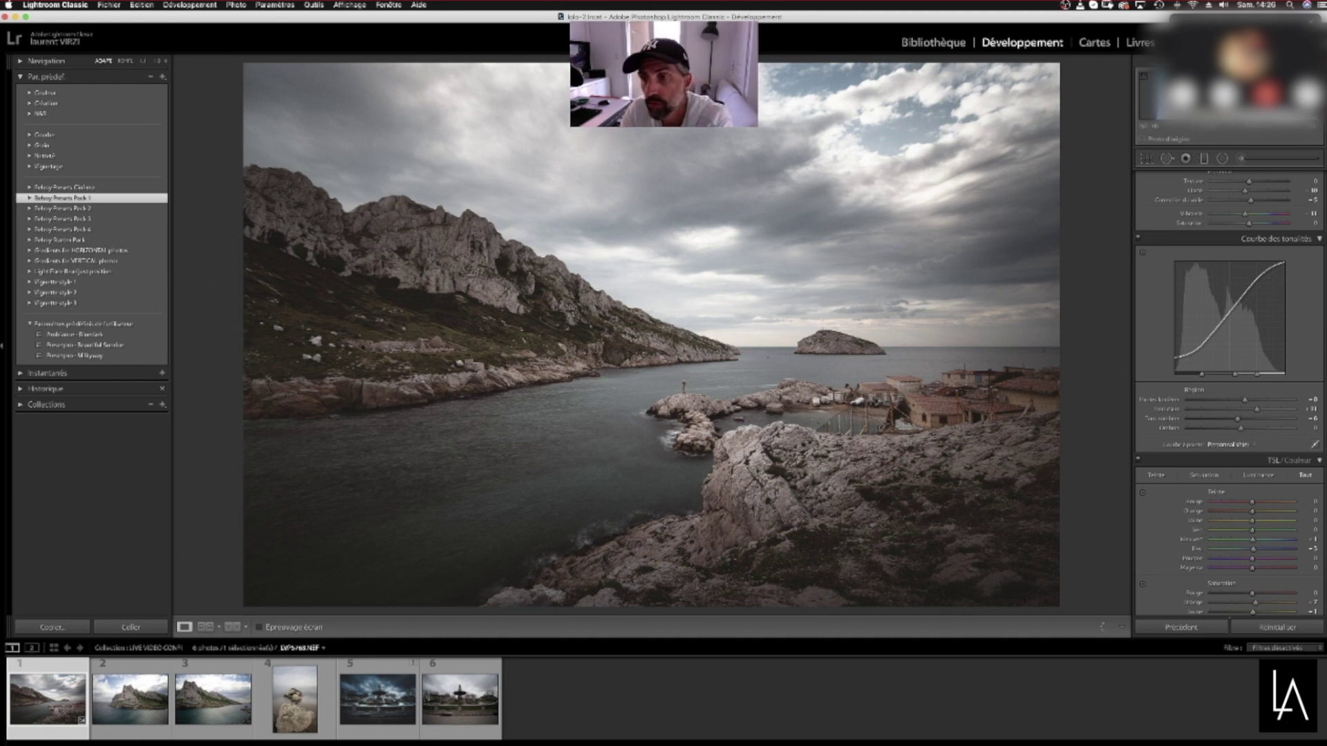
Undo the Pack 1 presets applied to the photo one by one, from 05 Contrast lovers back through 01 Daylight peaceful
scroll(1171, 239, "up", 3)
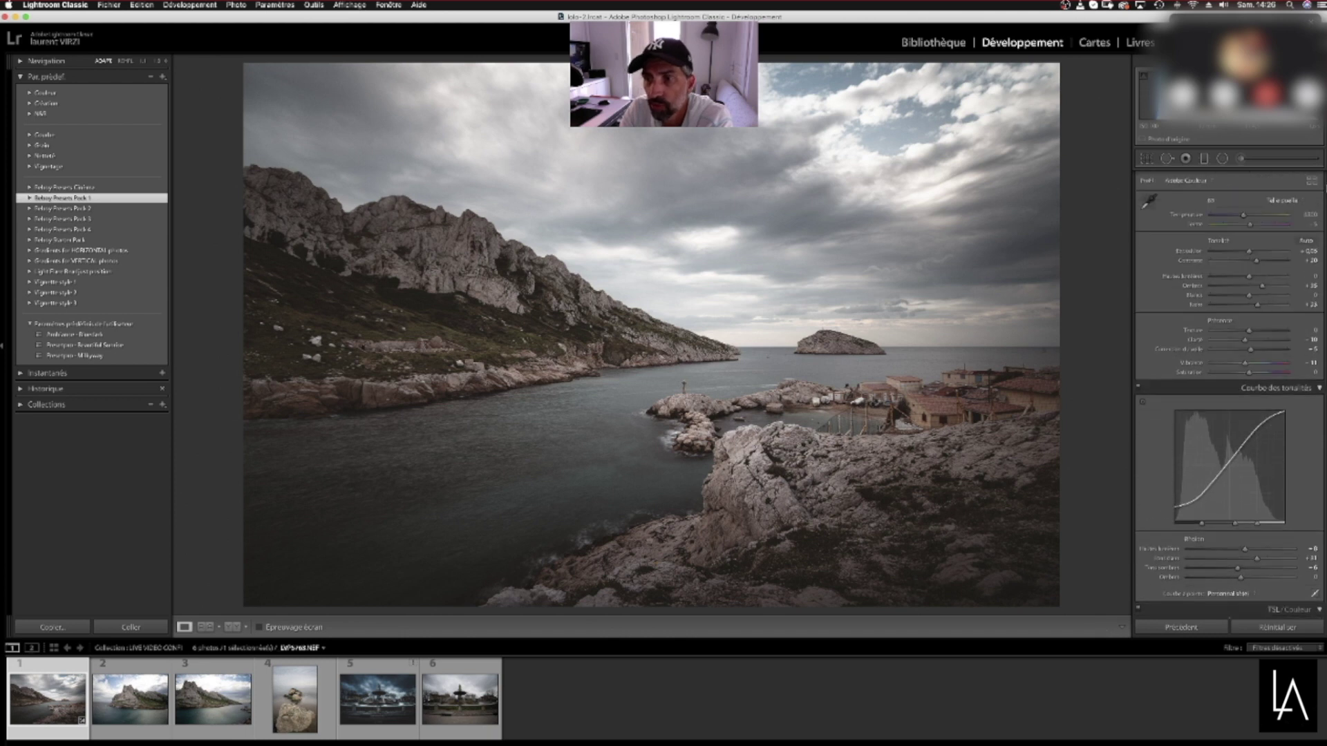
left_click(29, 187)
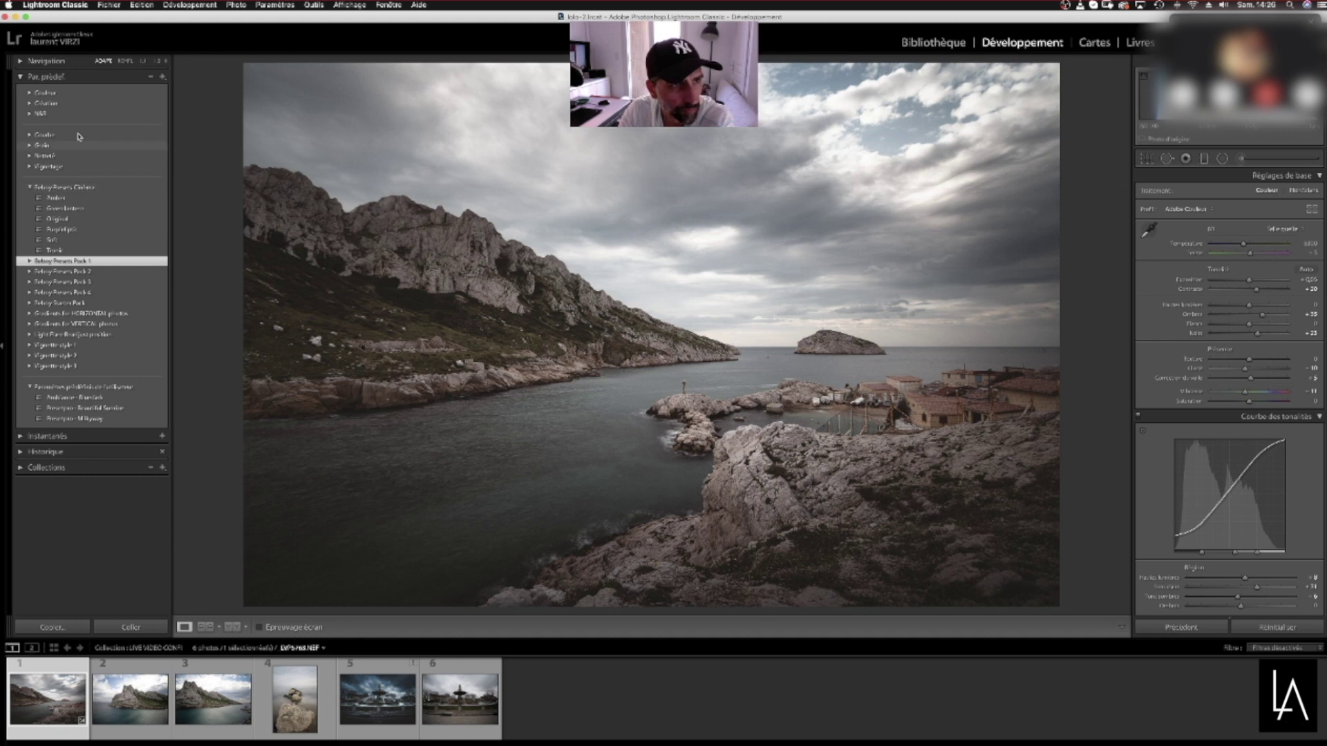
left_click(142, 5)
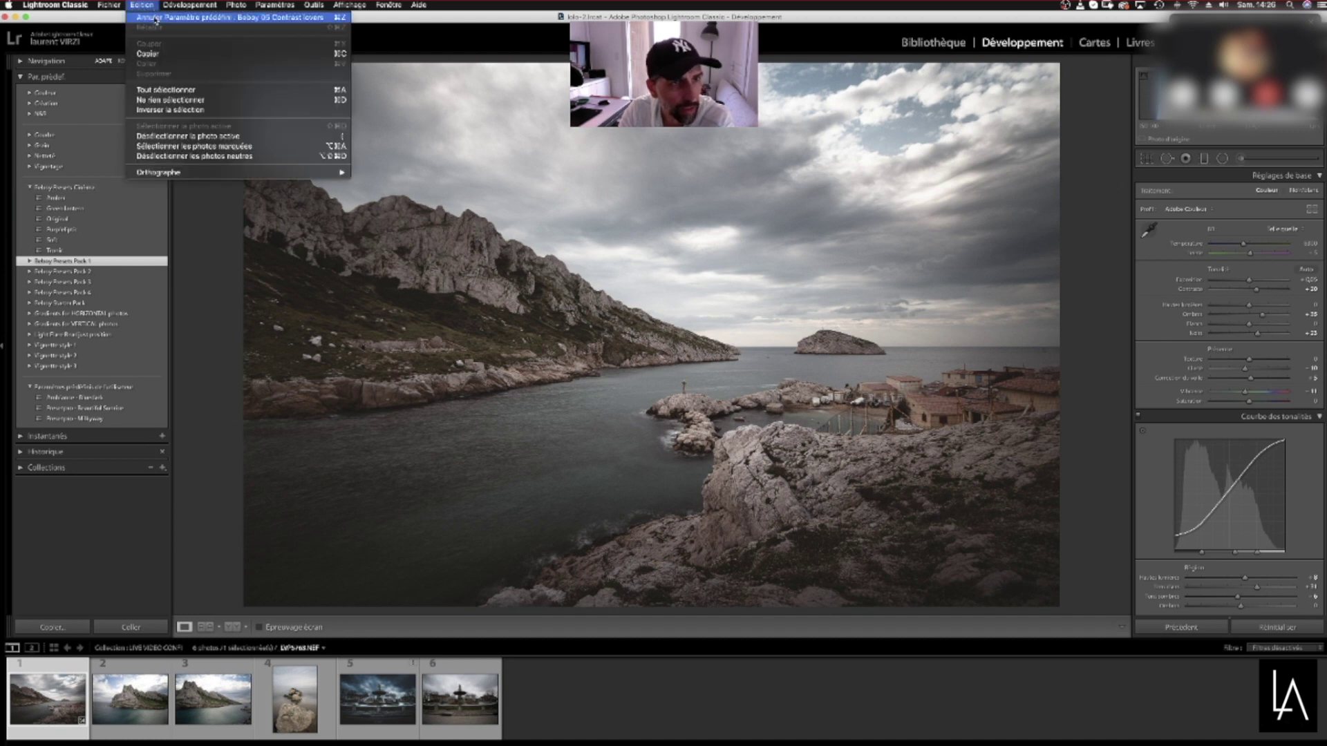
left_click(156, 18)
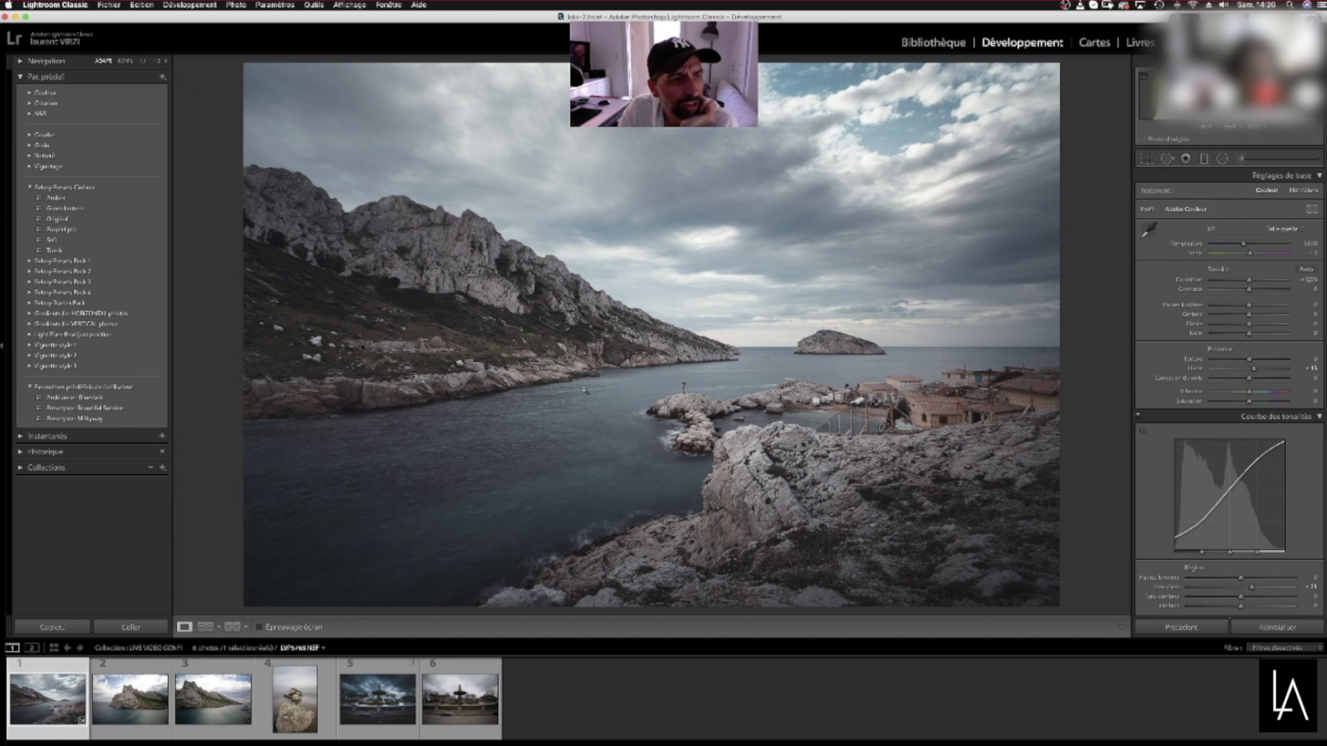
left_click(142, 5)
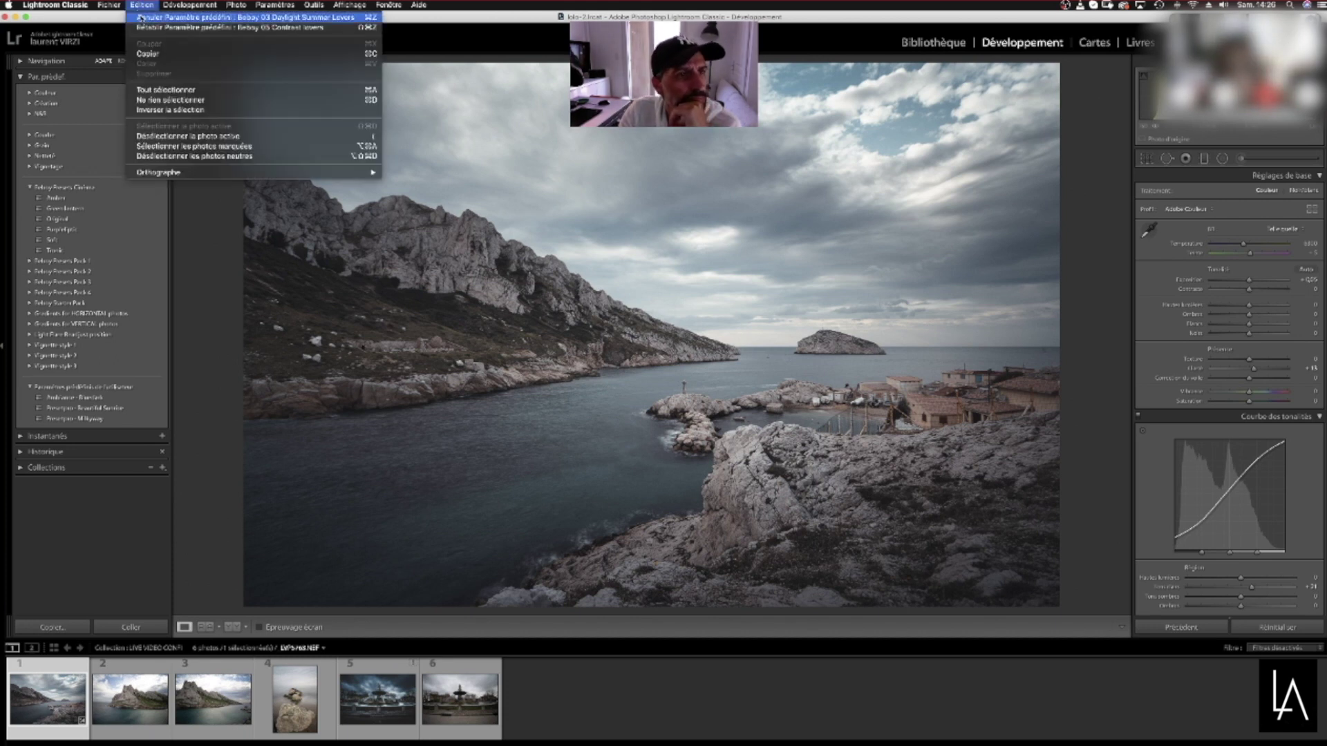
left_click(146, 18)
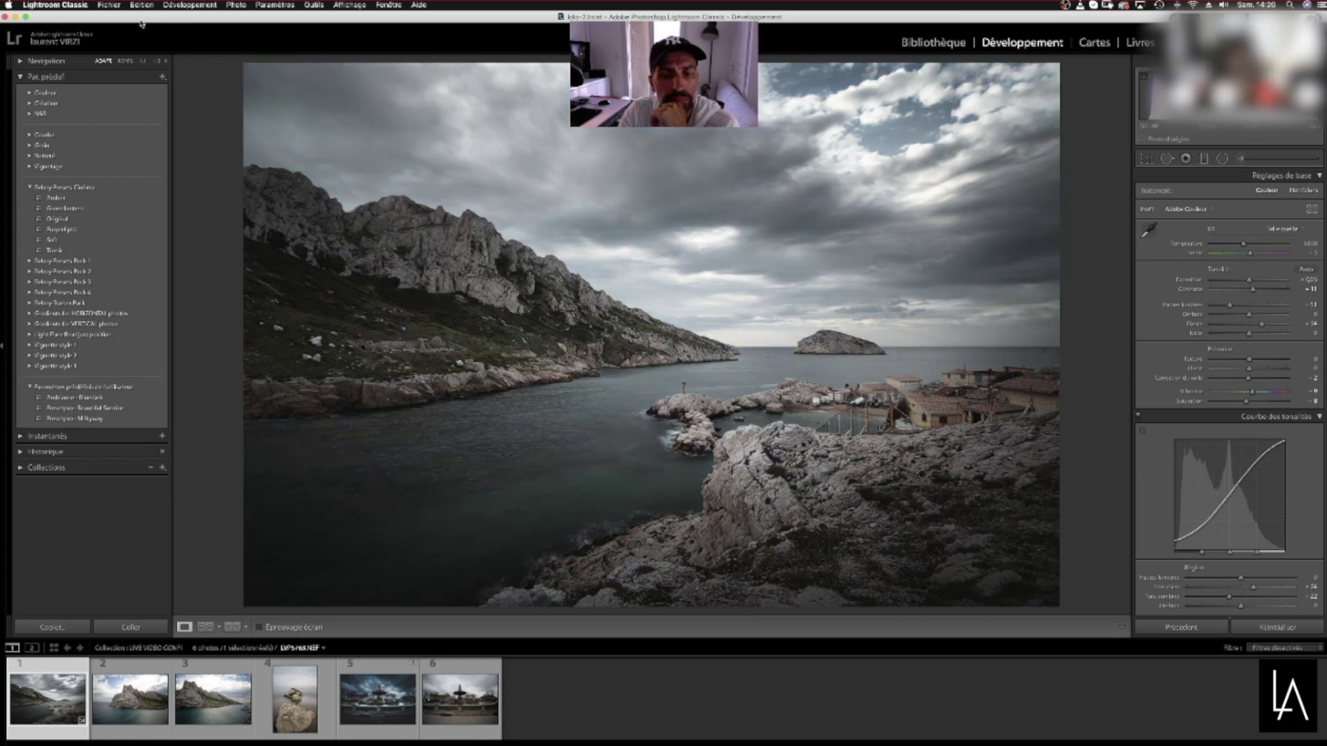
left_click(141, 5)
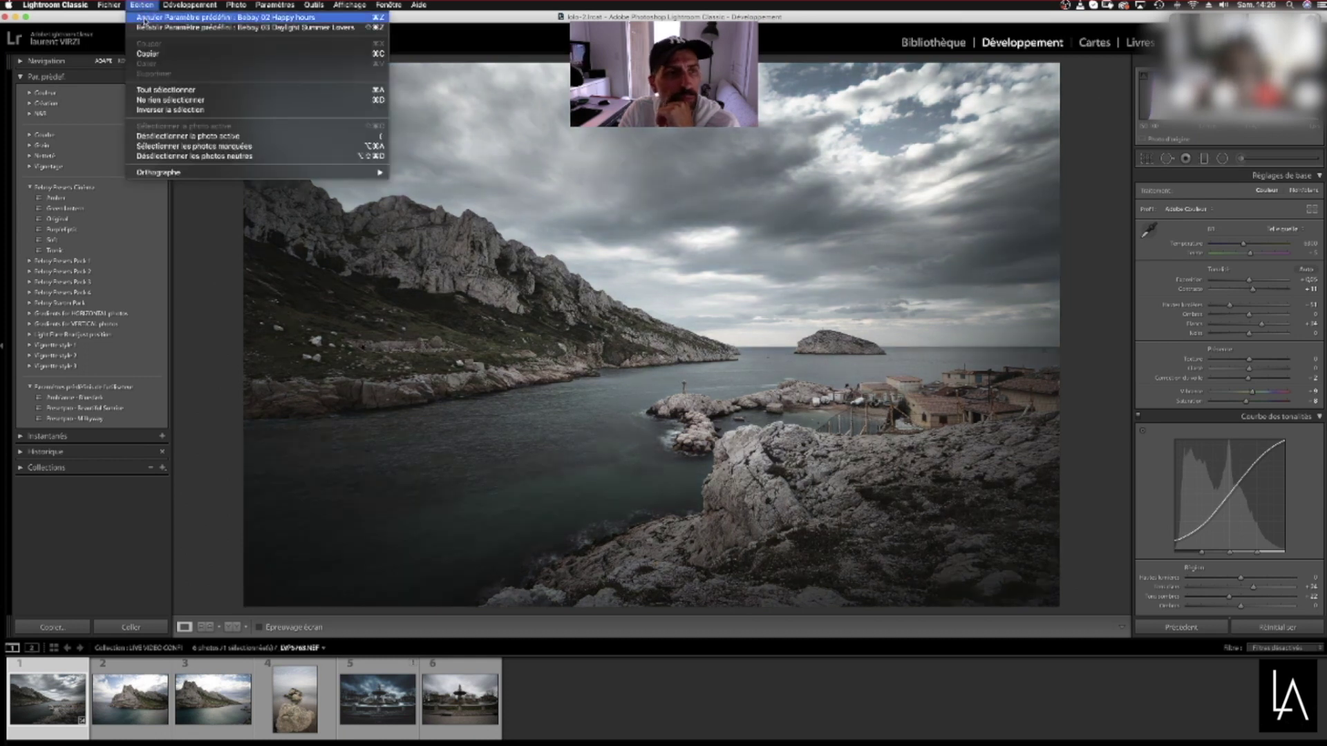
left_click(145, 19)
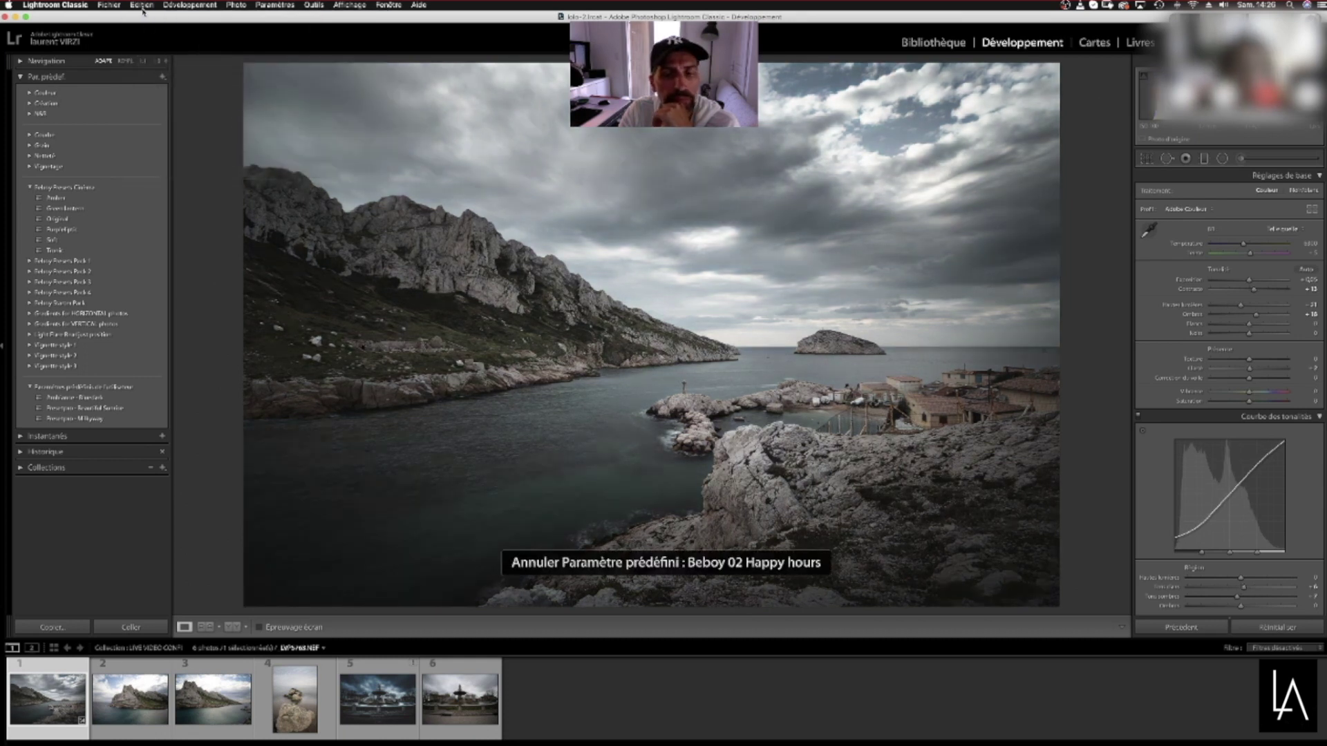
left_click(141, 6)
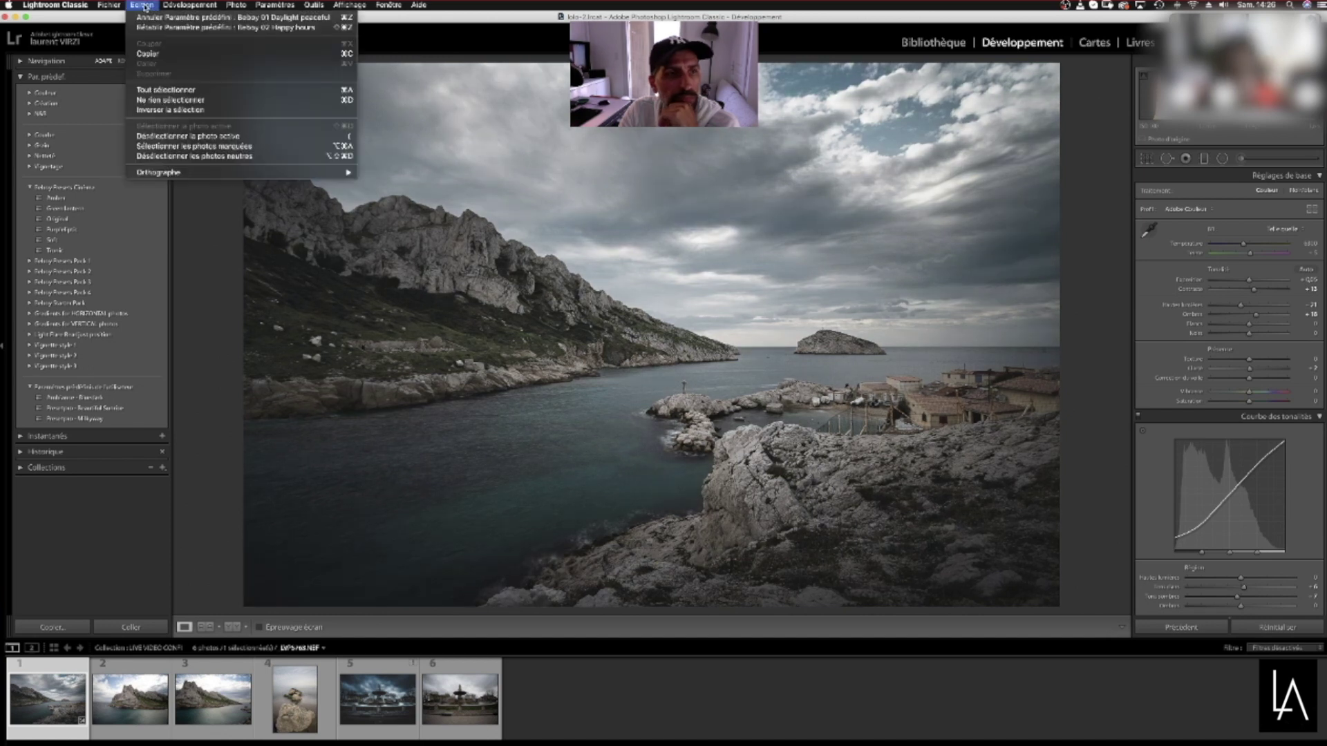
left_click(146, 19)
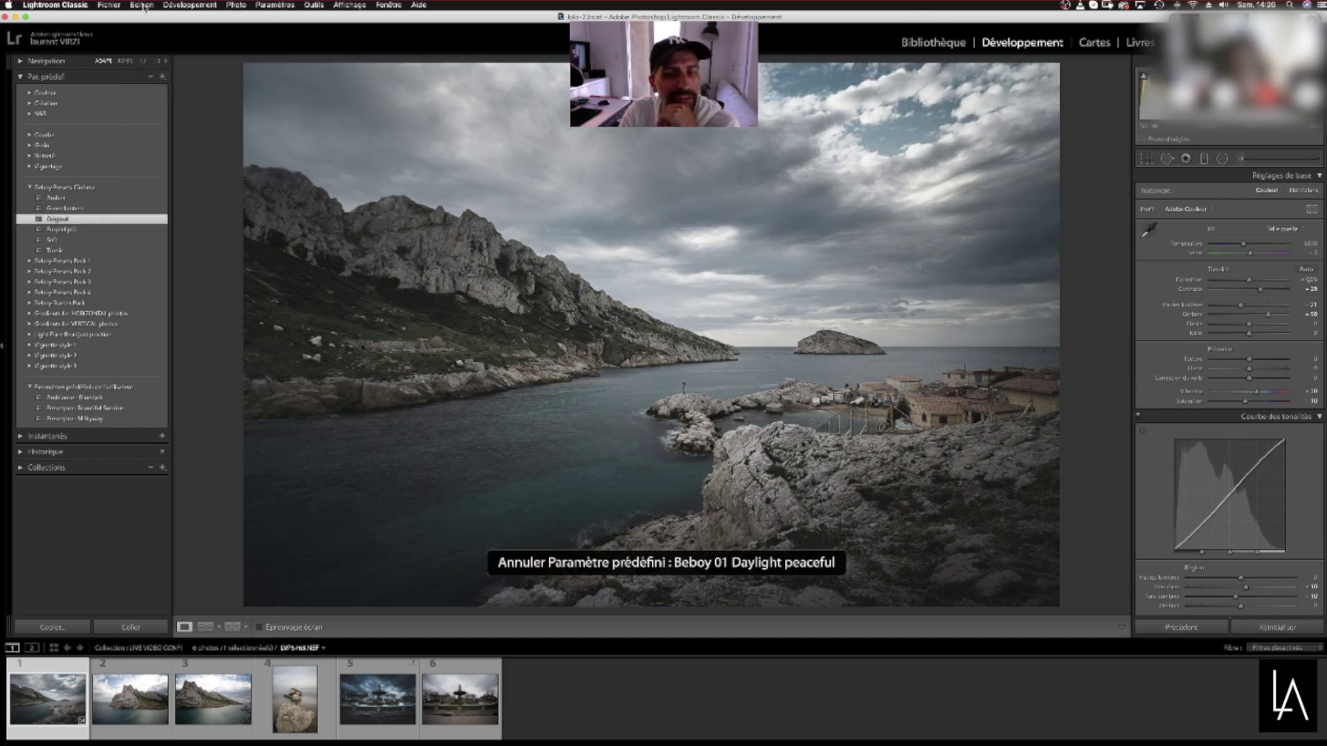
Undo the Original and Amber cinema presets to return to the photo's own tone curve edit
left_click(144, 6)
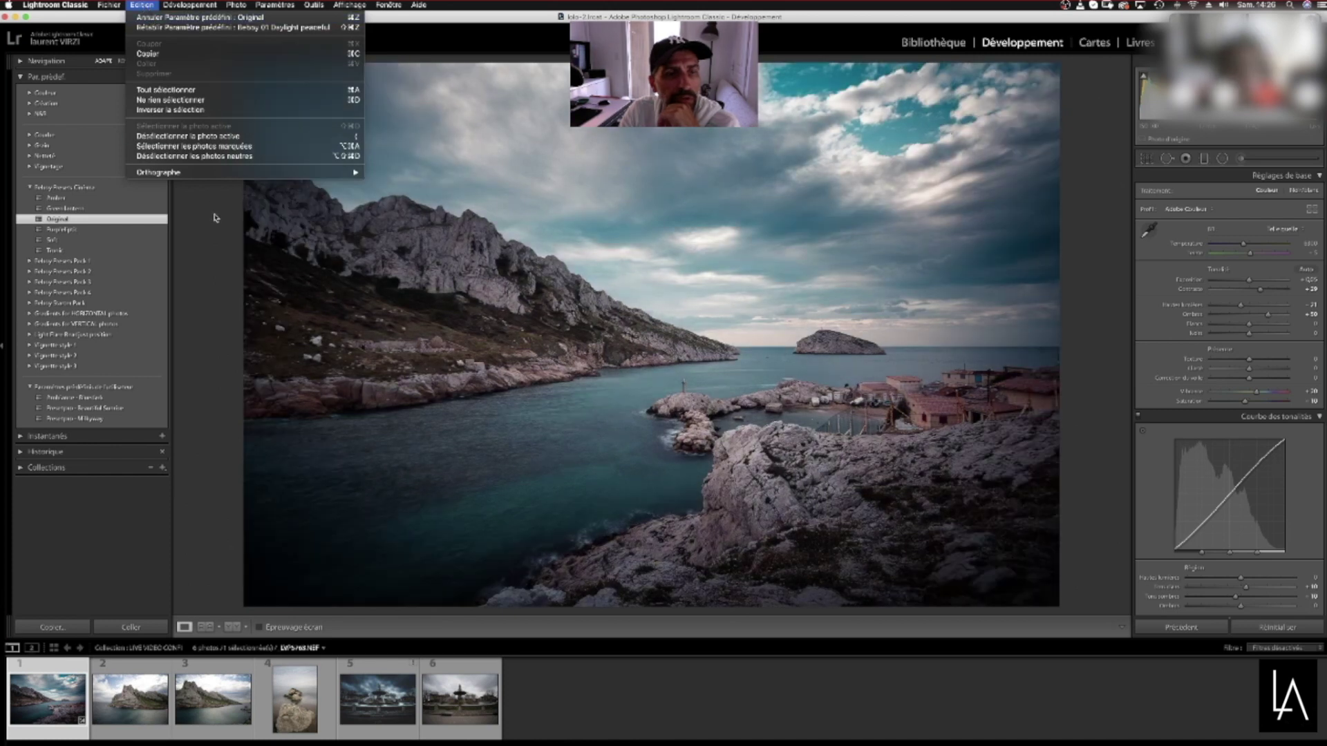
left_click(179, 18)
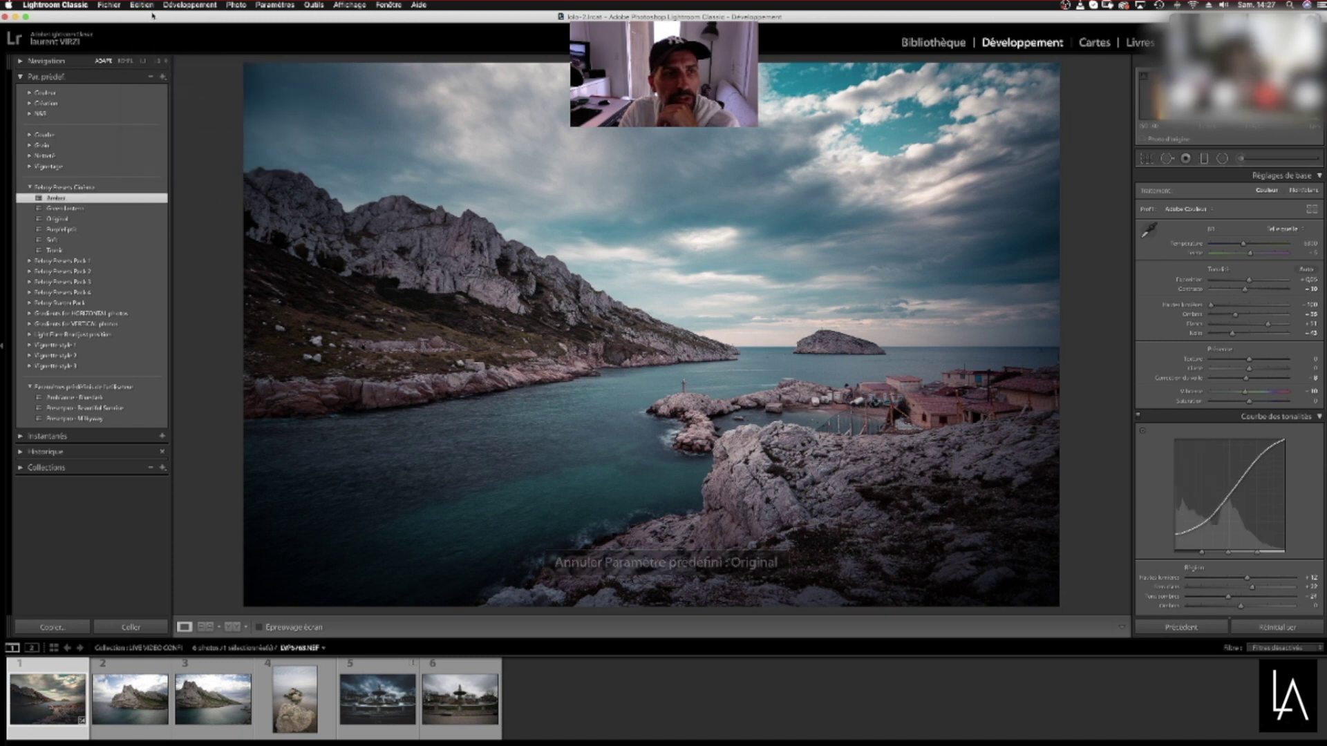
left_click(142, 5)
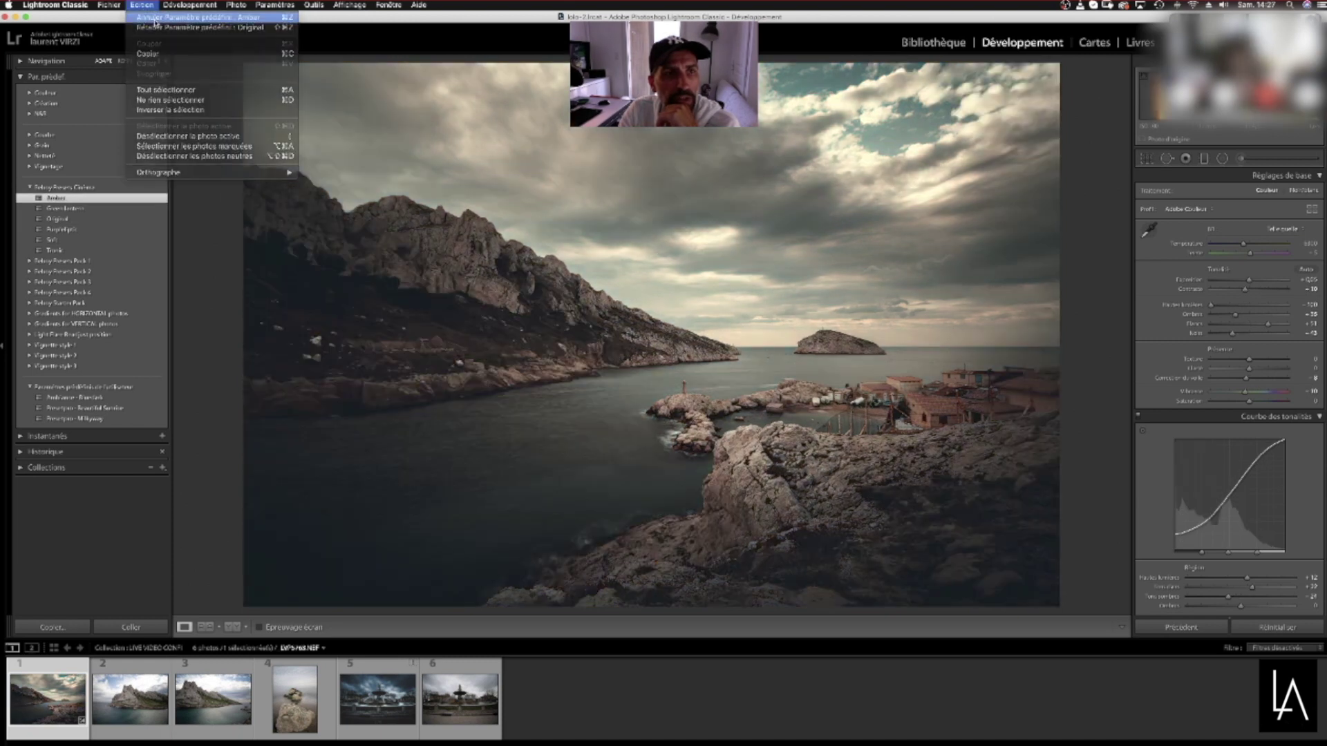
left_click(156, 20)
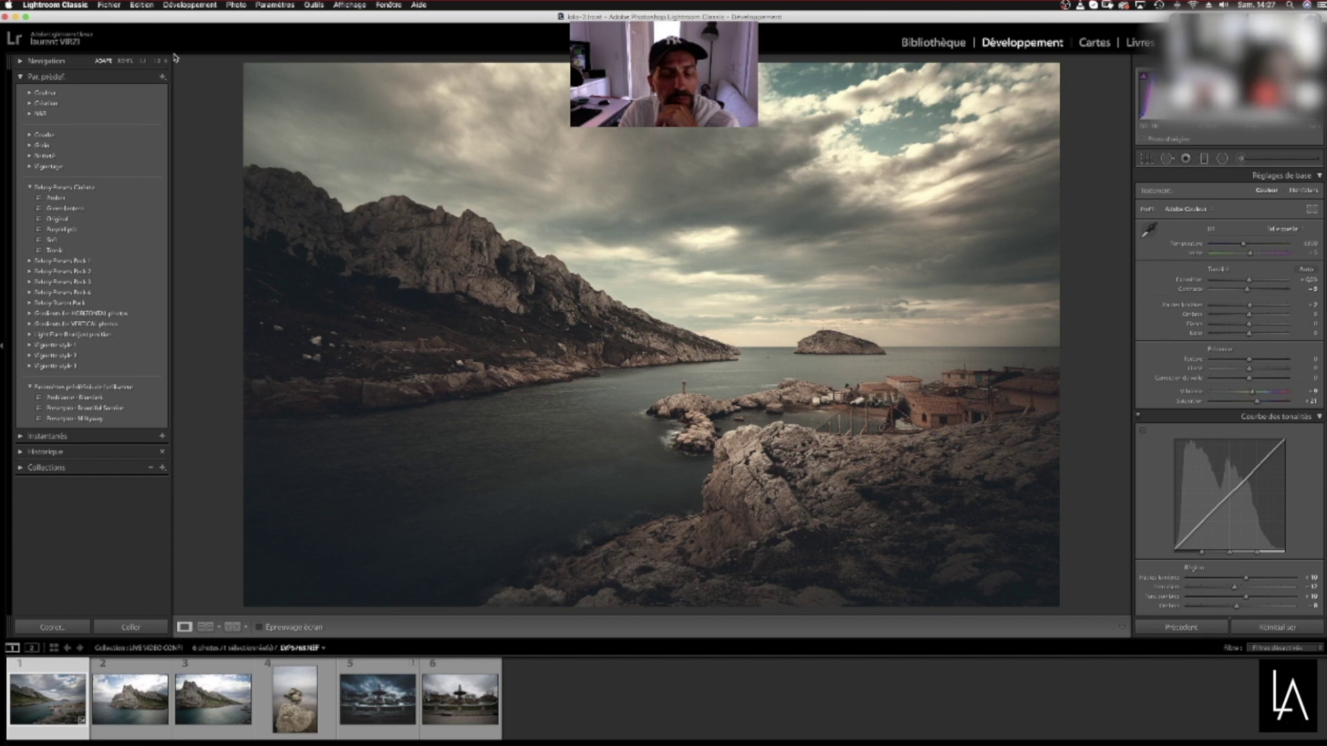
left_click(143, 6)
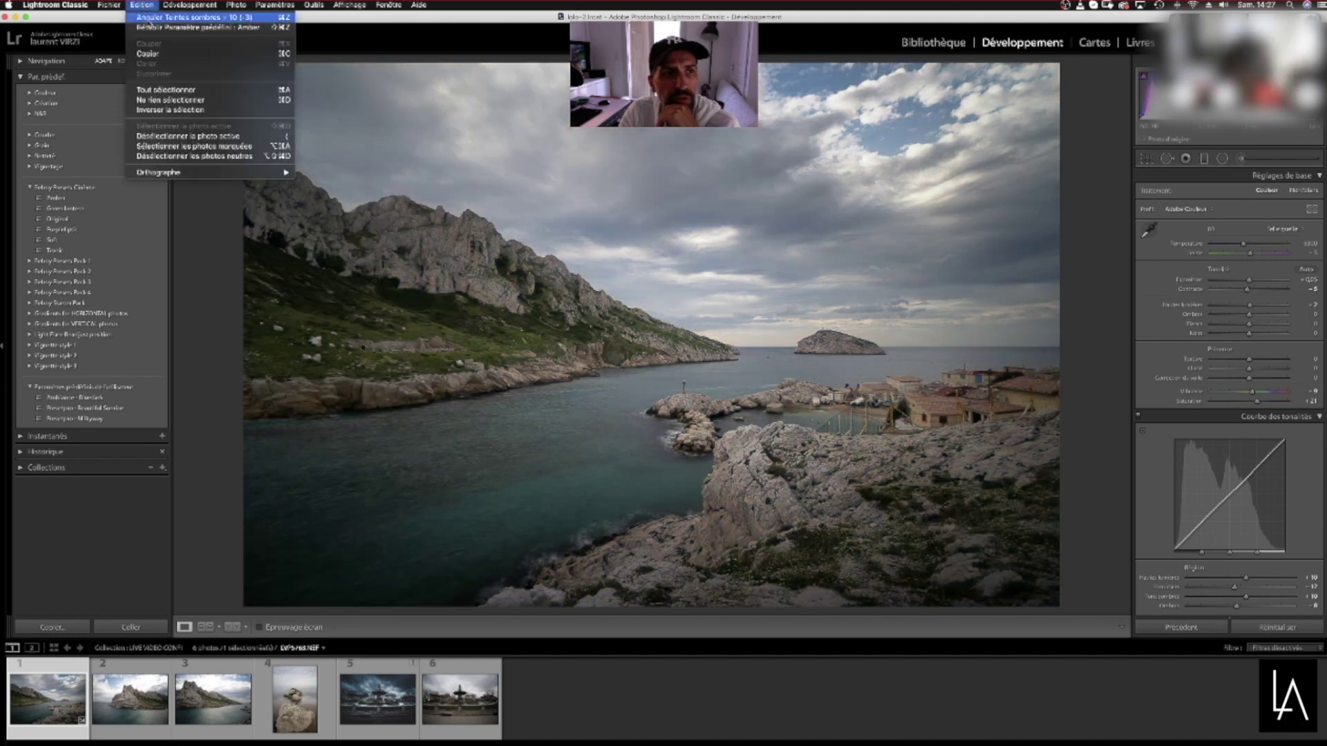
left_click(145, 5)
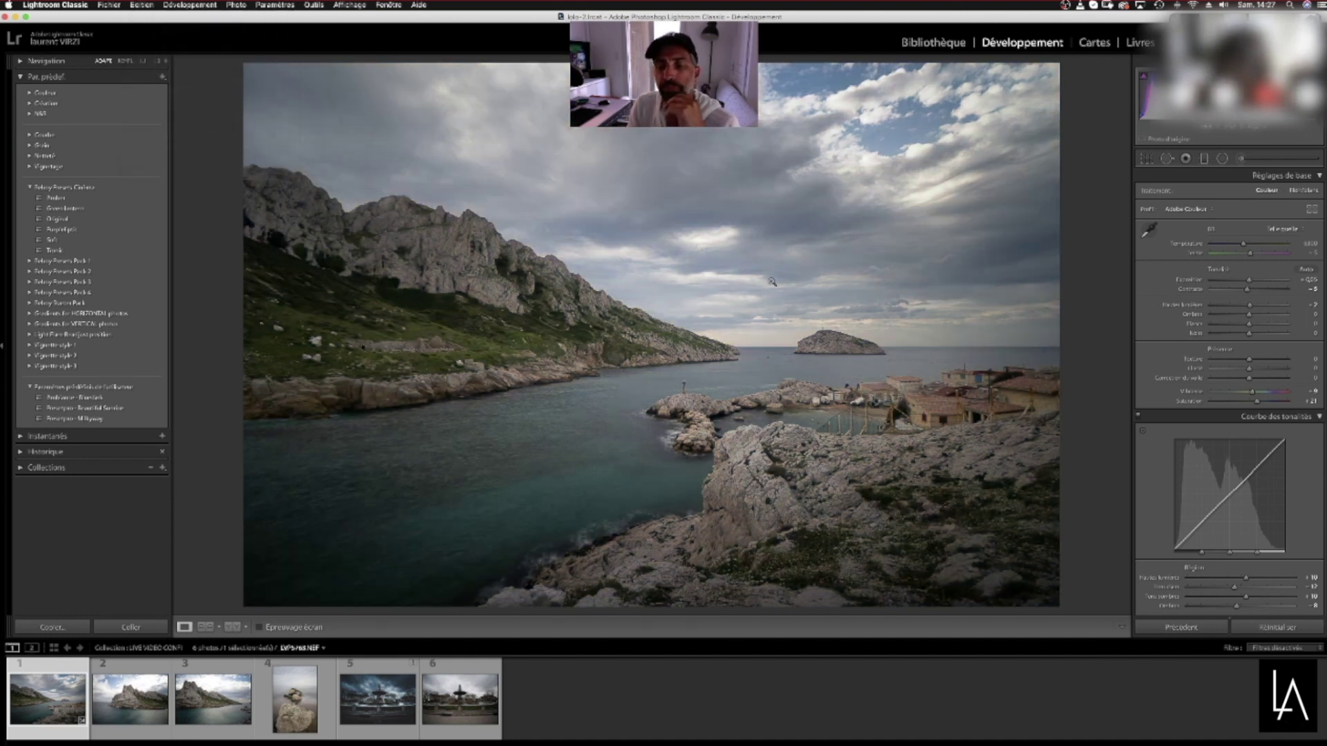
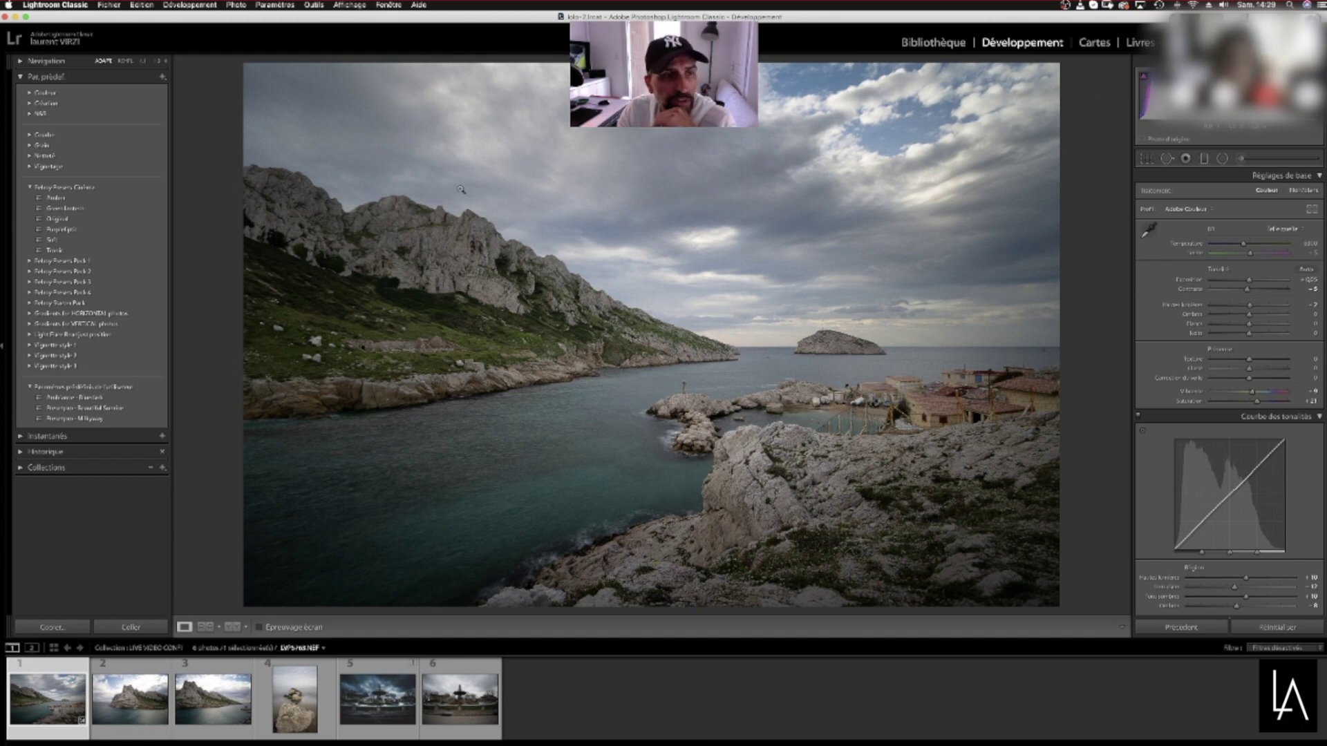
Export the retouched photo to the RETOUCH subfolder inside the original photo's folder
left_click(108, 6)
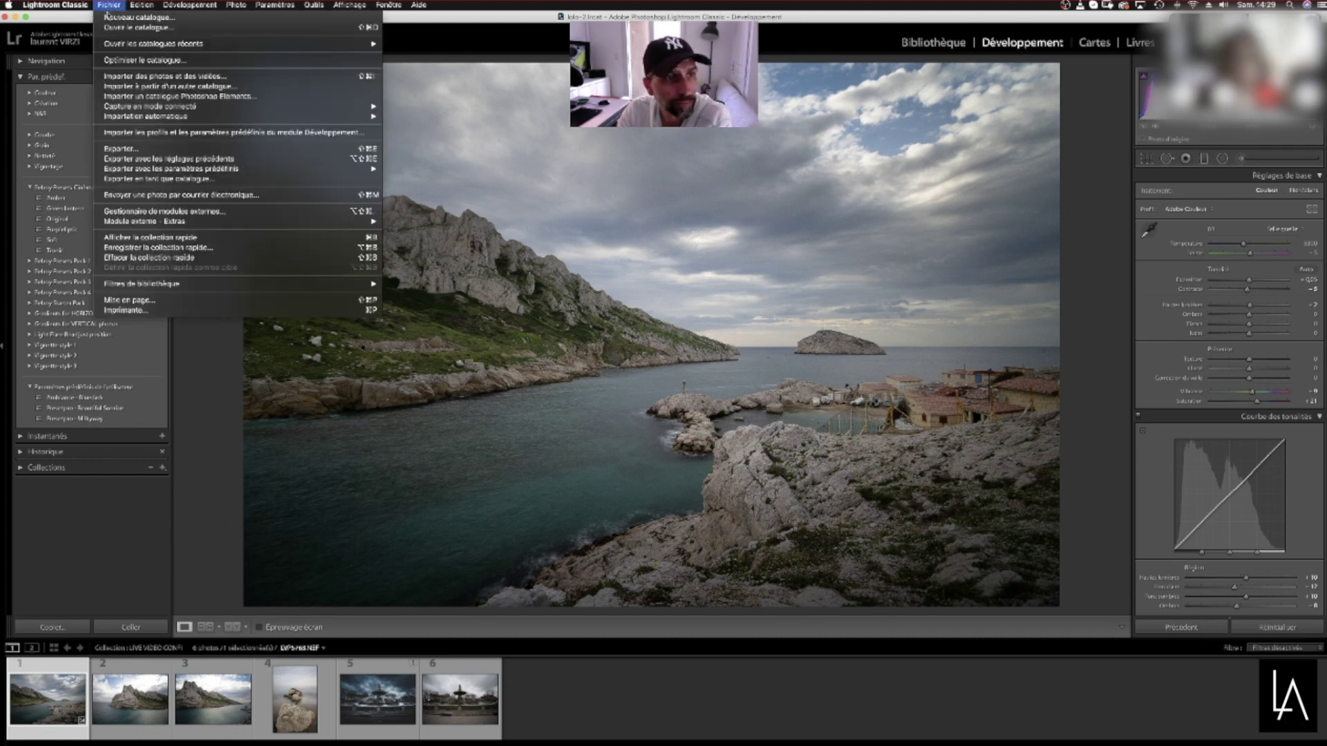
left_click(135, 150)
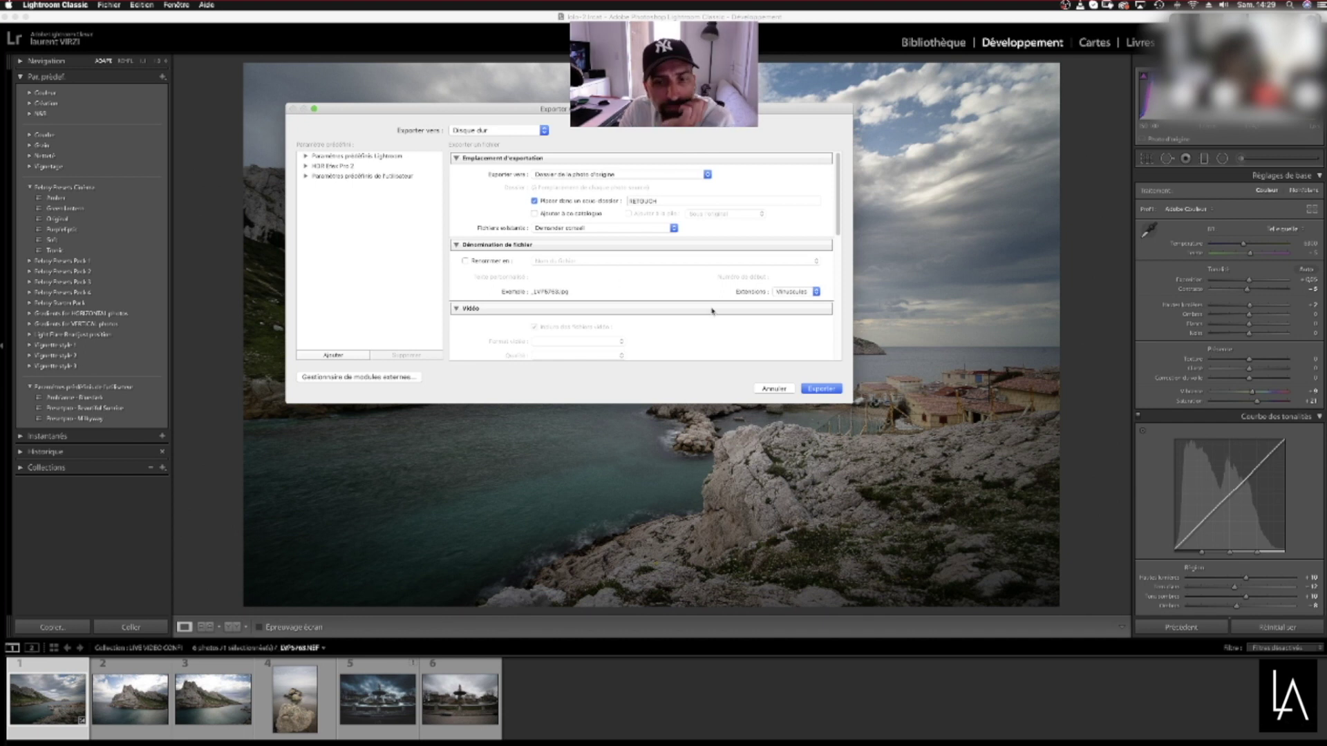
left_click(820, 389)
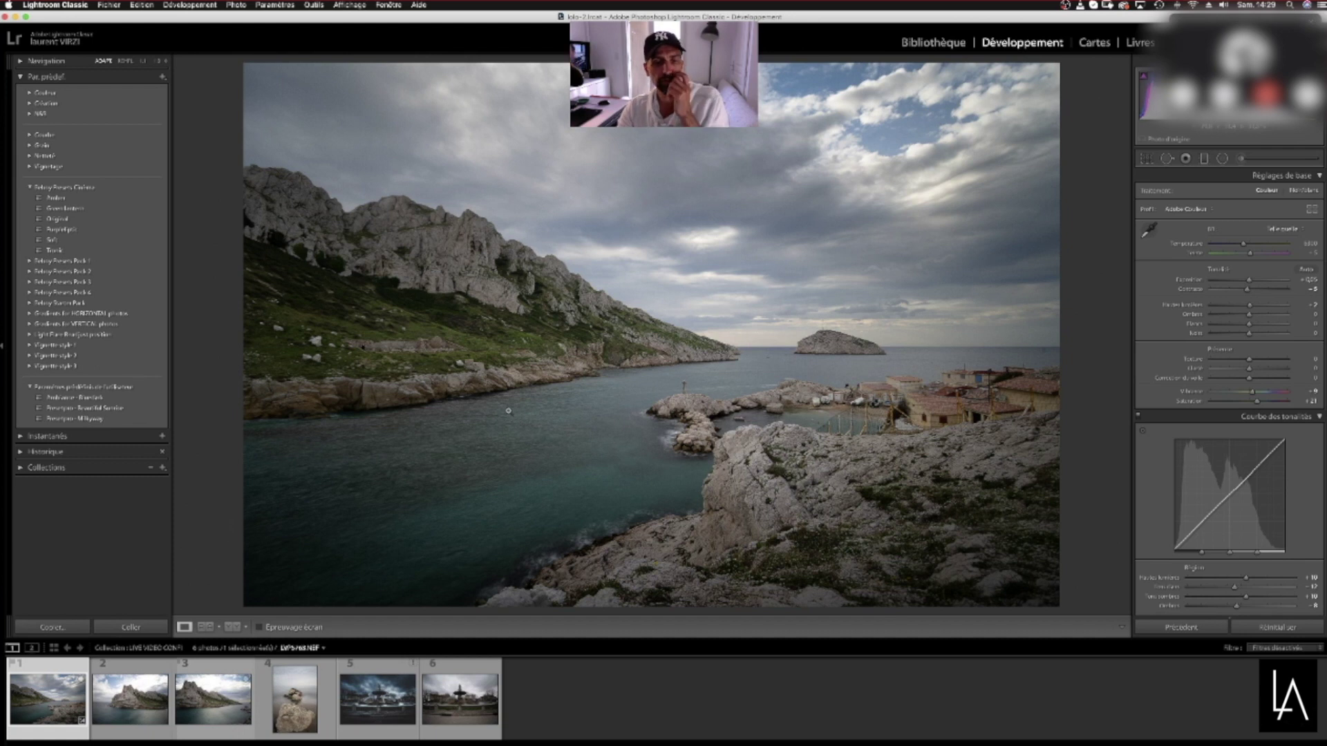
Copy all available develop settings from the first coastal photo
left_click(574, 686)
left_click(55, 679)
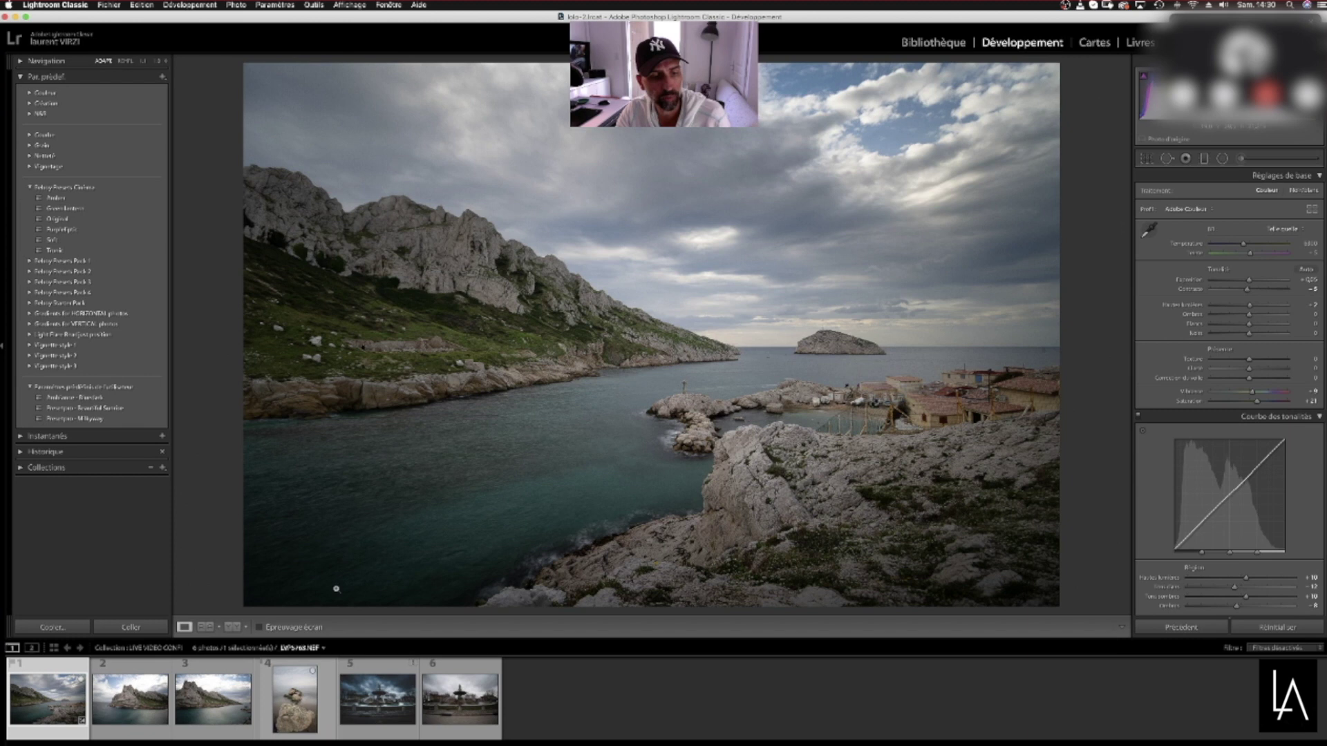
left_click(59, 628)
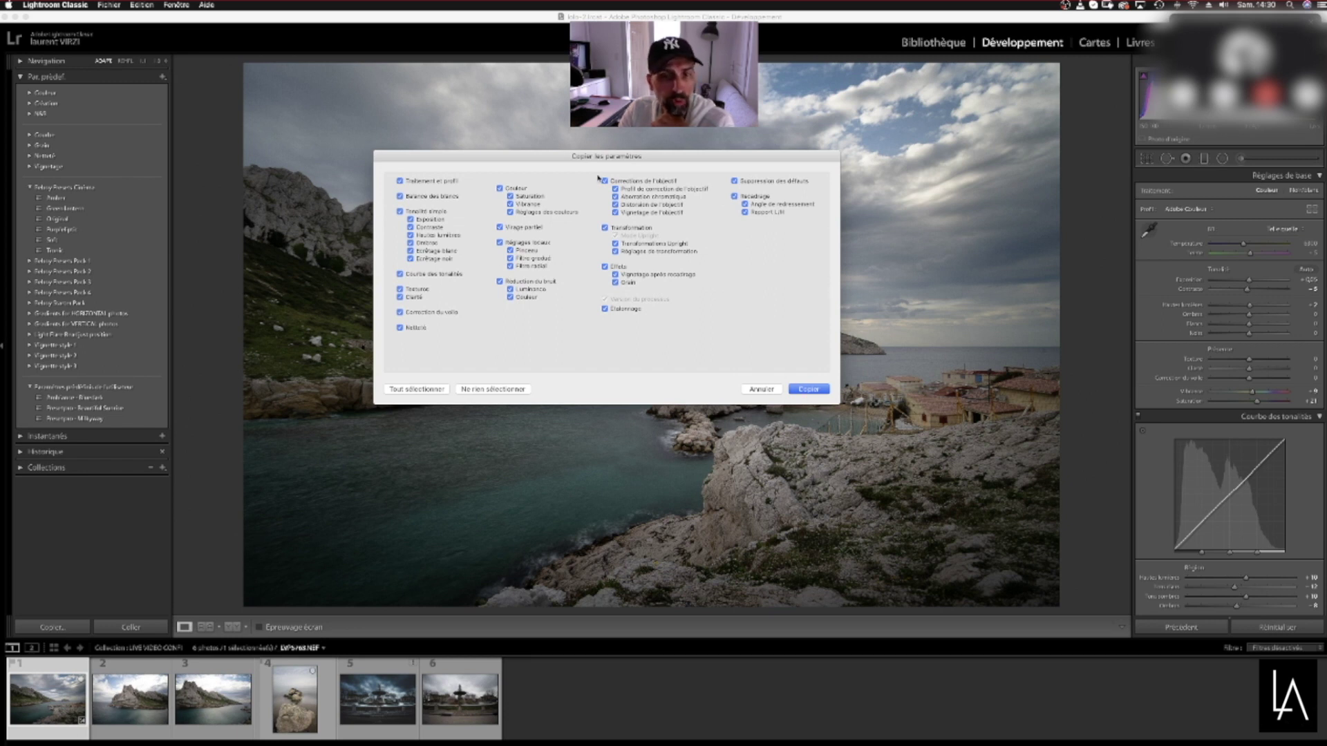
left_click(809, 390)
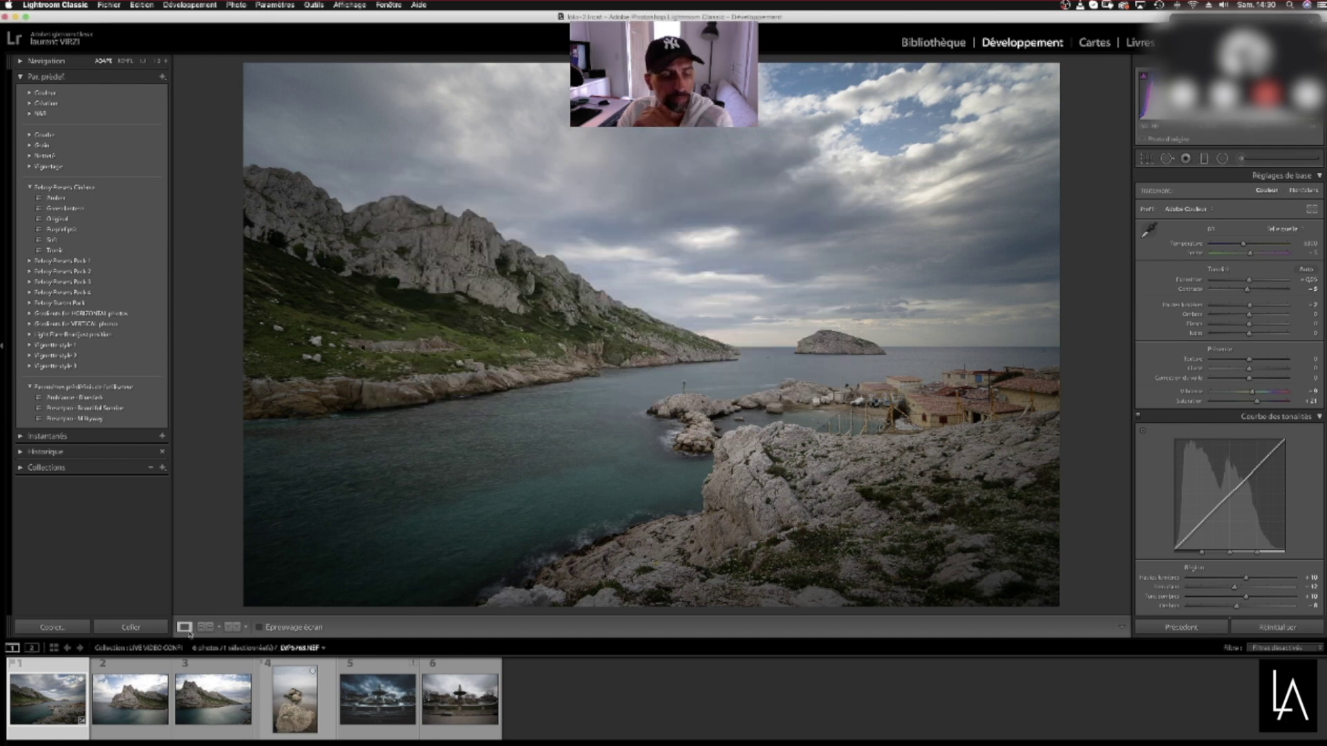
Select the second and third photos together and paste the copied develop settings
left_click(129, 700)
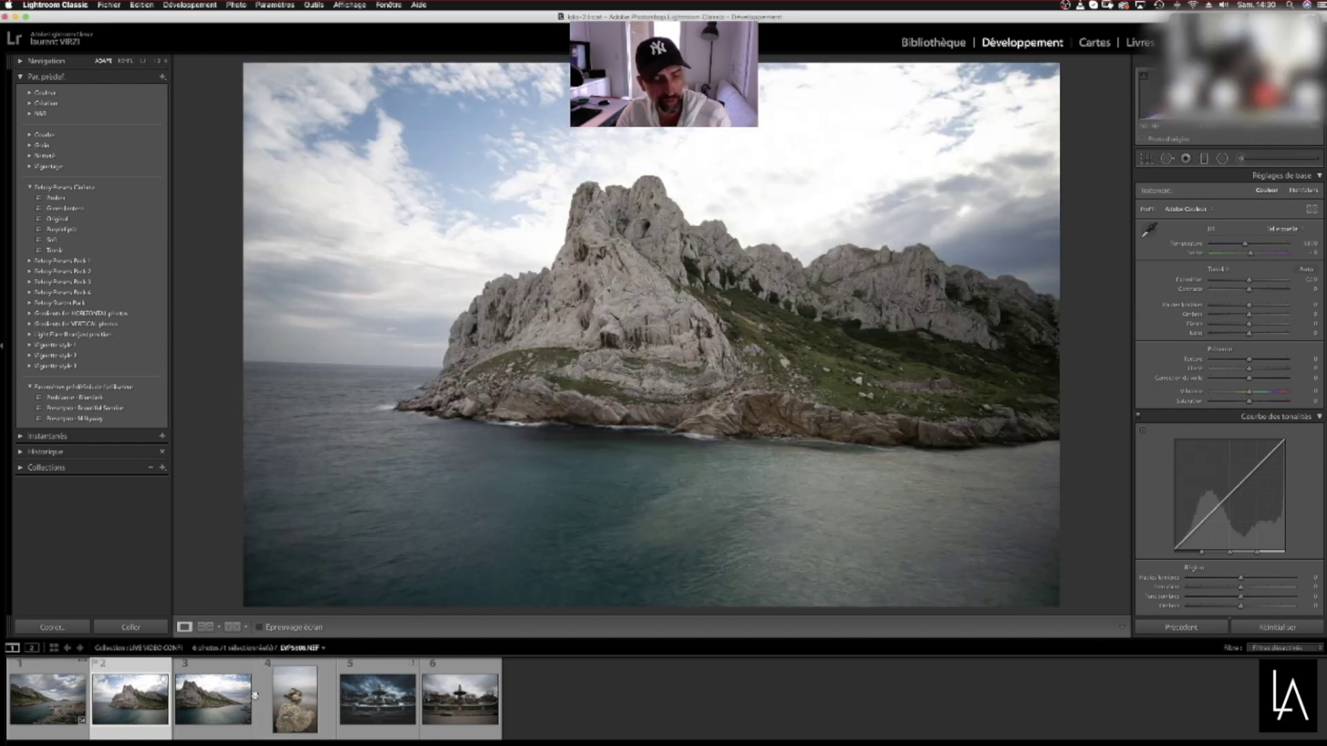
left_click(206, 705, "shift")
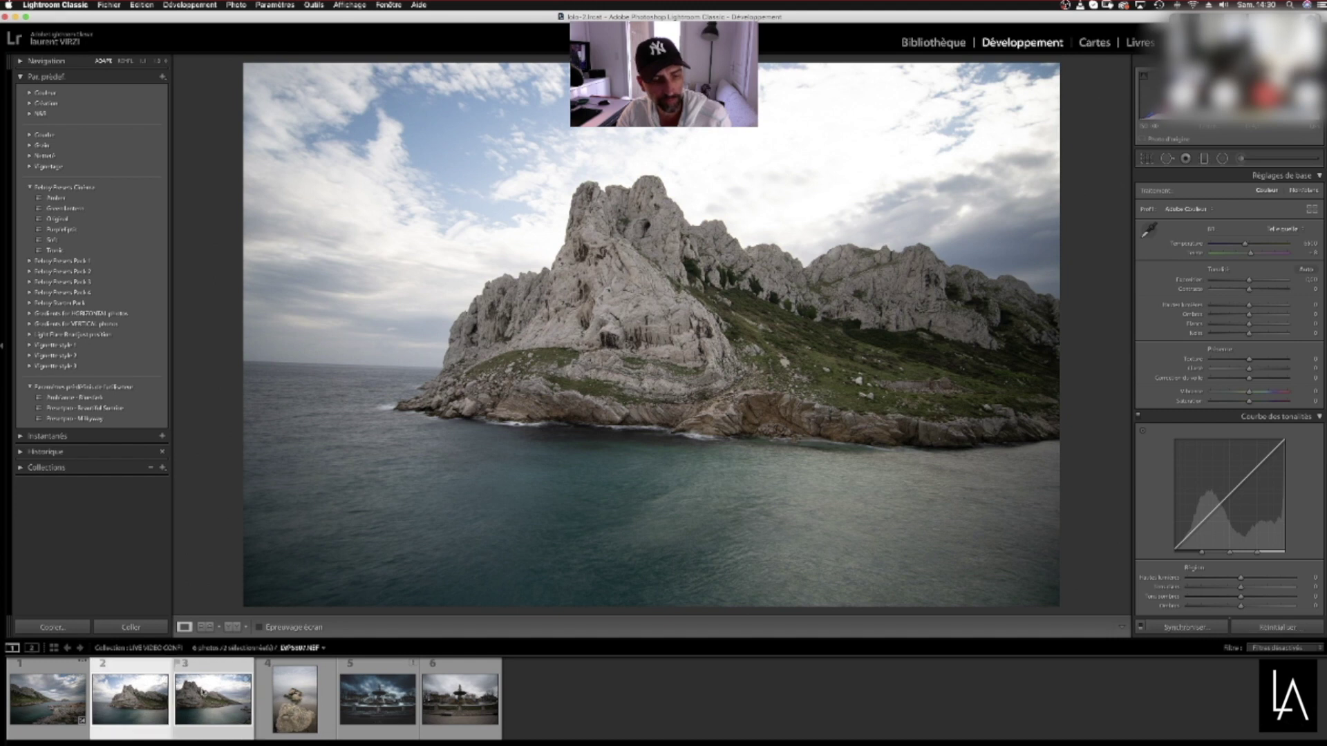
left_click(143, 627)
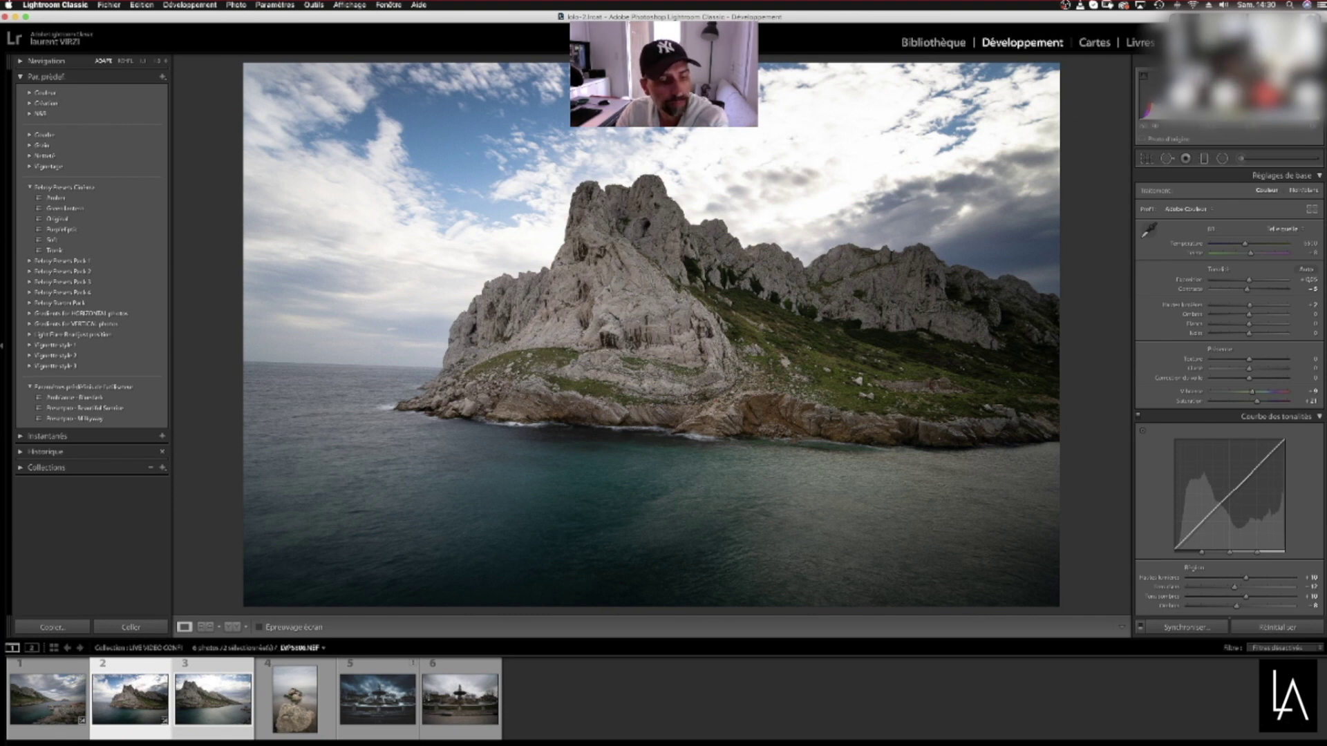
On the second photo, tilt the sky's graduated filter upward to the right and move it over the clouds beside the peak
left_click(59, 703)
left_click(153, 695)
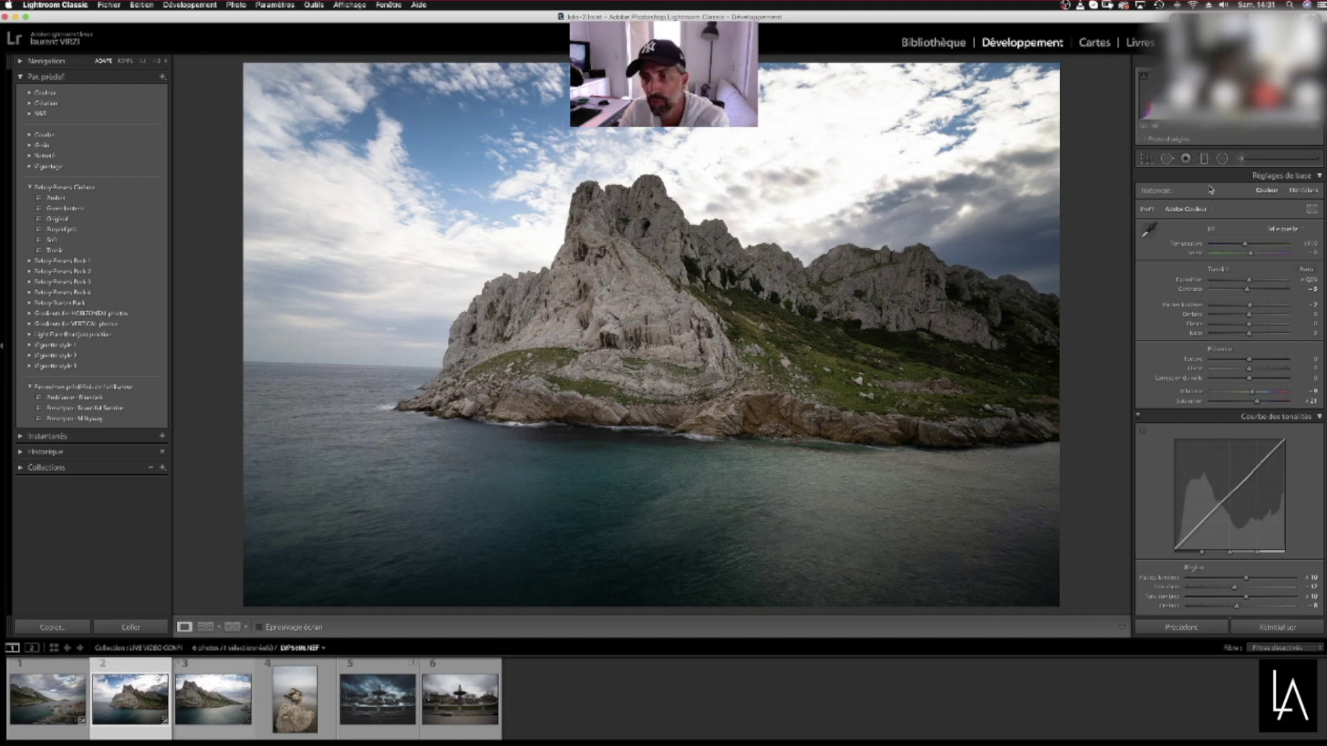
key("m")
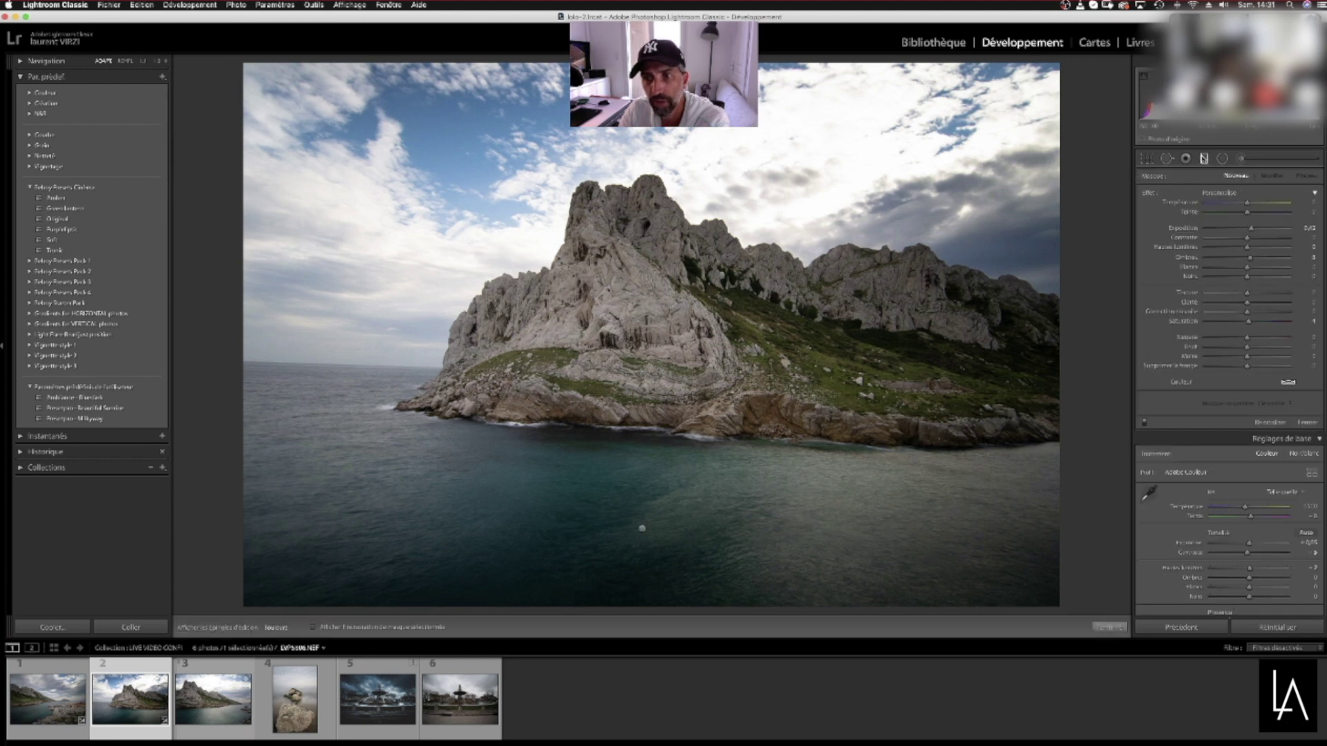
left_click_drag(720, 277, 729, 290)
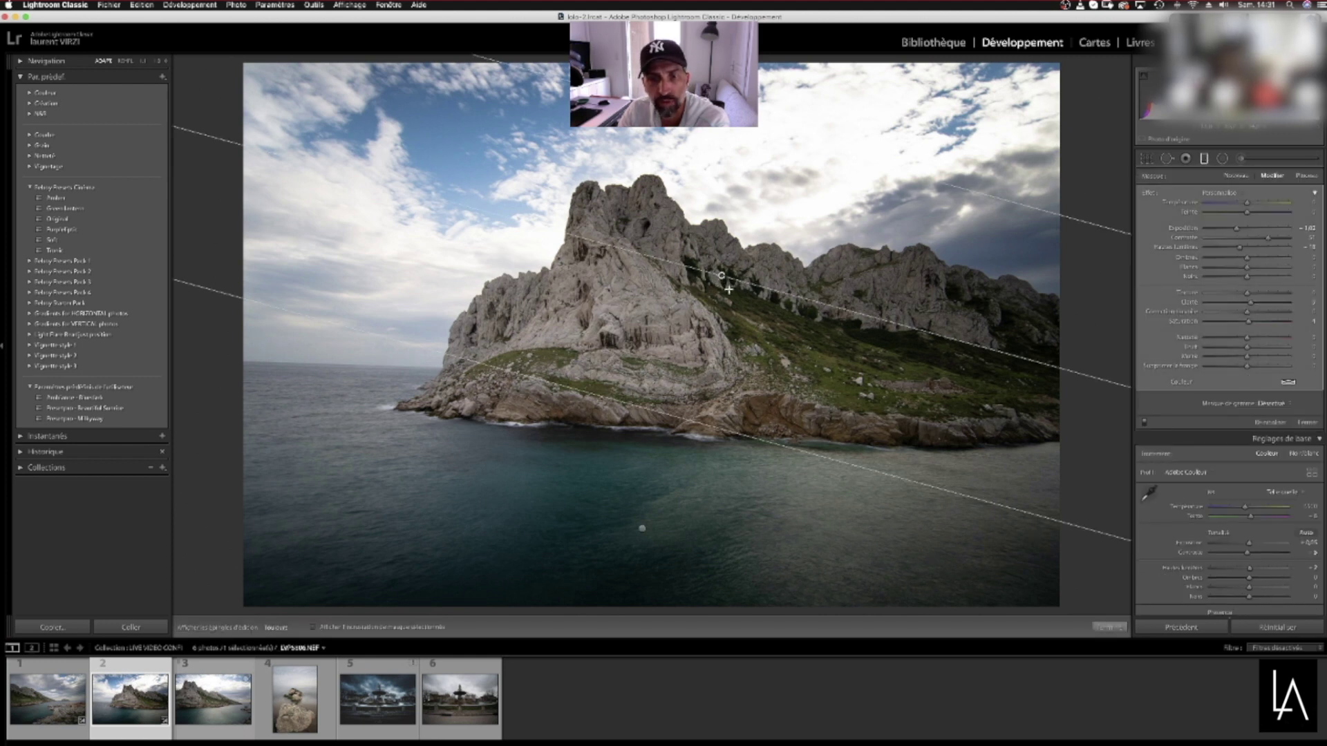
left_click_drag(839, 307, 898, 299)
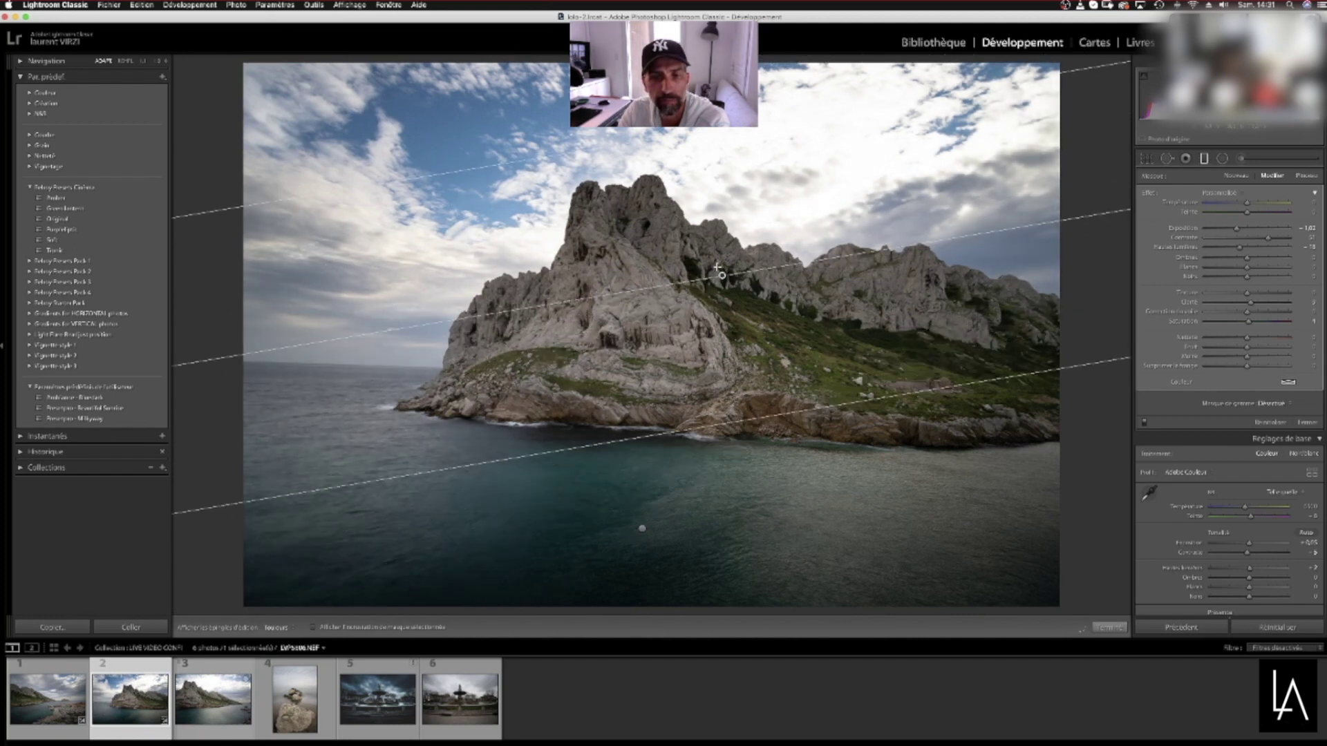
left_click_drag(723, 276, 505, 238)
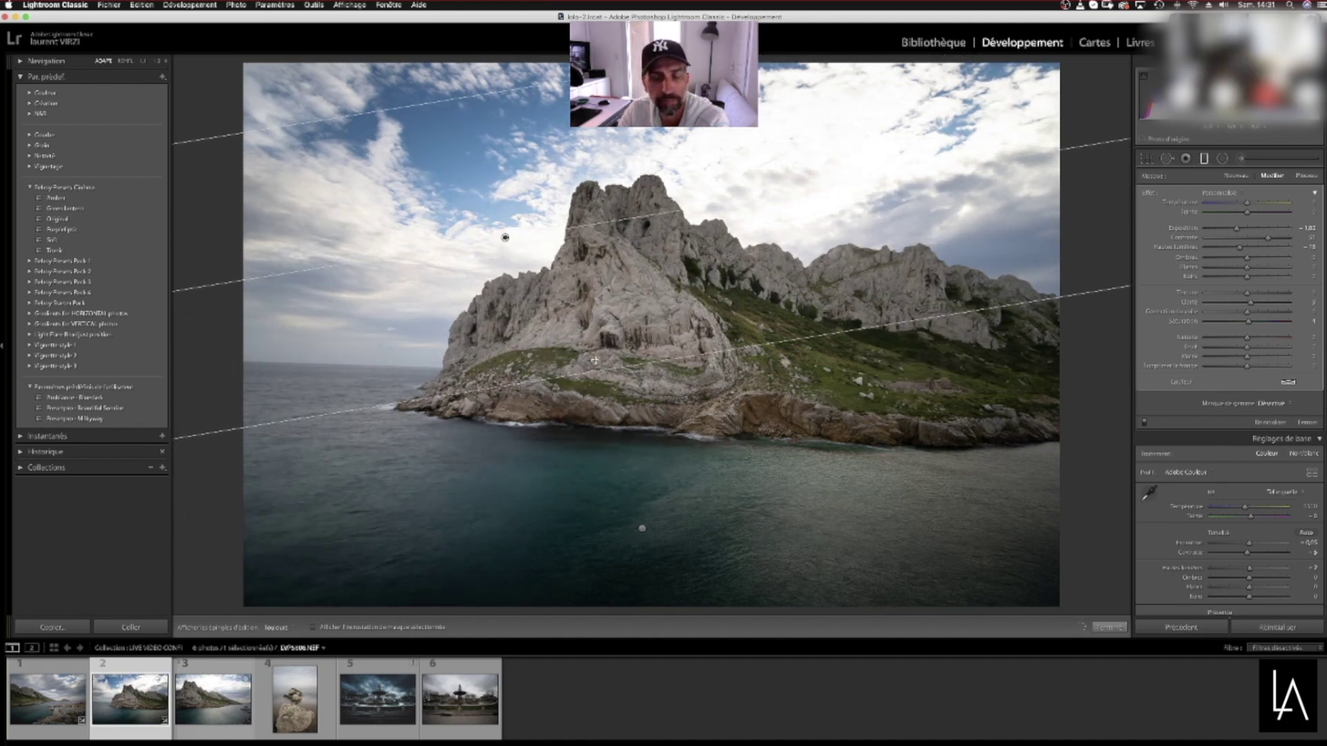
Move the sea's graduated filter lower and farther left on the second photo, then finish filter editing
left_click(642, 529)
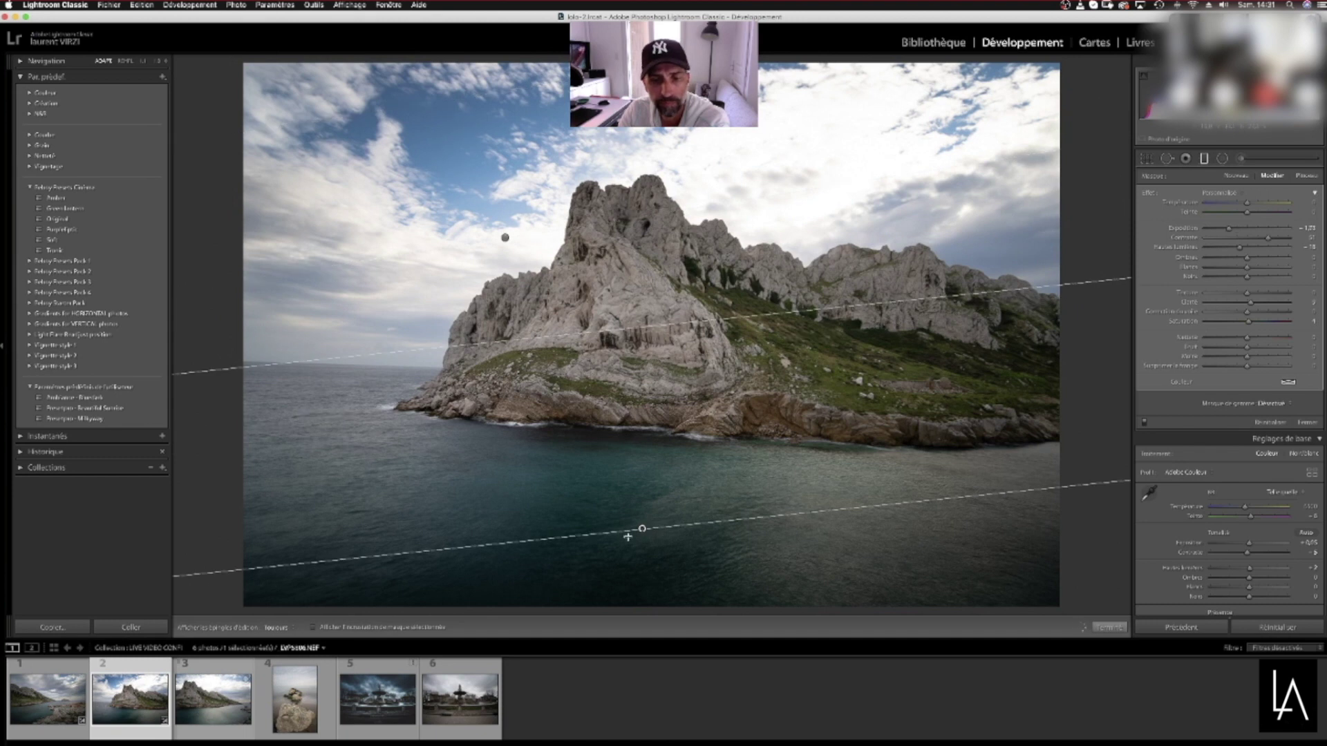
left_click_drag(642, 529, 524, 557)
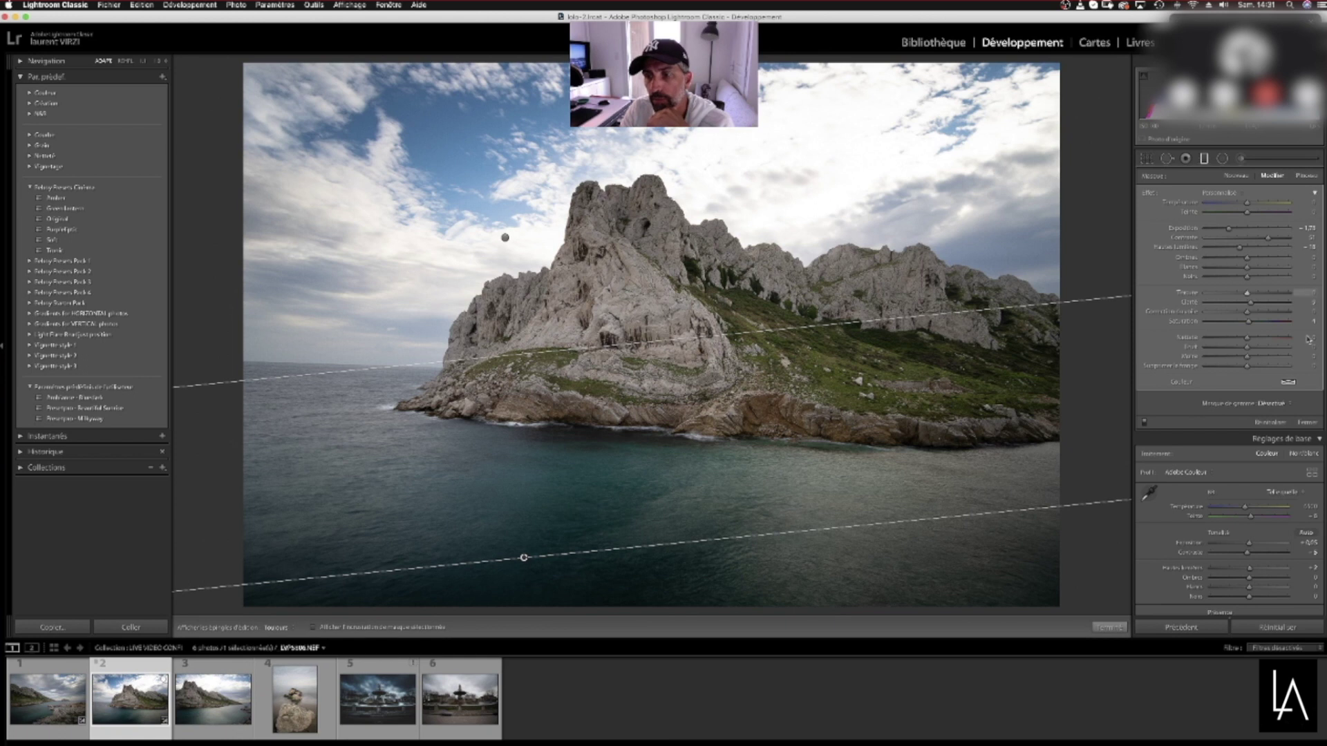
left_click(1307, 424)
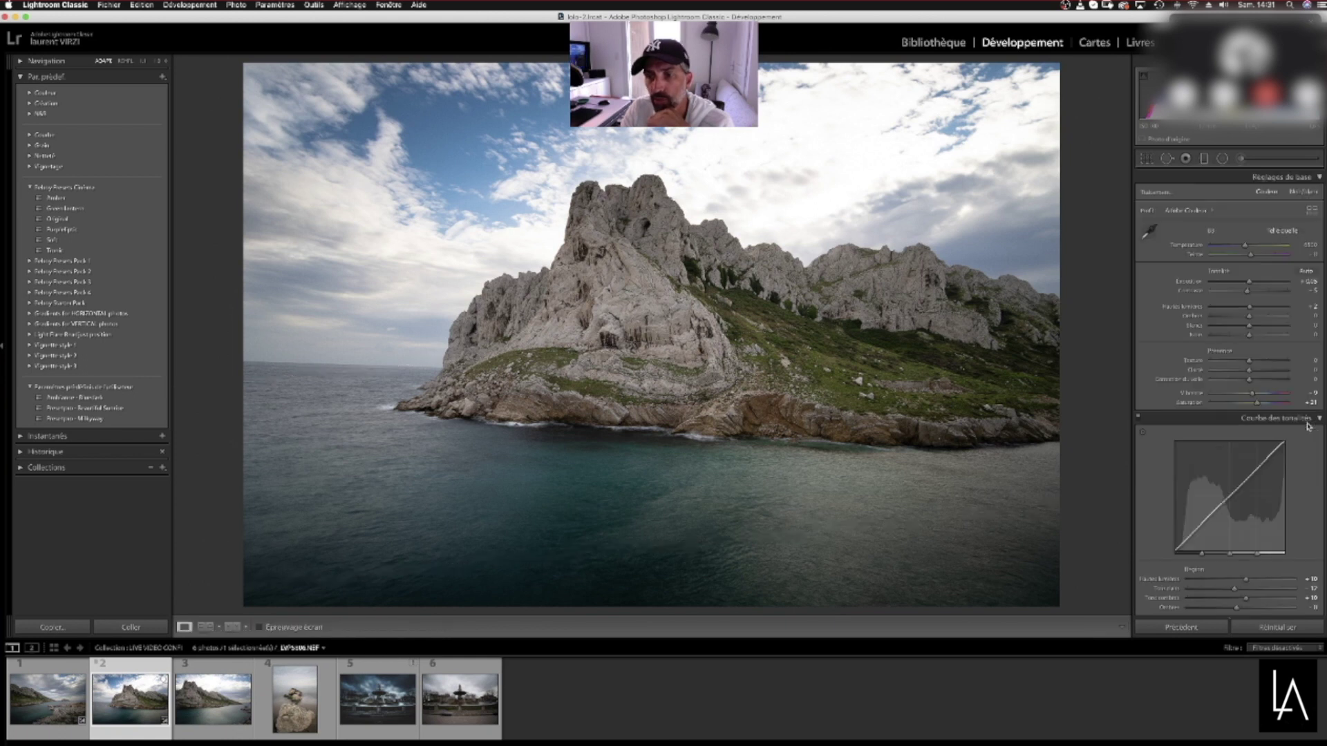
Select the first coastal photo and review its copyable develop settings without copying them
left_click(56, 702)
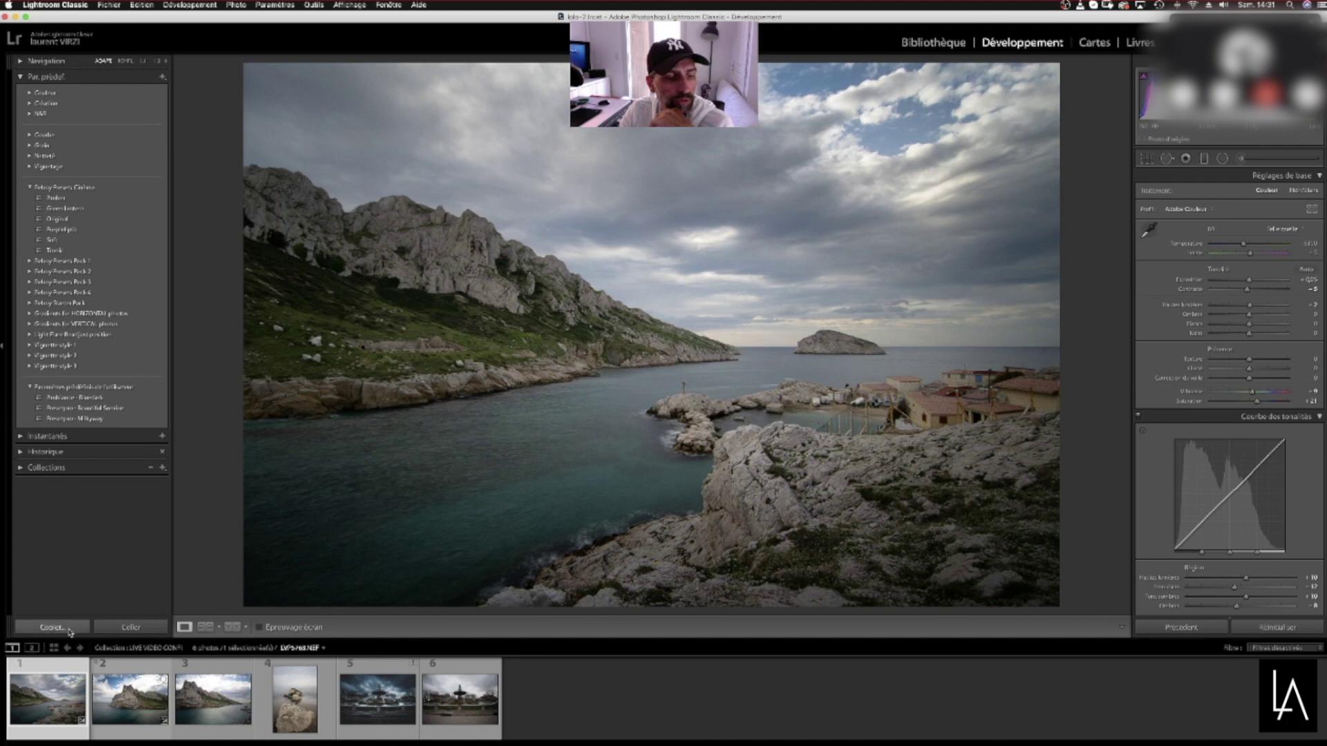
left_click(52, 627)
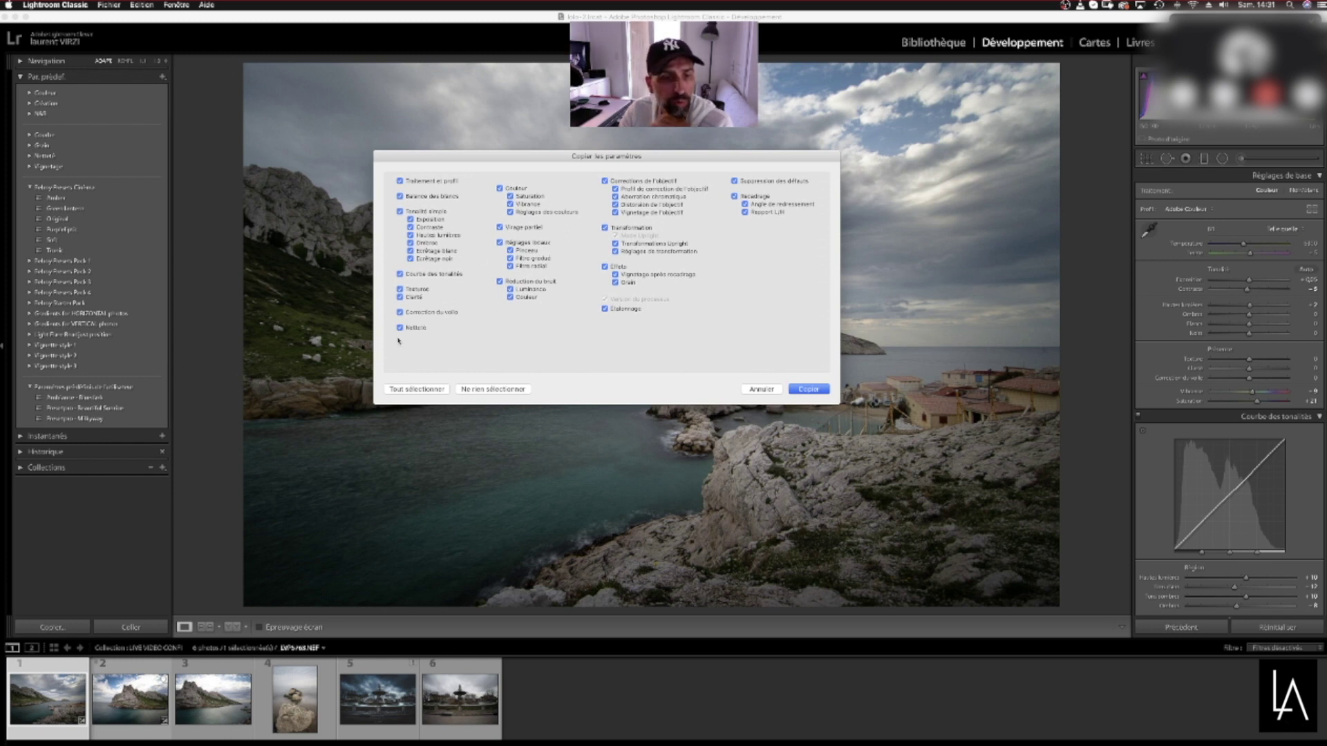
left_click(399, 289)
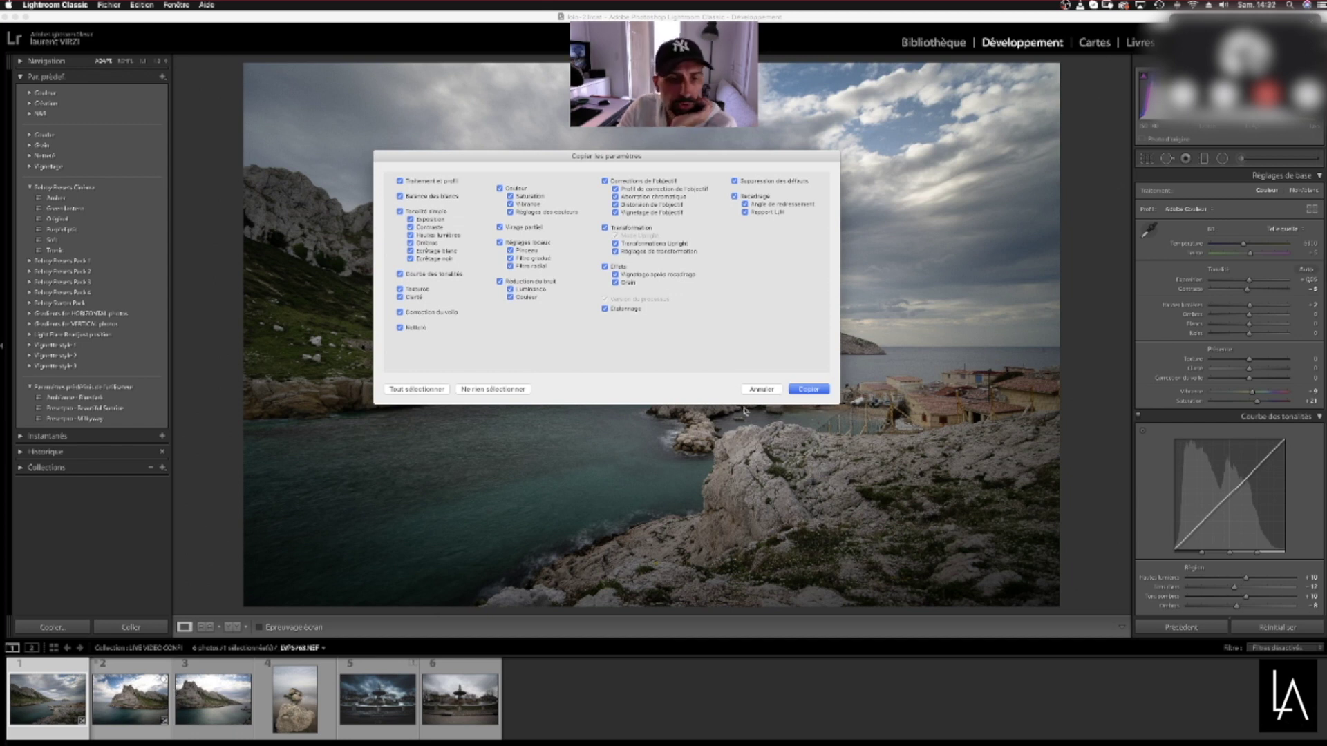
left_click(761, 391)
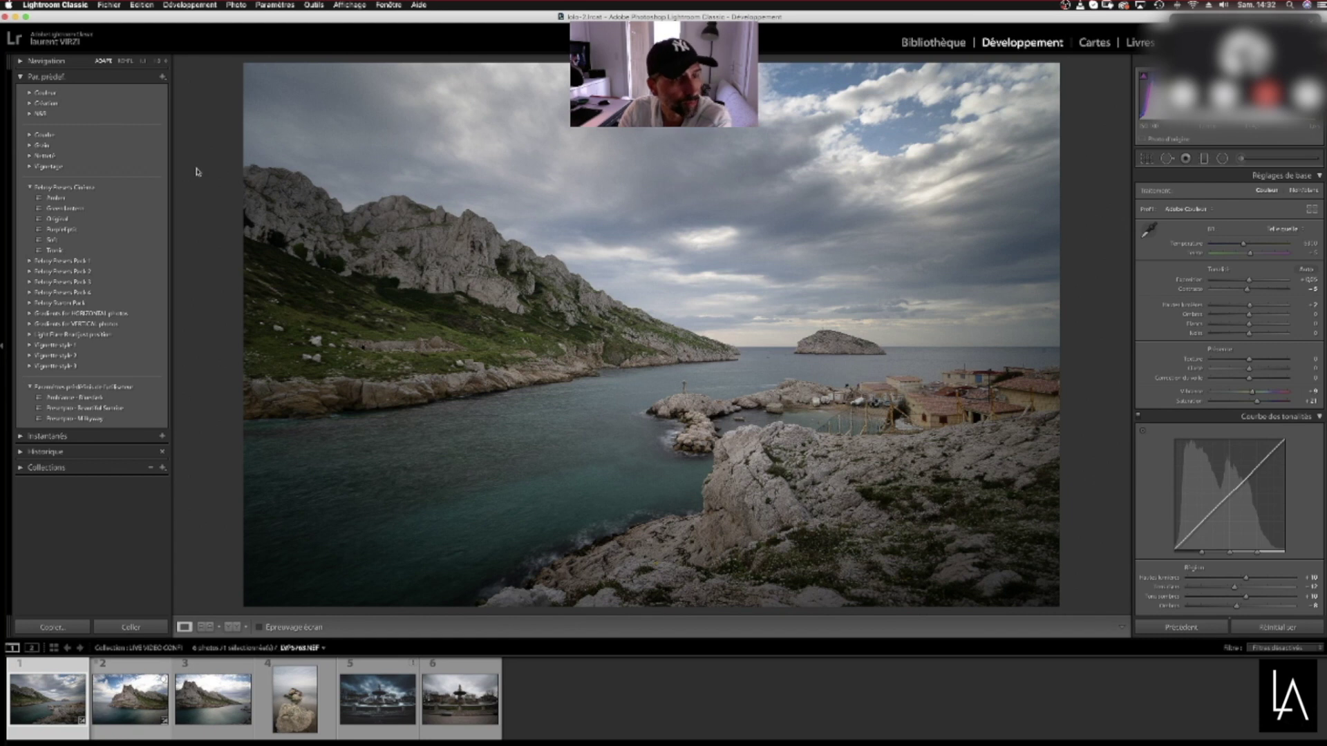
Open the first coastal photo from Lightroom in Adobe Photoshop 2020, preserving its embedded color profile
left_click(236, 6)
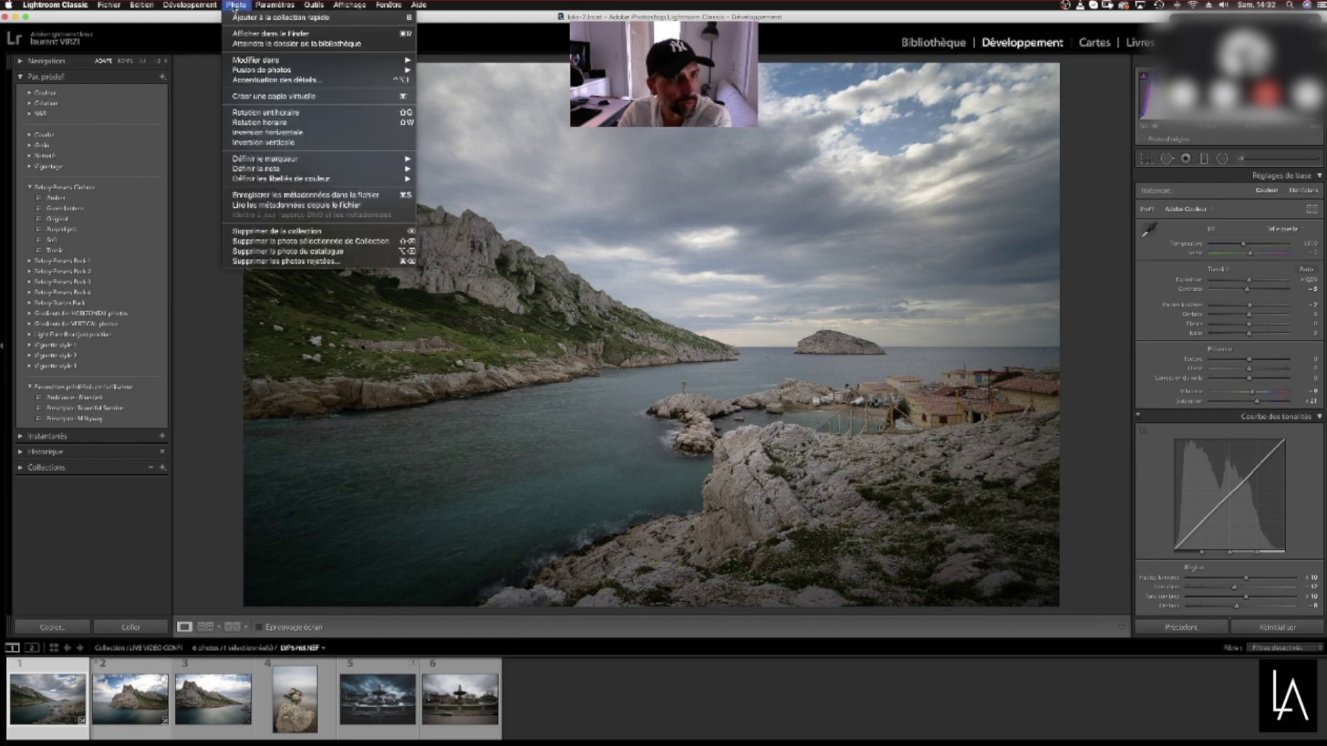
mouse_move(276, 61)
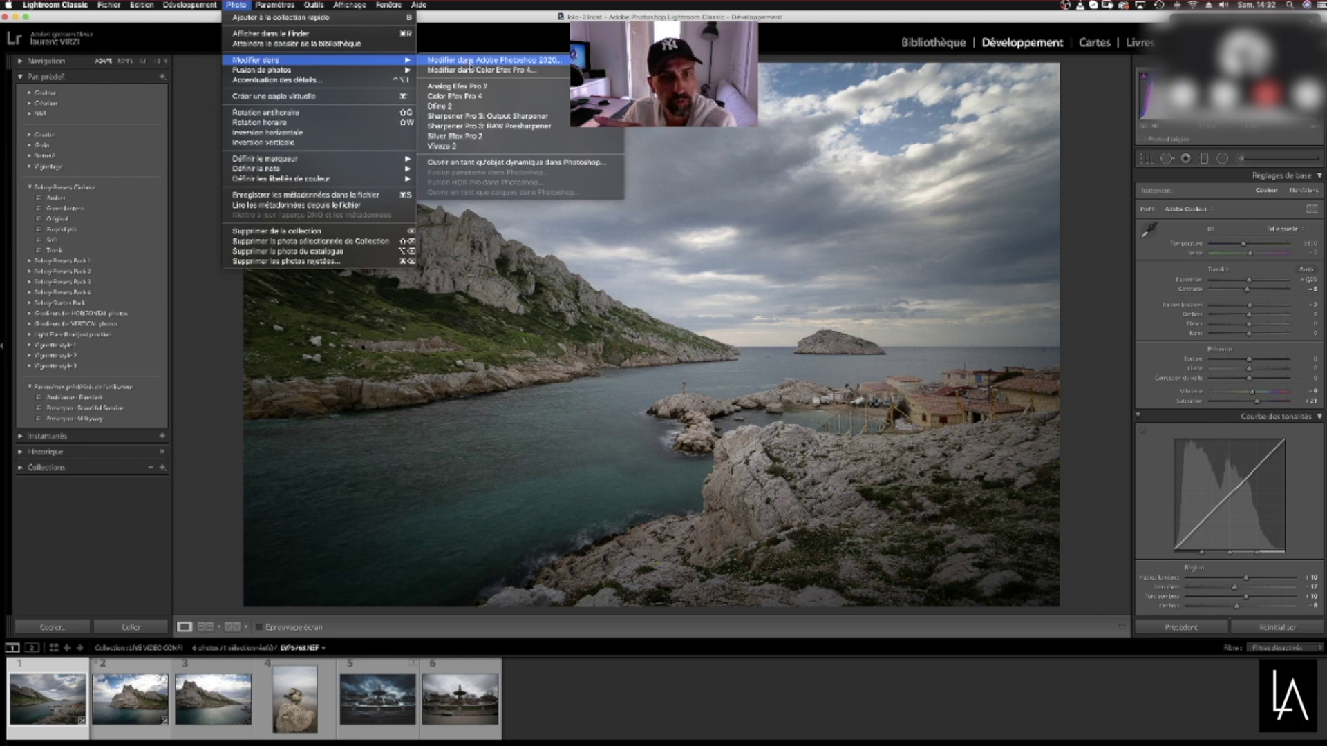
left_click(473, 62)
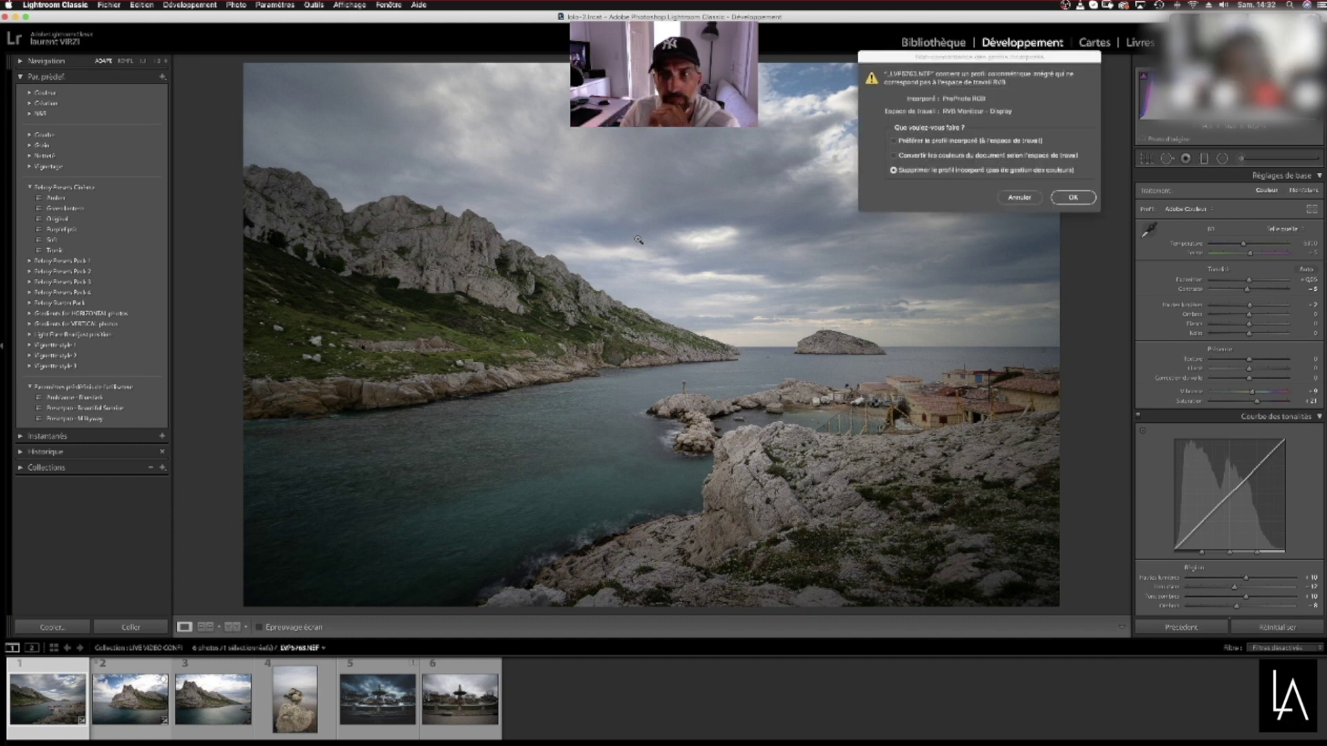
left_click(894, 140)
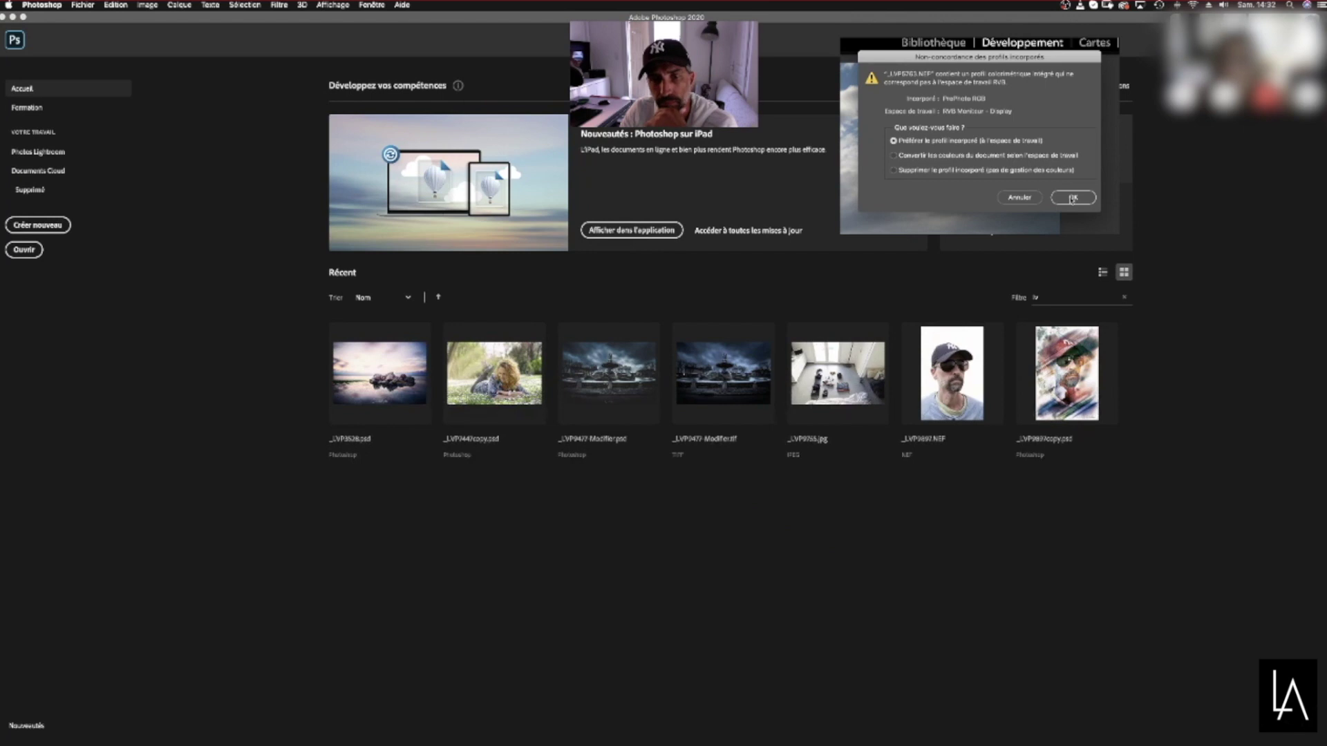
left_click(1073, 199)
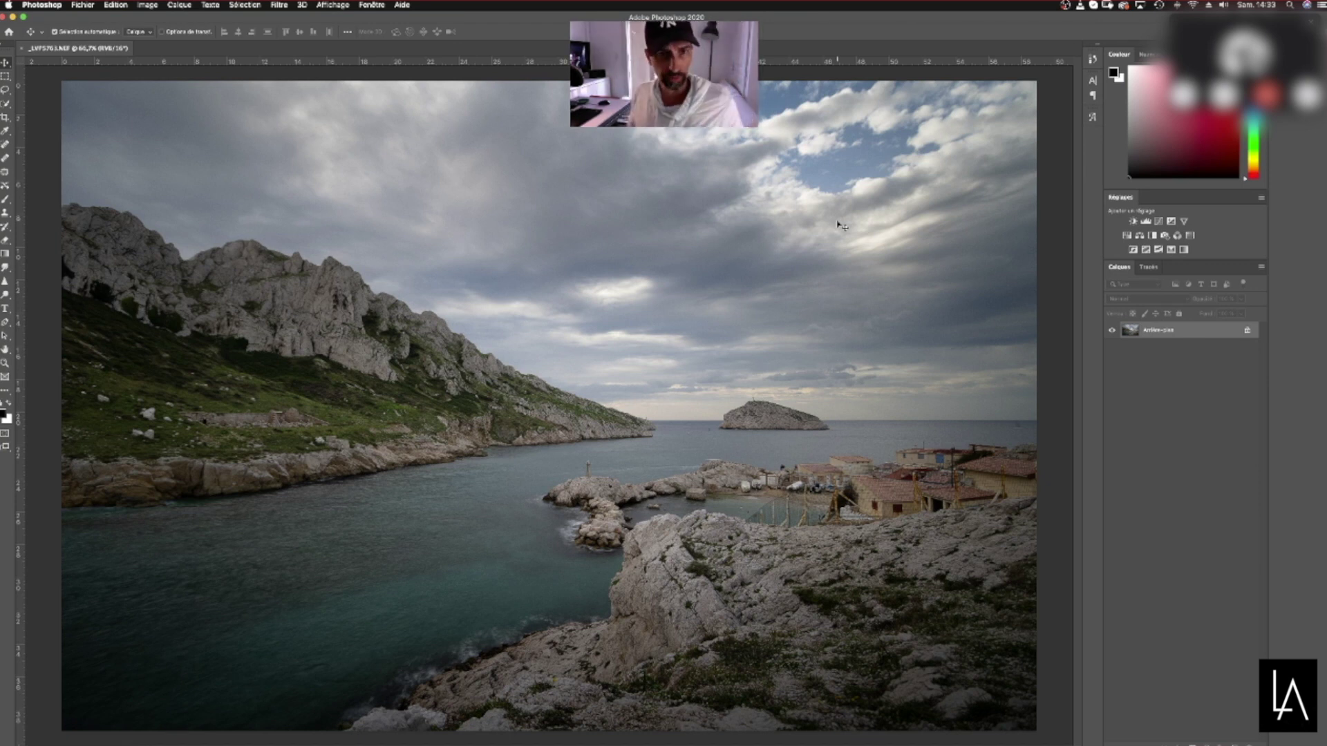
Convert the photo's locked background into a regular layer, then briefly reveal Lightroom behind the Photoshop window and restore the window
double_click(1187, 338)
left_click(777, 347)
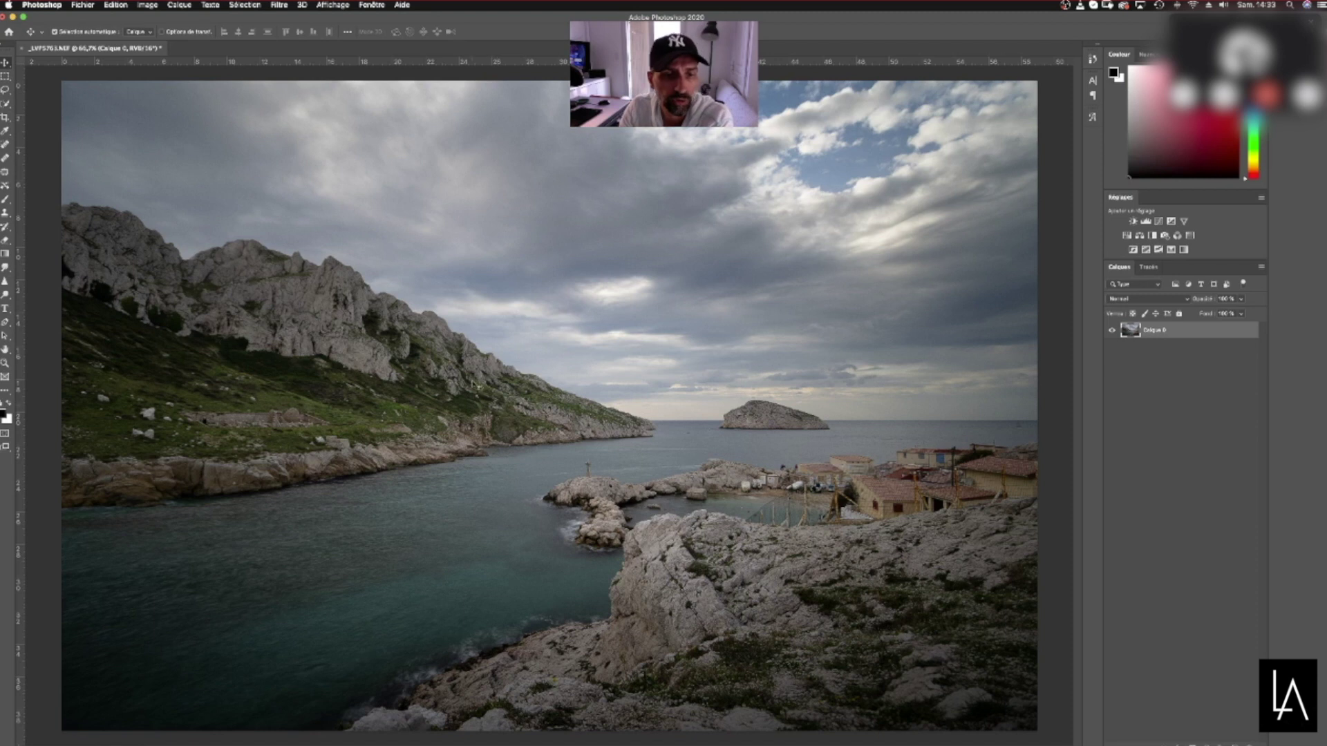
left_click_drag(551, 17, 1002, 461)
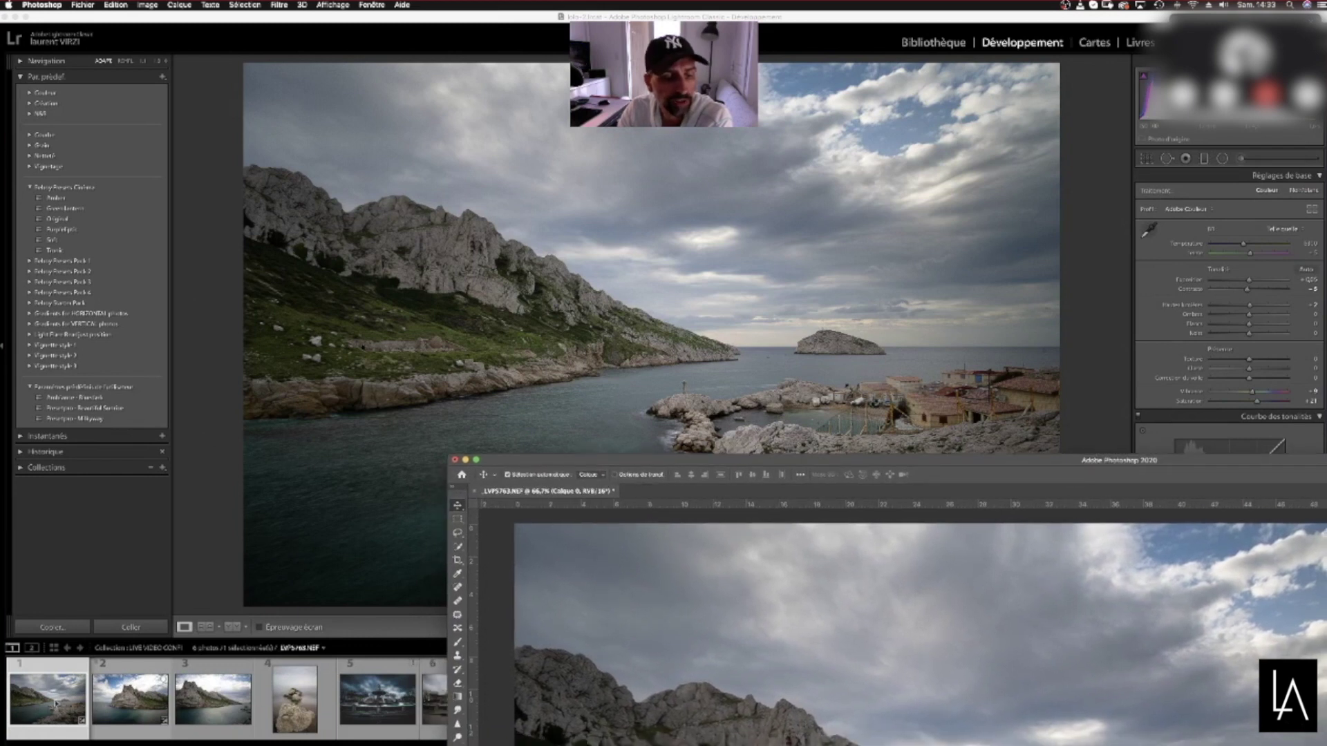
double_click(855, 461)
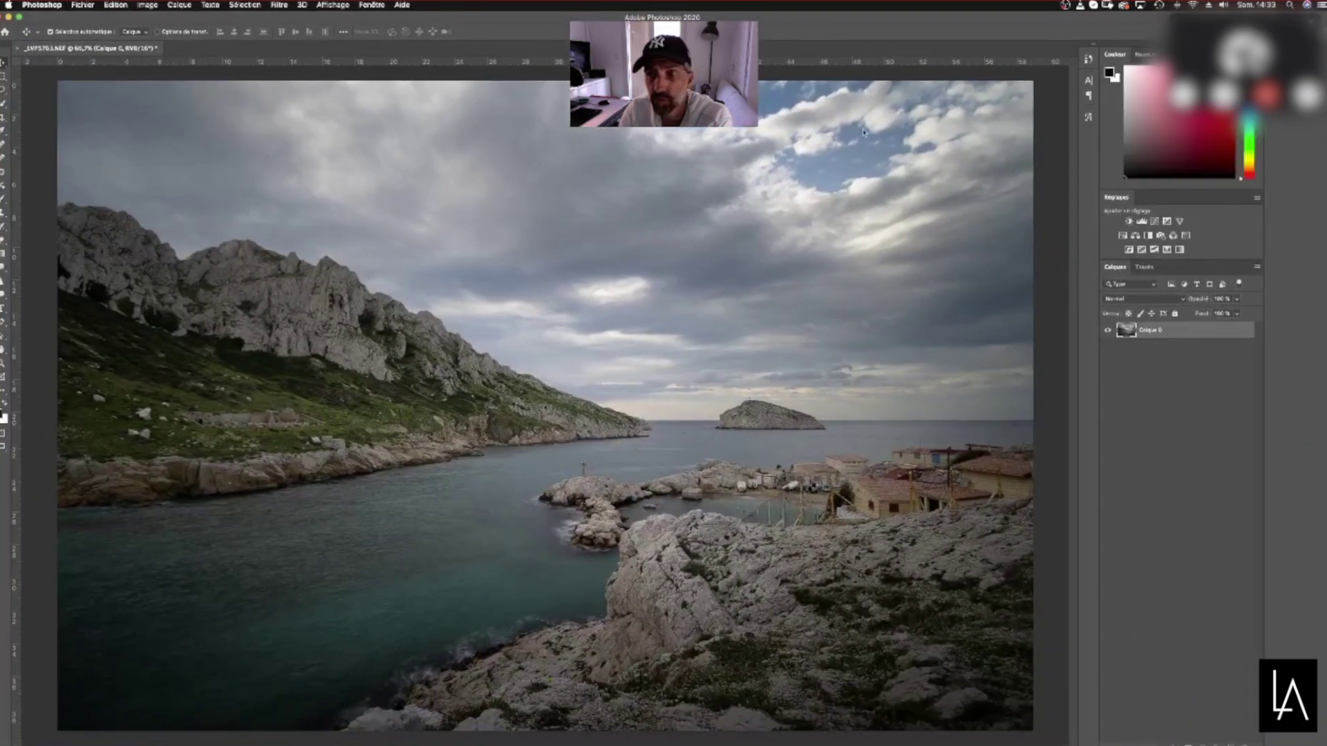
Add a Brightness/Contrast adjustment layer above the photo and strongly lower its brightness
left_click(1130, 221)
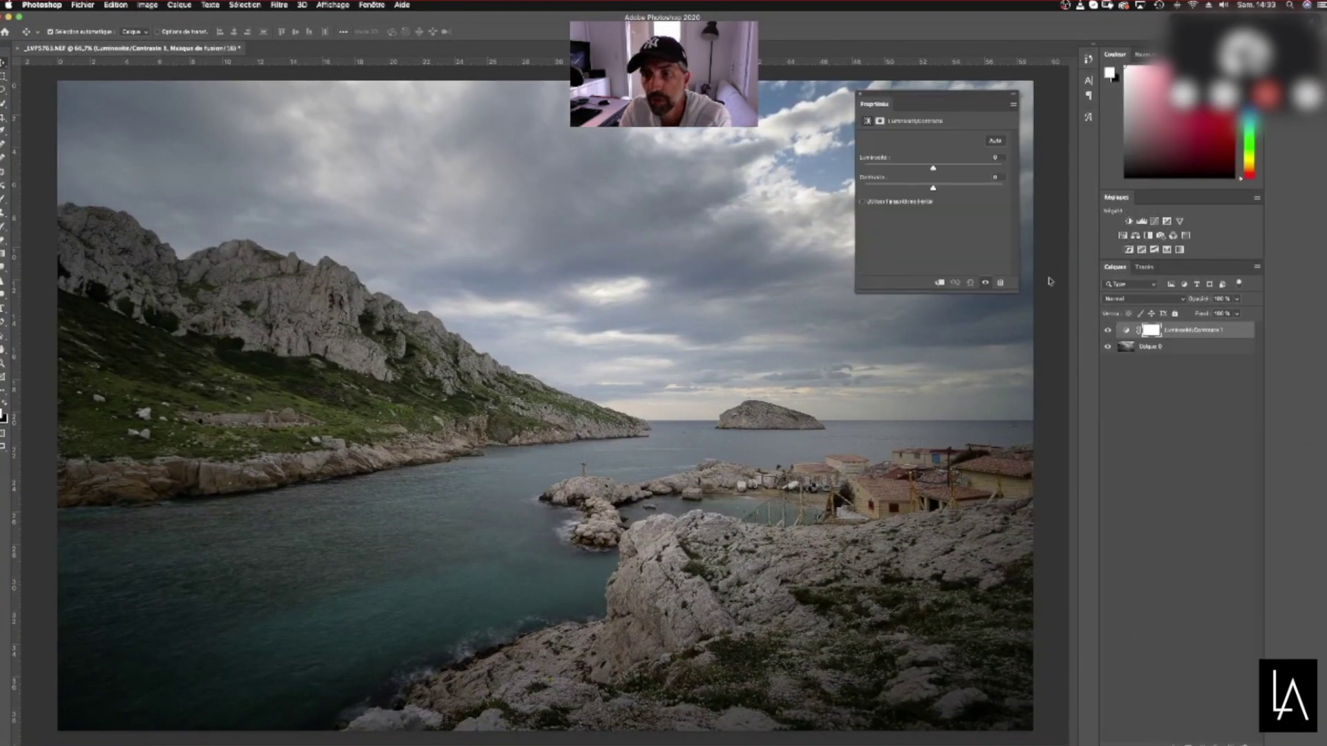
left_click_drag(933, 167, 873, 170)
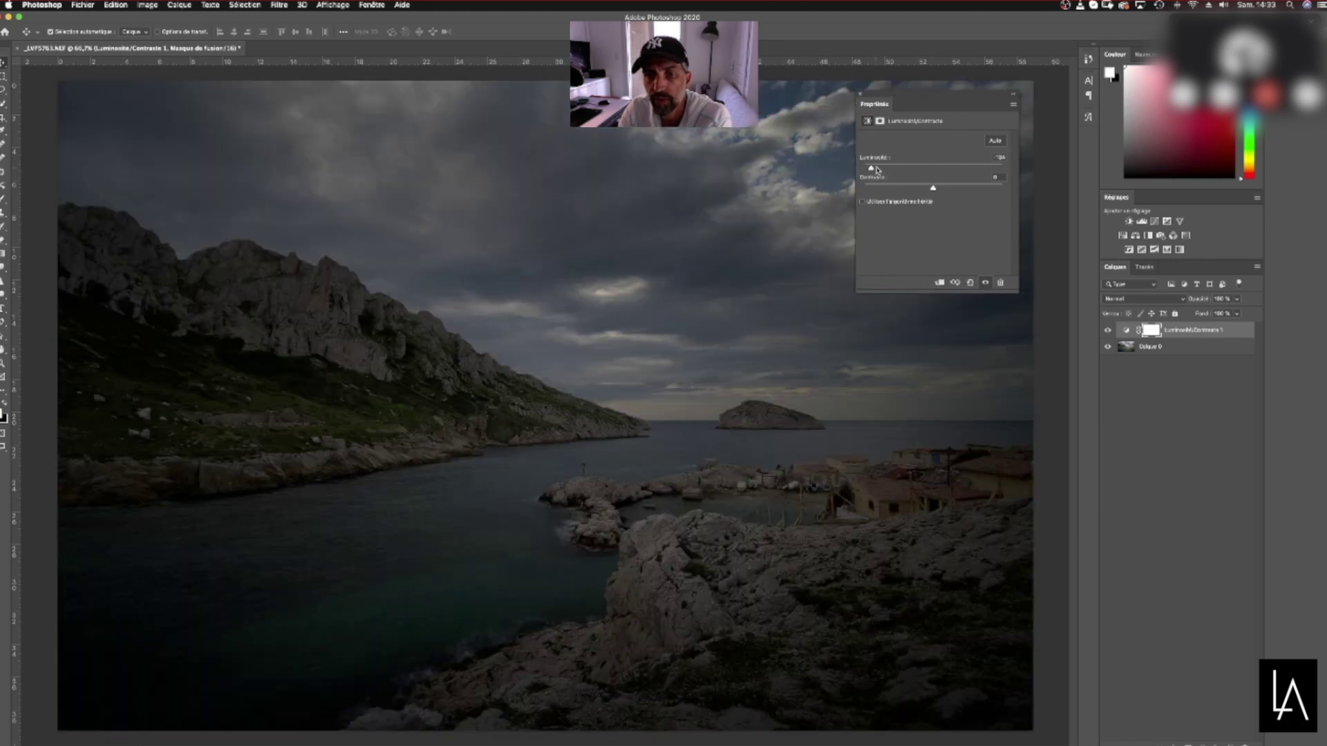
left_click(860, 94)
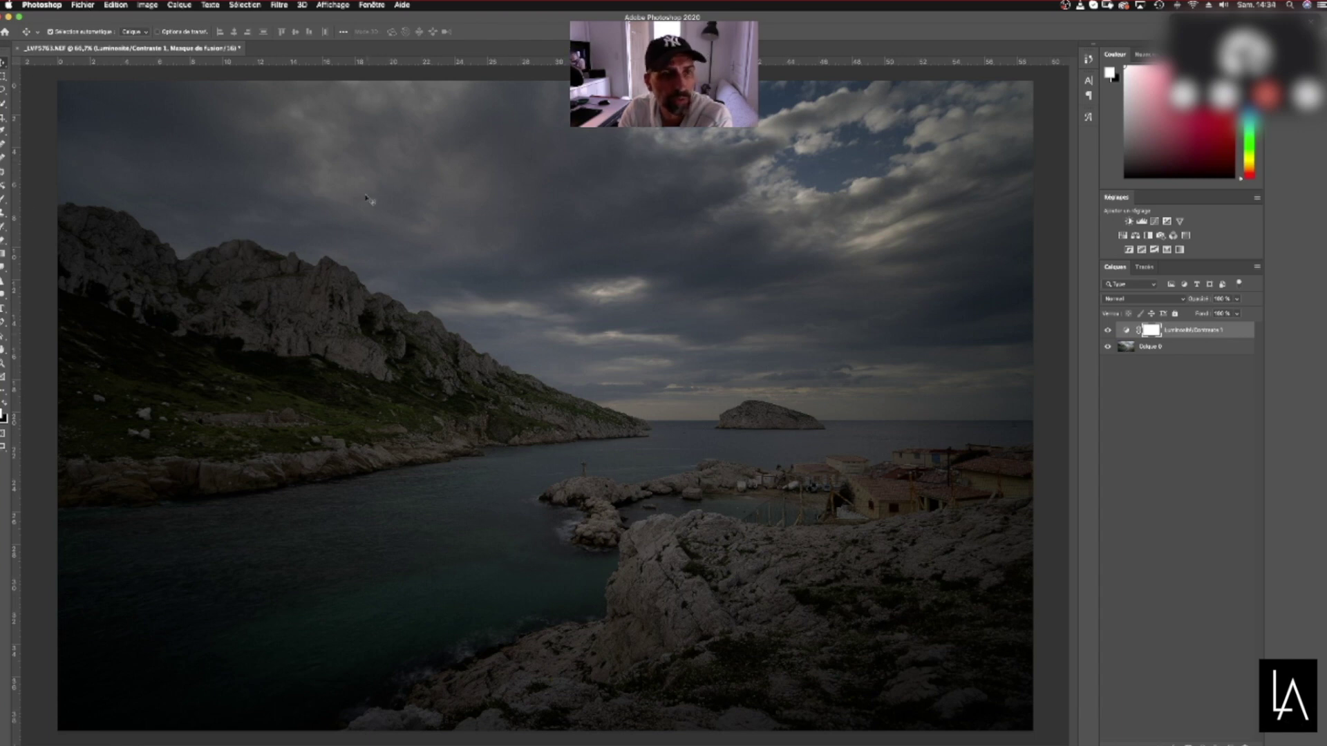
Move the Photoshop window aside to compare the darkened image with the Lightroom version, then restore the window
double_click(364, 14)
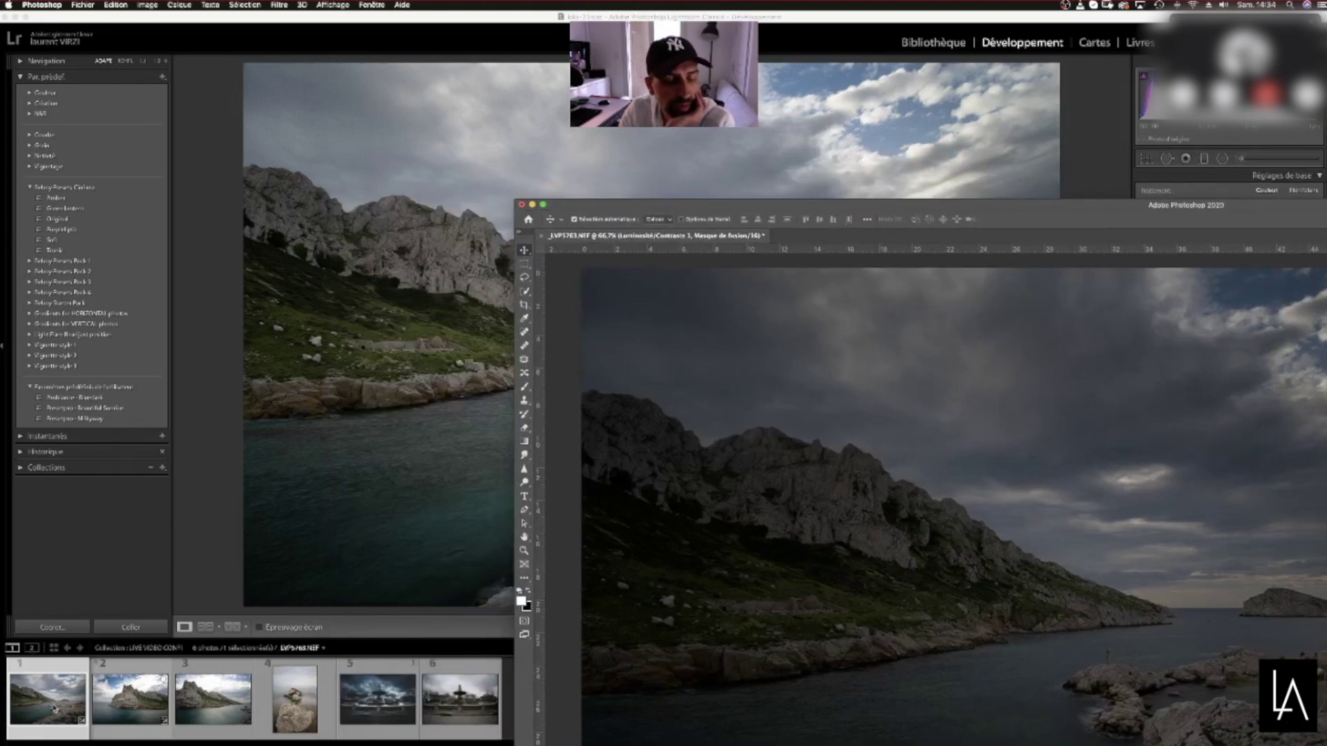
left_click_drag(775, 205, 499, 71)
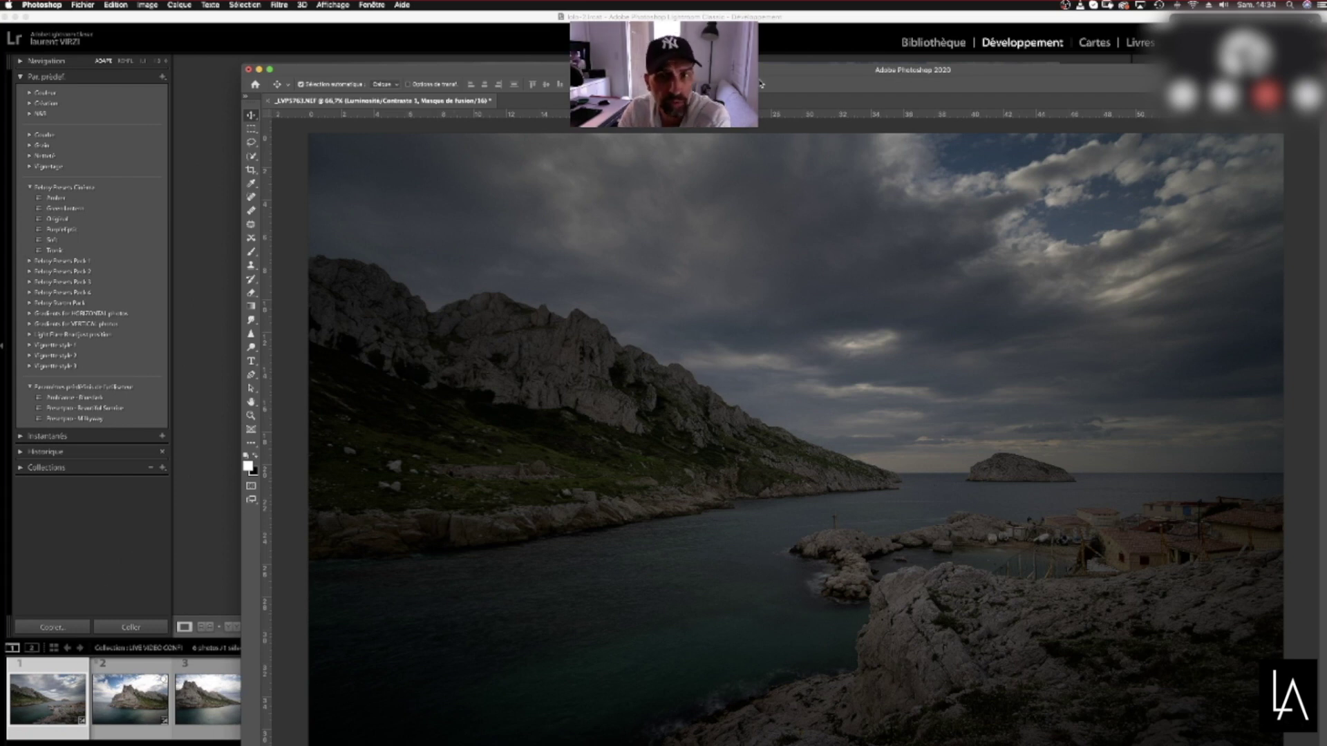
double_click(761, 84)
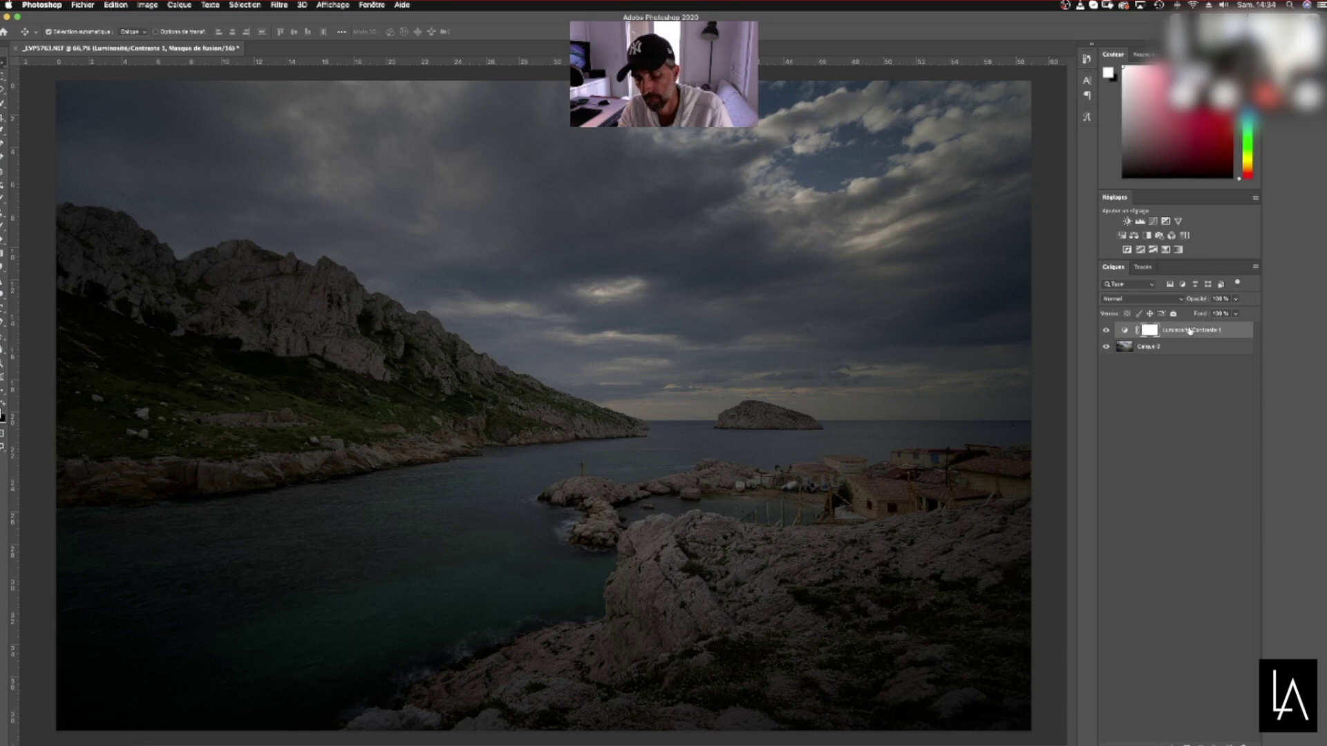
Delete the Brightness/Contrast adjustment layer and close the raw photo document without saving
key("BackSpace")
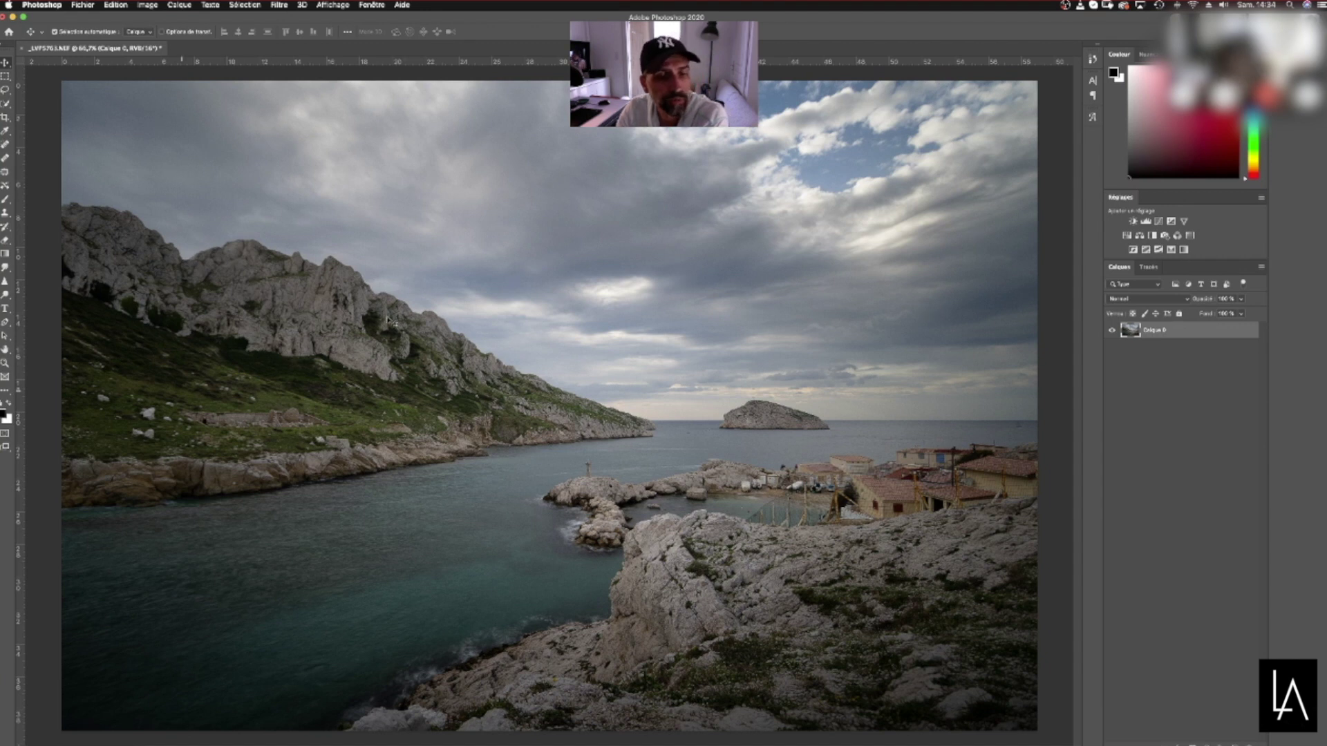
left_click(20, 49)
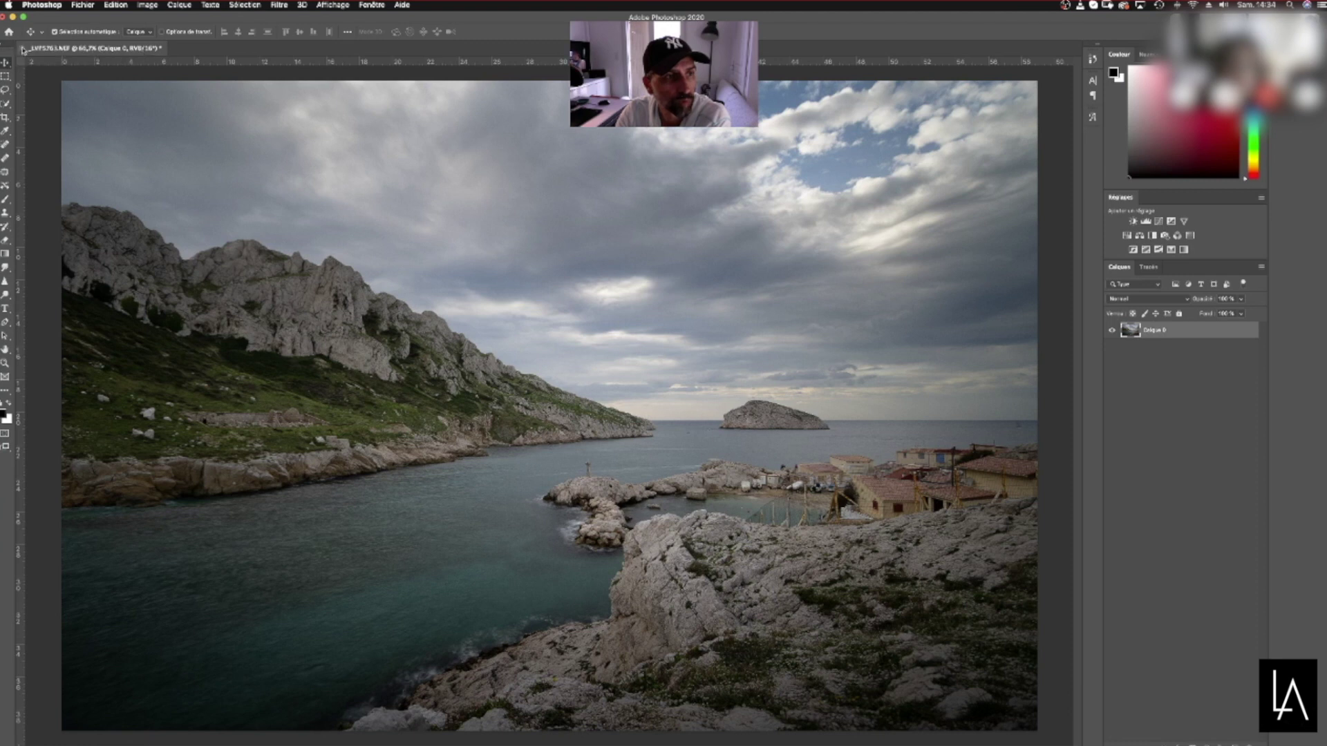
left_click(613, 243)
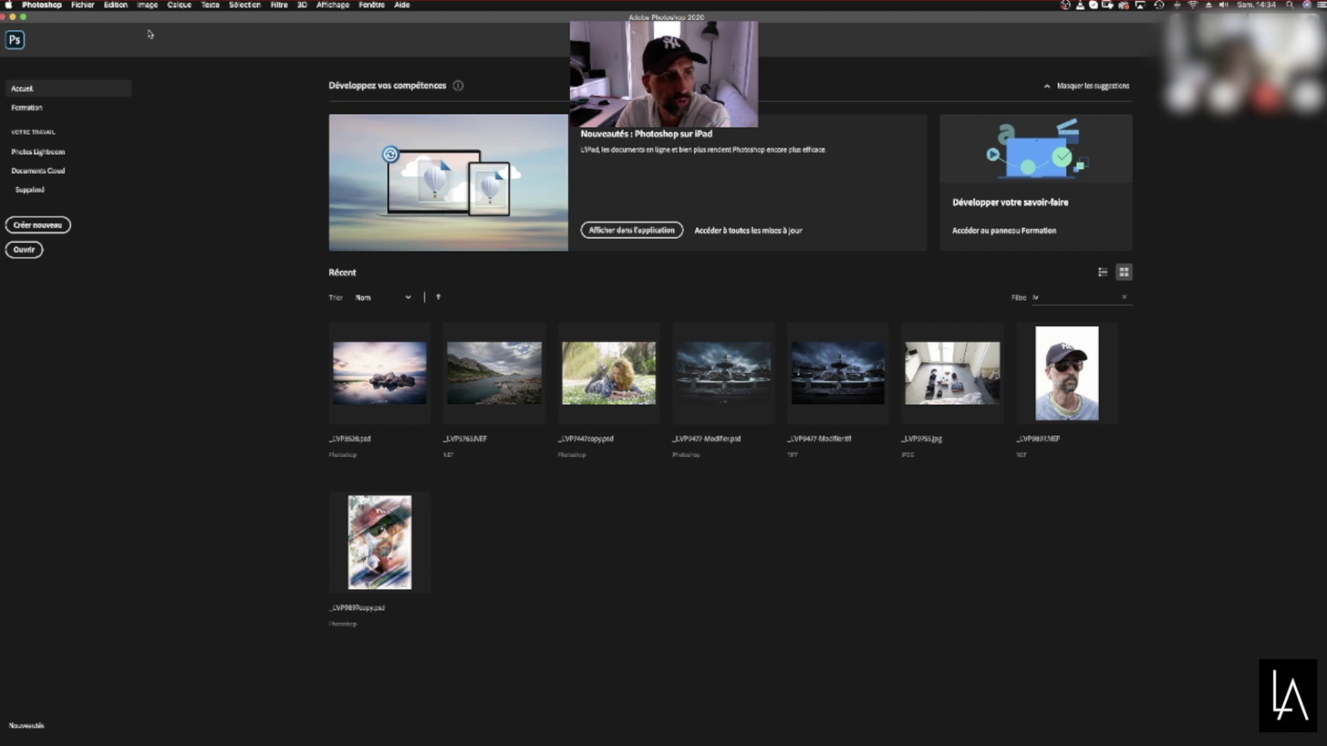
Open the exported _LVP5763.jpg from the RETOUCH folder inside LIVE PHOTO, preserving its embedded color profile
left_click(84, 5)
left_click(82, 6)
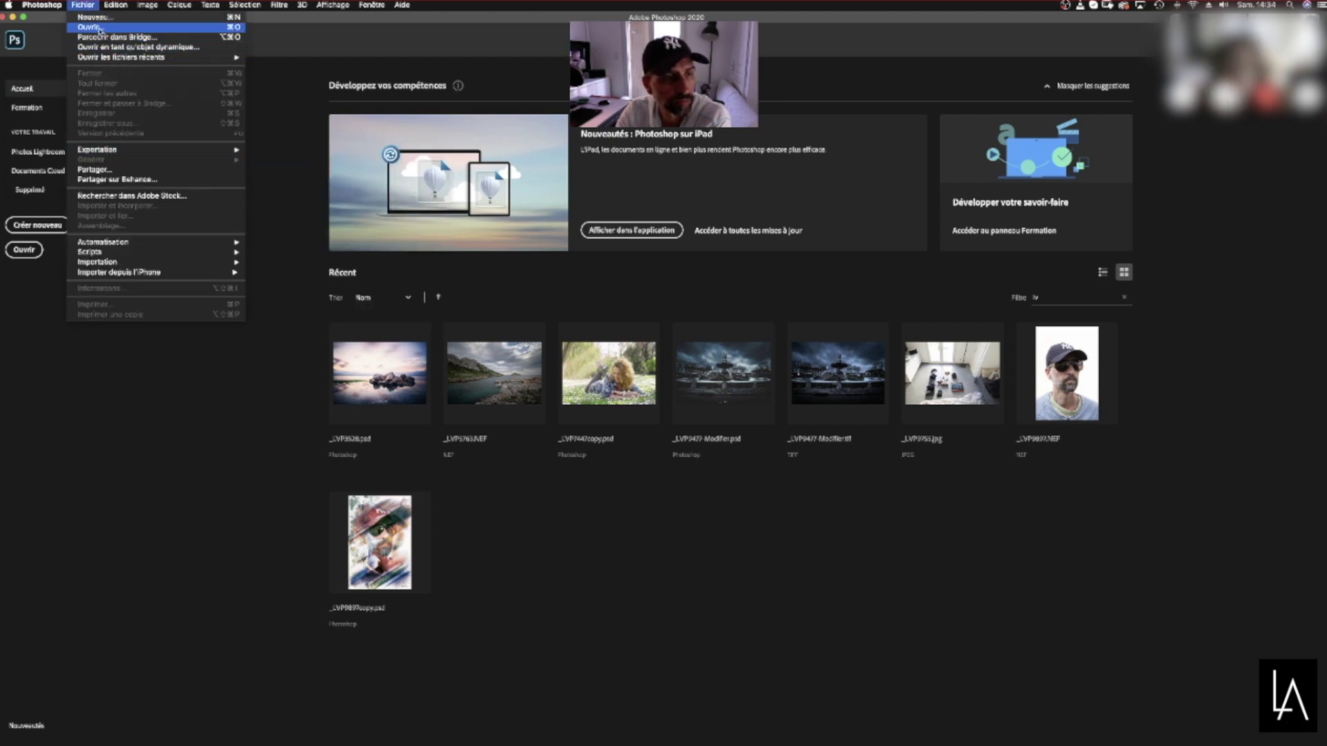
left_click(101, 29)
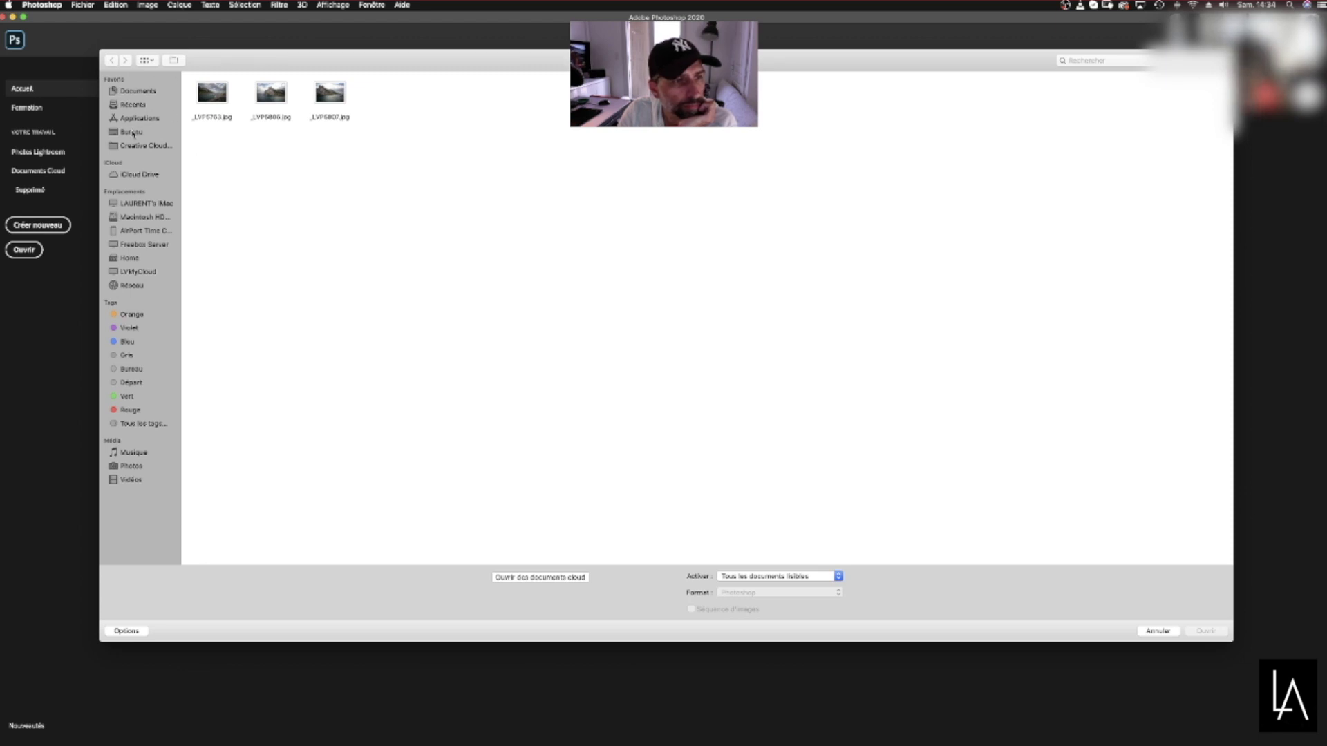
left_click(659, 60)
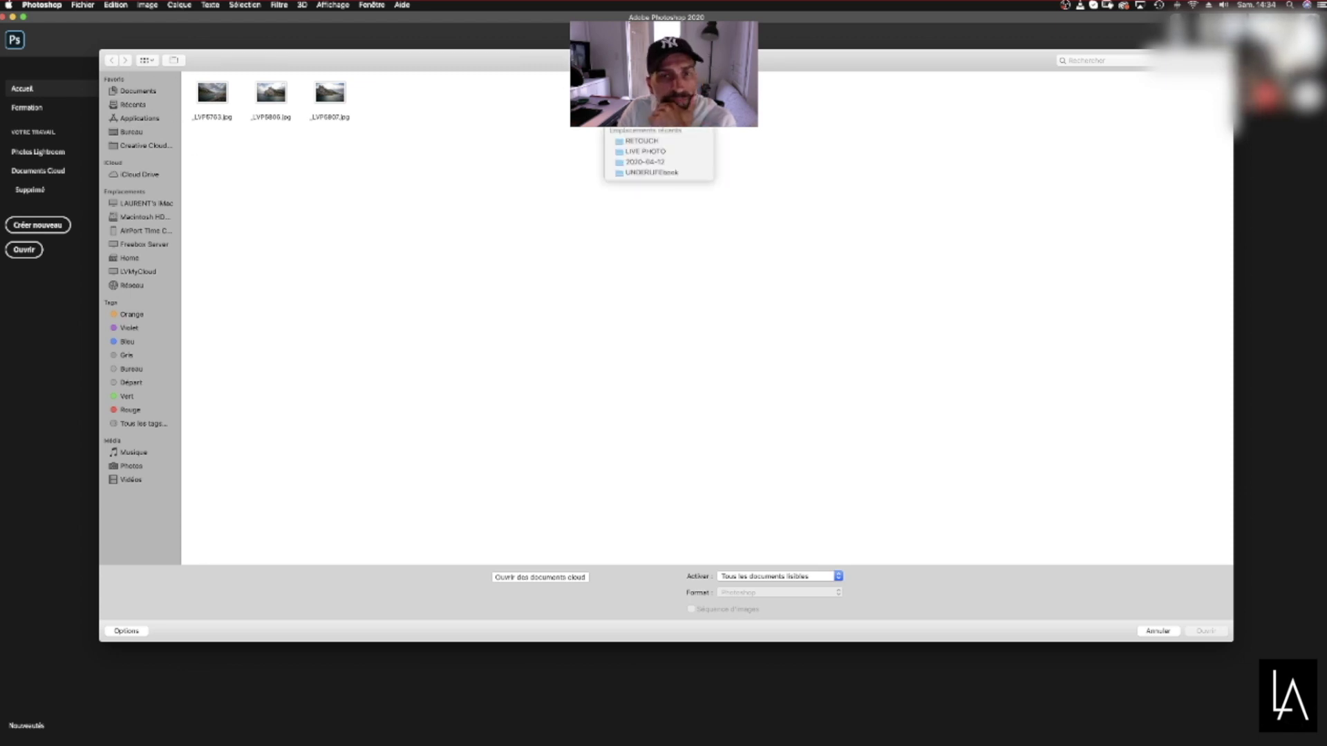
left_click(645, 151)
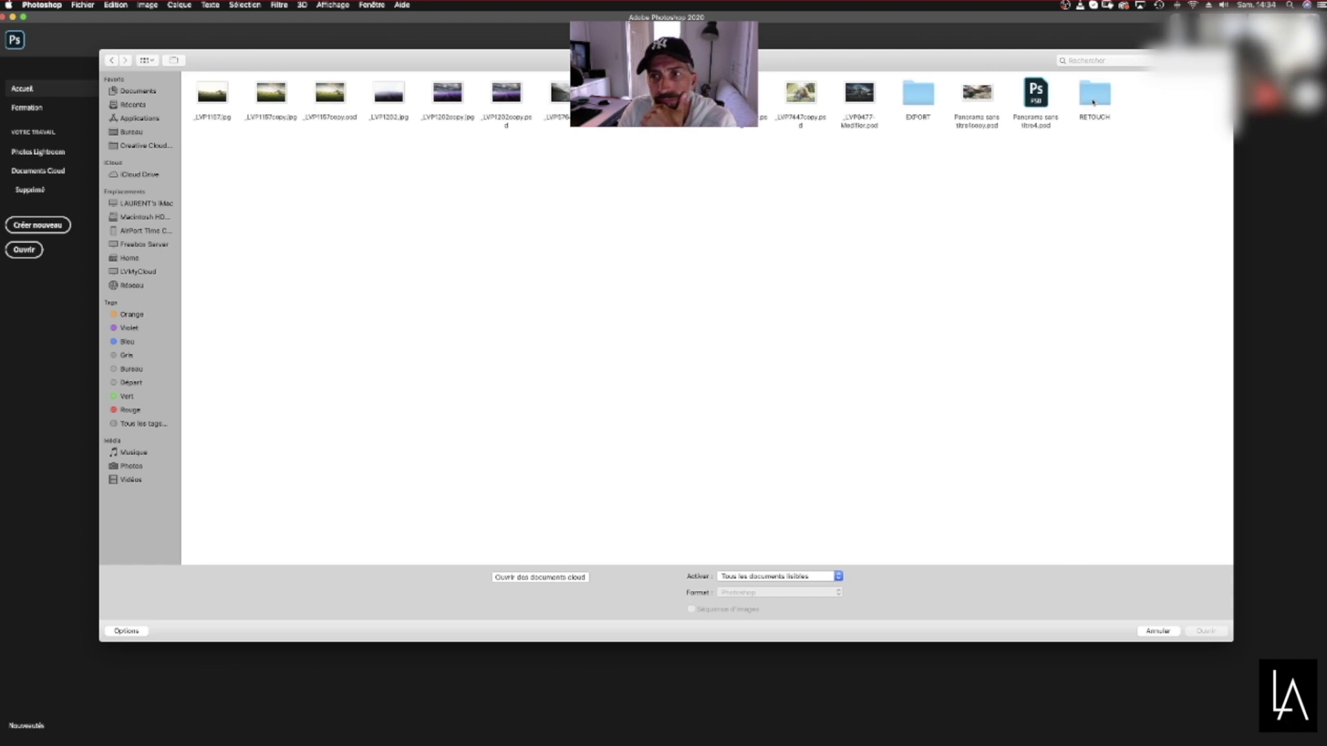
double_click(1094, 102)
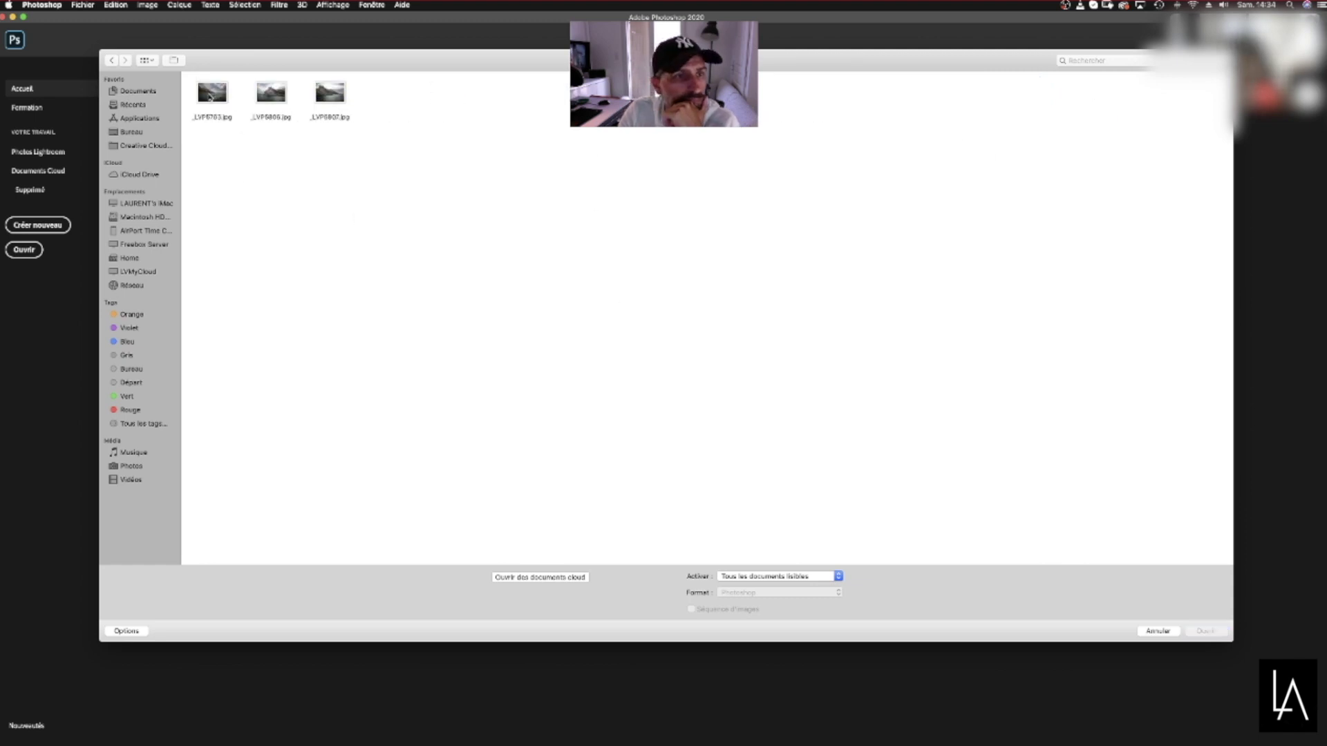
double_click(211, 94)
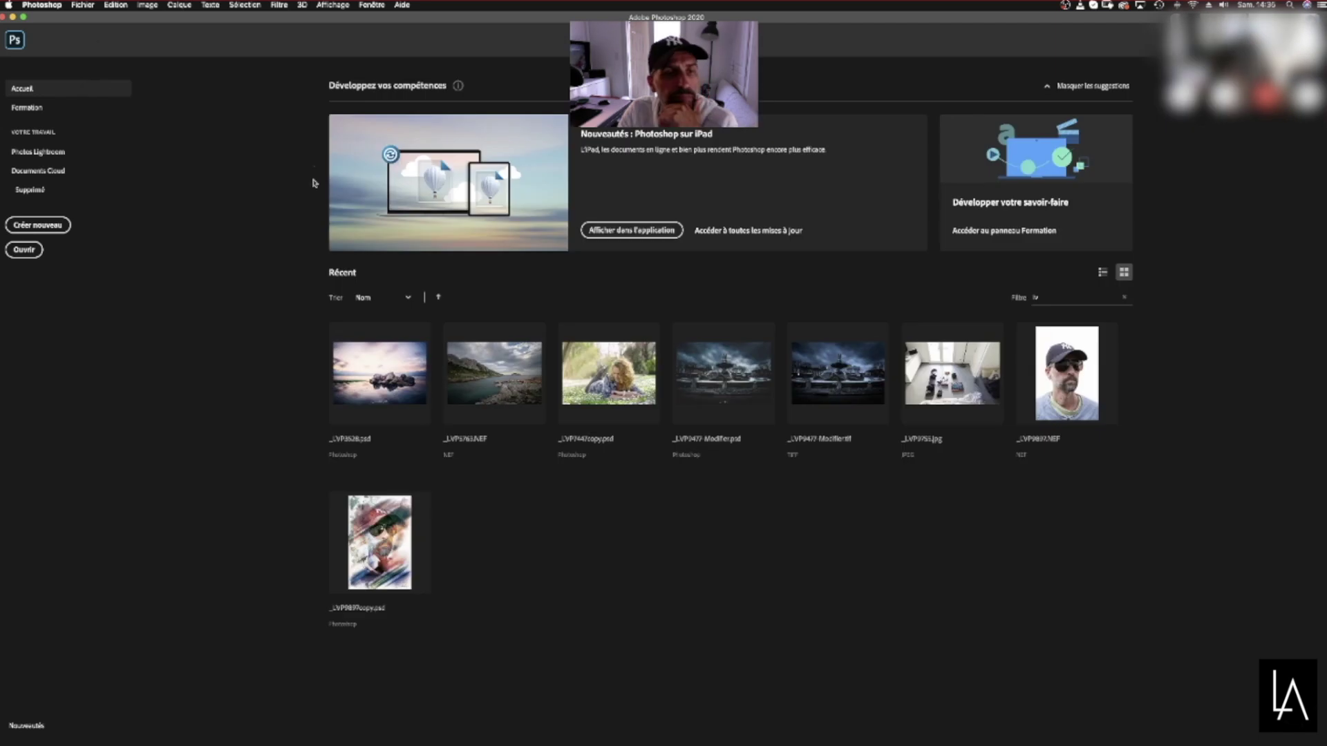
left_click(893, 141)
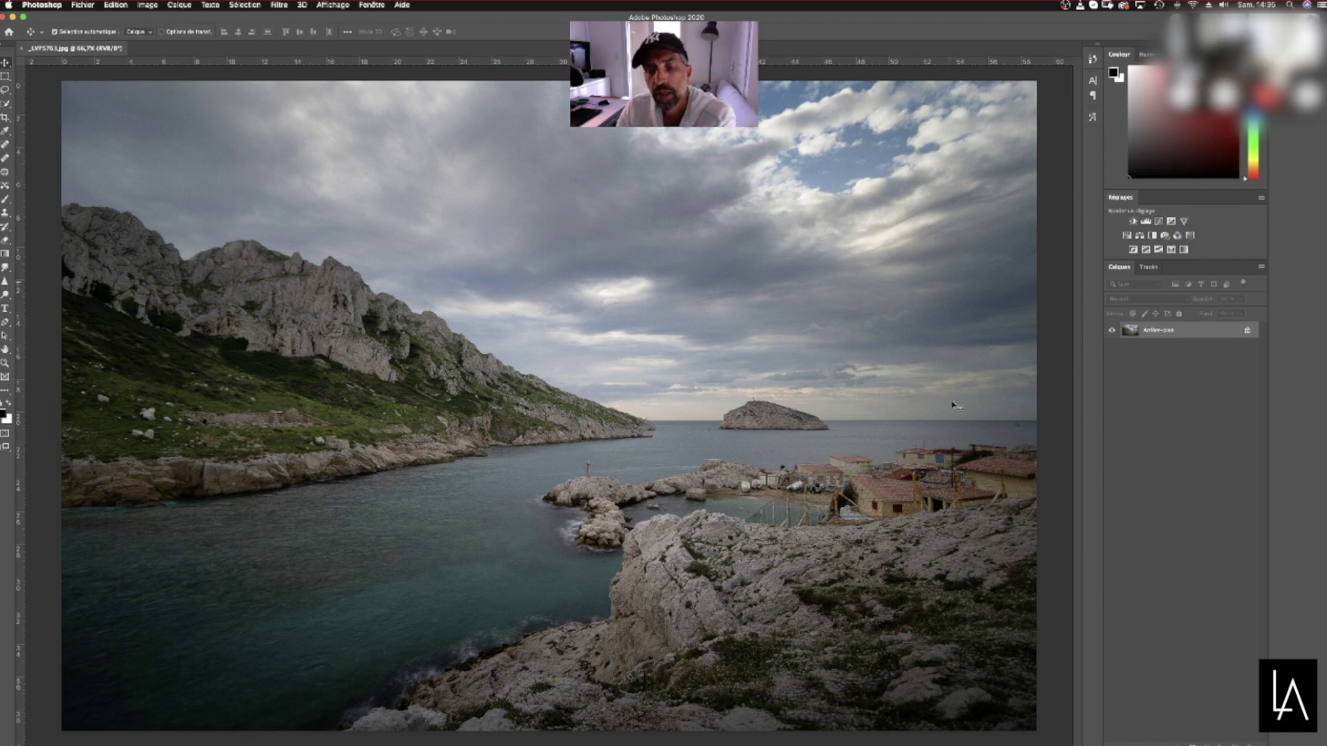
Convert the JPEG's locked background into a regular layer and duplicate that layer
key("super+minus")
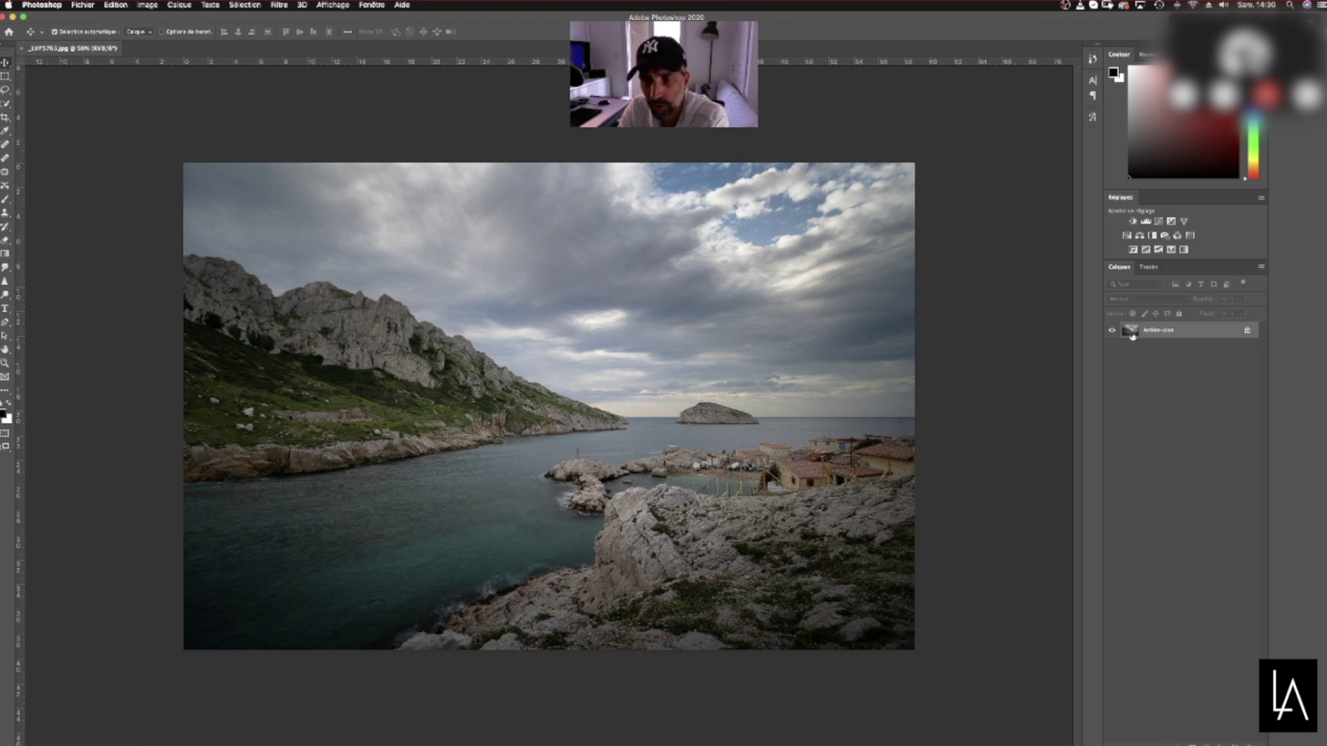
double_click(1190, 332)
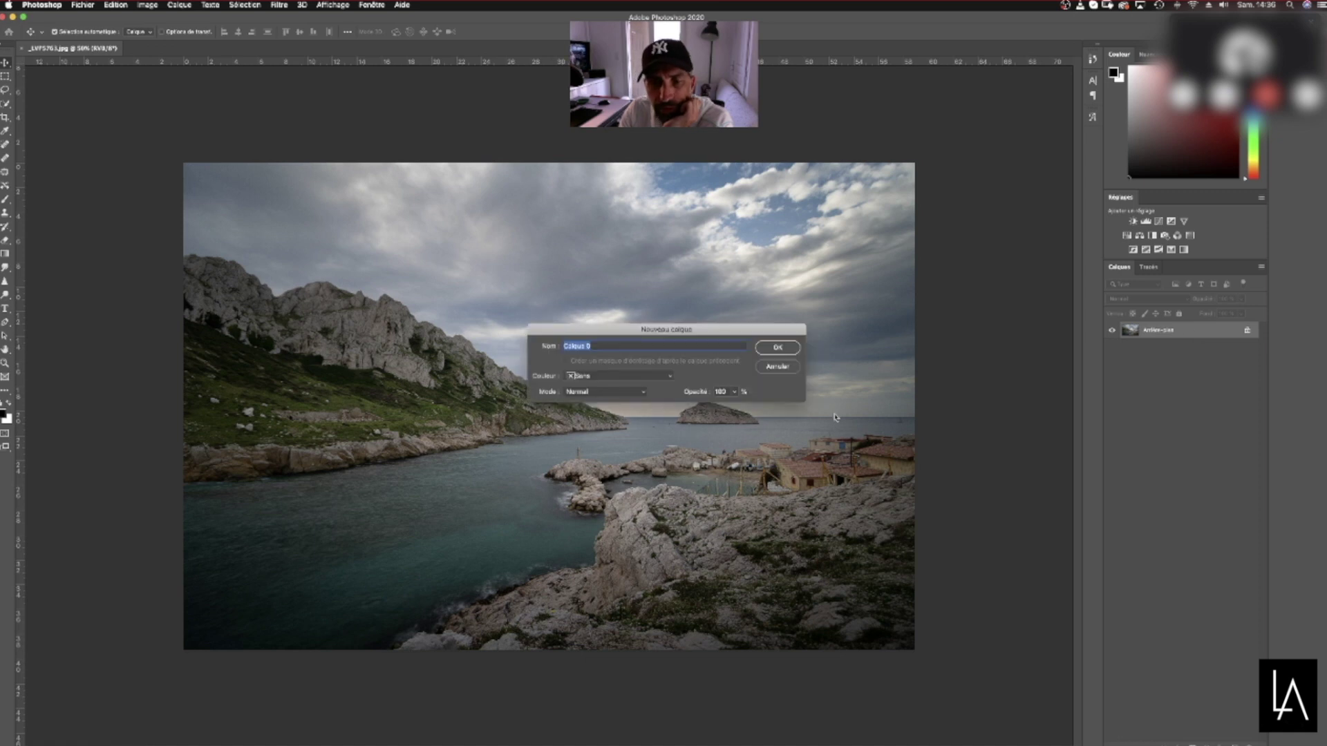
left_click(778, 348)
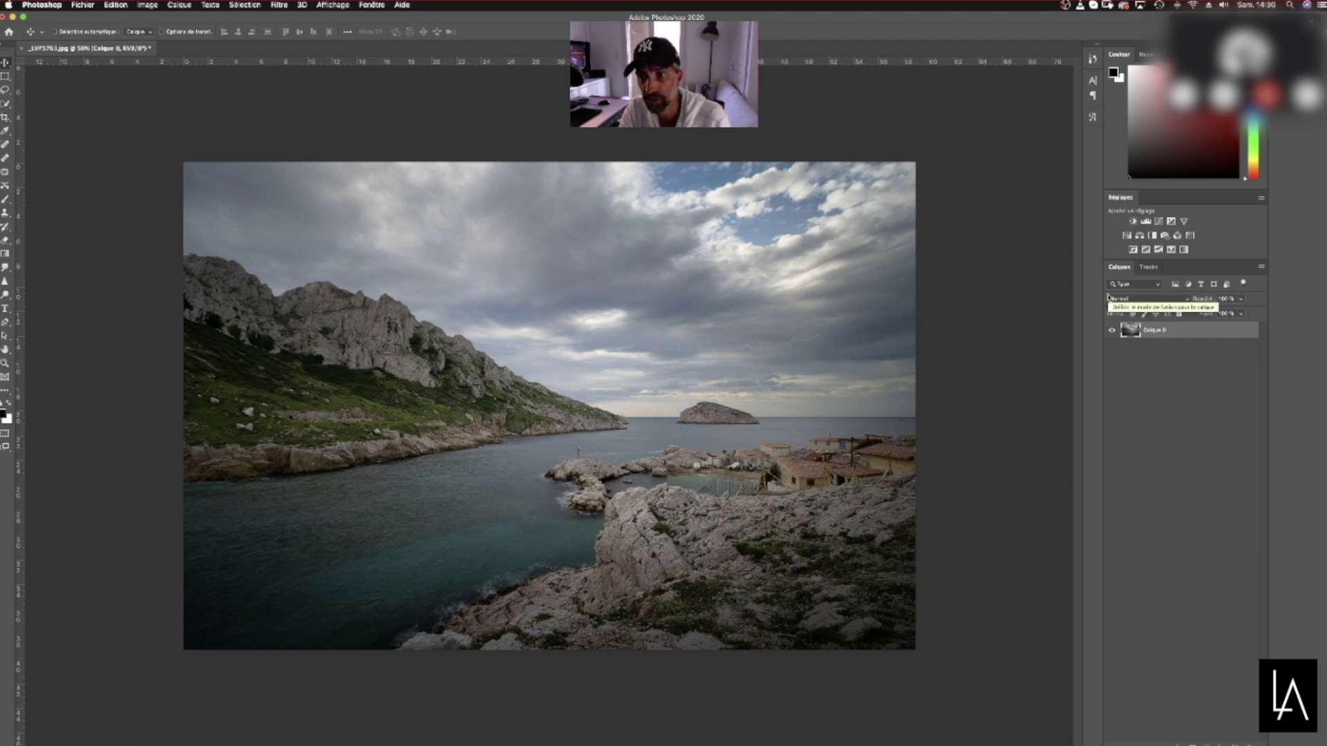
key("super+j")
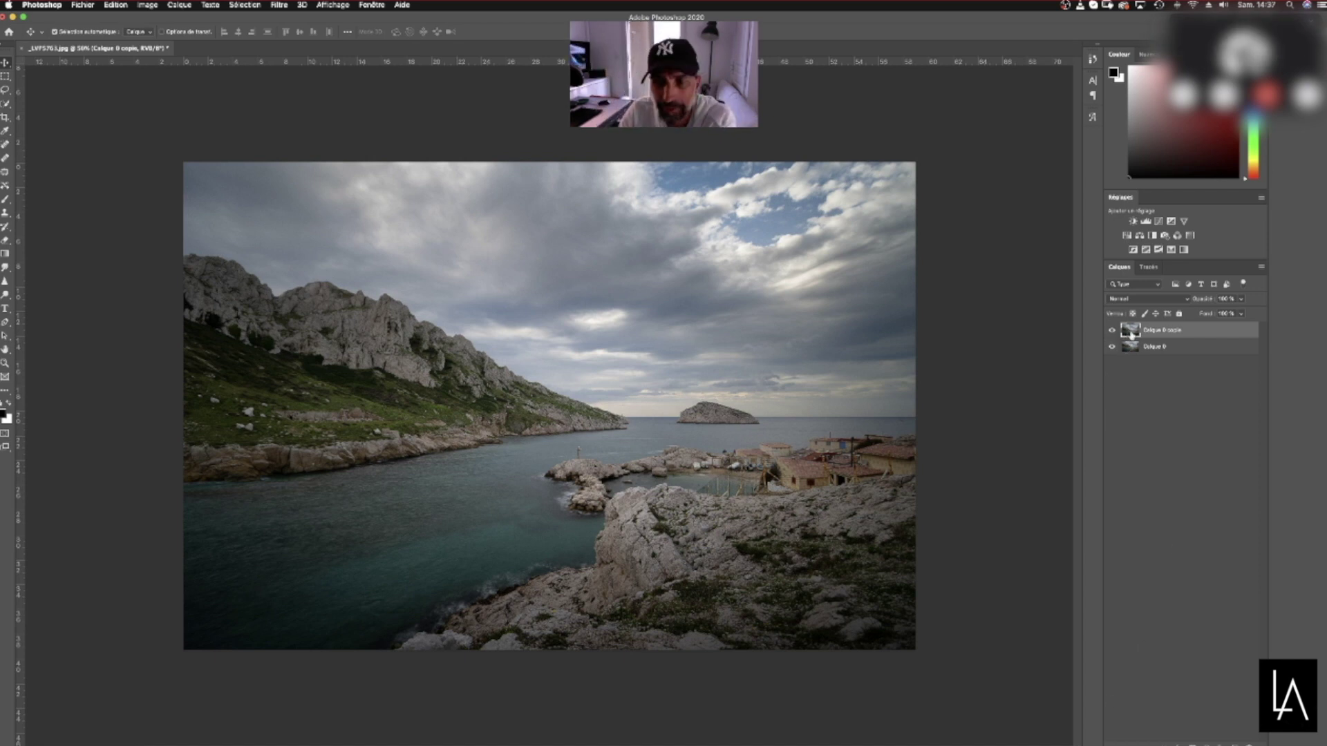
Paint a white zigzag with an enlarged soft Brush across the middle of the photo on the duplicated layer
left_click(6, 199)
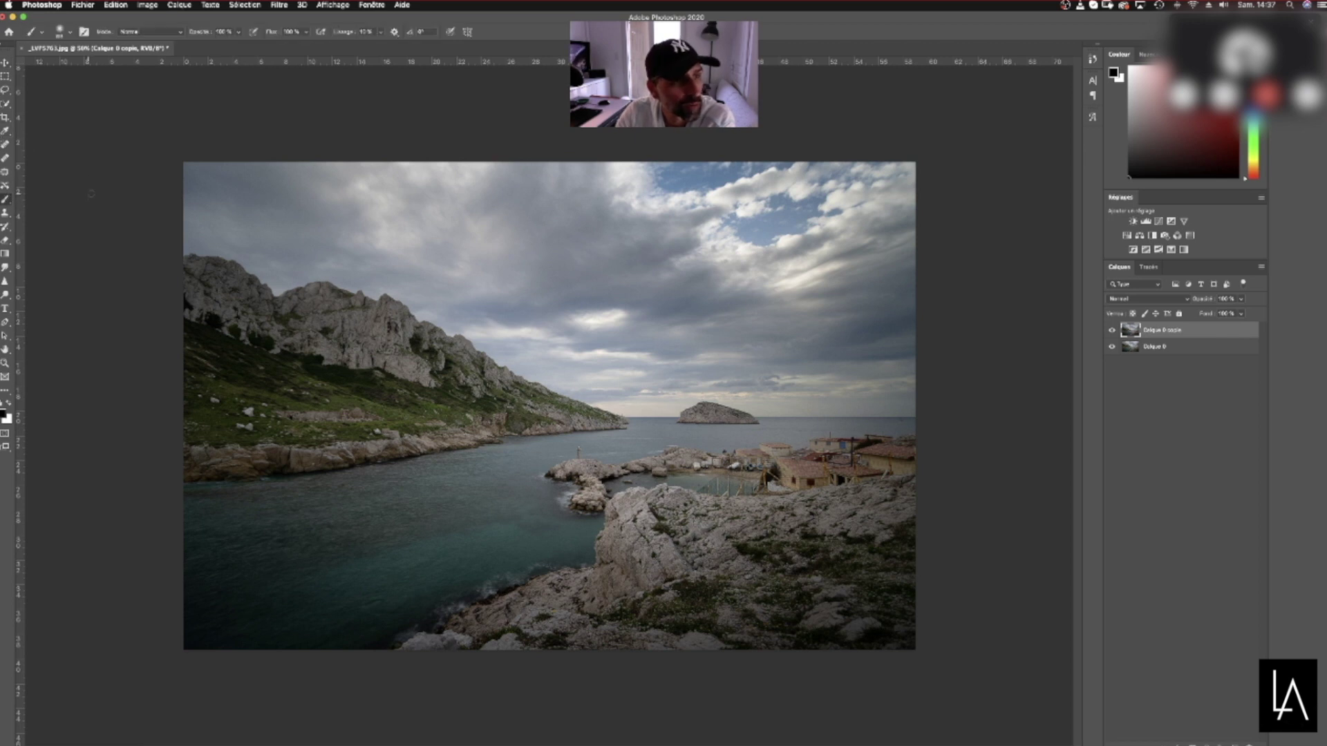
left_click(68, 34)
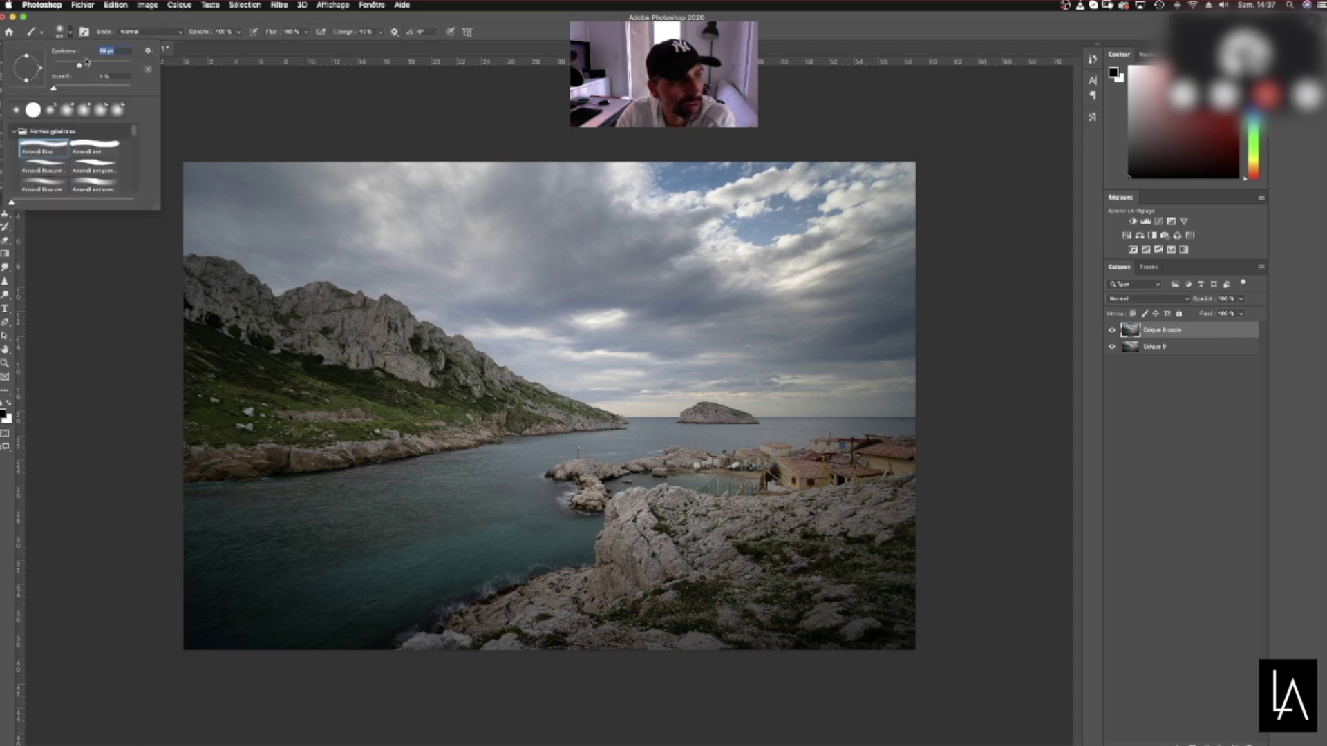
left_click(217, 114)
left_click(9, 404)
mouse_move(440, 333)
left_mouse_down()
mouse_move(486, 297)
mouse_move(626, 401)
mouse_move(802, 492)
left_mouse_up()
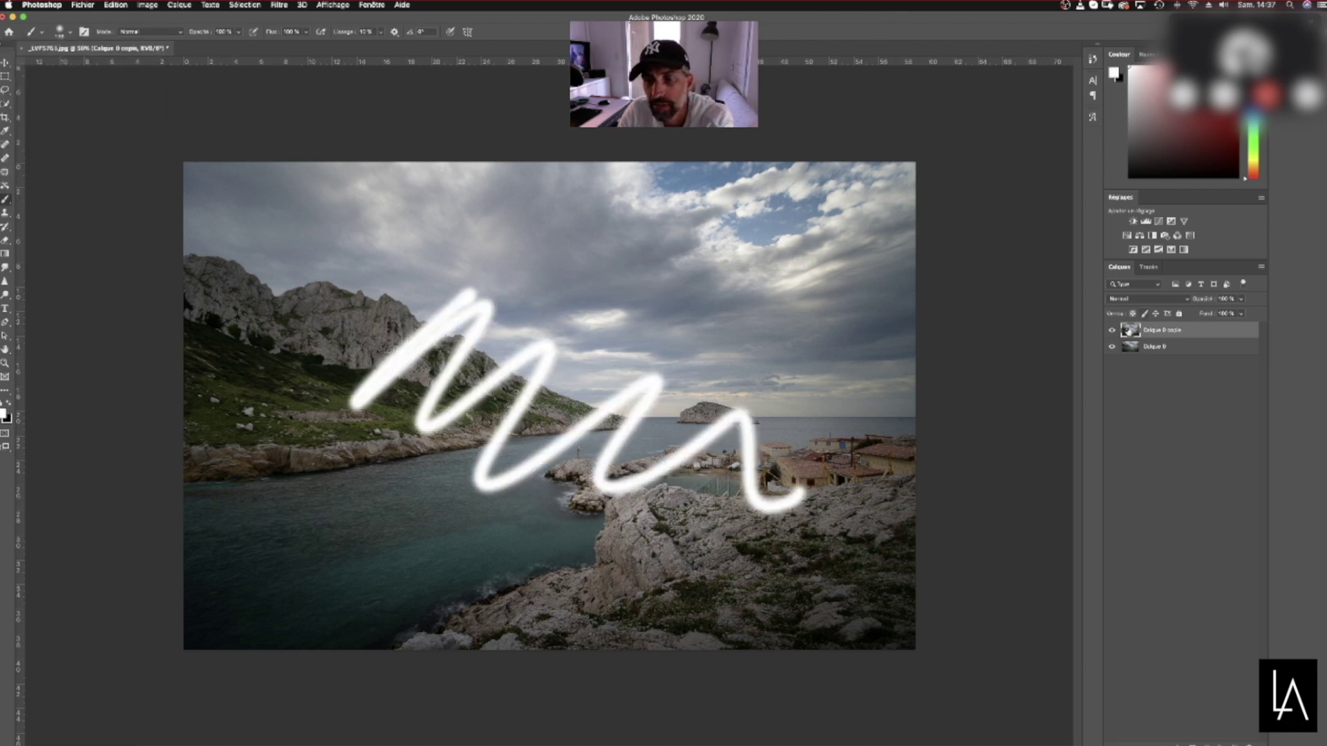
Compare the photo with the painted layer hidden and shown, and delete that painted copy
left_click(1112, 331)
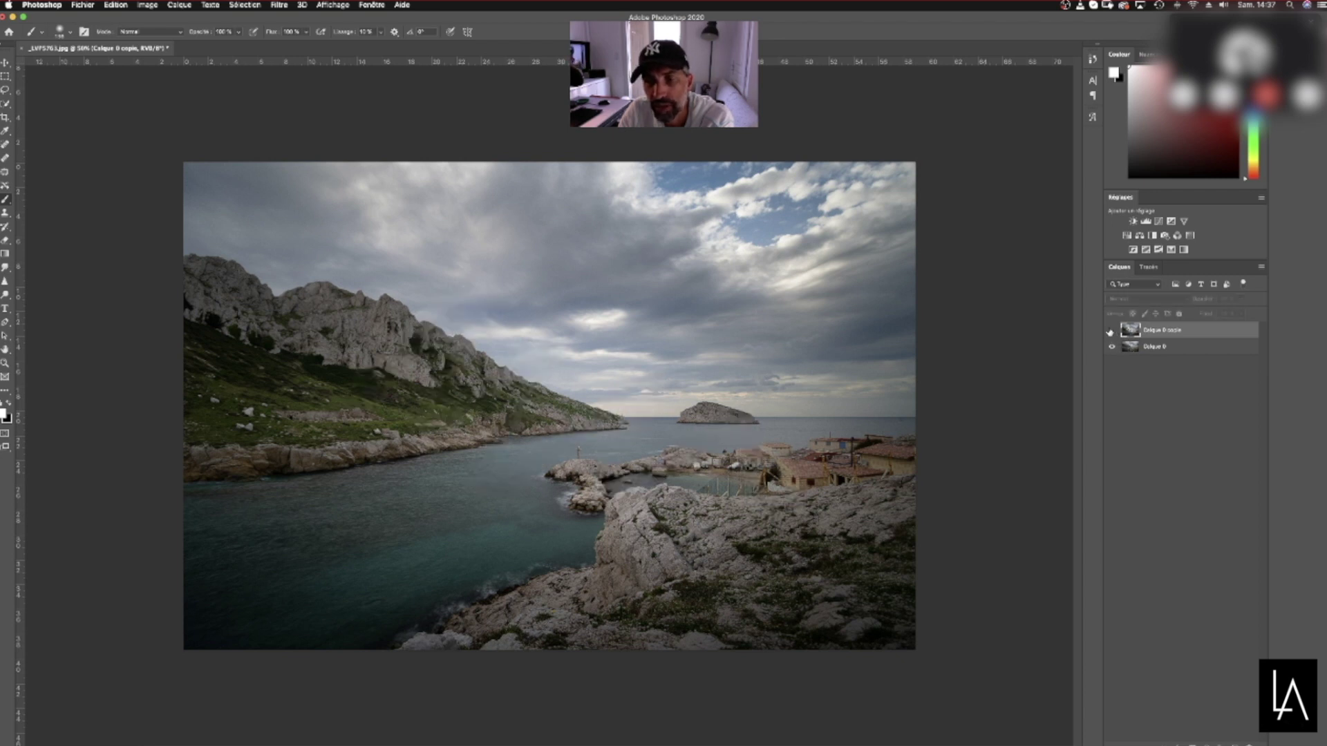
left_click(1112, 331)
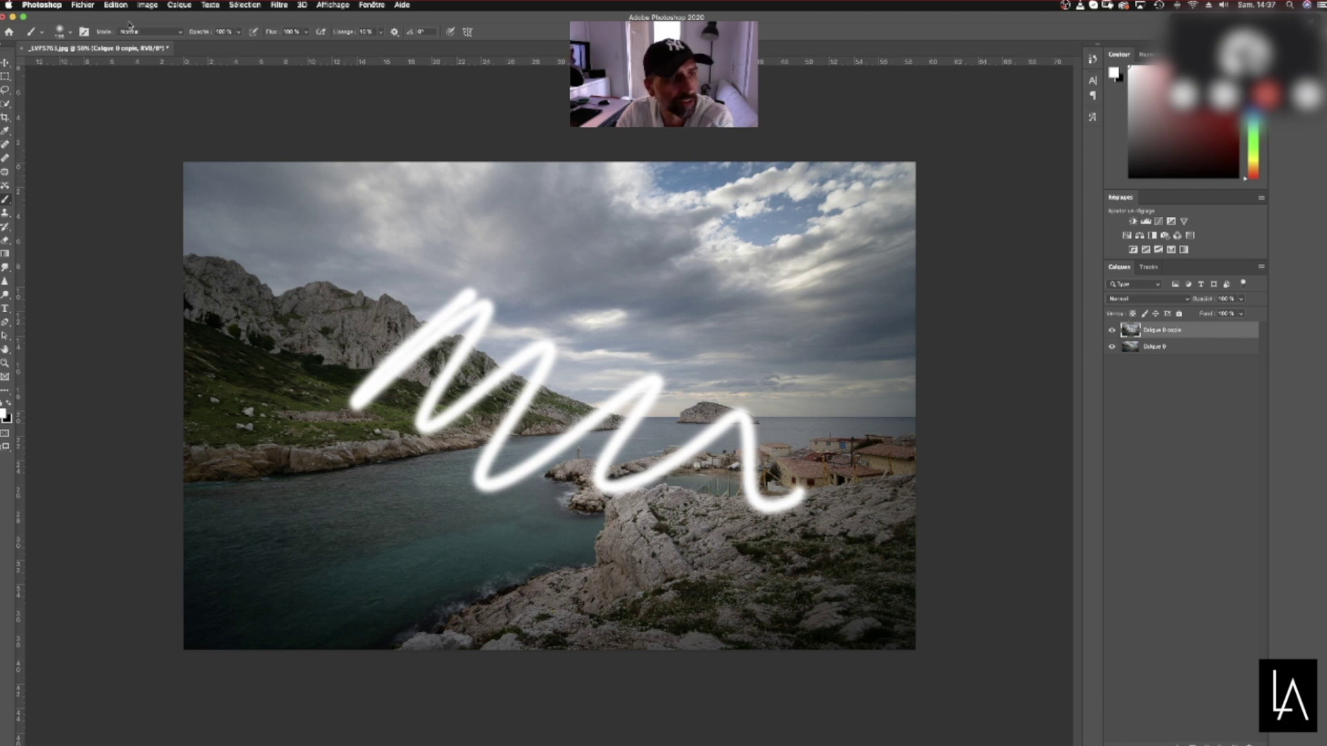
key("BackSpace")
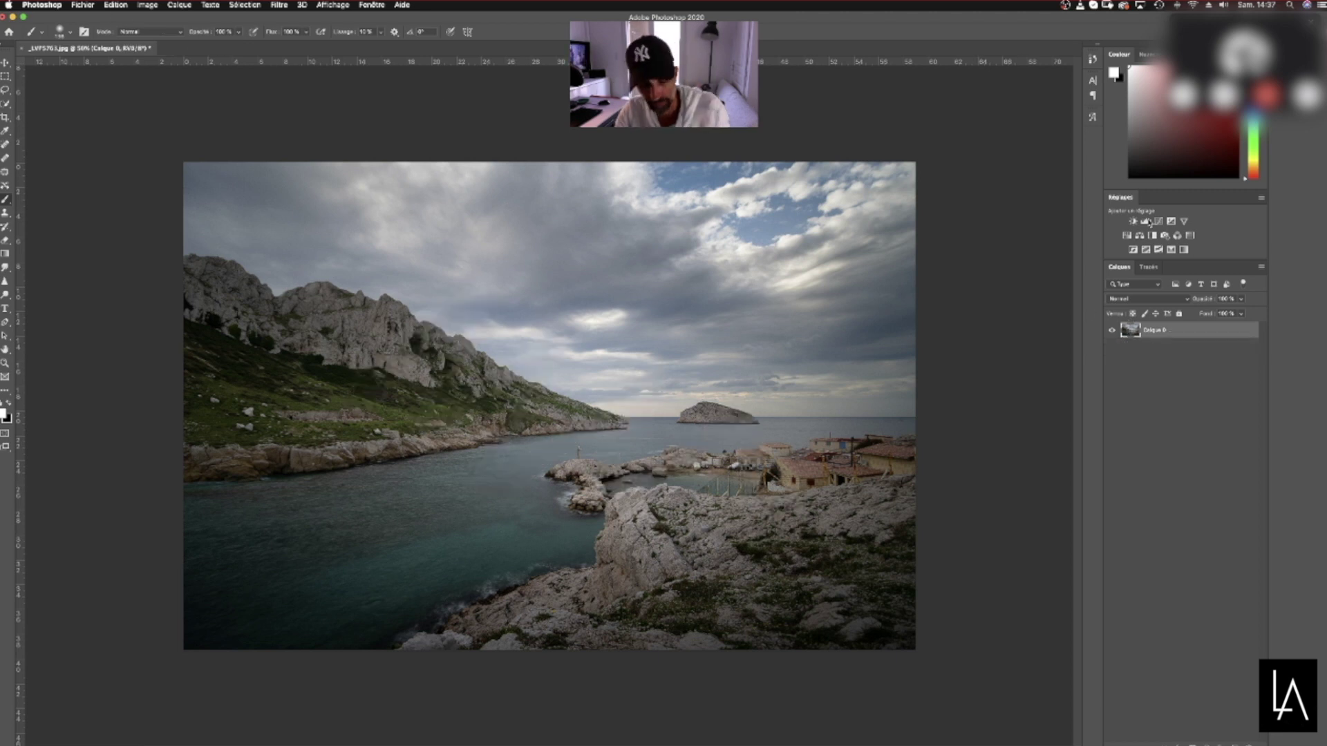
Create three duplicates of the photo layer above the original, working on a close view of the rocky jetty
key("super+j")
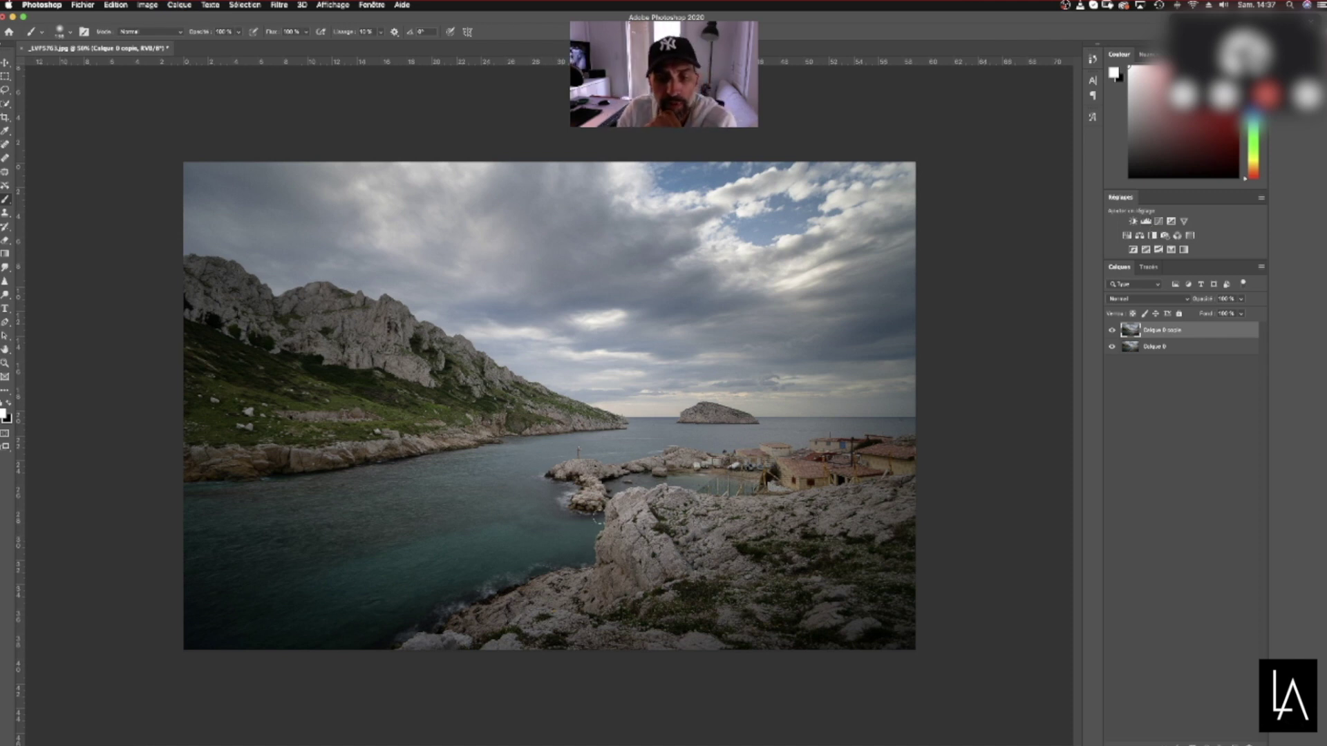
key("super+plus")
key("super+plus")
key("super+plus")
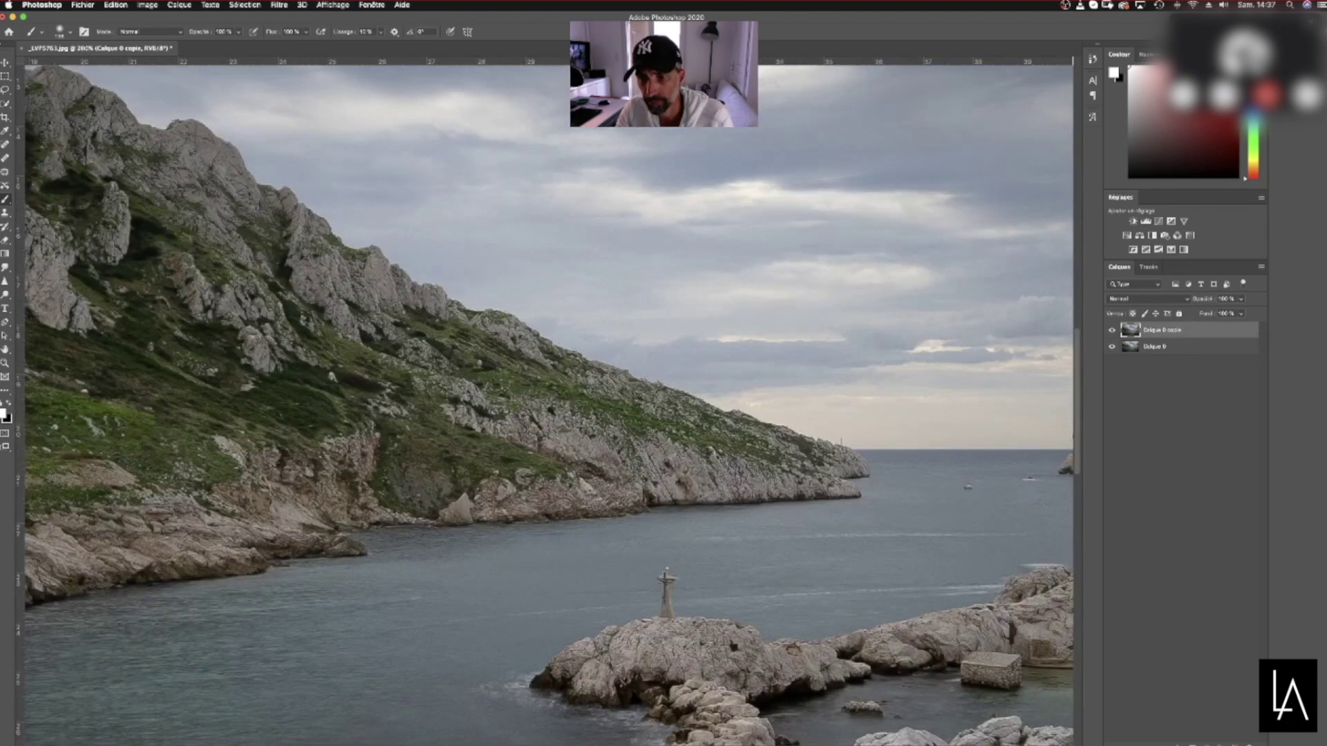
scroll(1088, 470, "down", 5)
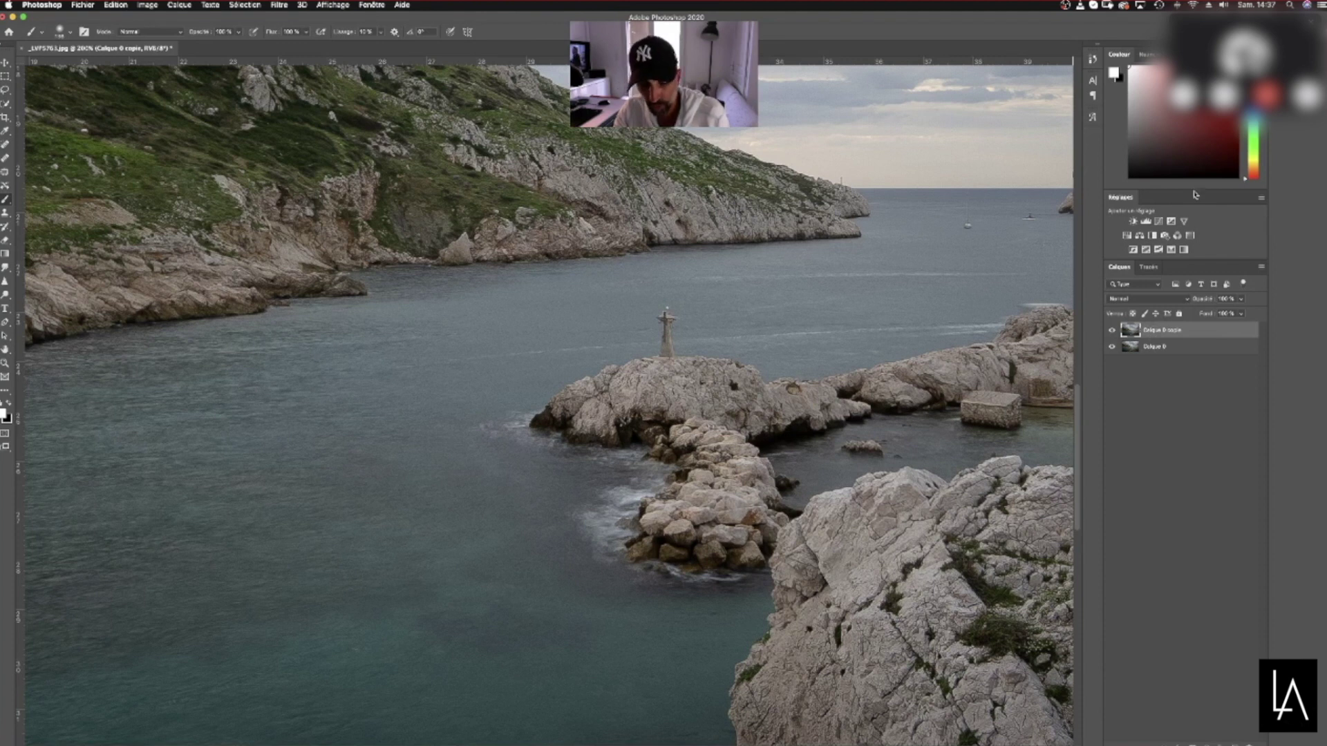
key("super+j")
key("super+j")
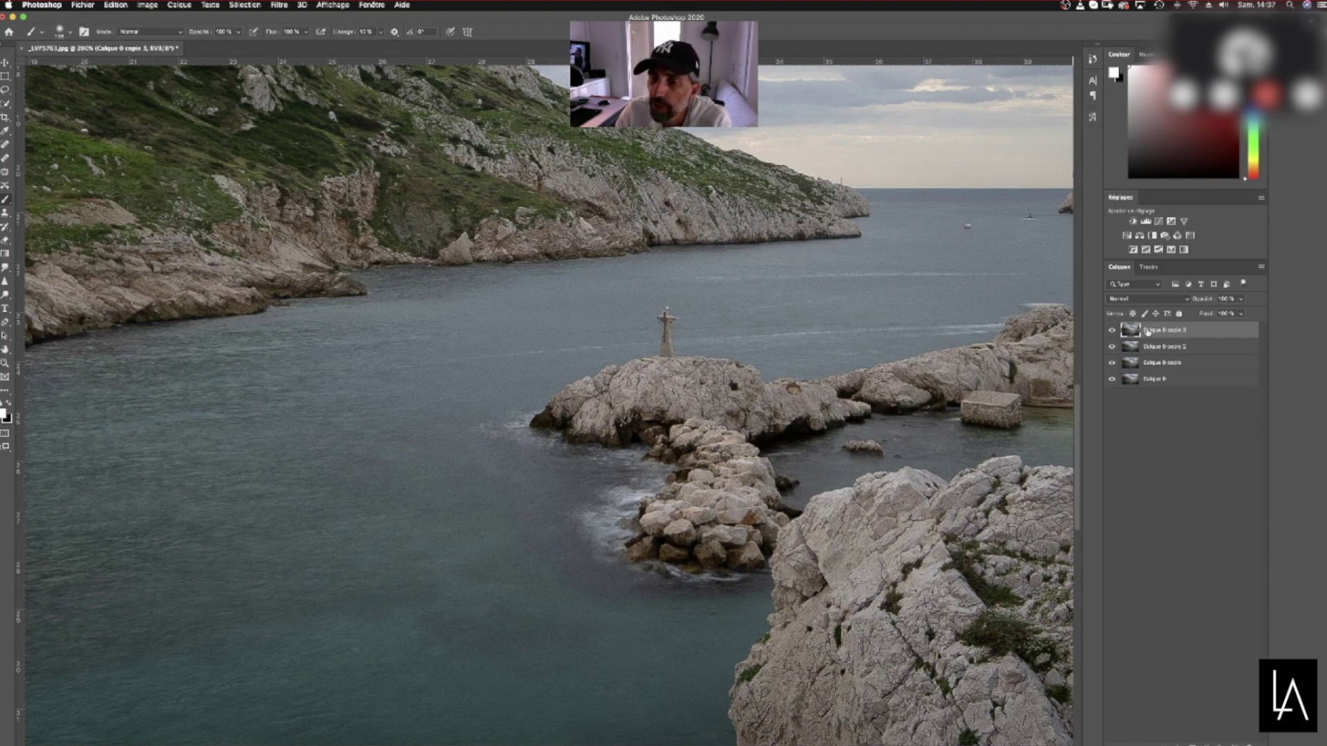
Invert the colors of the topmost copy and set its blend mode to Lumière vive
left_click(1181, 300)
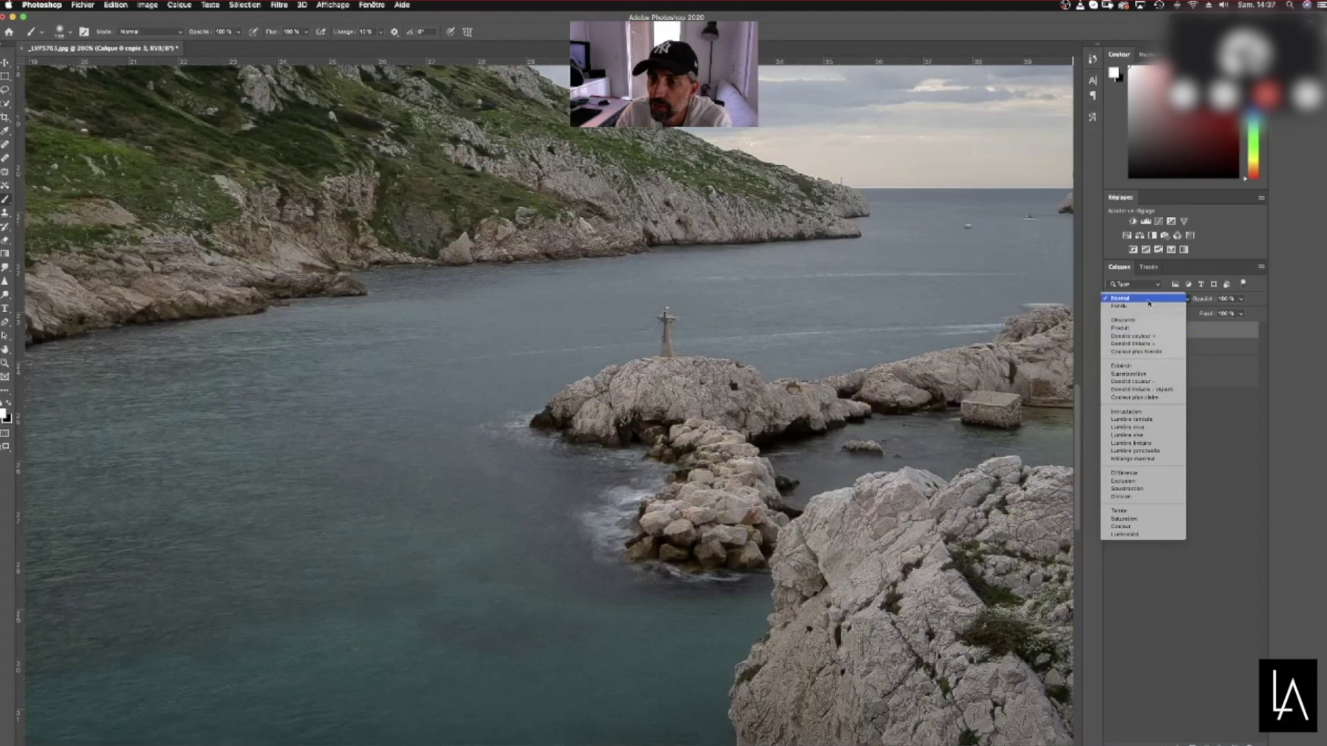
left_click(1149, 302)
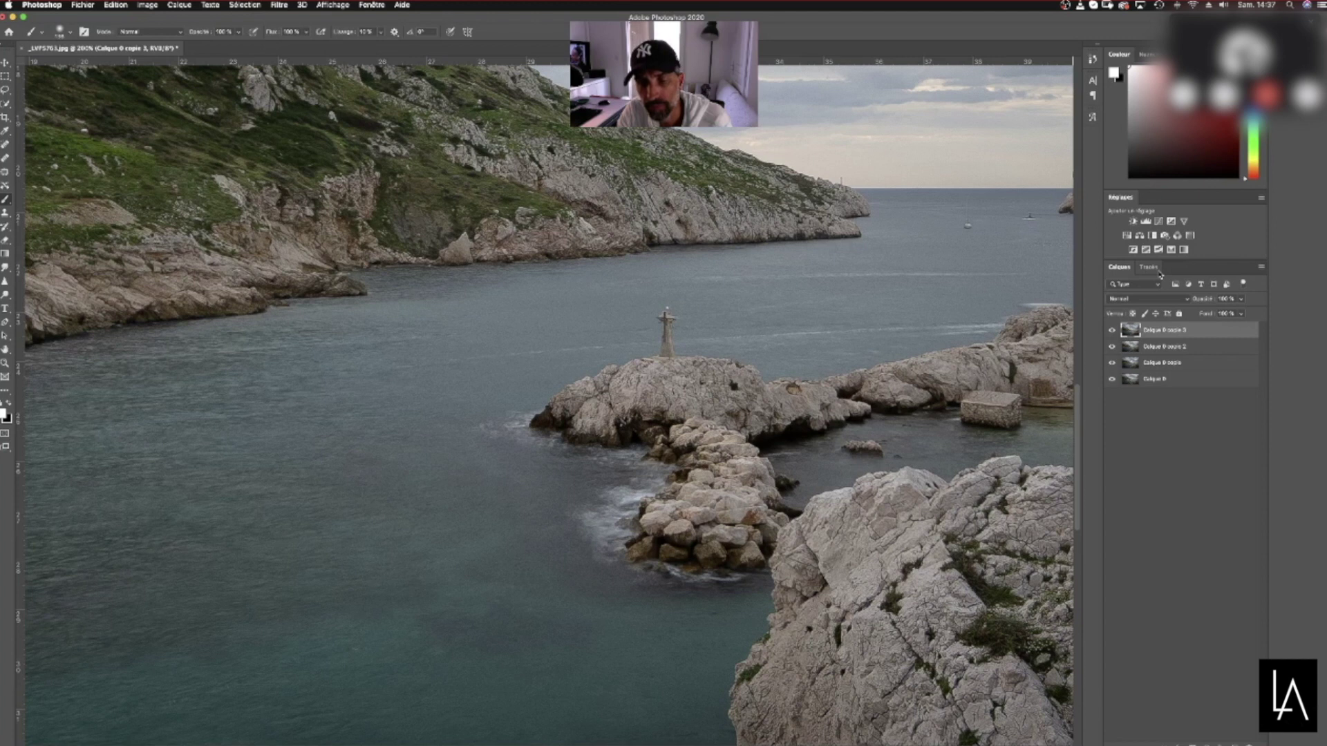
key("super+i")
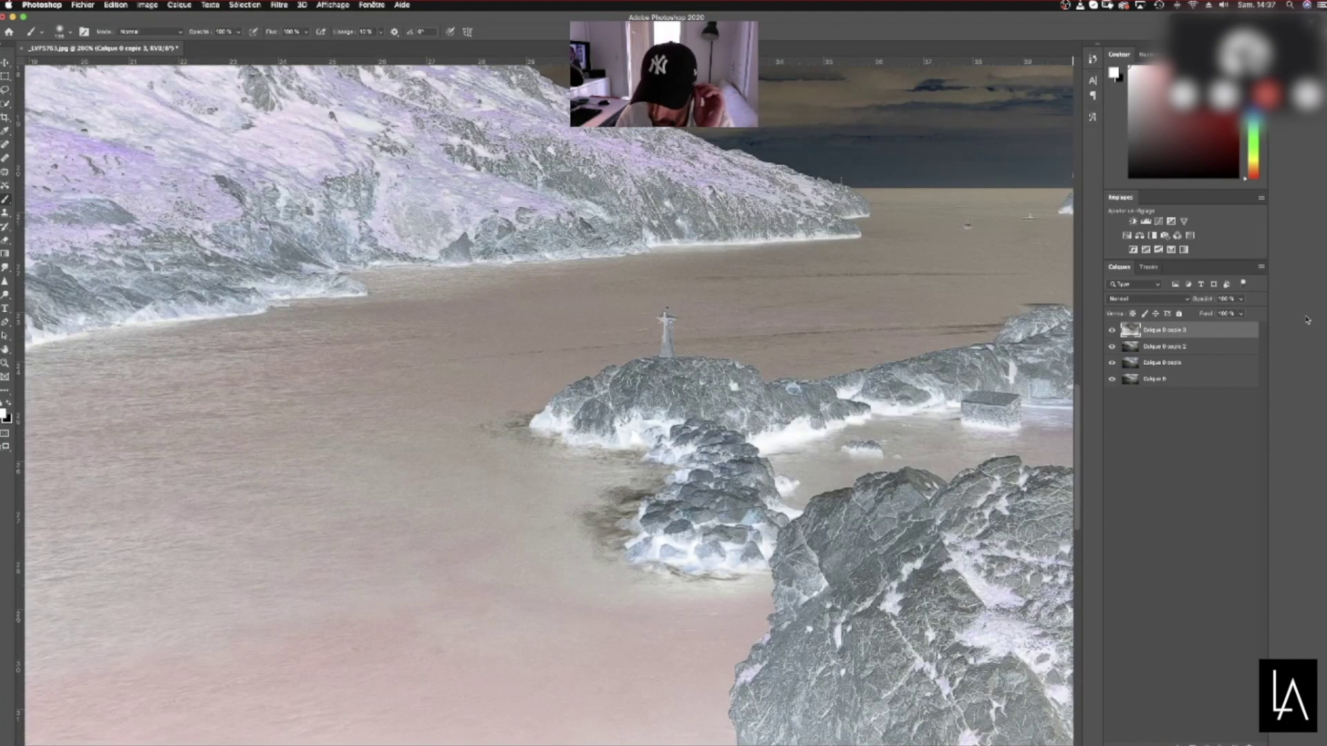
left_click(1188, 300)
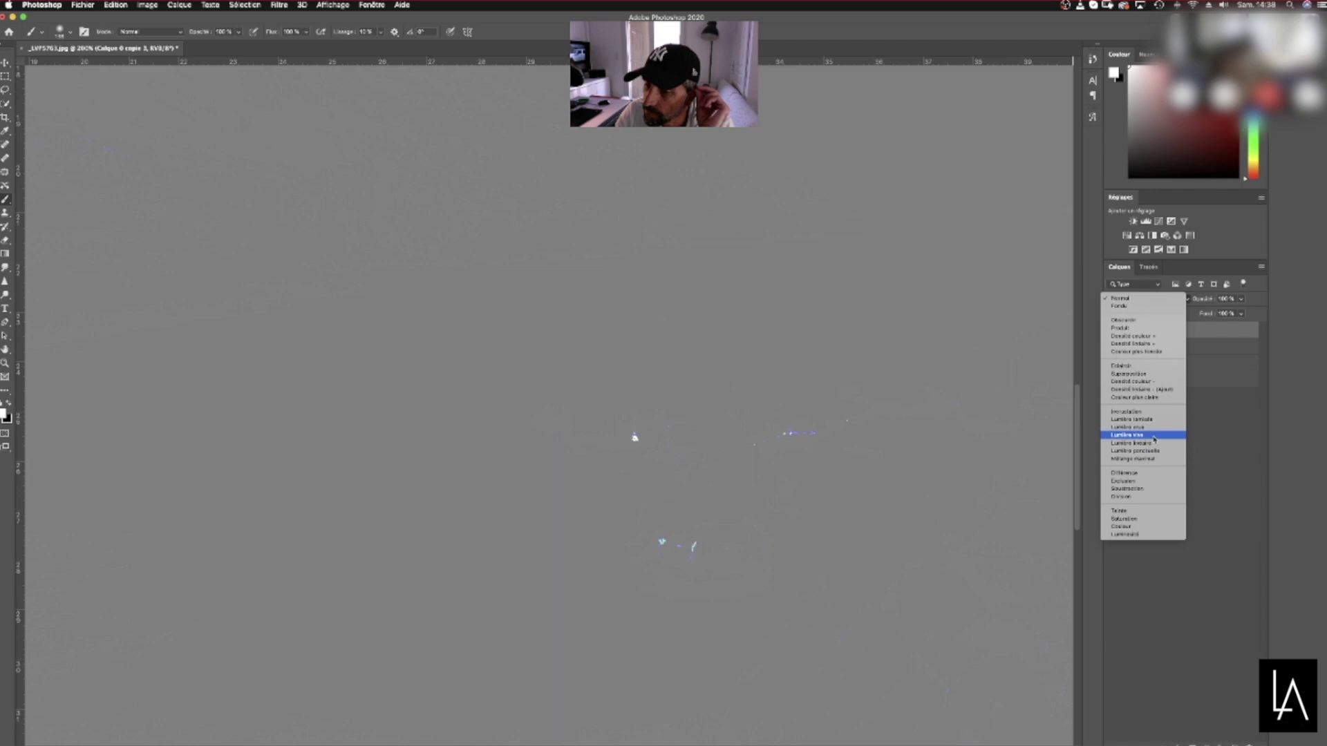
left_click(1157, 436)
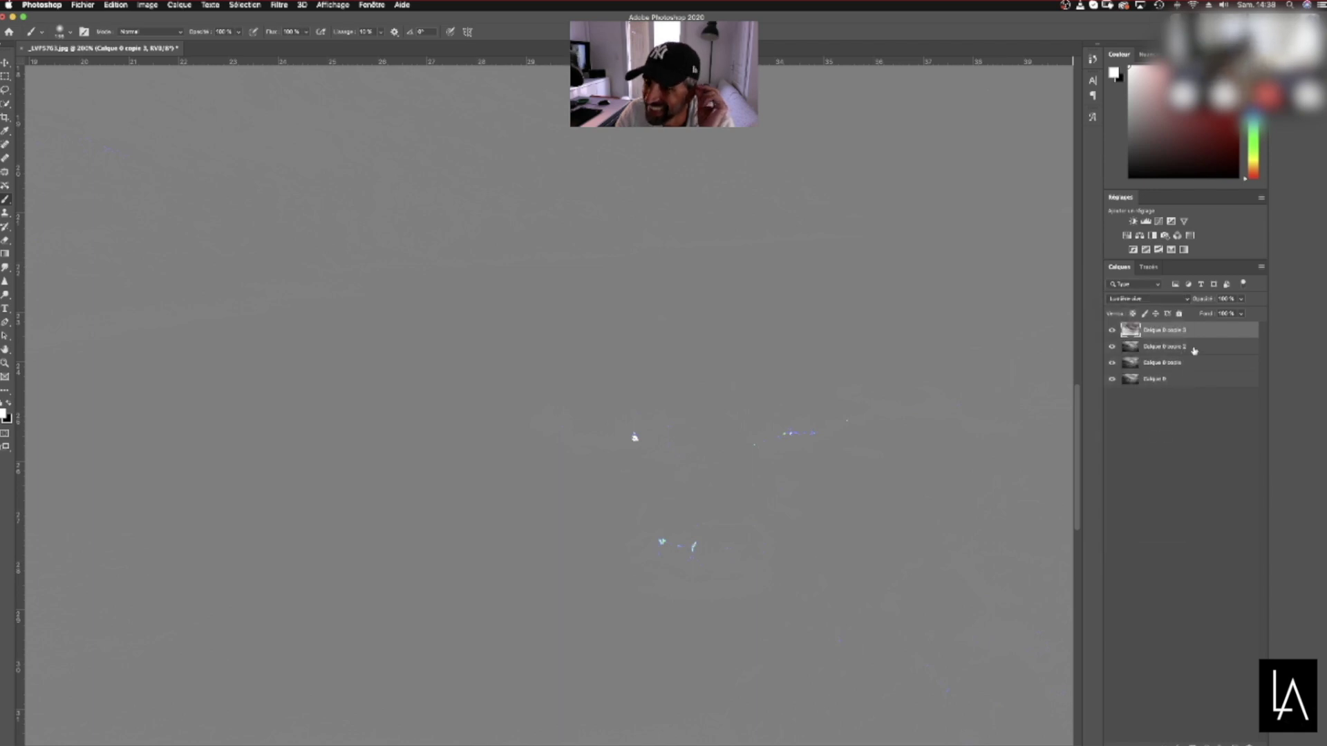
Set the blend mode of the second copy, directly beneath the inverted layer, to Incrustation
left_click(1192, 349)
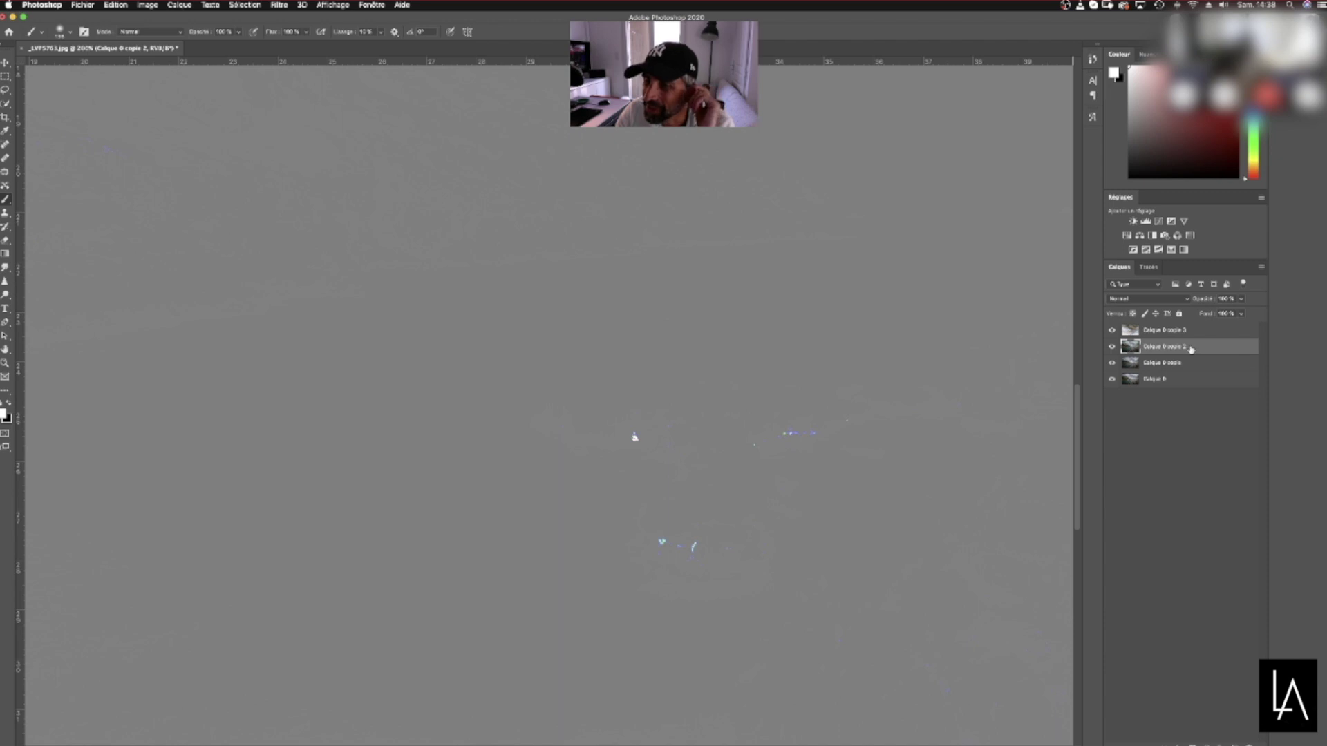
left_click(1186, 301)
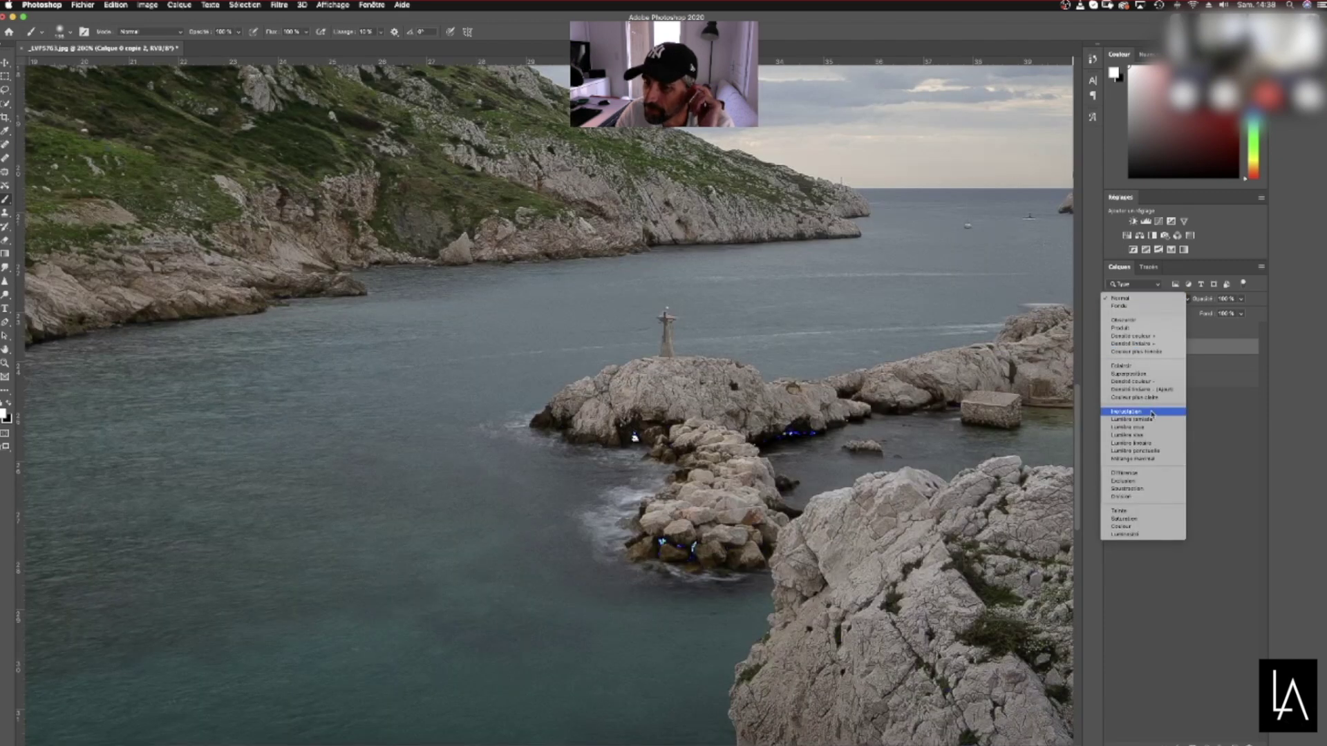
left_click(1152, 413)
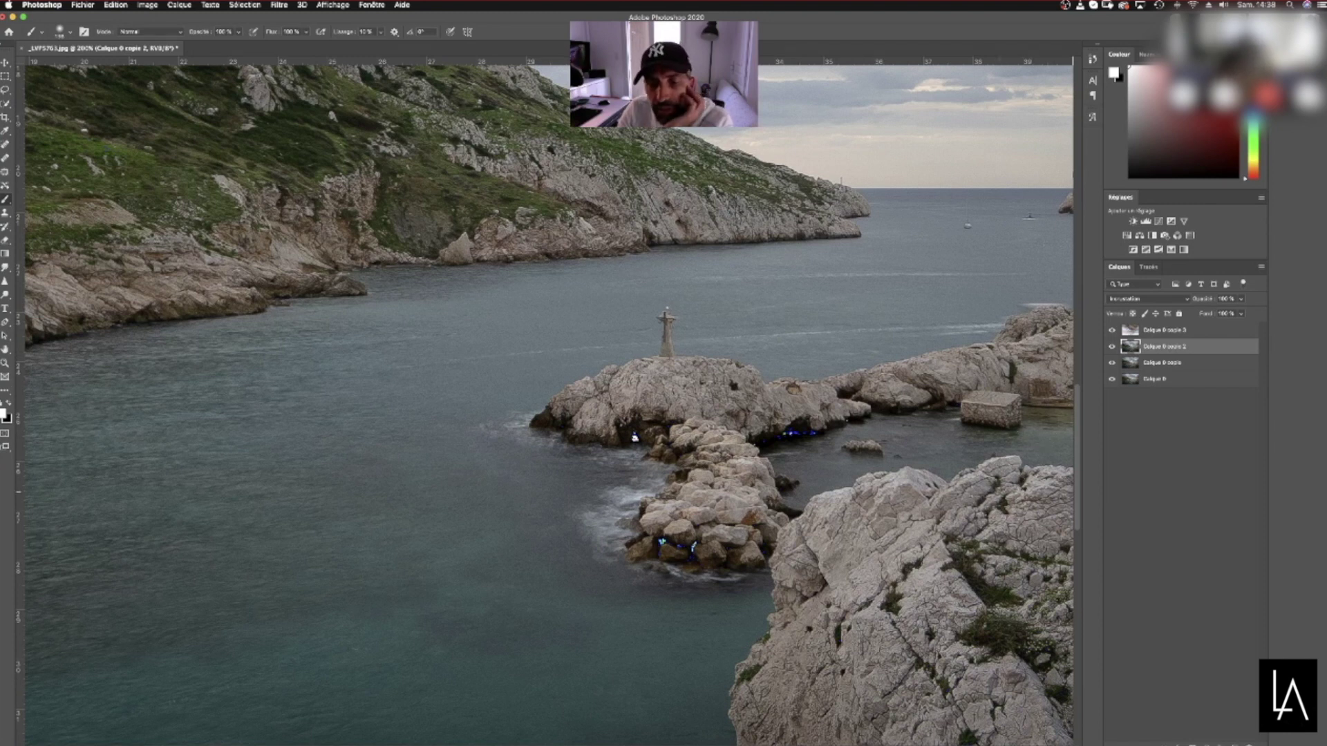
Group the inverted layer with the copy beneath it and set the group's blend mode to Incrustation
left_click(1159, 332)
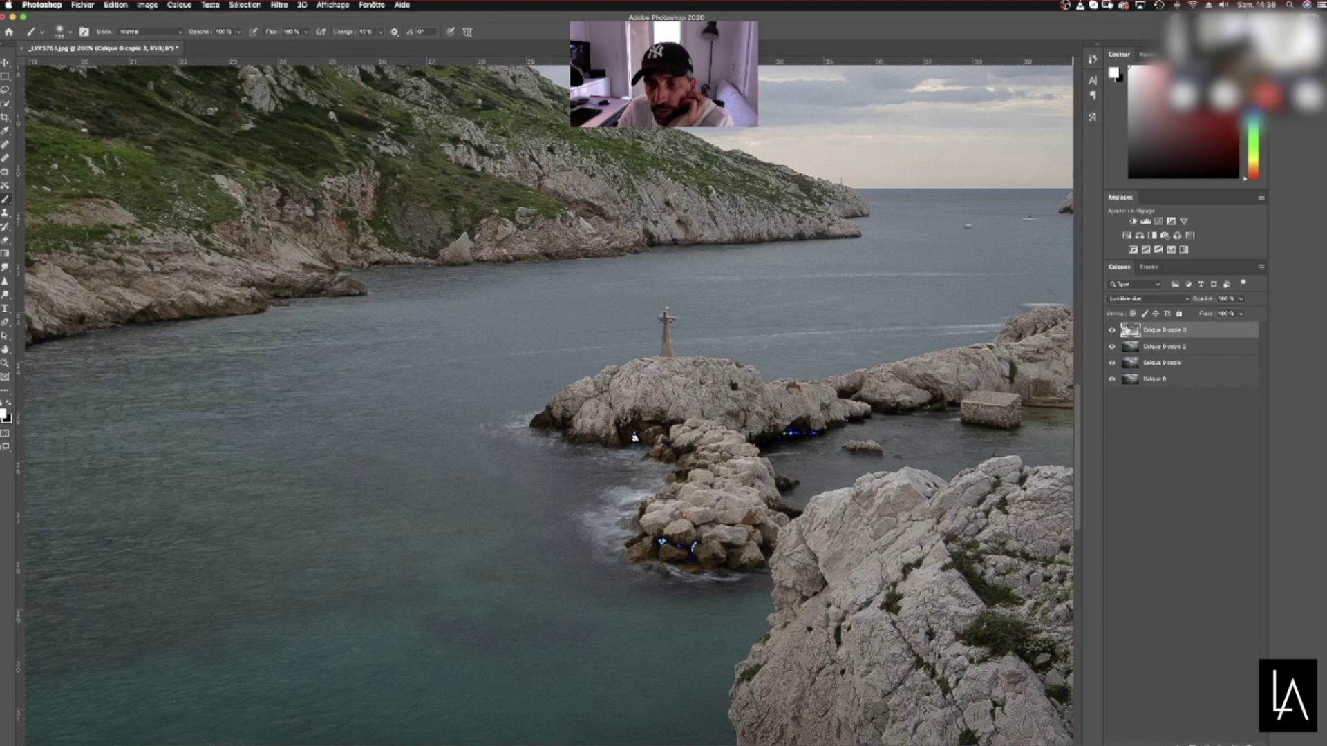
left_click(1136, 350)
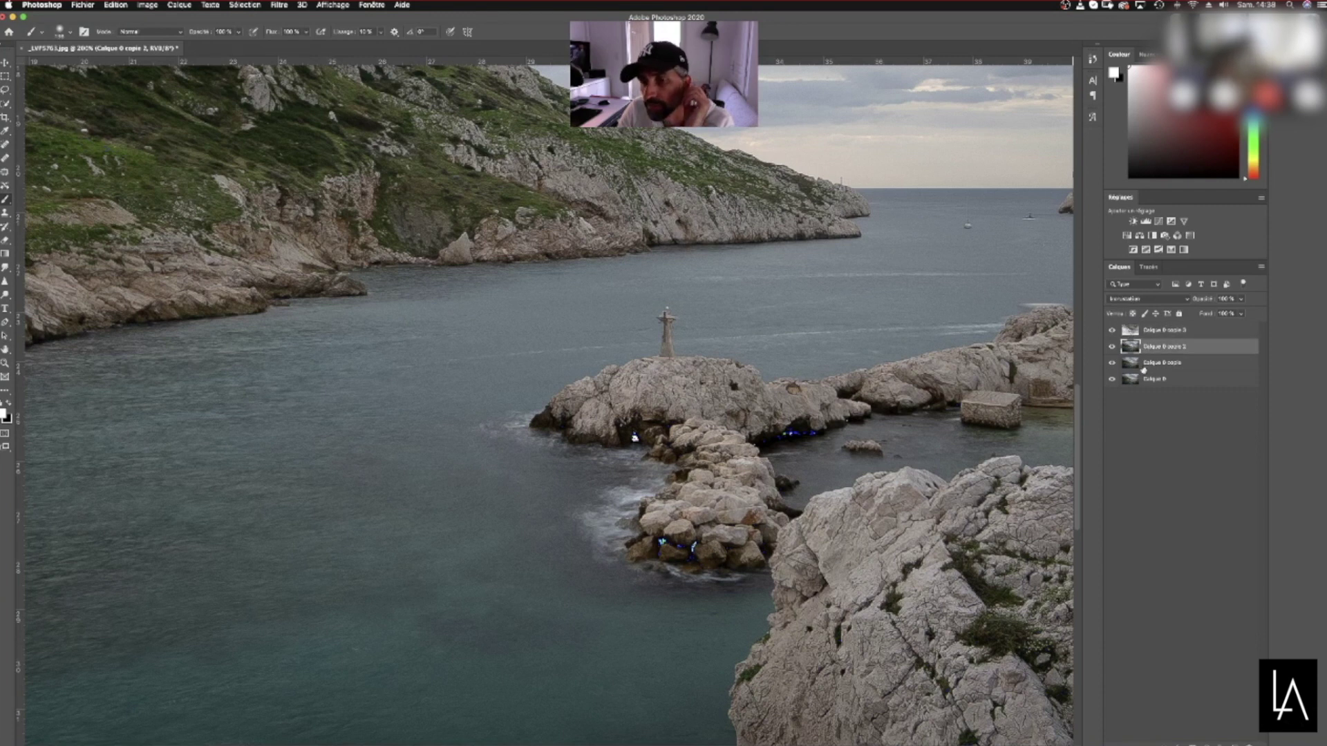
left_click(1197, 331)
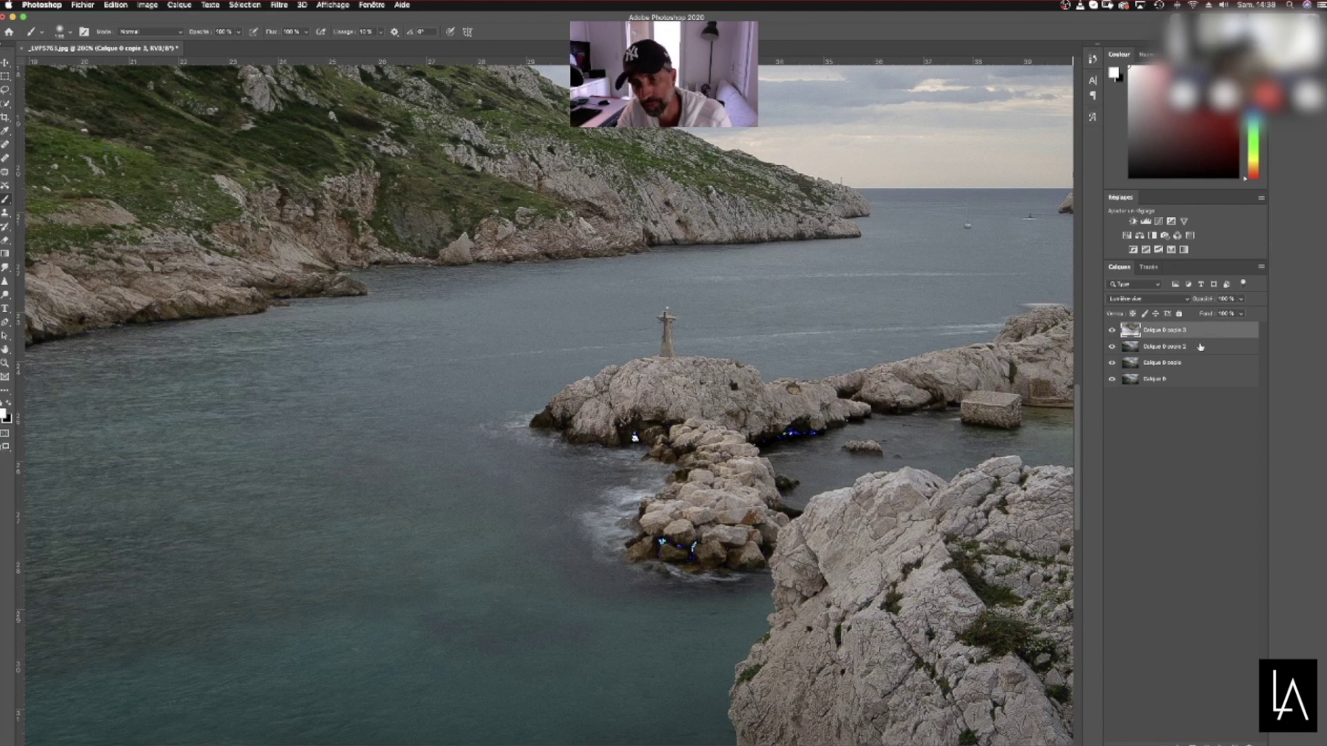
left_click(1201, 347, "shift")
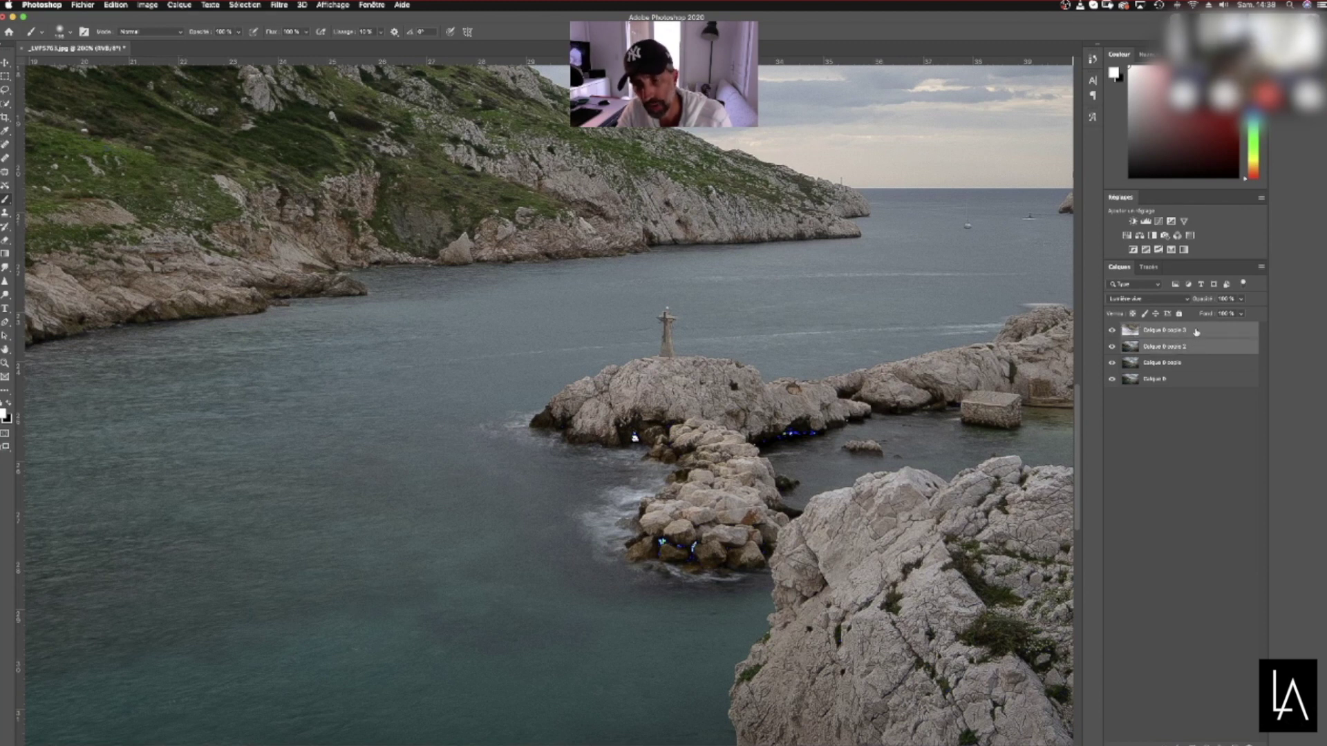
left_click_drag(1199, 332, 1223, 744)
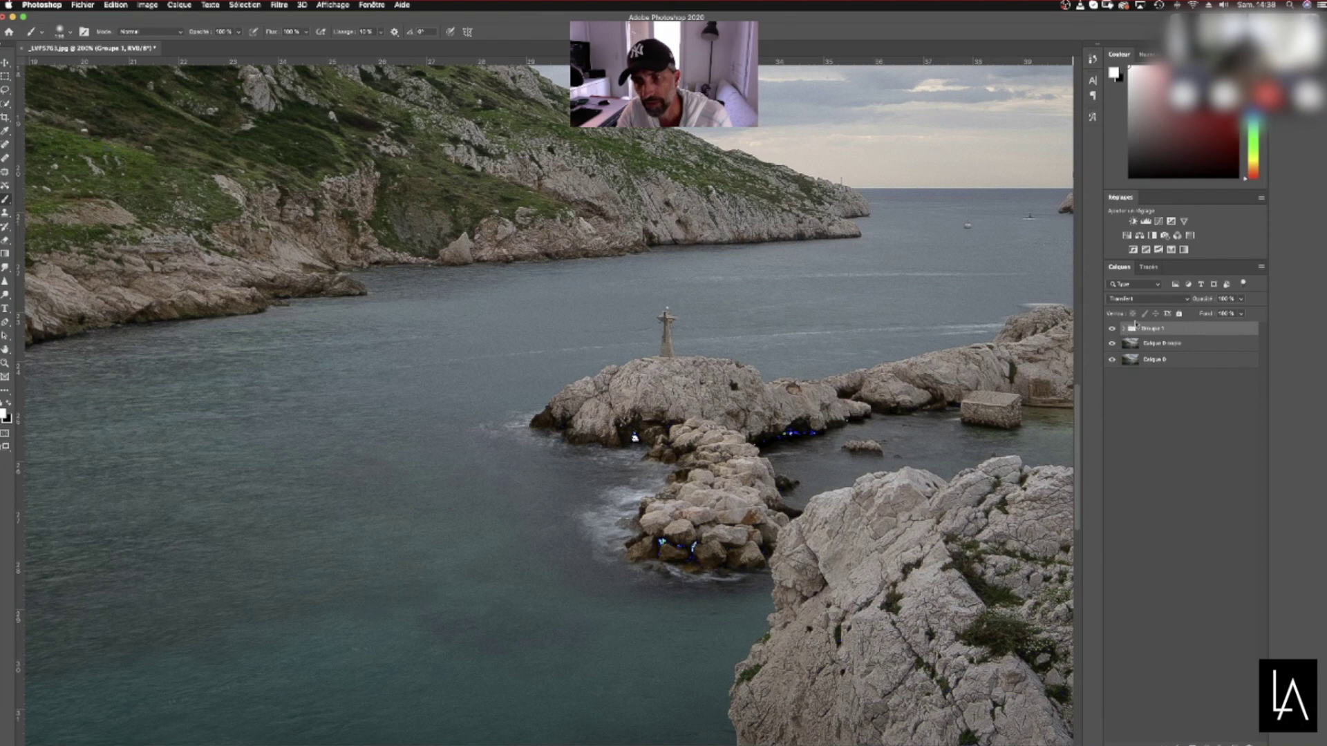
left_click(1148, 299)
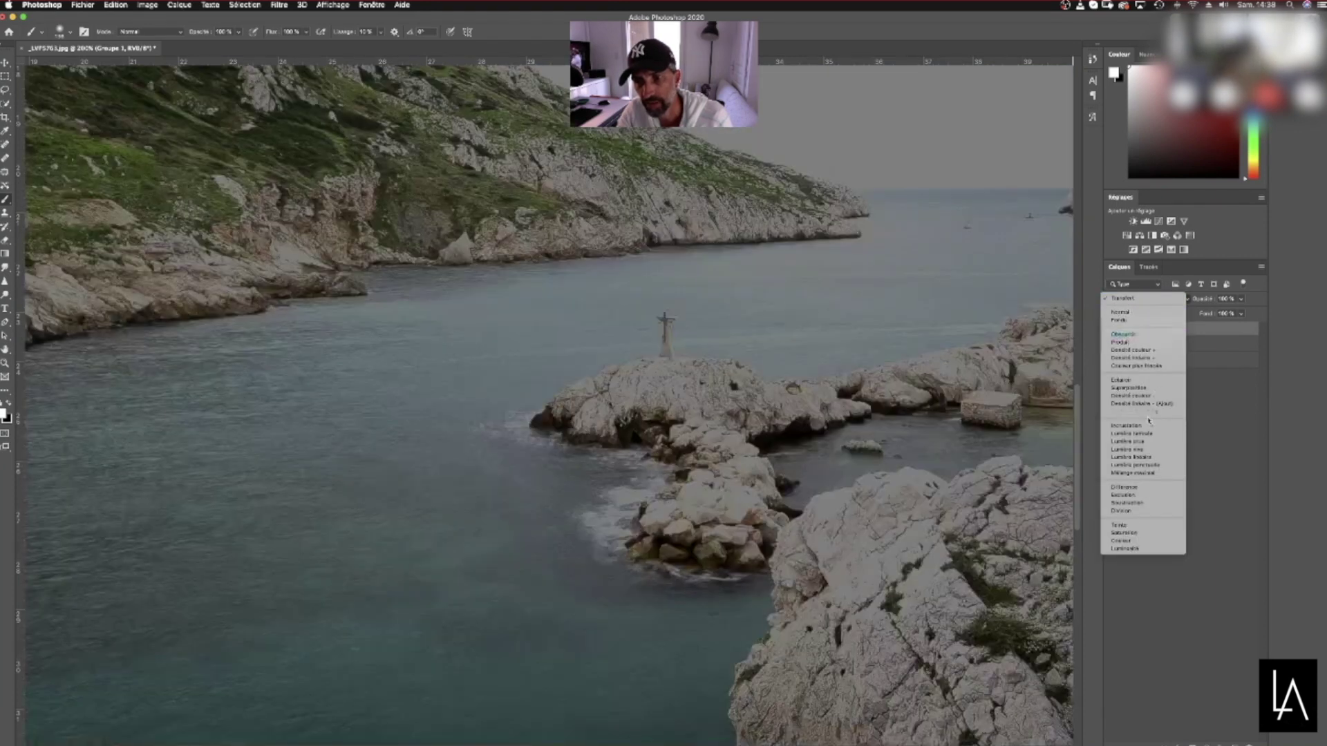
left_click(1134, 426)
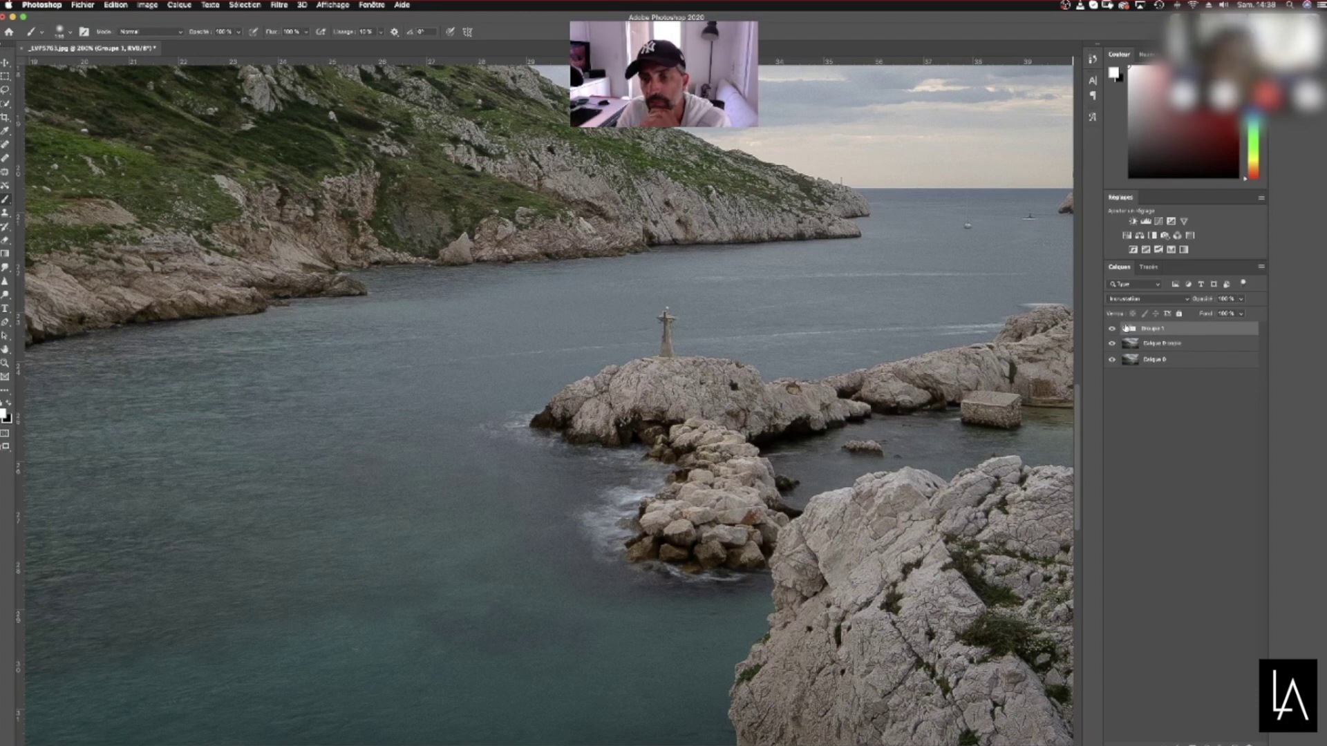
Review the contents of the group, checking the inverted layer, the copy beneath it and the layer below the group
left_click(1124, 328)
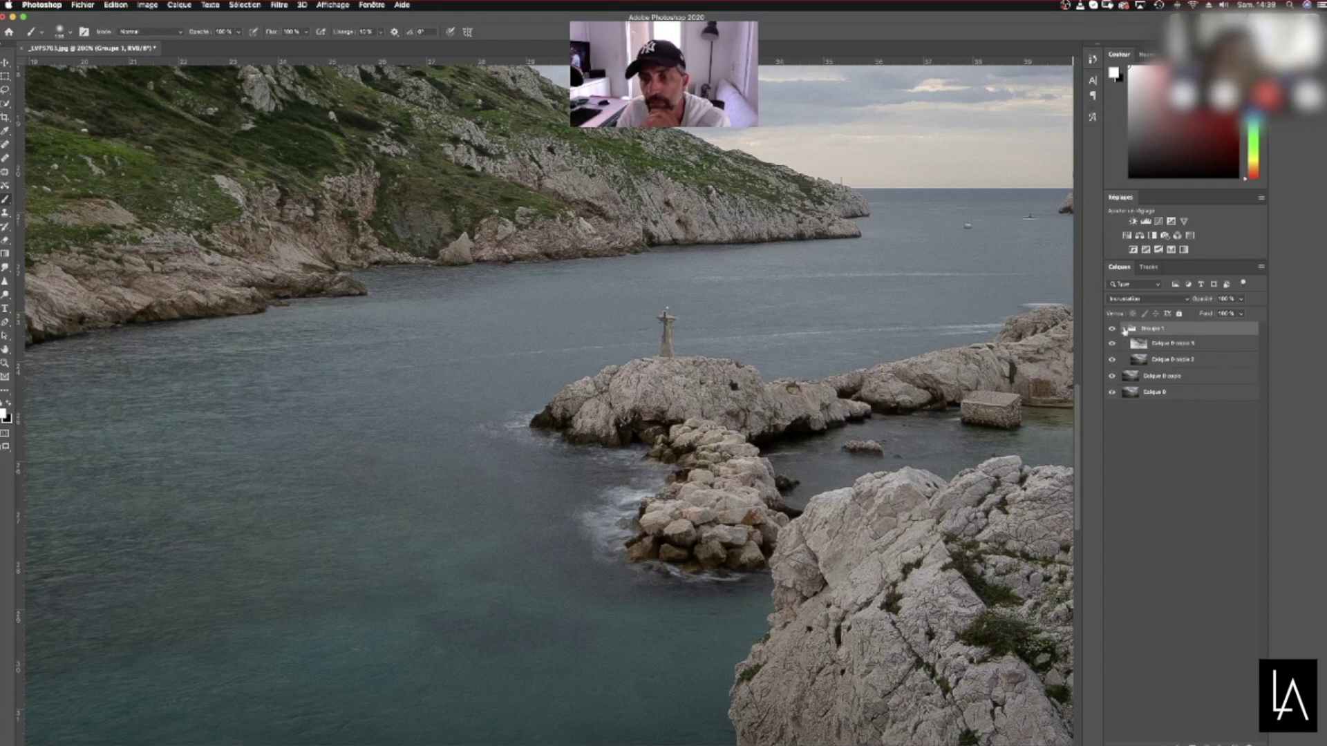
left_click(1142, 346)
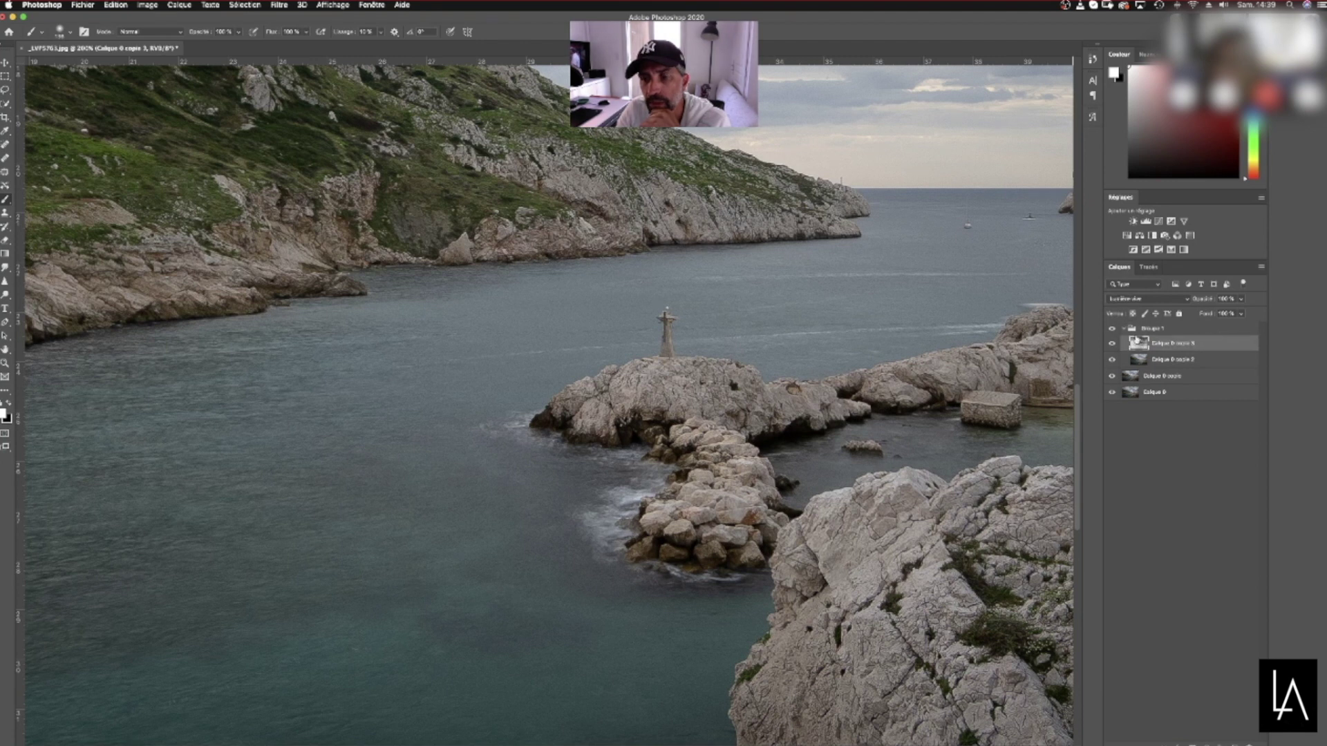
left_click(1125, 330)
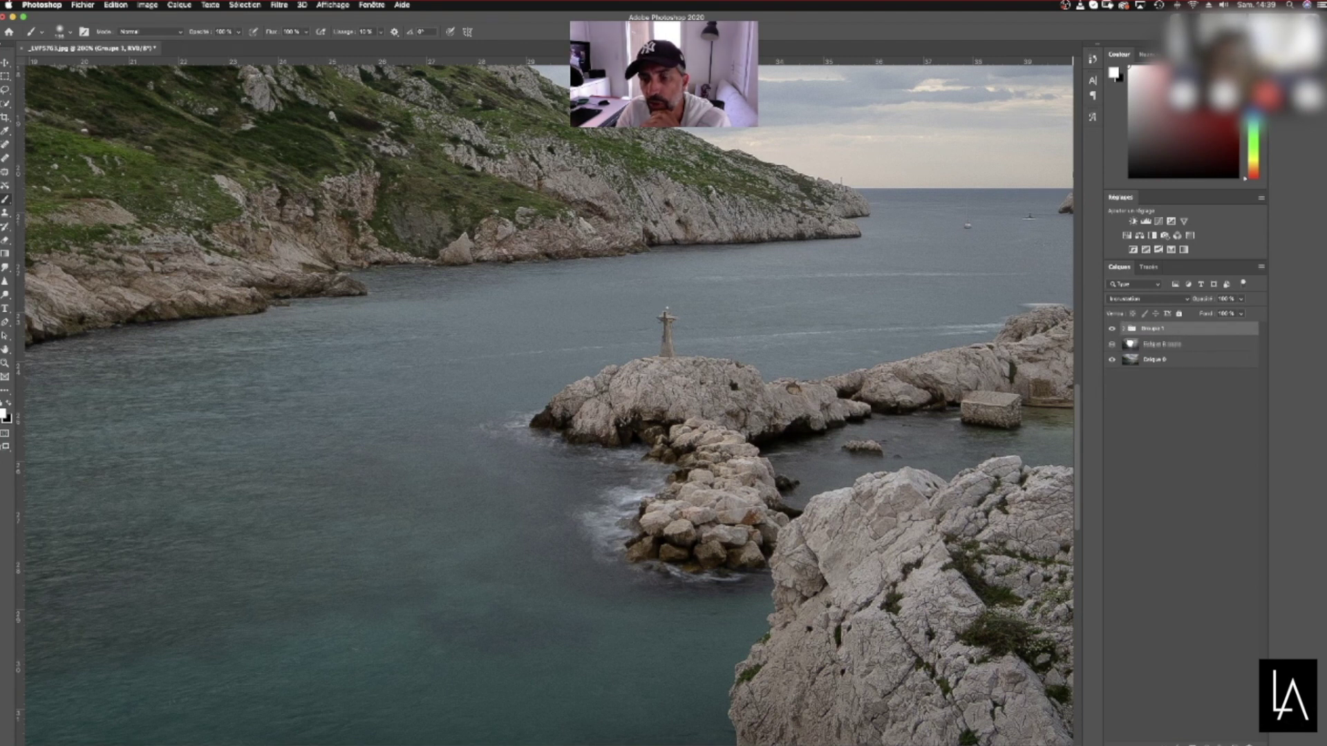
left_click(1131, 349)
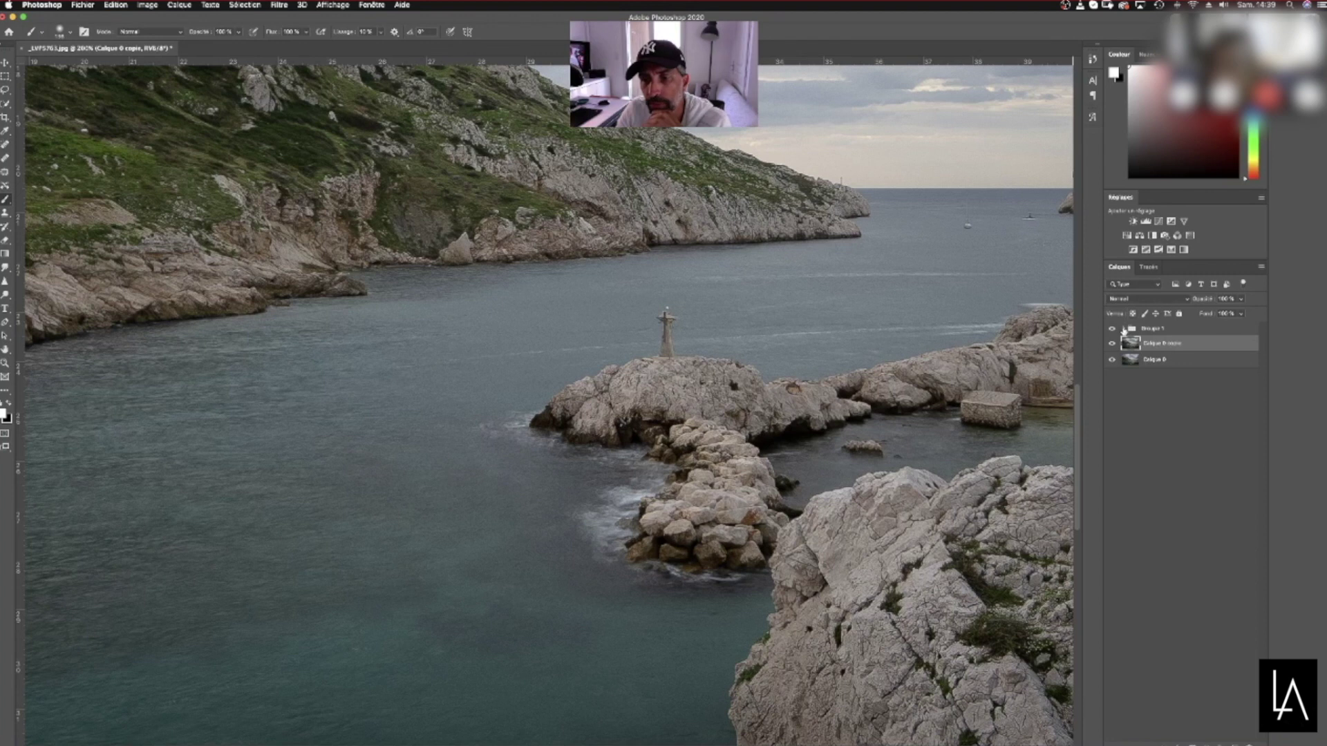
left_click(1123, 331)
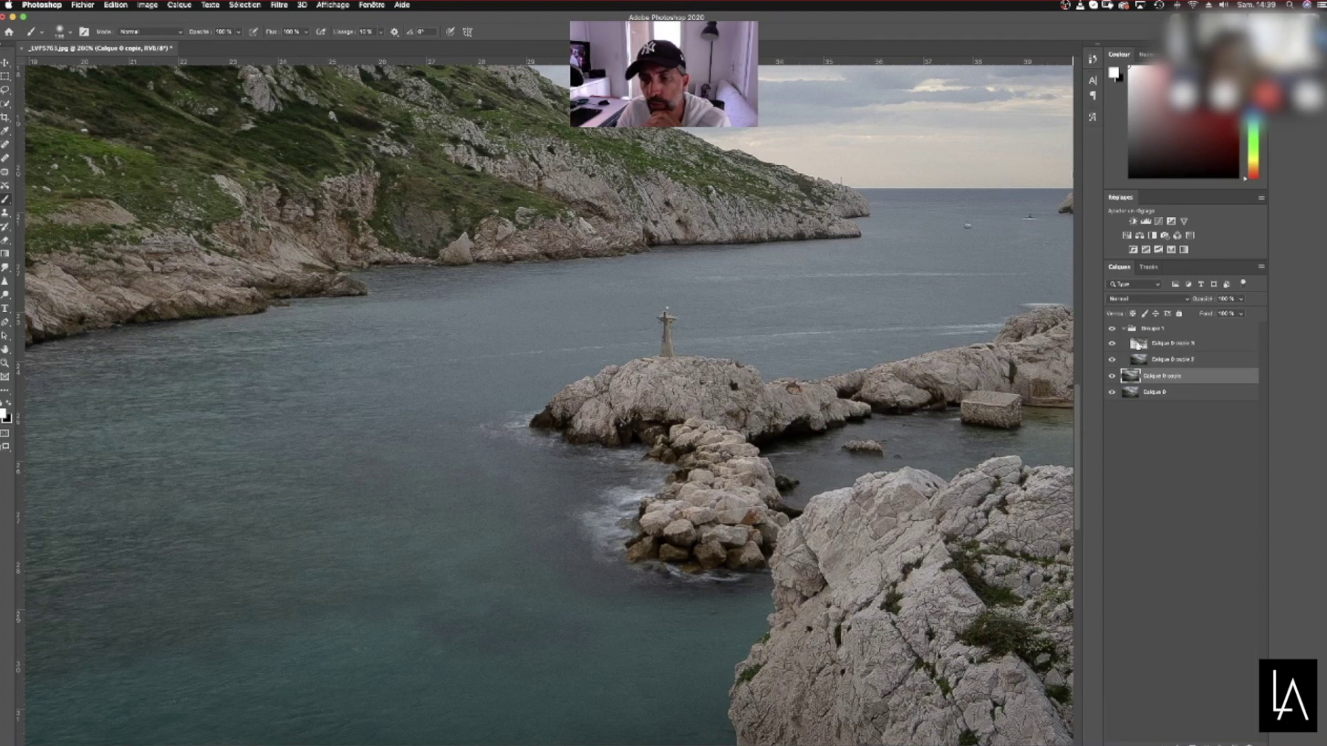
left_click(1140, 346)
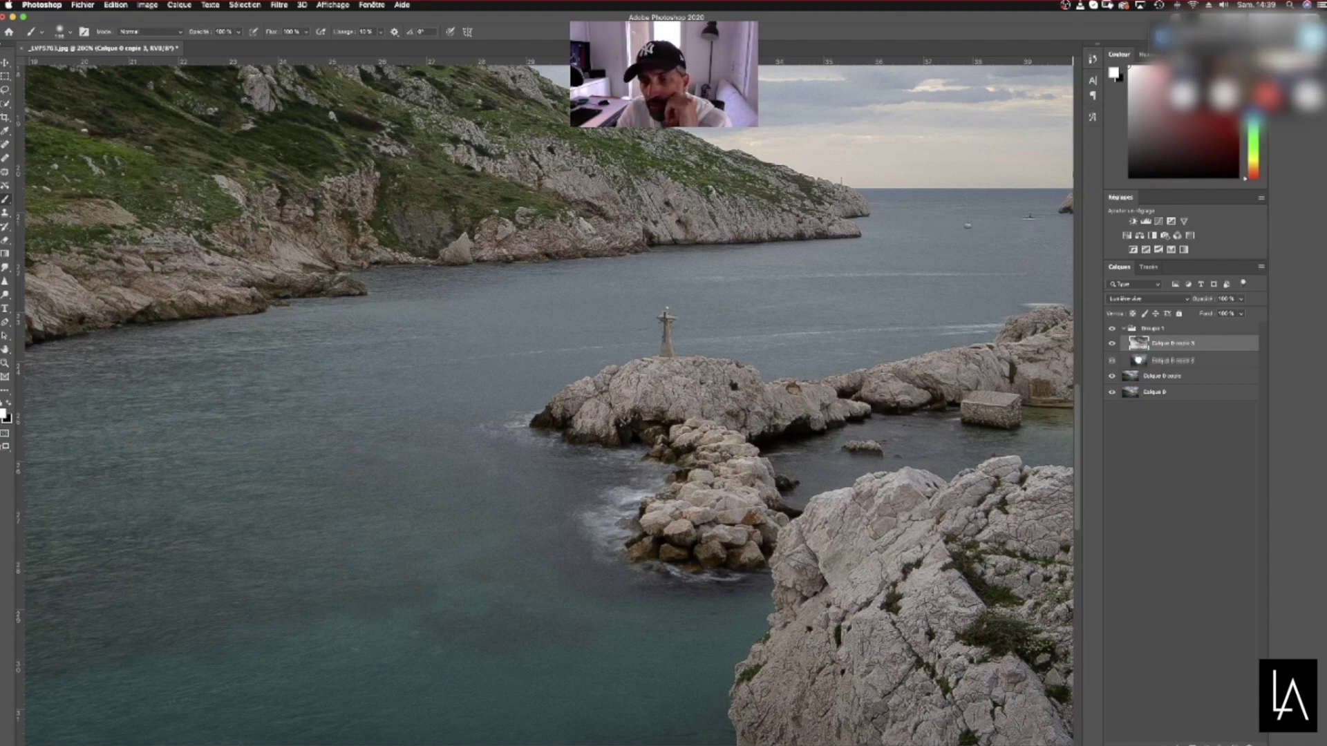
left_click(1145, 360)
left_click(1140, 344)
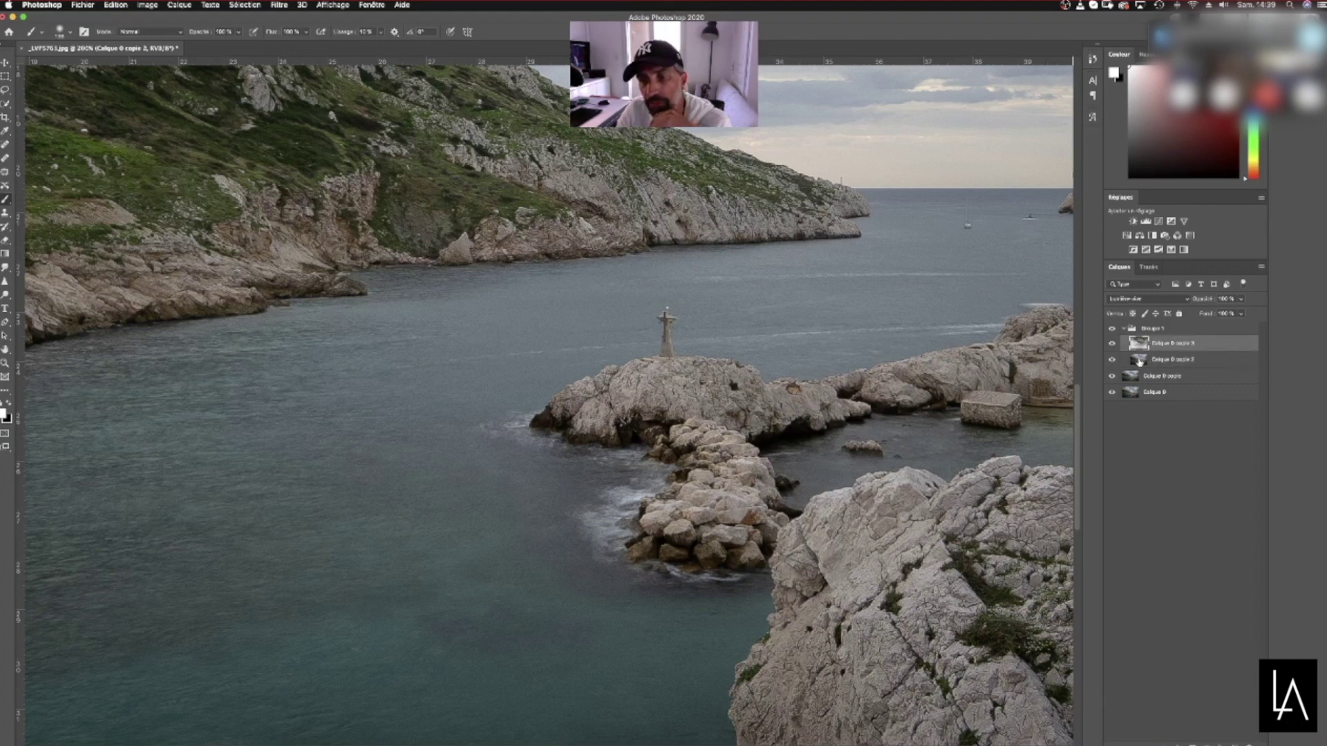
left_click(1139, 361)
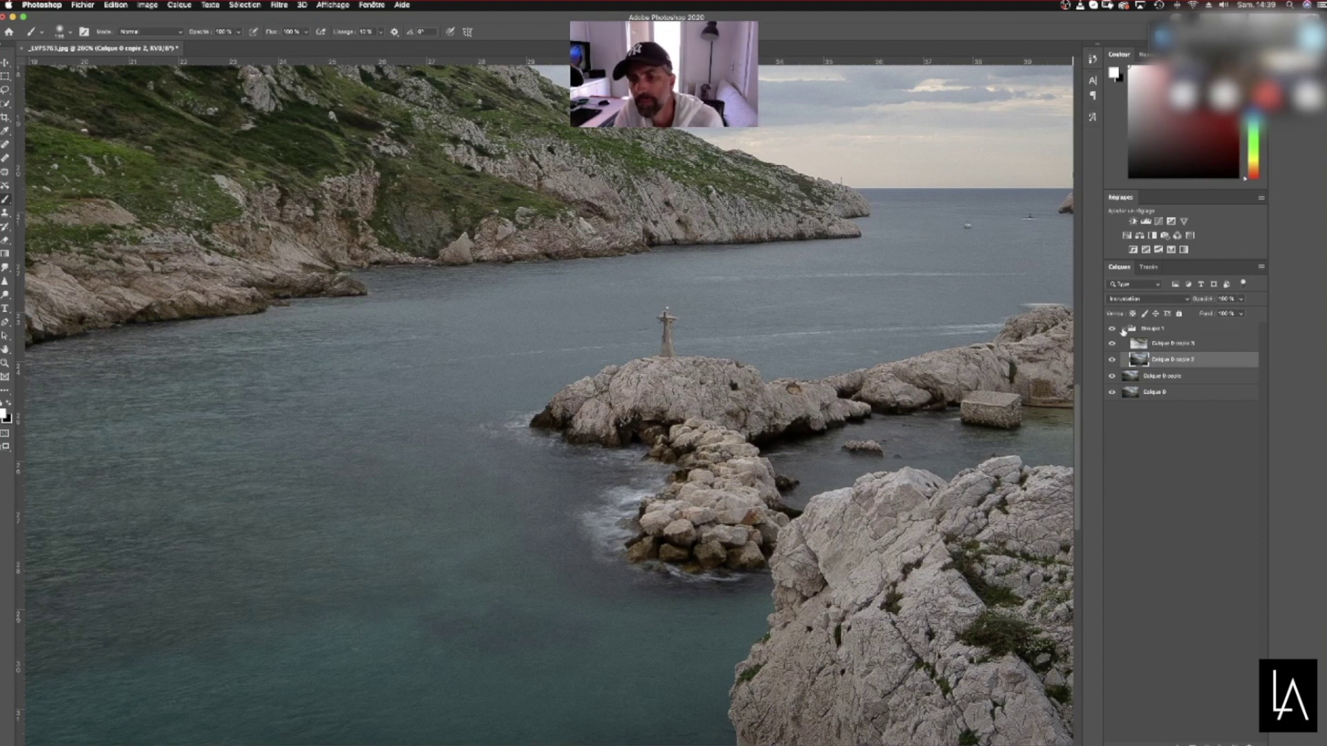
left_click(1124, 329)
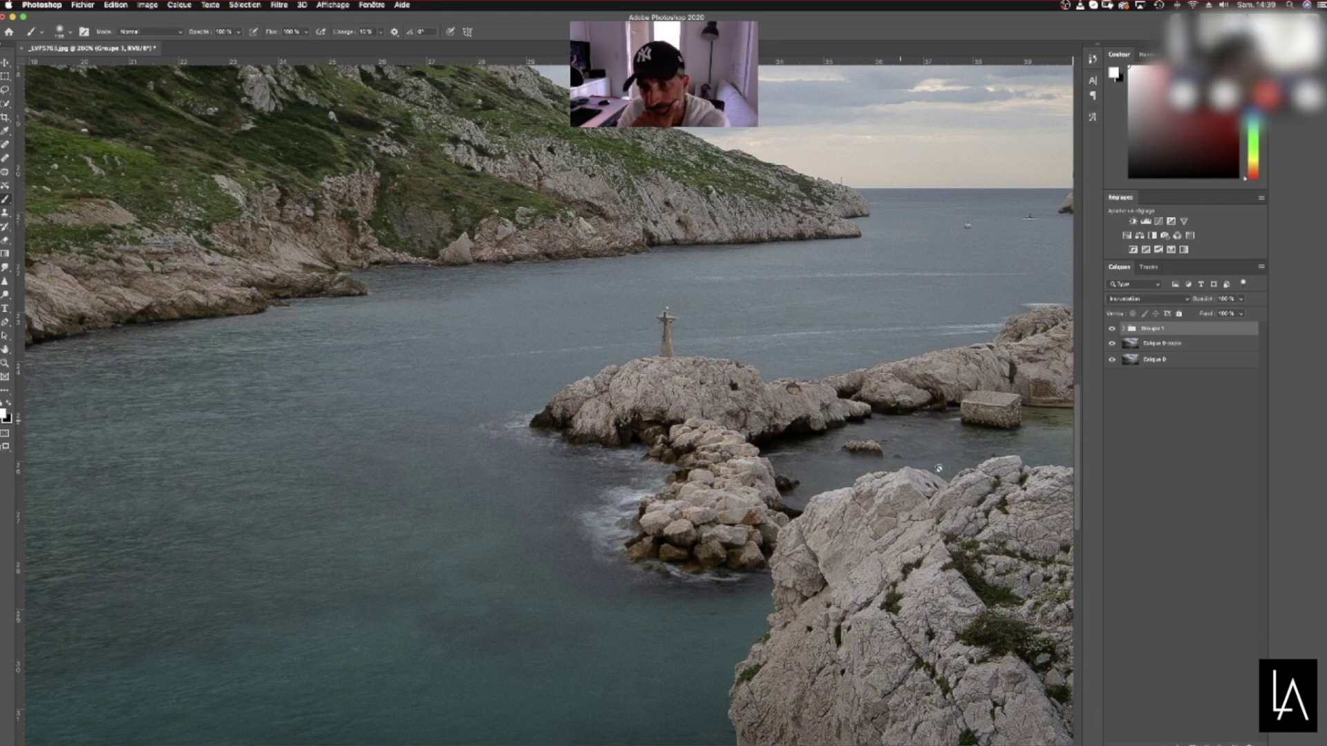
Compare the photo with the group hidden and visible several times, and expand the group to show its layers
left_click(1113, 330)
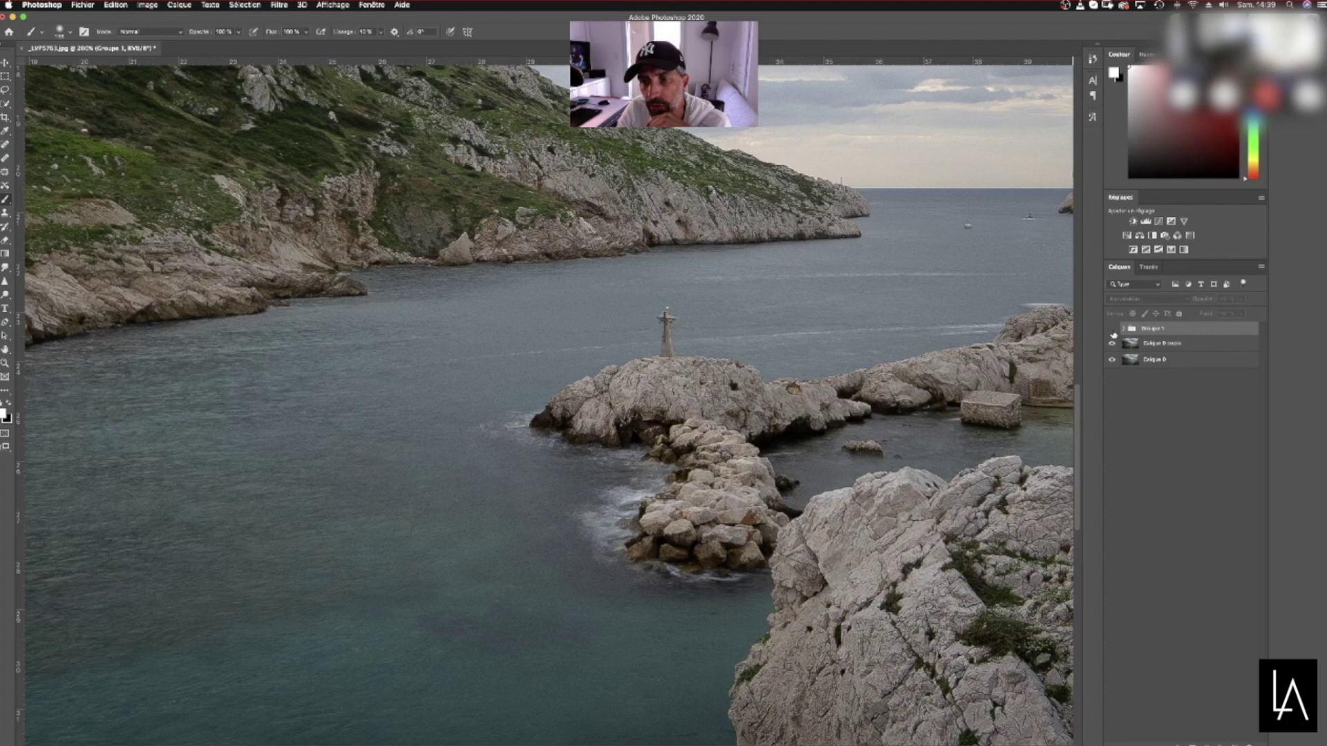
left_click(1113, 330)
left_click(1112, 329)
left_click(1112, 330)
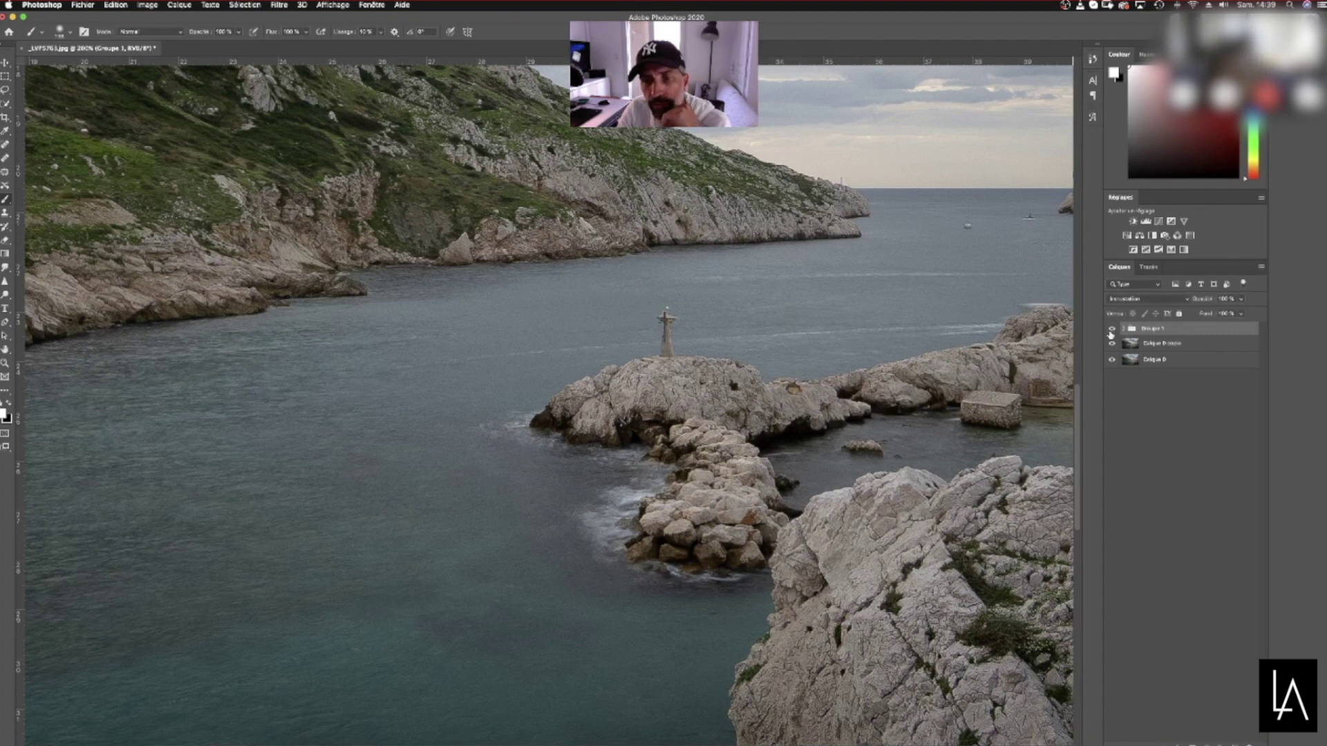
left_click(1111, 330)
left_click(1111, 330)
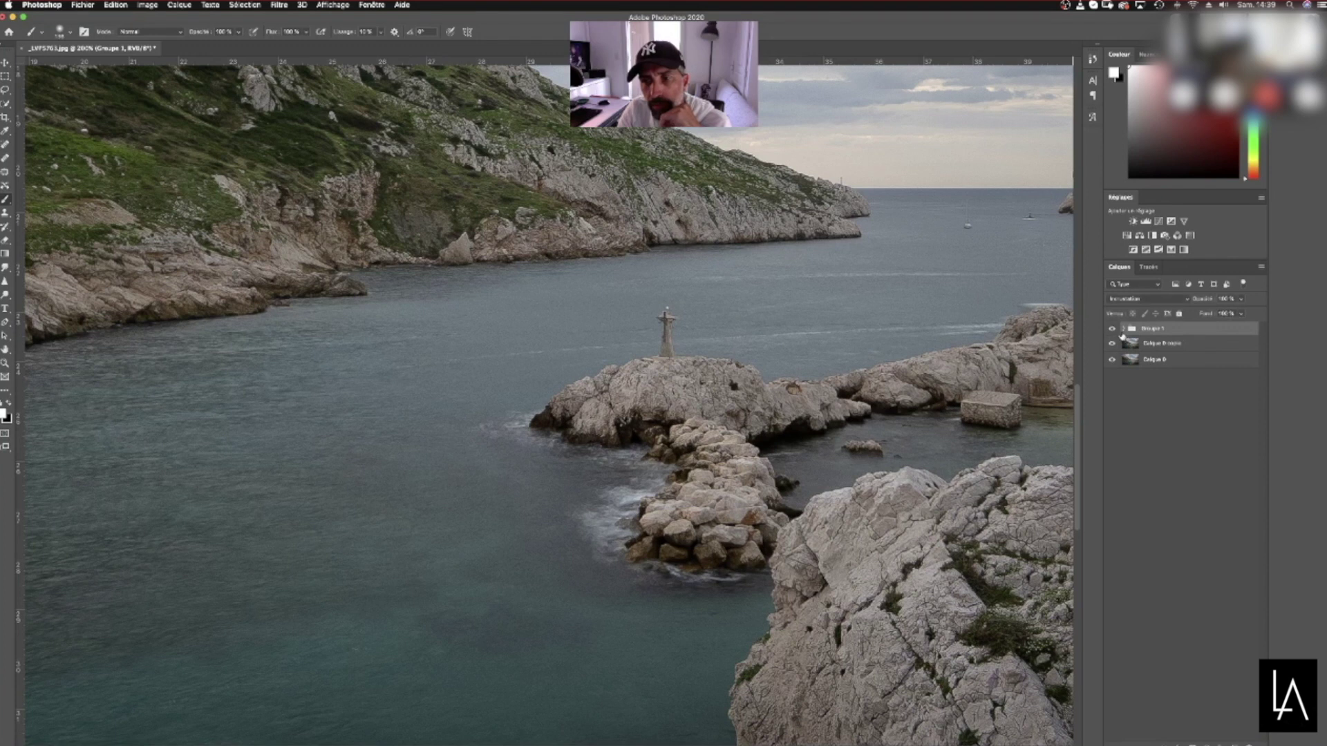
left_click(1123, 330)
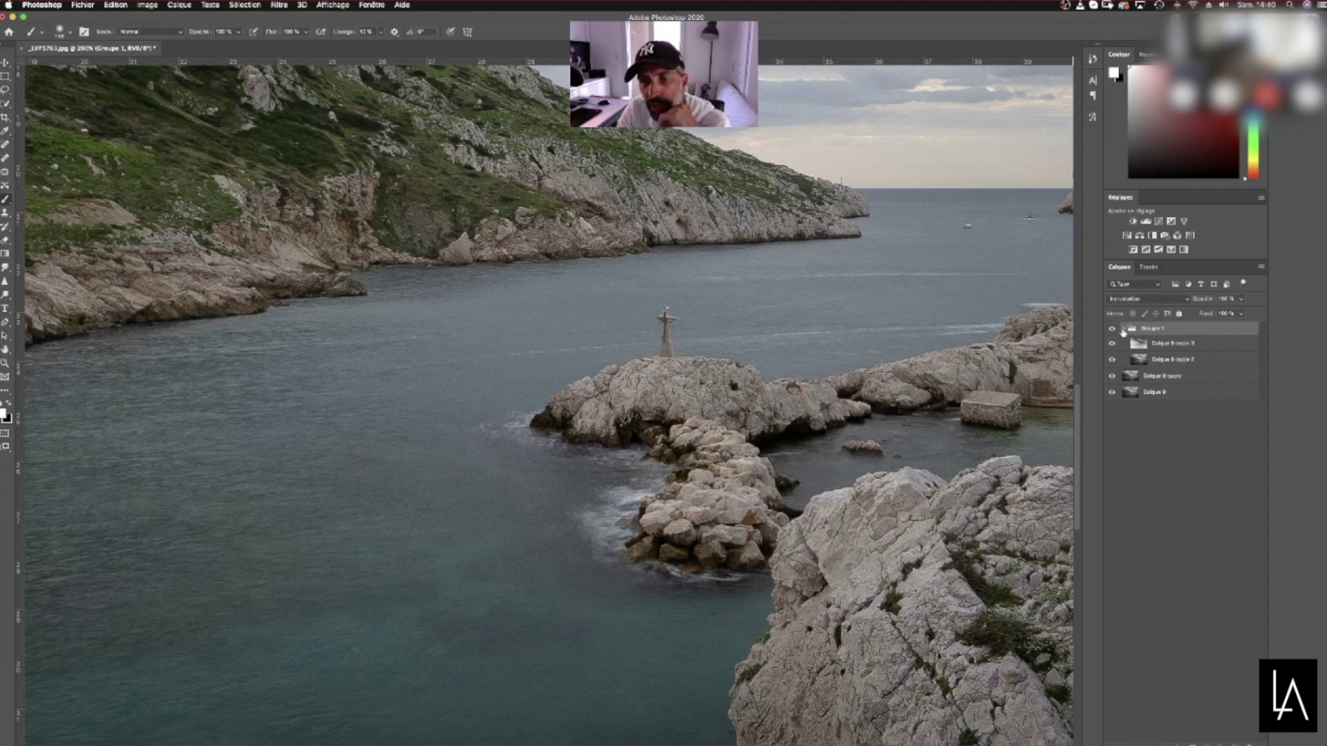
Apply a Gaussian blur with a 1.4-pixel radius to the inverted layer in the group
left_click(1153, 346)
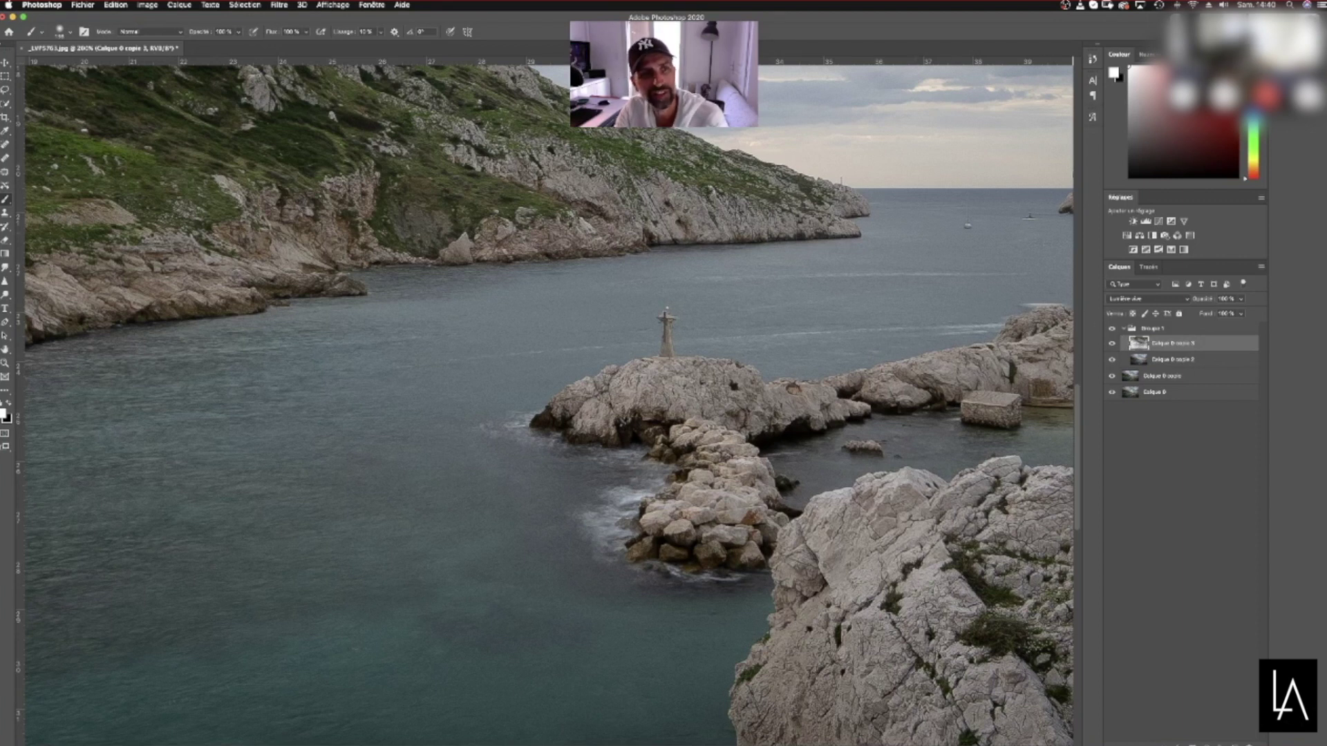
left_click(279, 5)
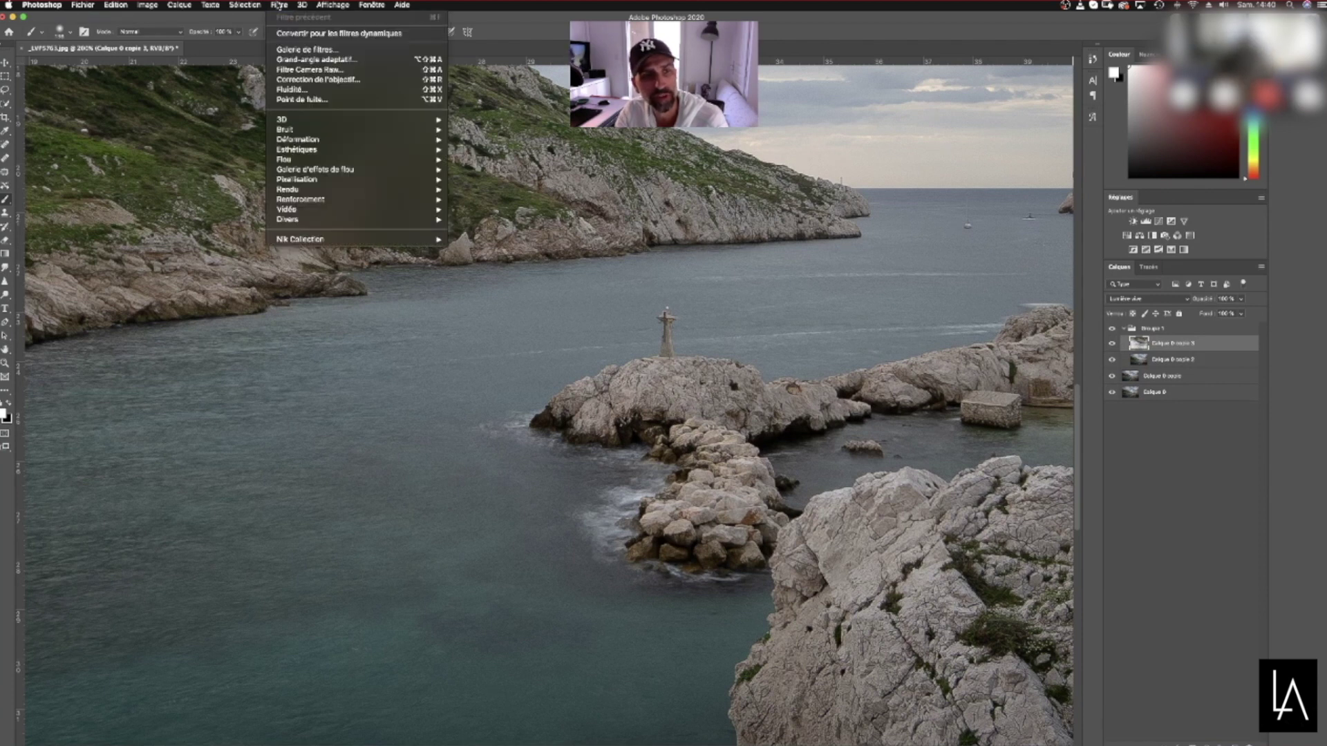
mouse_move(308, 159)
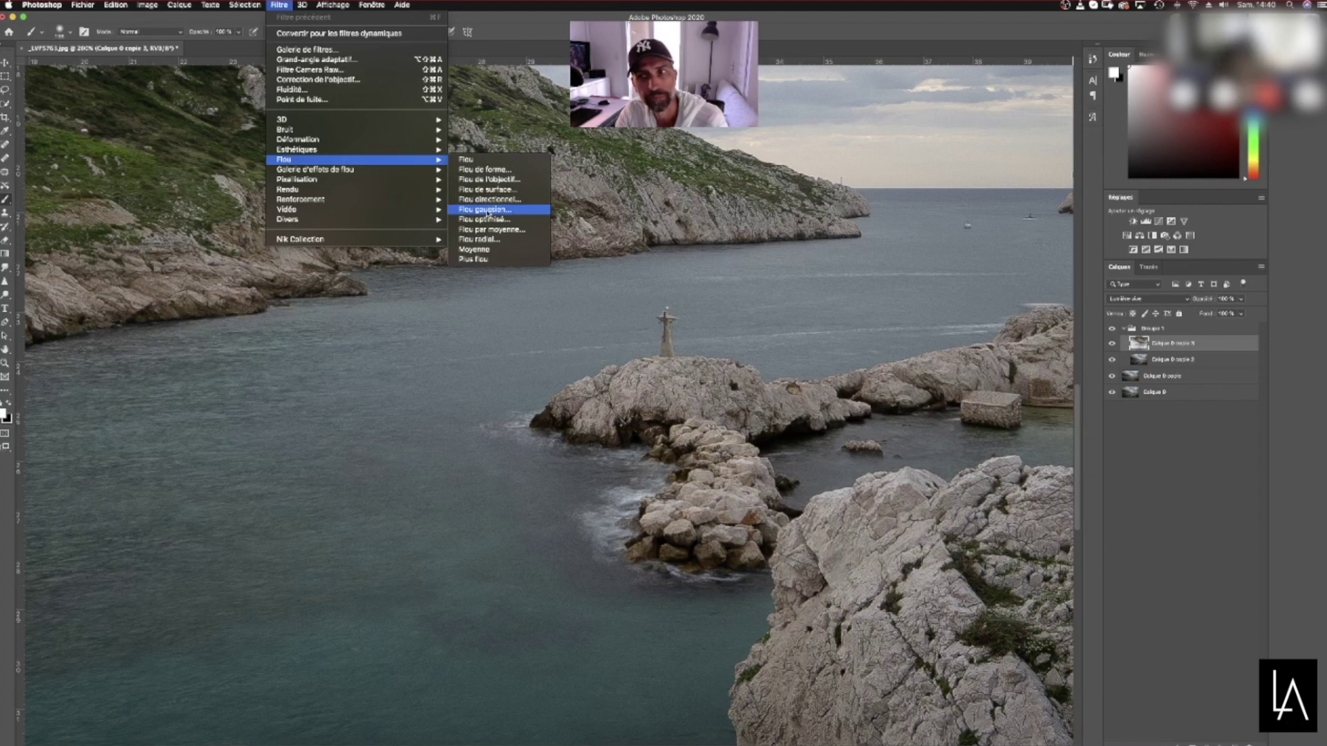
left_click(489, 210)
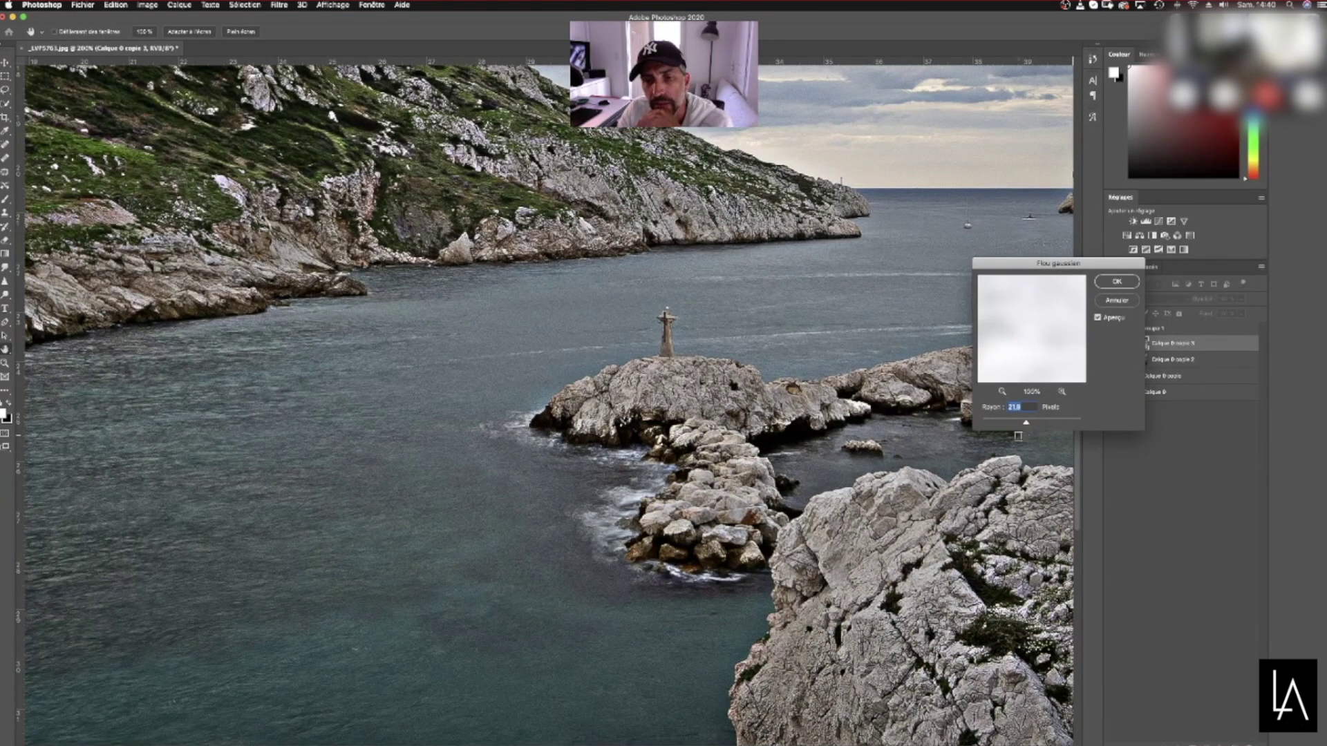
left_click_drag(1026, 424, 993, 435)
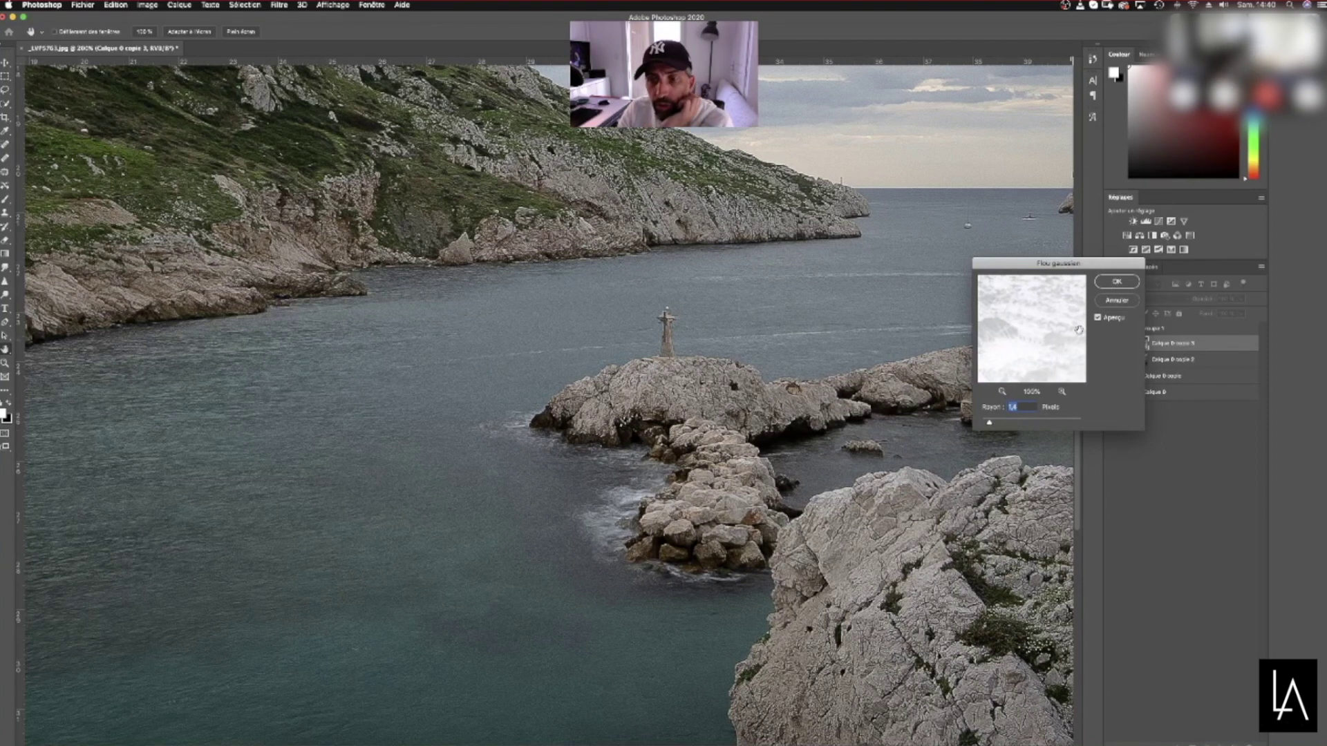
key("Return")
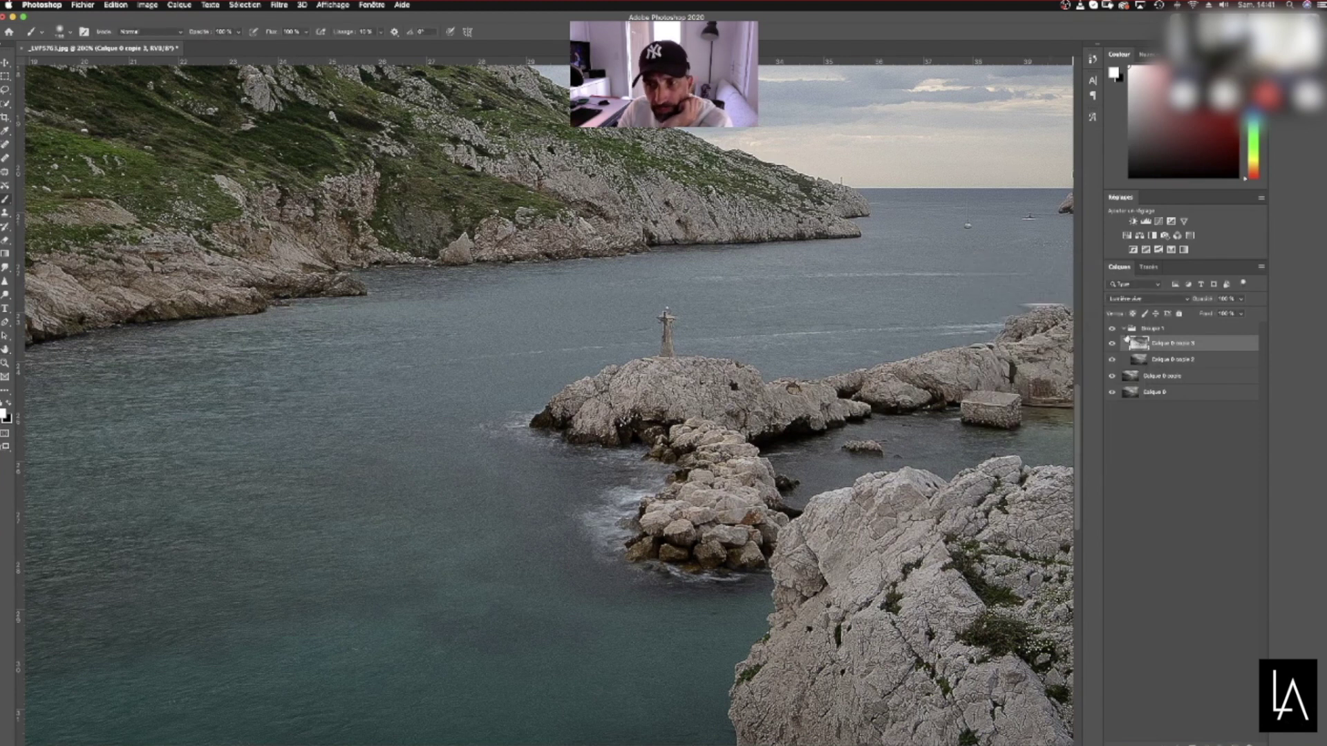
Collapse the group and compare the enlarged rocks and sea with the group hidden and visible
left_click(1123, 329)
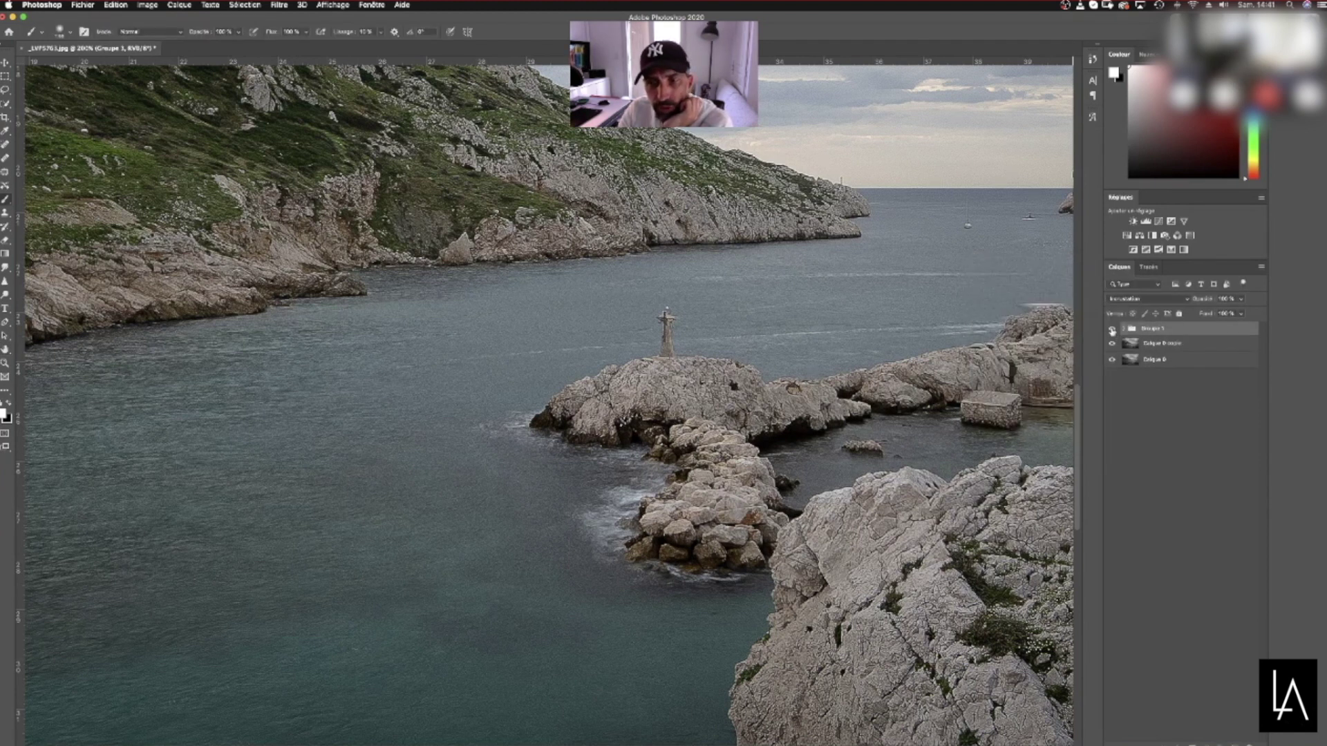
left_click(1112, 331)
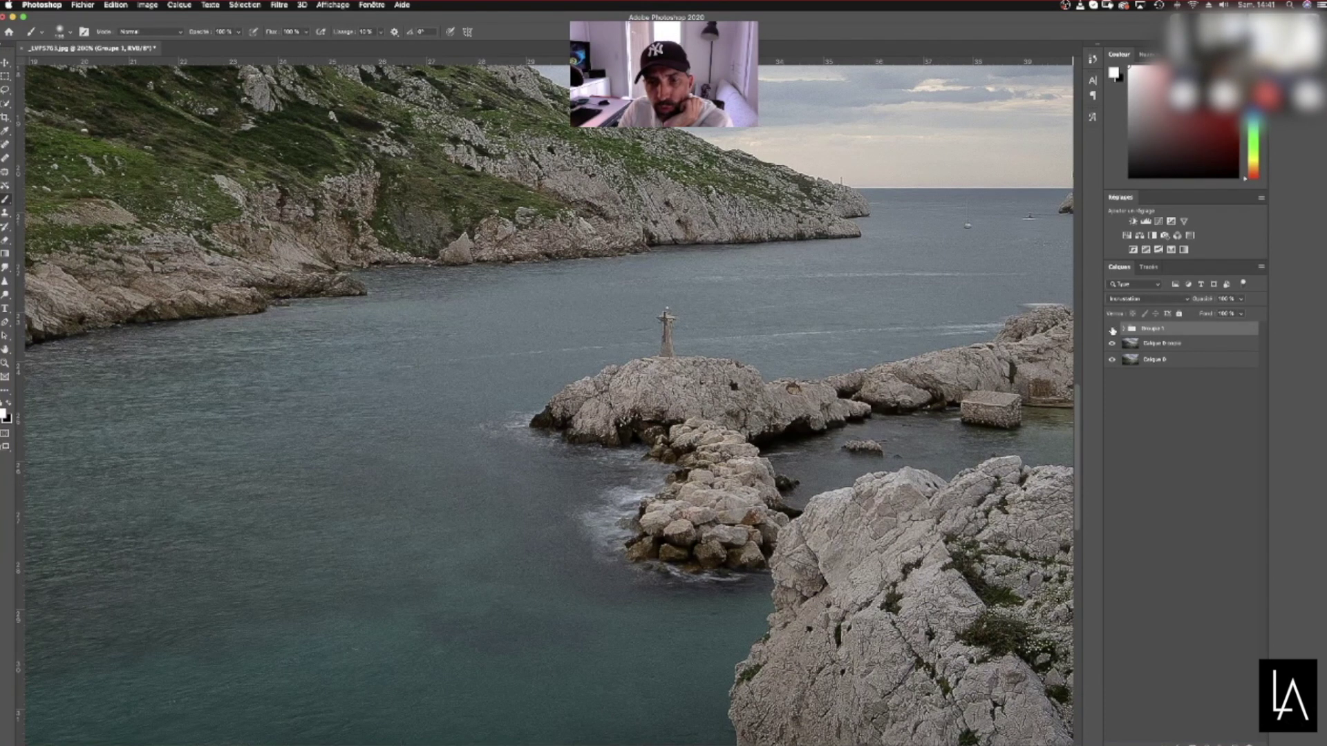
left_click(1112, 330)
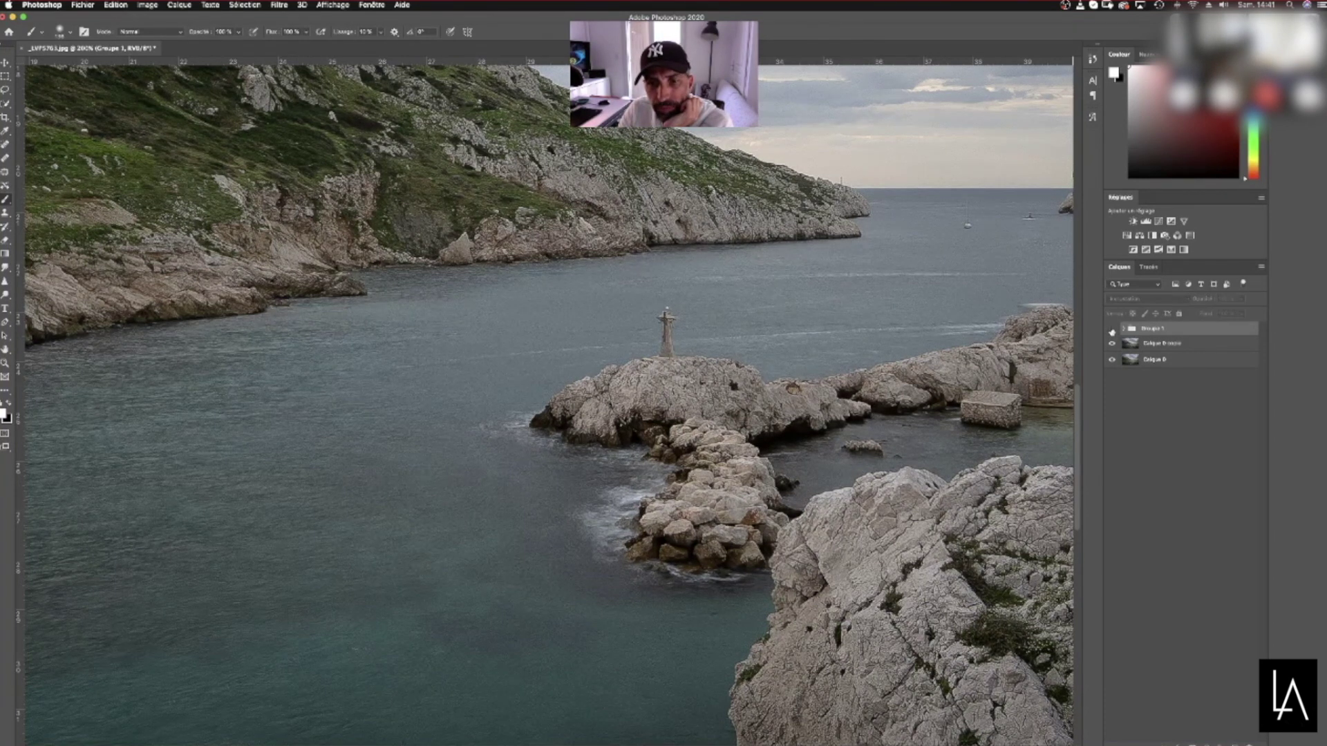
left_click(1111, 331)
left_click(1111, 331)
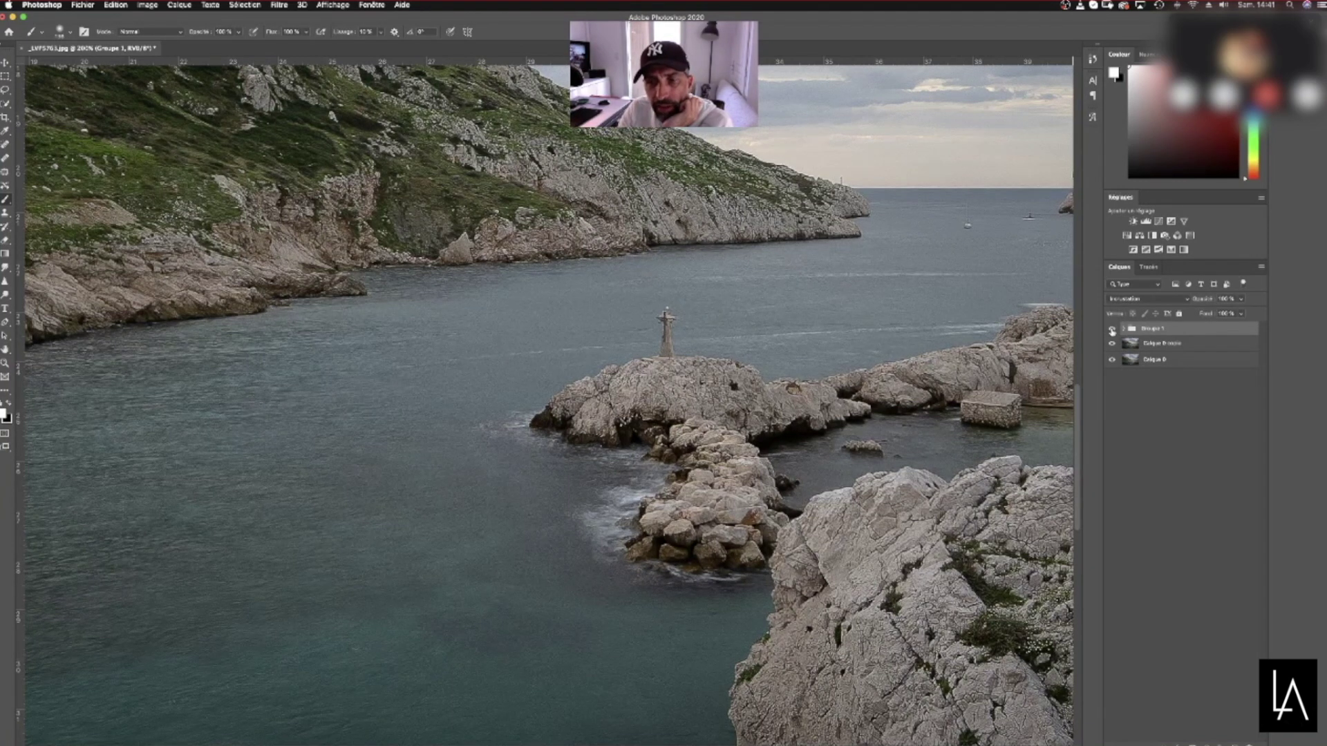
Compare the whole photo with the group hidden and visible several times
key("super+minus")
key("super+minus")
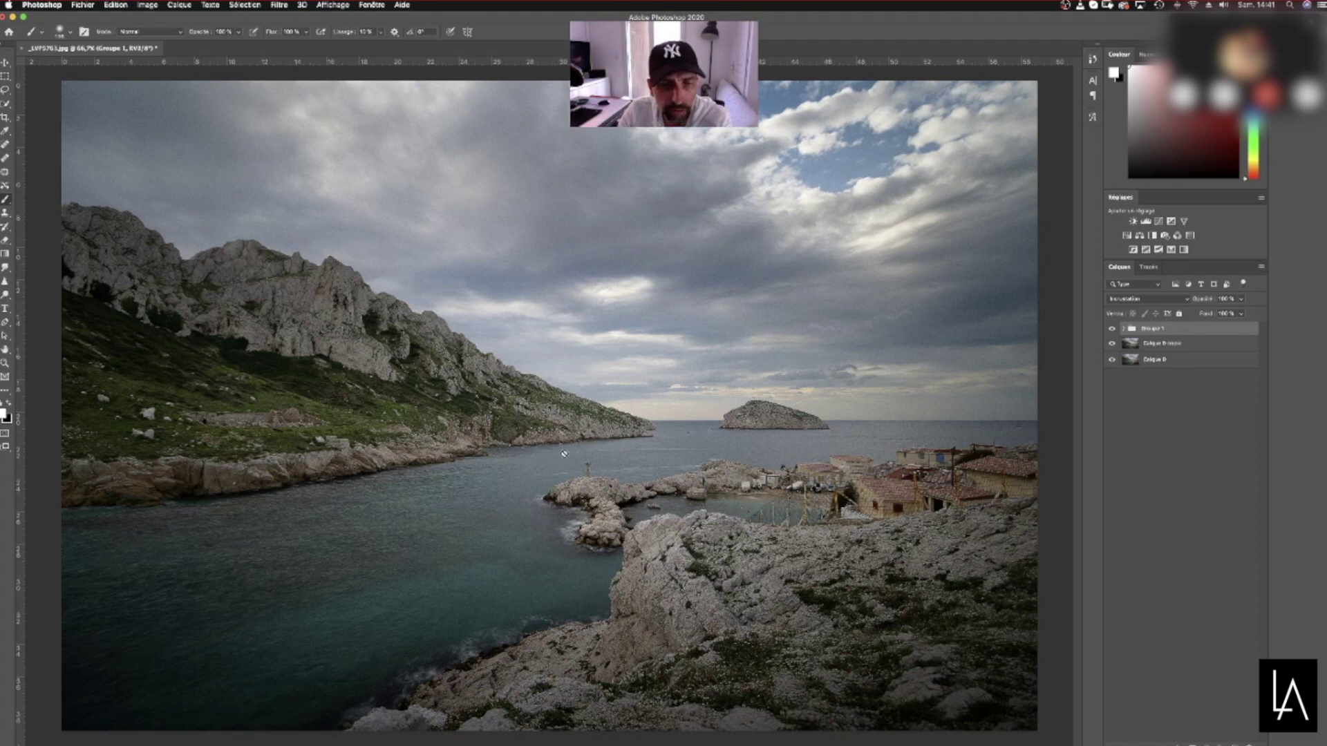
left_click(5, 63)
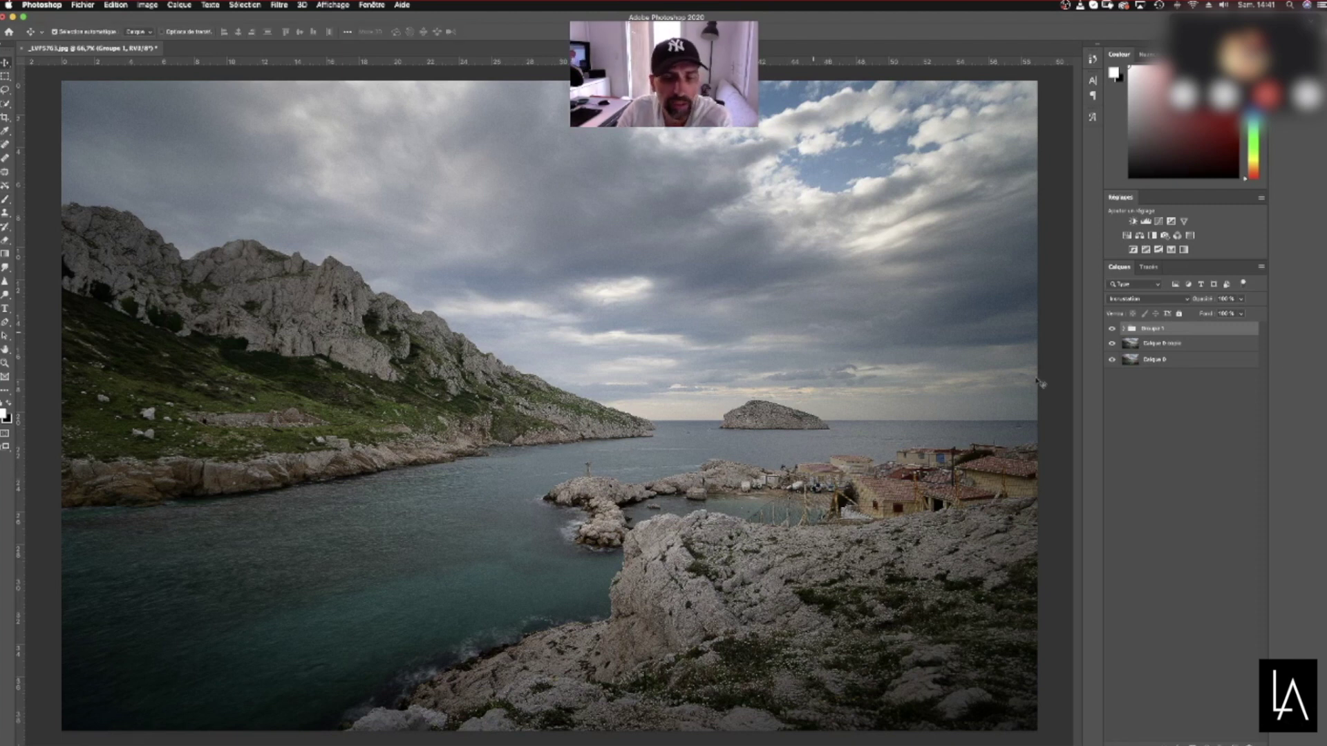
left_click(1112, 329)
left_click(1112, 329)
left_click(1112, 329)
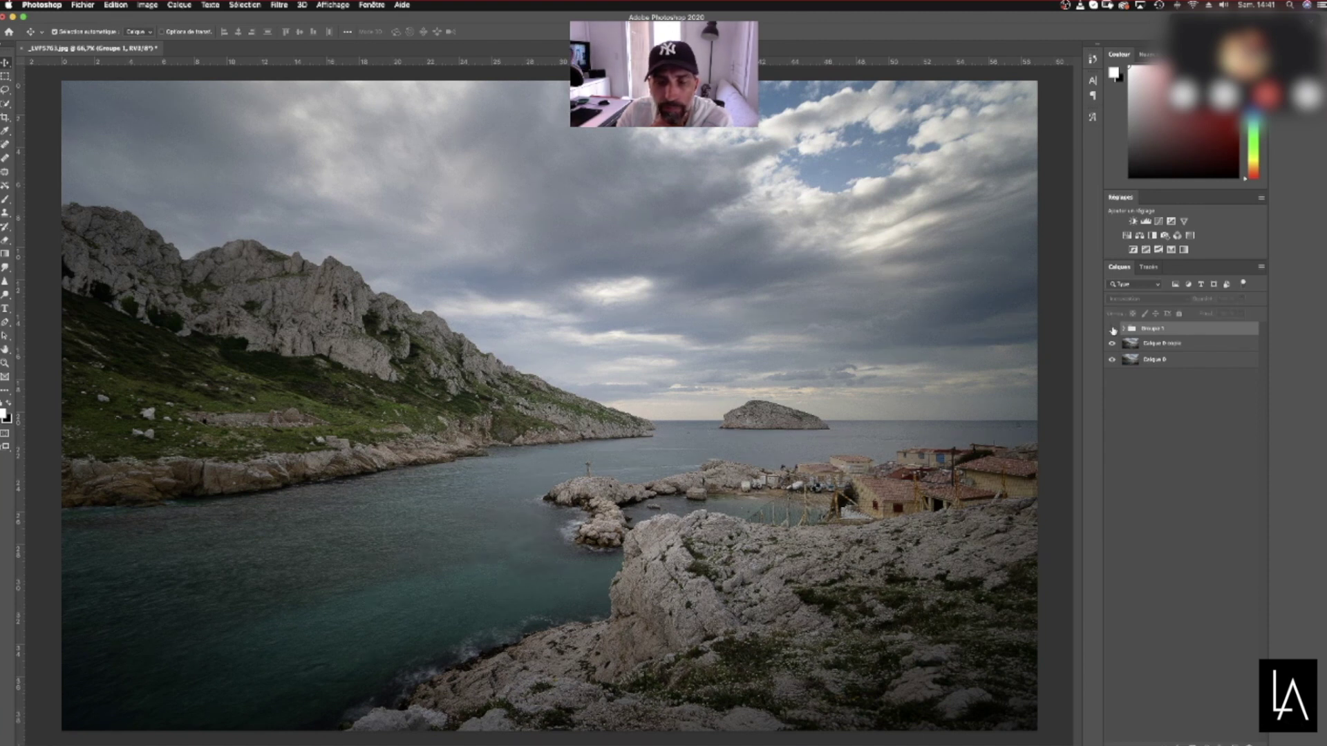
left_click(1112, 330)
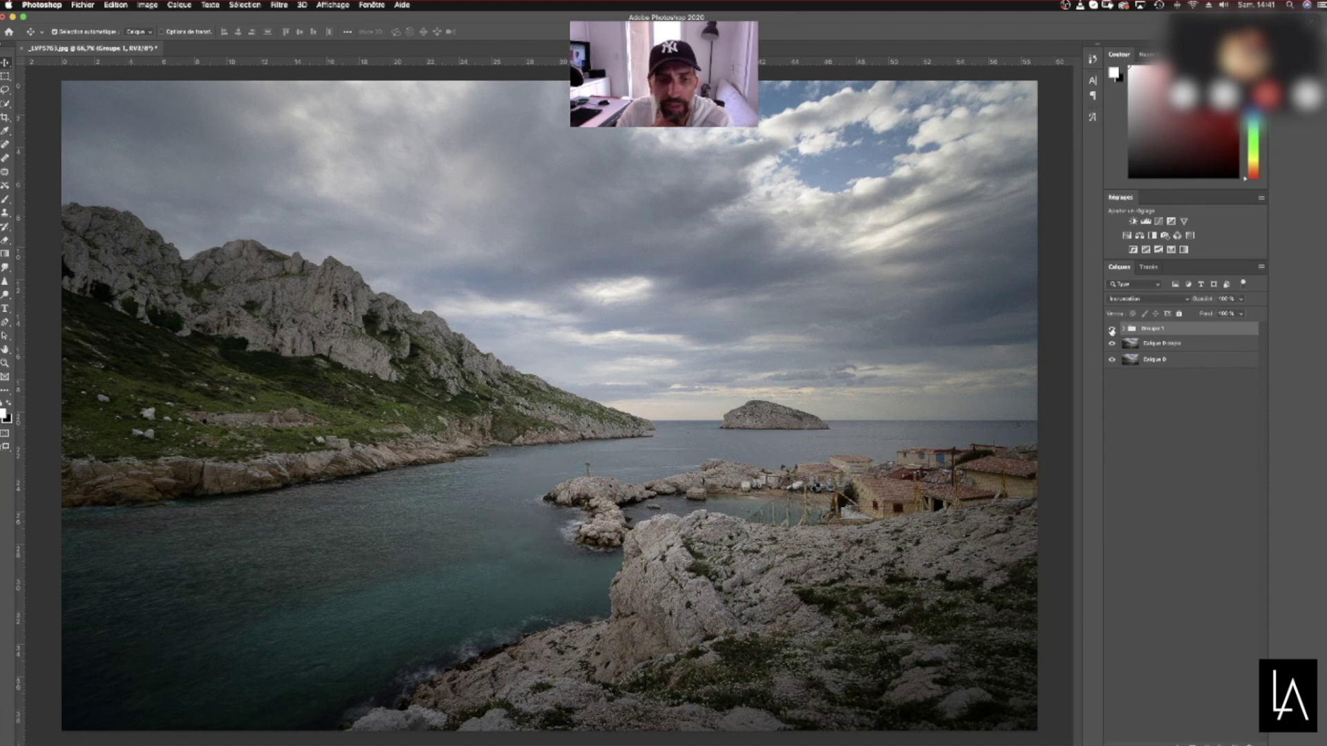
left_click(1112, 330)
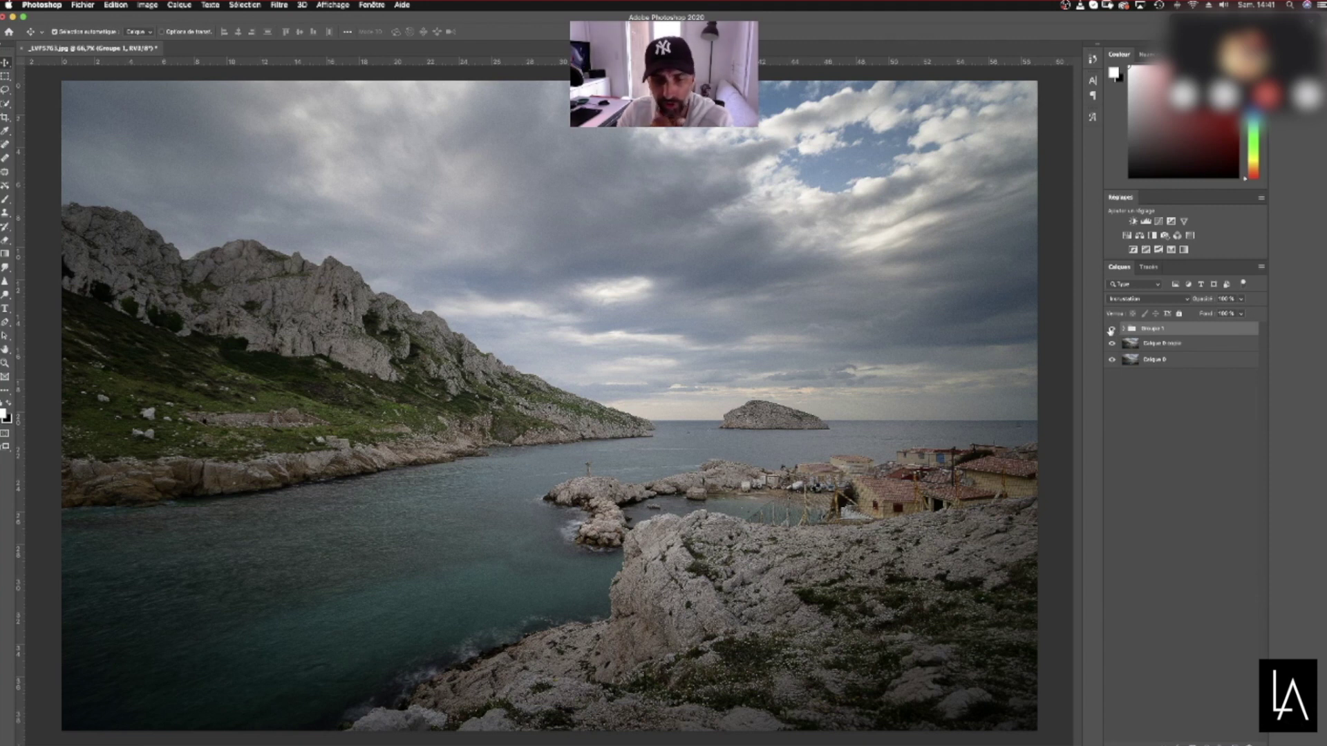
left_click(1112, 330)
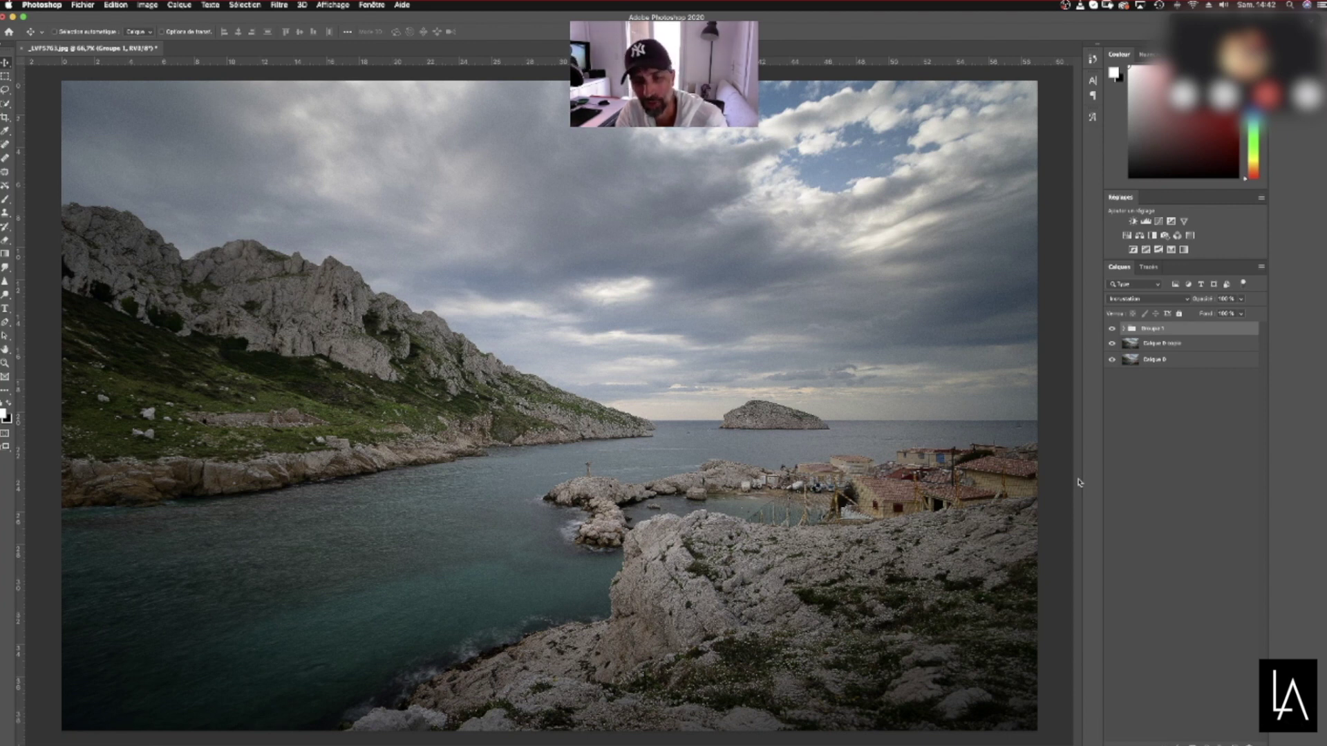
Stamp all visible layers into a new merged layer above the group
key("super+alt+shift+e")
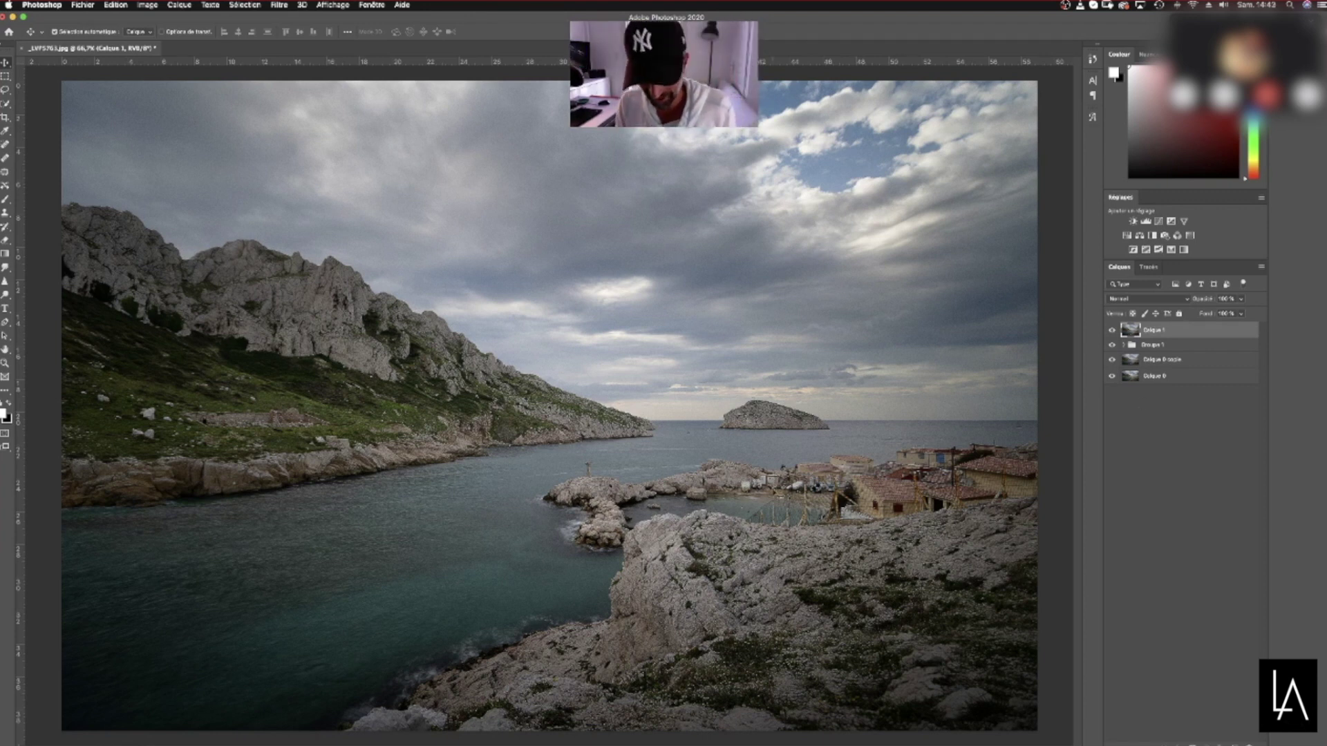
Adjust the Spot Healing Brush size and remove the small boat on the water just beside the island
key("super+plus")
key("super+plus")
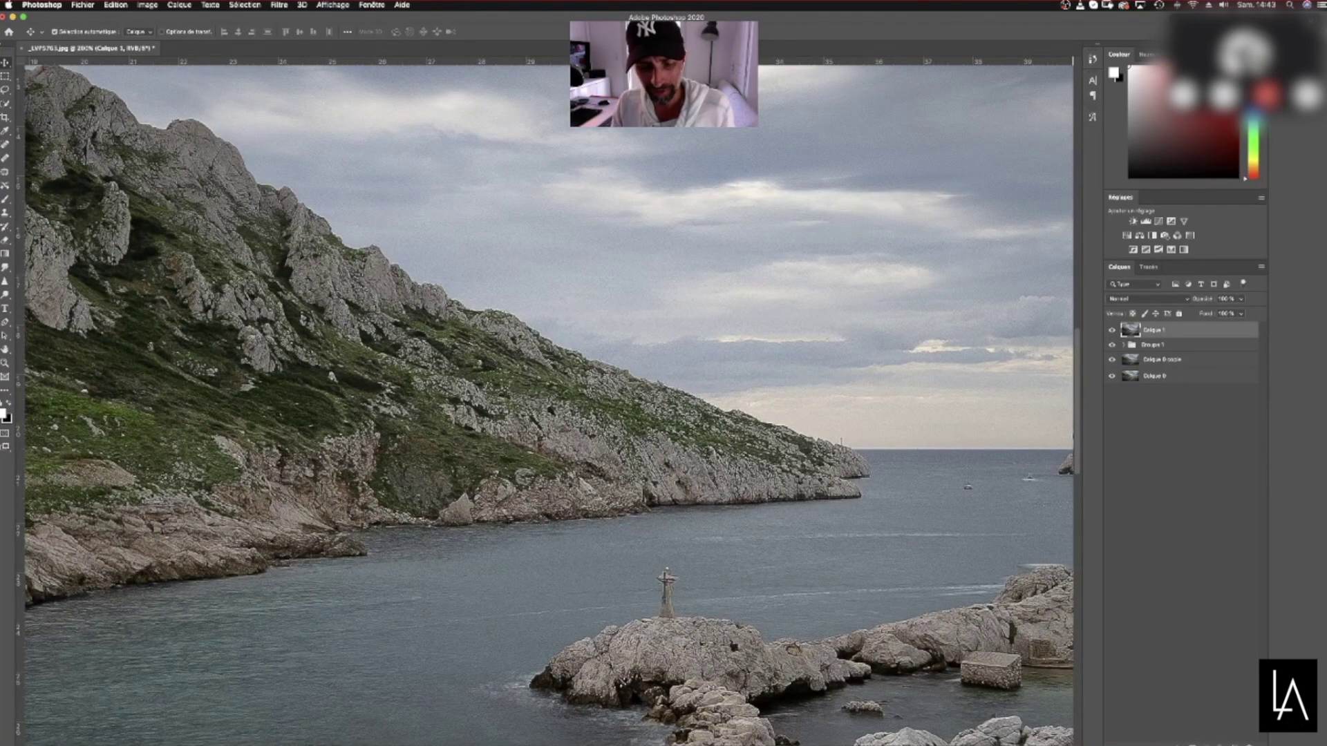
scroll(548, 402, "right", 10)
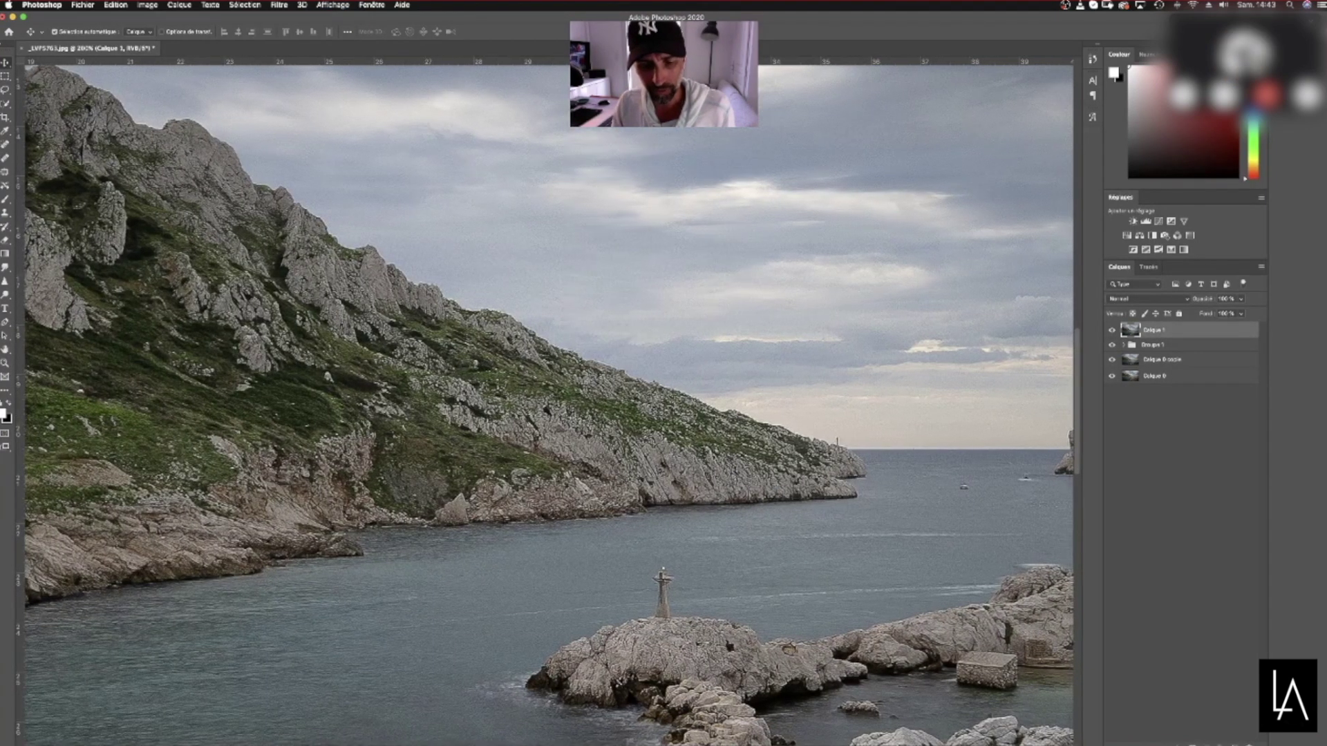
scroll(548, 402, "left", 3)
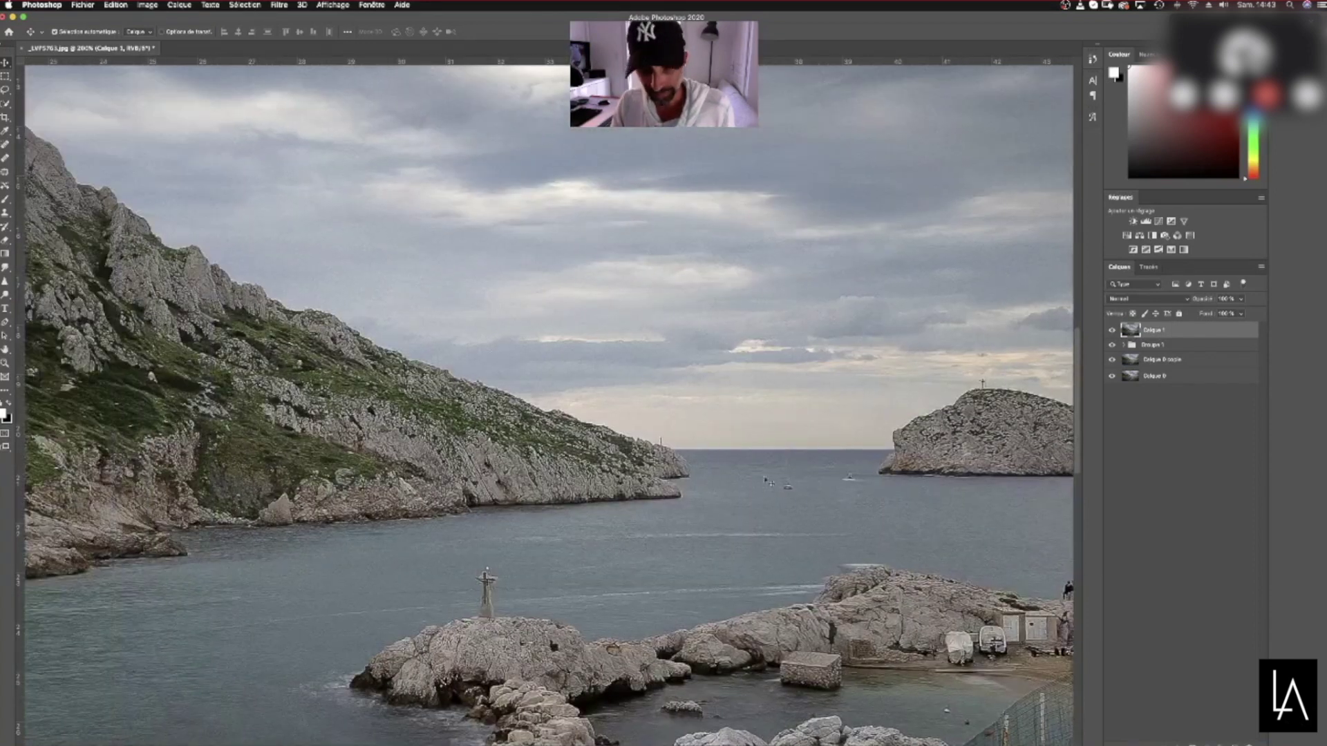
left_click_drag(1080, 391, 1083, 430)
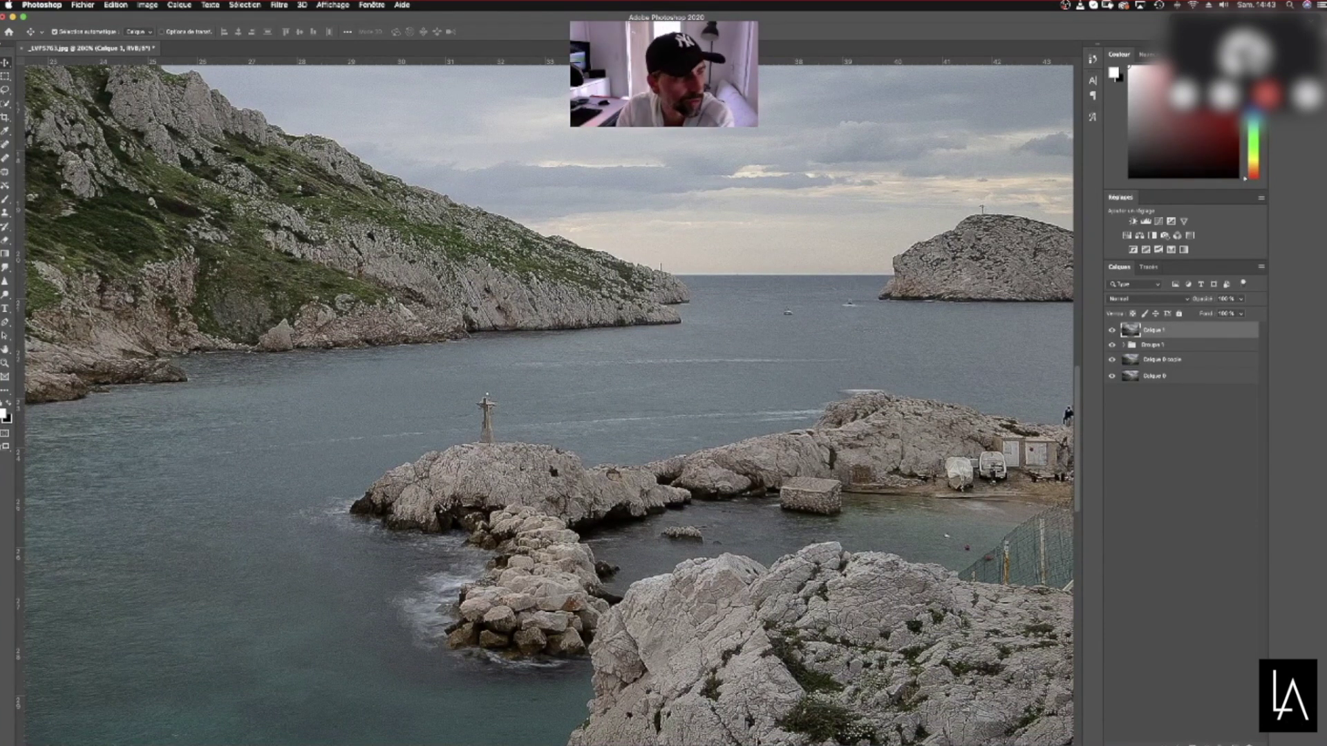
left_click(5, 145)
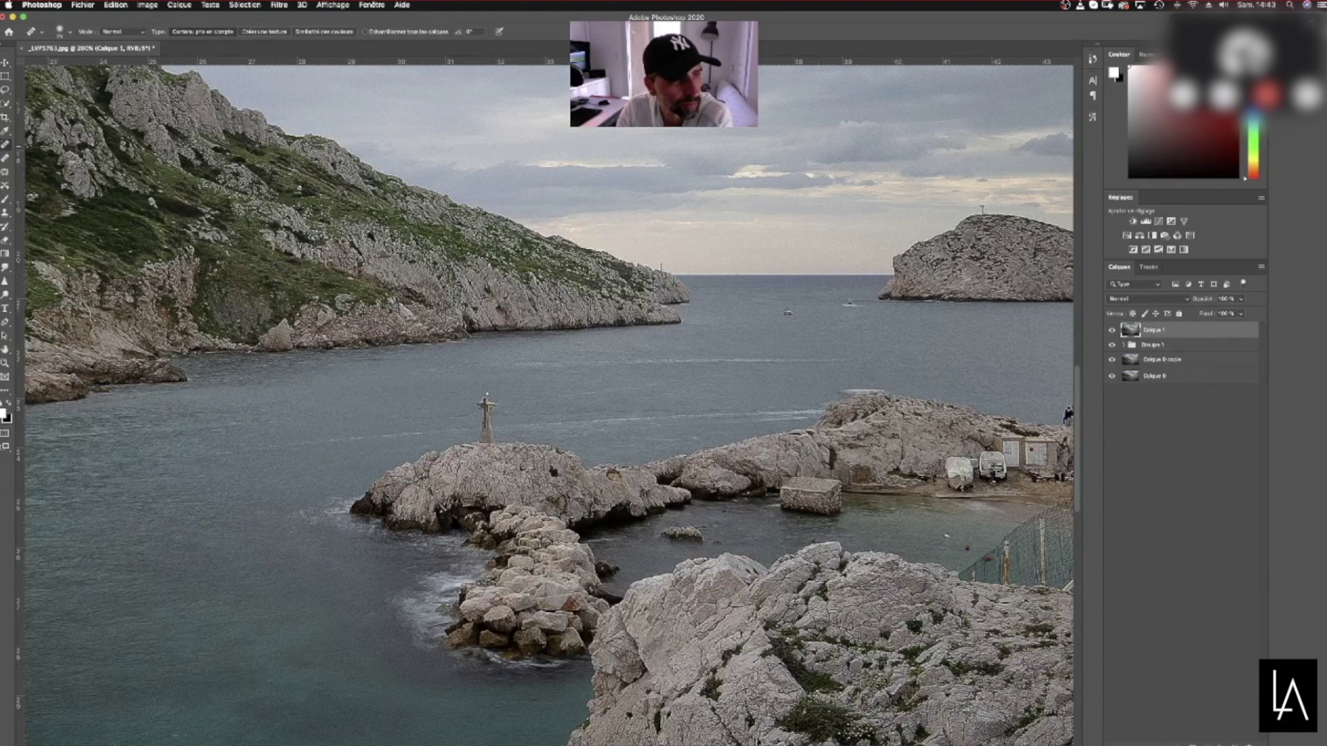
left_click(69, 33)
key("Down")
key("Down")
key("Down")
key("Down")
key("Down")
key("Down")
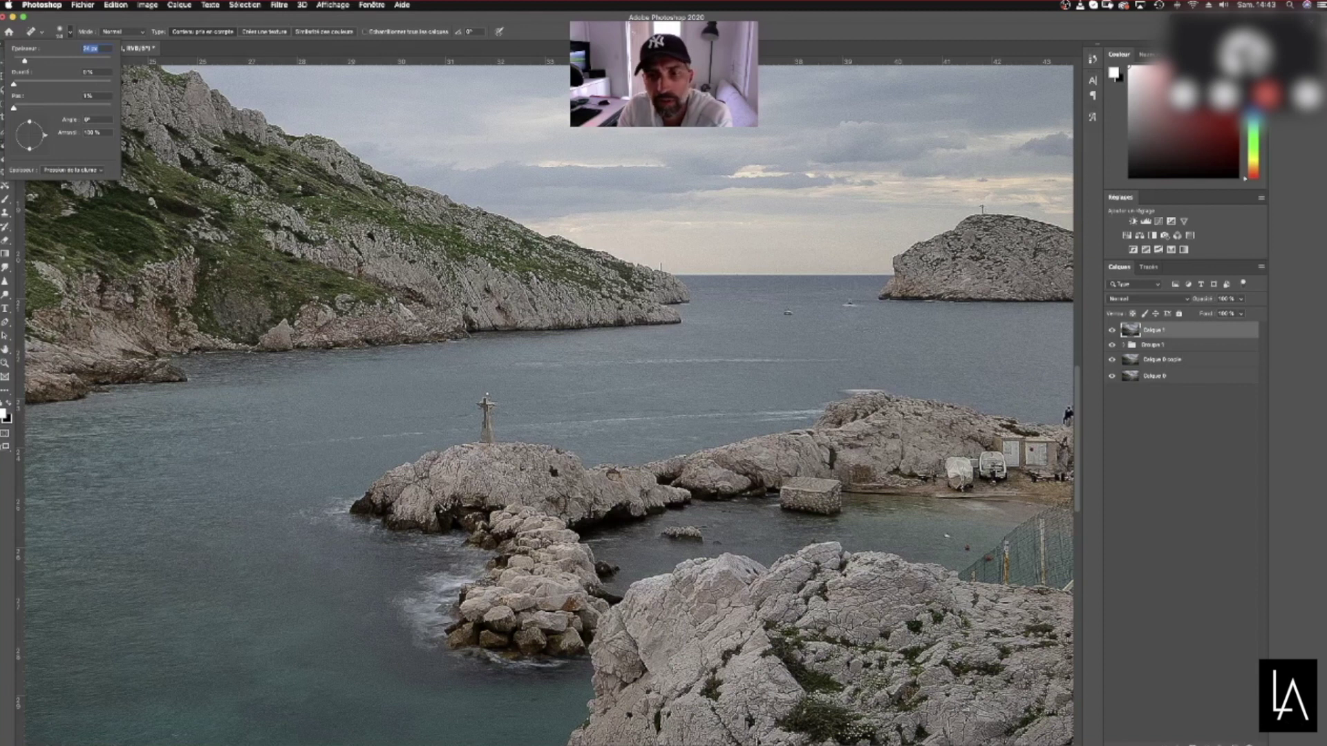
key("Return")
left_click_drag(844, 302, 865, 302)
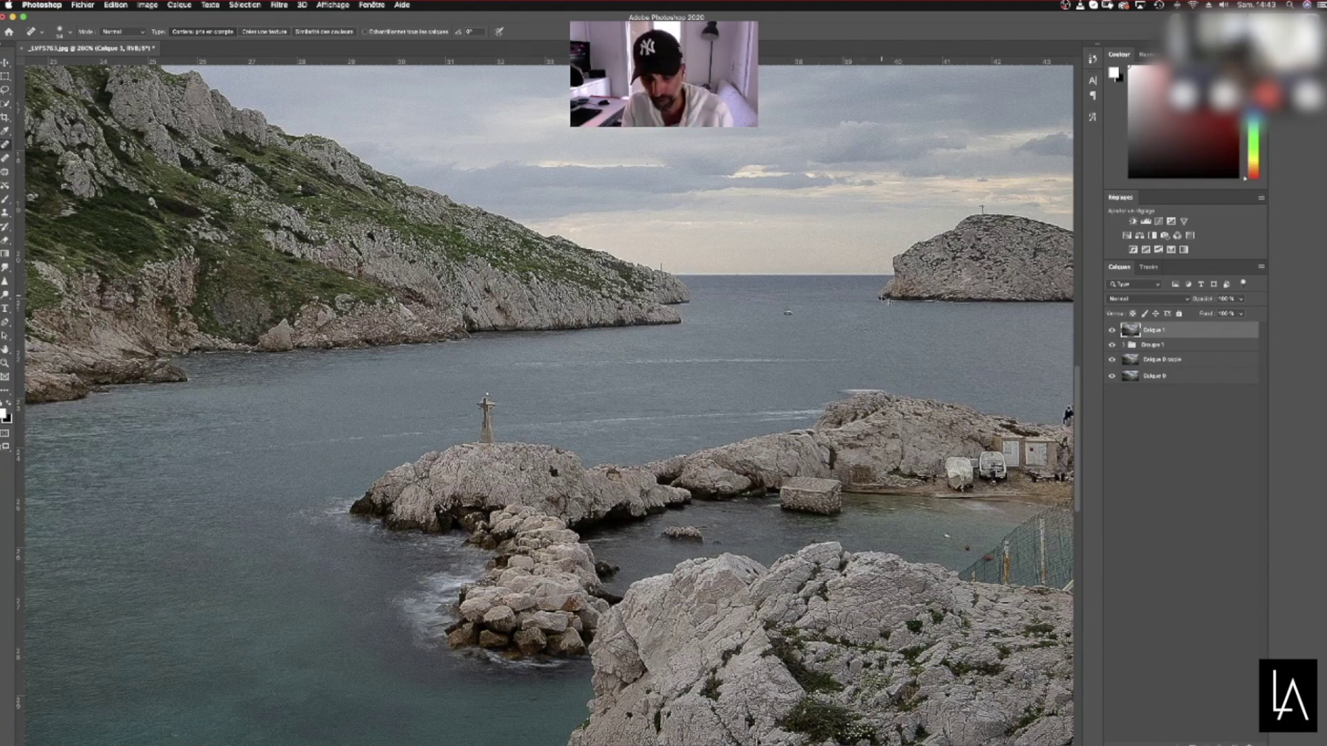
Reduce the Spot Healing Brush size and erase the upper white wake line across the sea, below the sailboat
key("super+plus")
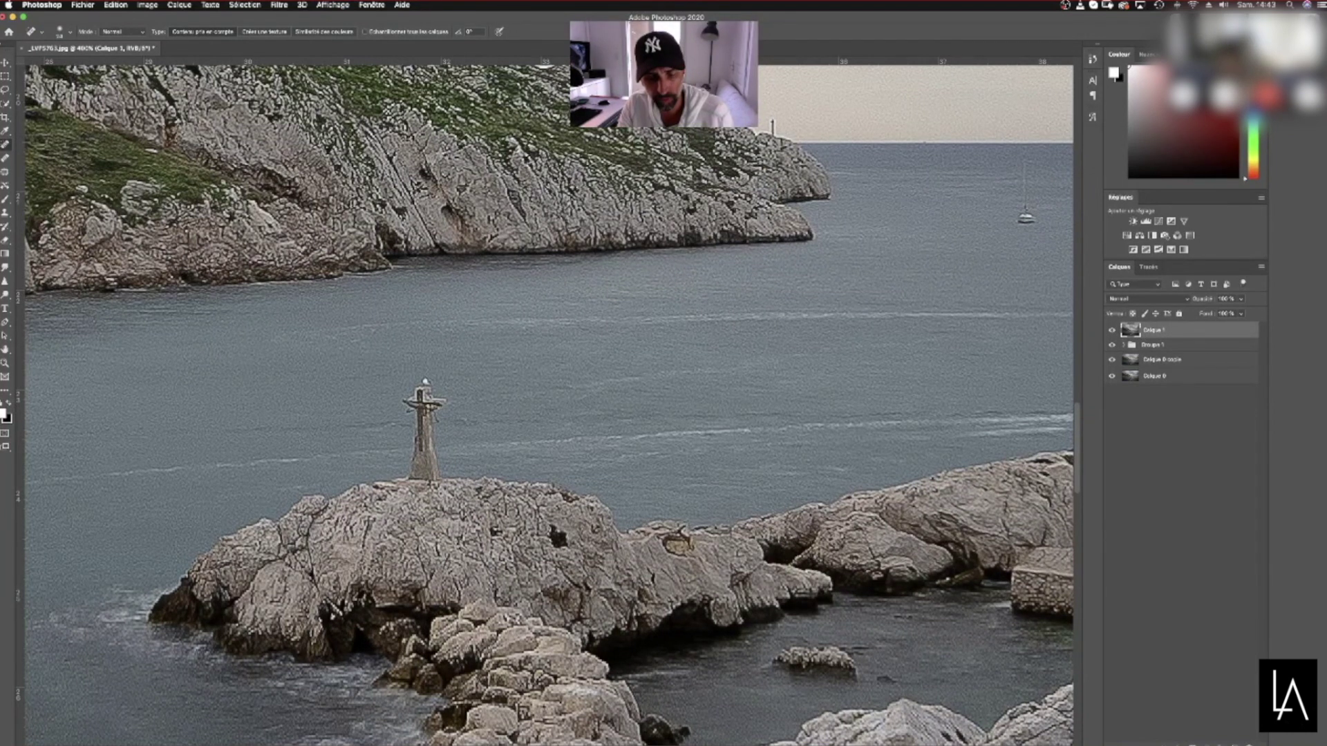
scroll(549, 404, "right", 5)
scroll(549, 405, "right", 7)
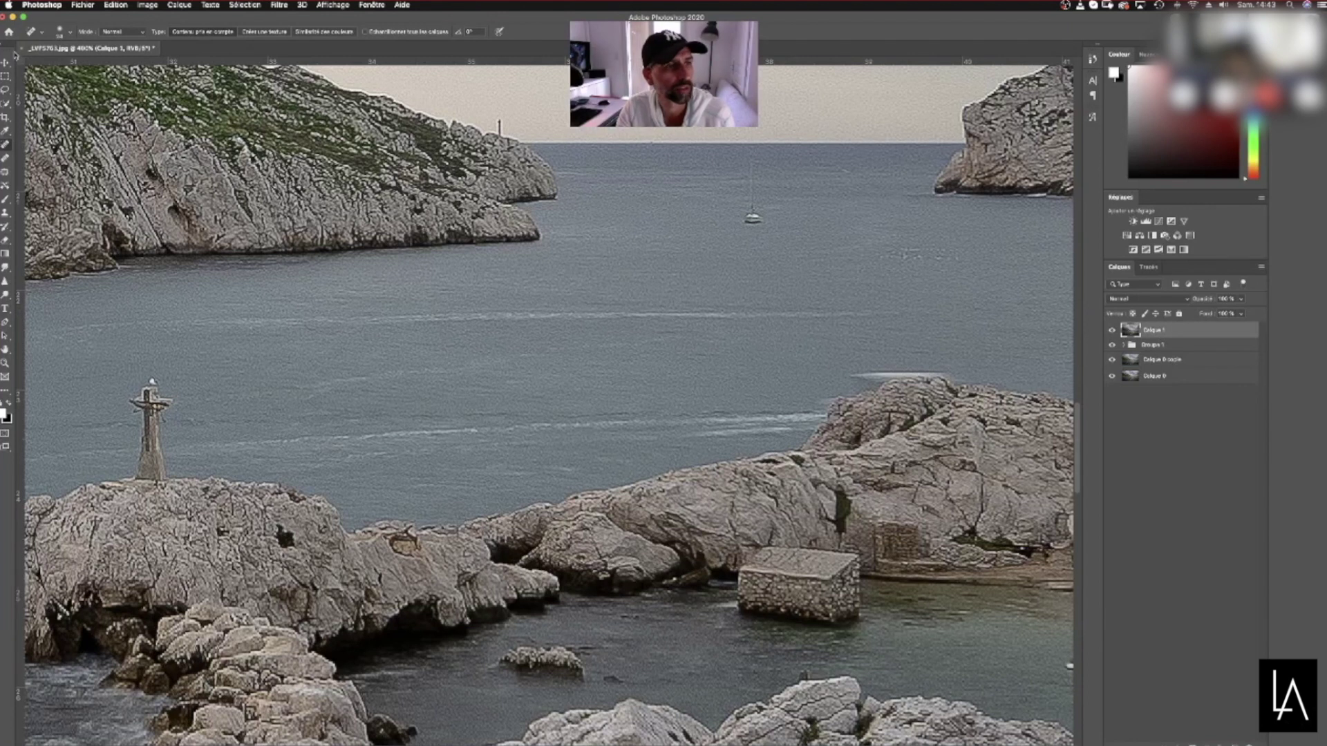
left_click(69, 33)
left_click_drag(33, 60, 19, 62)
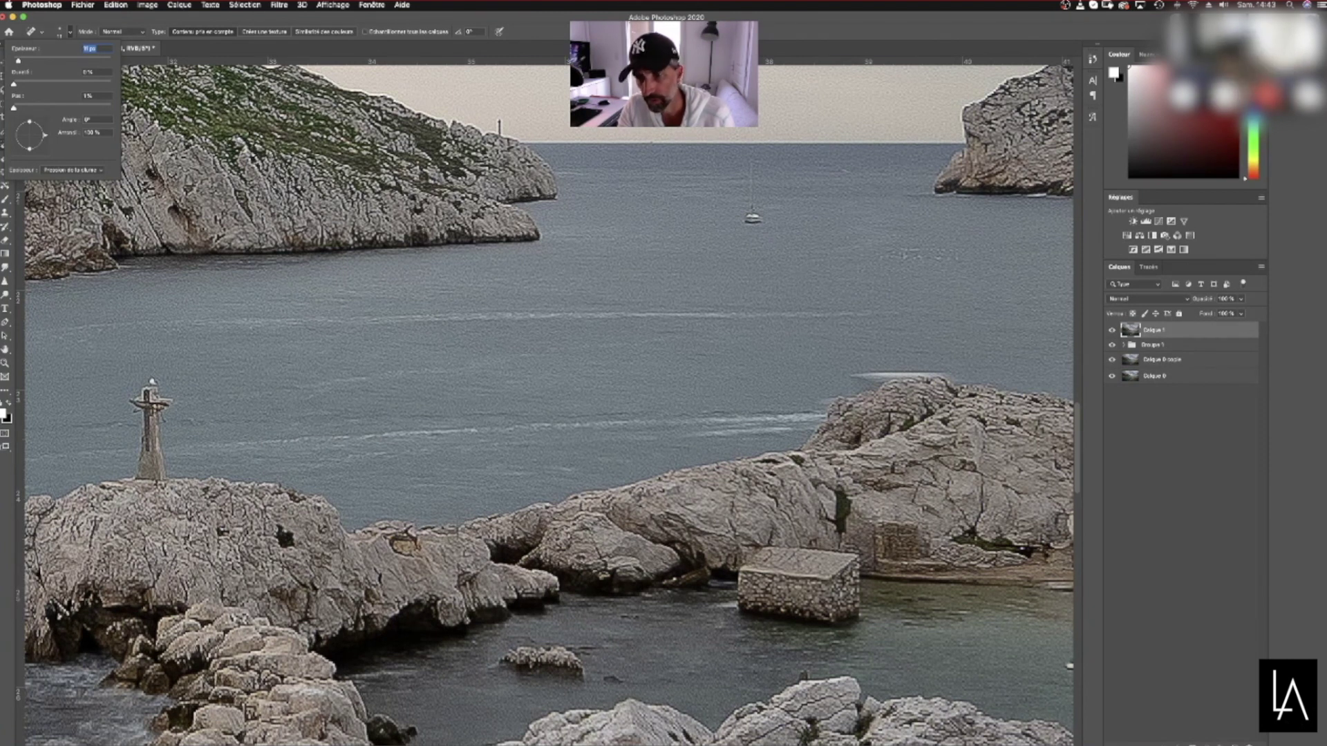
left_click(863, 308)
left_click_drag(863, 307, 800, 309)
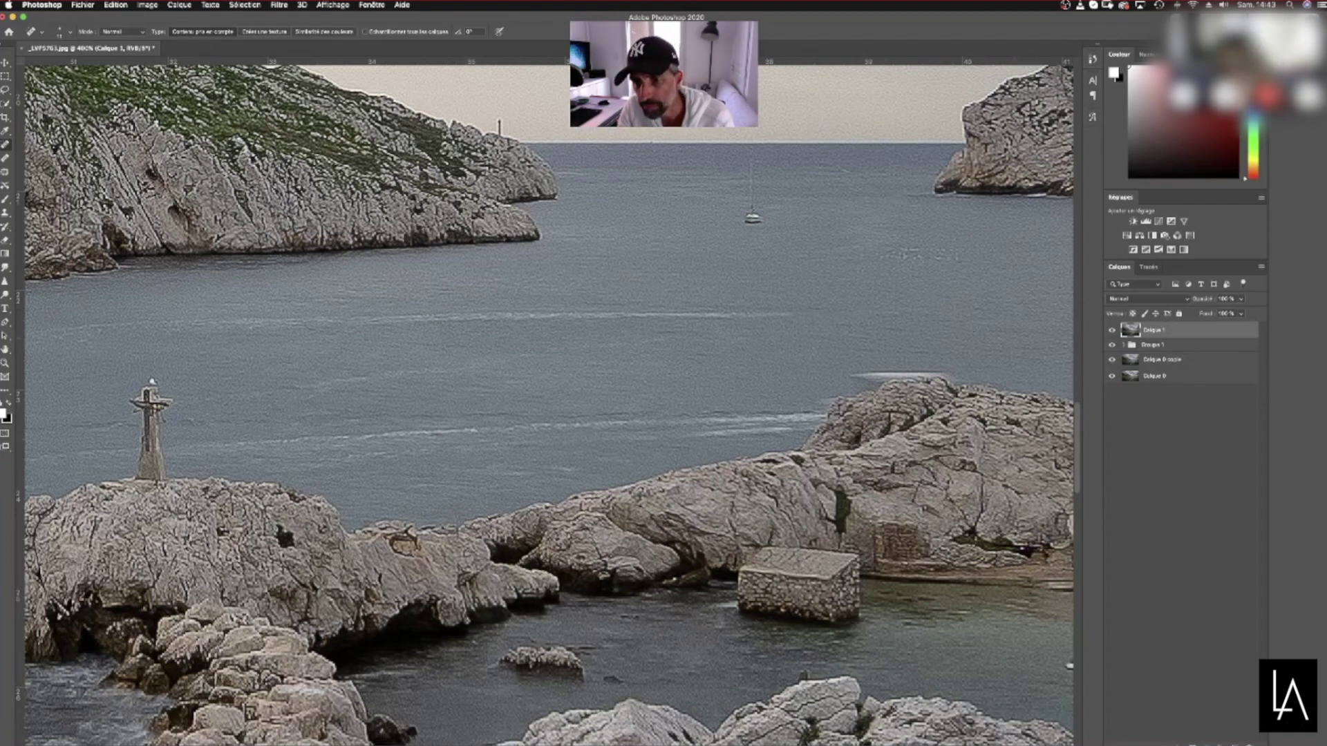
left_click_drag(787, 315, 669, 316)
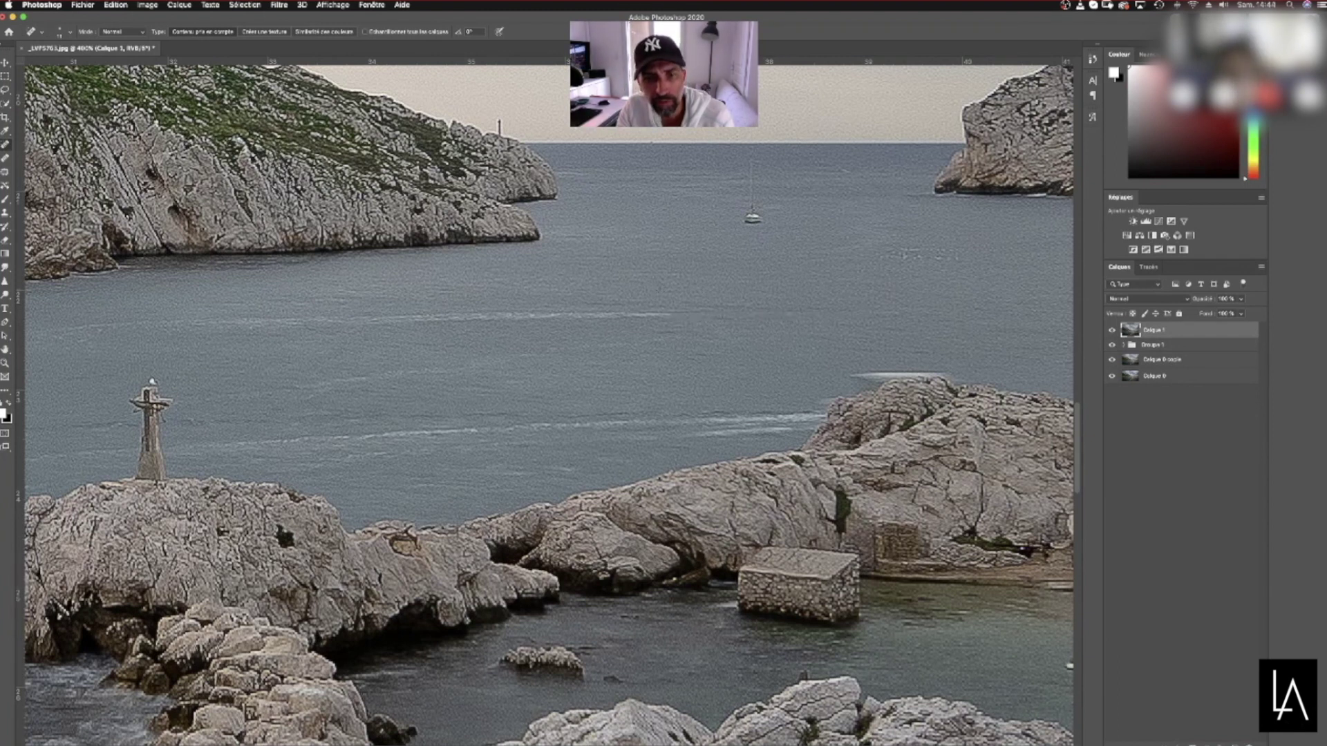
mouse_move(669, 312)
left_mouse_down()
mouse_move(356, 318)
mouse_move(413, 326)
left_mouse_up()
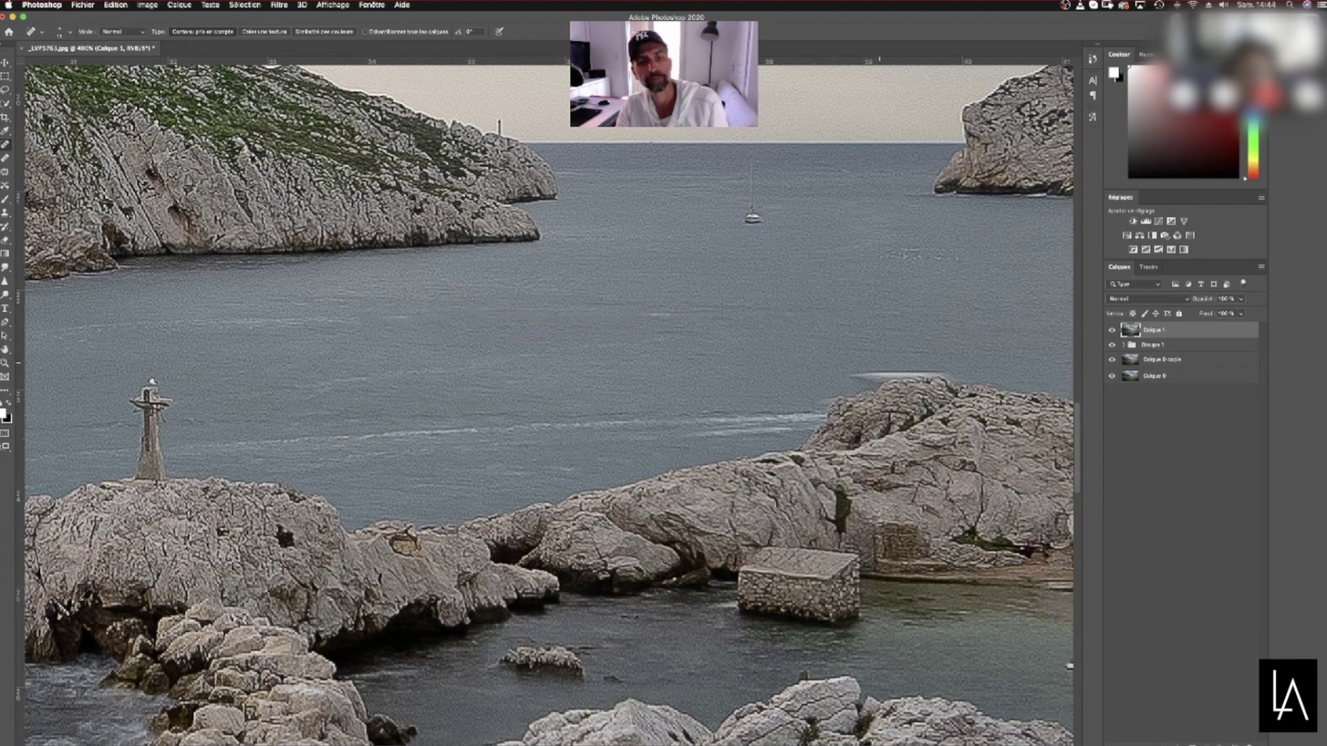
Remove the dark figure standing on the rocks beside the beach huts with the Spot Healing Brush
key("super+minus")
key("super+minus")
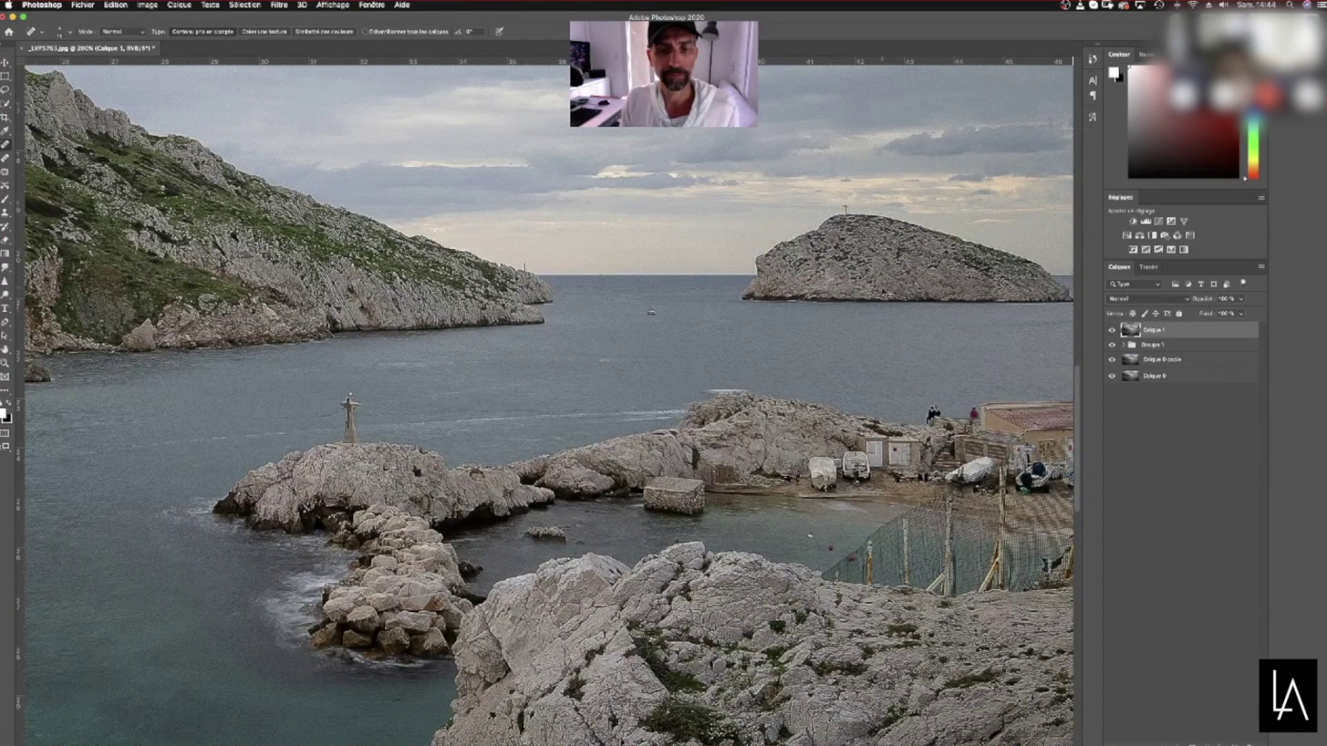
key("super+minus")
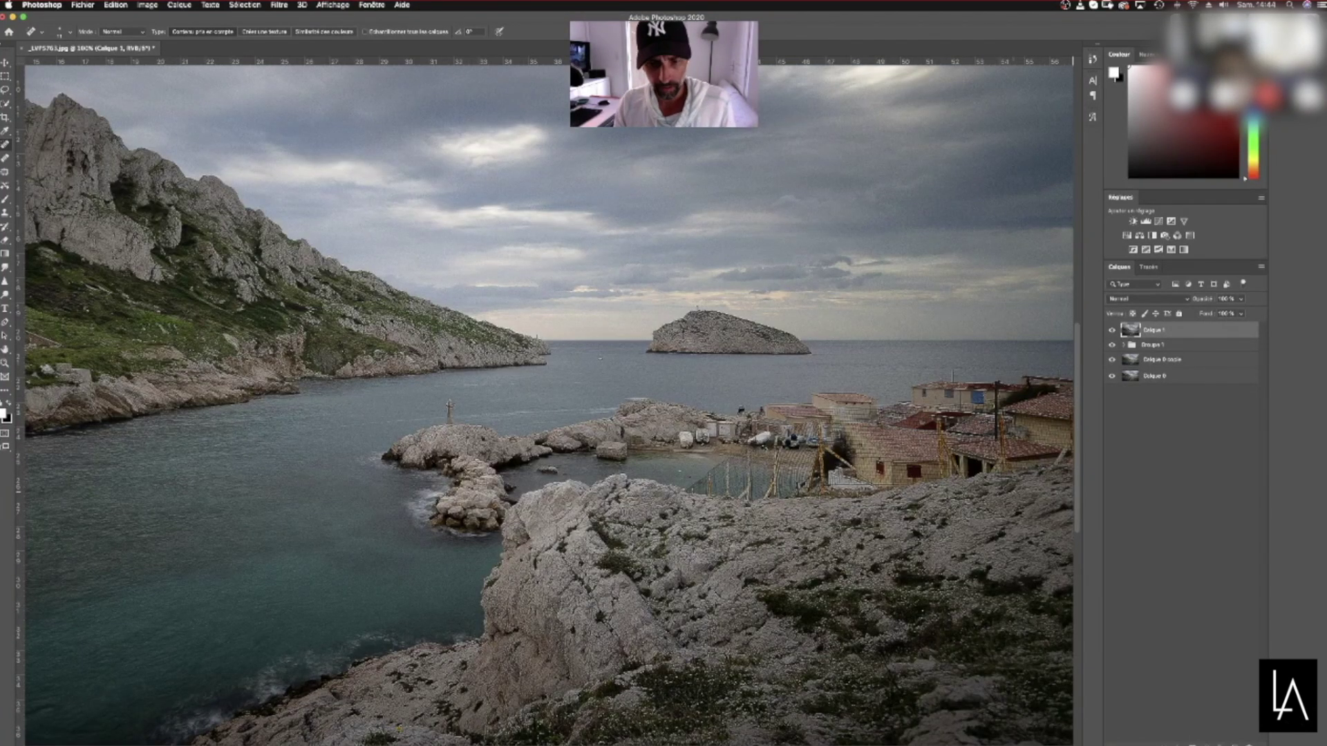
key("super+plus")
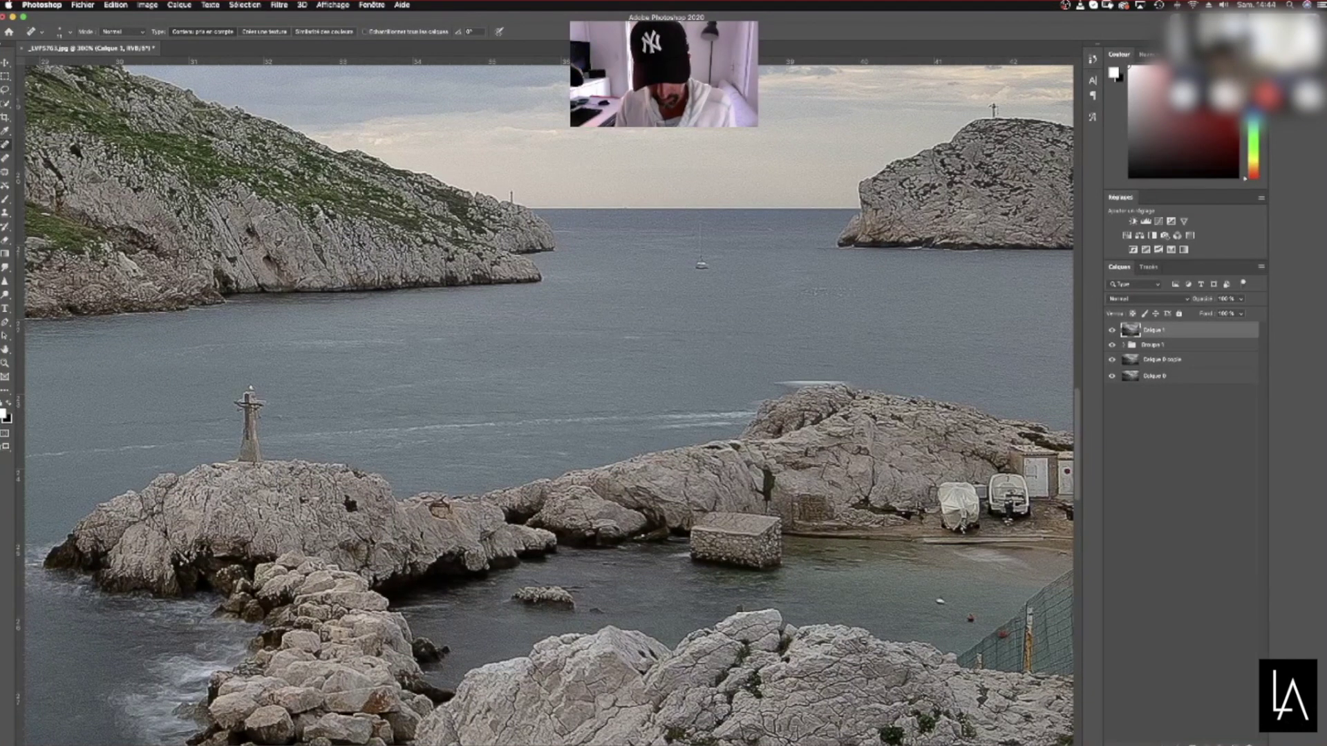
scroll(550, 402, "right", 10)
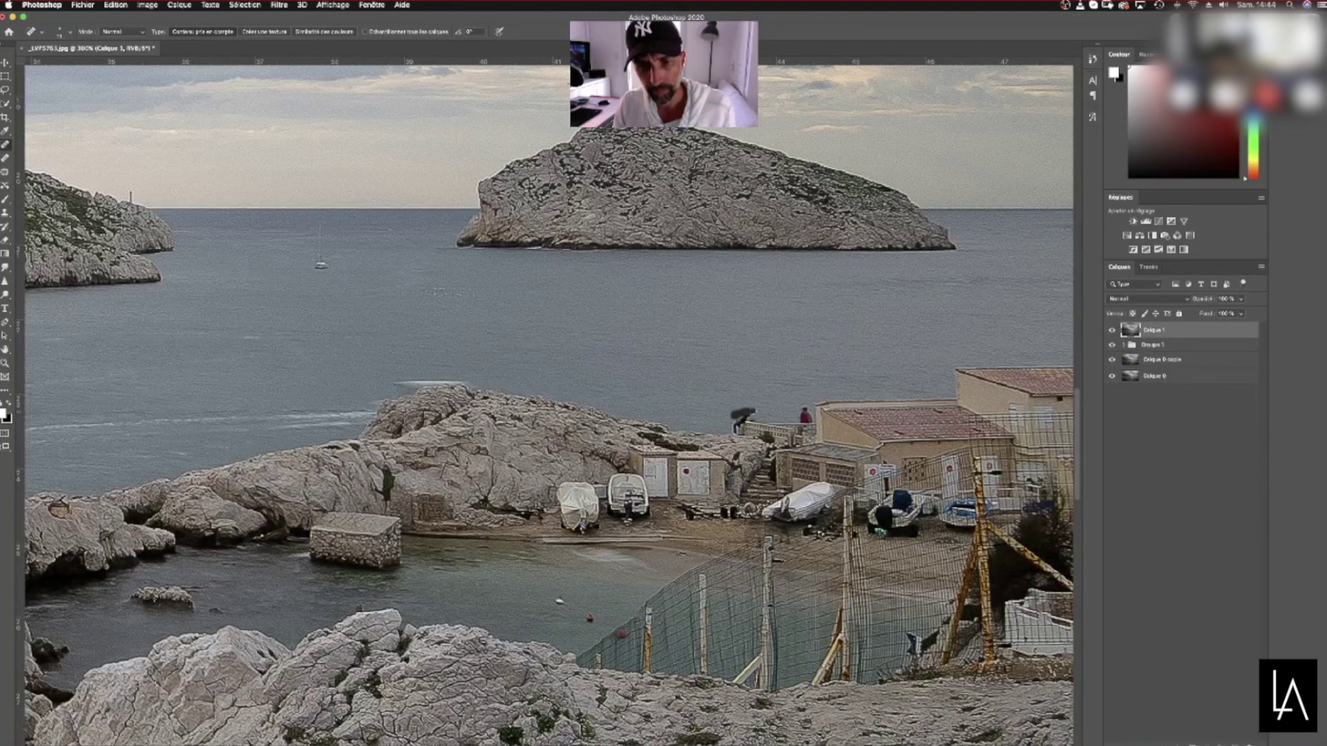
mouse_move(752, 414)
left_mouse_down()
mouse_move(736, 421)
mouse_move(751, 417)
left_mouse_up()
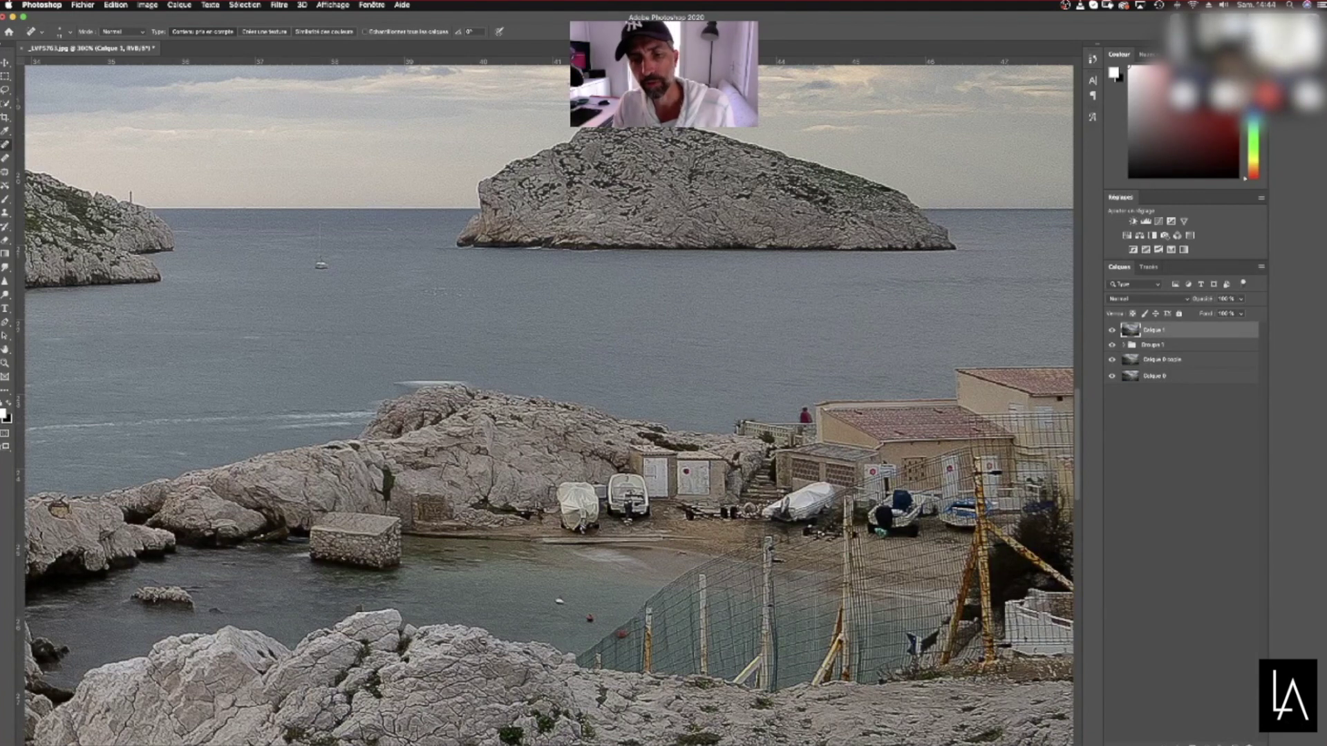
Remove the reddish figure standing beside the tiled-roof house with the Spot Healing Brush
left_click_drag(803, 409, 806, 412)
left_click(804, 419)
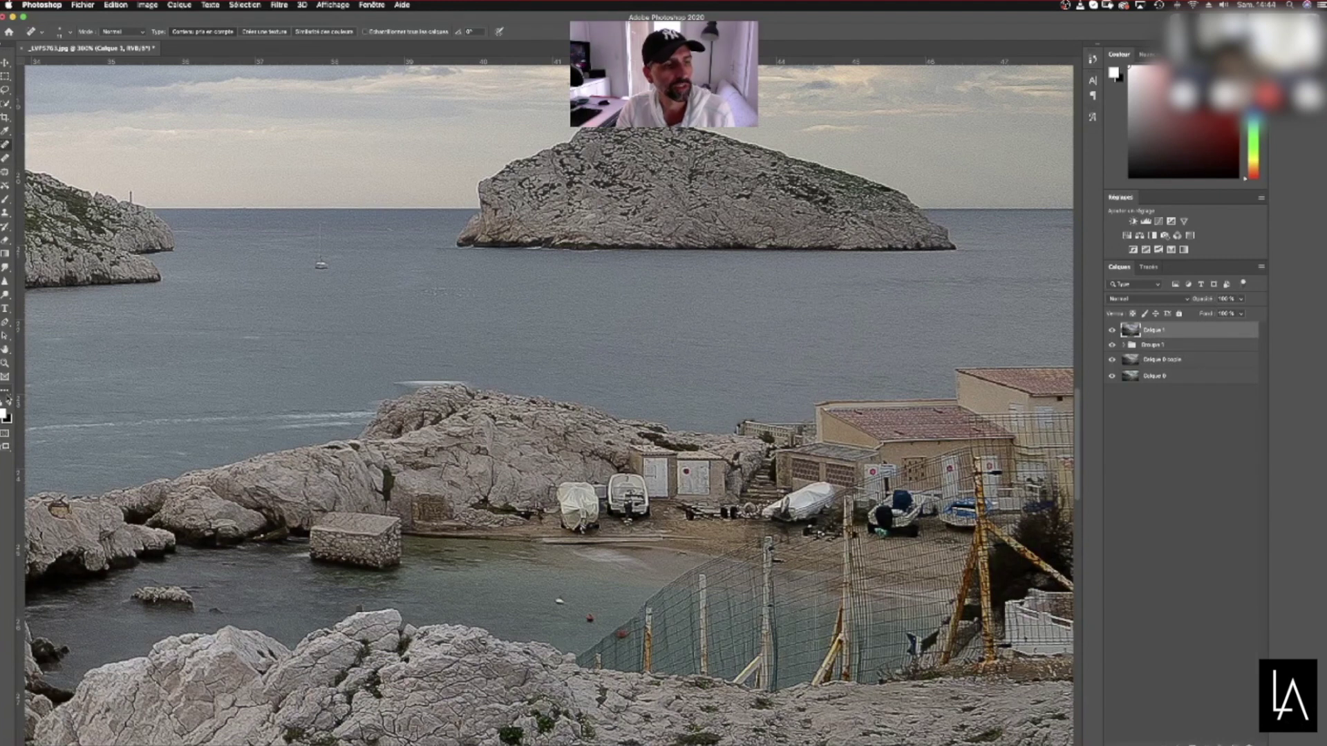
left_click(5, 213)
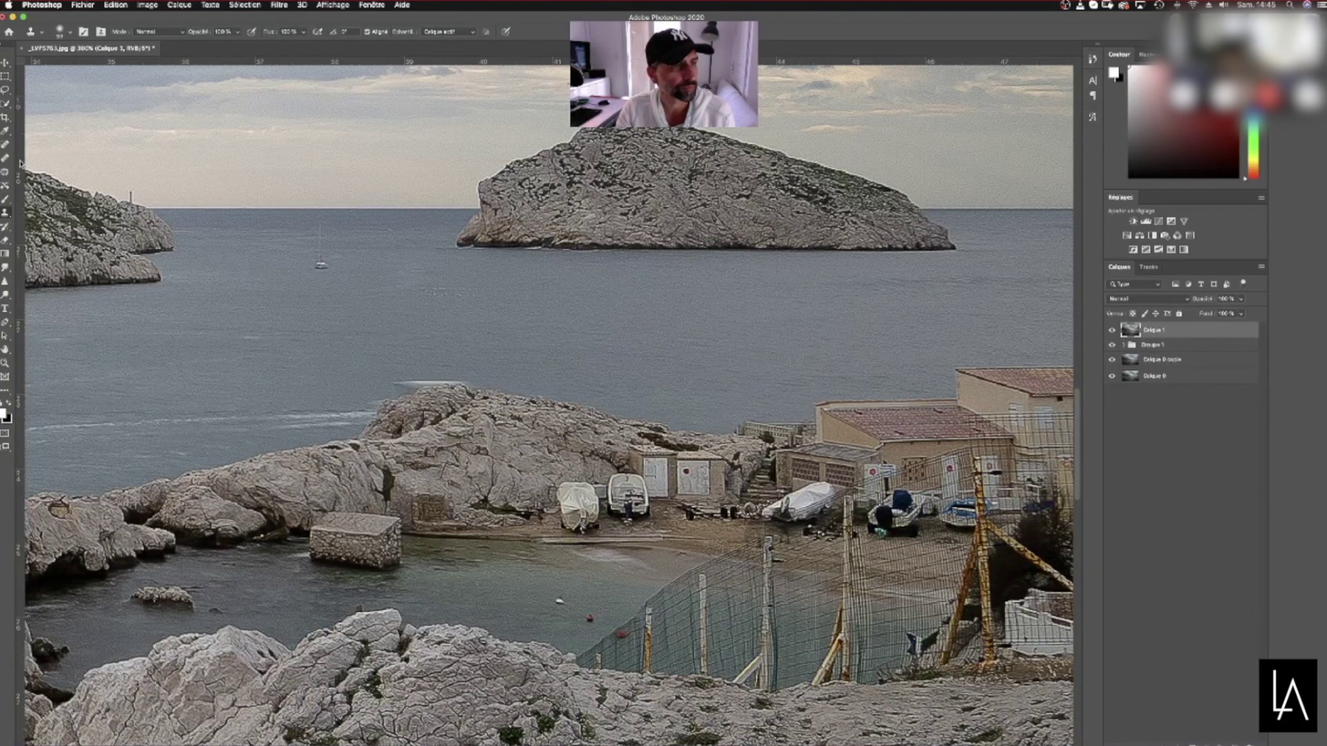
key("j")
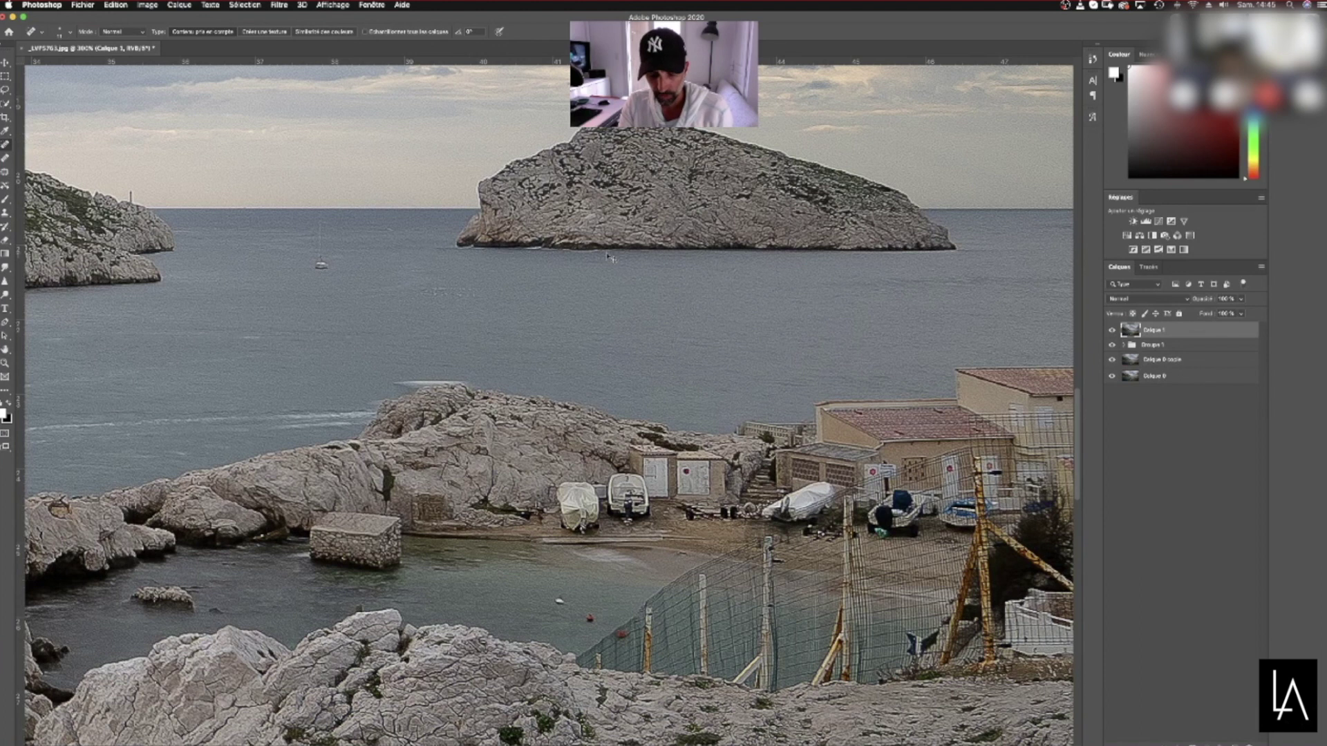
Stamp all visible layers into a new merged layer and add a Selective Color adjustment layer above it
key("super+1")
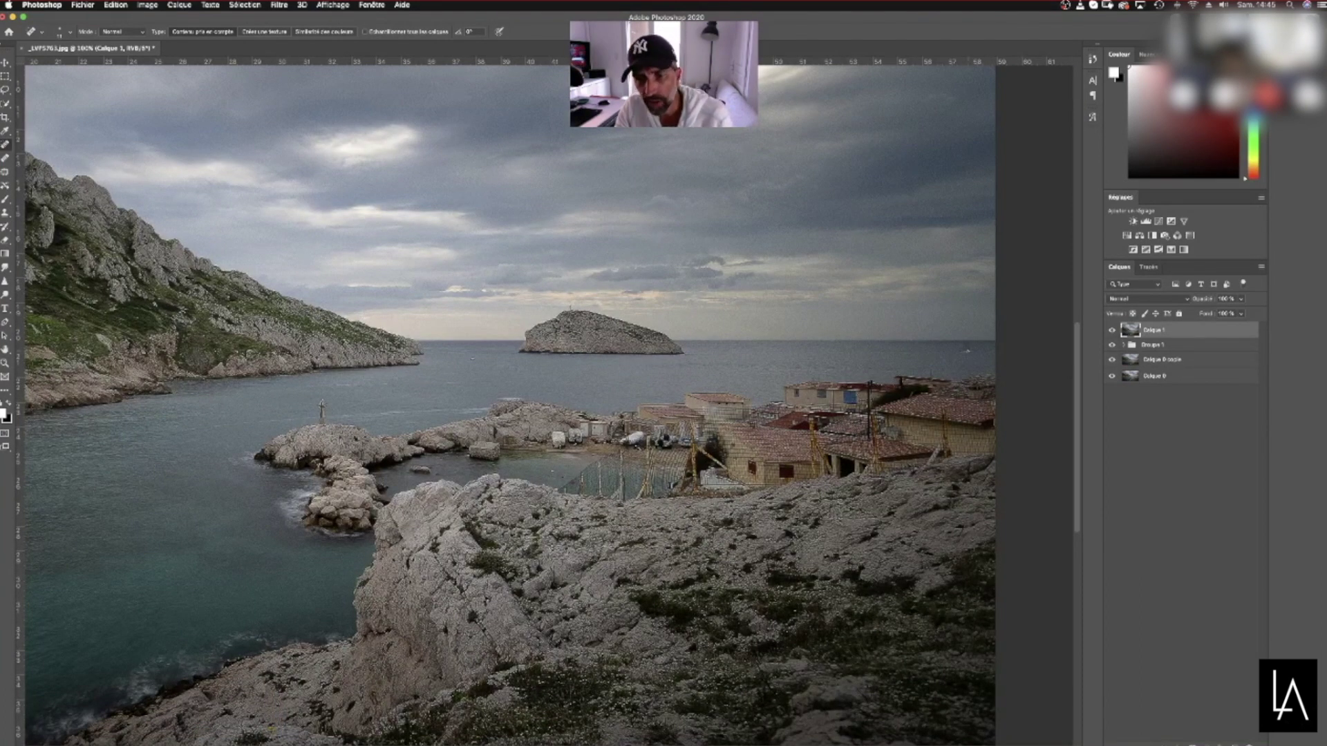
key("super+minus")
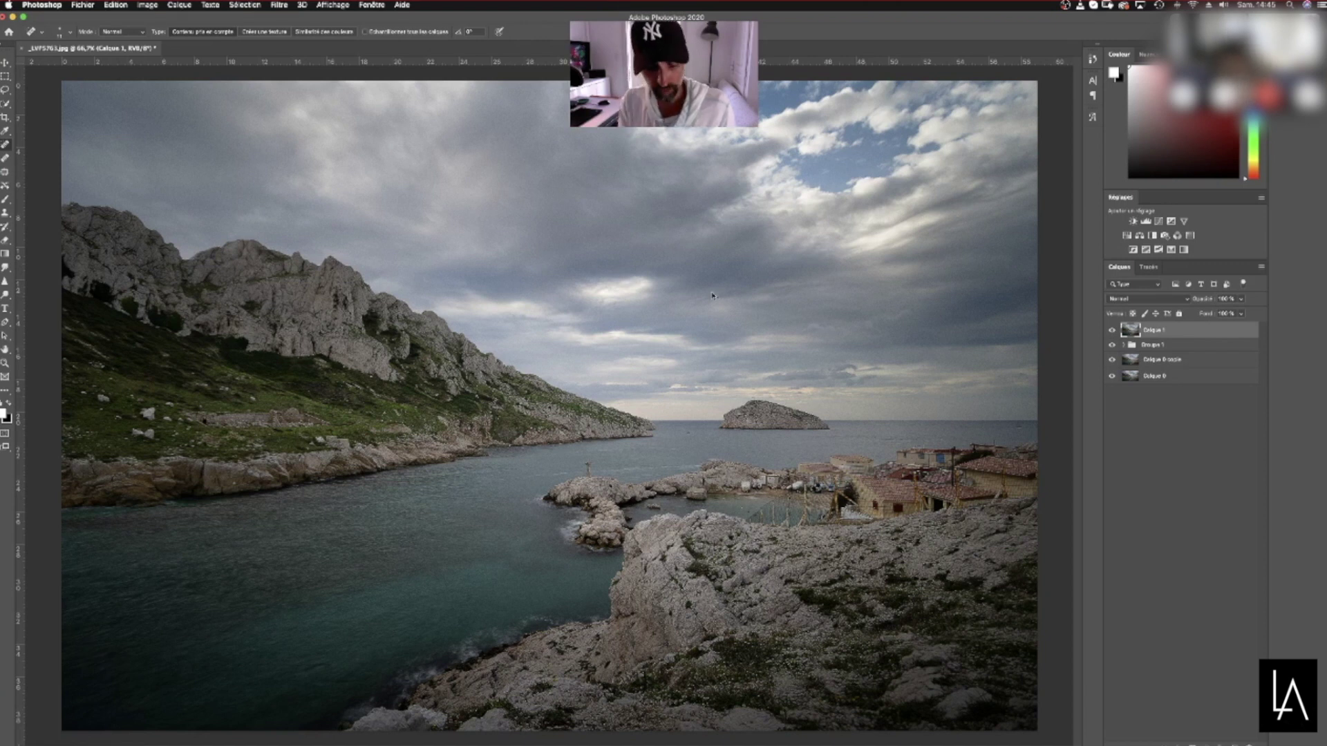
key("super+alt+shift+e")
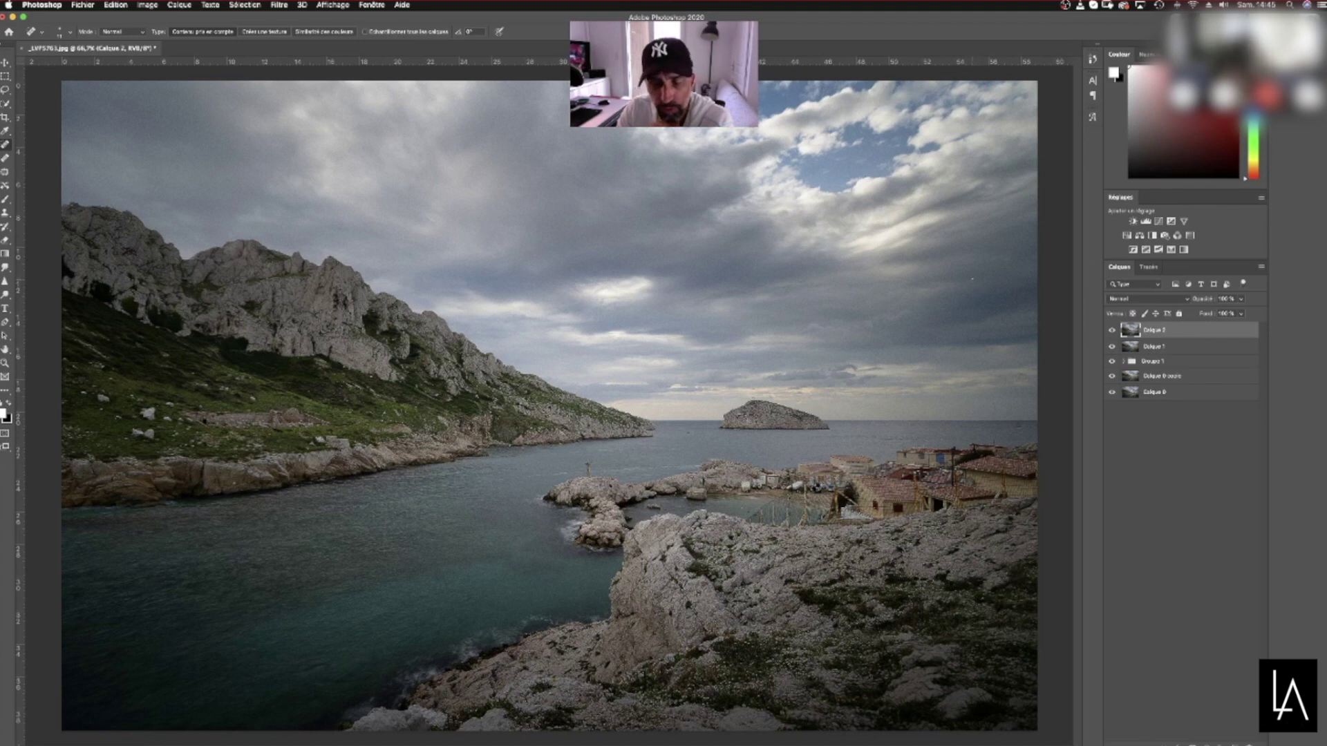
left_click(1171, 250)
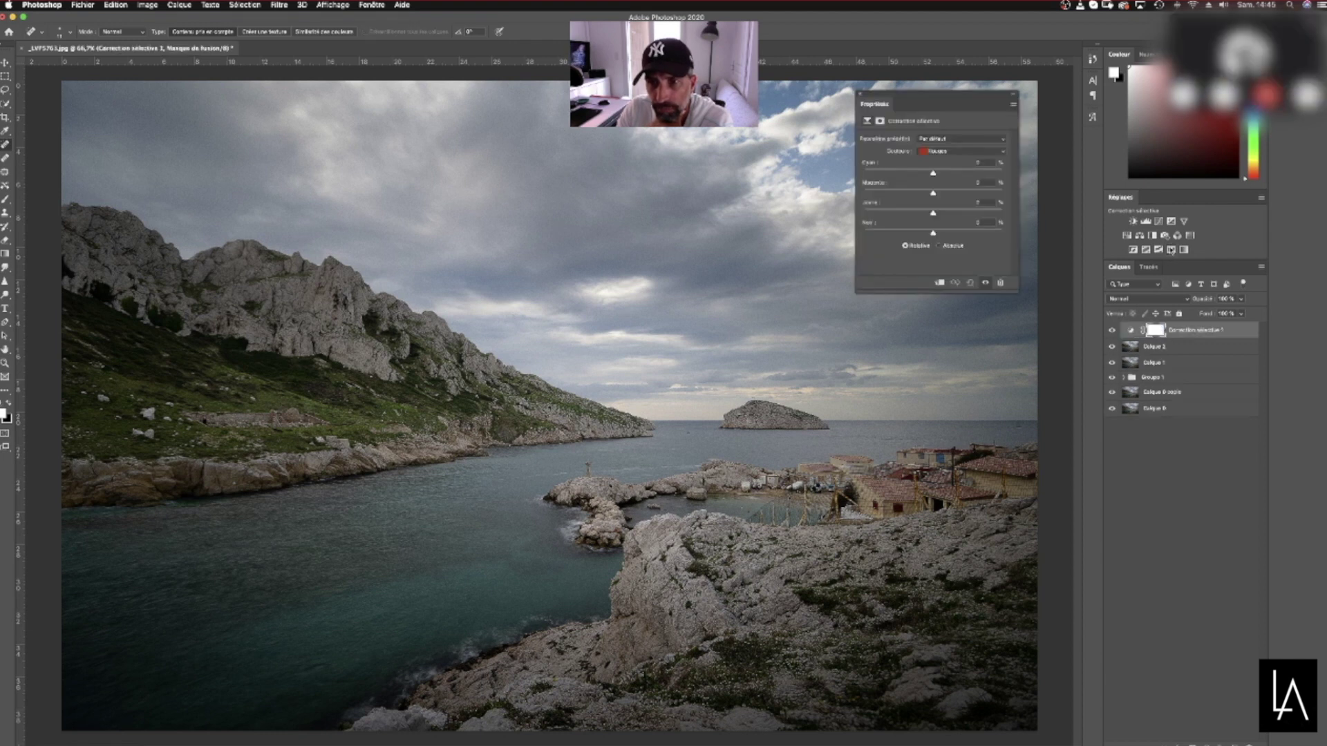
left_click_drag(952, 102, 1020, 134)
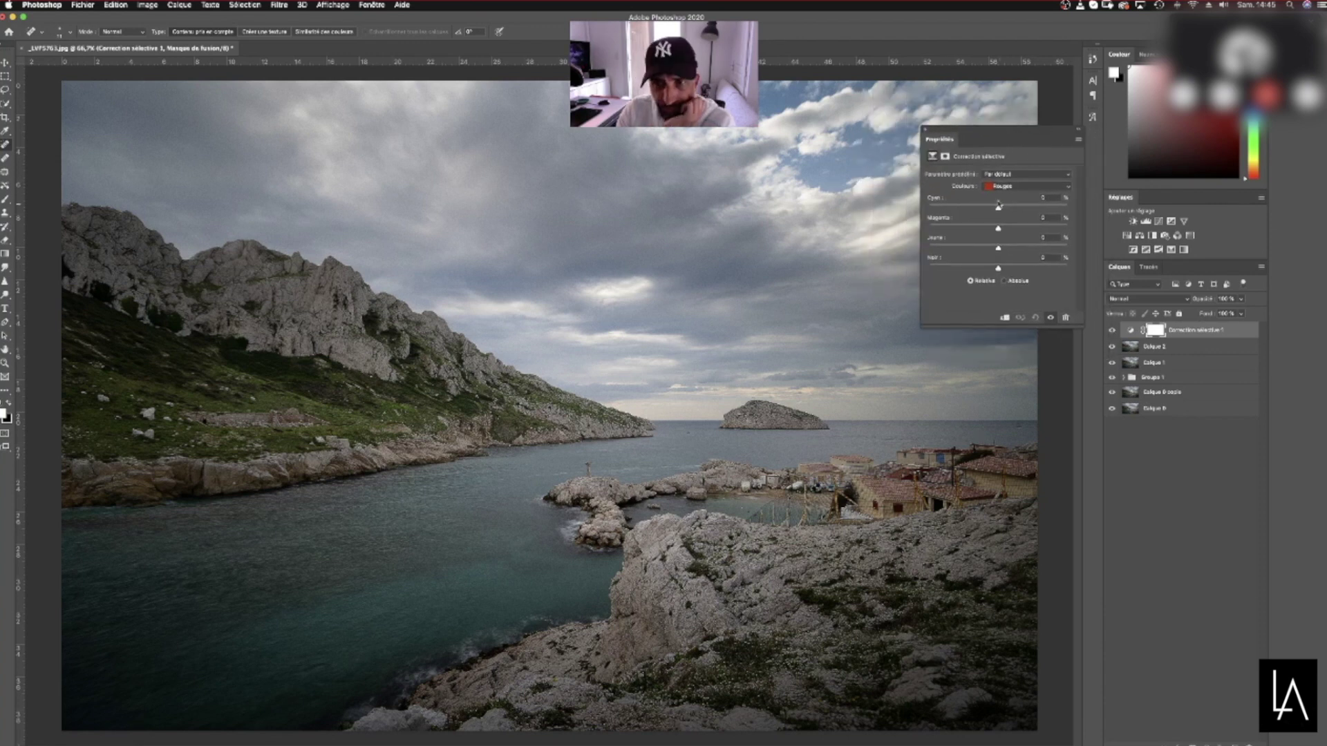
Try shifting the cyan, magenta and yellow amounts of the Greens in the Selective Color adjustment
left_click(1069, 186)
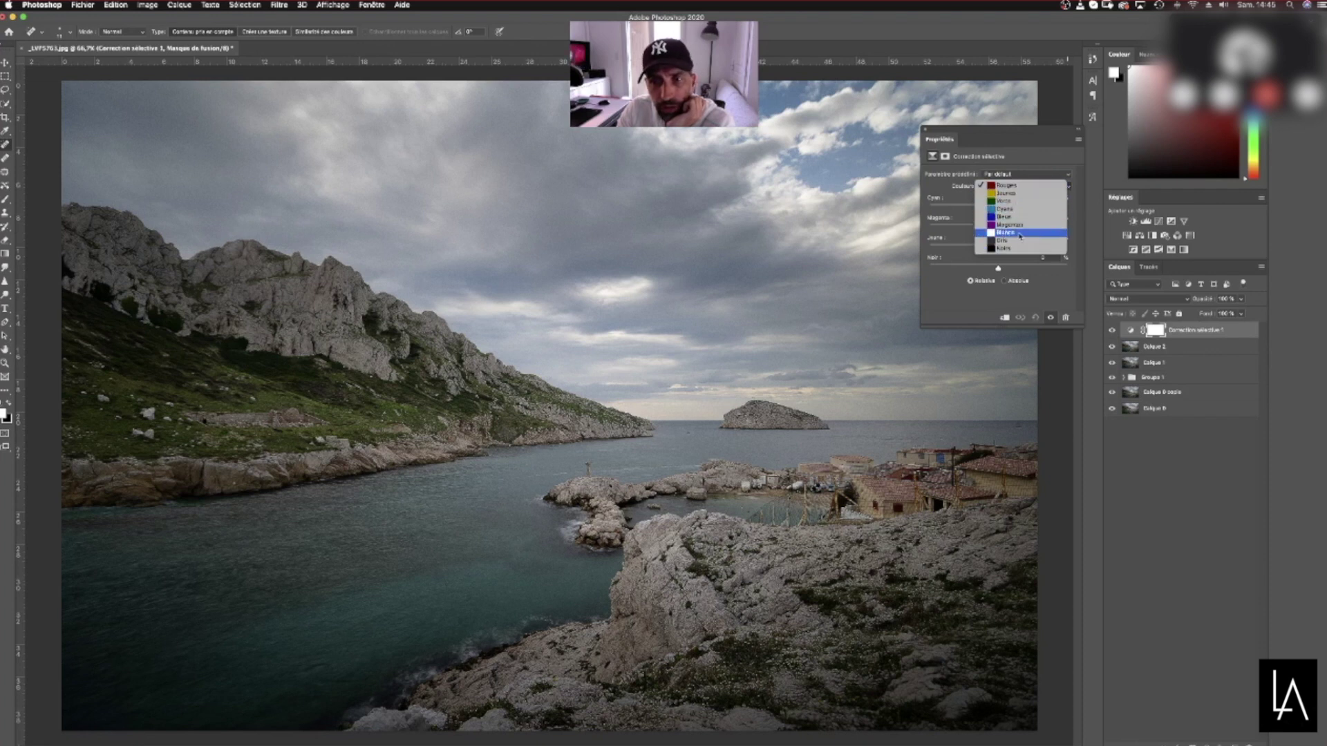
left_click(1014, 186)
left_click(1066, 186)
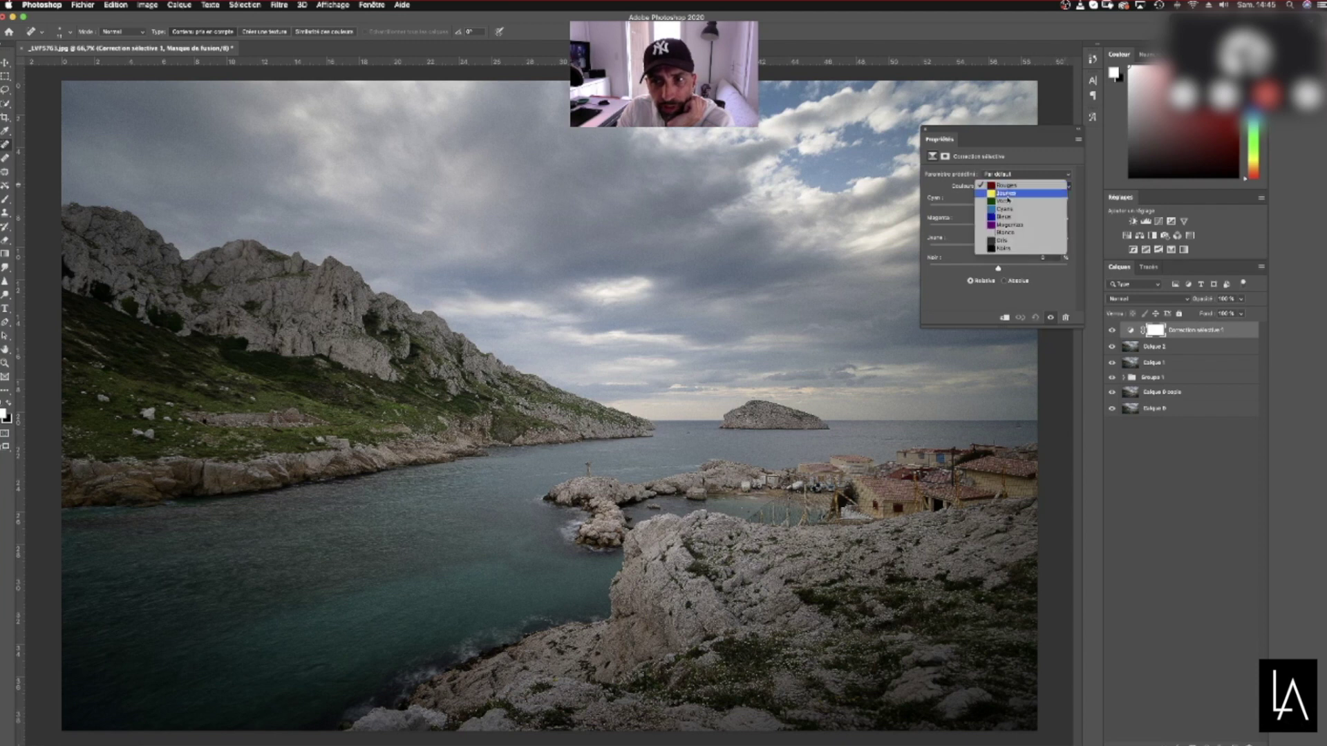
left_click(1007, 201)
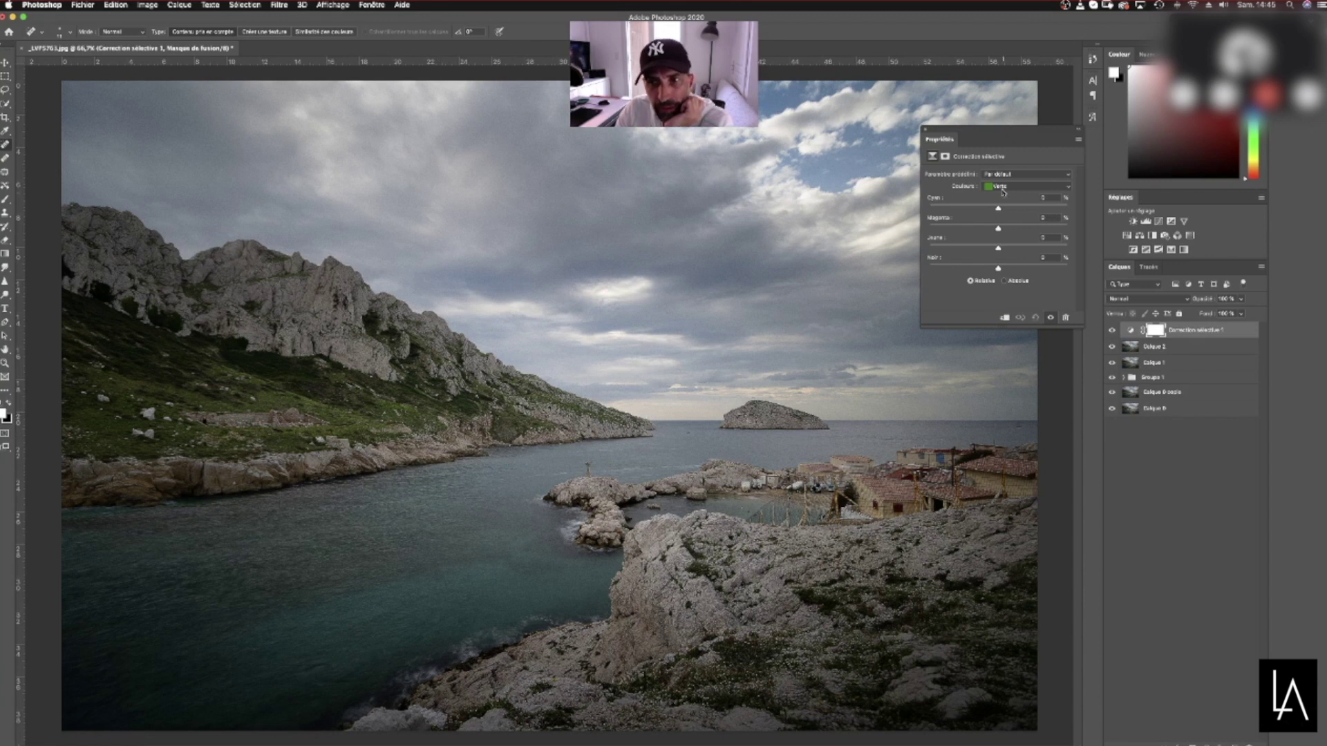
left_click_drag(999, 211, 967, 217)
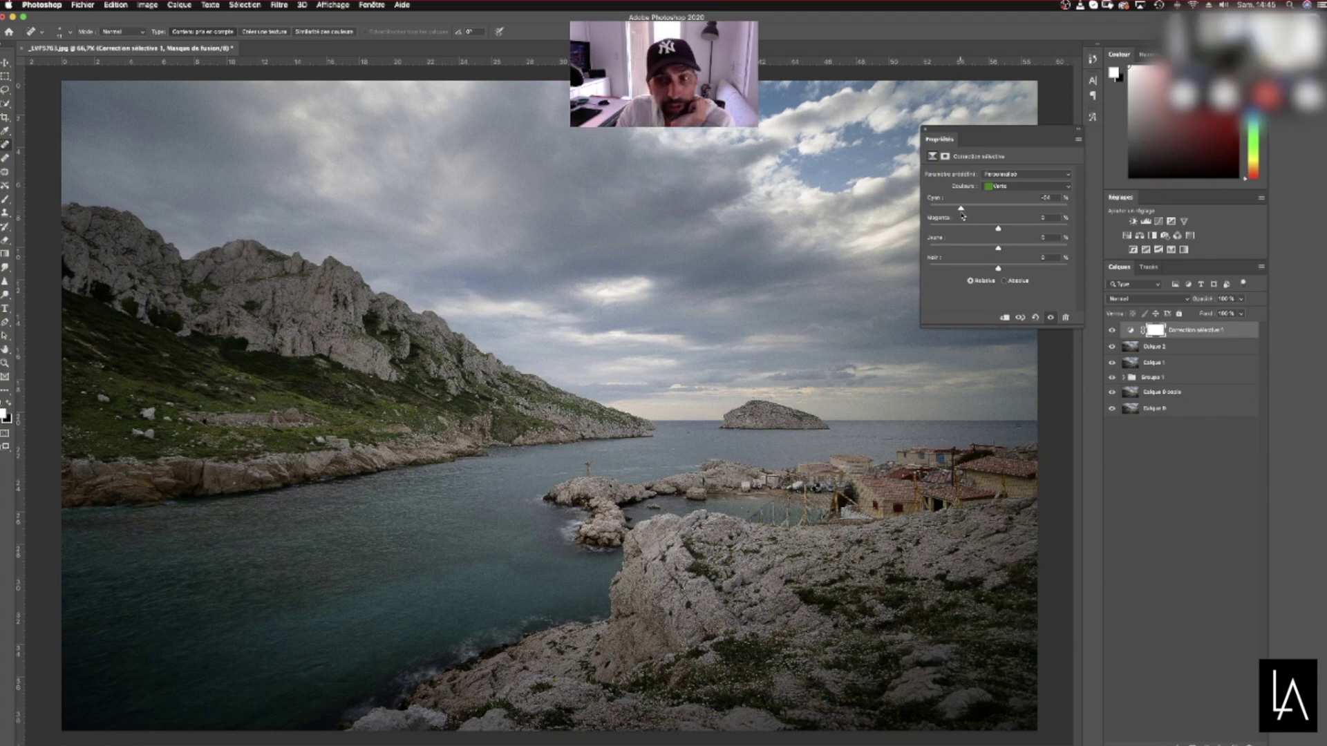
left_click_drag(960, 211, 958, 257)
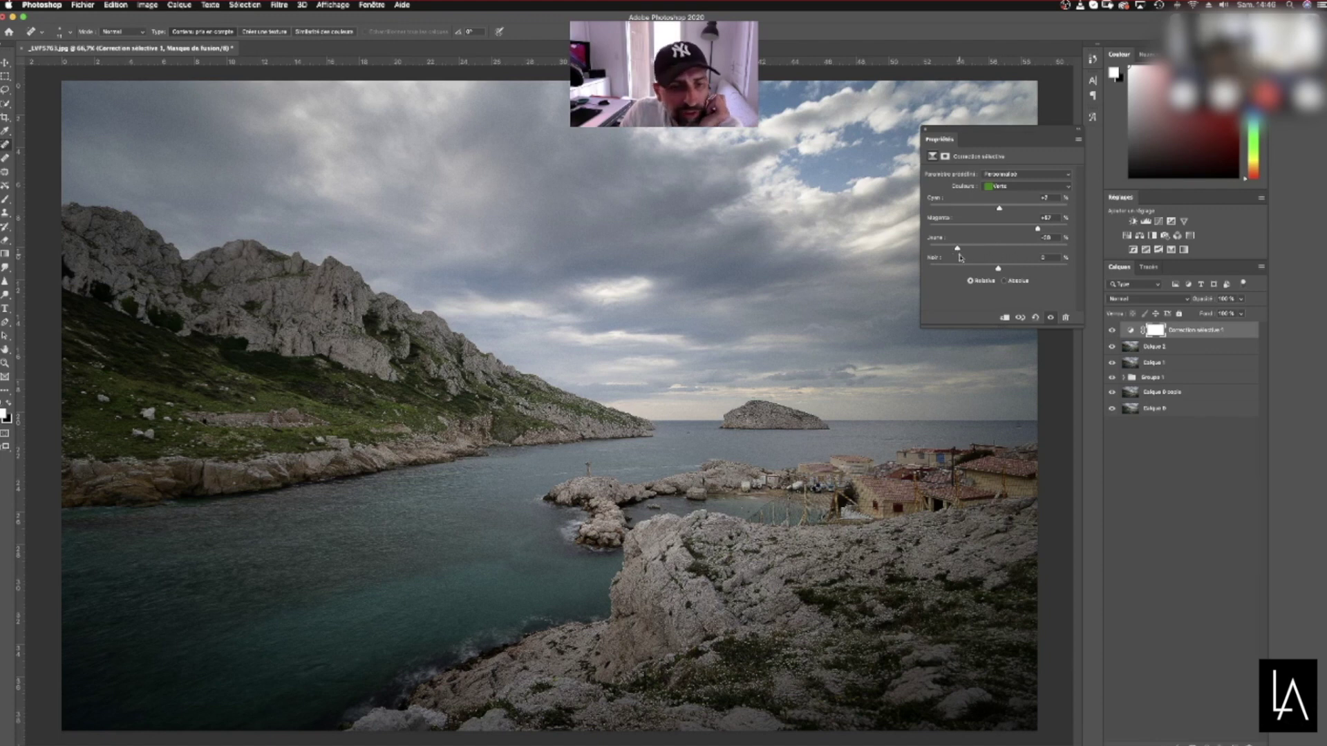
left_click_drag(936, 243, 943, 222)
Adjust the Yellows in Selective Color to about cyan +28, magenta -73, yellow +38 and black -22
left_click(1036, 186)
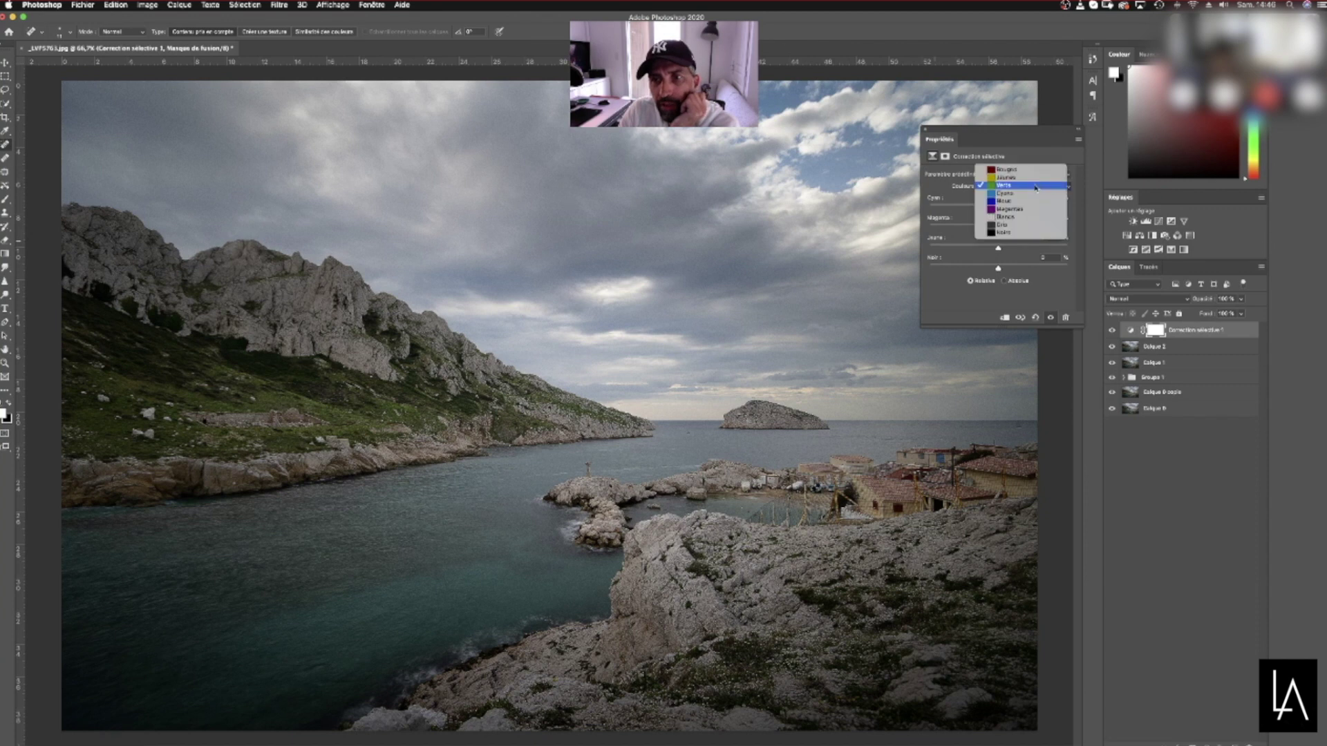
left_click(1026, 177)
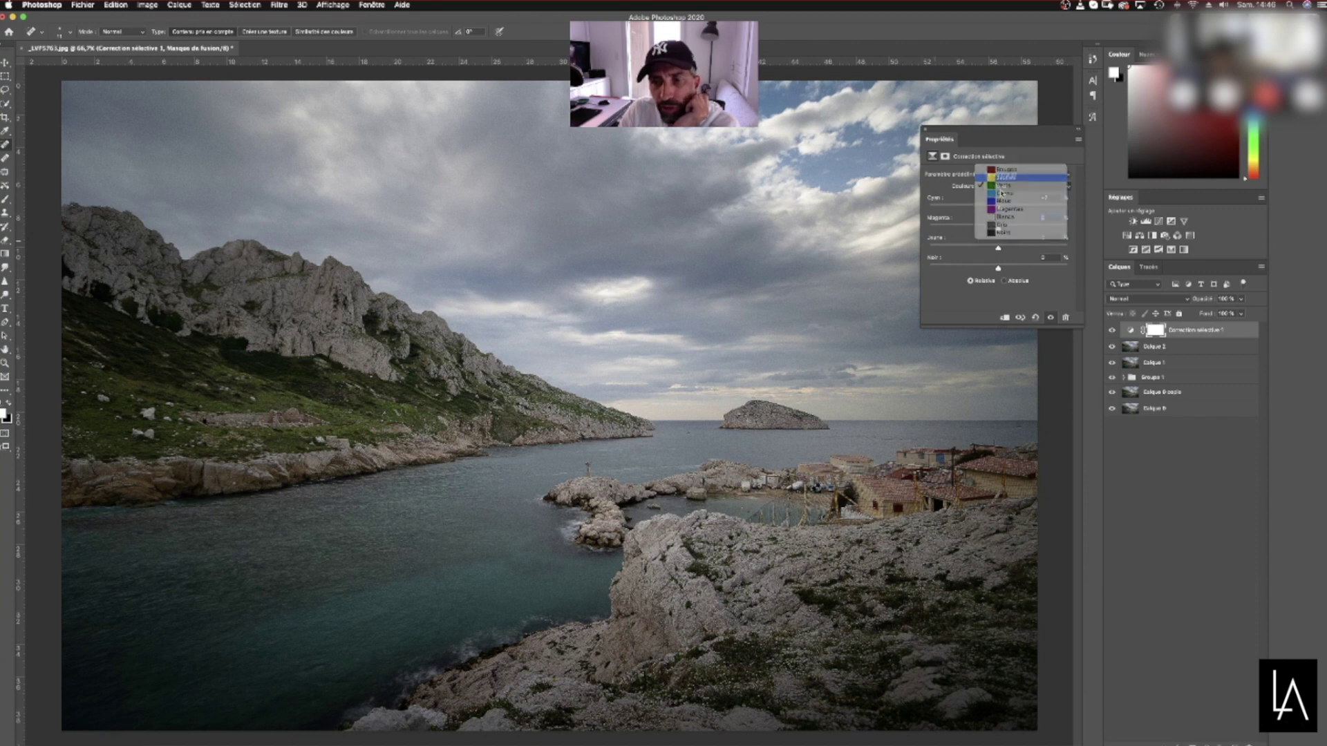
left_click(952, 208)
left_click_drag(935, 200, 997, 212)
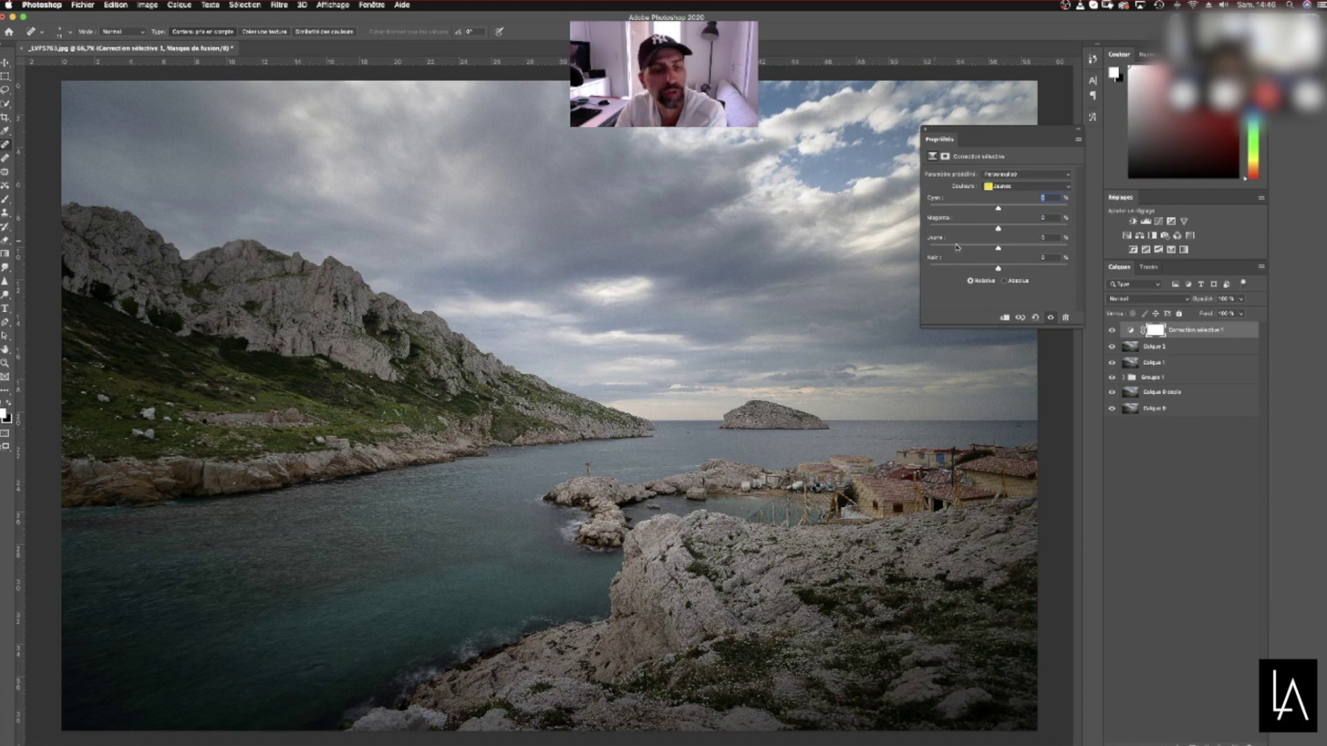
left_click_drag(1022, 141, 875, 133)
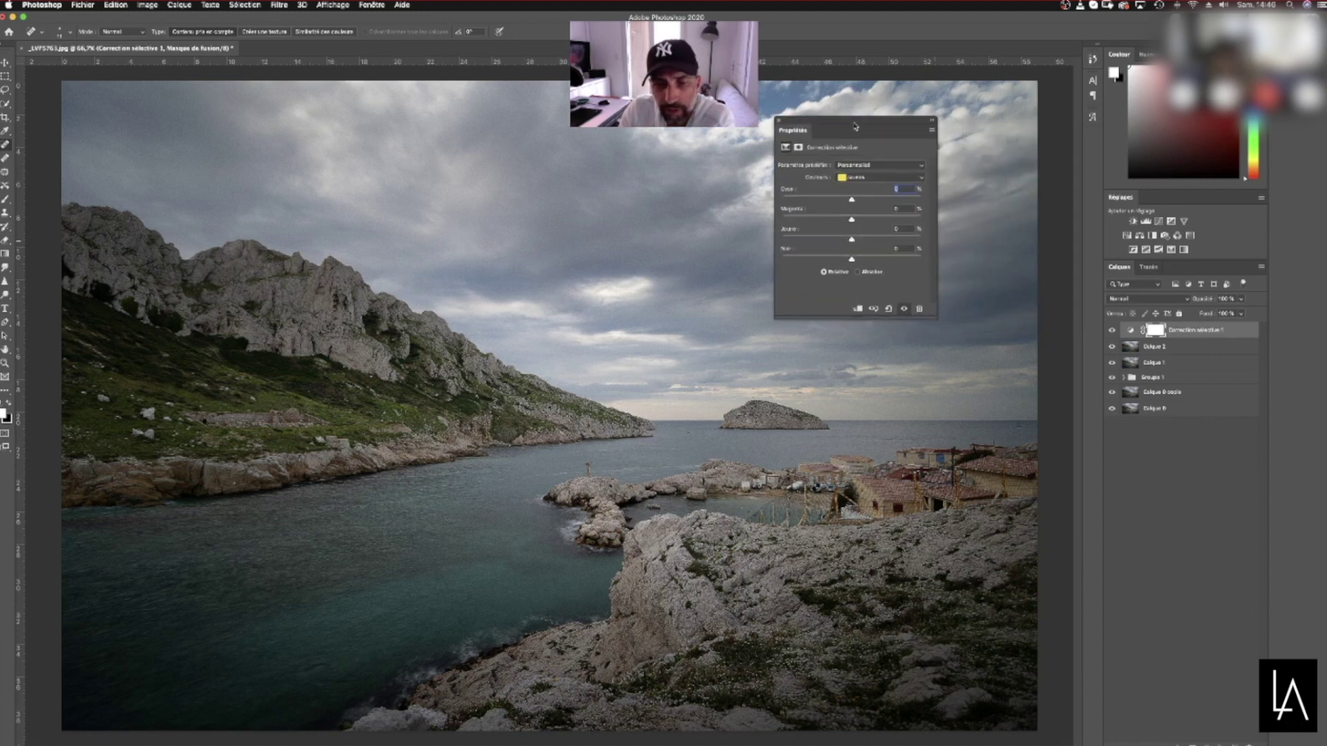
left_click_drag(851, 200, 836, 262)
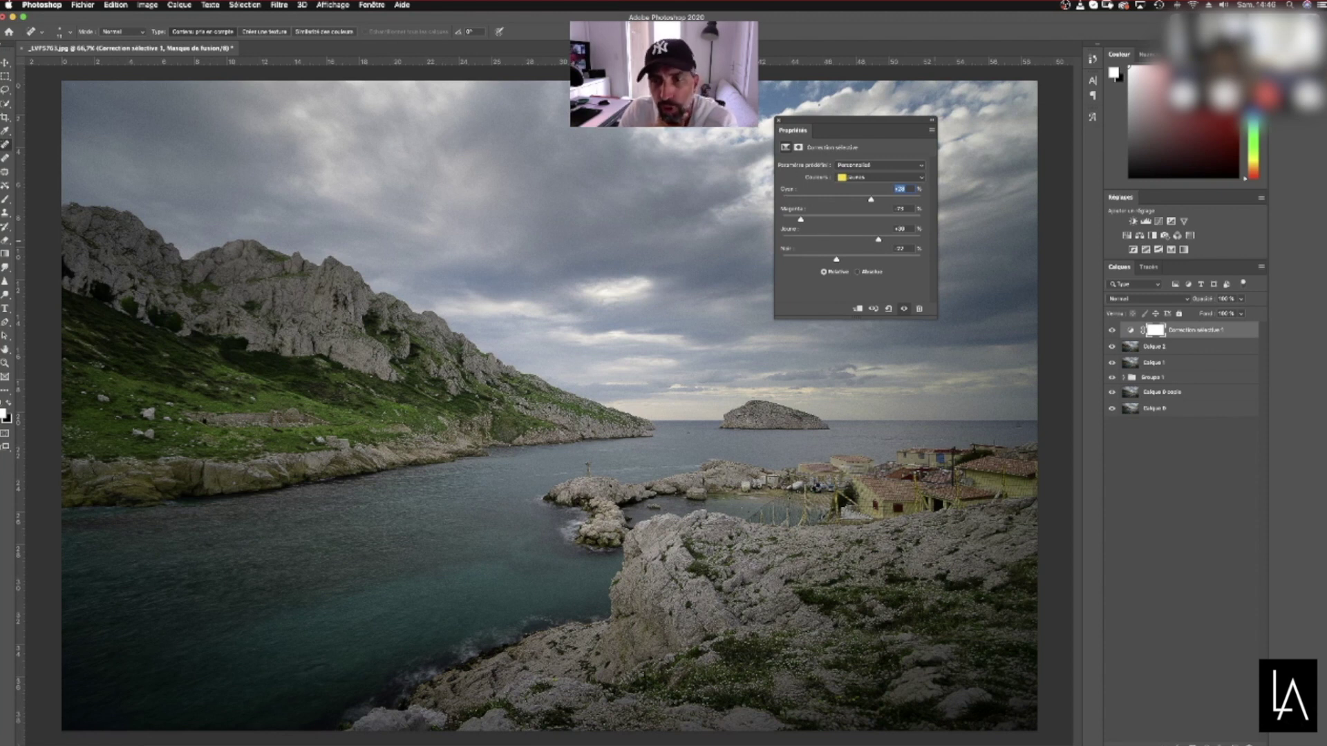
Rename the Selective Color adjustment layer as Jaune
left_click(778, 120)
double_click(1195, 330)
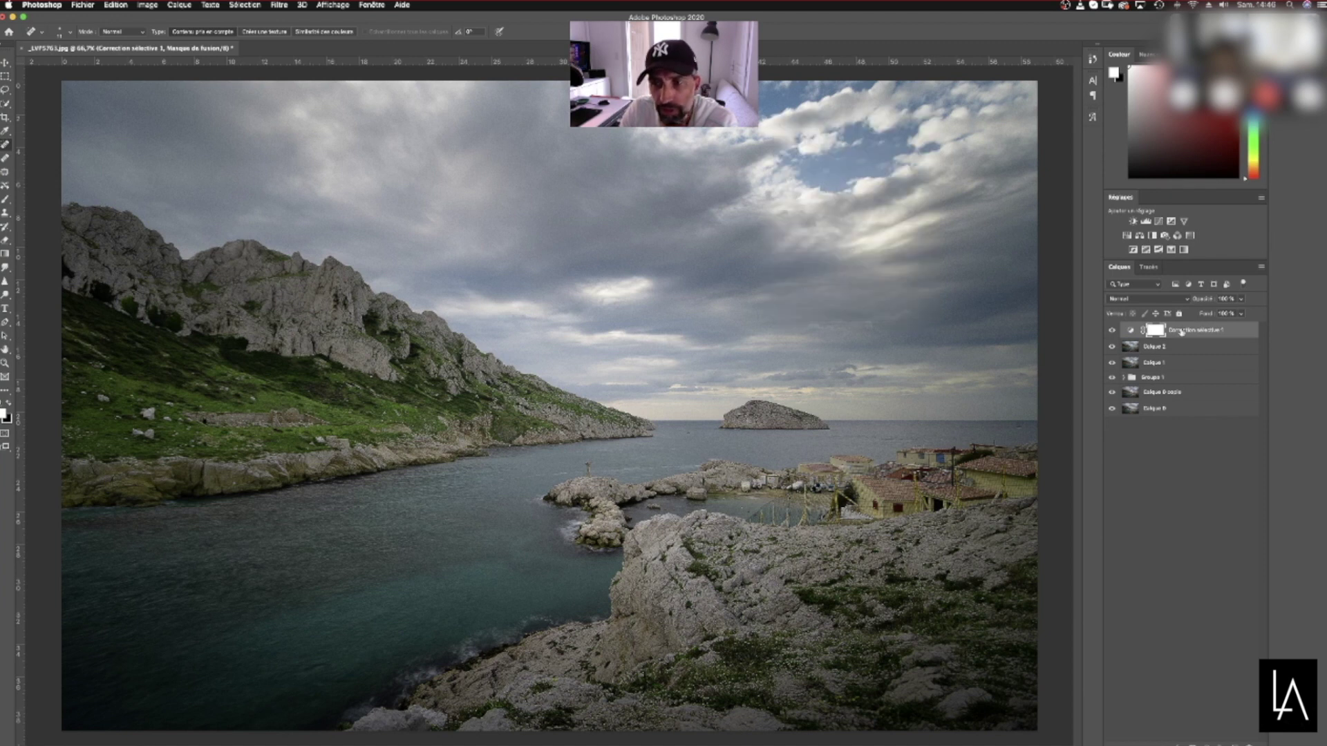
type("ci")
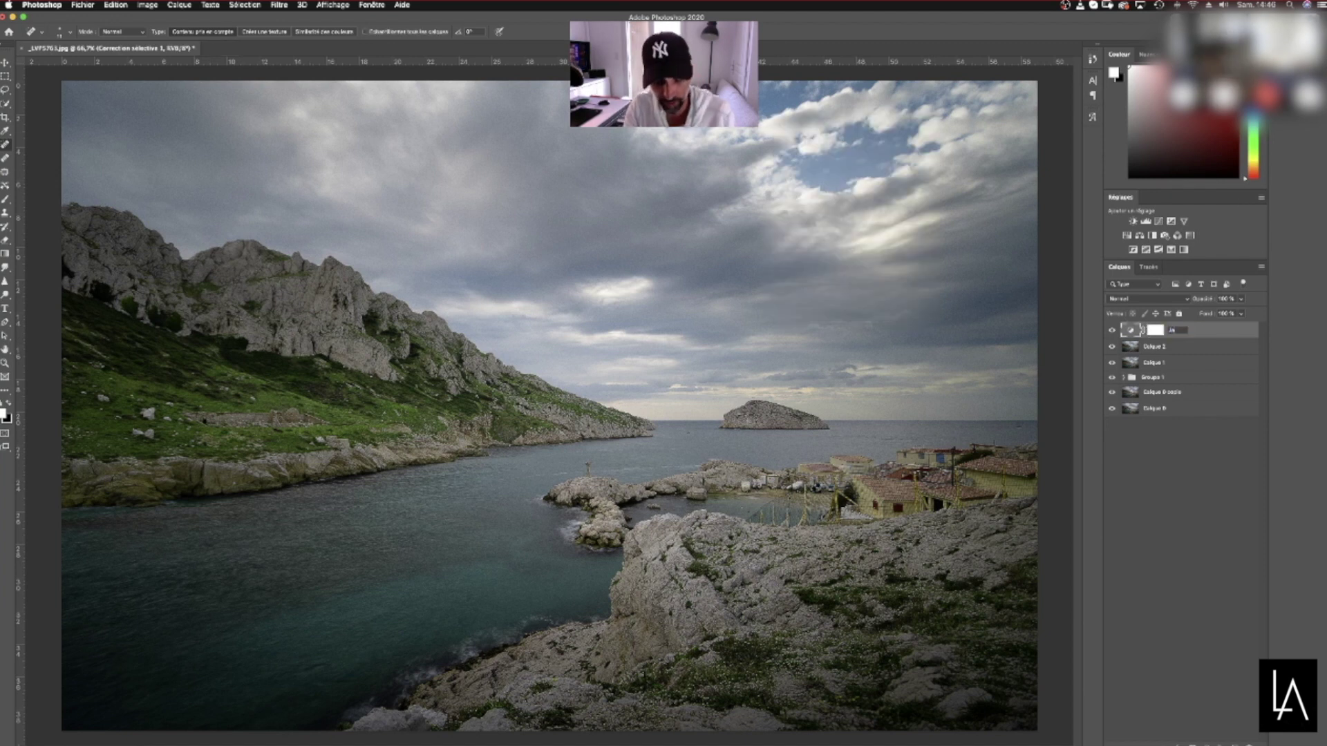
type("une")
key("Return")
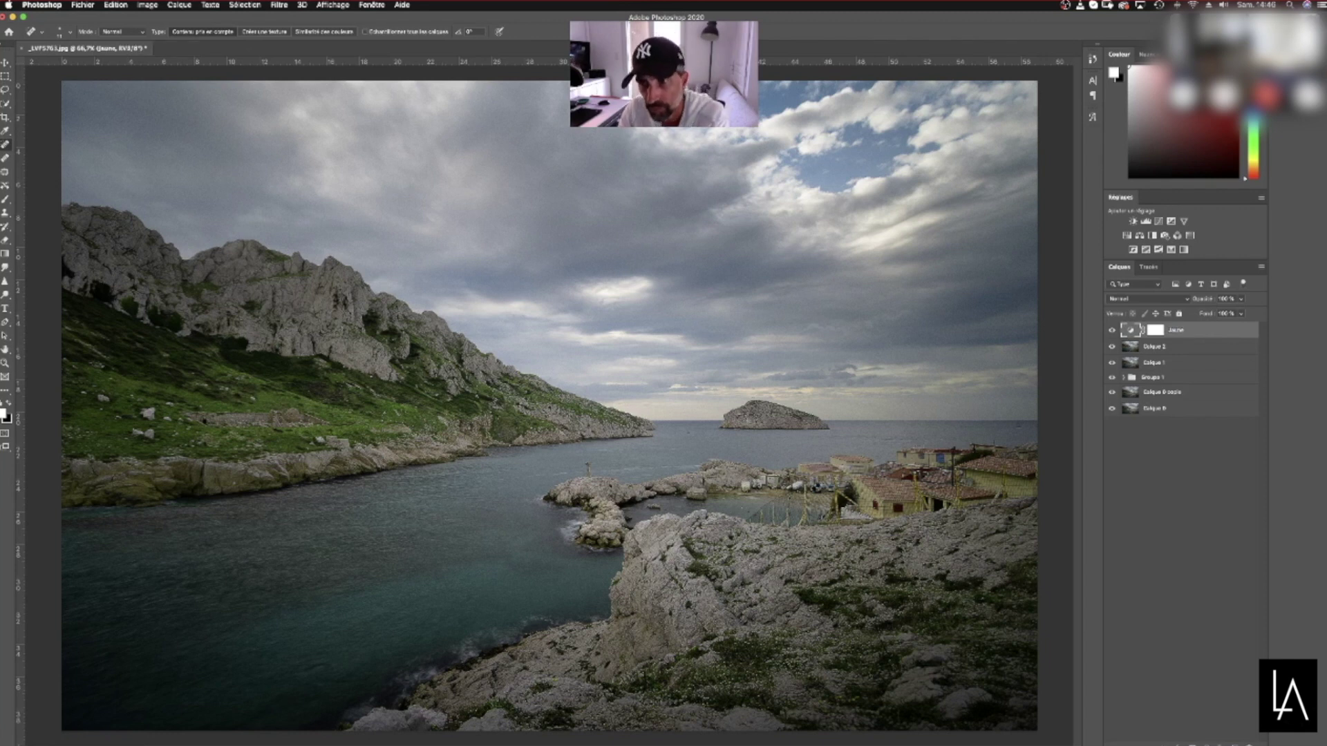
Add a second Selective Color layer and set its Cyans to about cyan +21, magenta -45 and black -20
left_click(1172, 250)
left_click(921, 178)
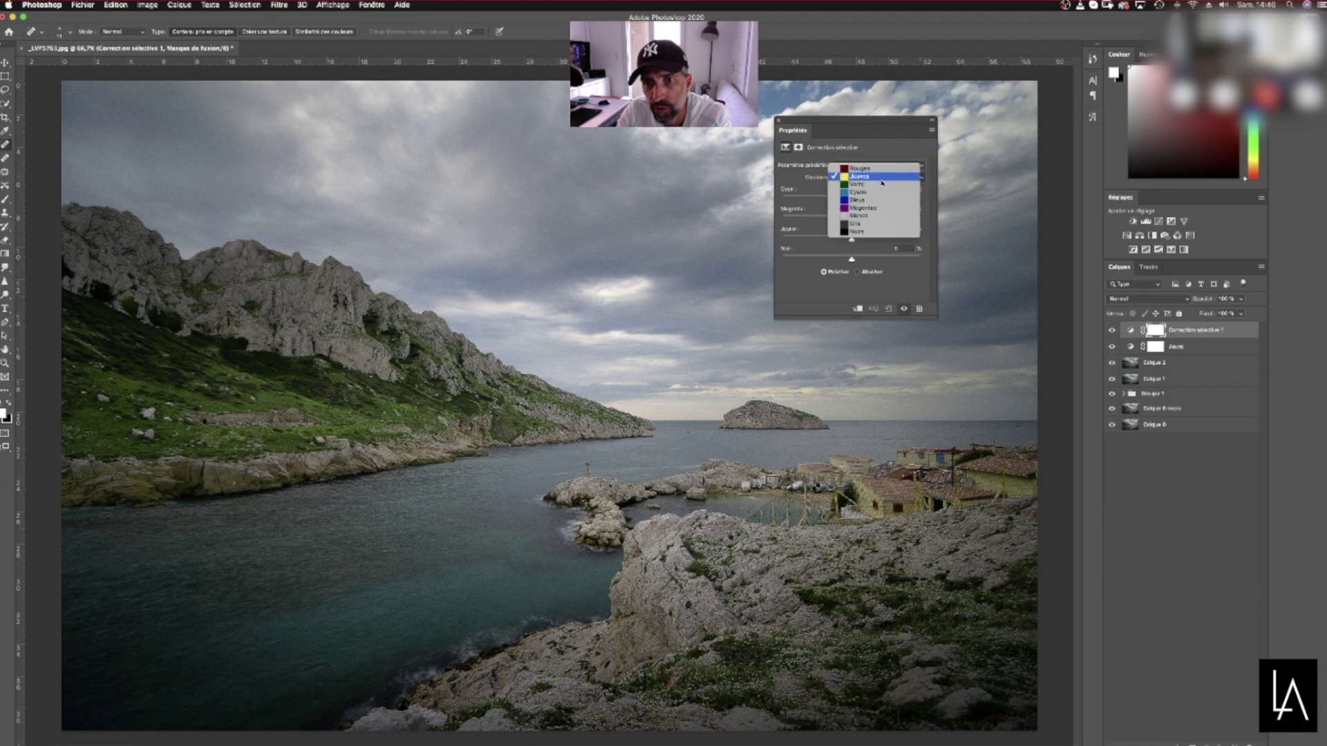
left_click(875, 193)
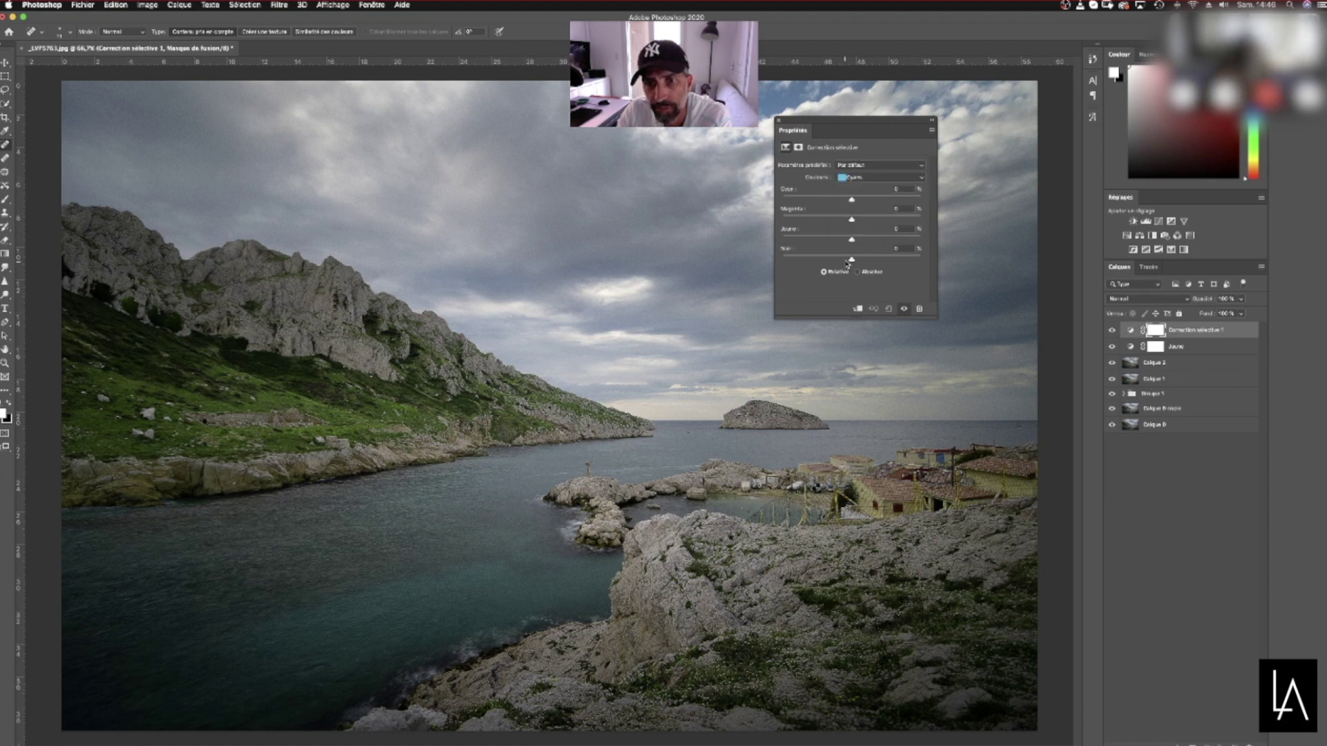
left_click_drag(828, 260, 821, 260)
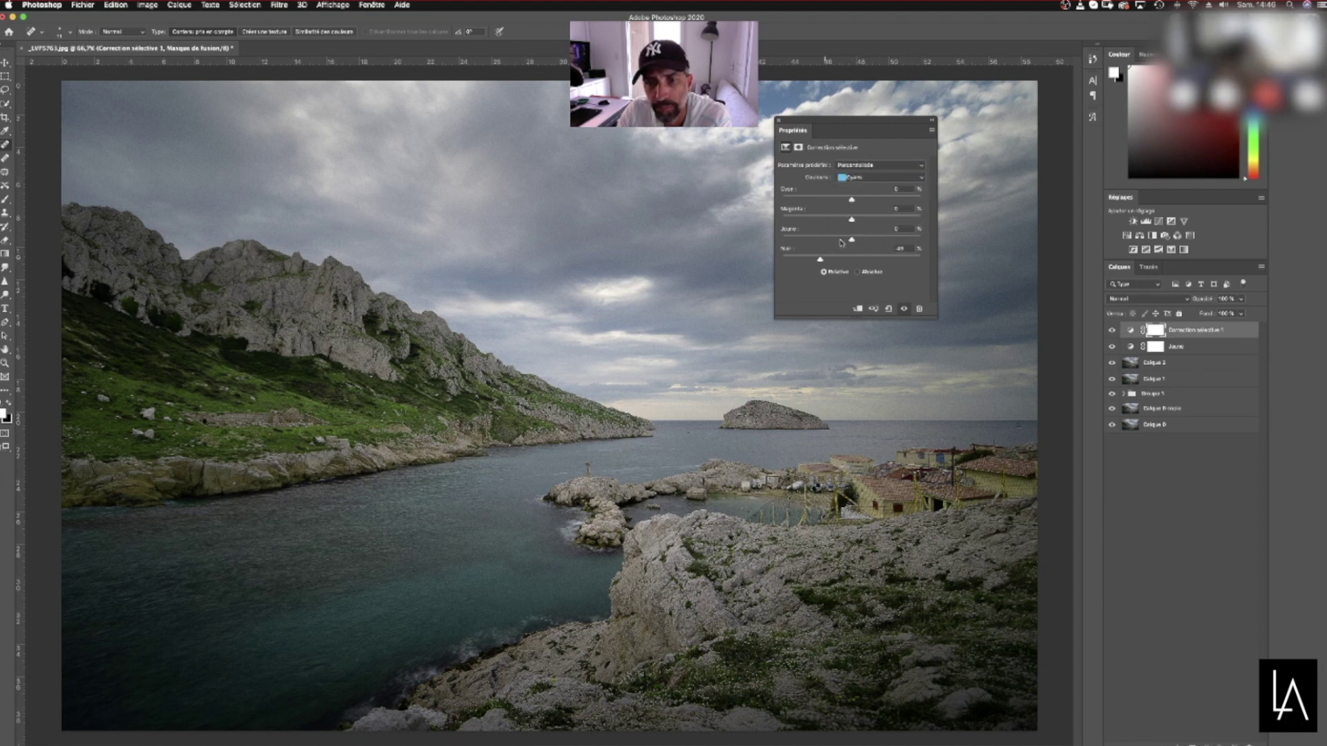
left_click_drag(852, 200, 837, 261)
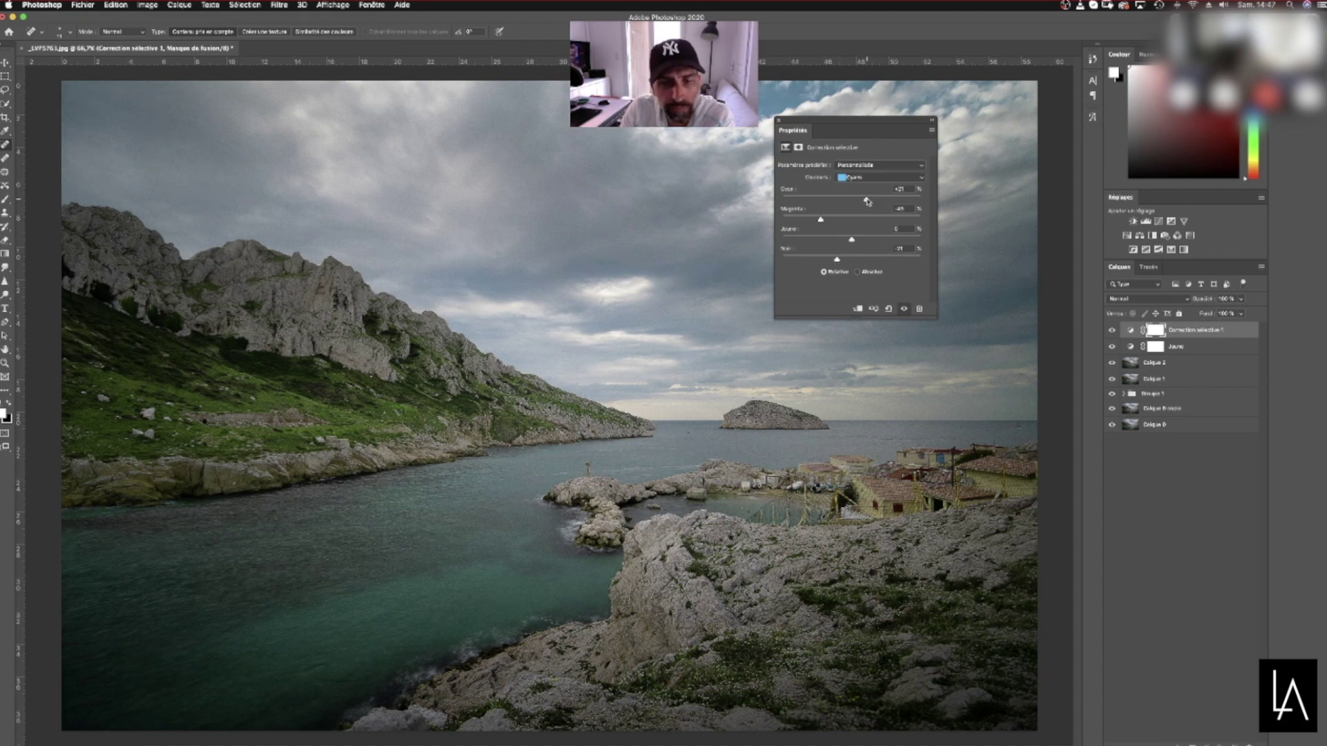
Rename the new Selective Color adjustment layer as Cyan
left_click(779, 120)
double_click(1192, 331)
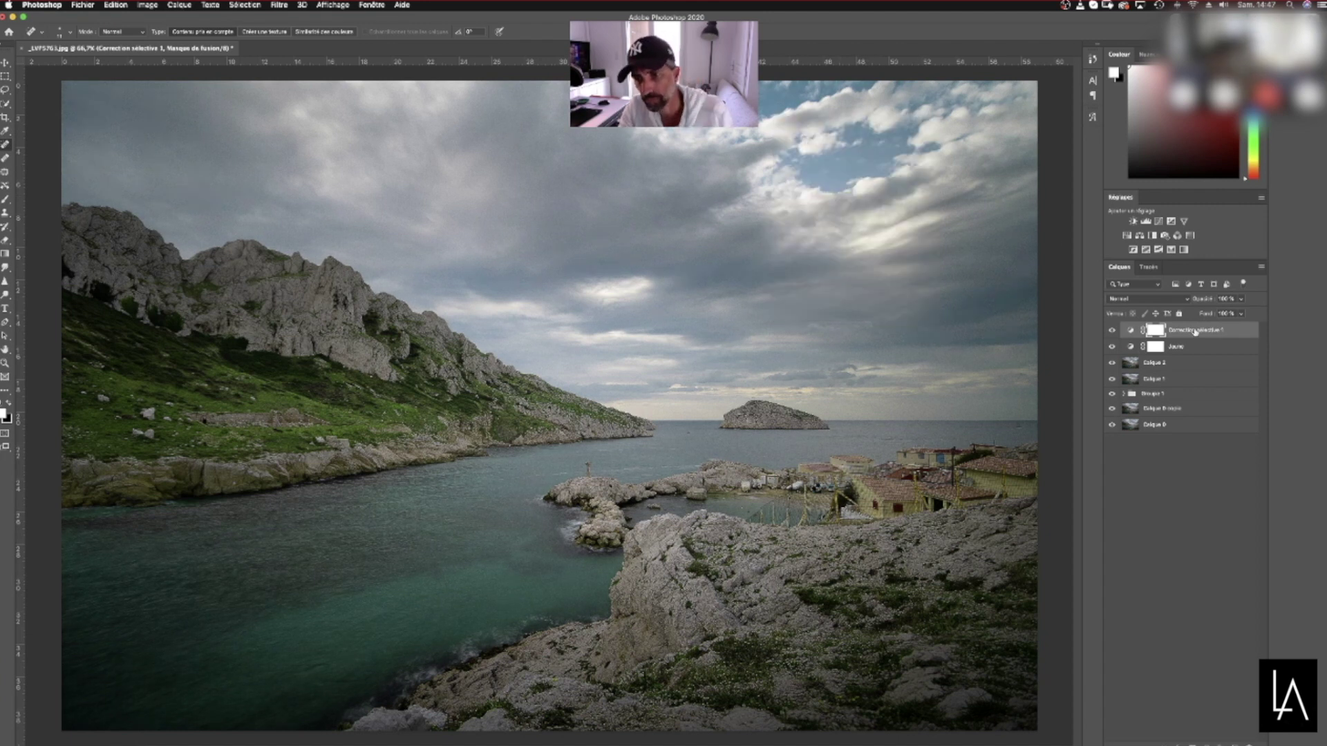
type("Ci")
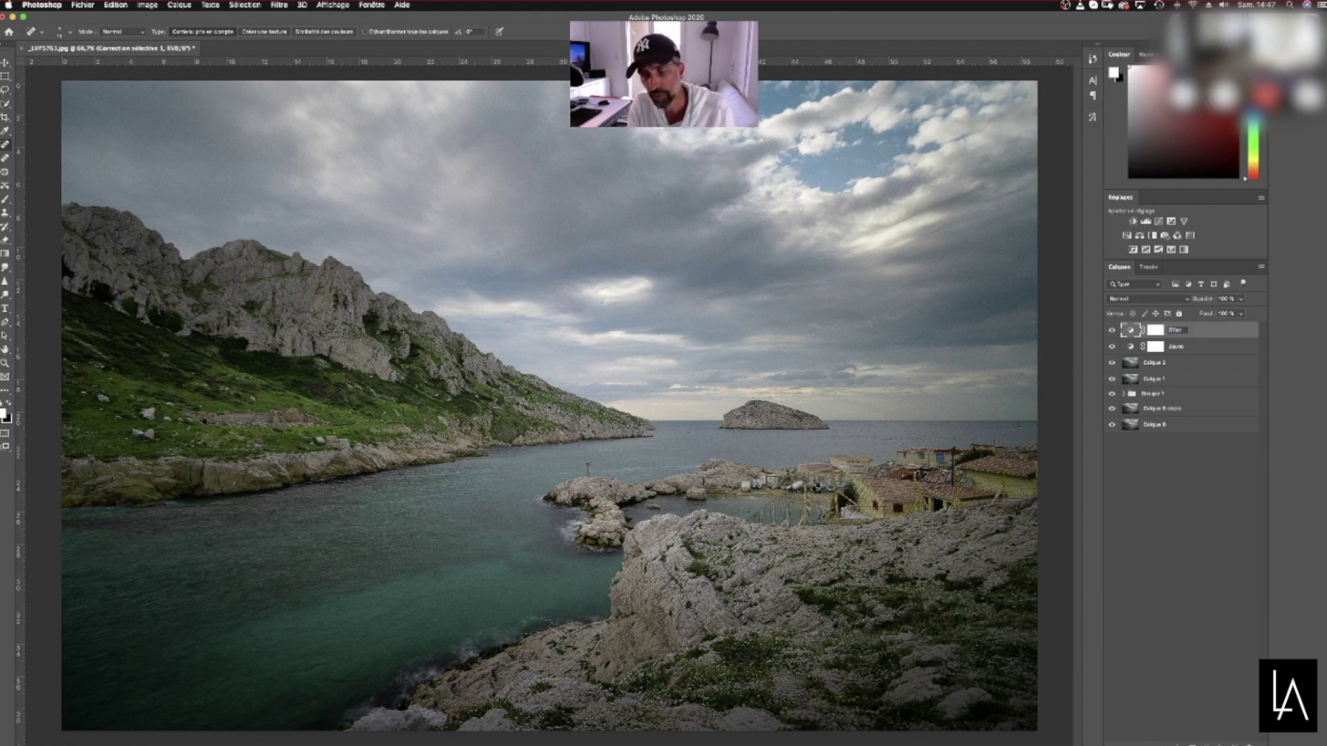
type("yan")
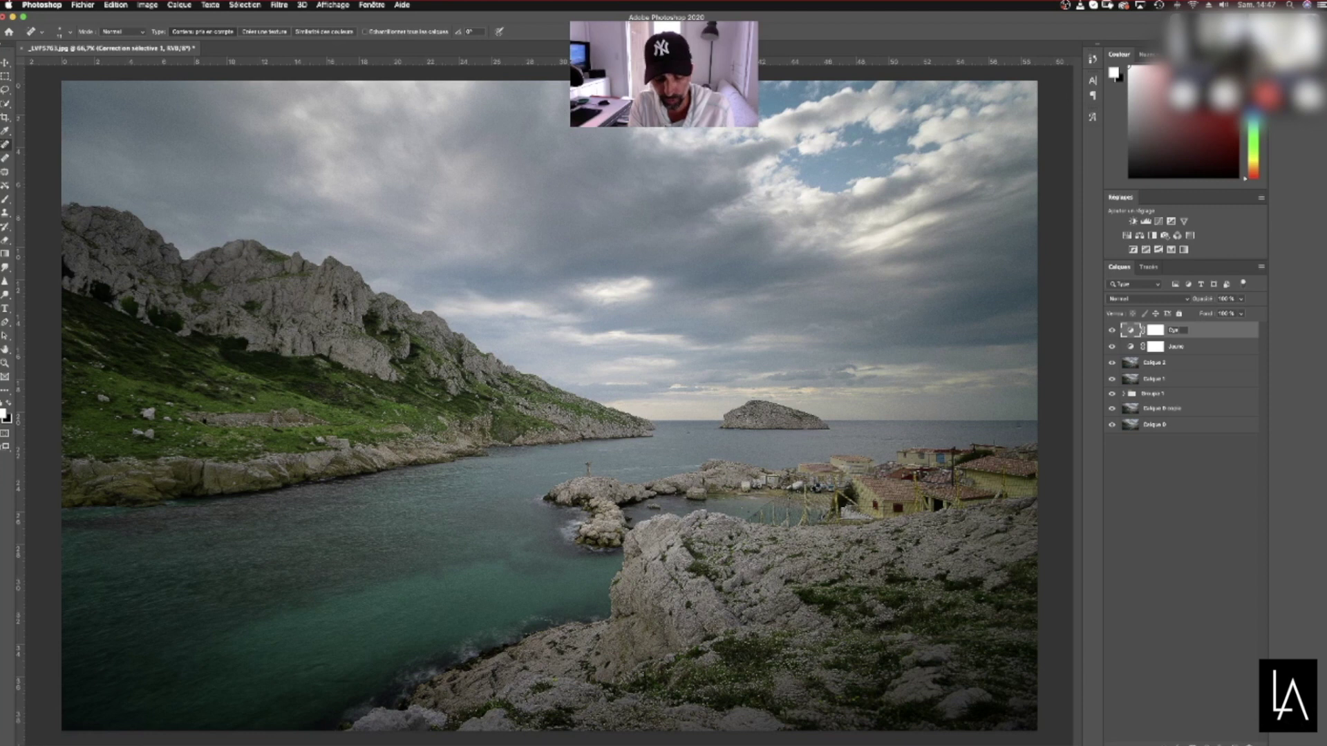
key("Return")
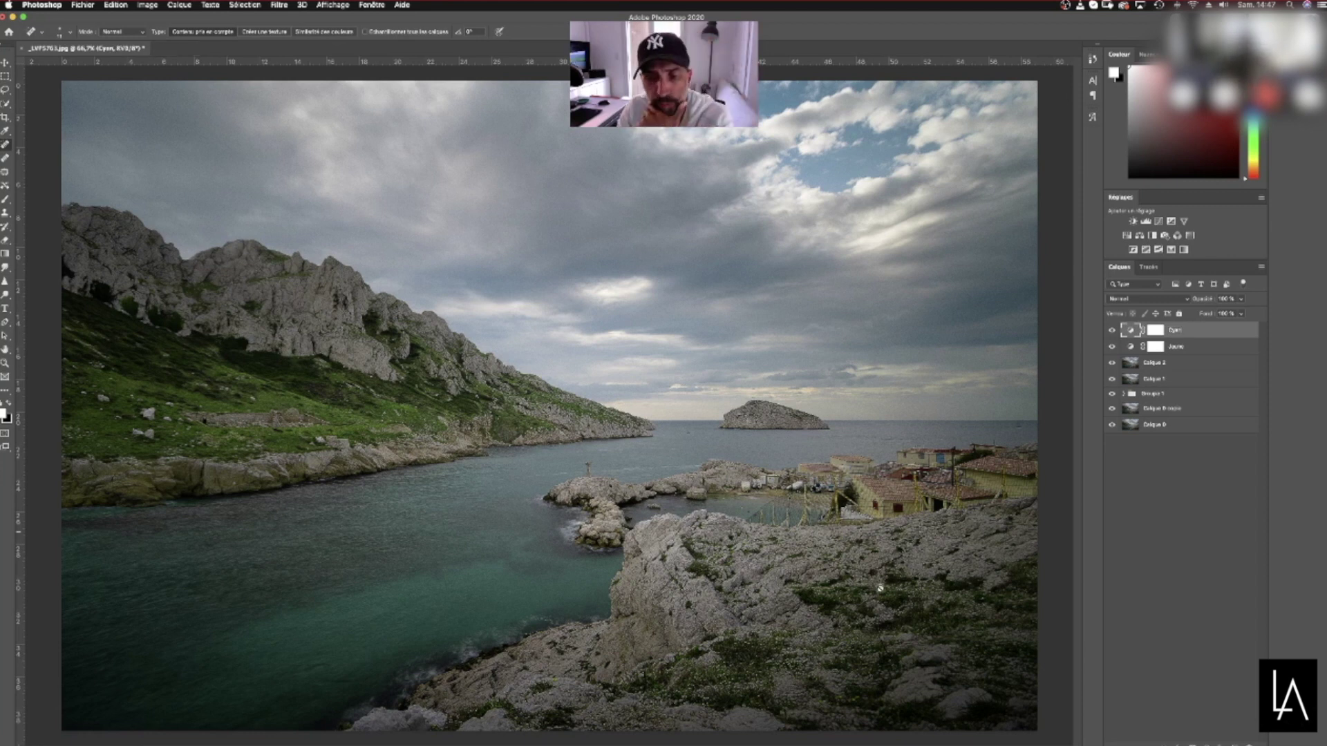
Compare the image without the Jaune adjustment and paint black on its layer mask to exclude the houses
left_click(1112, 346)
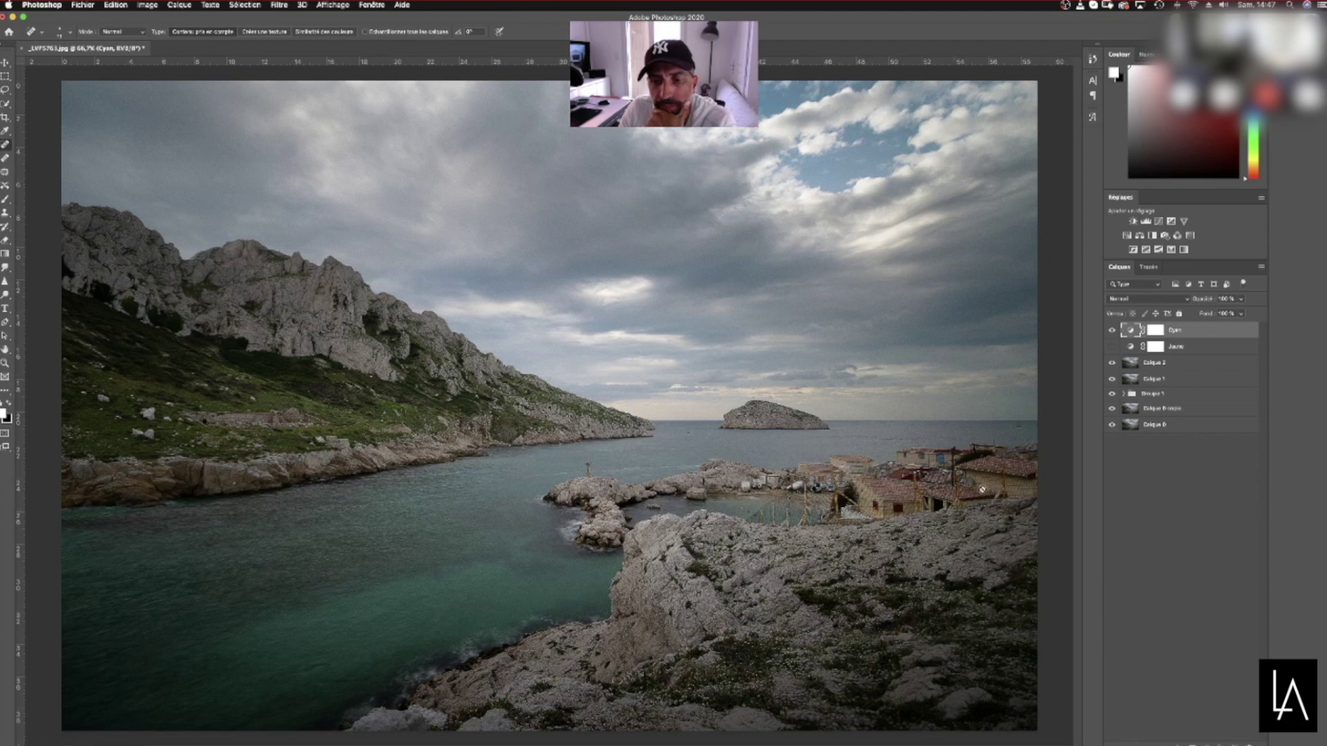
left_click(1112, 347)
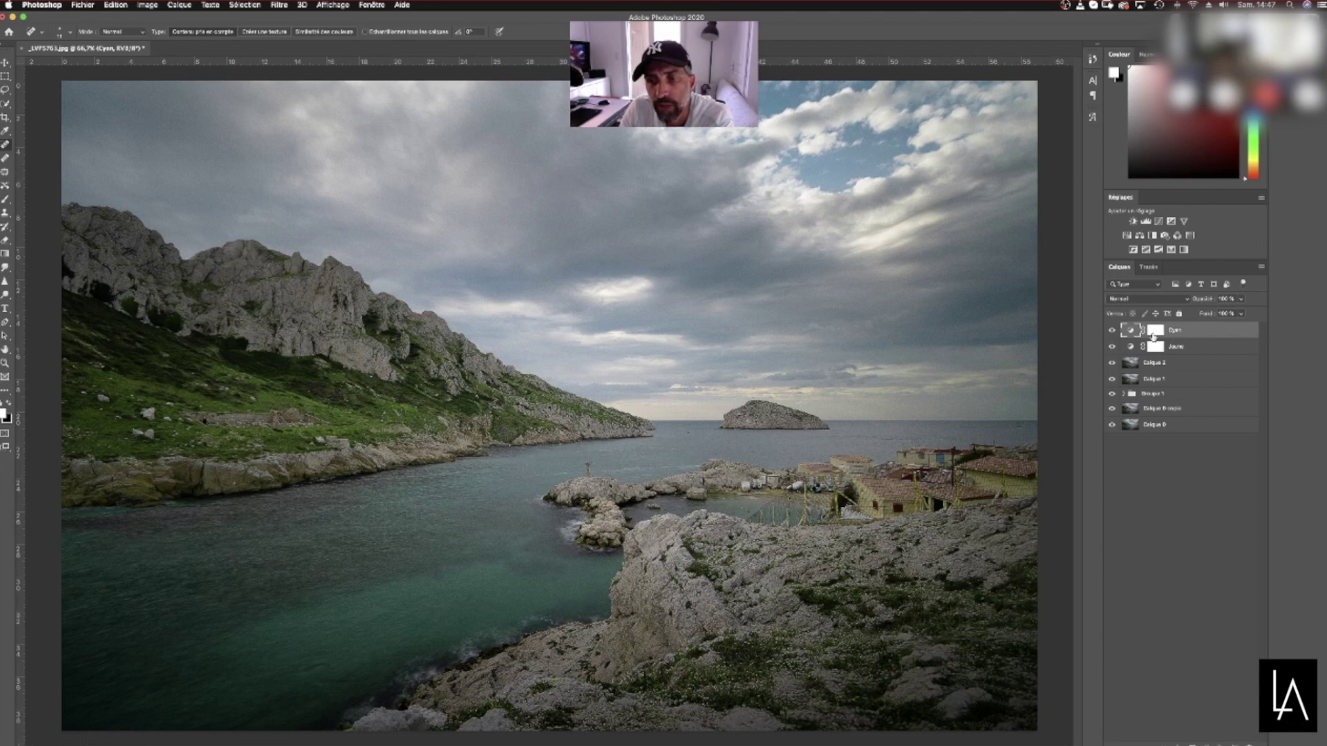
left_click(1156, 346)
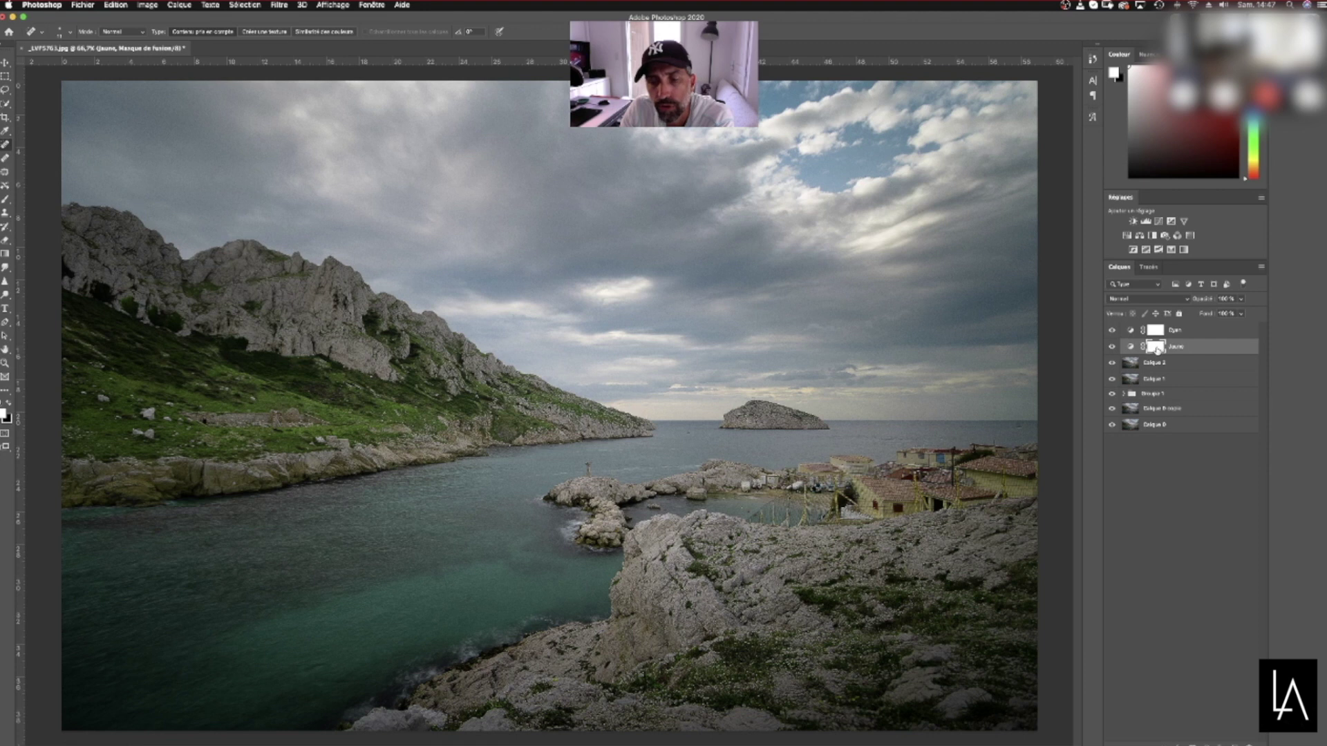
left_click(5, 199)
key("x")
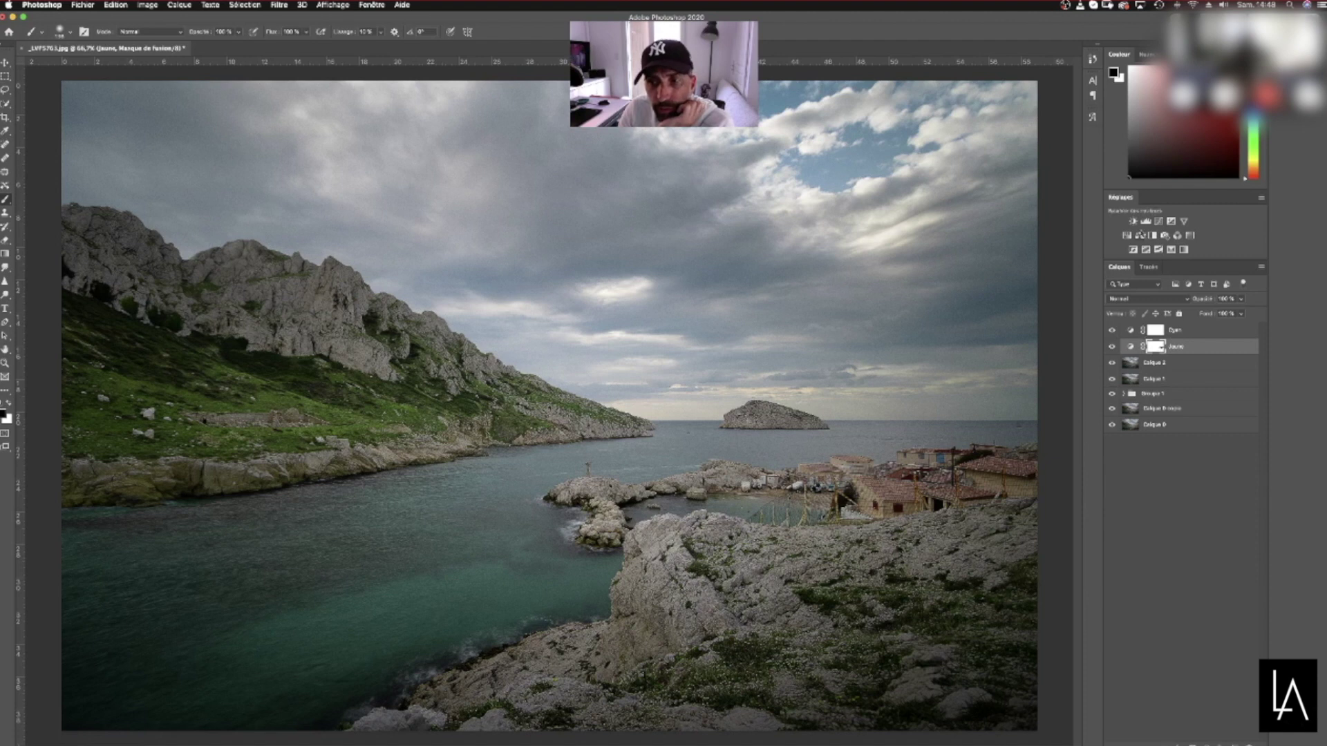
Add a Brightness/Contrast adjustment layer above Jaune with brightness lowered to about -130
left_click(1133, 221)
left_click_drag(851, 195, 790, 195)
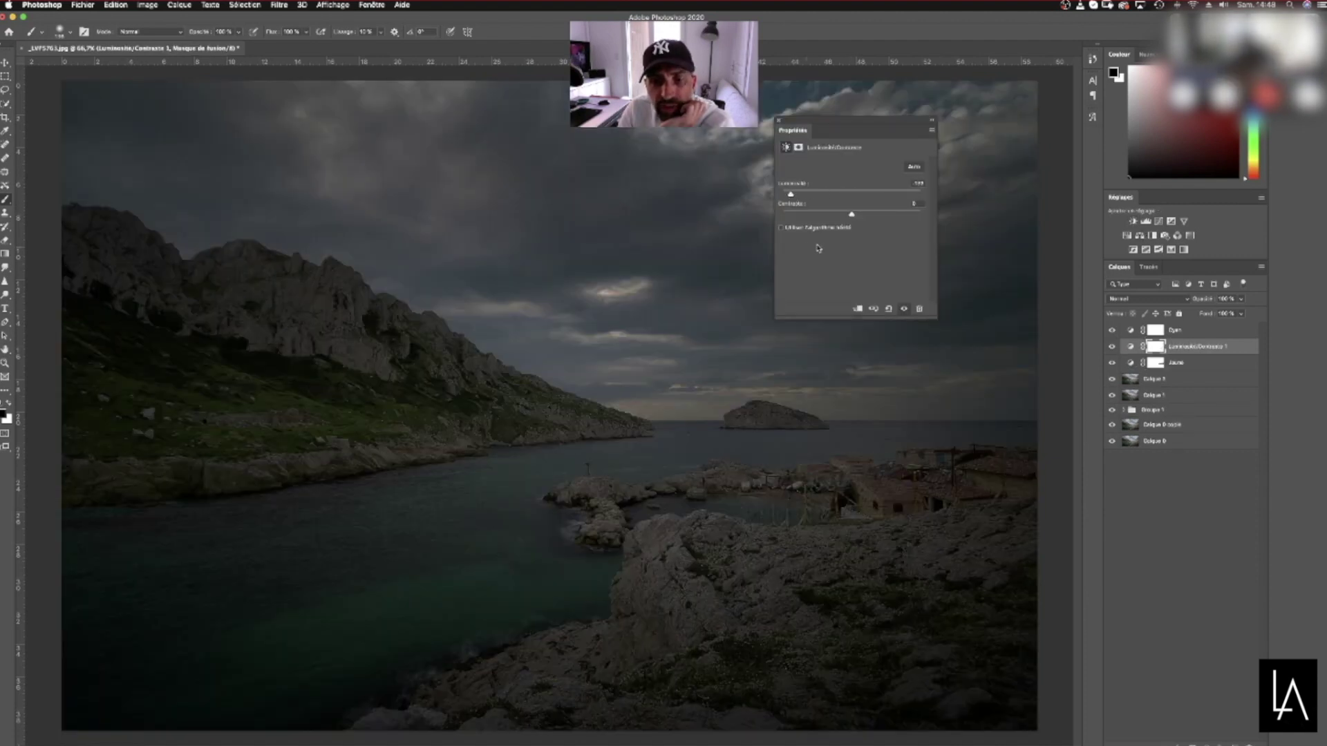
left_click(778, 120)
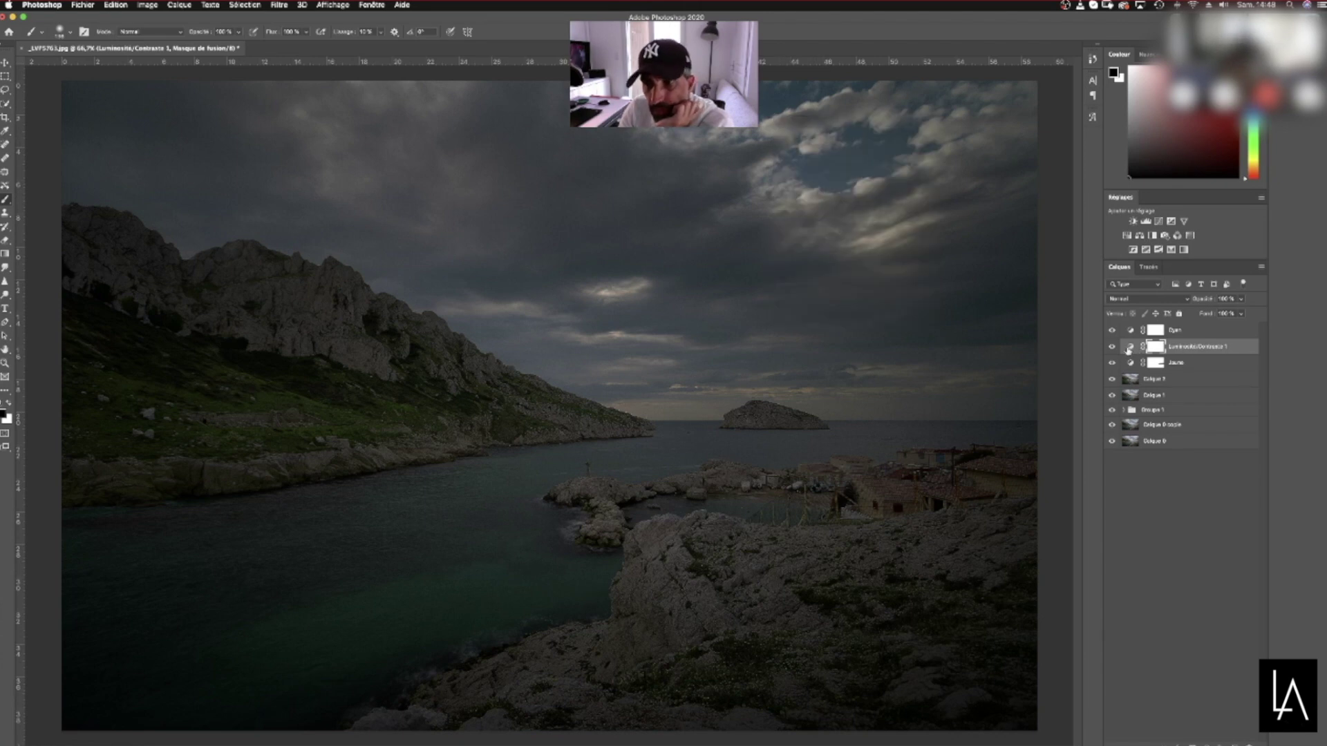
Move the Brightness/Contrast layer above Cyan and paint black on its mask over the houses and the rocky spit
left_click_drag(1197, 346, 1188, 323)
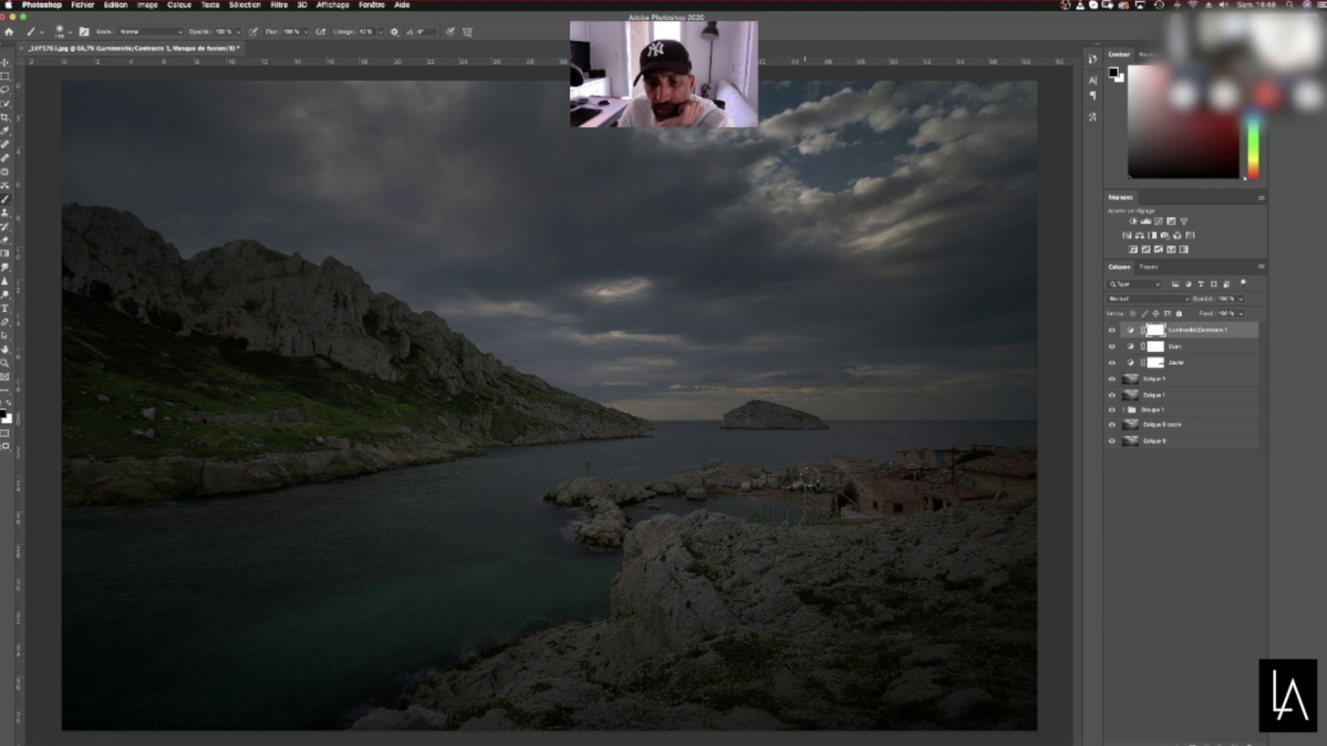
mouse_move(586, 543)
left_mouse_down()
mouse_move(611, 529)
mouse_move(581, 494)
mouse_move(718, 478)
mouse_move(819, 489)
mouse_move(829, 467)
mouse_move(858, 467)
mouse_move(888, 513)
mouse_move(850, 501)
mouse_move(1030, 487)
mouse_move(1016, 450)
mouse_move(864, 476)
mouse_move(1026, 454)
mouse_move(802, 508)
mouse_move(608, 487)
mouse_move(563, 504)
mouse_move(587, 545)
left_mouse_up()
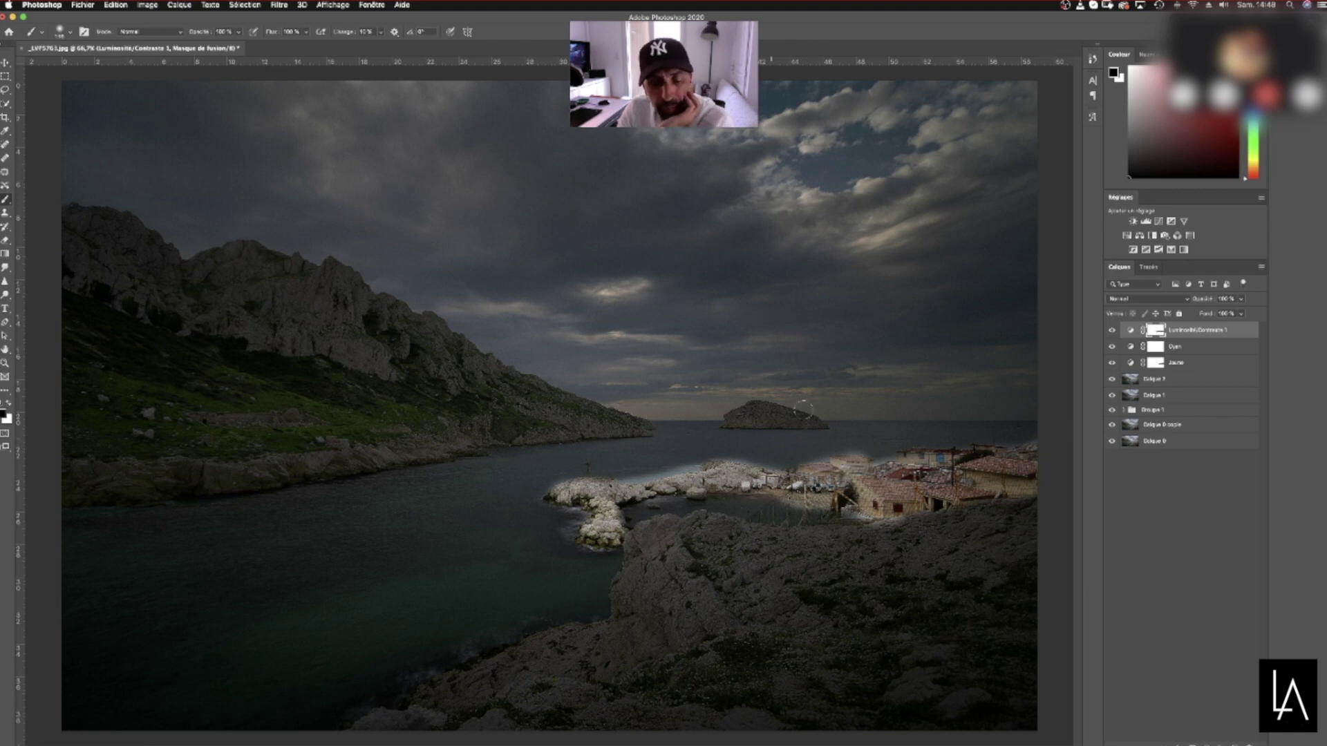
key("super+plus")
key("super+plus")
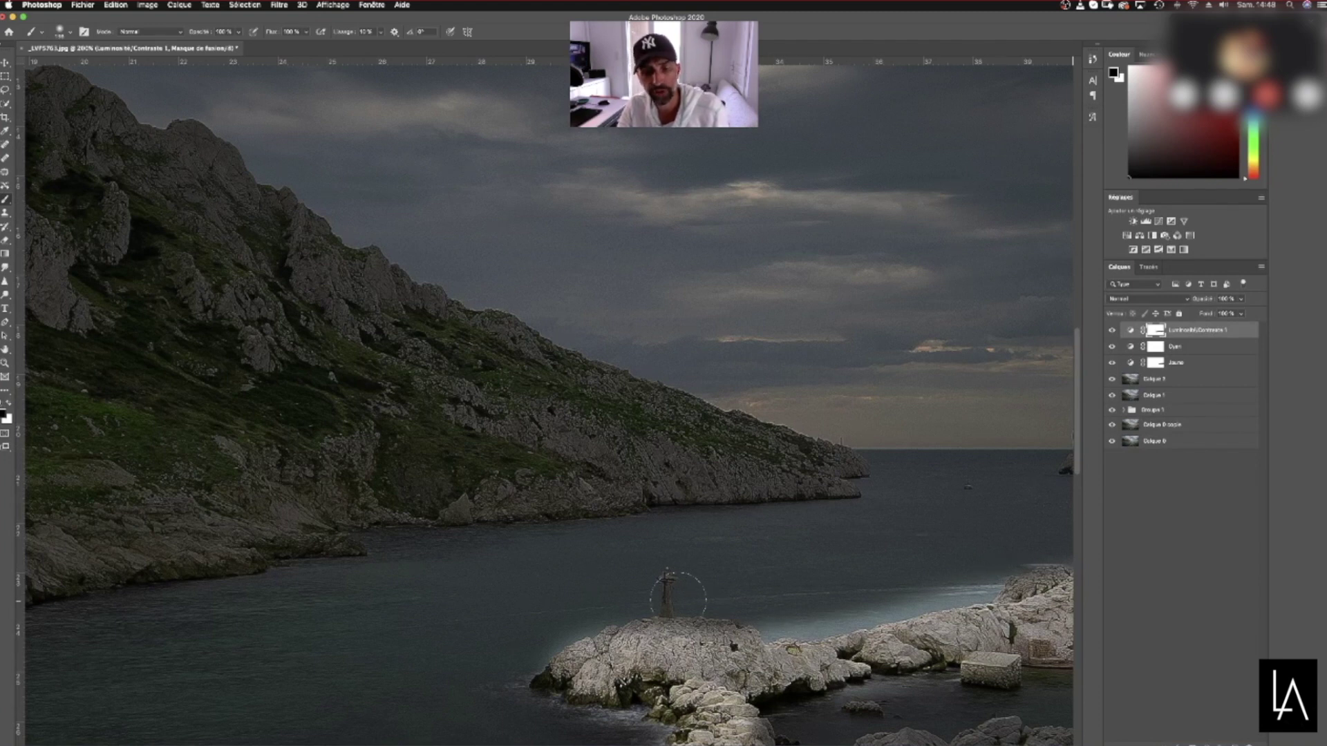
left_click_drag(1079, 432, 1079, 465)
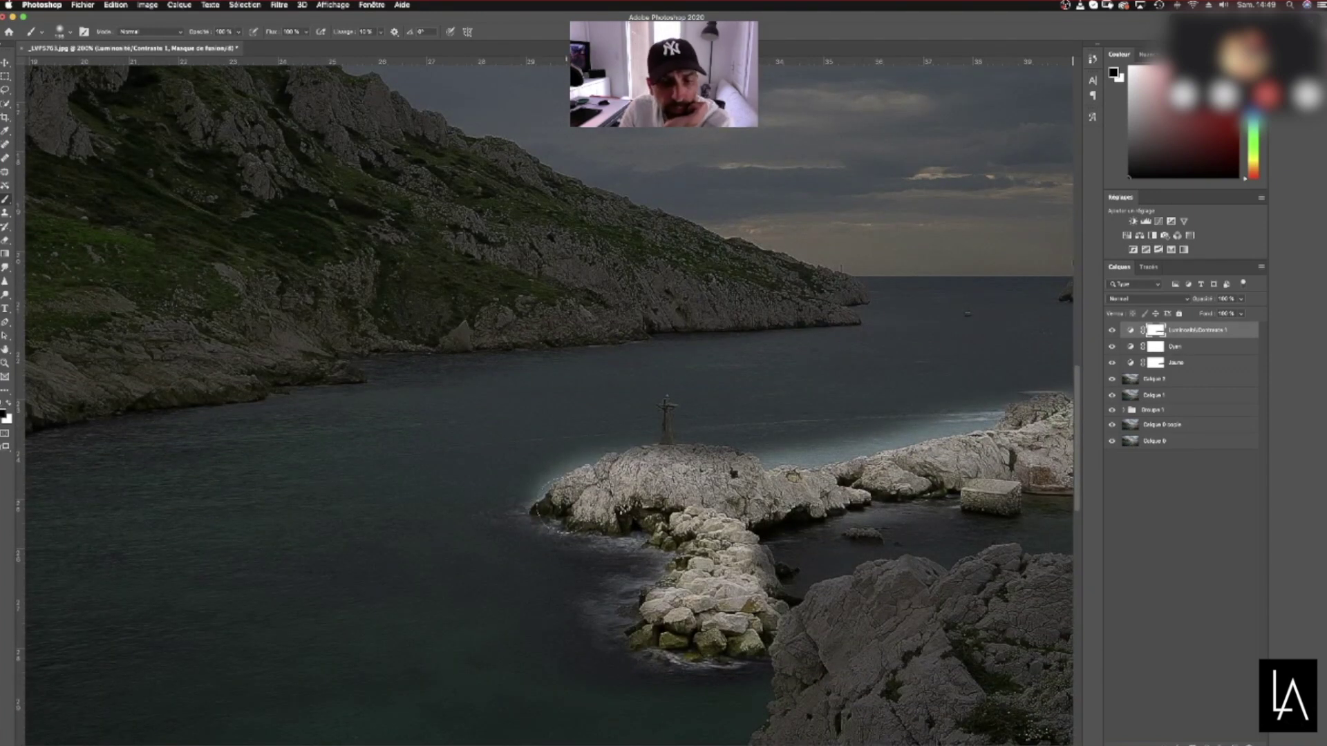
mouse_move(769, 619)
left_mouse_down()
mouse_move(758, 558)
mouse_move(786, 625)
left_mouse_up()
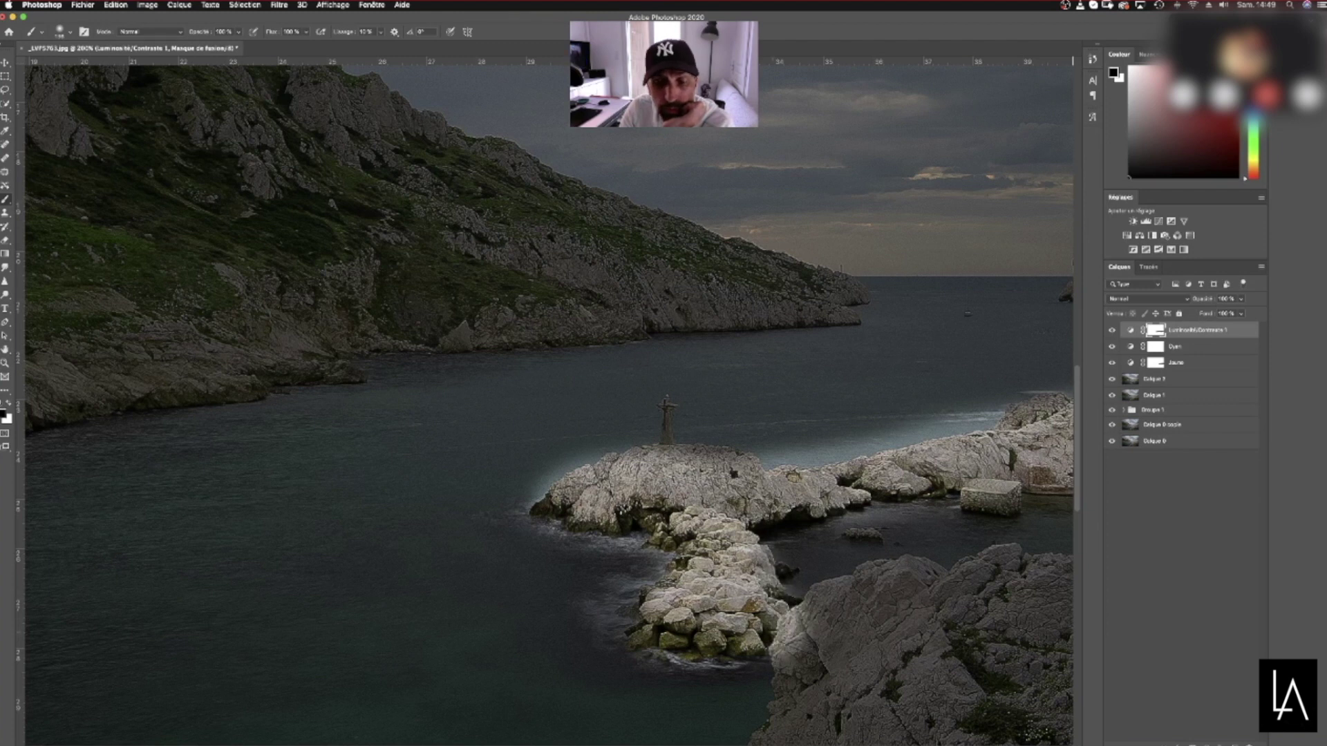
key("super+0")
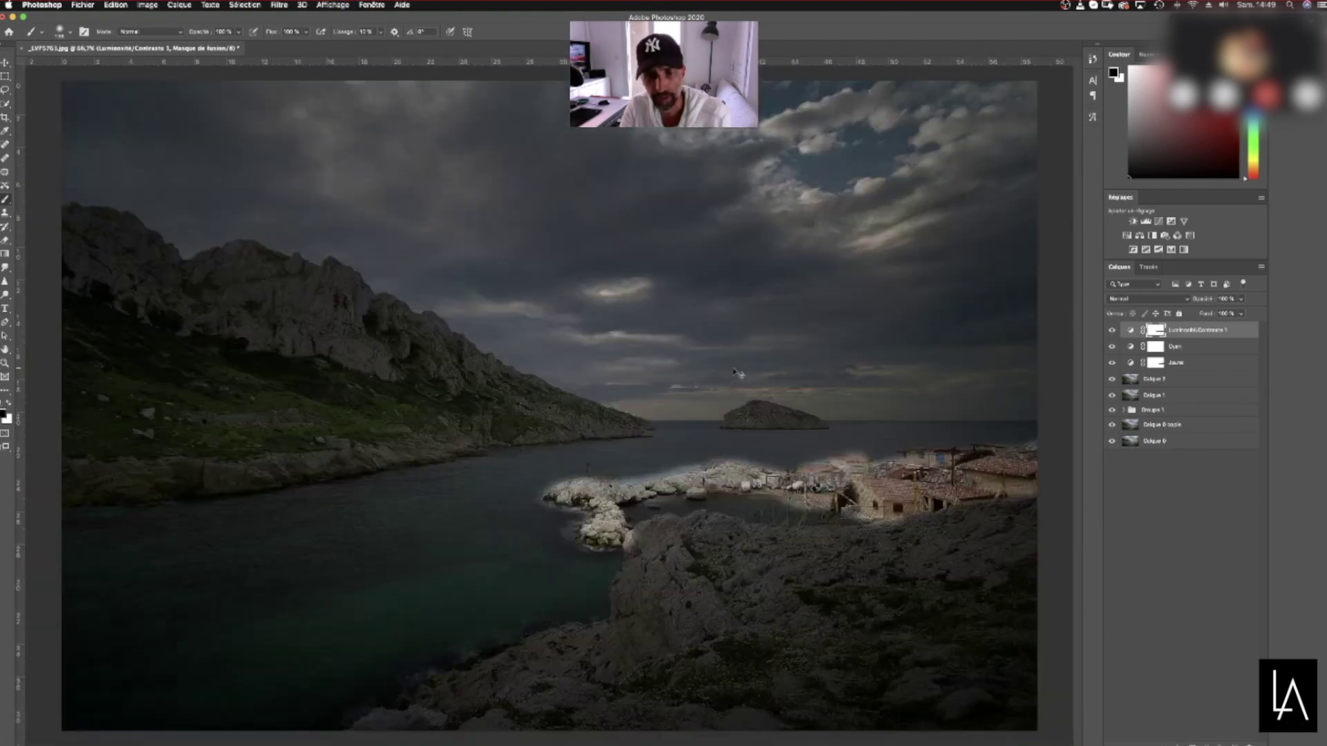
key("super+minus")
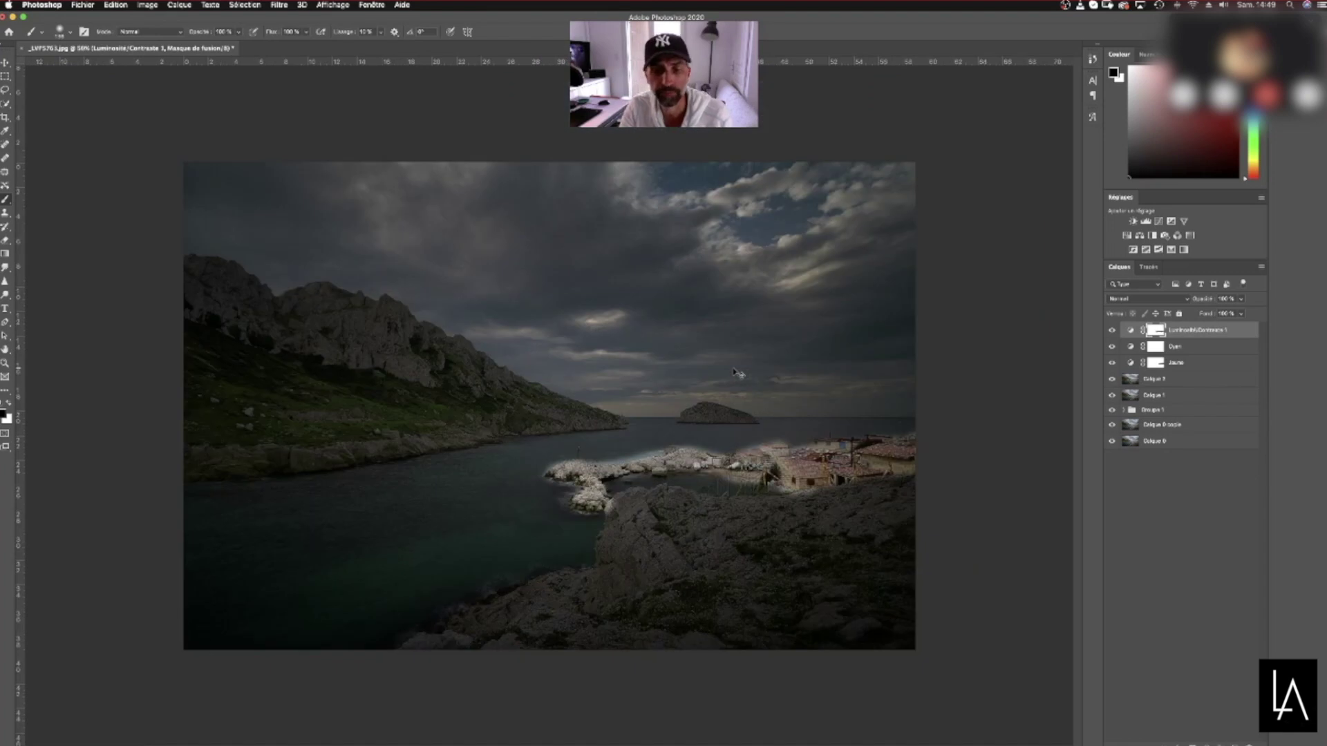
Delete the Brightness/Contrast layer and stamp all visible layers into a new layer on top
left_click(1130, 331)
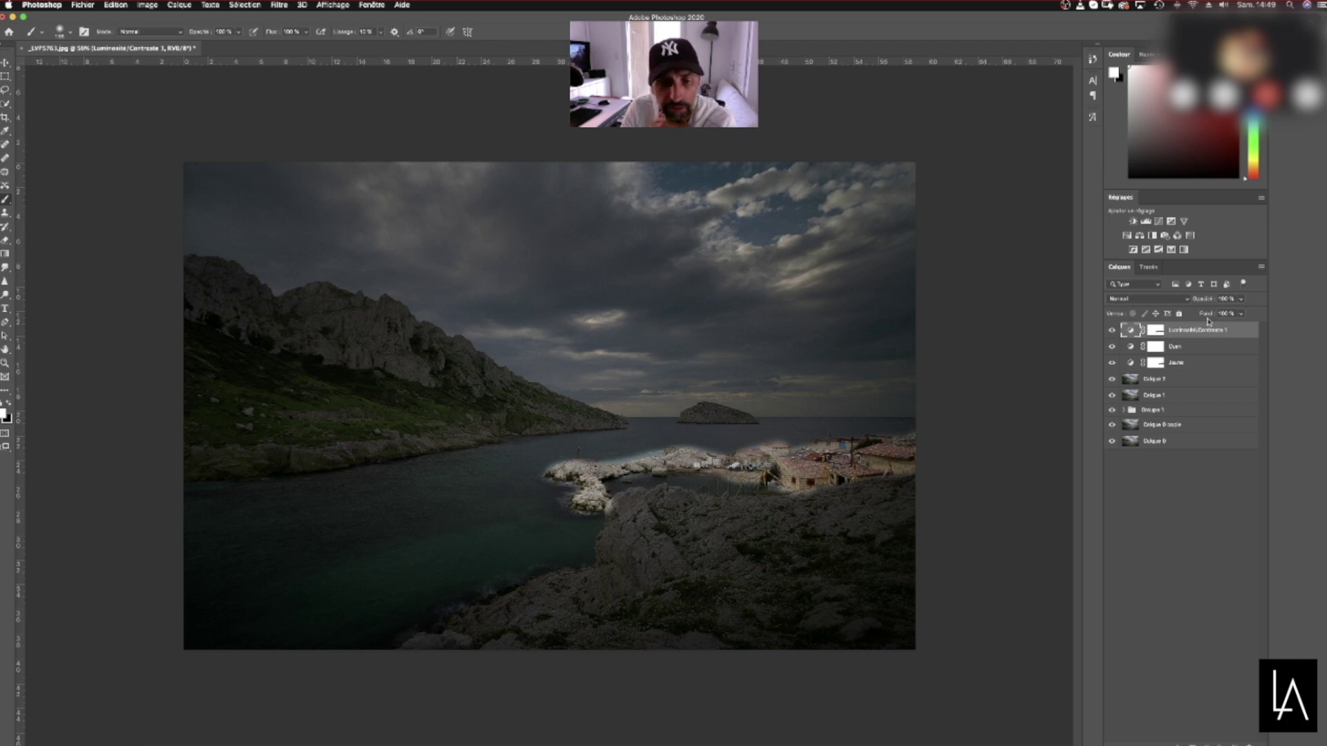
key("Delete")
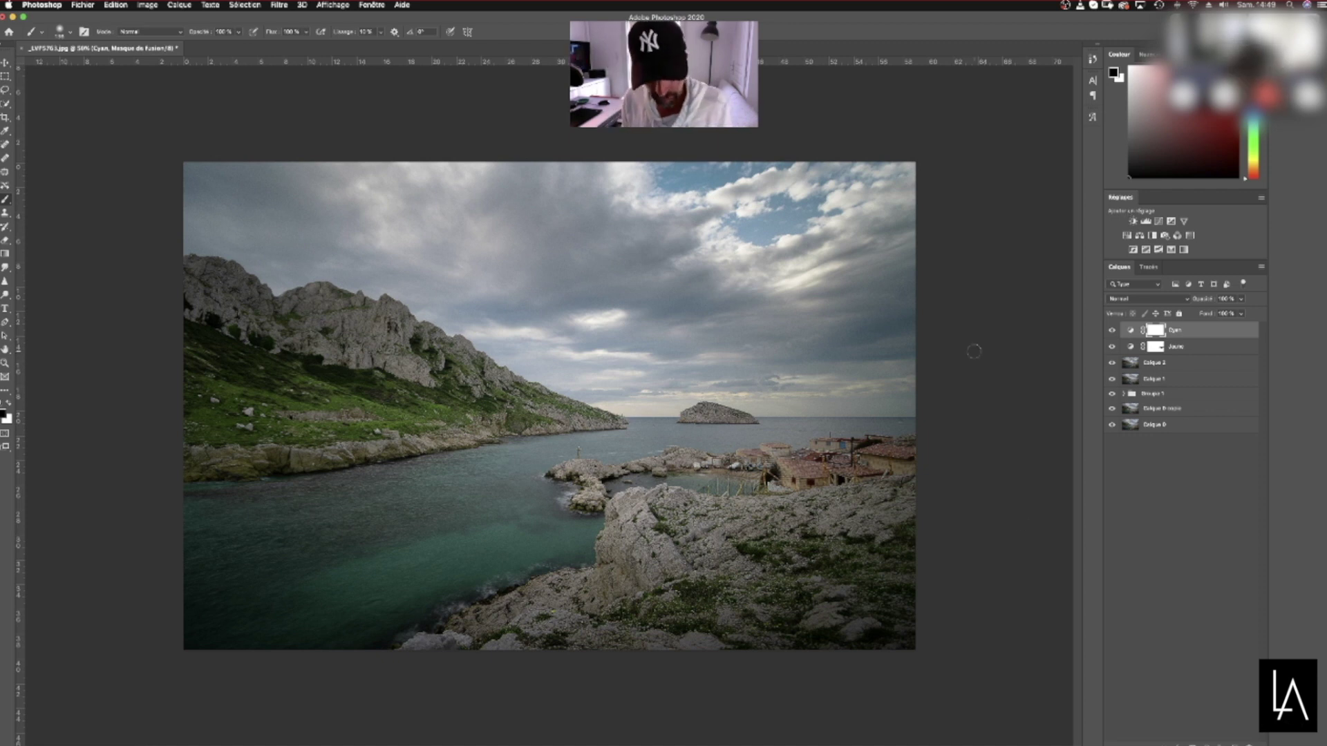
key("super+alt+shift+e")
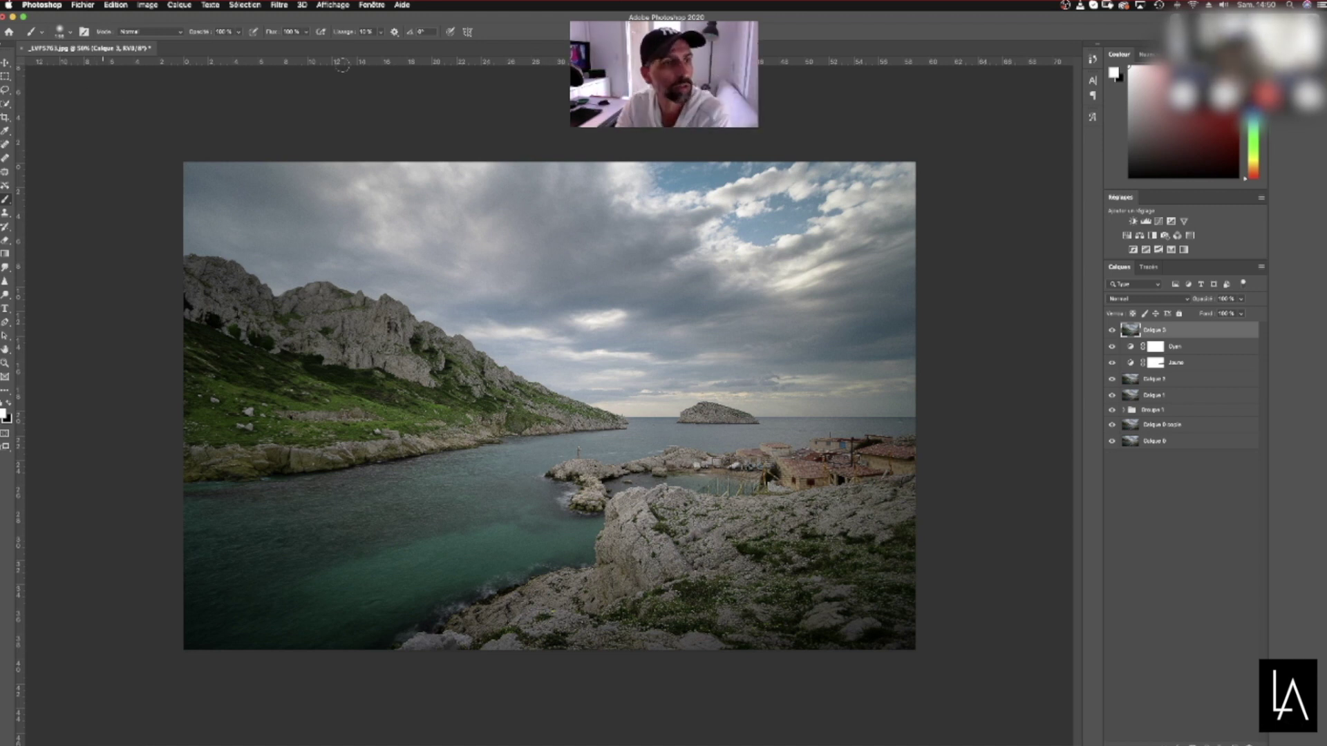
Open the sunset sky photo E.jpg from the CIEL folder on the desktop, keeping its embedded colour profile
left_click(82, 5)
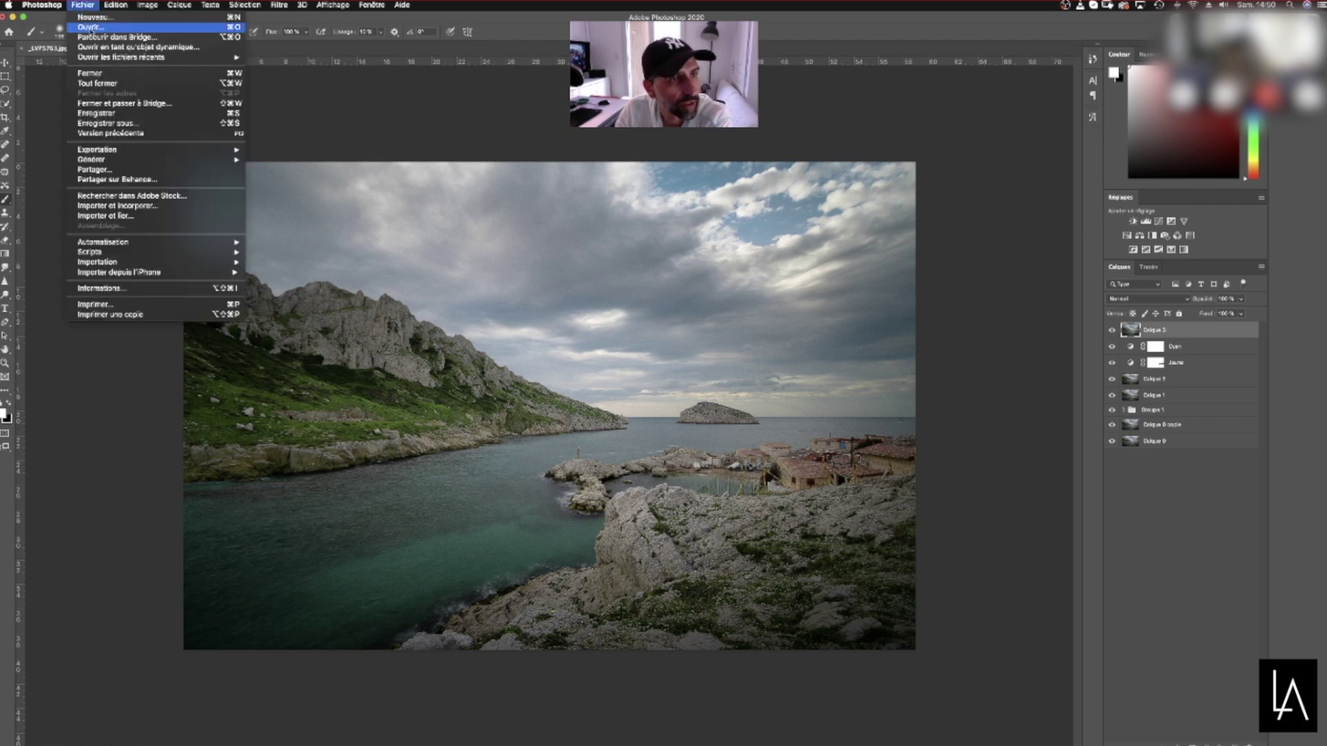
left_click(92, 28)
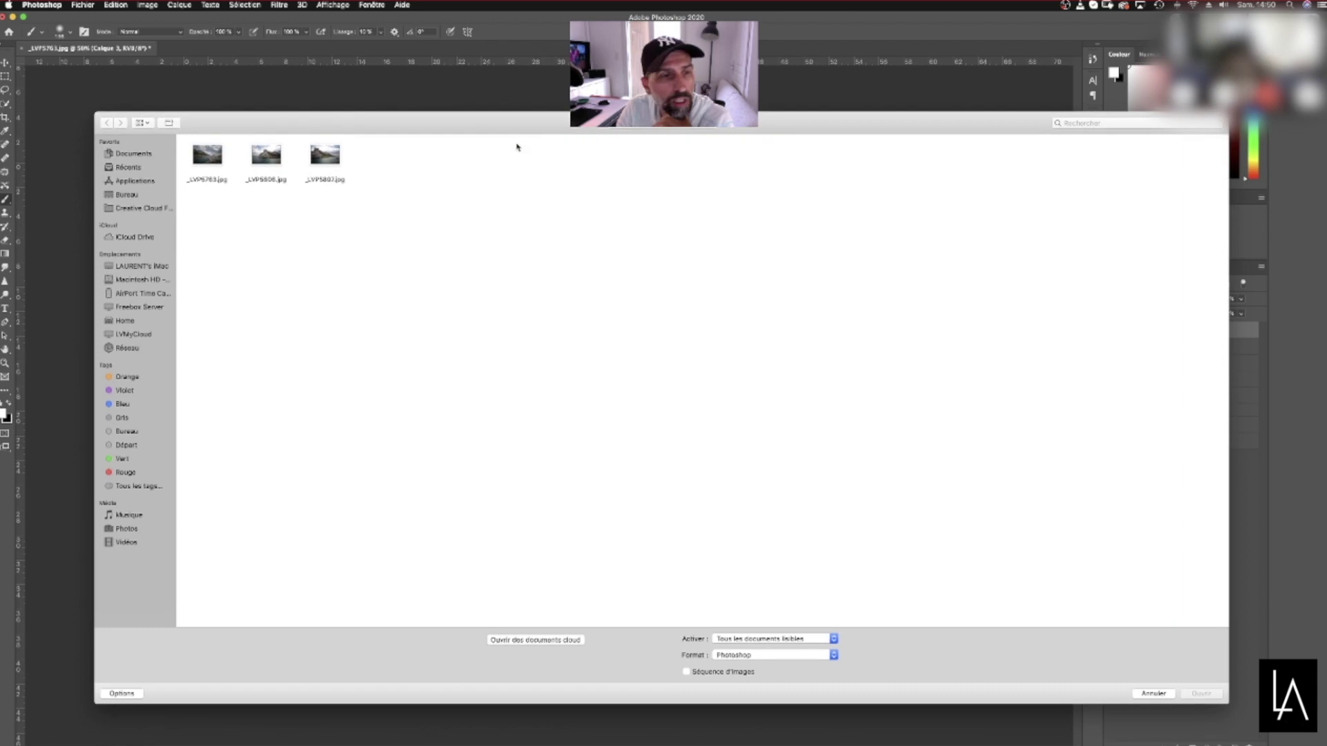
left_click(126, 195)
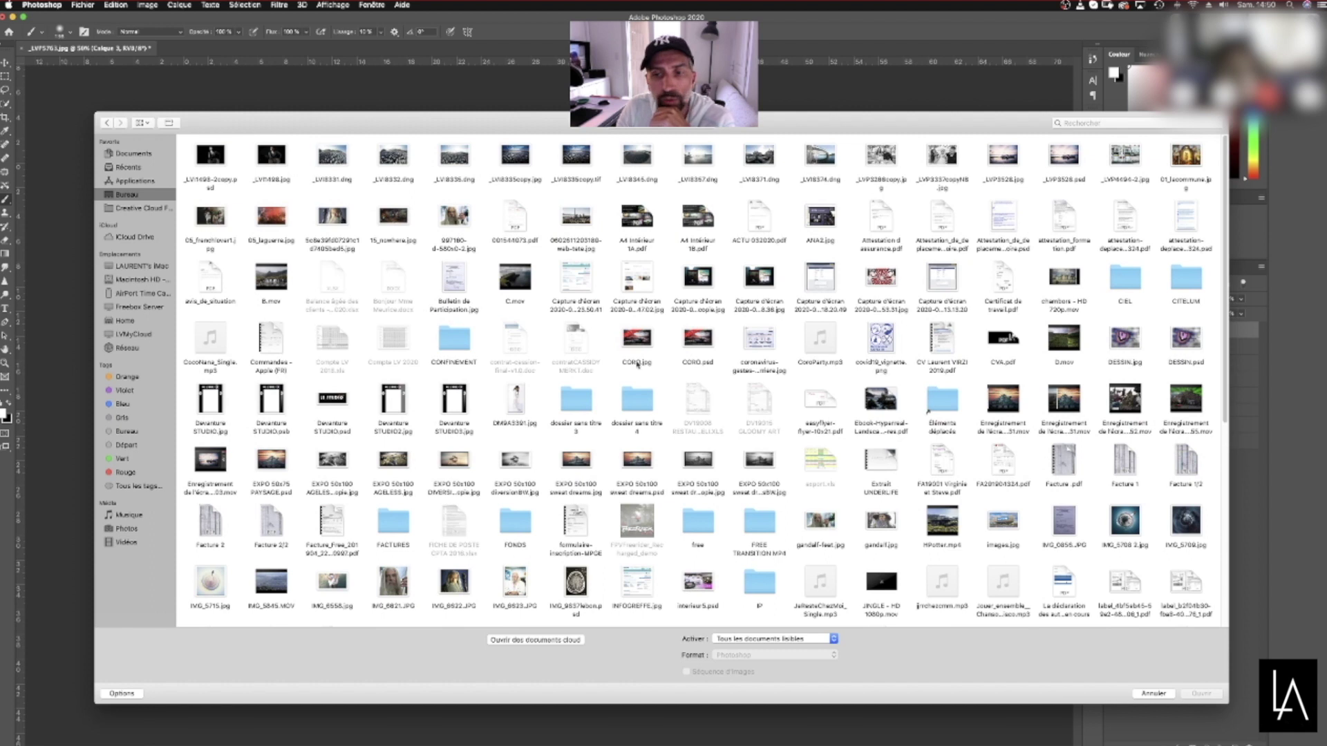
double_click(1121, 280)
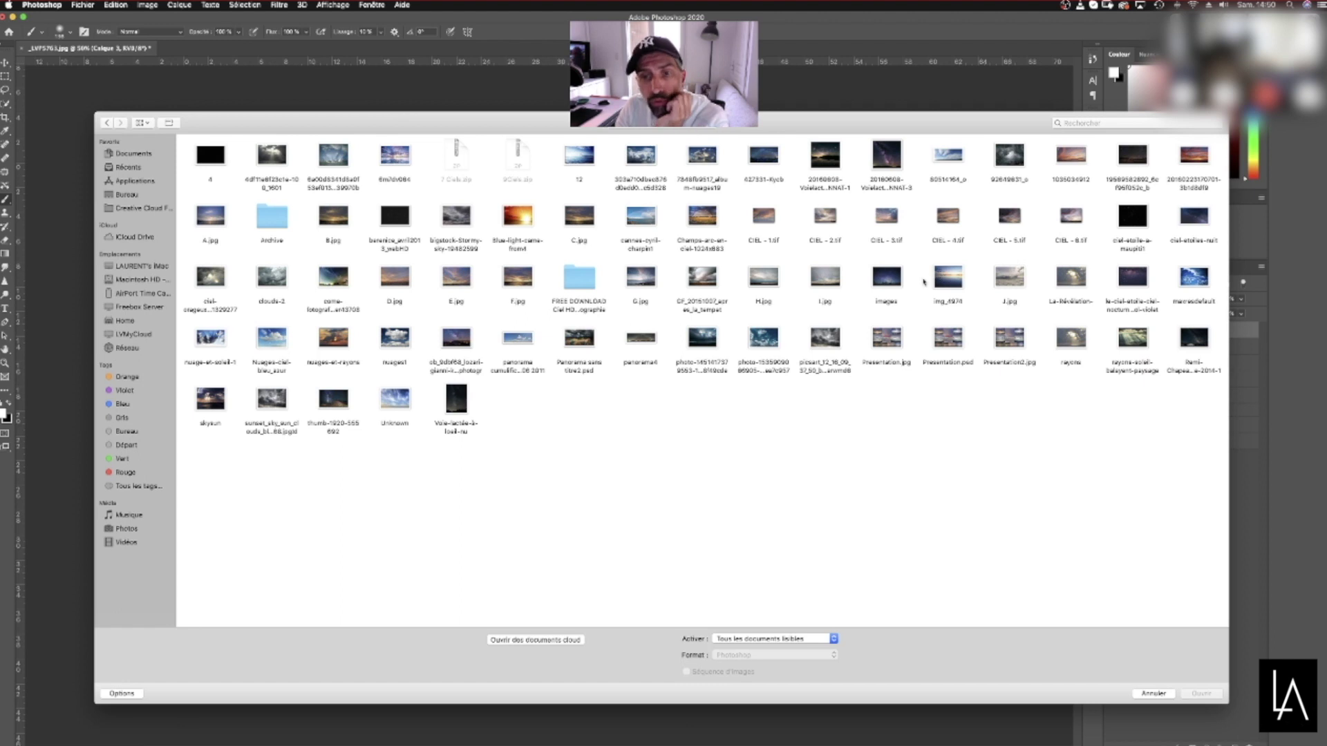
left_click_drag(917, 128, 709, 400)
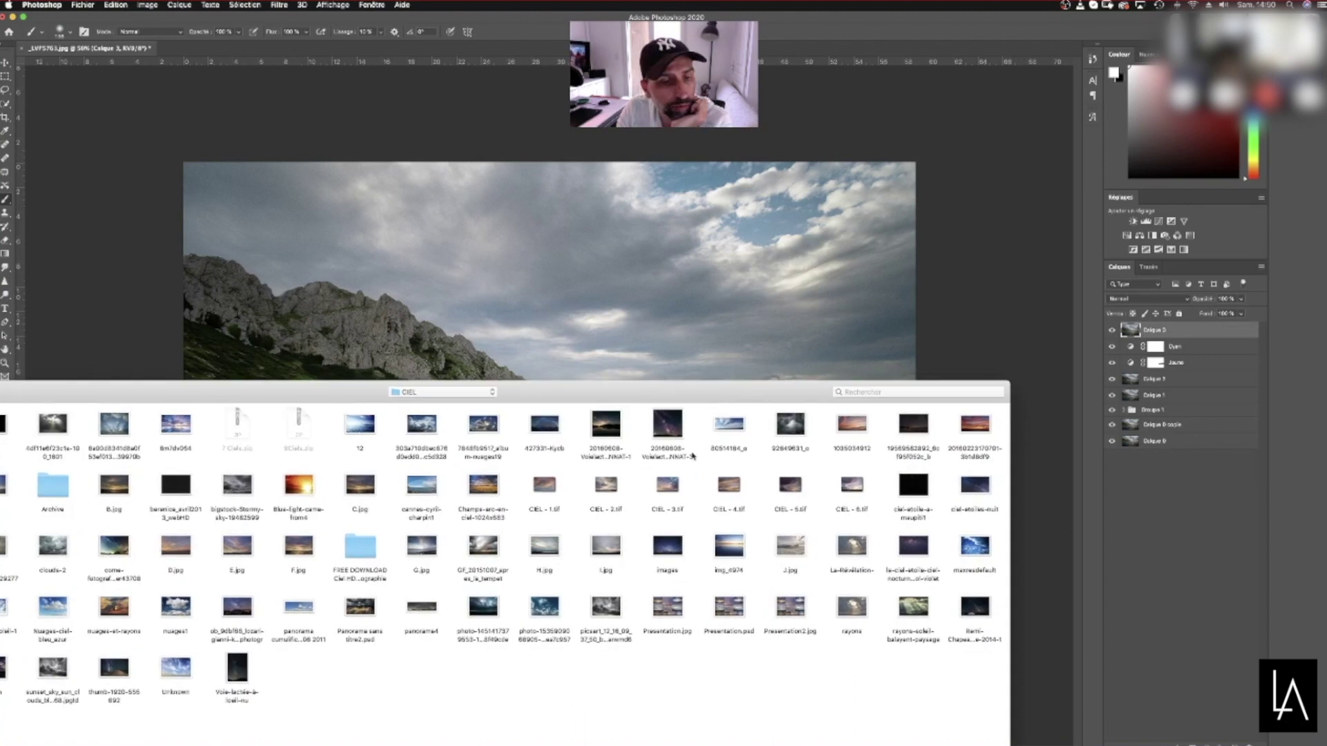
left_click_drag(533, 392, 749, 264)
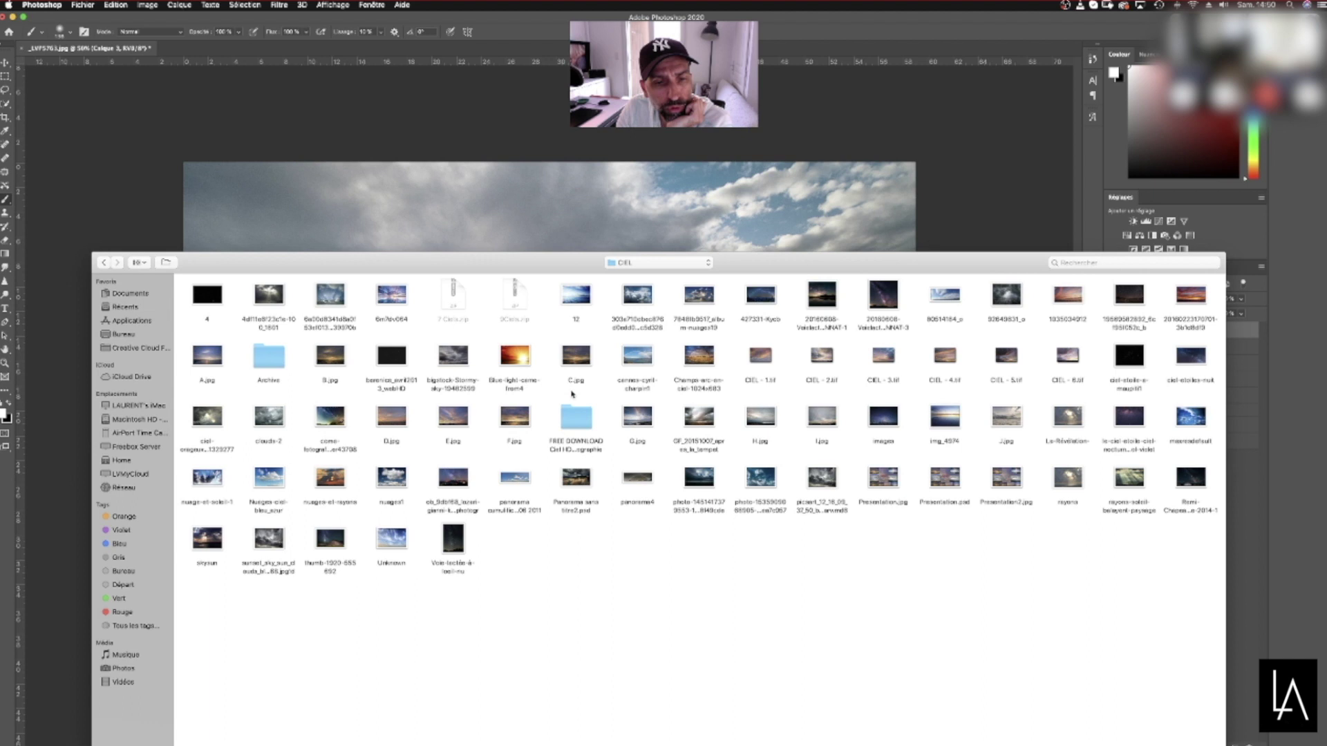
double_click(453, 417)
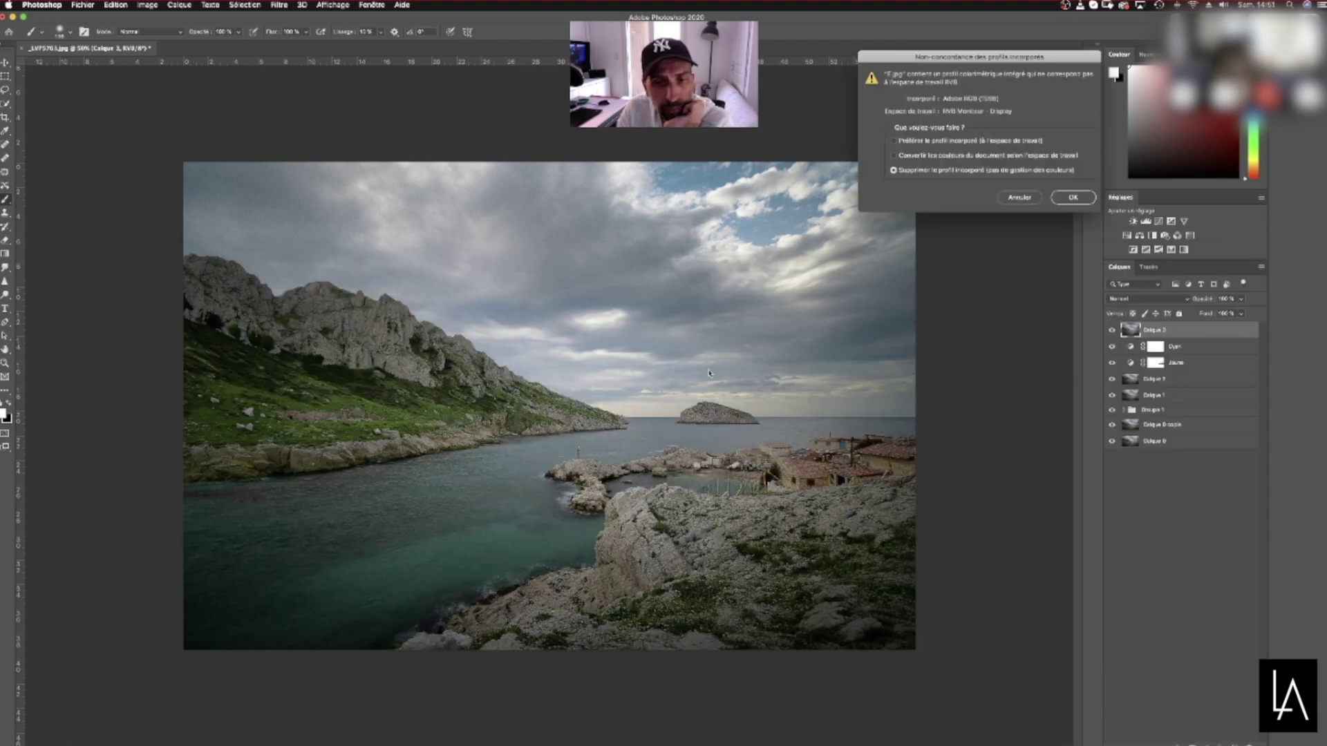
left_click(915, 143)
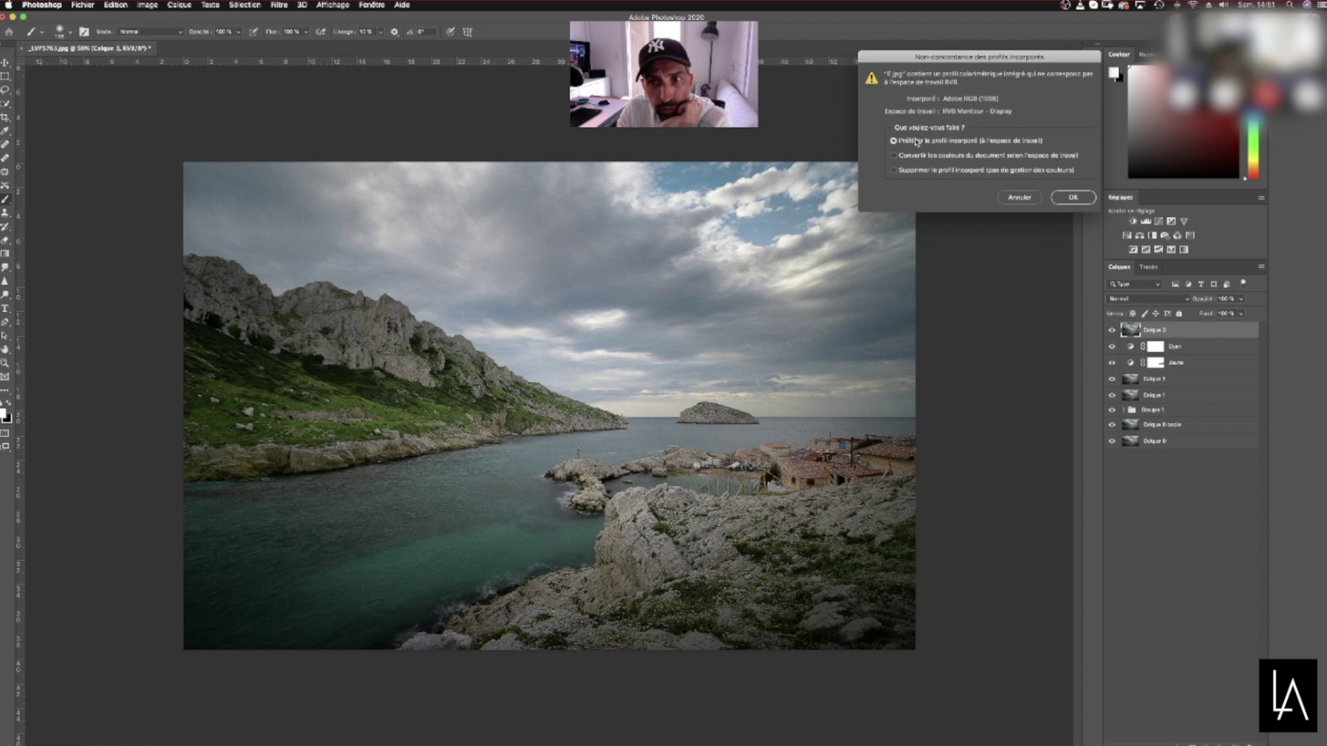
left_click(1073, 196)
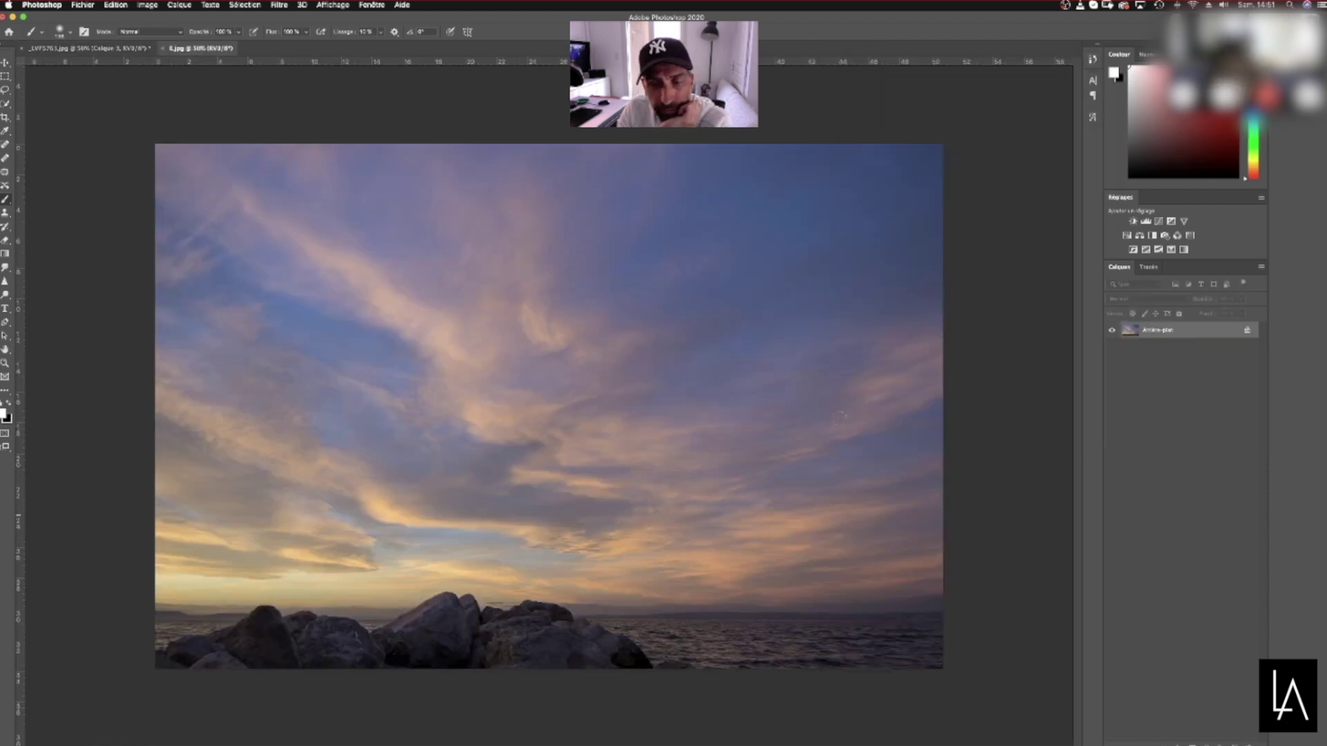
Convert the sky photo's background into a normal layer and copy it into the coastal photo as the top layer
double_click(1197, 333)
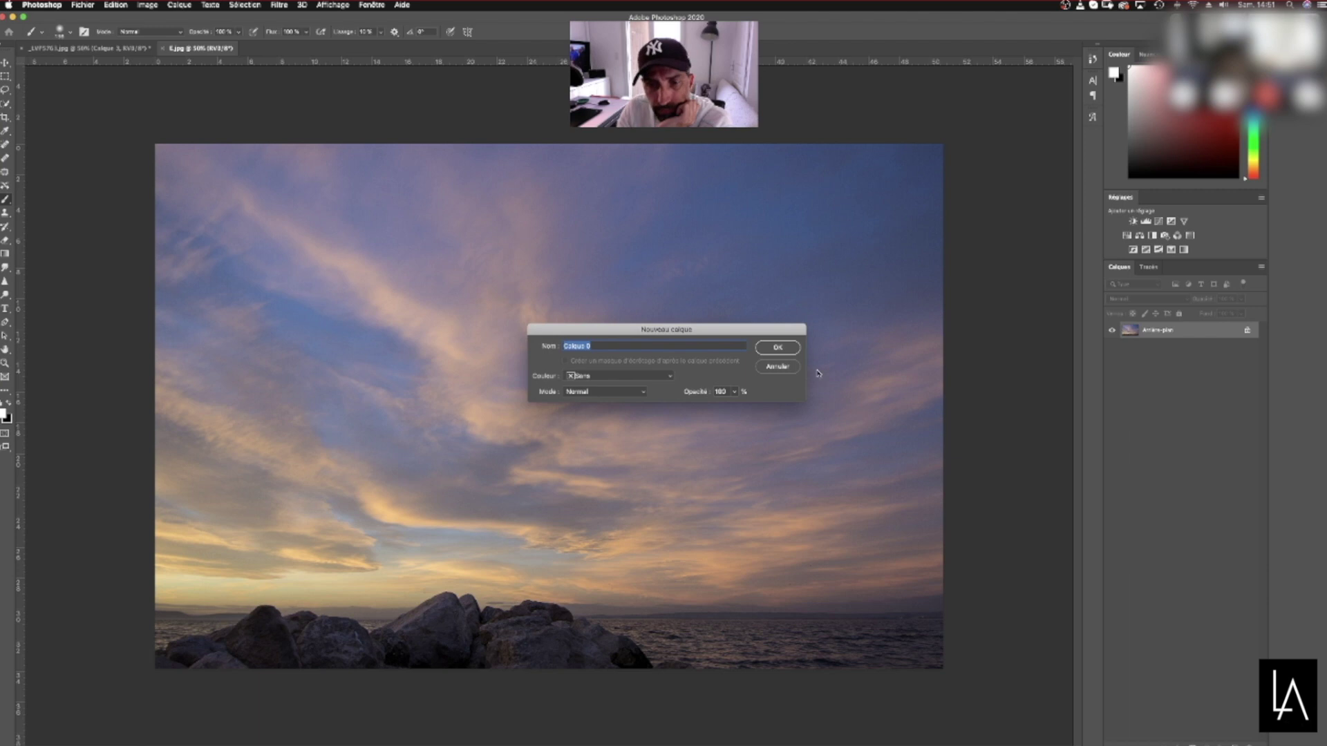
left_click(773, 349)
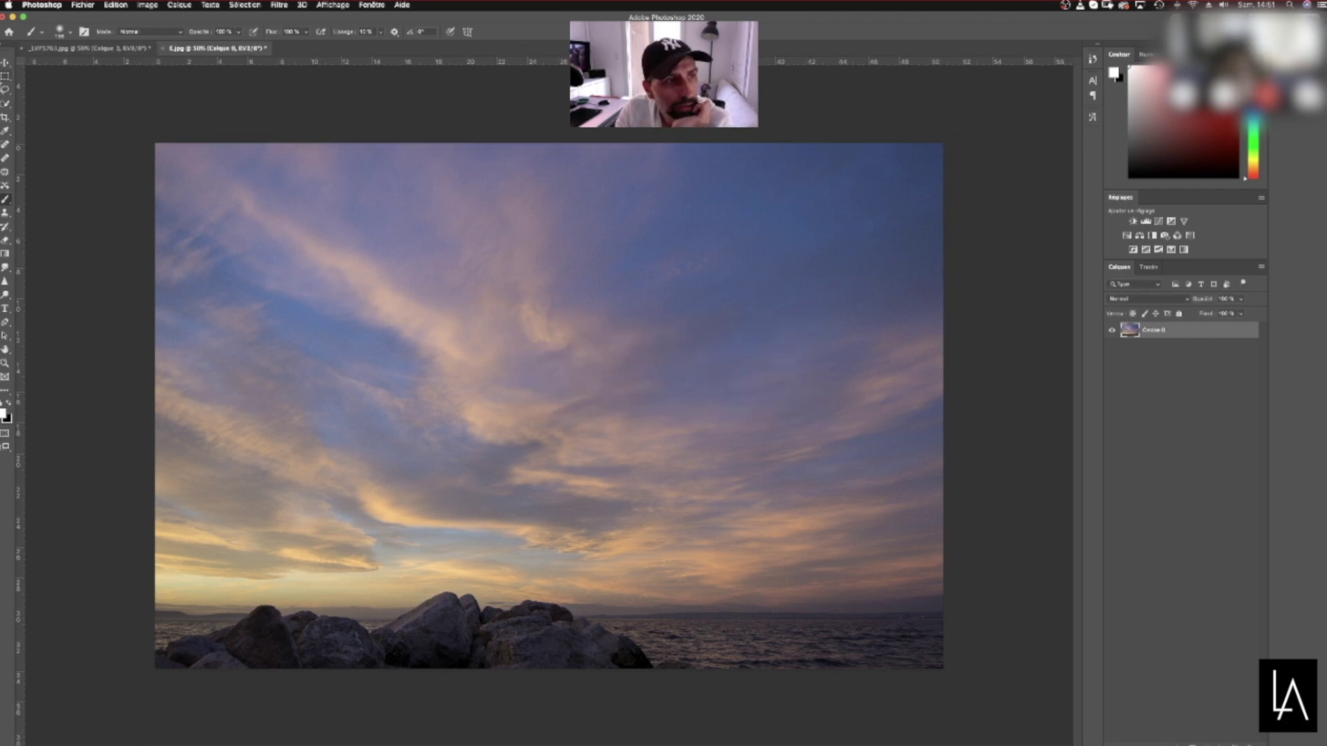
left_click(6, 62)
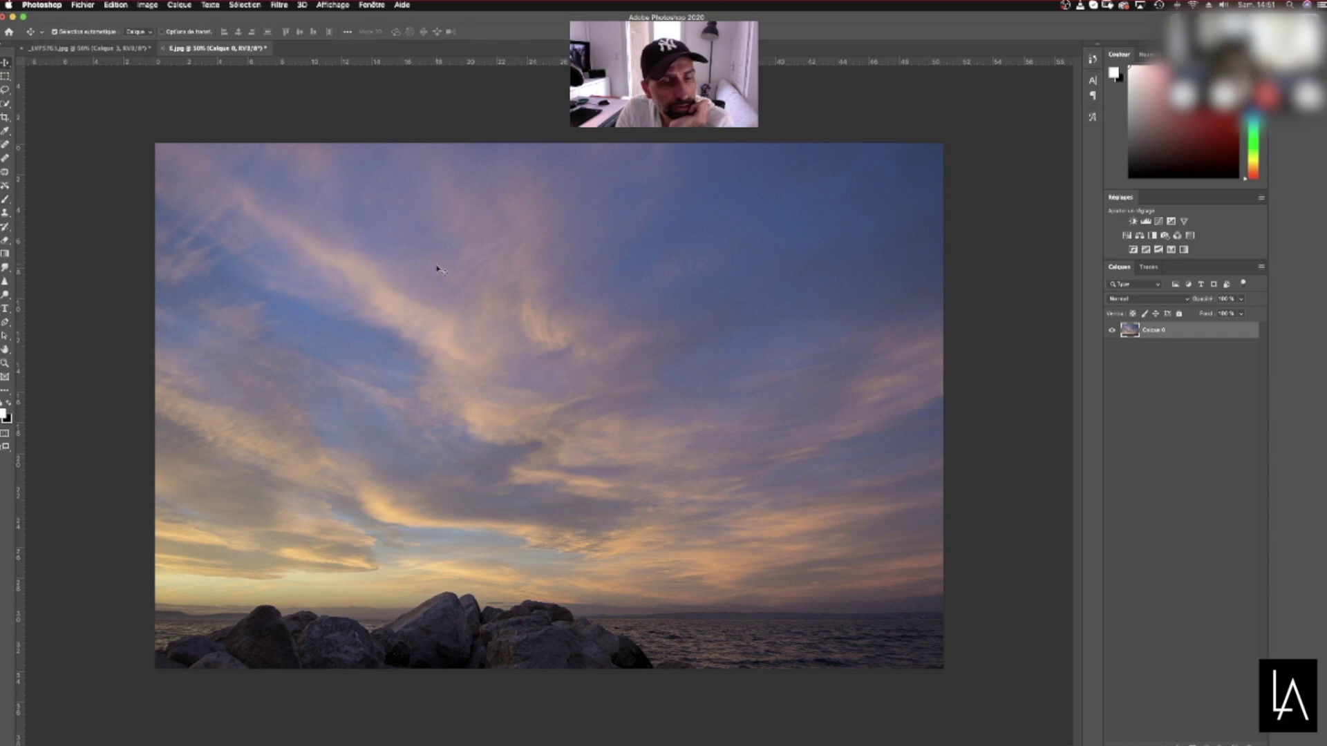
left_click_drag(418, 290, 194, 108)
left_click(119, 48)
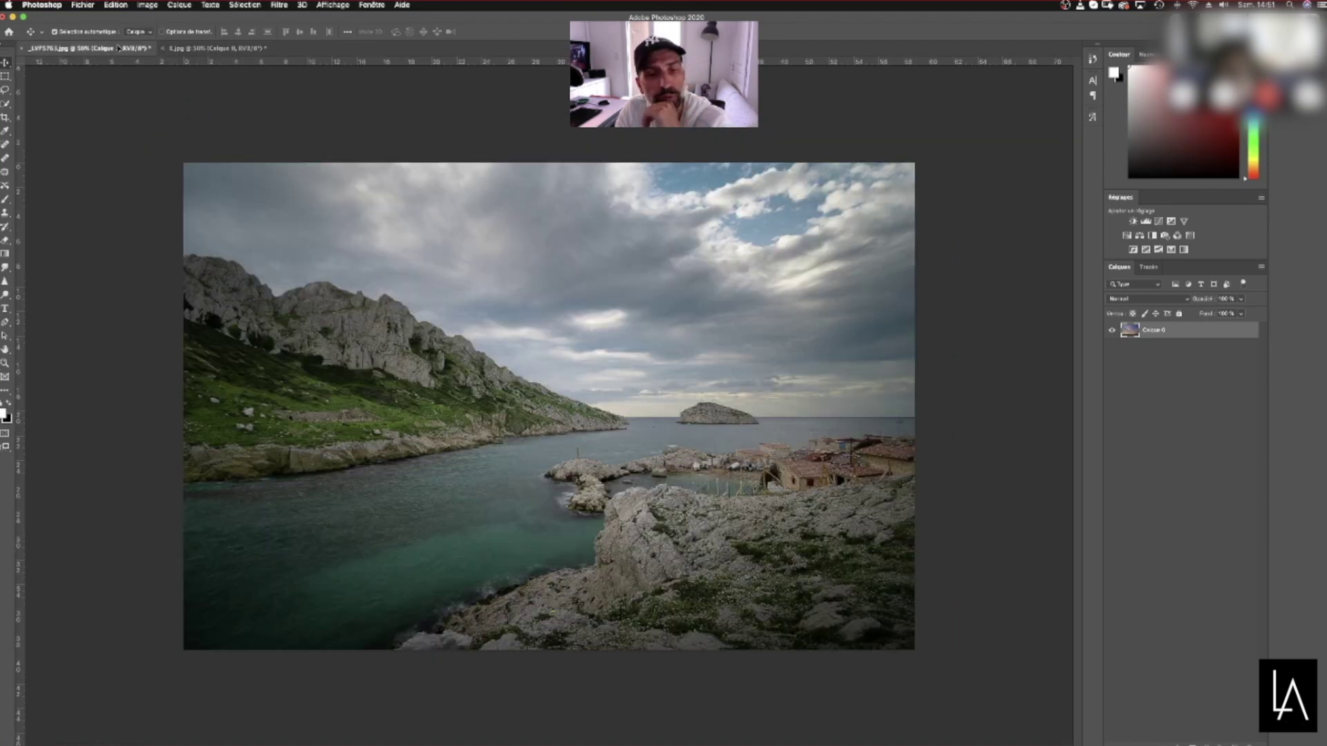
left_click_drag(533, 311, 534, 324)
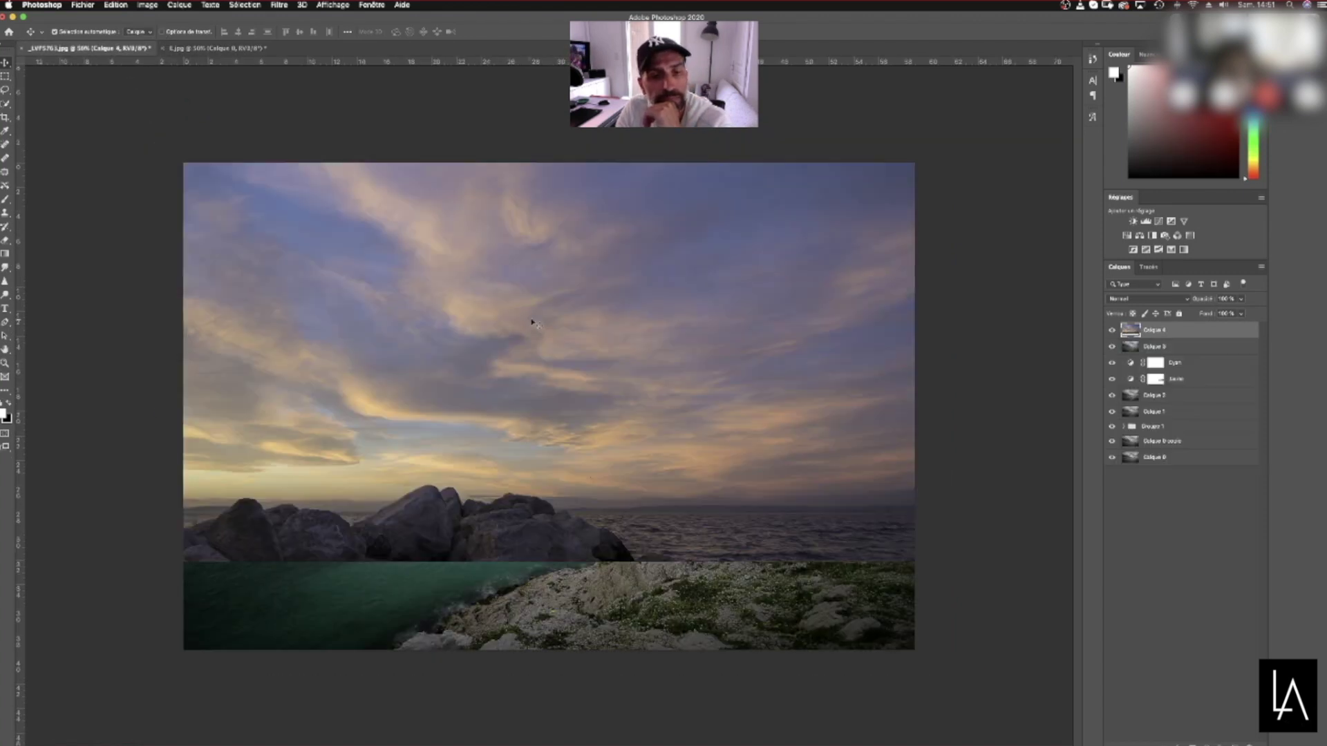
Scale the sky layer down to about the coastal photo's width, position it near the horizon and add a layer mask
left_click_drag(556, 396, 573, 315)
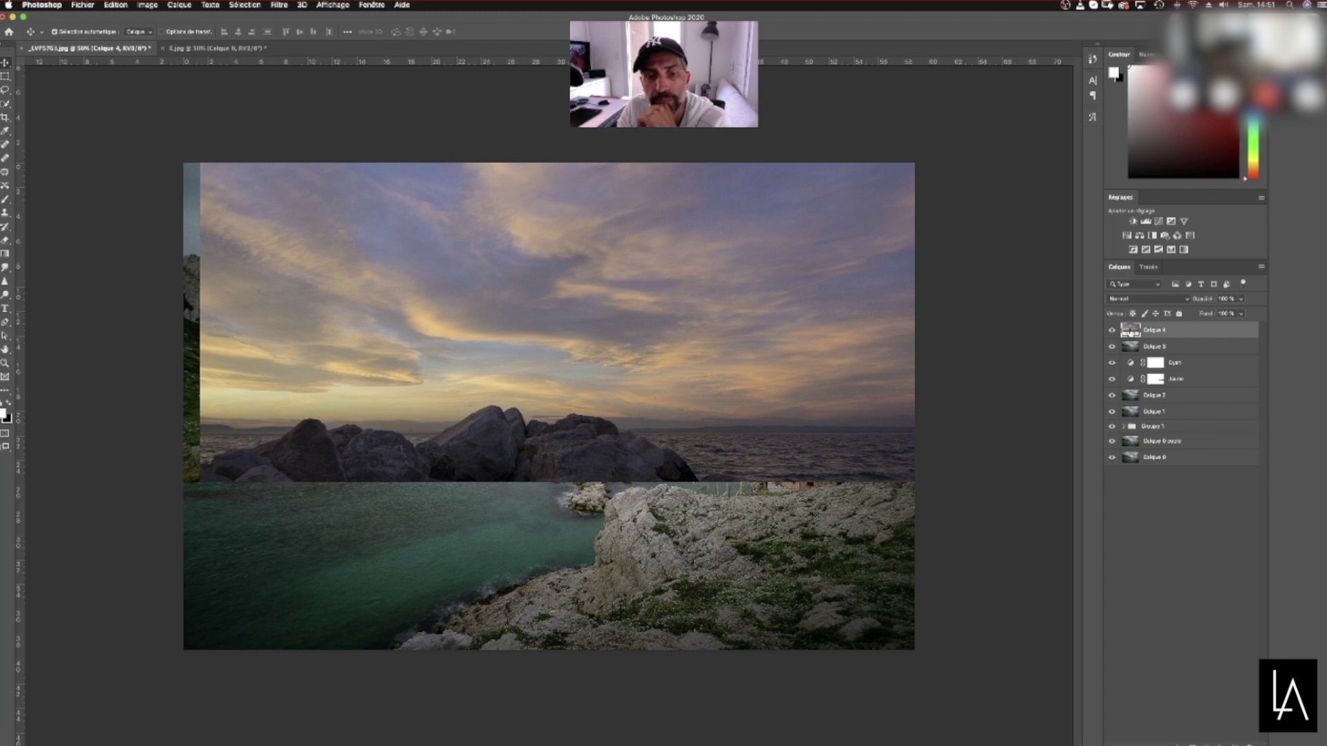
left_click_drag(519, 382, 514, 315)
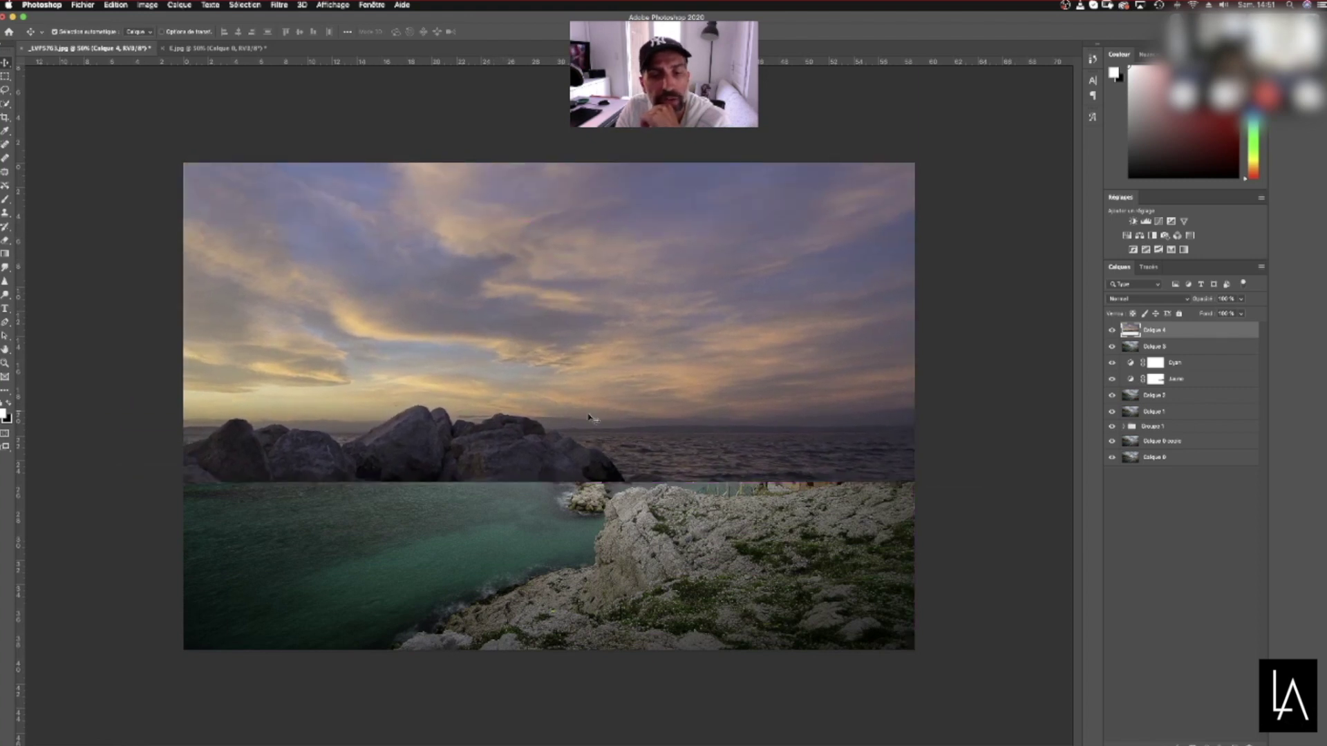
key("super+t")
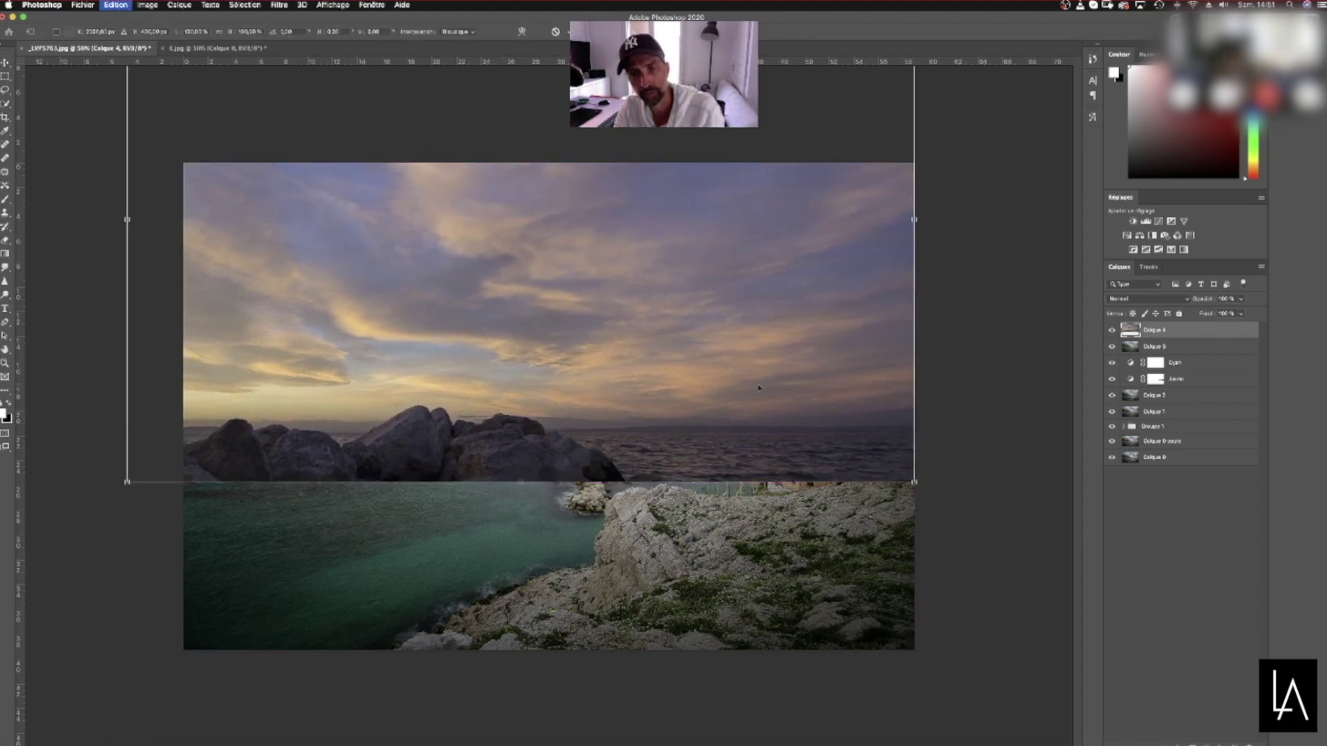
left_click_drag(127, 482, 178, 447)
key("shift+Down")
key("shift+Down")
key("shift+Down")
key("shift+Down")
key("shift+Down")
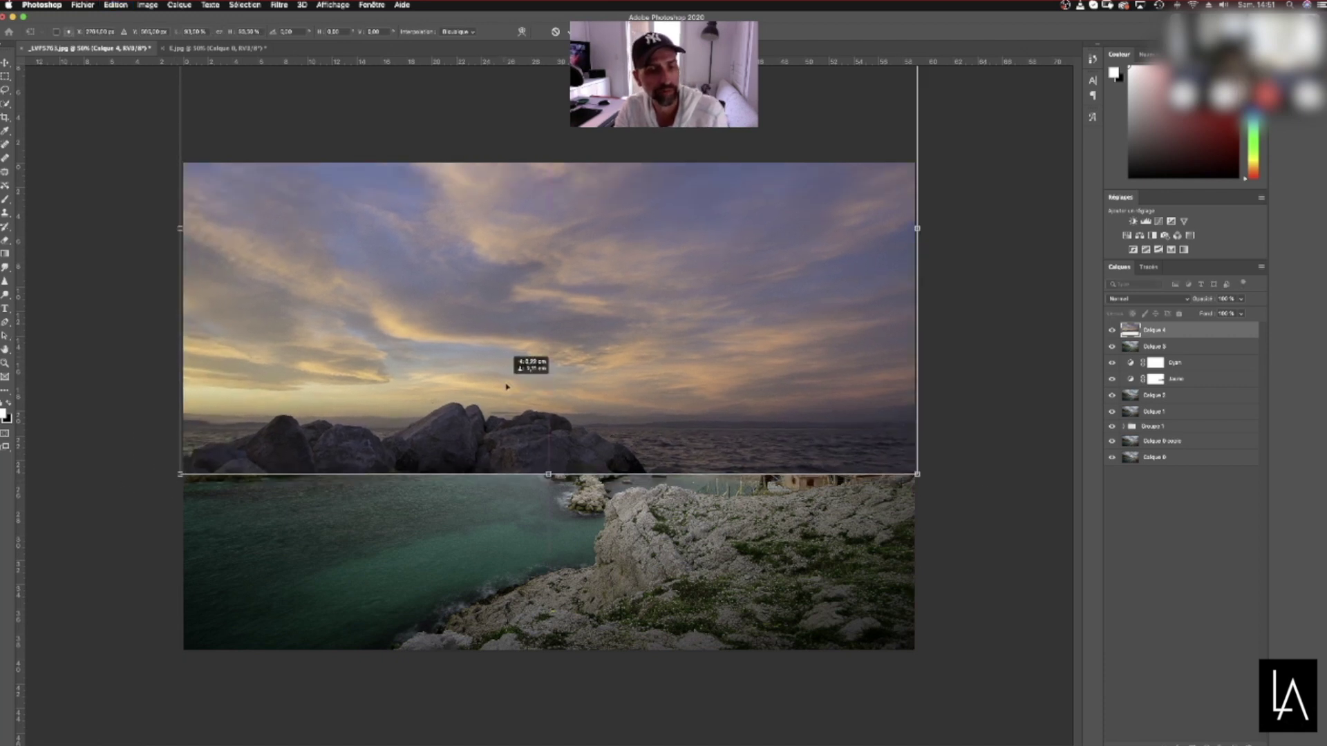
key("Return")
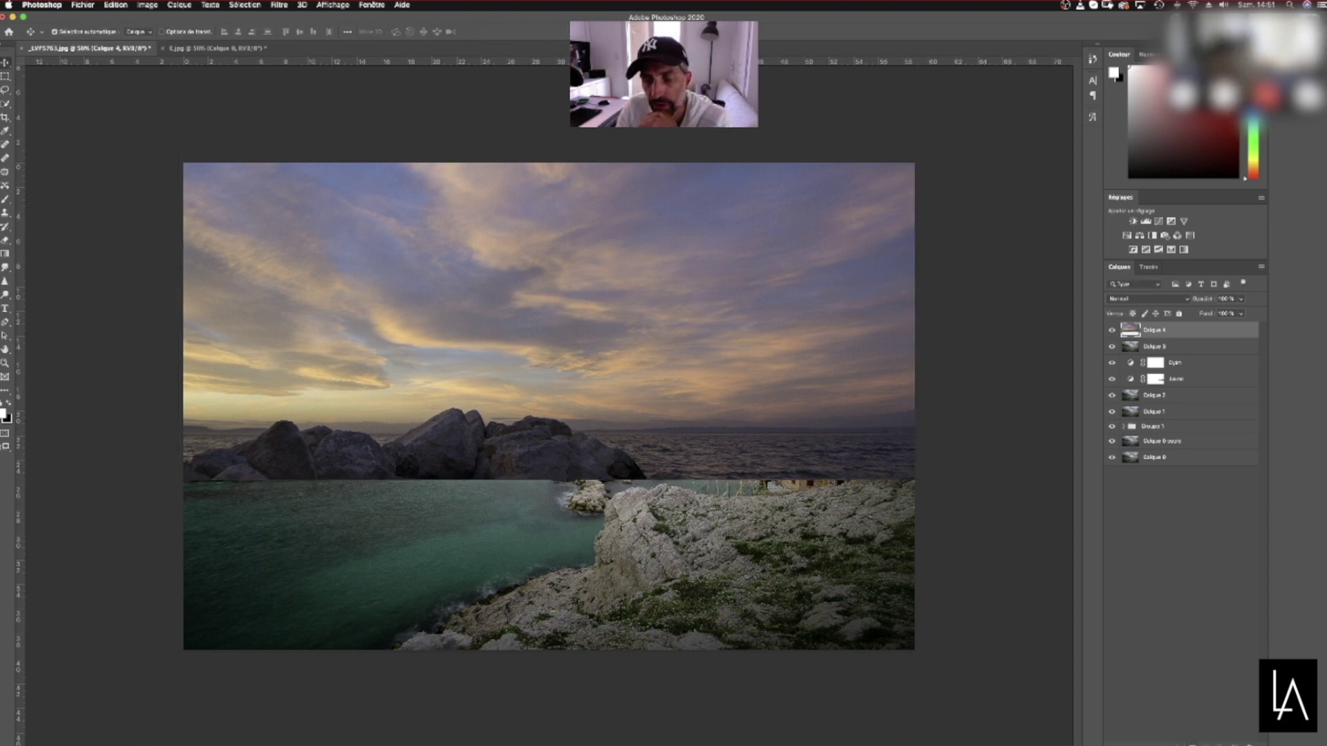
left_click(1193, 745)
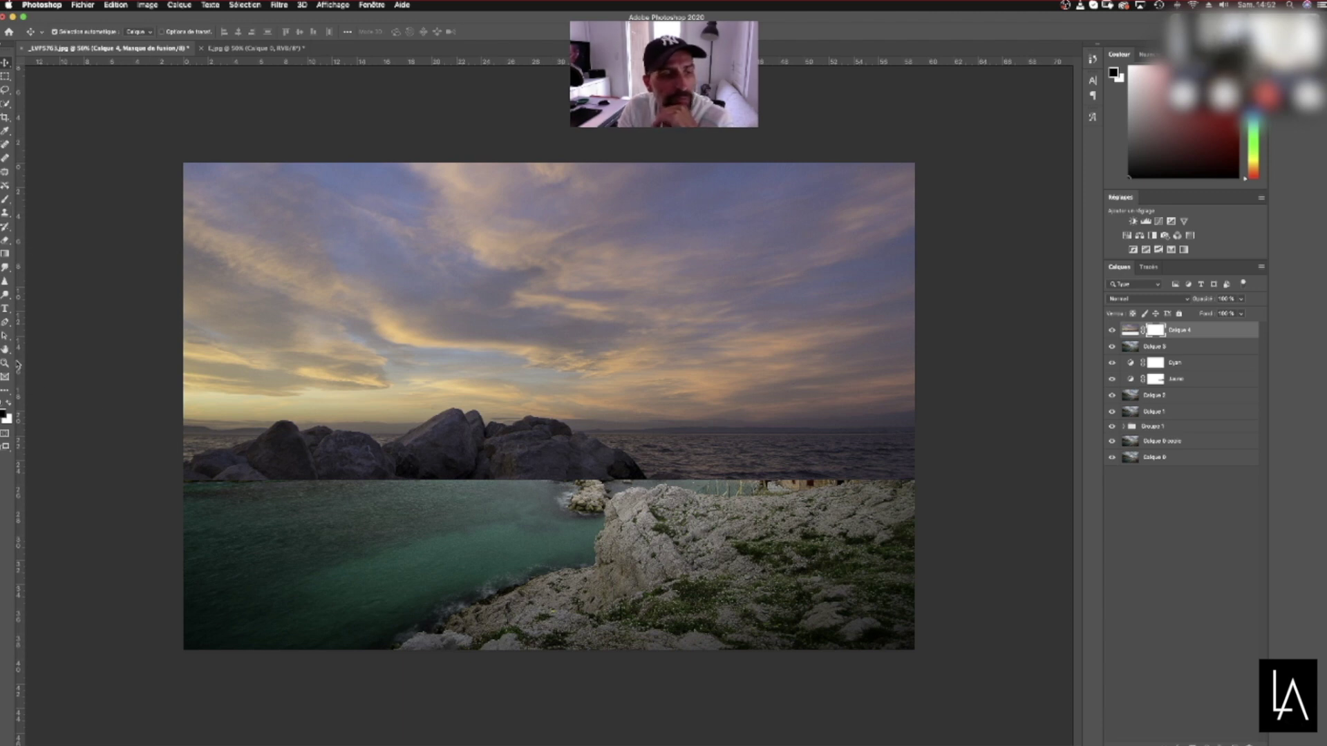
Try revealing the coast by painting black on the sky layer's mask with a soft brush, and undo the painting
left_click(5, 199)
left_click(67, 32)
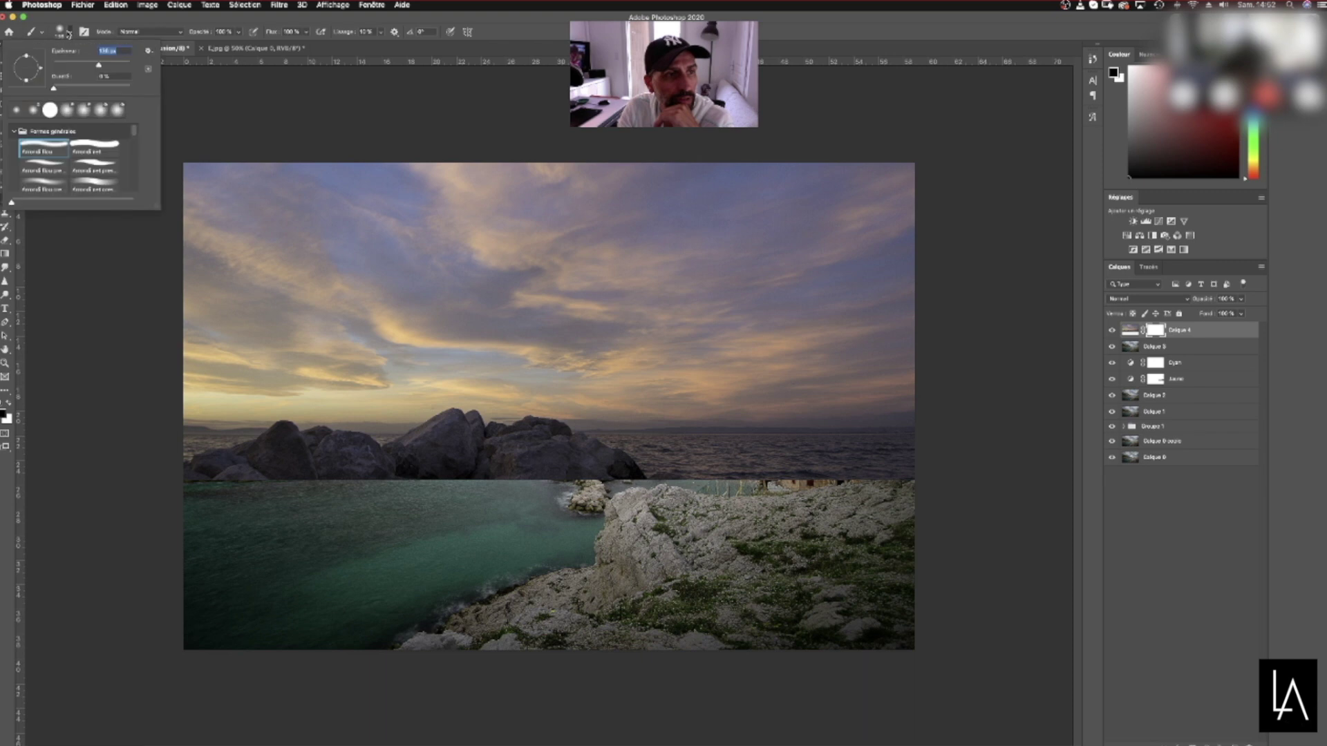
mouse_move(257, 475)
left_mouse_down()
mouse_move(329, 454)
mouse_move(898, 456)
mouse_move(864, 422)
left_mouse_up()
mouse_move(207, 429)
left_mouse_down()
mouse_move(325, 400)
mouse_move(359, 366)
mouse_move(228, 352)
left_mouse_up()
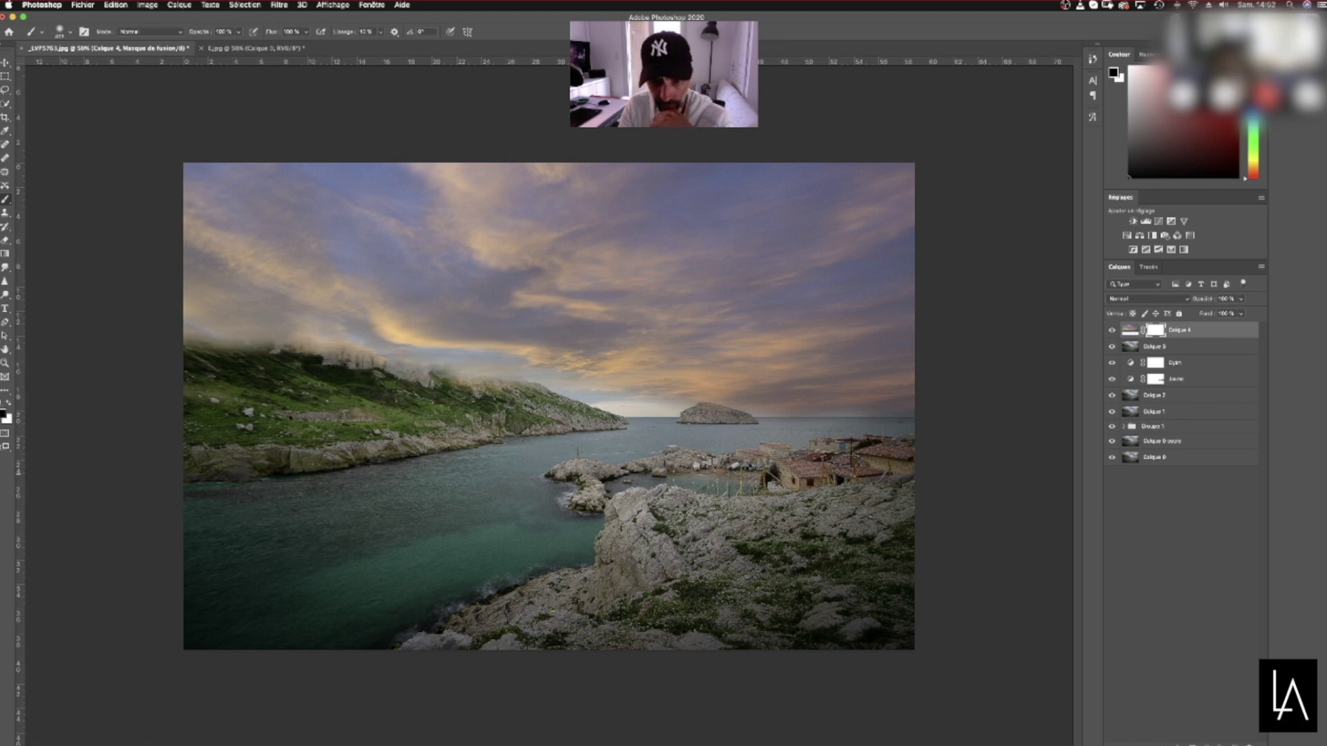
left_click(115, 5)
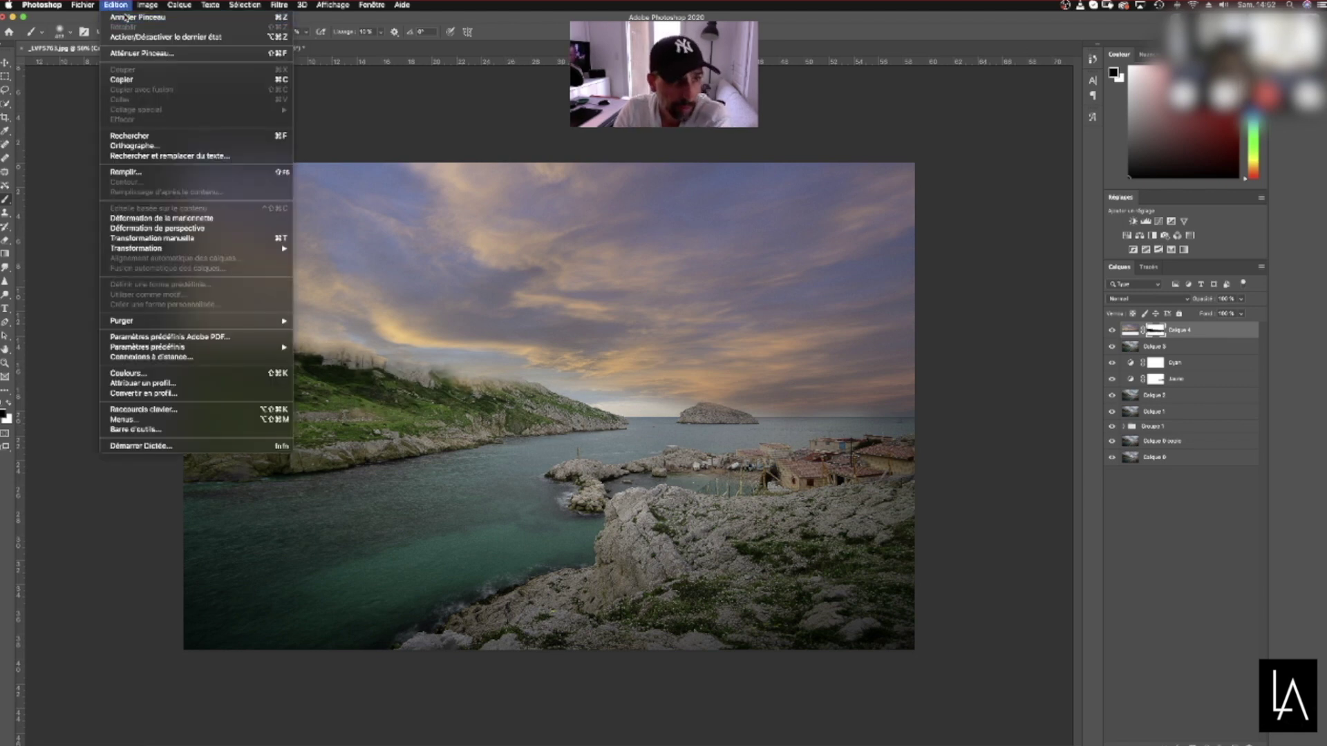
left_click(126, 18)
Apply a vertical gradient to the sky layer's mask, blending the sunset into the coastal photo around the horizon
left_click(5, 255)
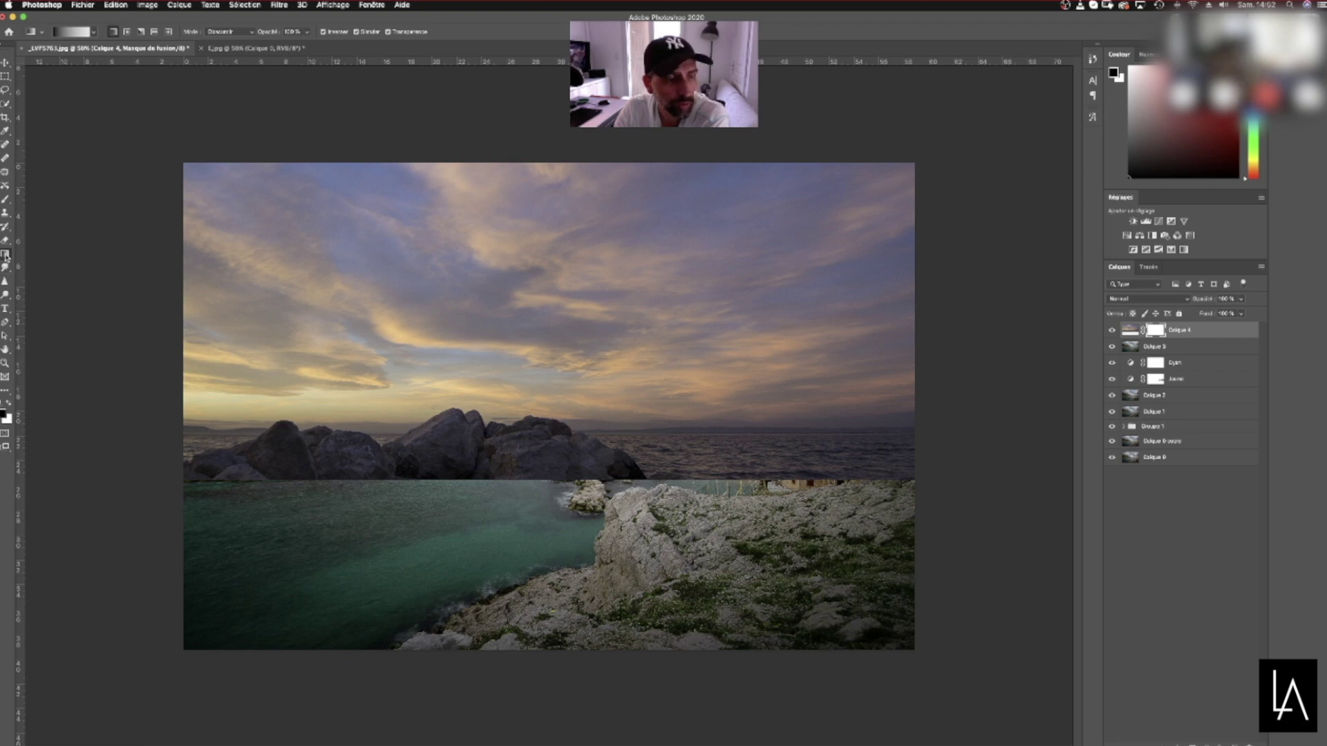
left_click_drag(538, 314, 528, 472)
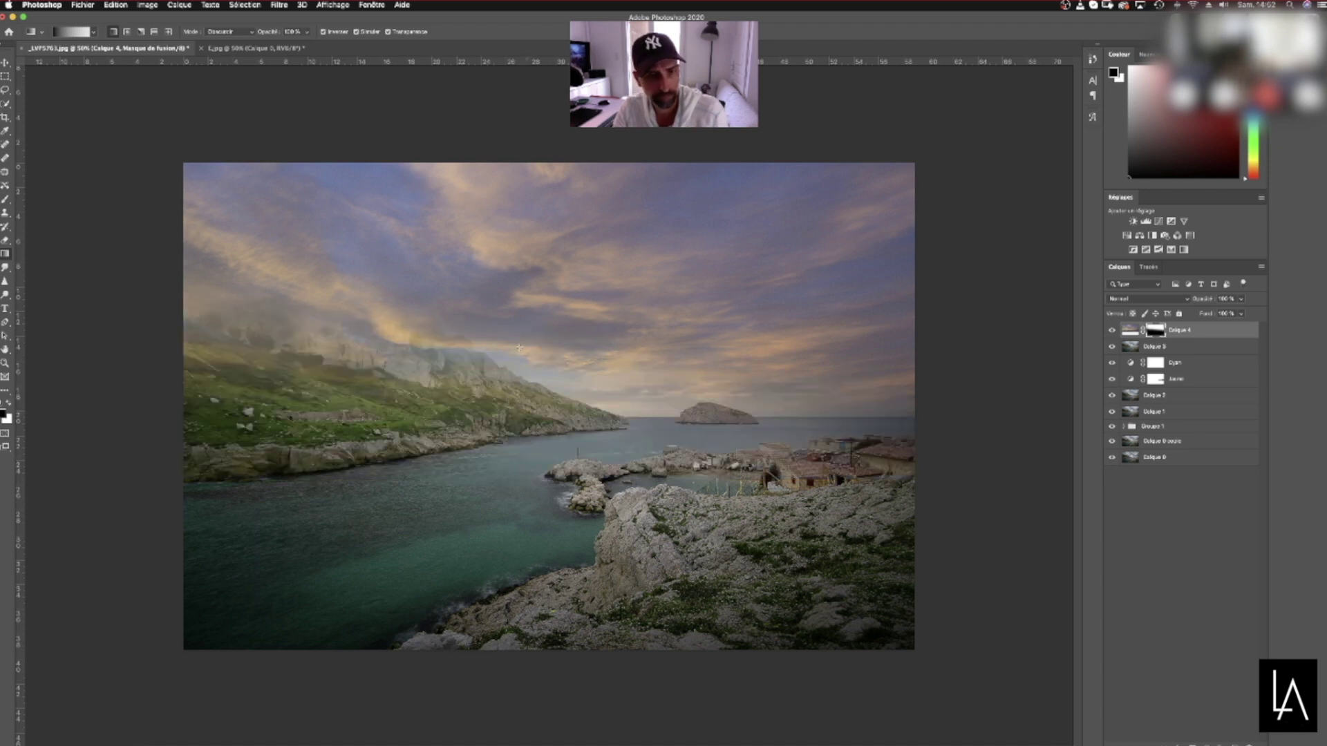
Apply further gradients to the sky layer's mask to uncover the hillside and soften the blend above the horizon
left_click_drag(406, 361, 406, 359)
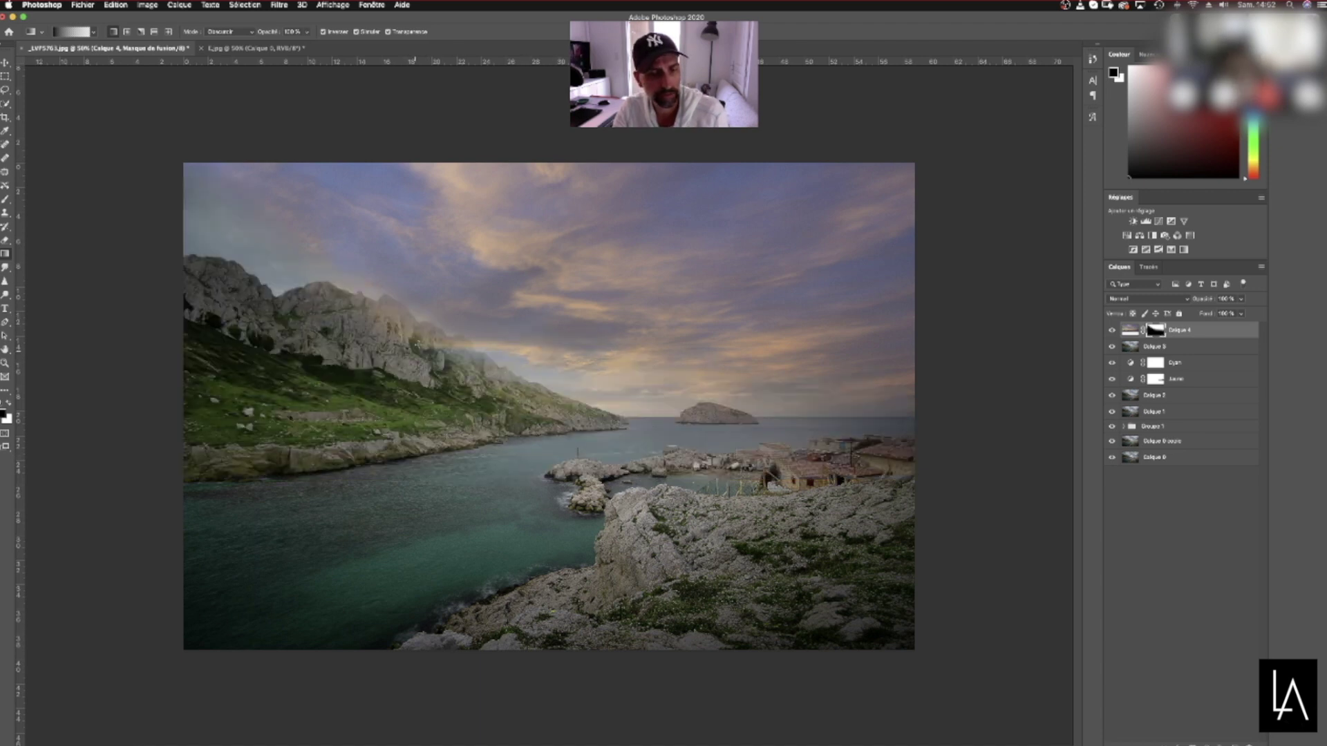
left_click_drag(601, 304, 592, 357)
left_click_drag(282, 295, 287, 313)
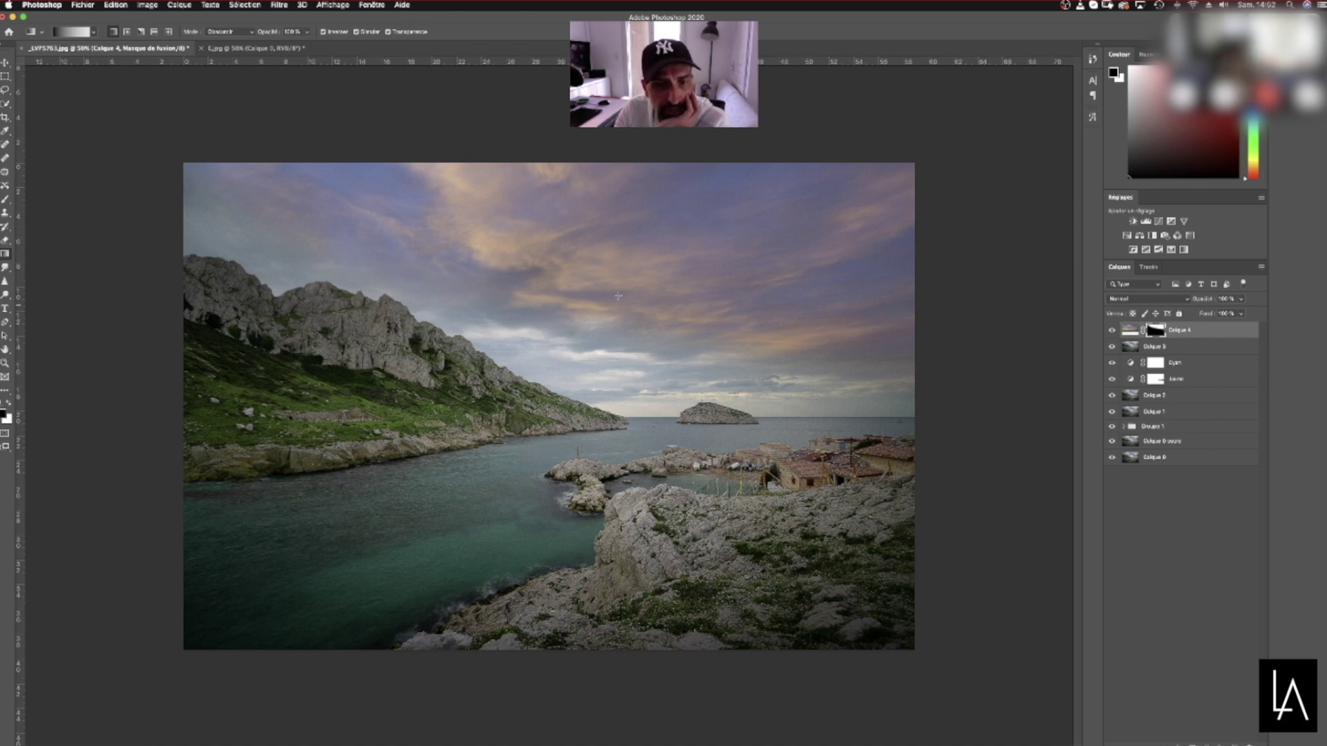
left_click_drag(603, 288, 577, 416)
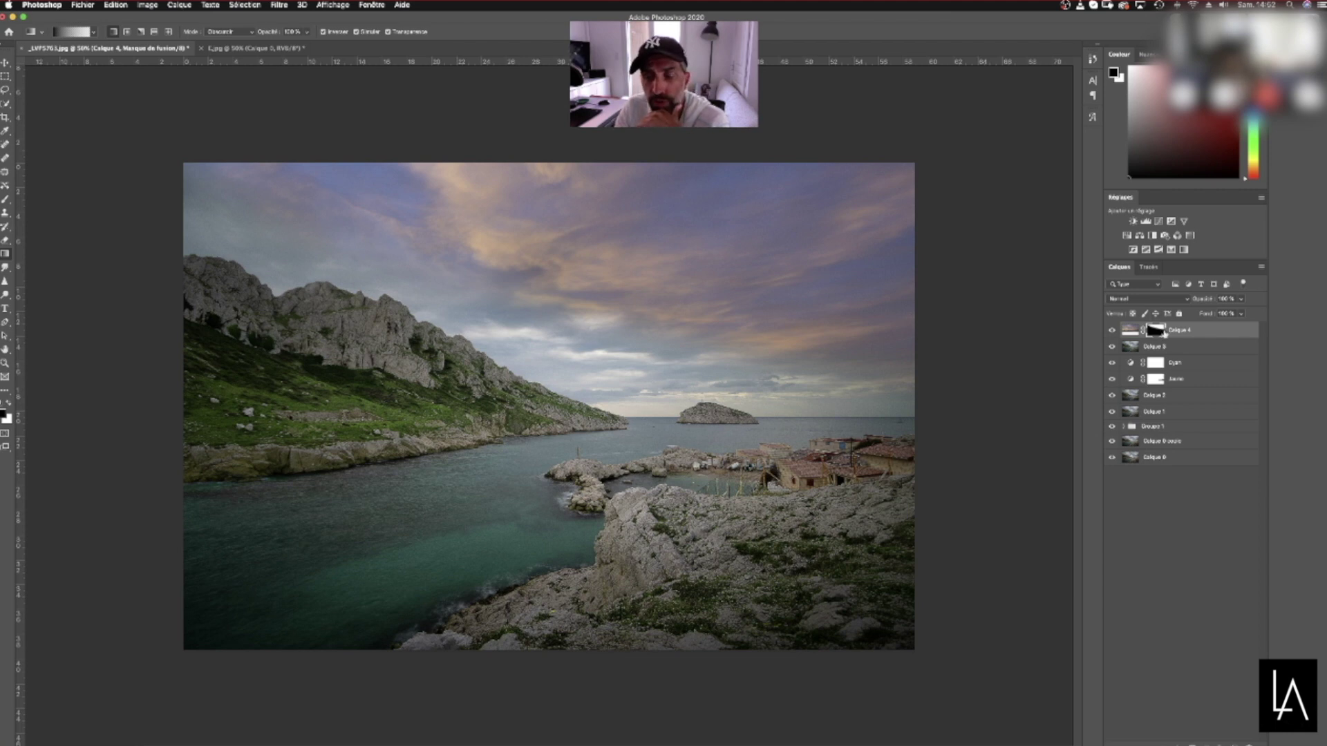
Adjust the brush and paint white on the sky layer's mask to bring the sunset clouds back above the island
key("b")
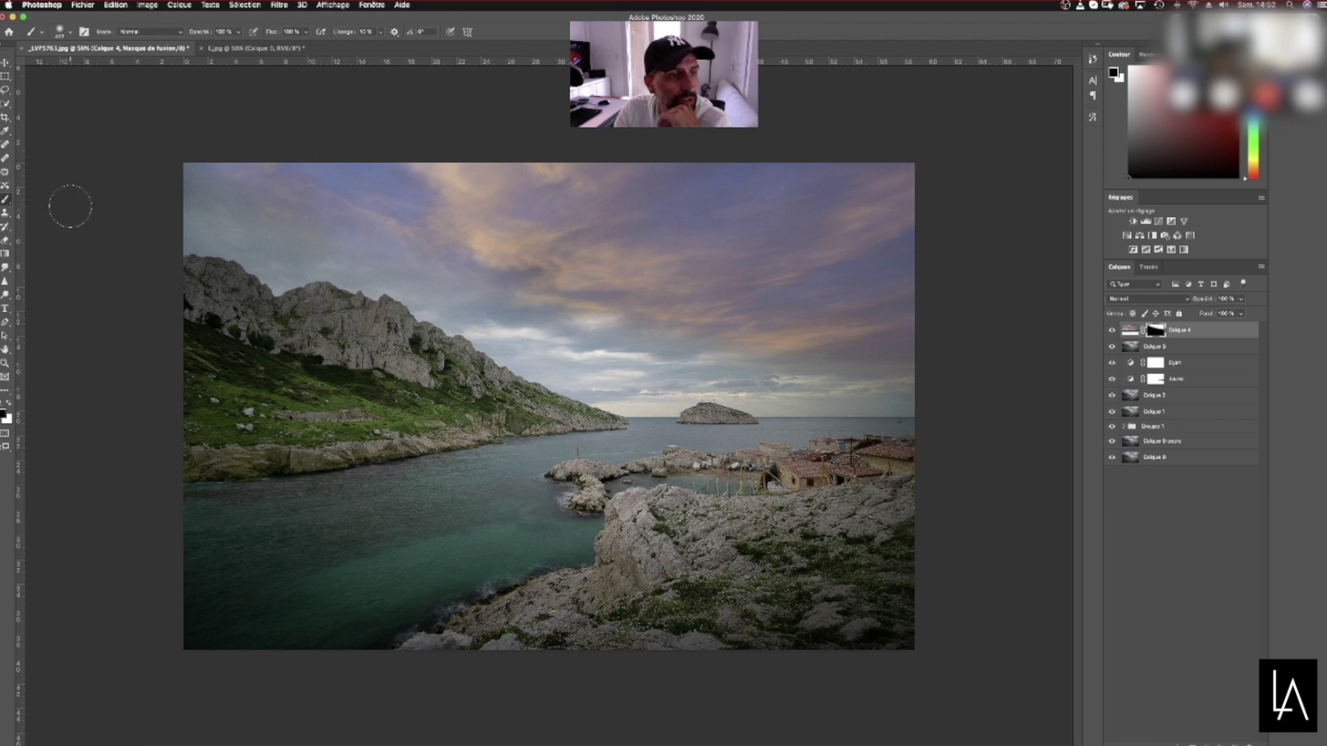
left_click(69, 33)
mouse_move(119, 65)
left_mouse_down()
mouse_move(97, 64)
mouse_move(114, 65)
left_mouse_up()
left_click(196, 109)
left_click(69, 33)
left_click(195, 102)
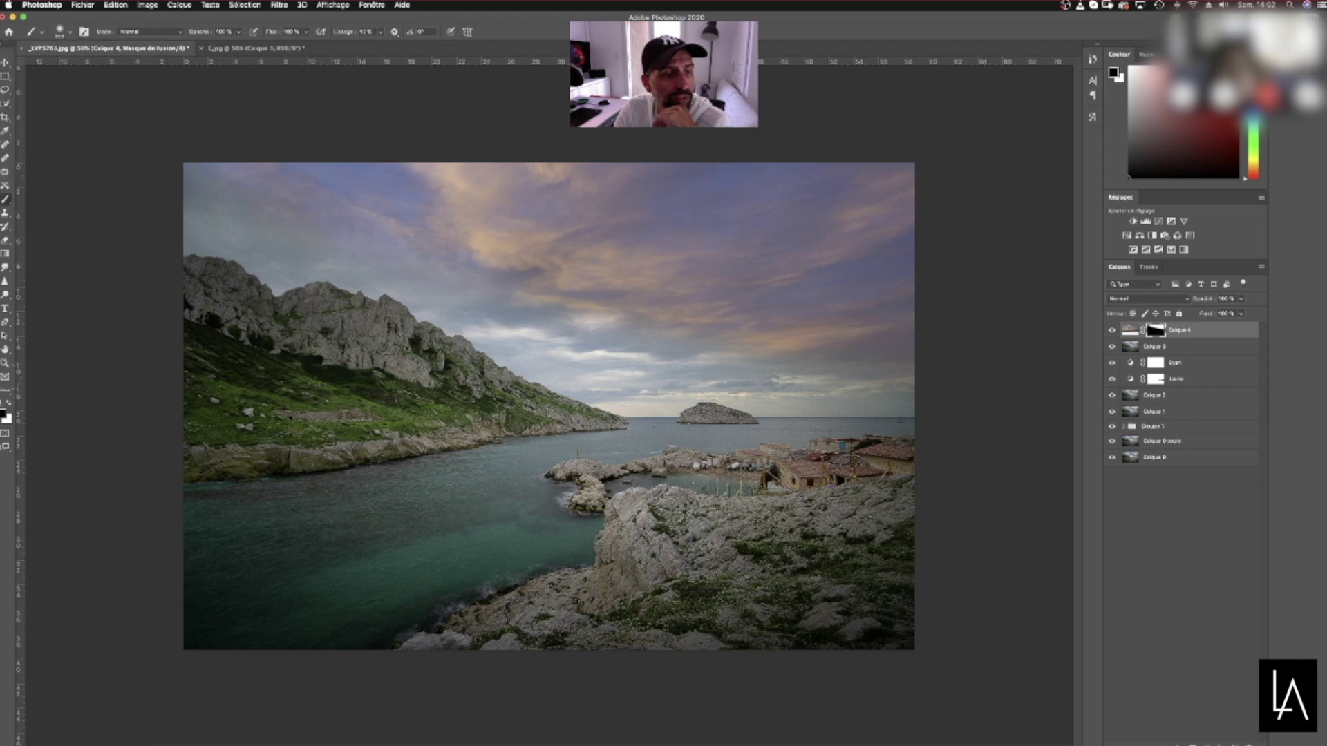
left_click(11, 409)
mouse_move(879, 355)
left_mouse_down()
mouse_move(777, 380)
mouse_move(891, 367)
mouse_move(536, 323)
mouse_move(573, 342)
left_mouse_up()
left_click(70, 32)
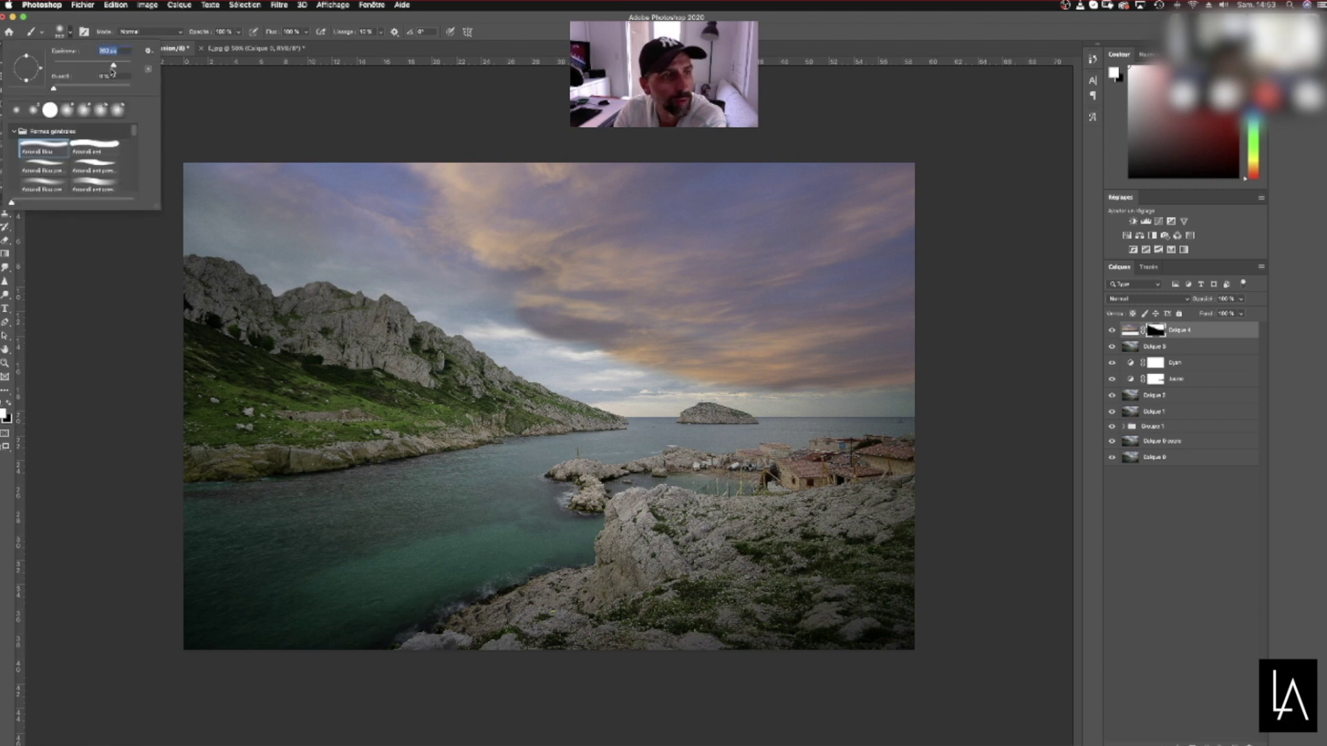
key("s")
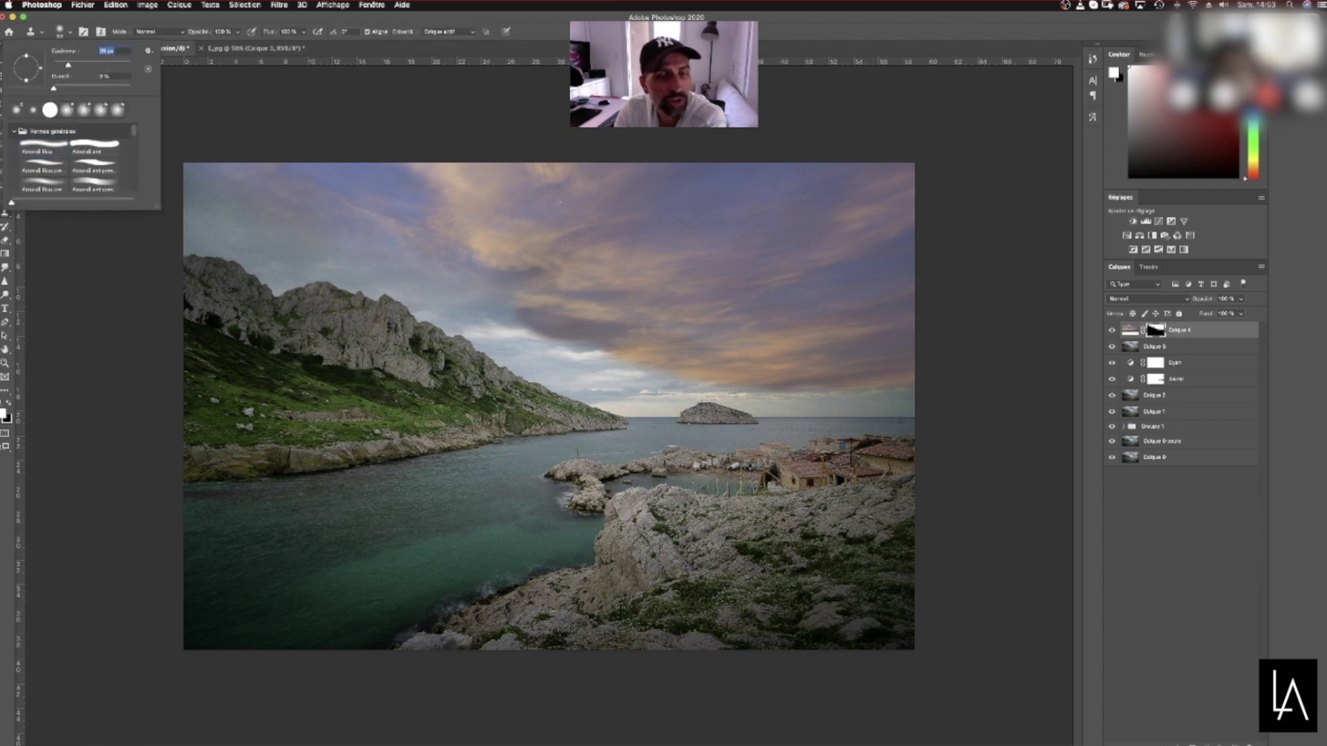
left_click(541, 312)
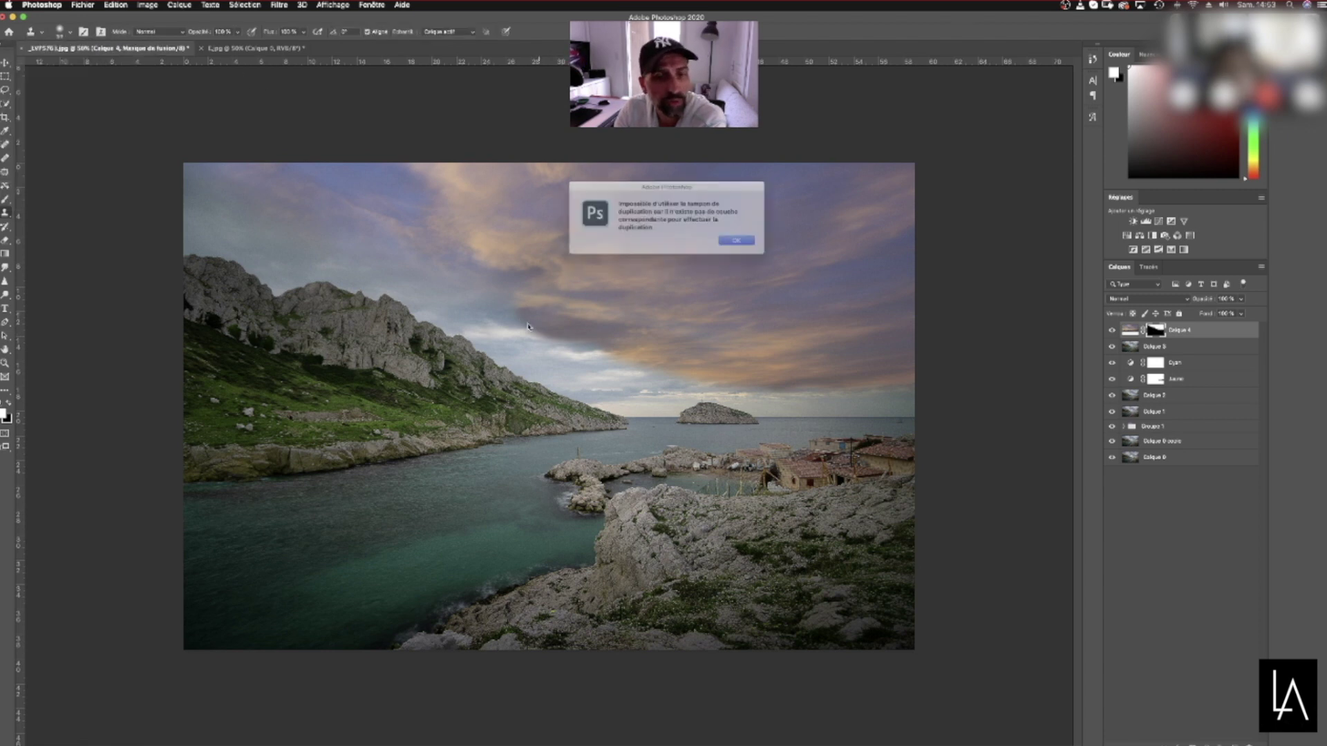
left_click(738, 244)
Try painting white with a hard round brush on the sky layer's mask, extending the sunset clouds toward the hillside
left_click(6, 200)
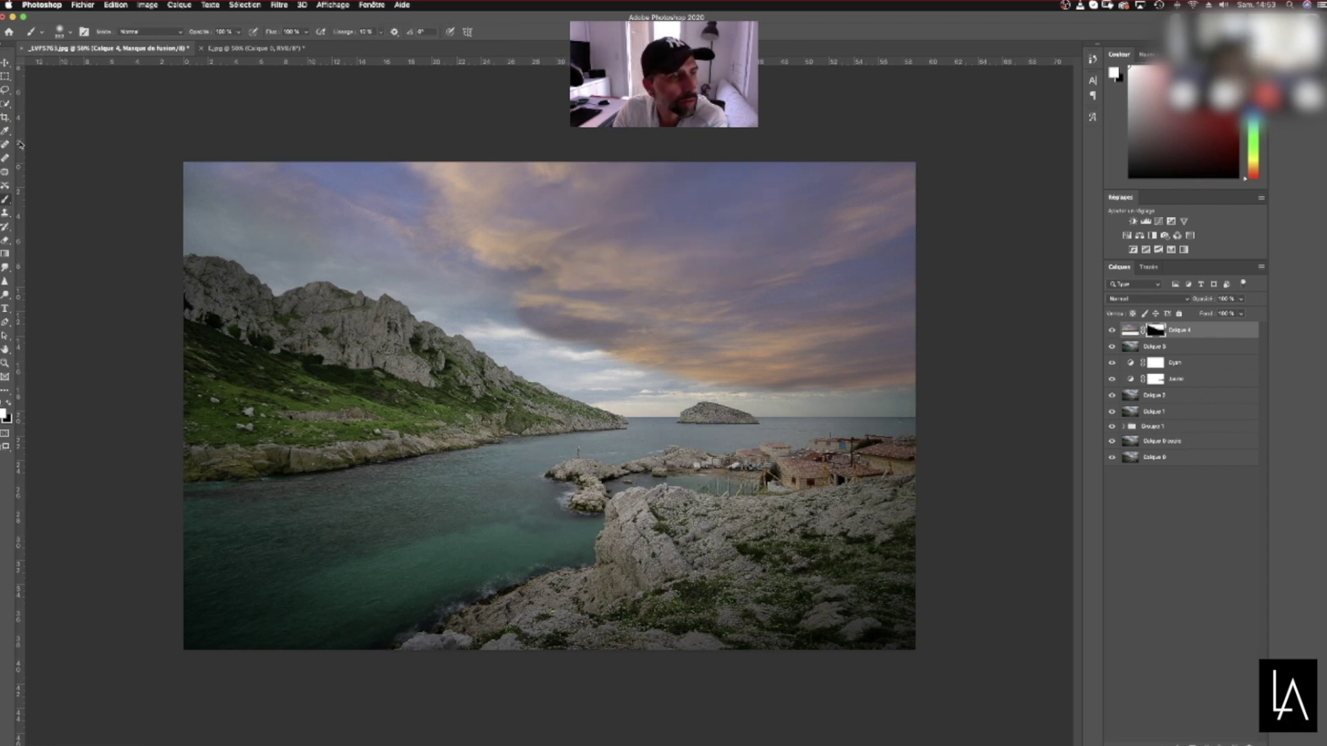
left_click(72, 34)
left_click(70, 35)
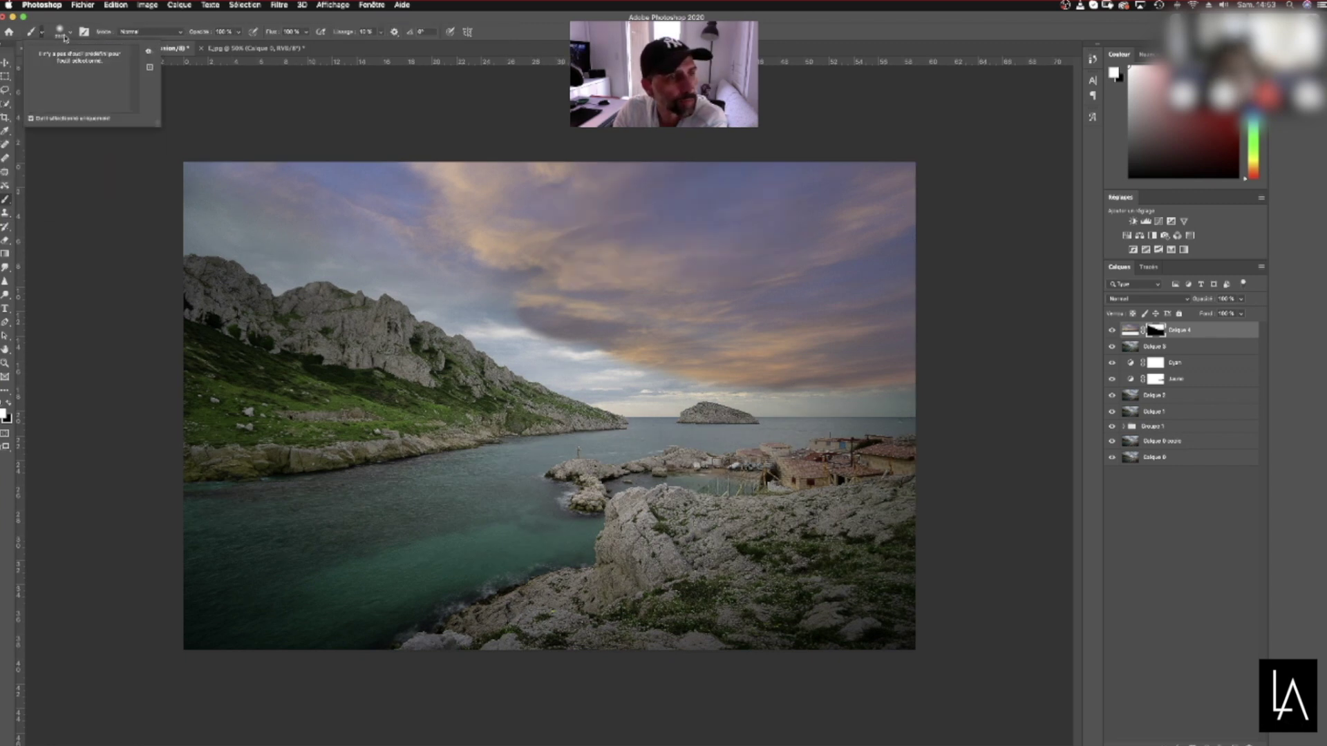
left_click(70, 35)
left_click(43, 183)
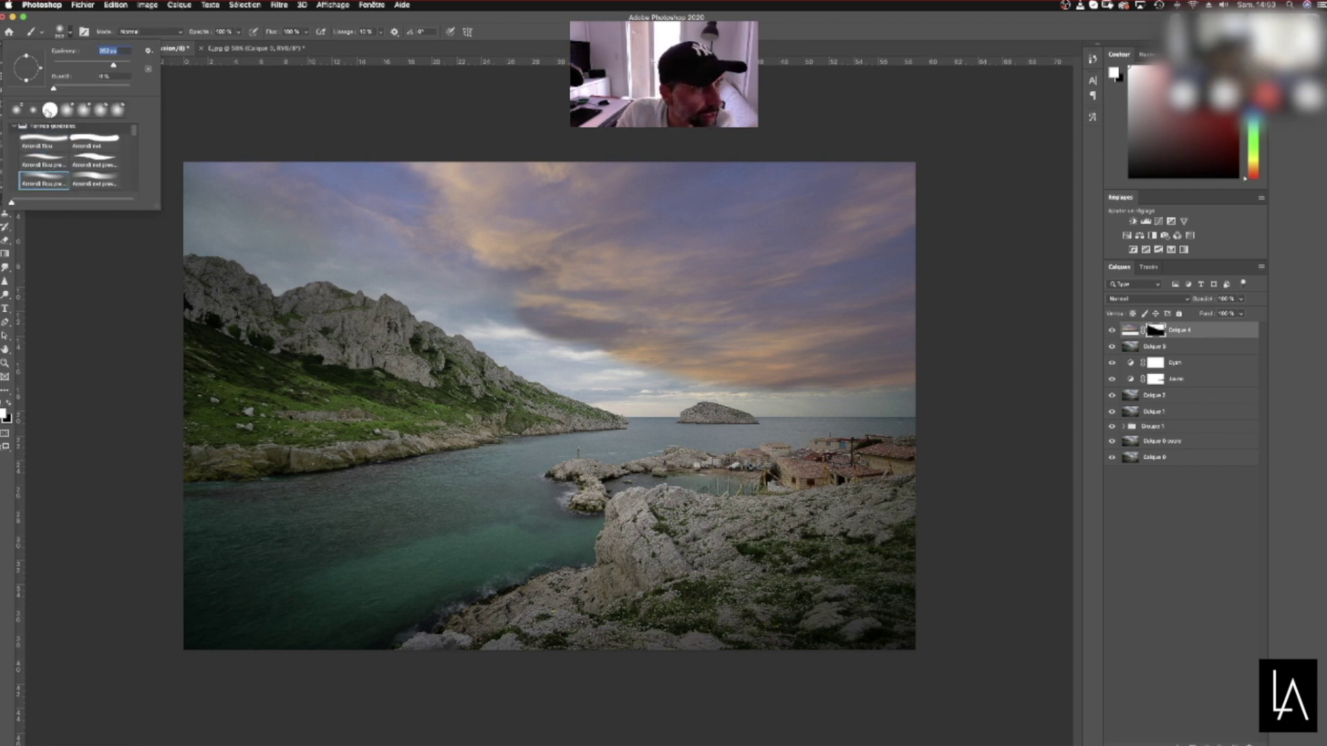
left_click(50, 110)
left_click(83, 182)
left_click_drag(501, 331, 602, 354)
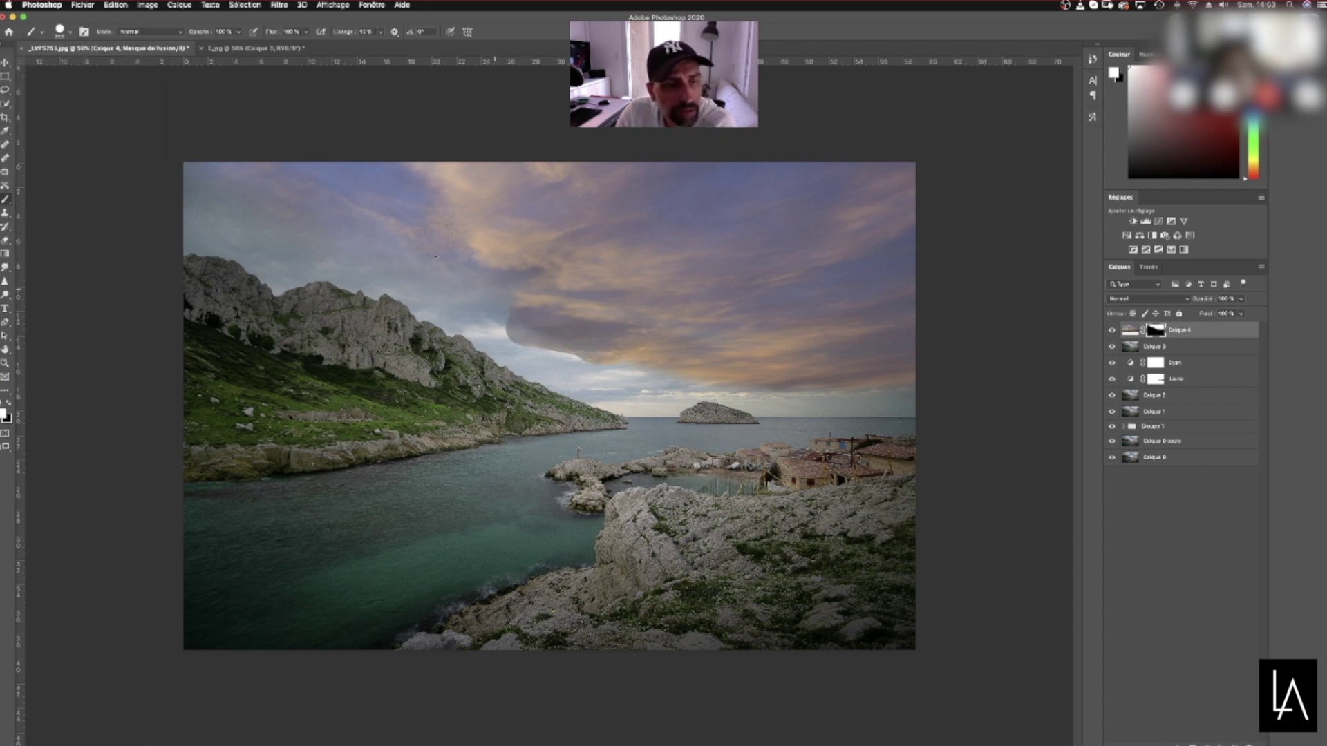
Undo the white brush strokes on the sky layer's mask
left_click(115, 5)
left_click(148, 16)
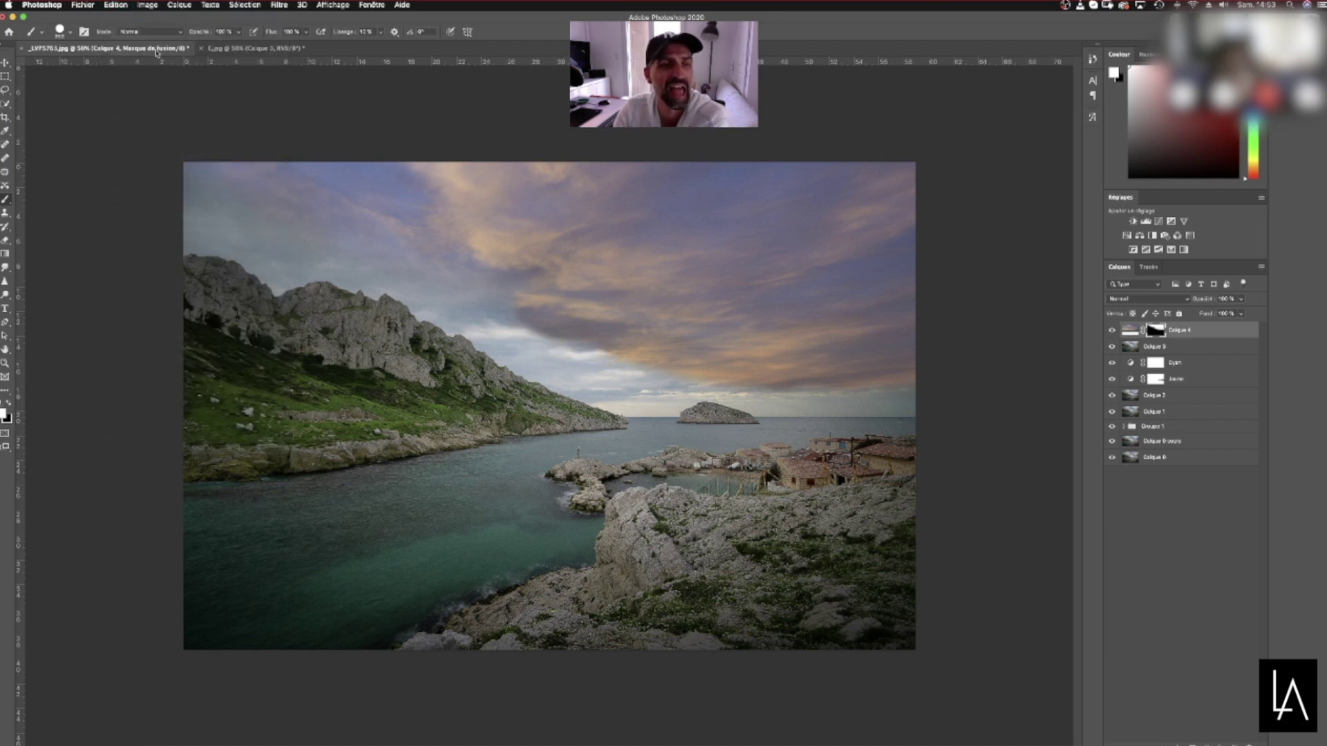
key("super+z")
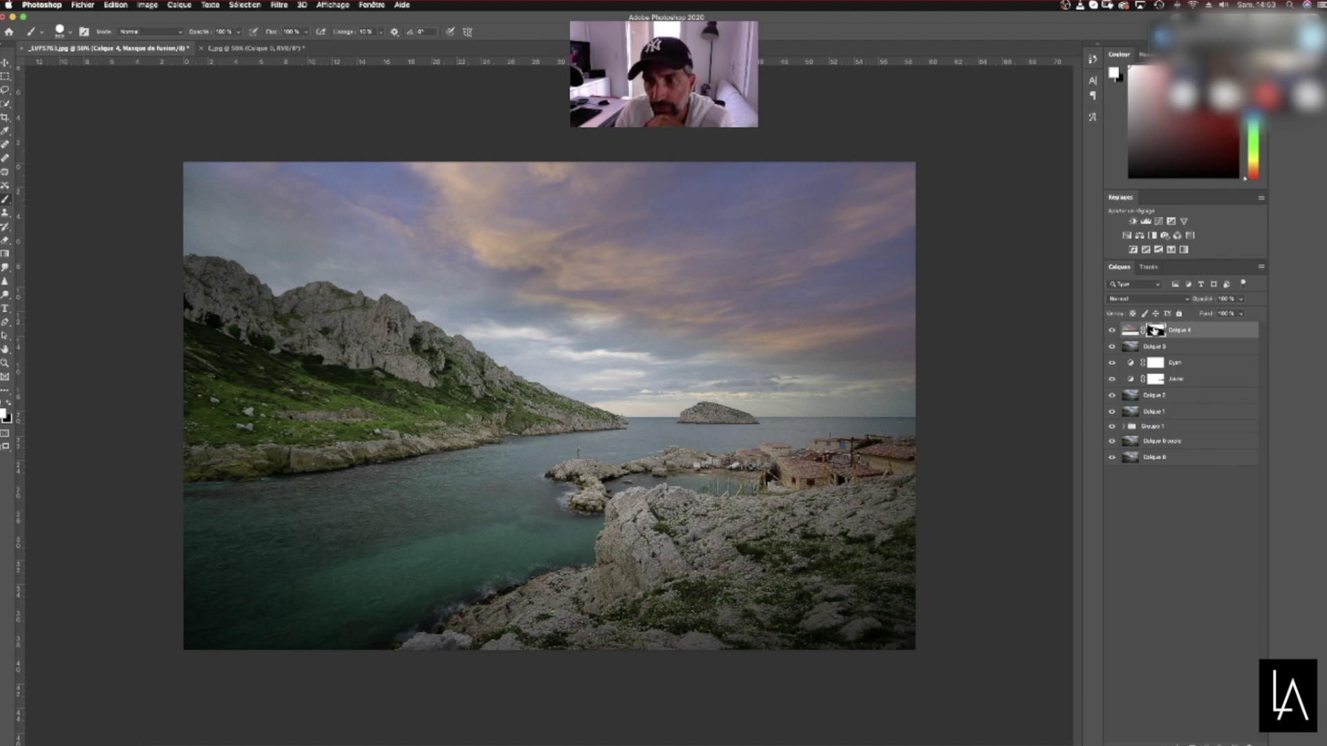
Delete the sky layer's mask without applying it, and hide the sky layer
left_click_drag(1154, 335, 1168, 345)
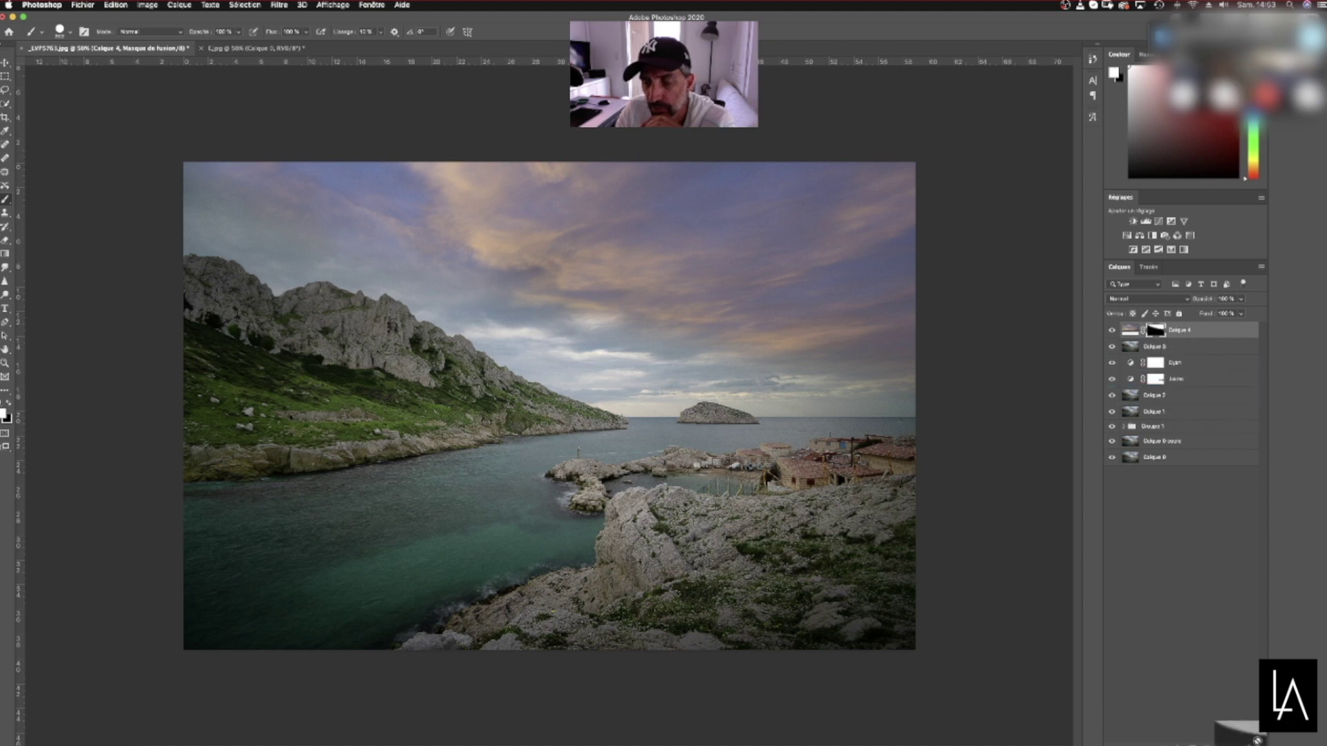
left_click(627, 247)
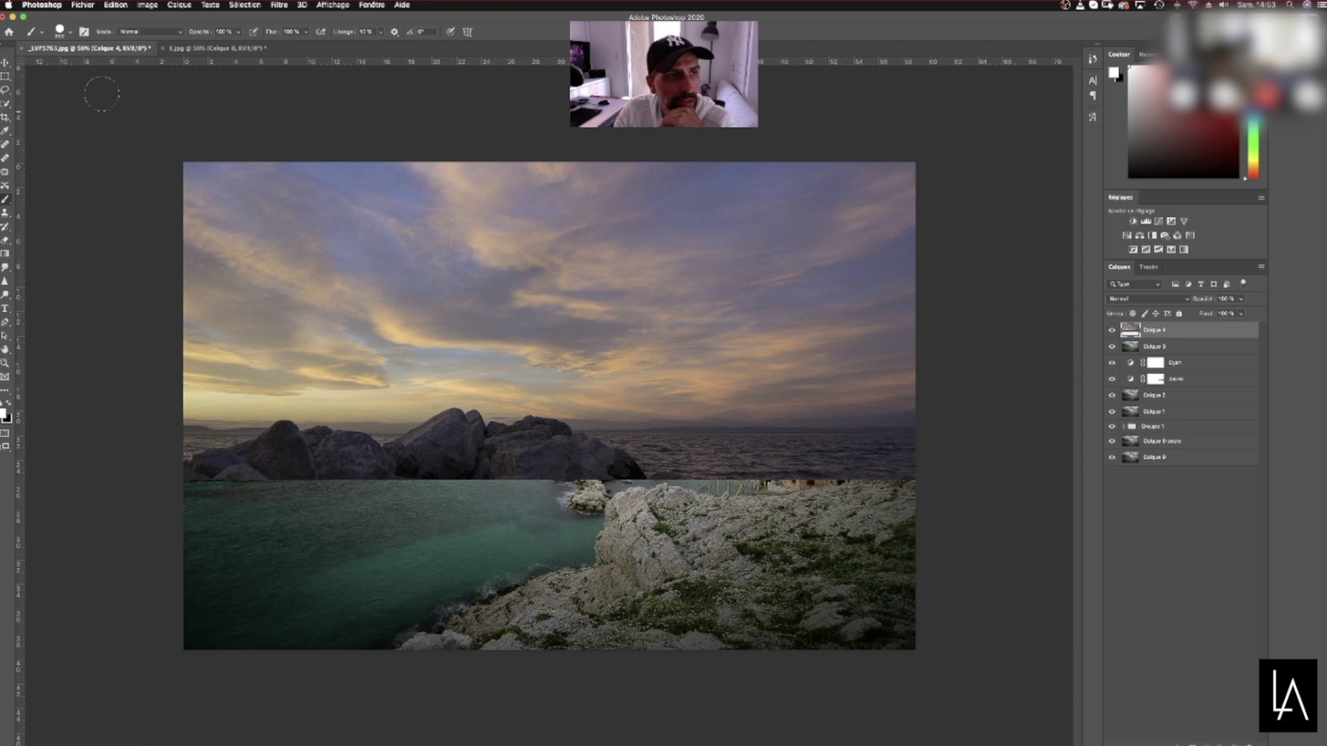
key("v")
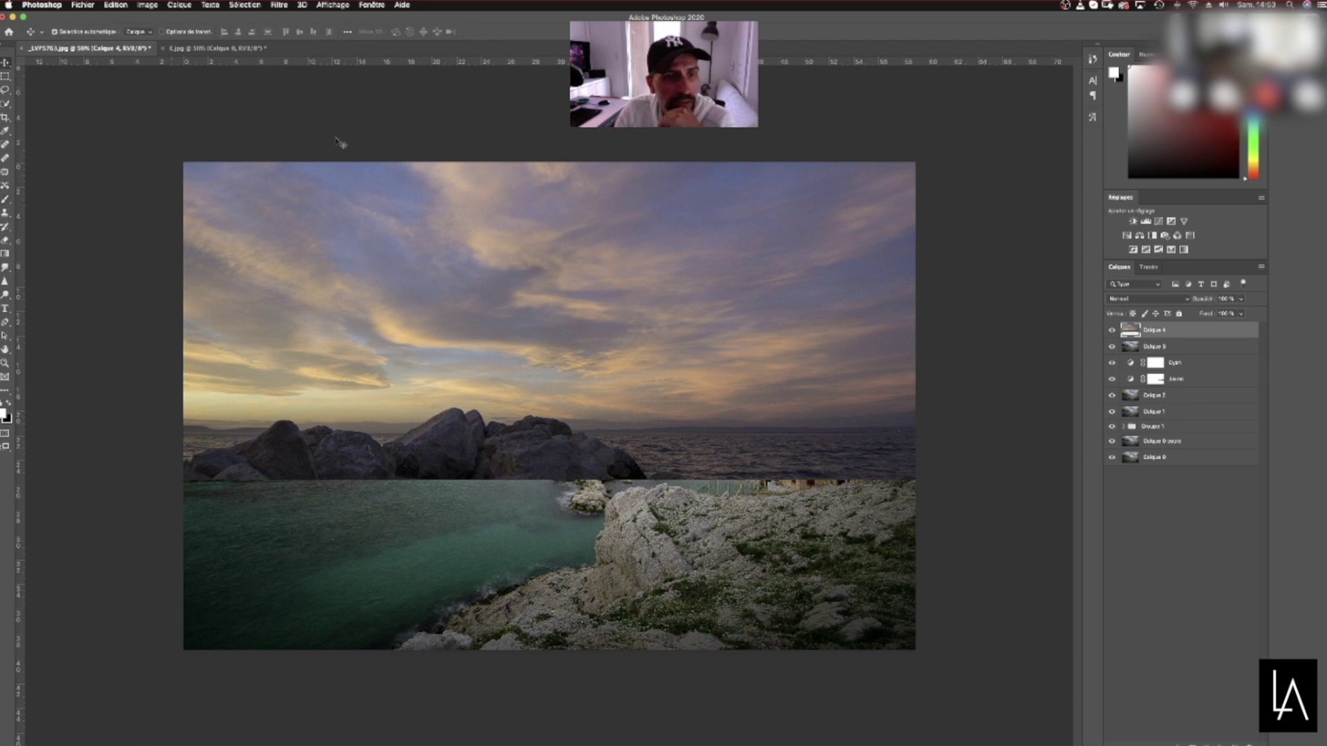
left_click(1113, 331)
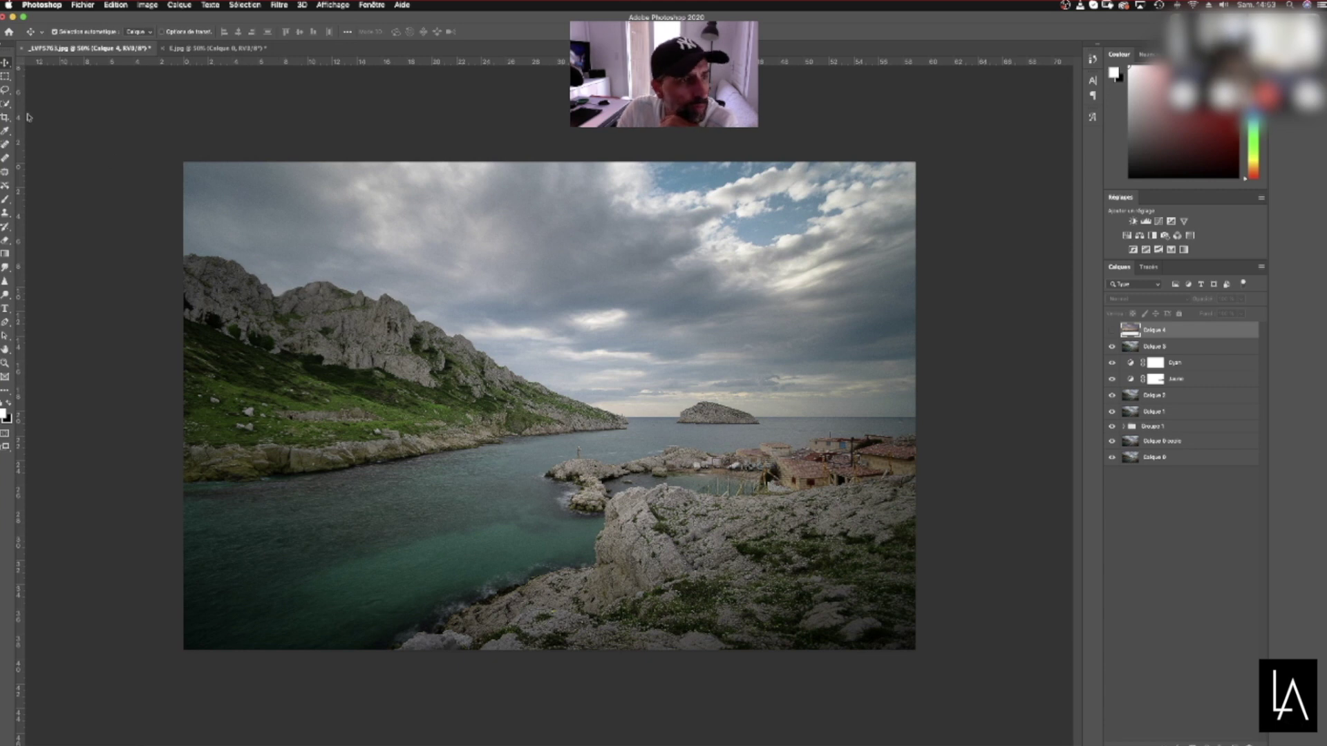
Trace a lasso selection around the coastal photo's sky, following the mountain ridge
left_click(6, 92)
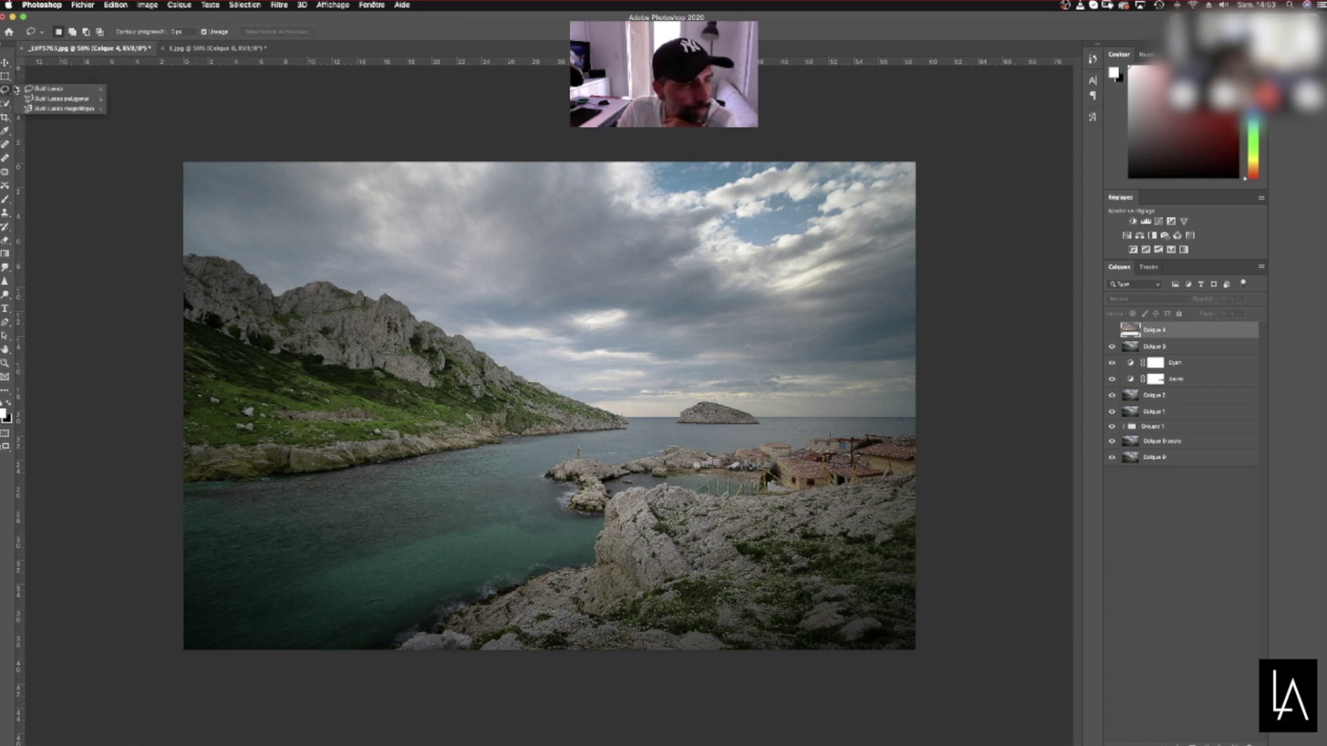
left_click(46, 109)
left_click(220, 174)
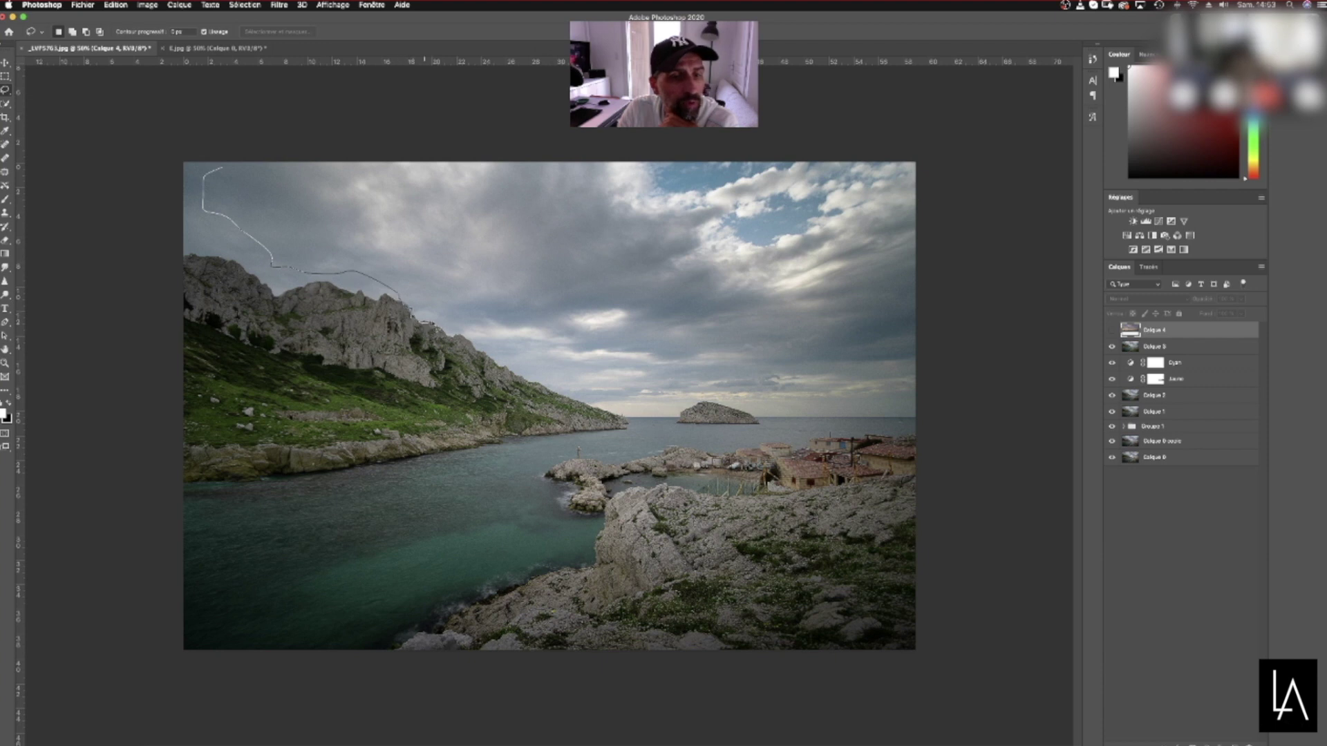
Clear the rough freehand lasso selection in the sky above the ridge
key("Escape")
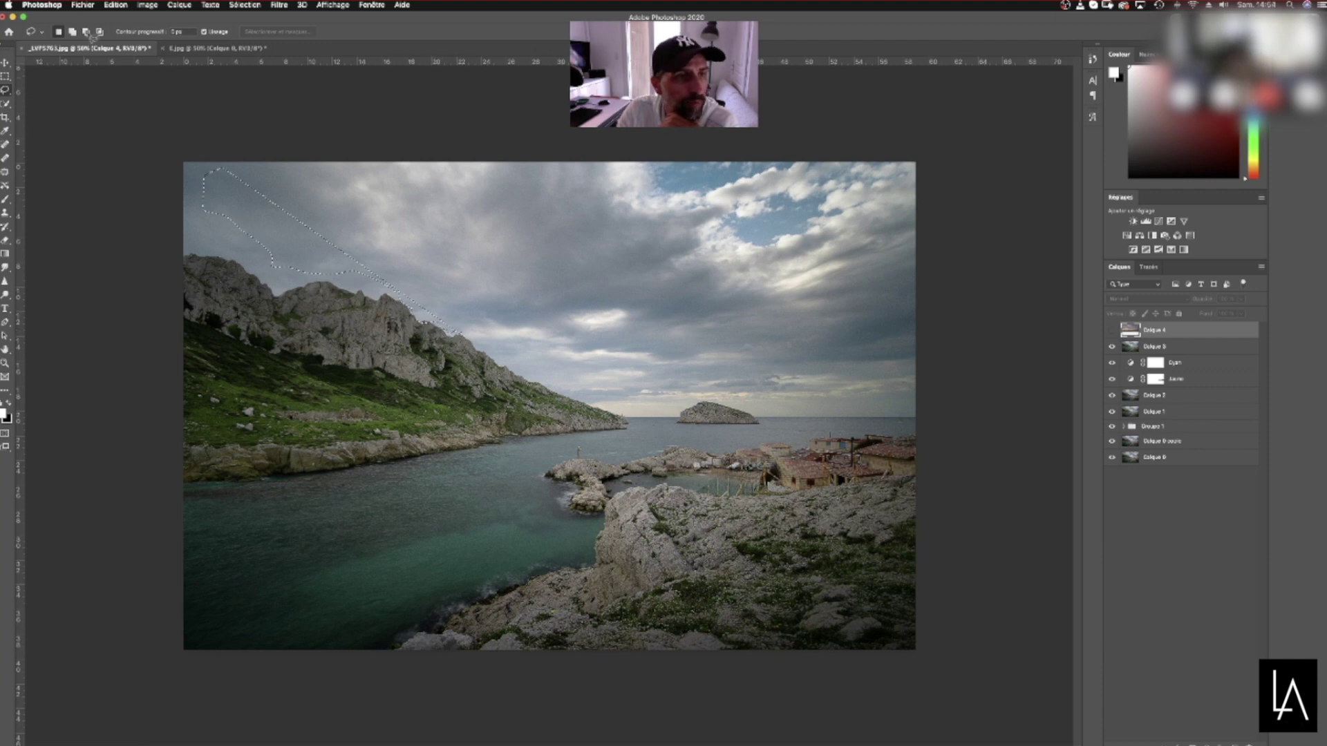
left_click(244, 5)
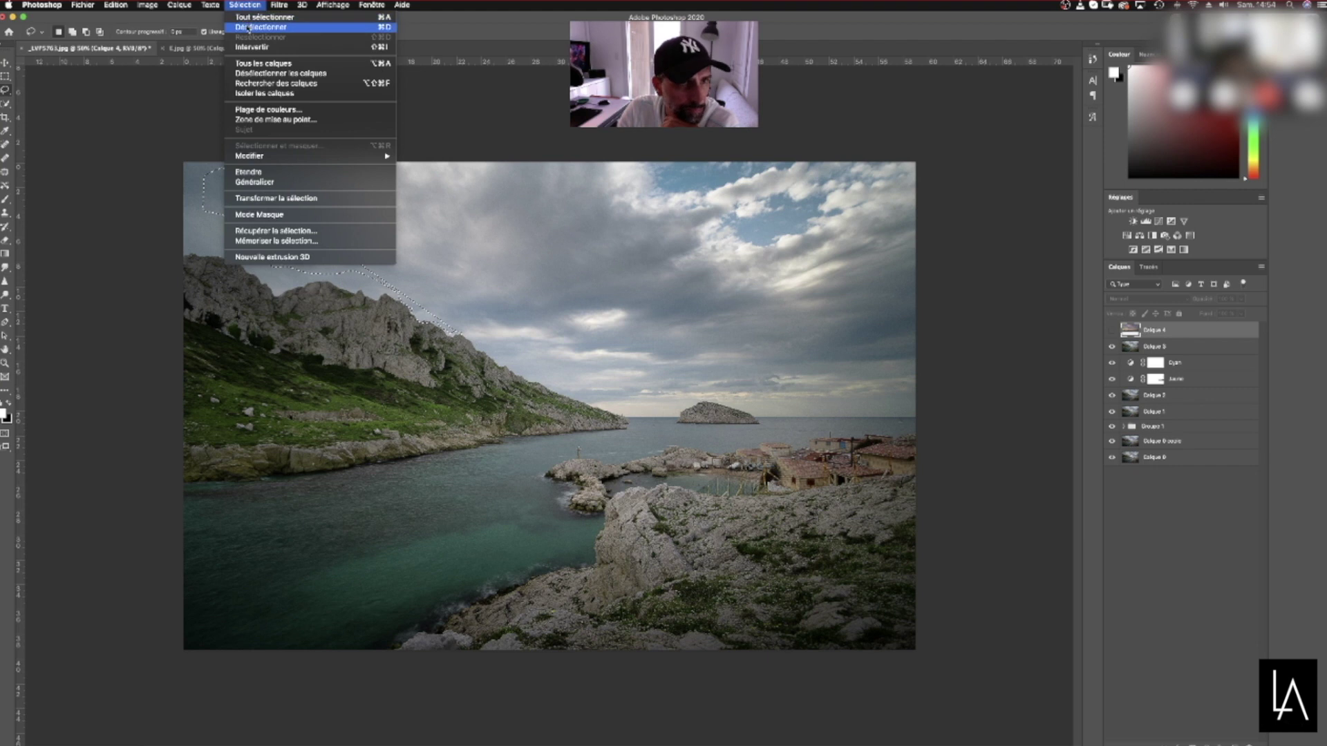
key("Escape")
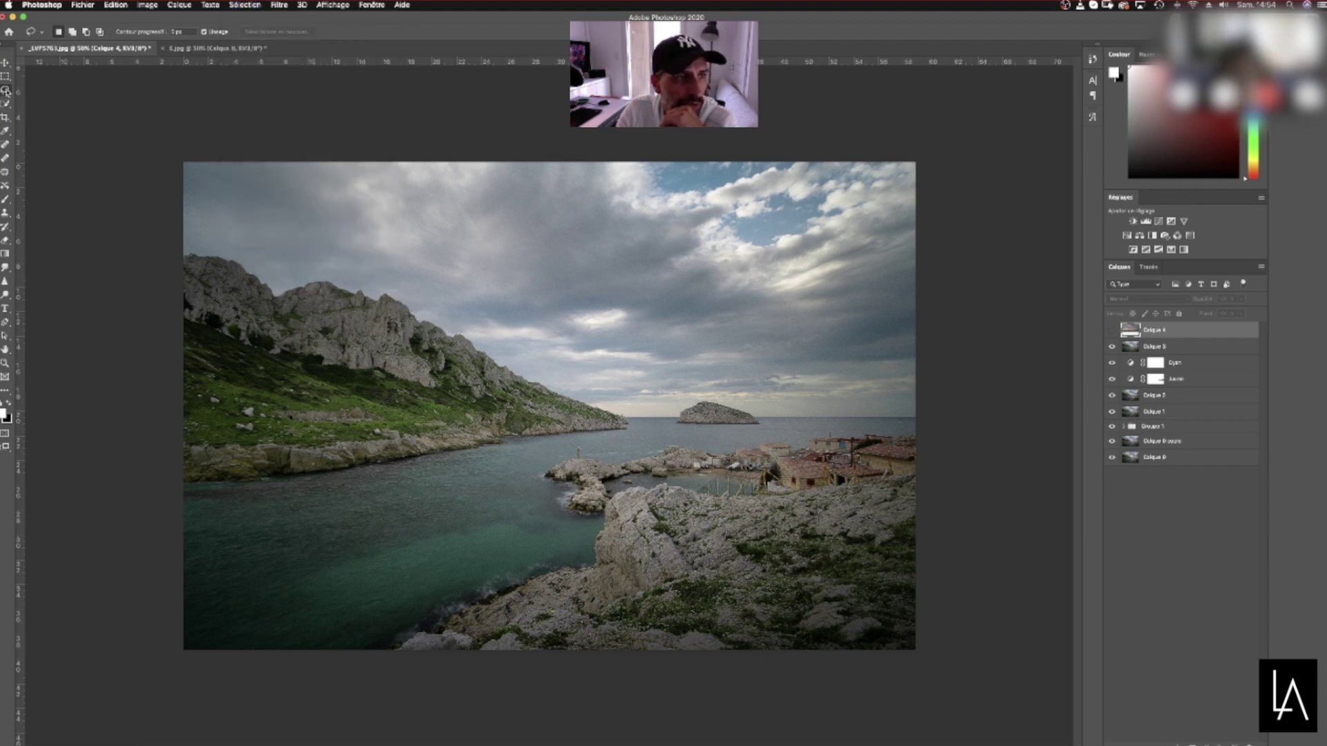
Select the whole sky with the Magnetic Lasso, tracing the mountain ridge, the horizon and the photo's edges
left_click(6, 90)
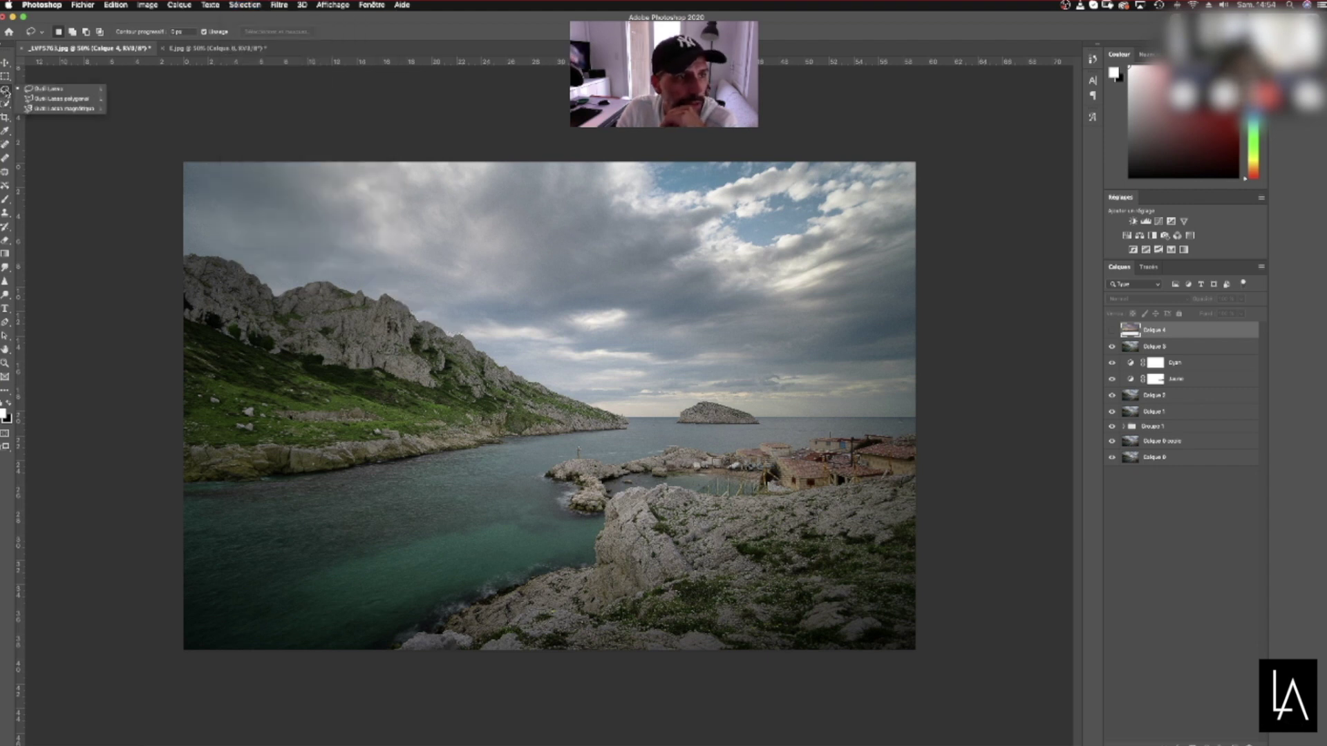
left_click(42, 109)
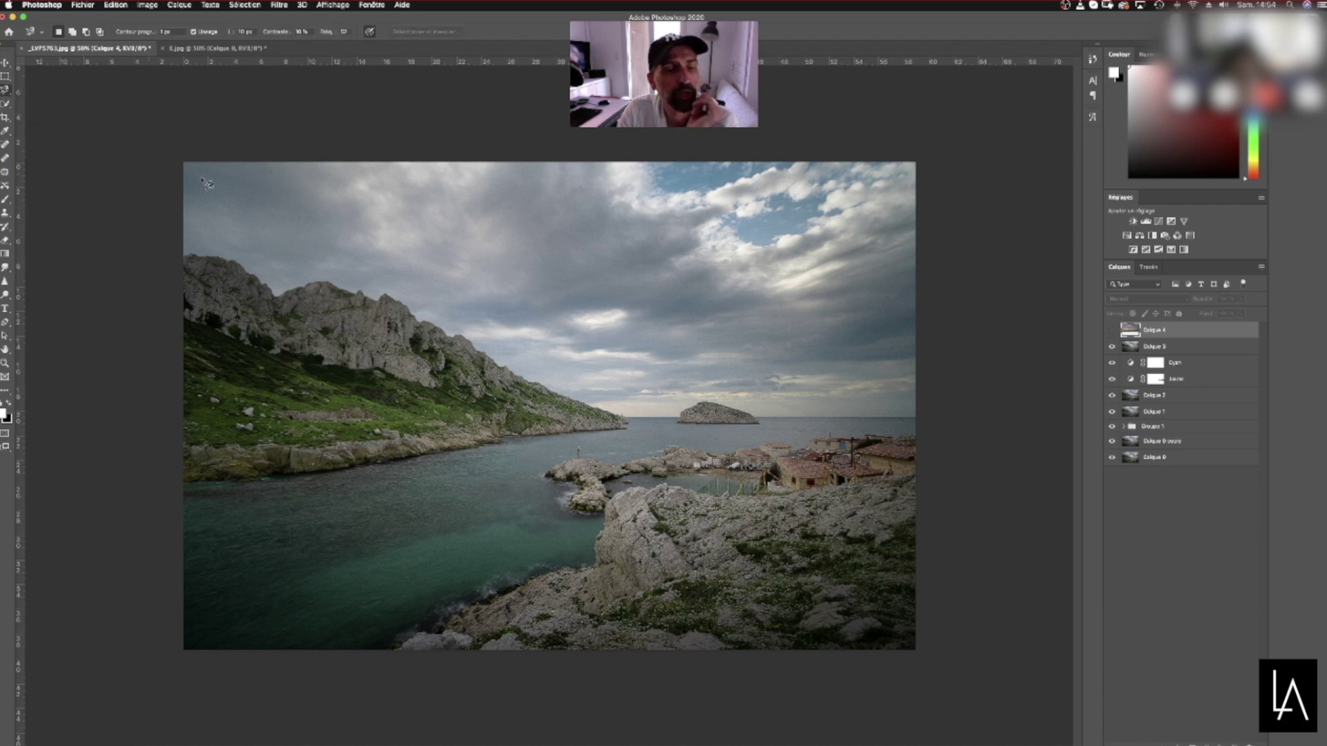
key("super+plus")
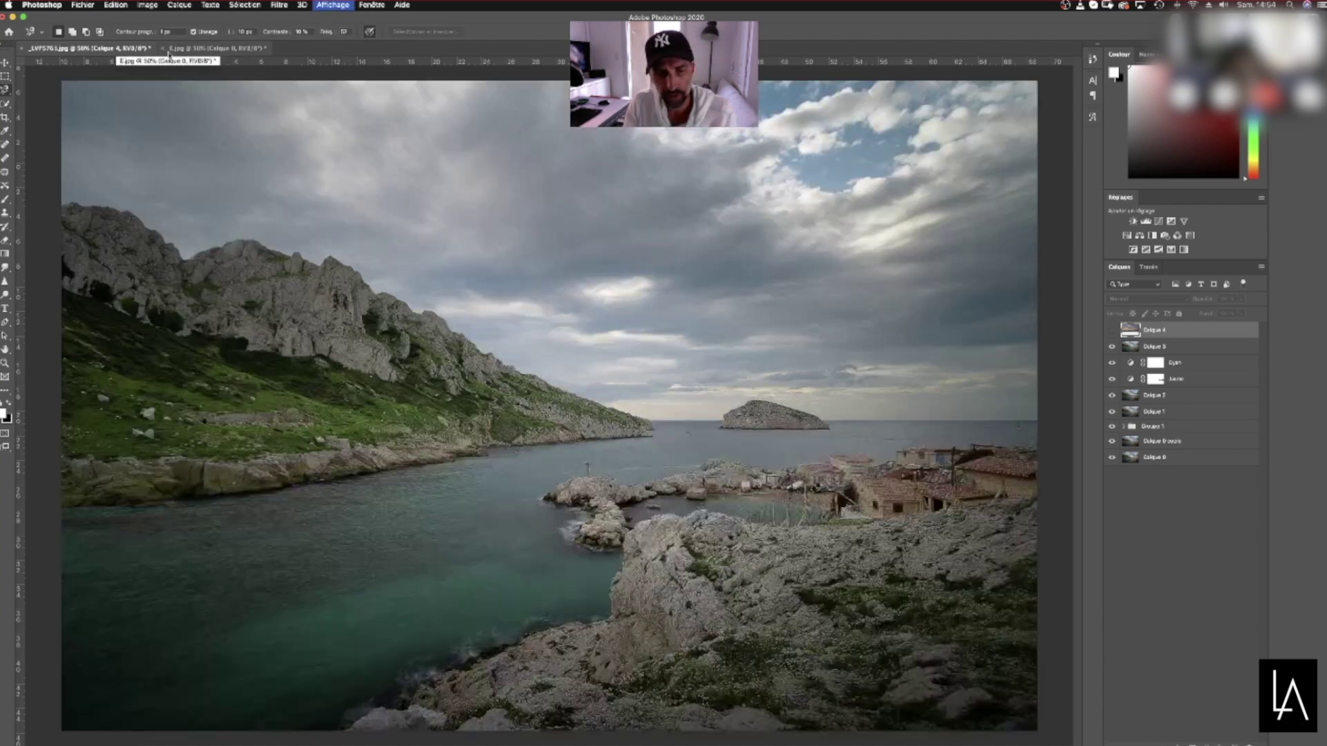
key("super+plus")
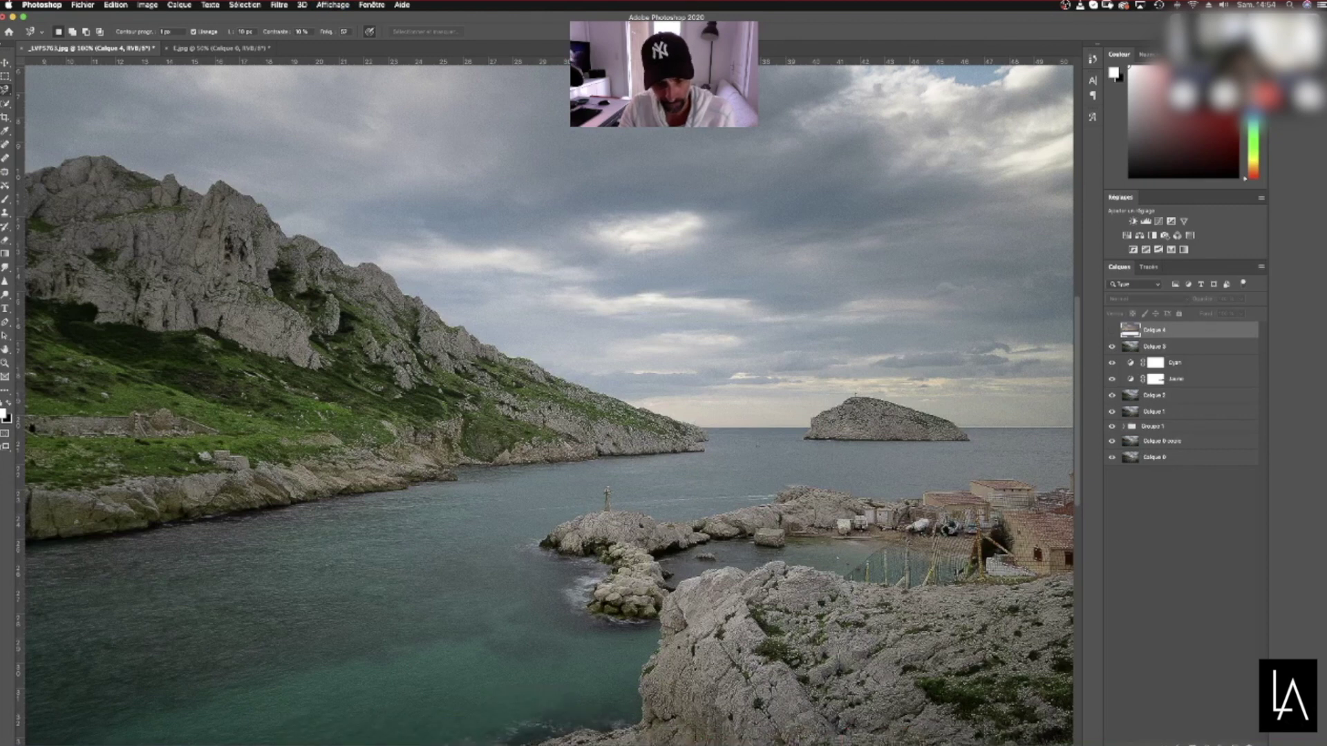
scroll(840, 608, "left", 10)
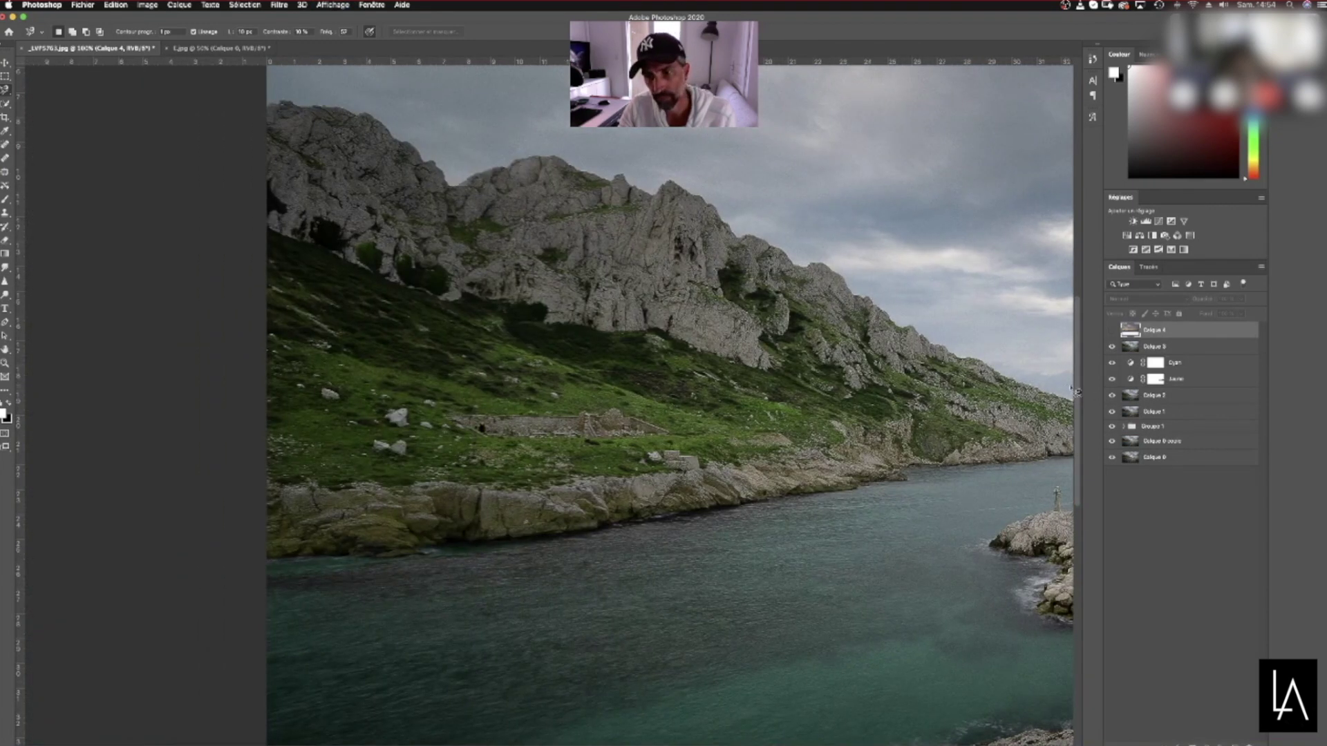
scroll(1076, 392, "up", 4)
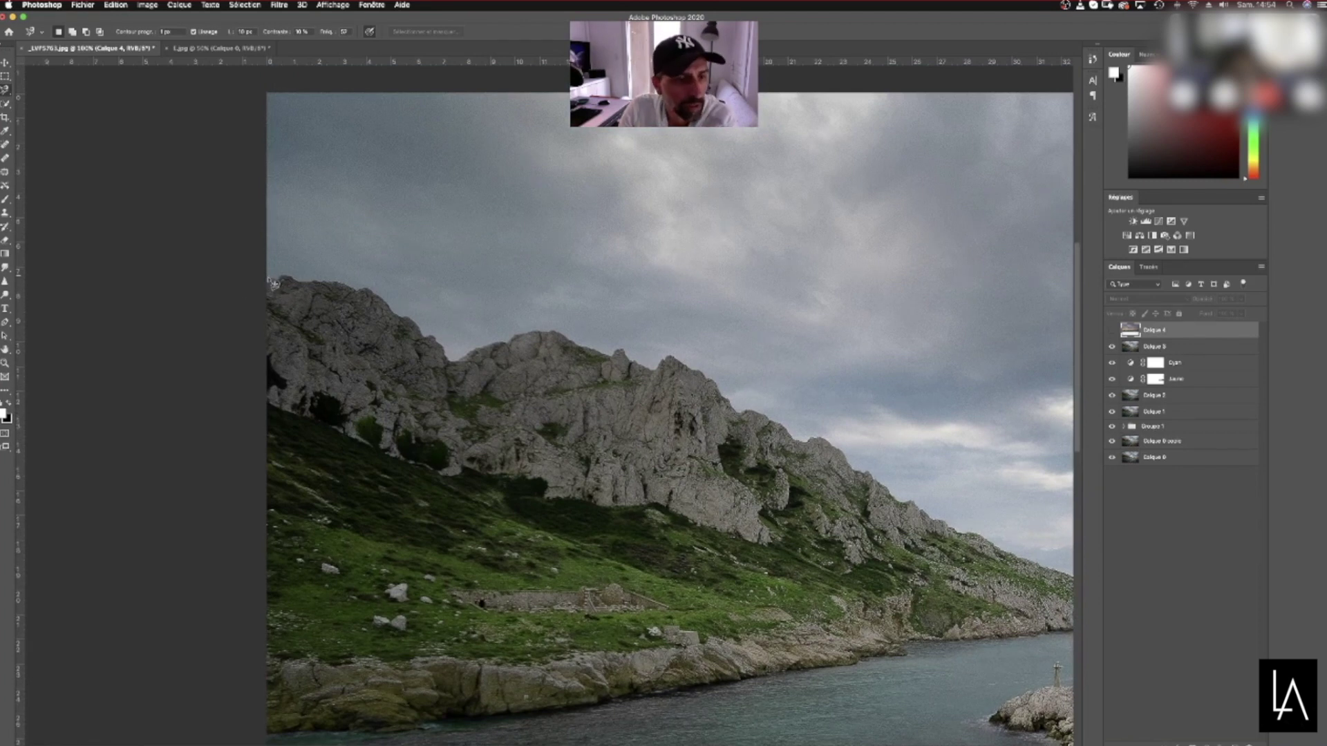
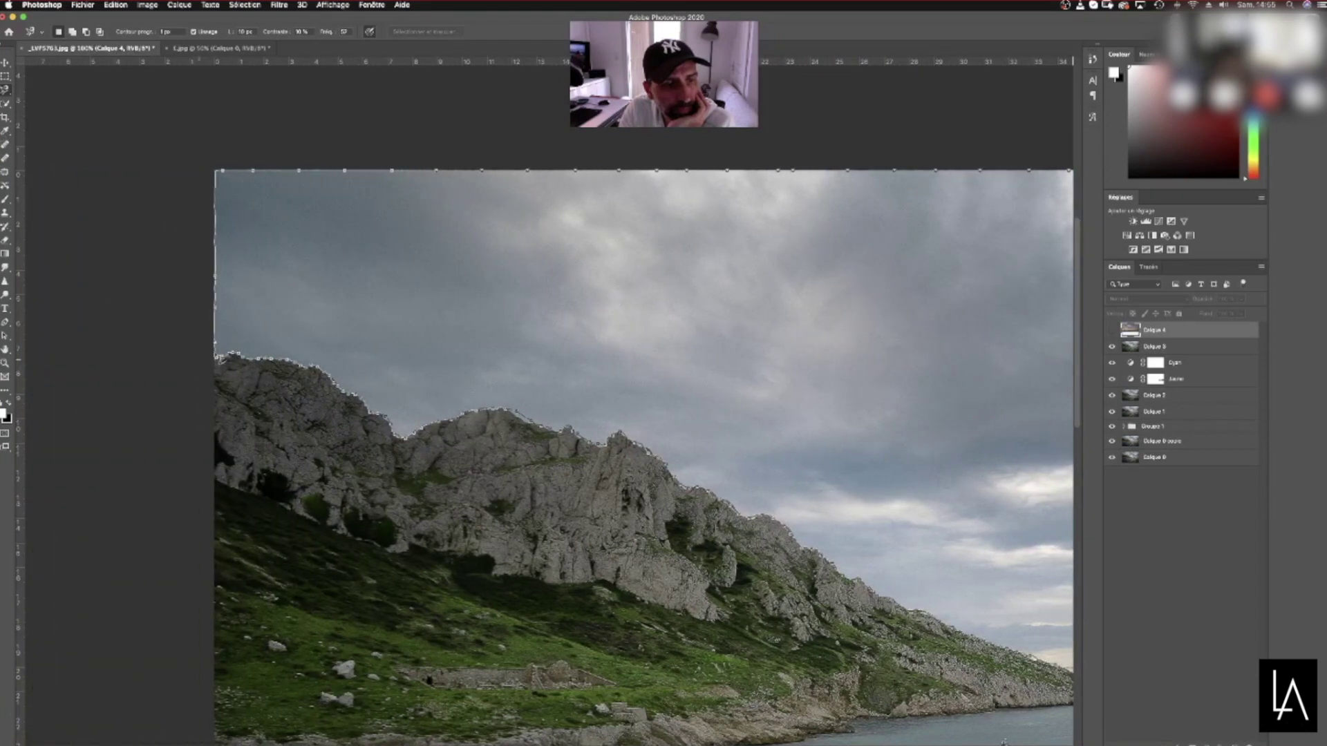
key("Escape")
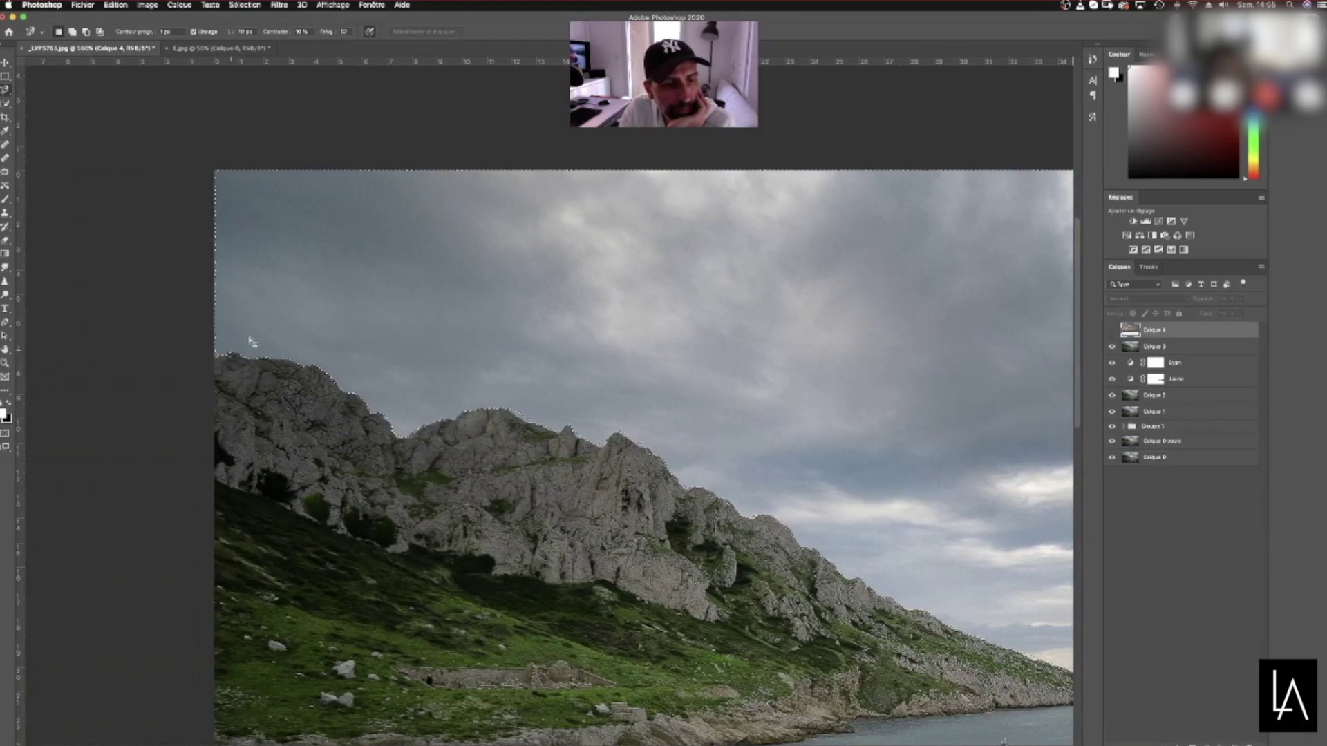
key("super+minus")
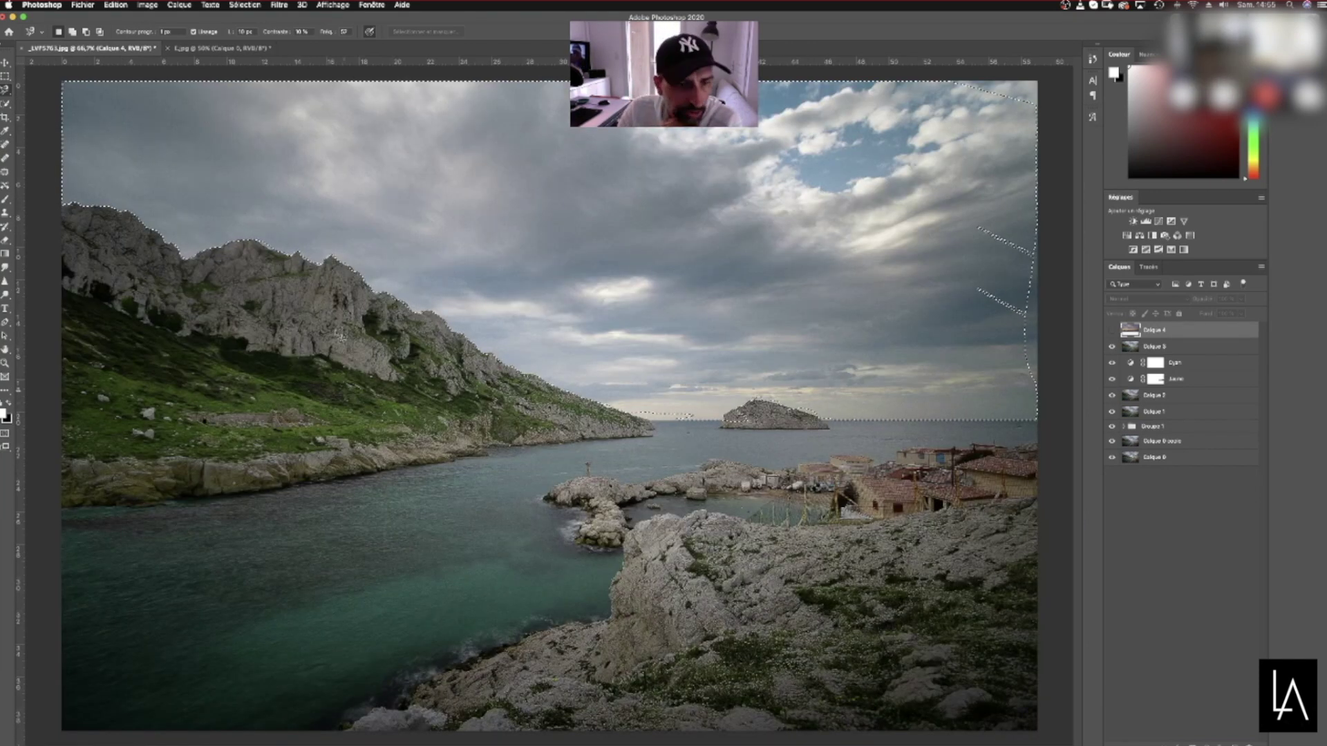
Refine the sky selection along the mountain ridge with the Quick Selection tool and a smaller brush
left_click(6, 104)
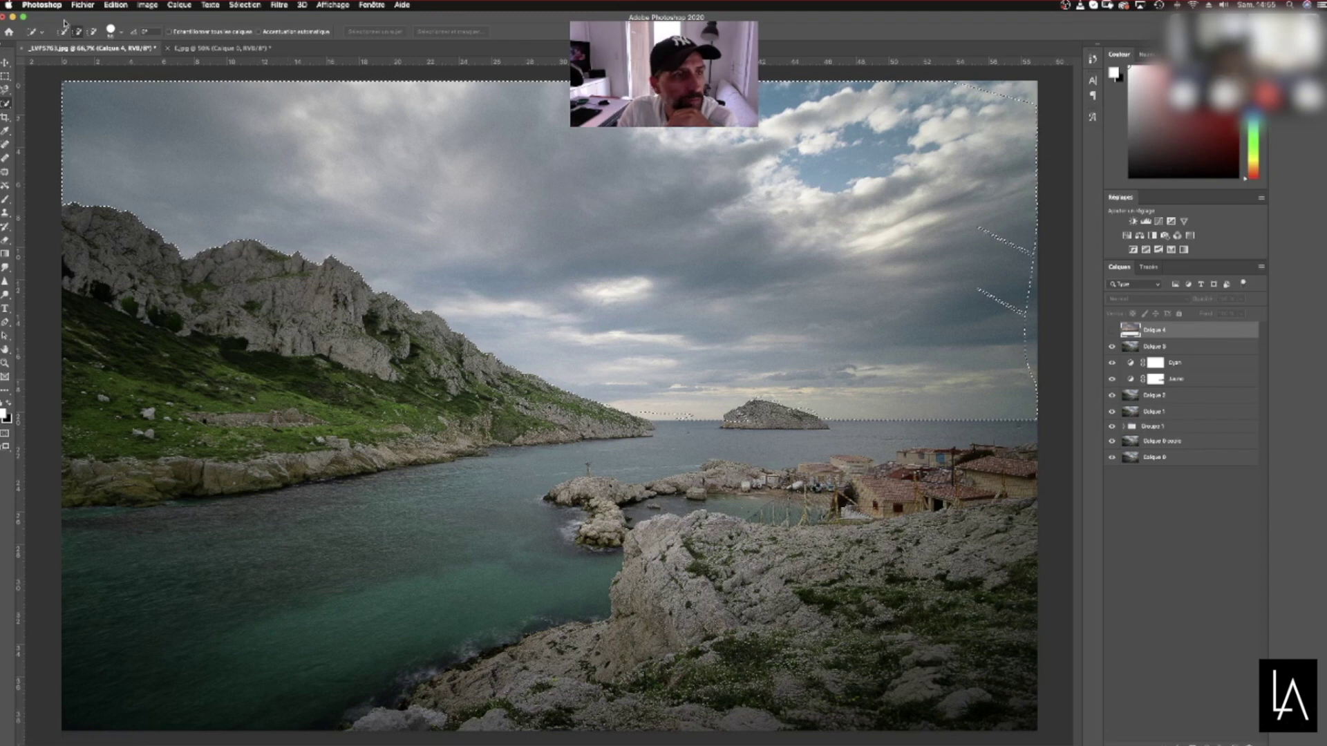
key("super+plus")
key("super+plus")
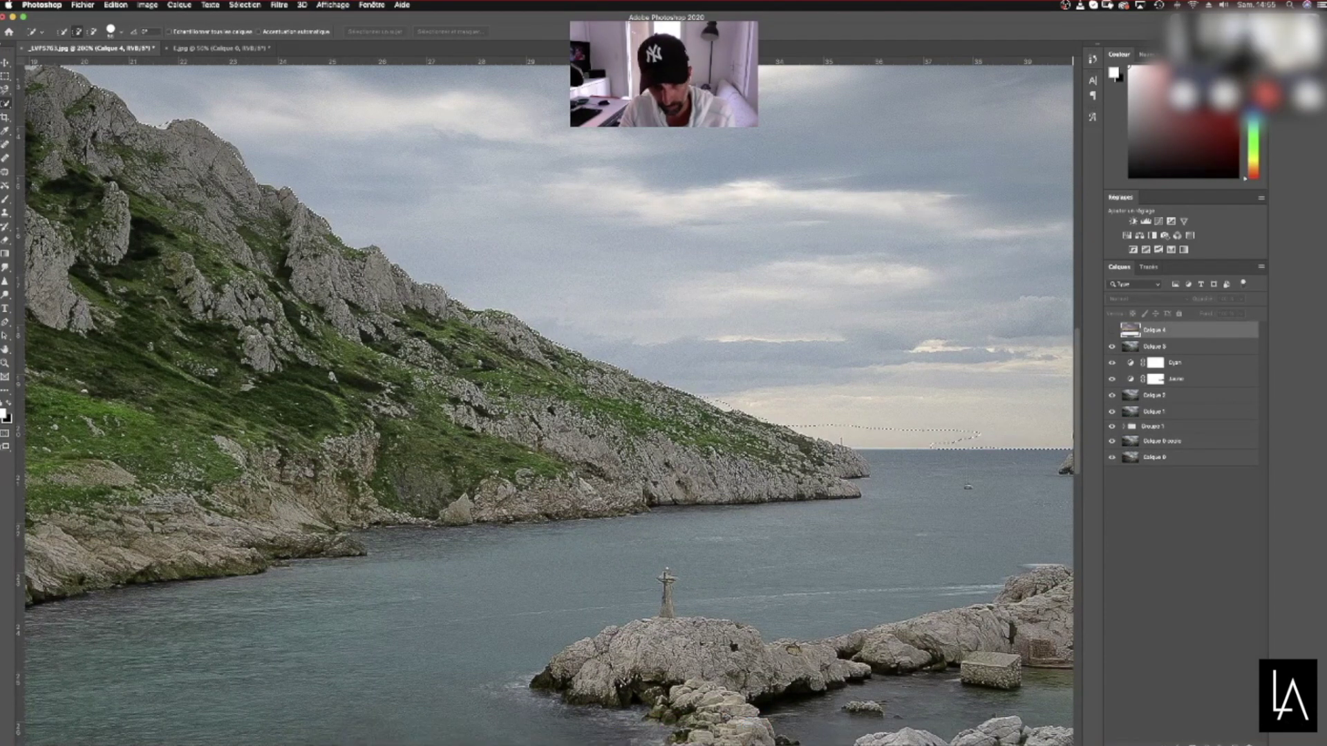
scroll(550, 405, "left", 3)
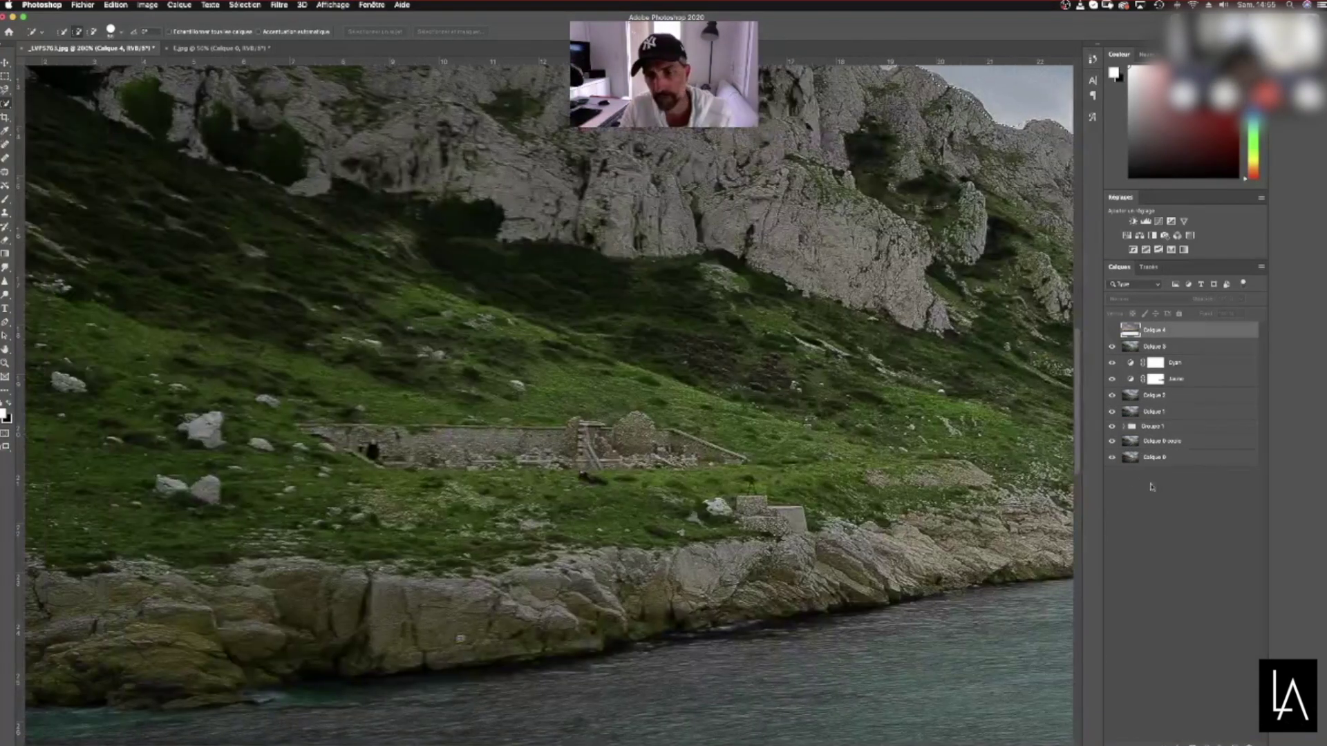
scroll(1075, 434, "up", 6)
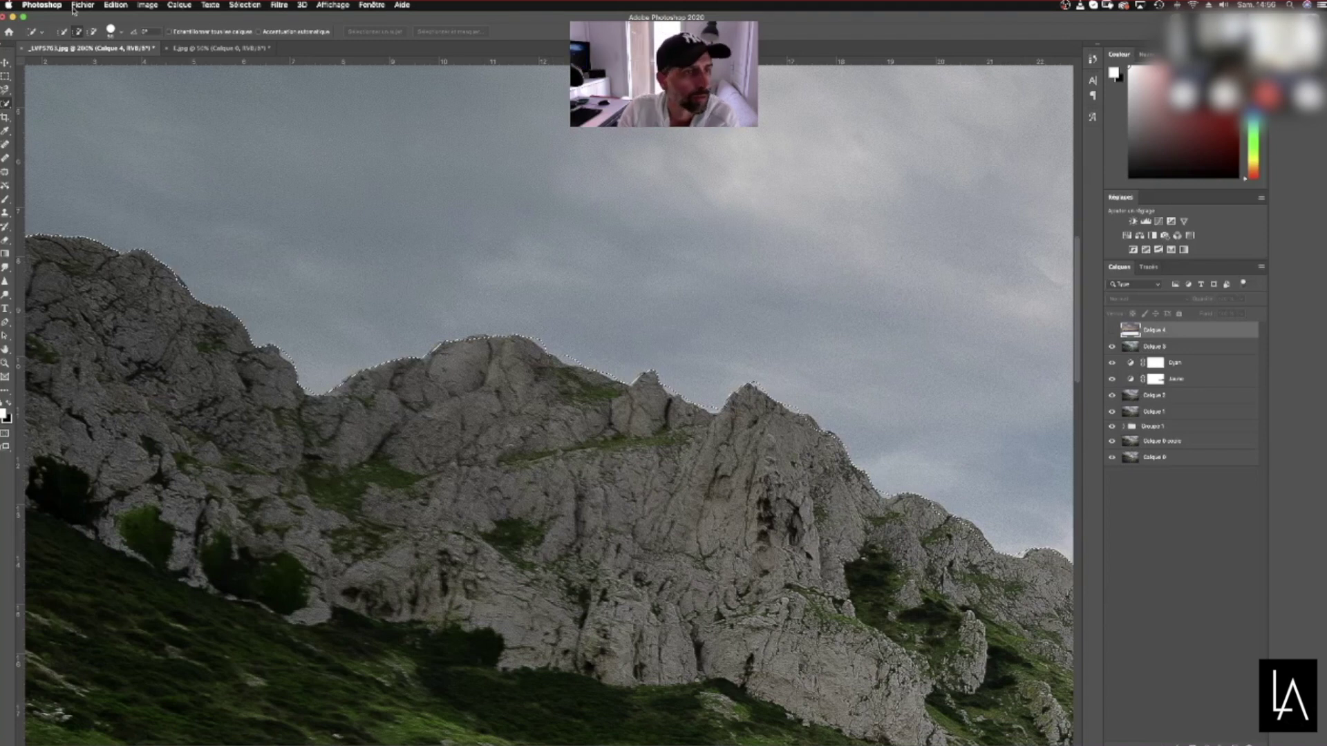
left_click(121, 31)
left_click_drag(84, 61, 72, 62)
key("Return")
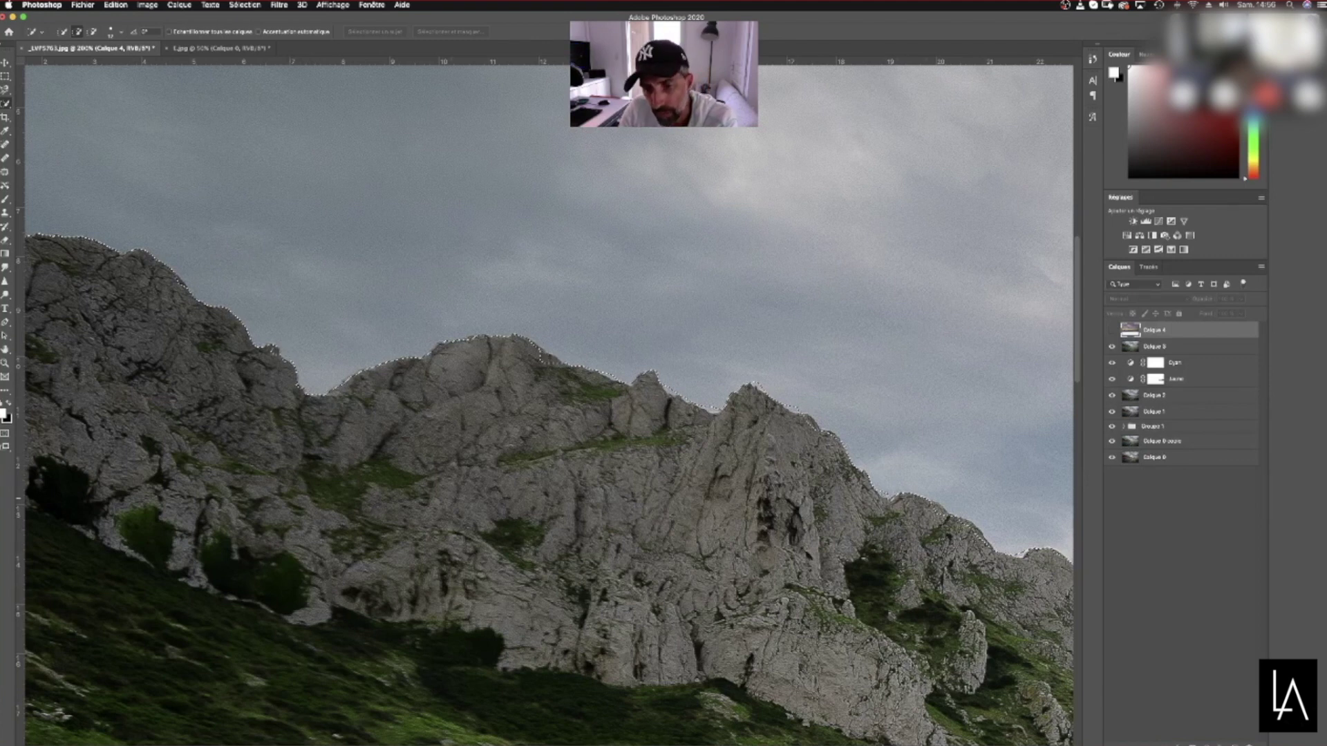
key("super+0")
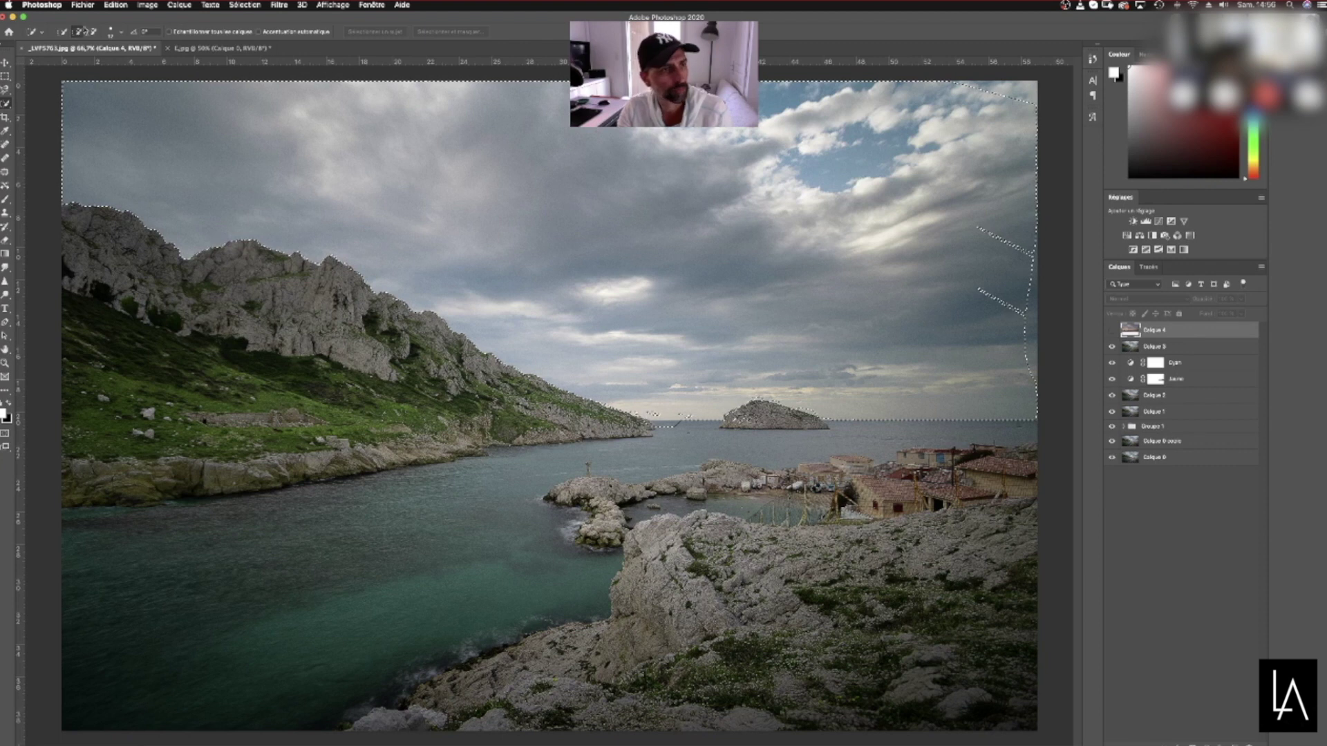
Enlarge the Quick Selection brush and set it to add to the sky selection
key("alt")
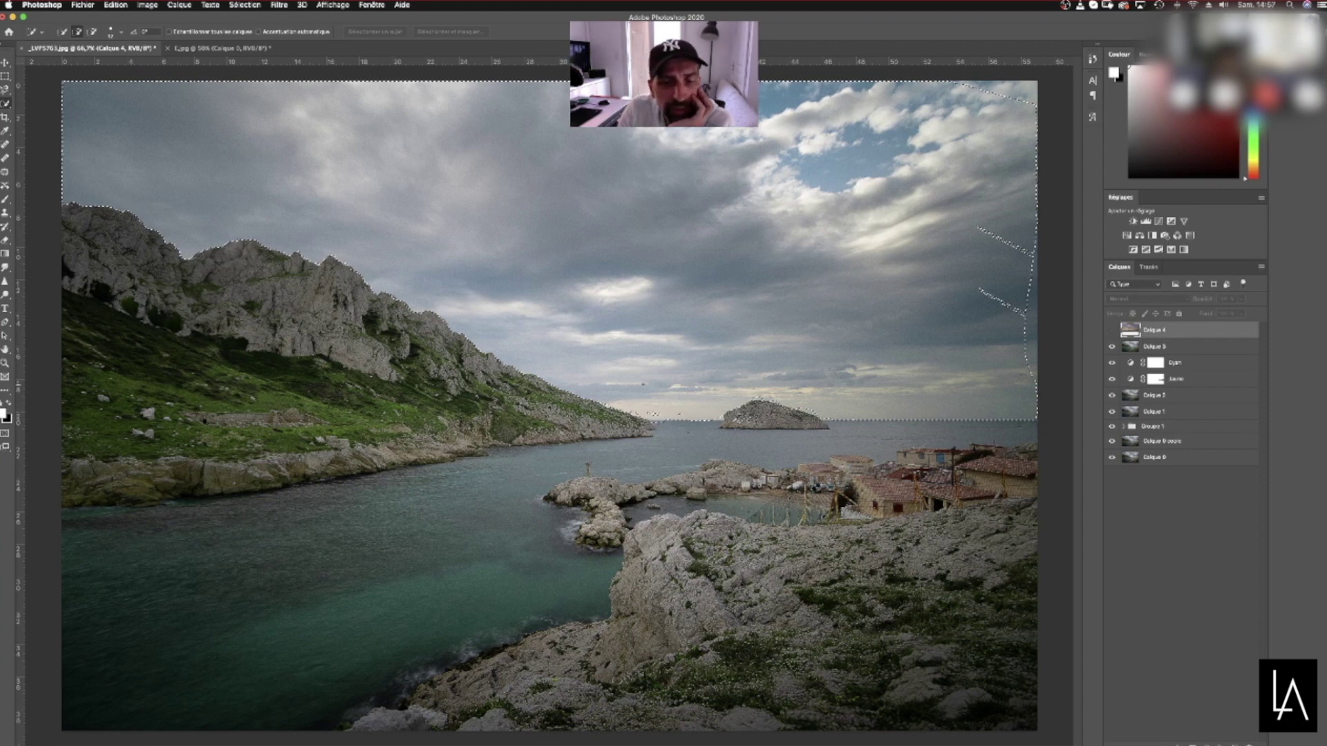
left_click(92, 32)
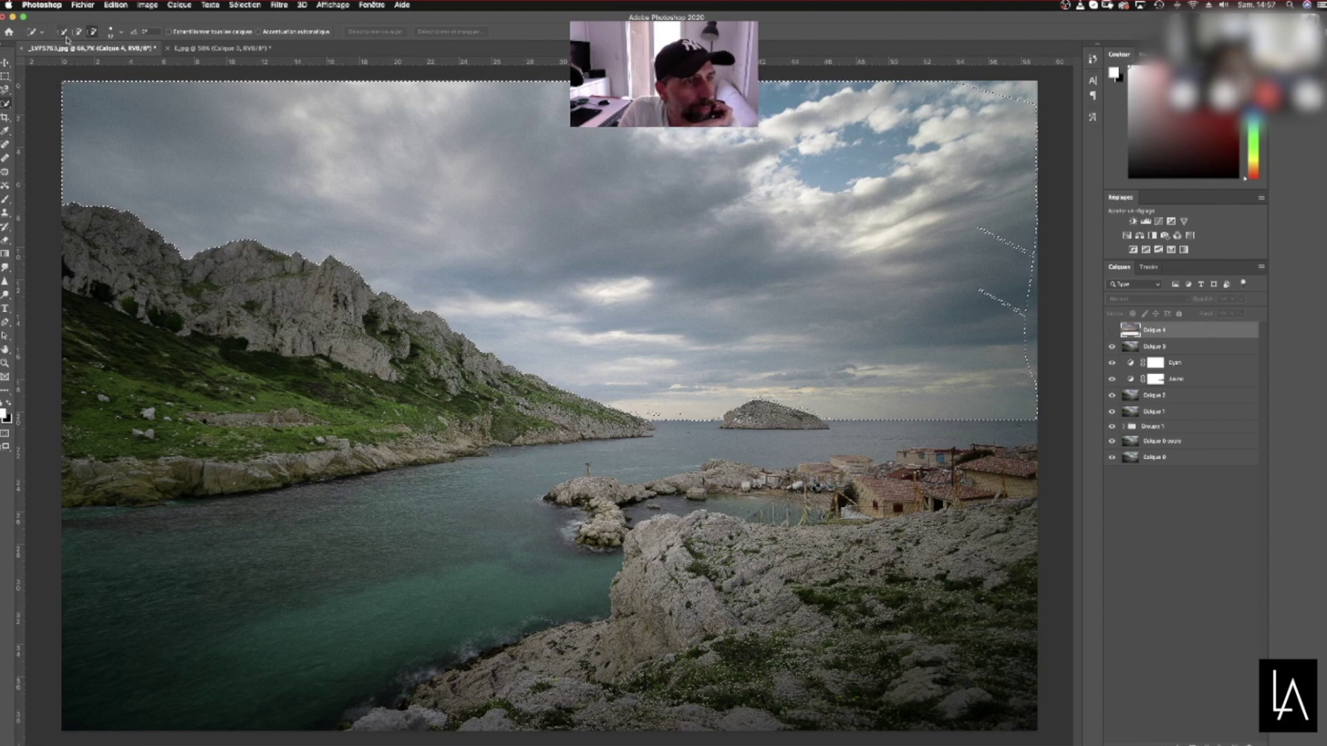
left_click(121, 31)
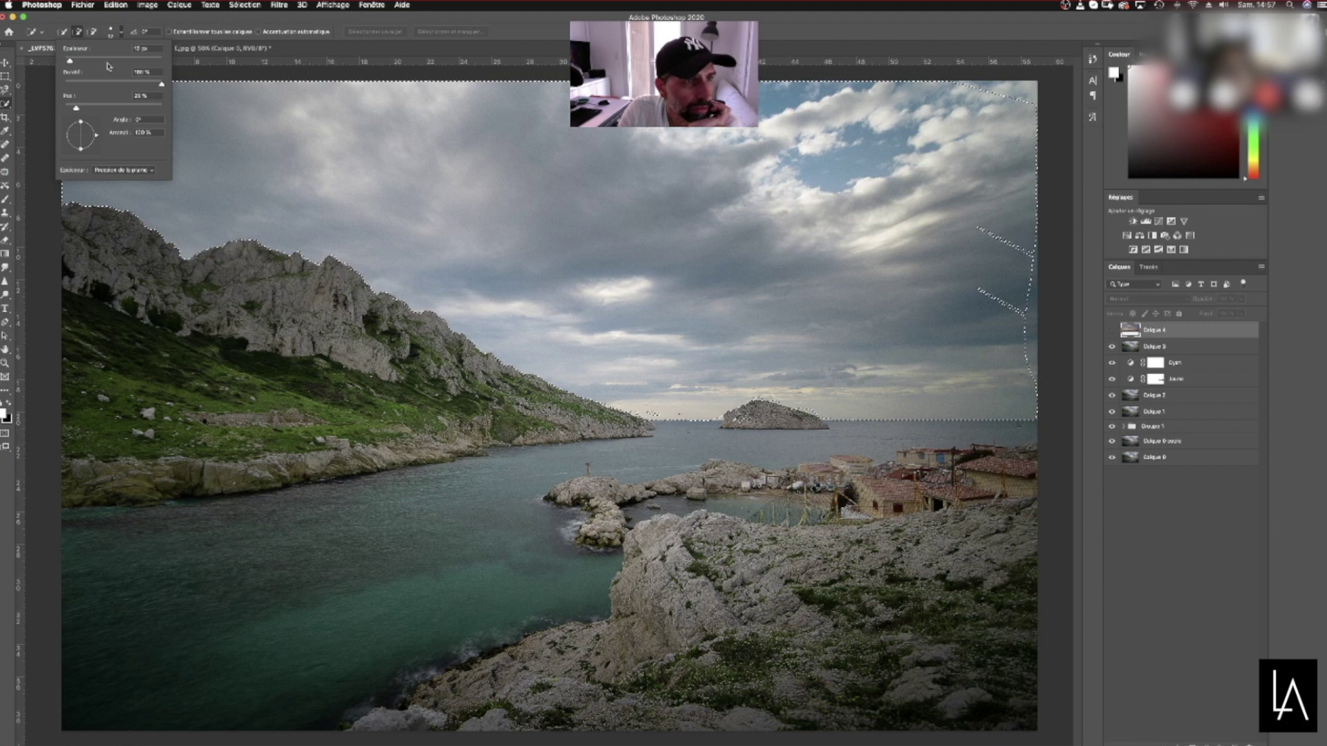
left_click_drag(94, 59, 109, 61)
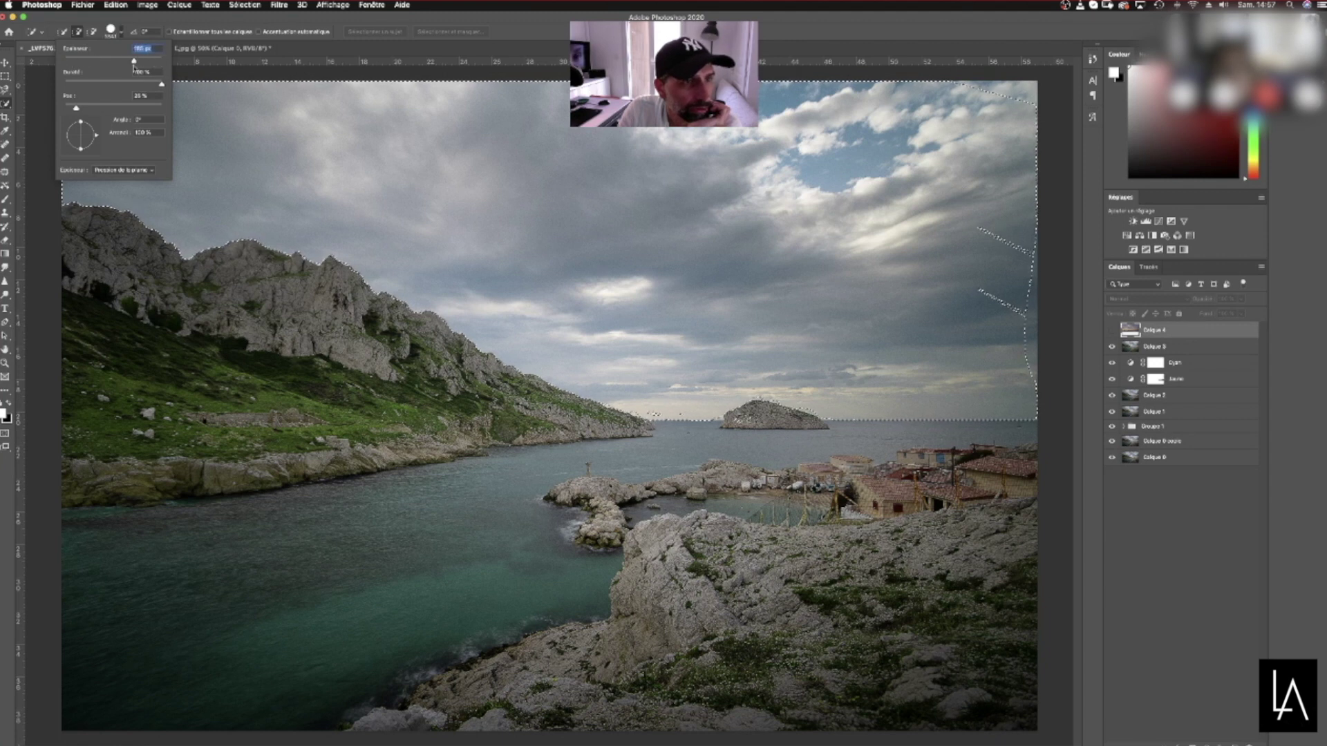
key("Return")
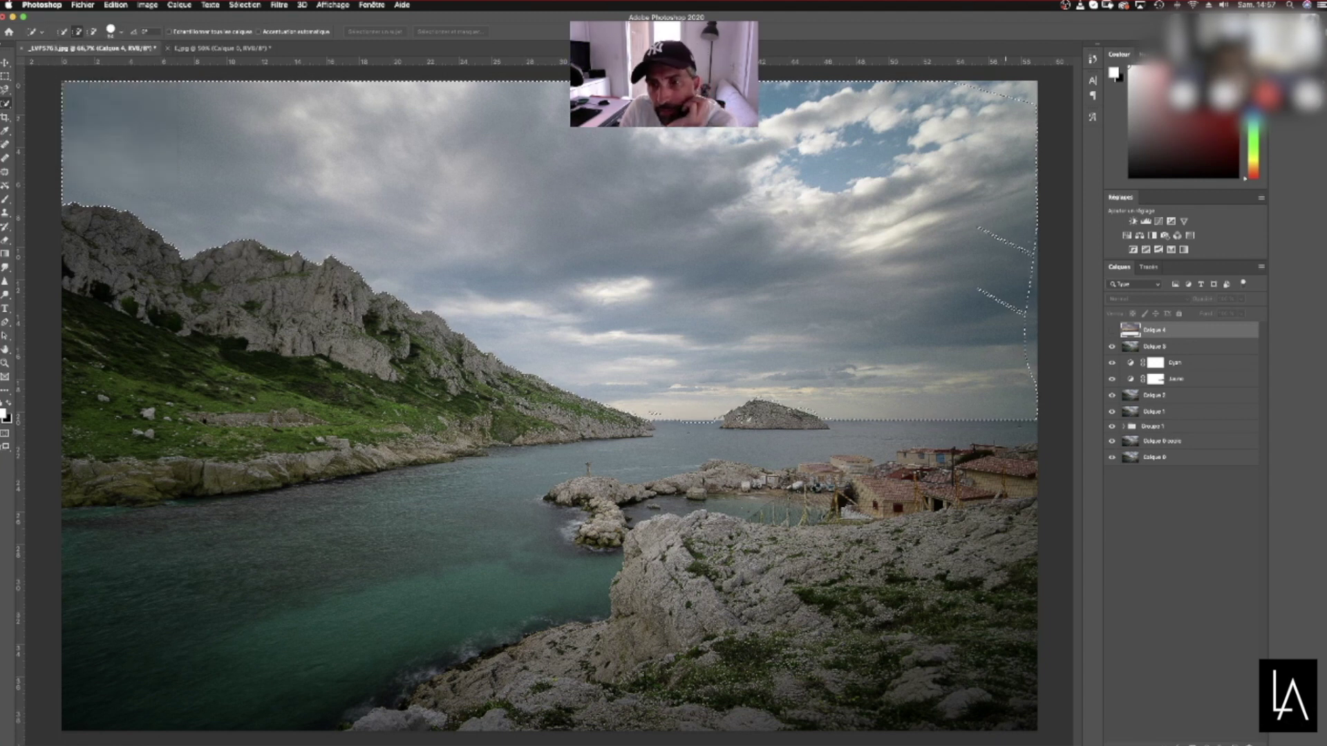
left_click_drag(1041, 291, 1035, 352)
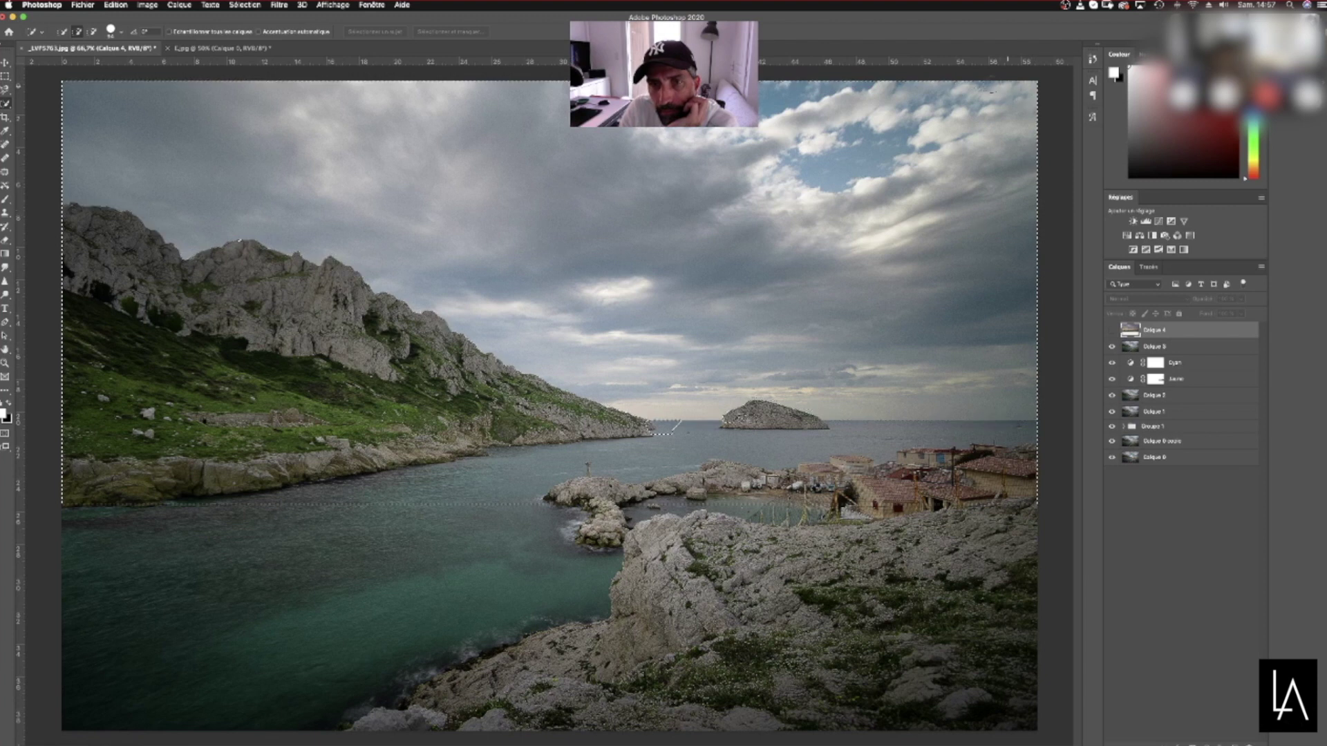
left_click(116, 5)
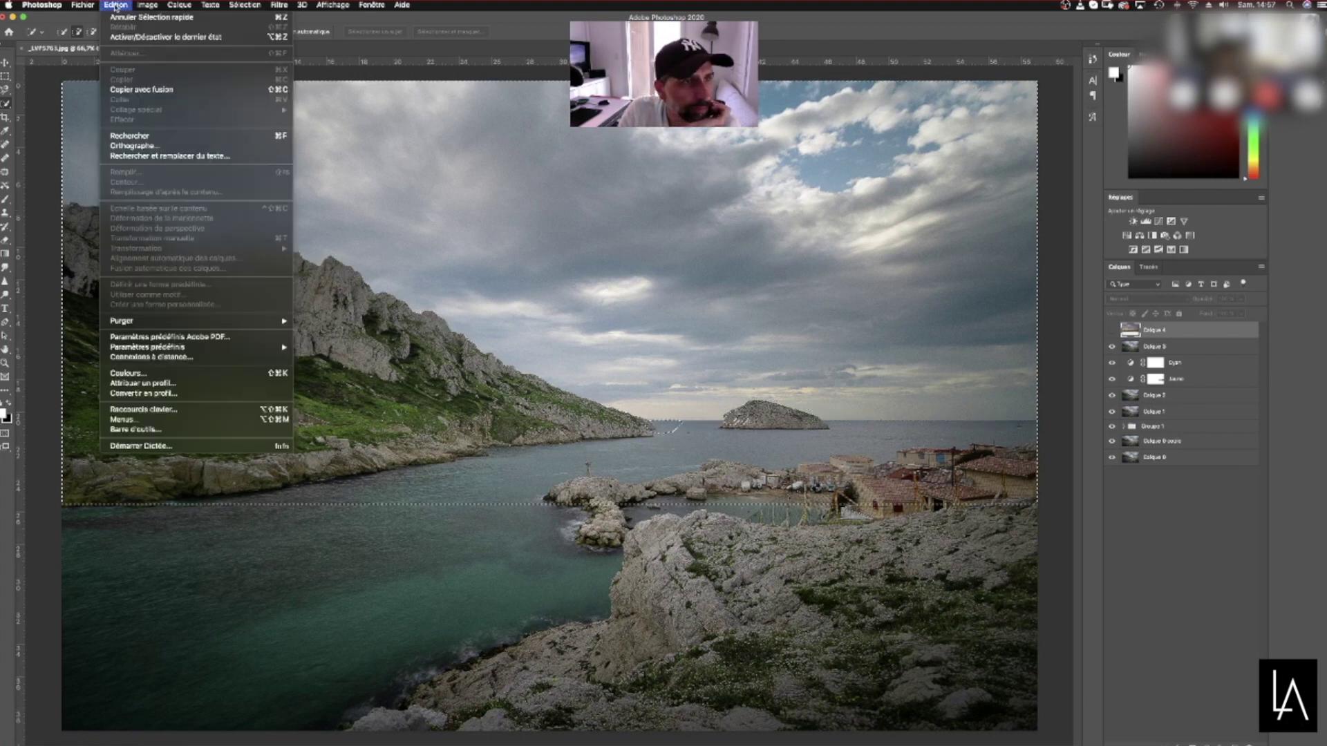
left_click(124, 20)
Add the missed notches at the sky's right edge to the selection, undoing the stroke that spills over the sea
left_click_drag(1010, 298, 1041, 333)
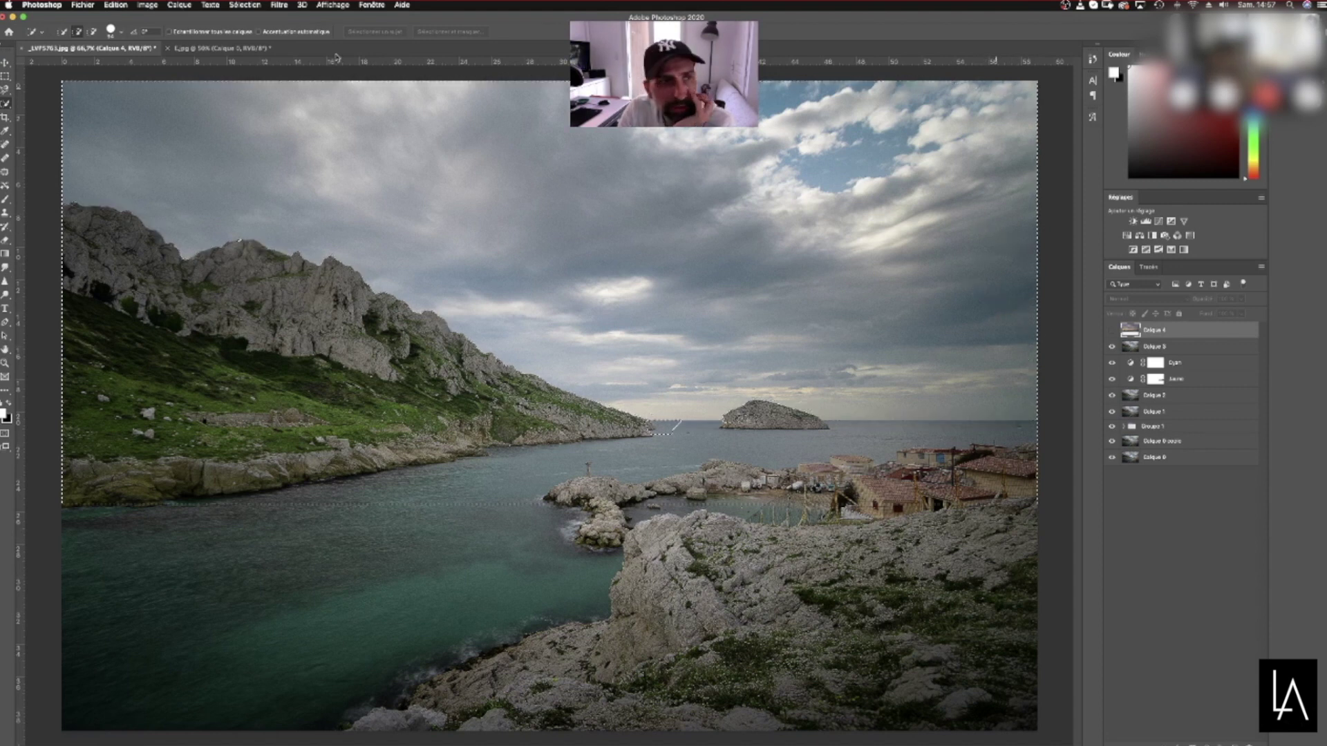
left_click(116, 6)
left_click(116, 18)
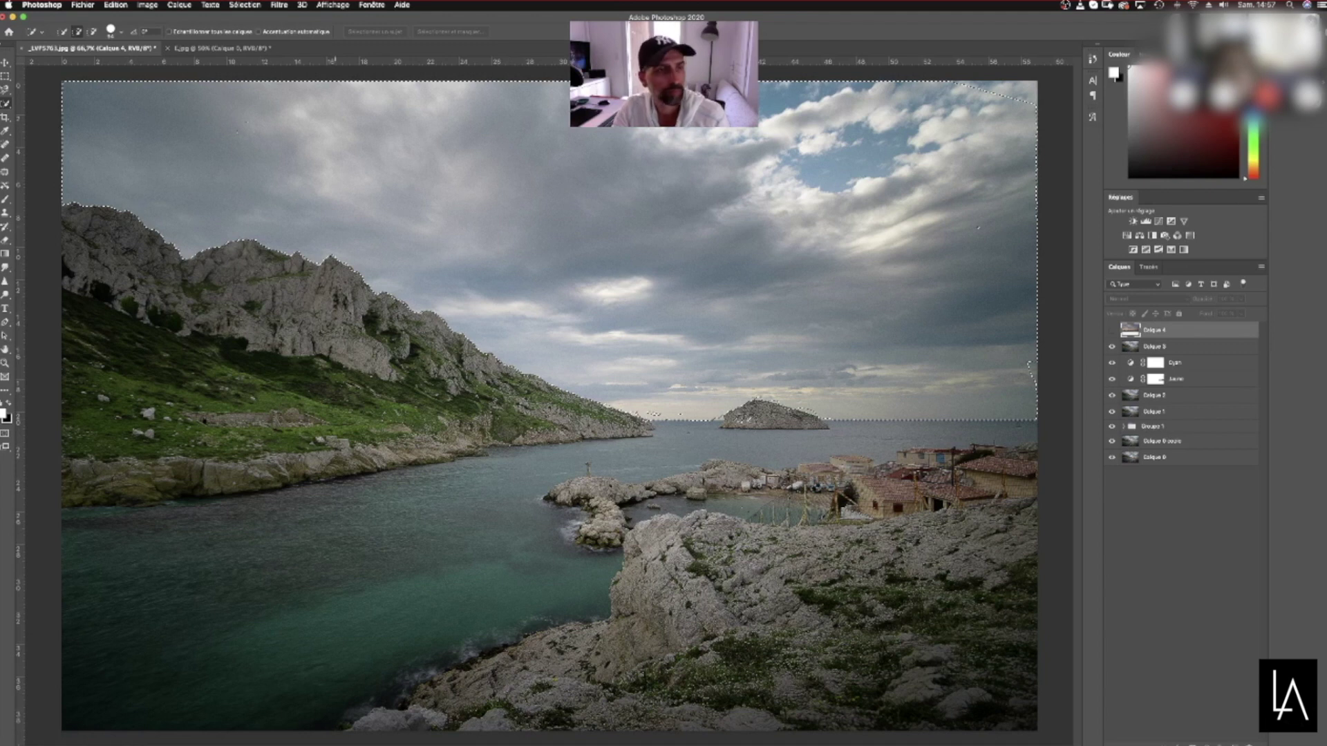
Add an inverted layer mask to Calque 3 that hides the selected sky
key("alt")
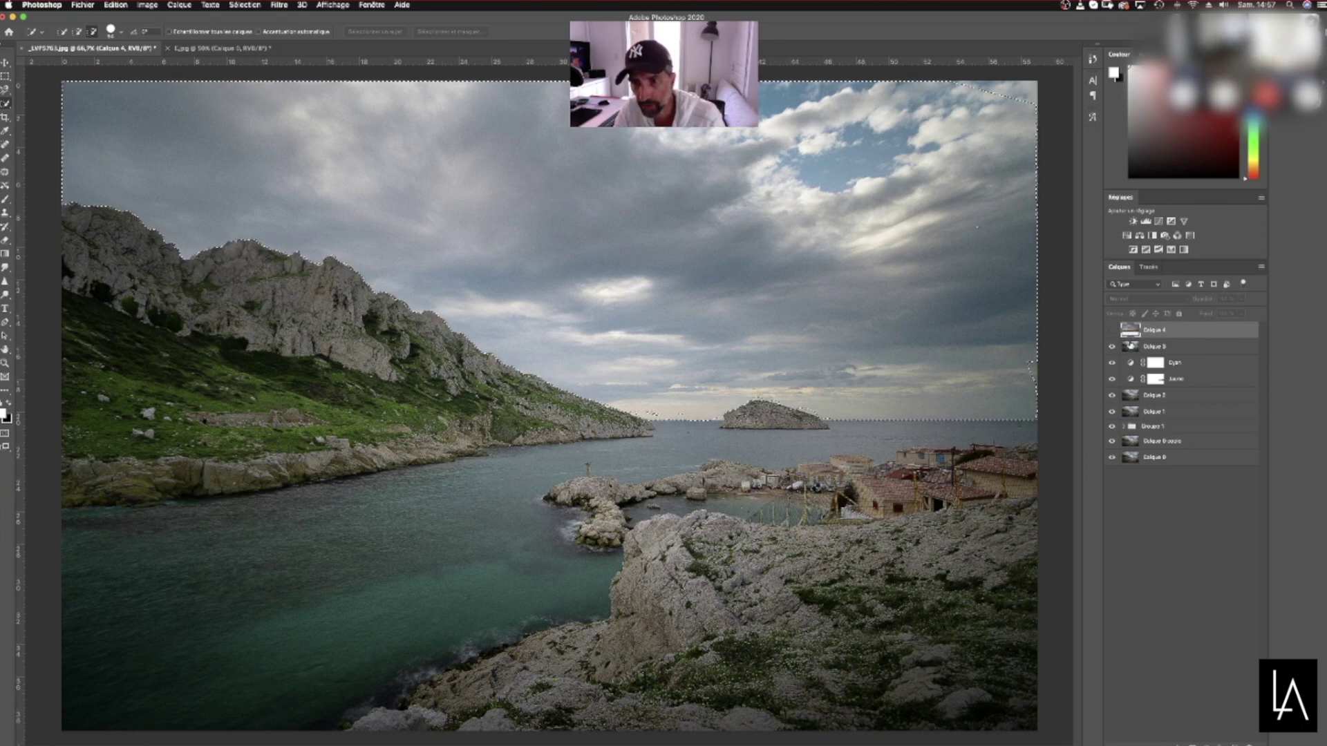
left_click(1130, 347)
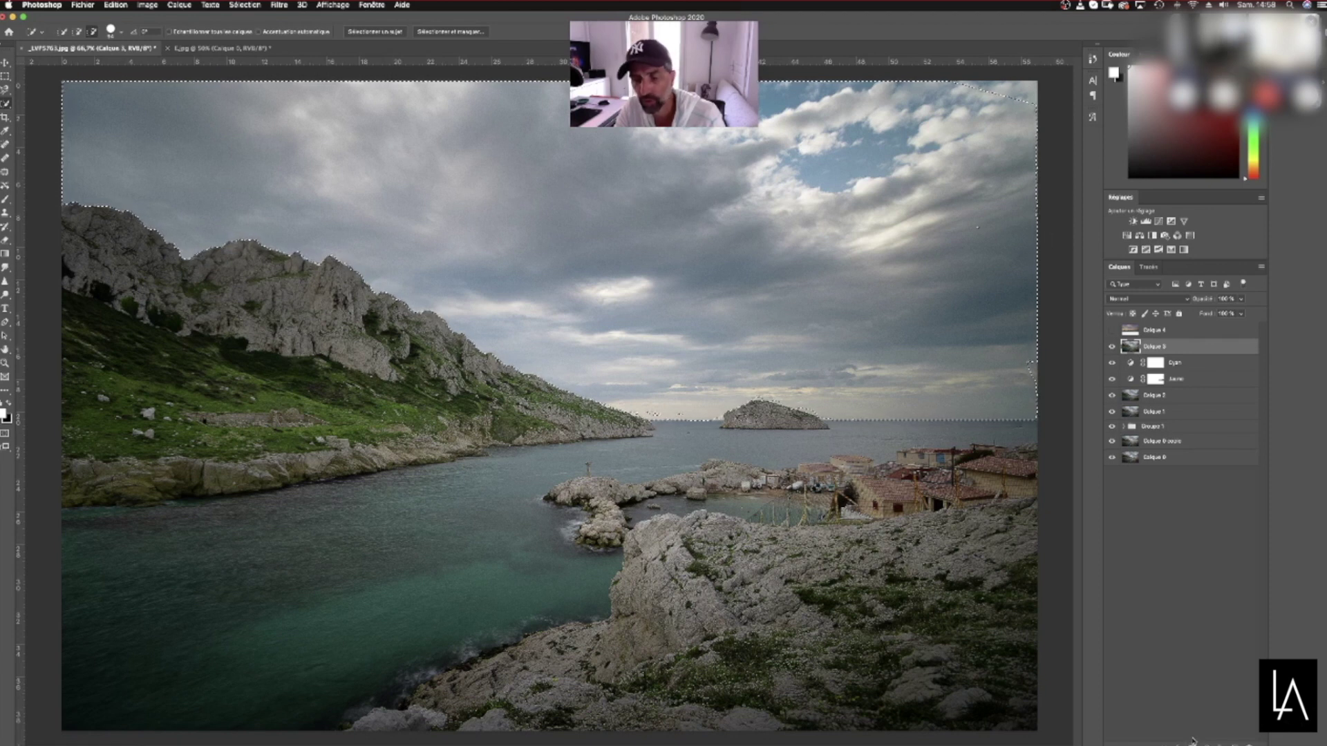
left_click(1192, 745)
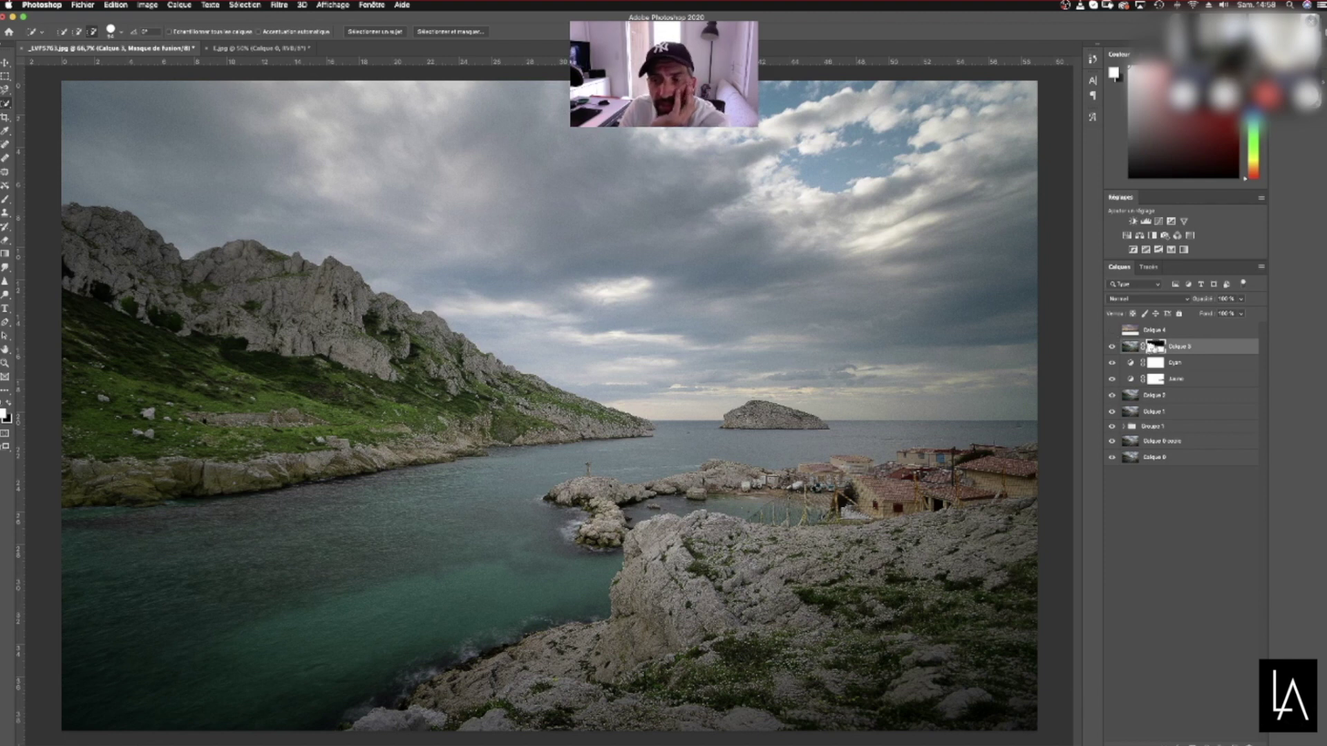
Show the sunset sky layer Calque 4 and move it beneath the masked layer Calque 3
left_click(1112, 330)
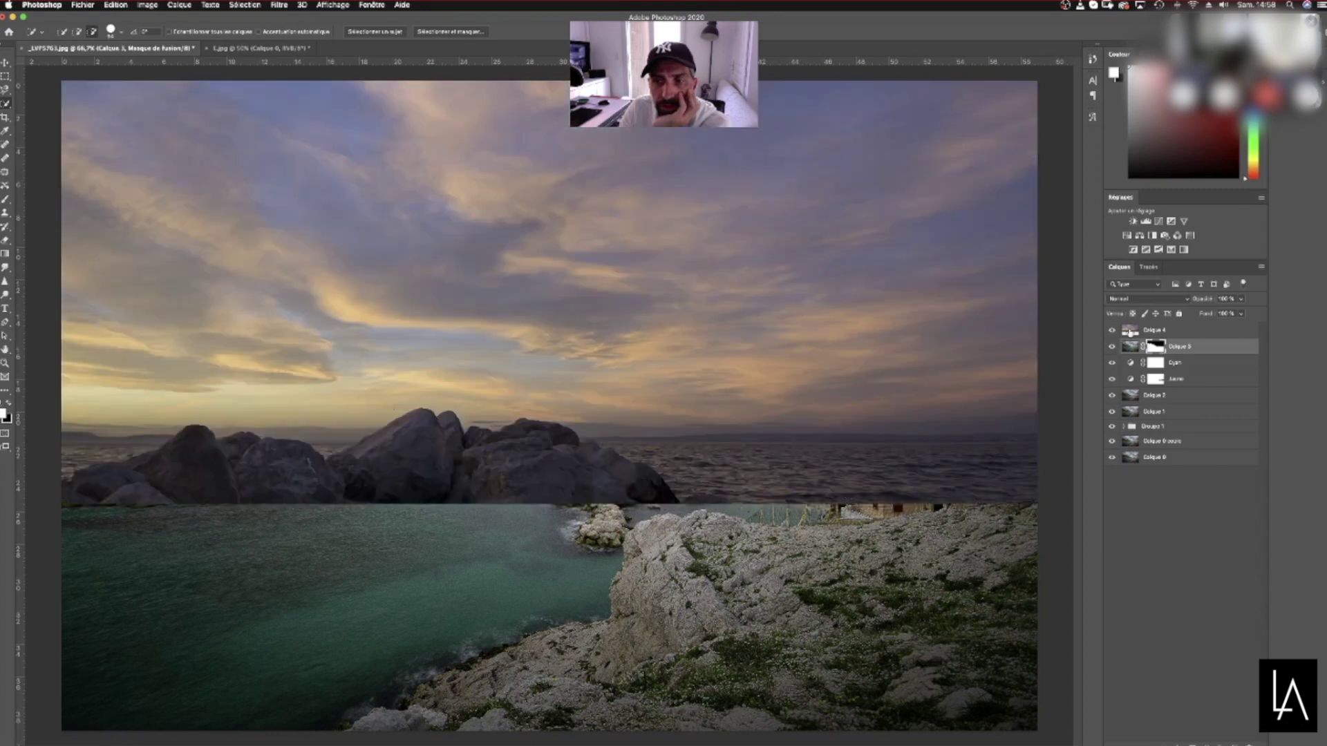
left_click(1129, 331)
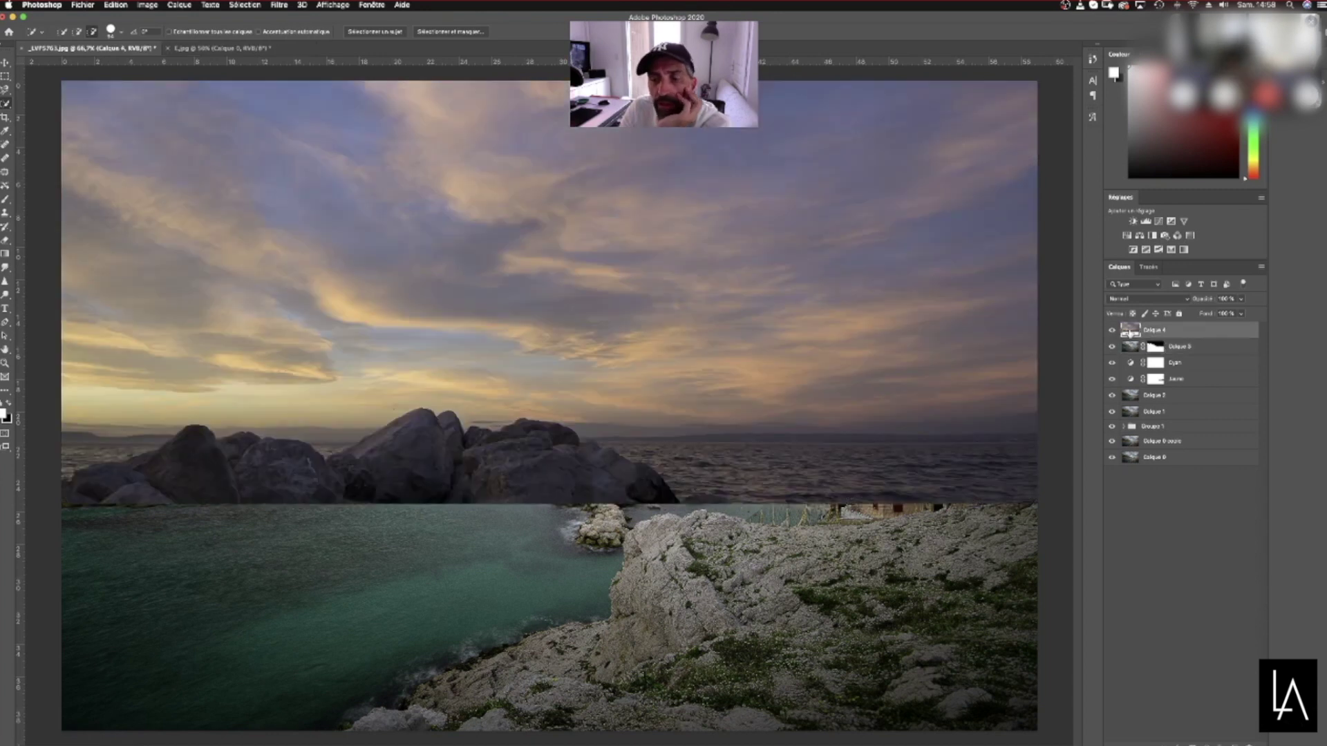
left_click_drag(1129, 331, 1128, 354)
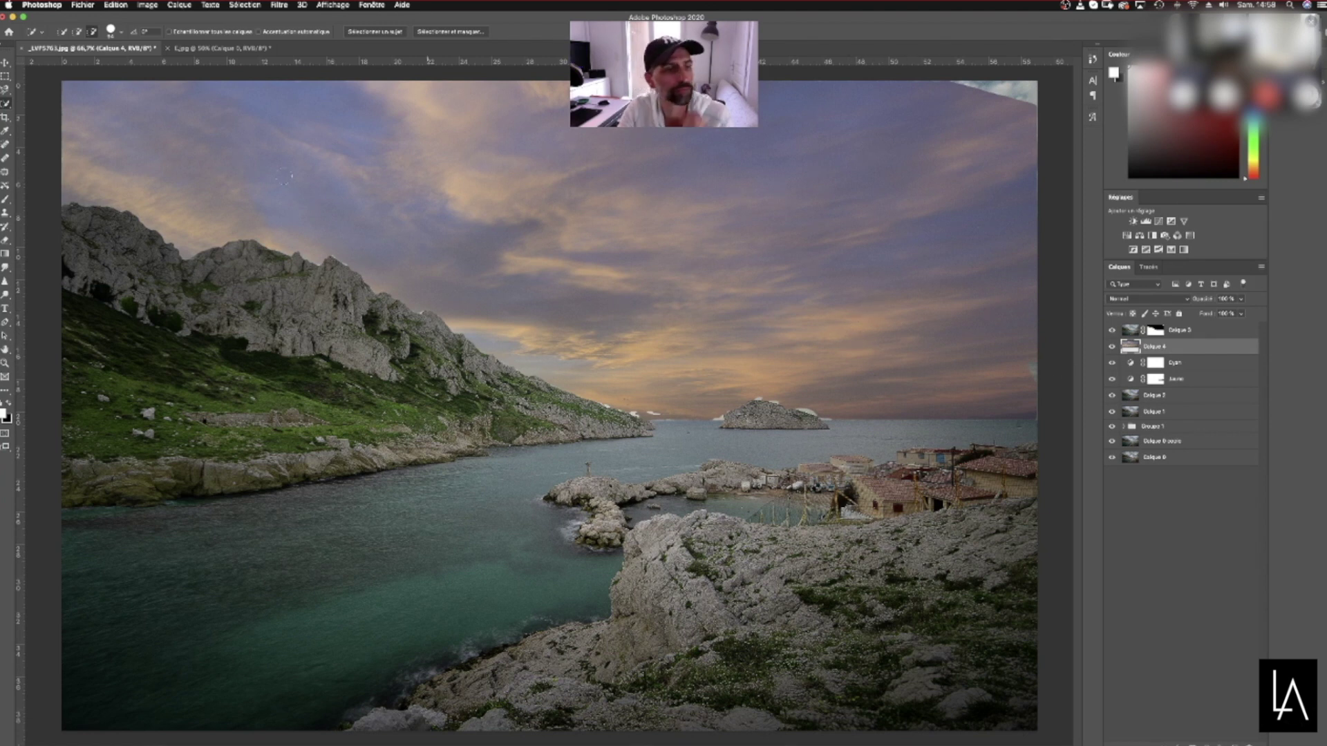
Set up a small brush and paint in white on Calque 3's mask over the leftover clouds in the sky's upper-right corner
left_click(6, 199)
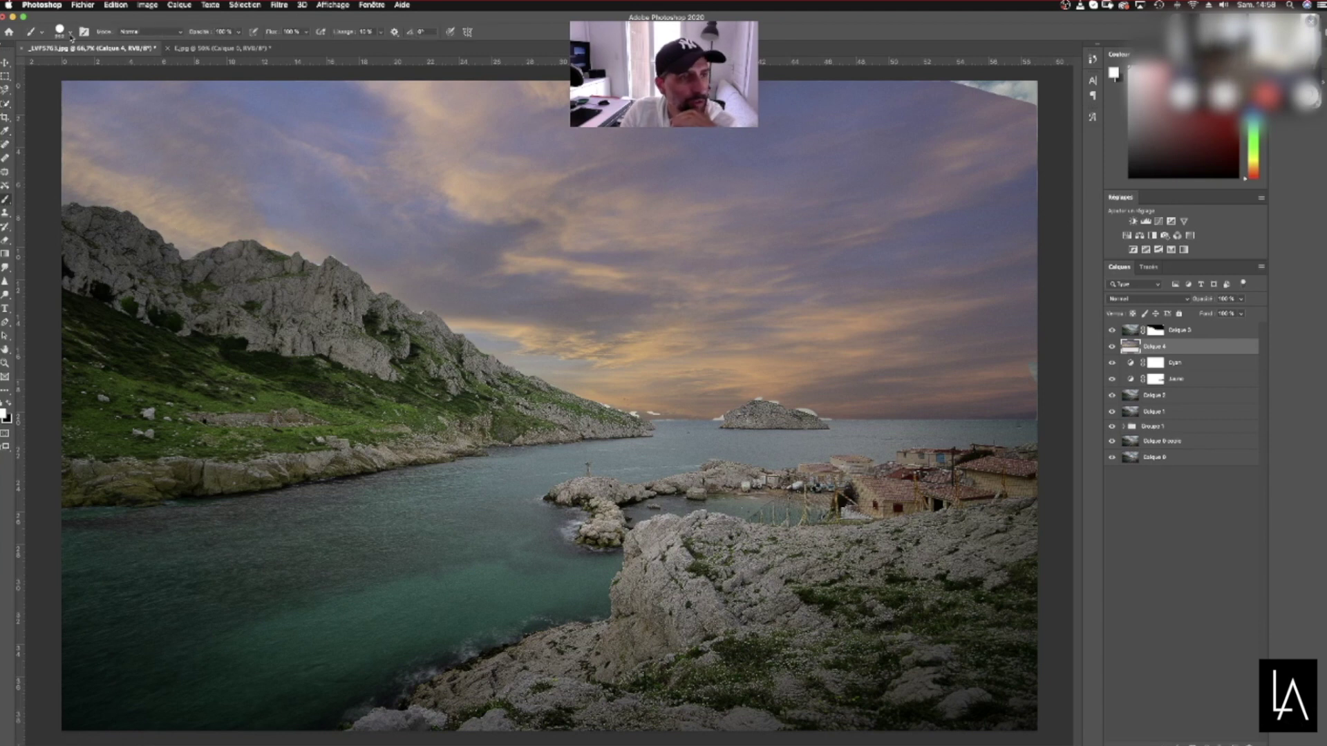
left_click(69, 32)
left_click_drag(114, 66, 69, 69)
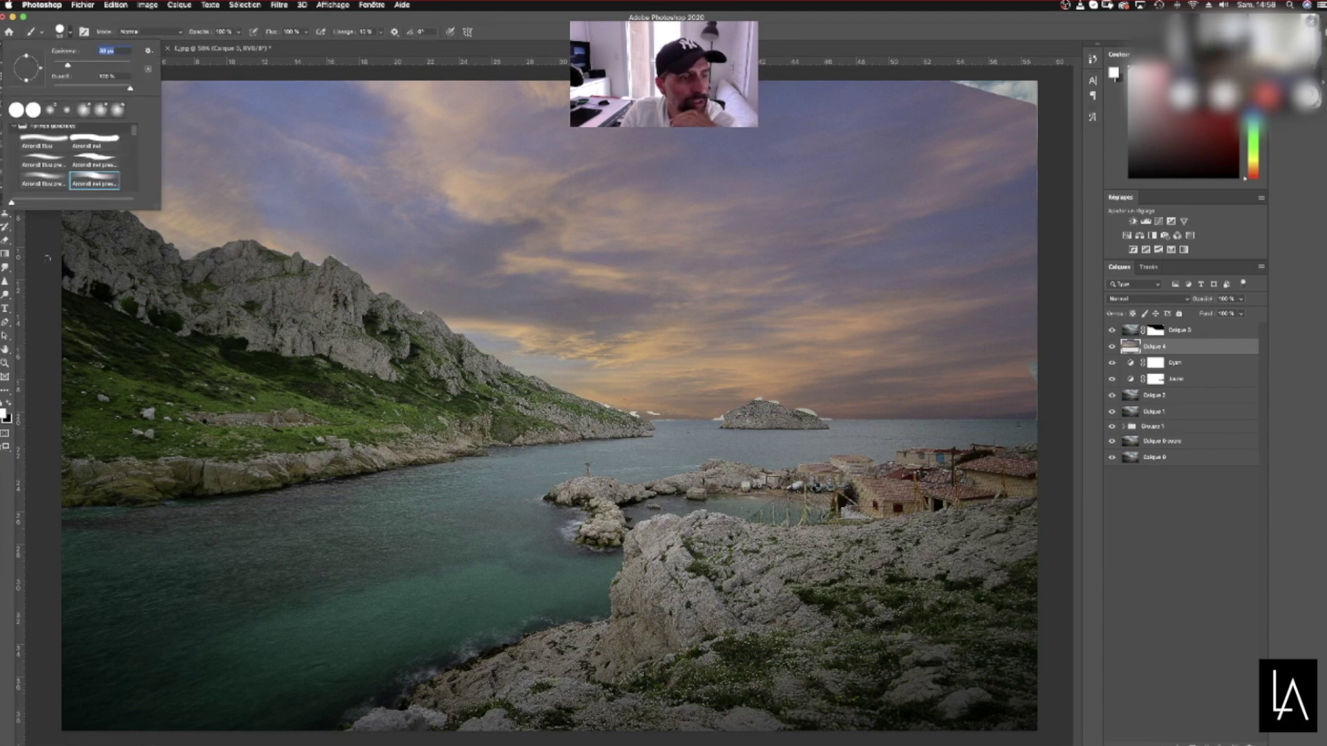
key("Return")
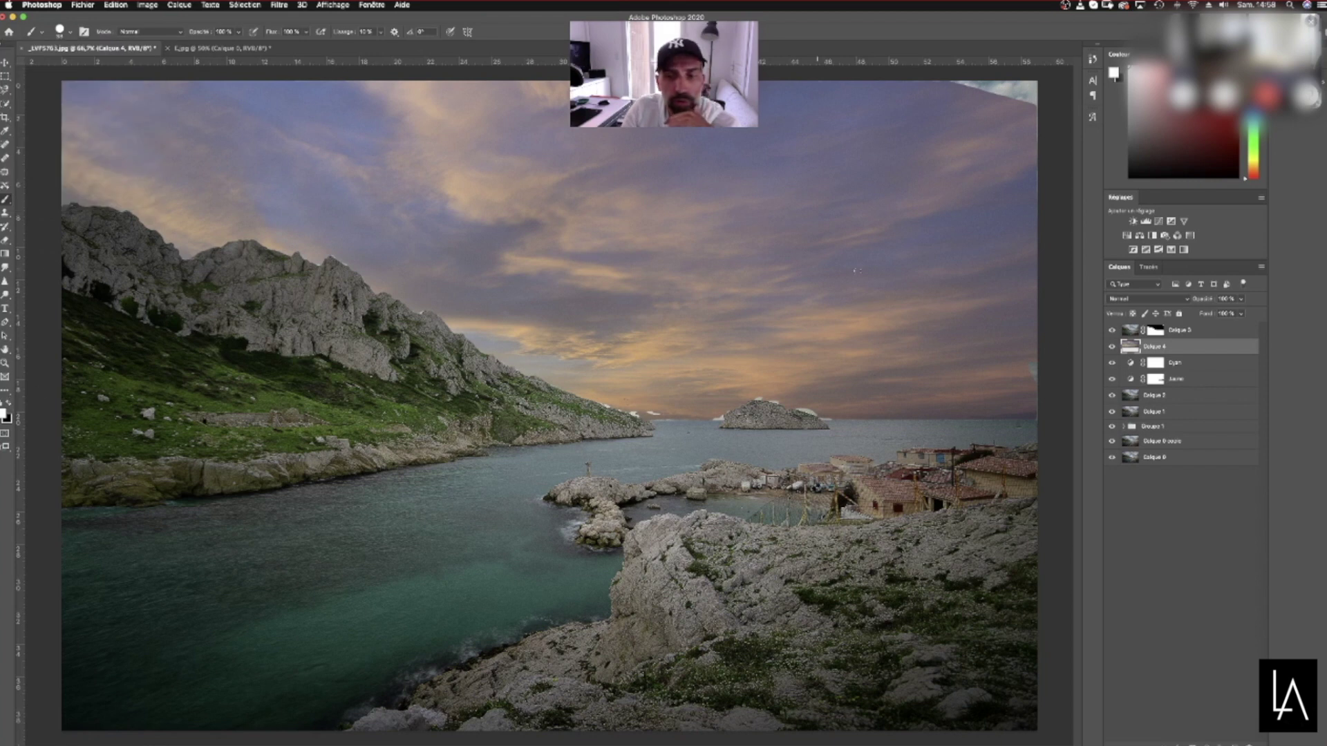
key("alt+bracketright")
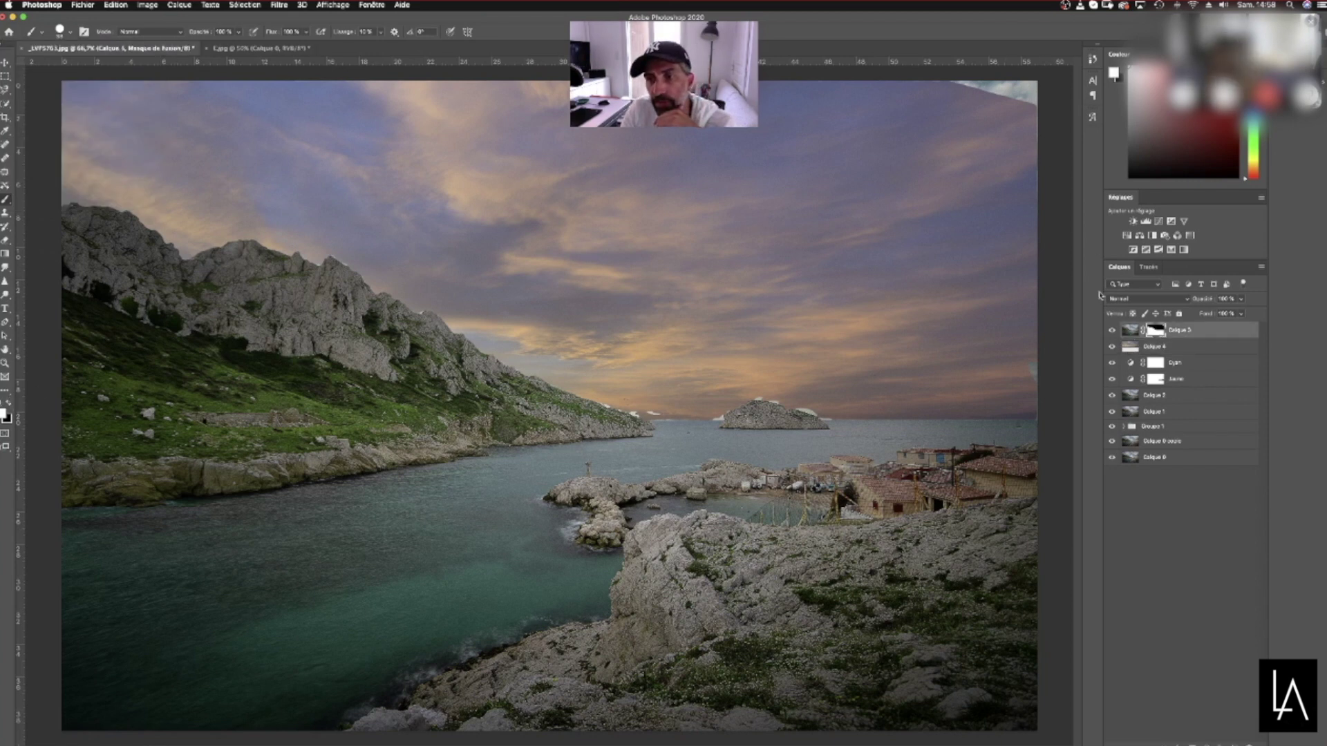
left_click_drag(985, 90, 944, 88)
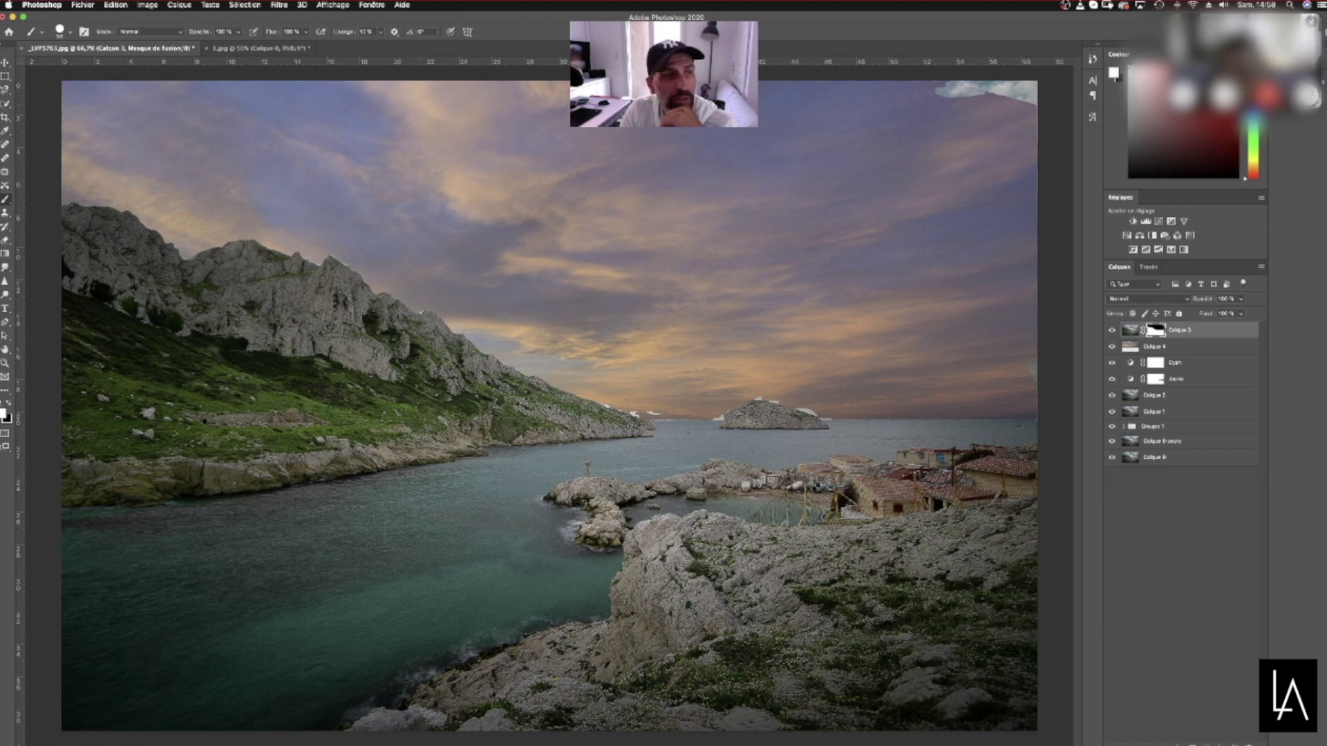
Make black the painting color and brush over the clouds in the upper-right corner on Calque 3's mask to hide them
left_click(72, 33)
left_click(71, 33)
key("g")
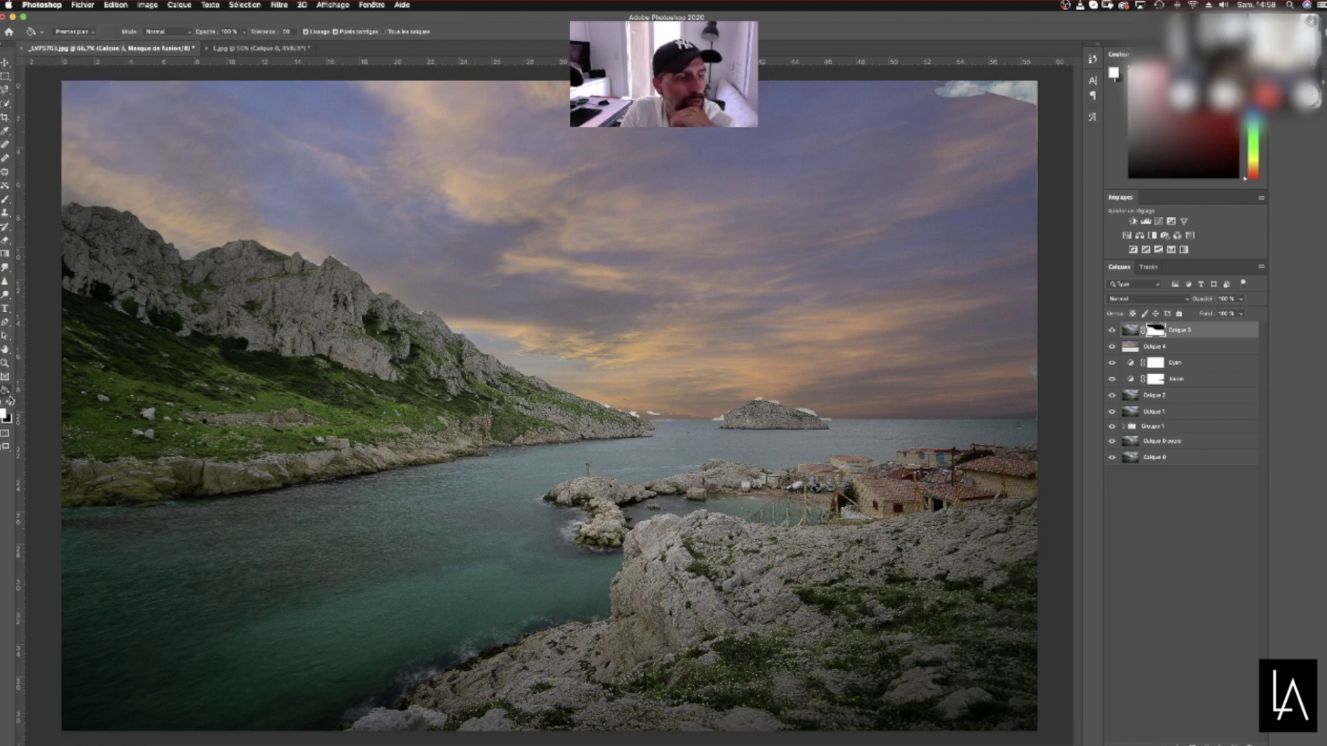
left_click(8, 404)
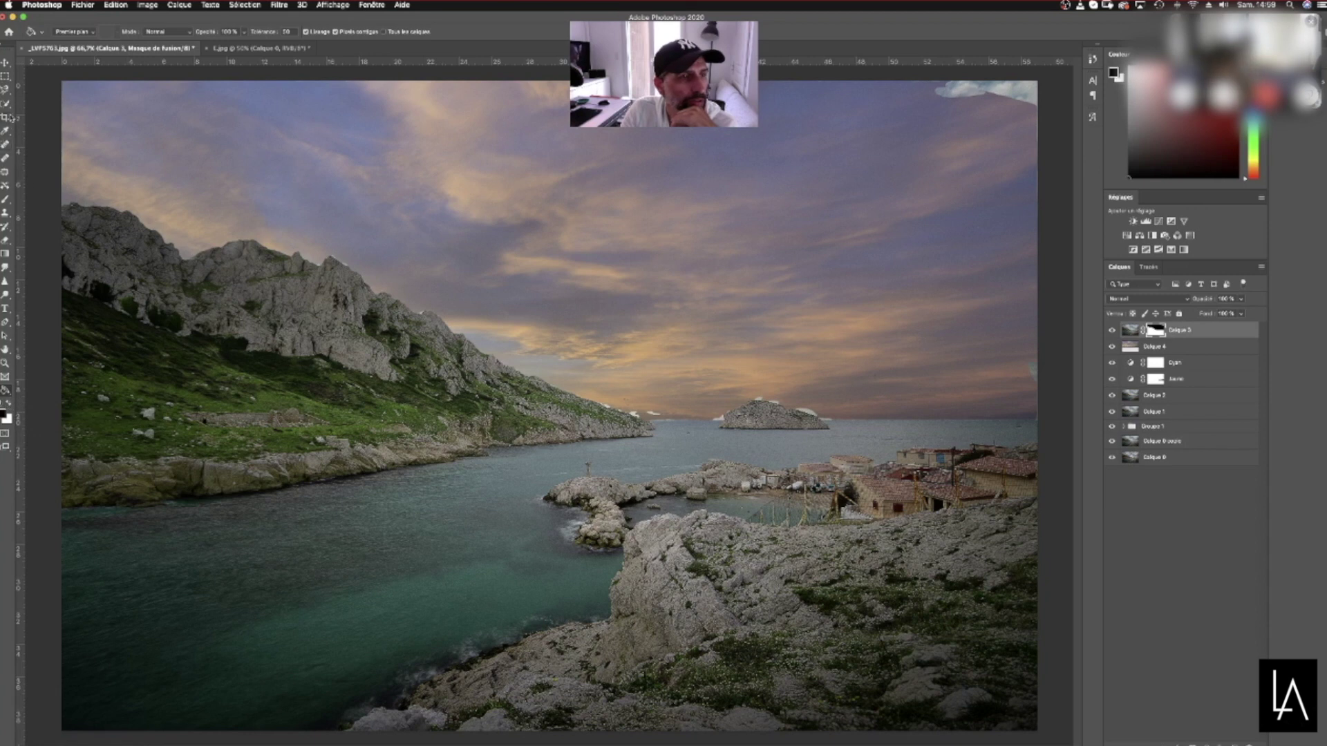
left_click(4, 199)
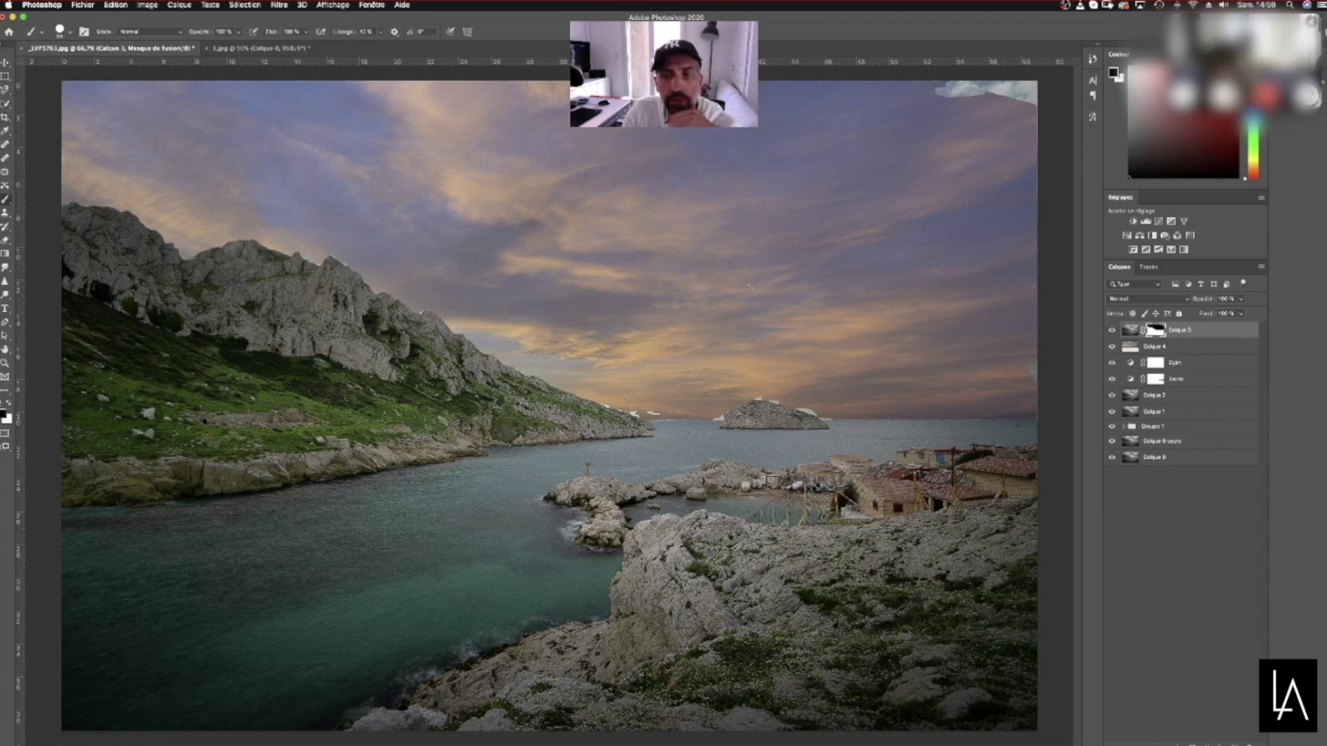
mouse_move(957, 95)
left_mouse_down()
mouse_move(992, 76)
mouse_move(981, 97)
mouse_move(1026, 94)
left_mouse_up()
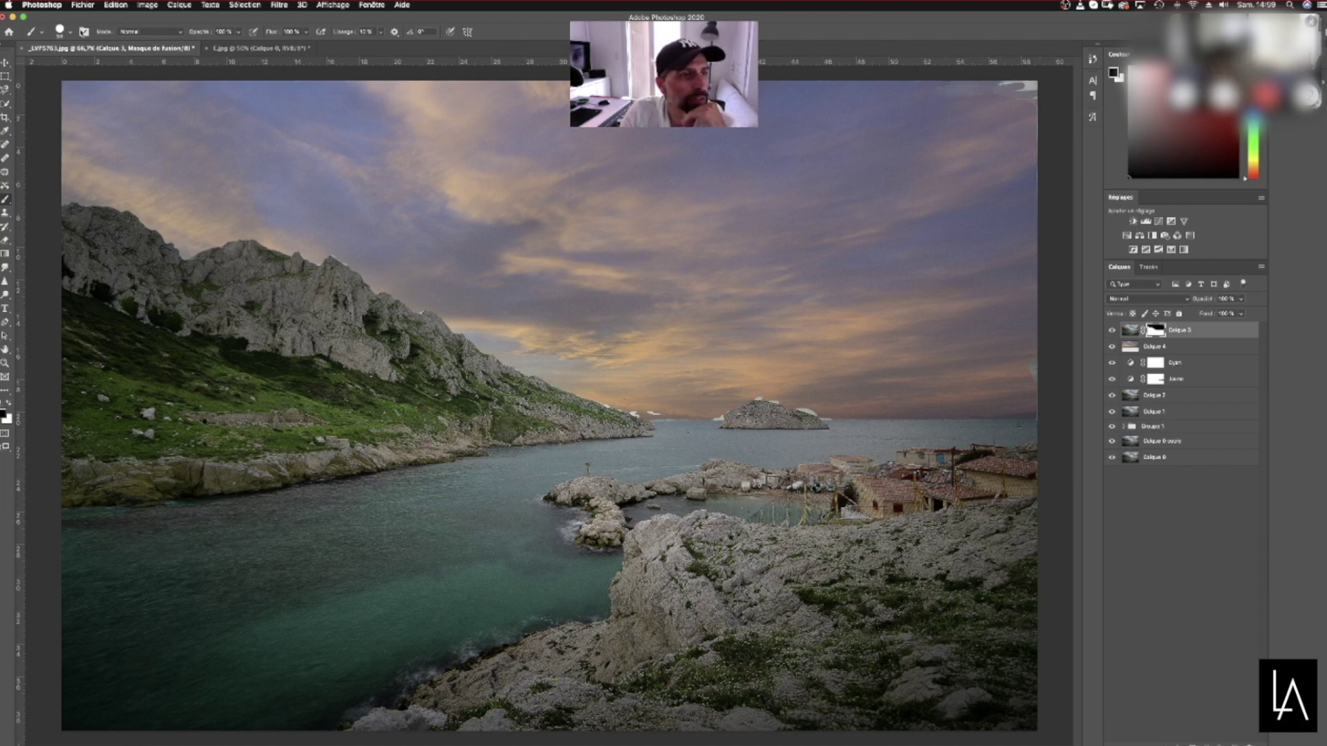
Choose the Arrondi net brush and mask out the remaining cloud traces at the sky's right edge and along the horizon
left_click(70, 32)
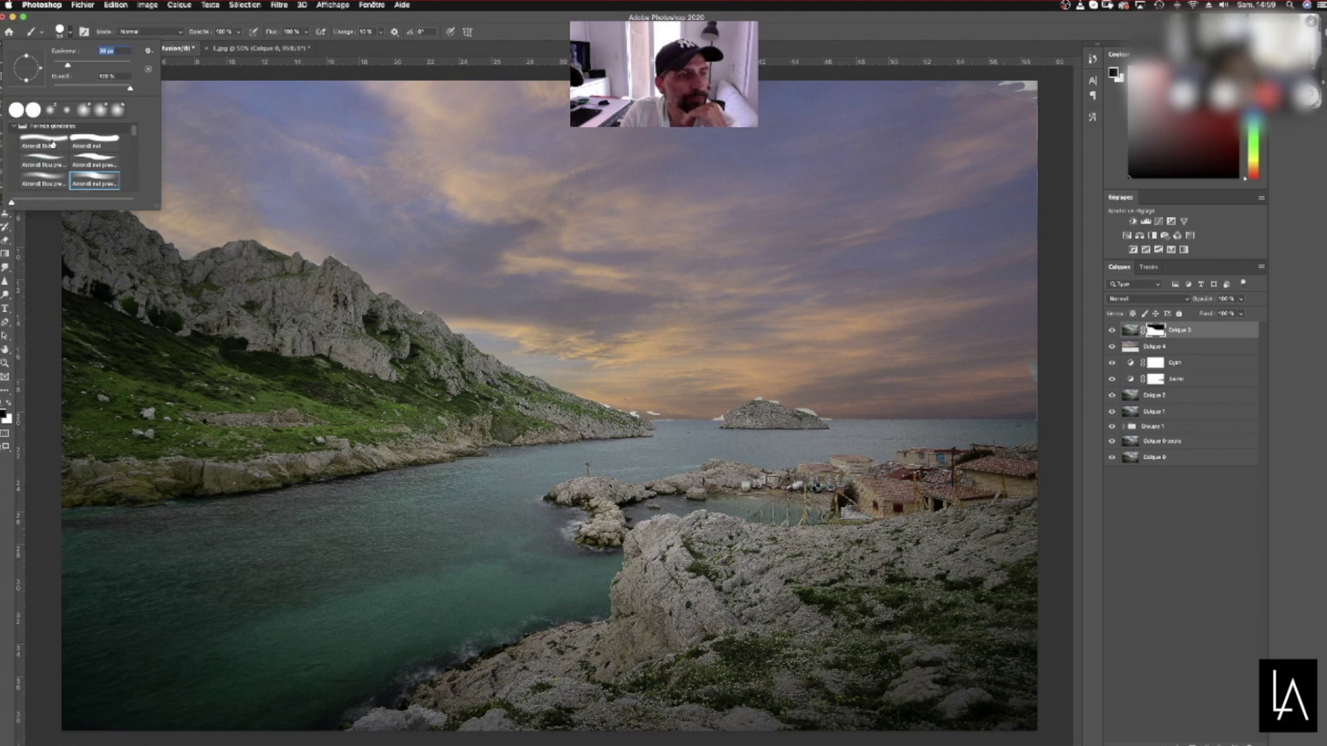
left_click(79, 139)
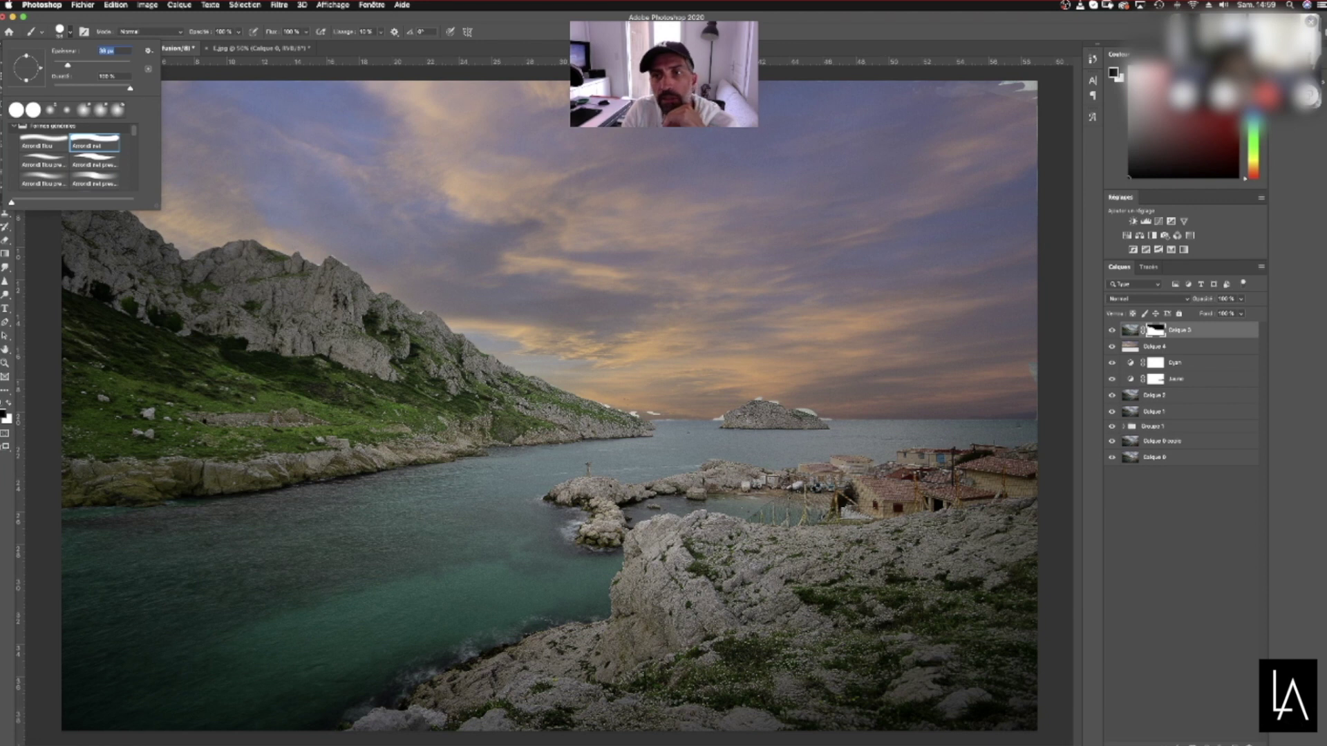
key("Return")
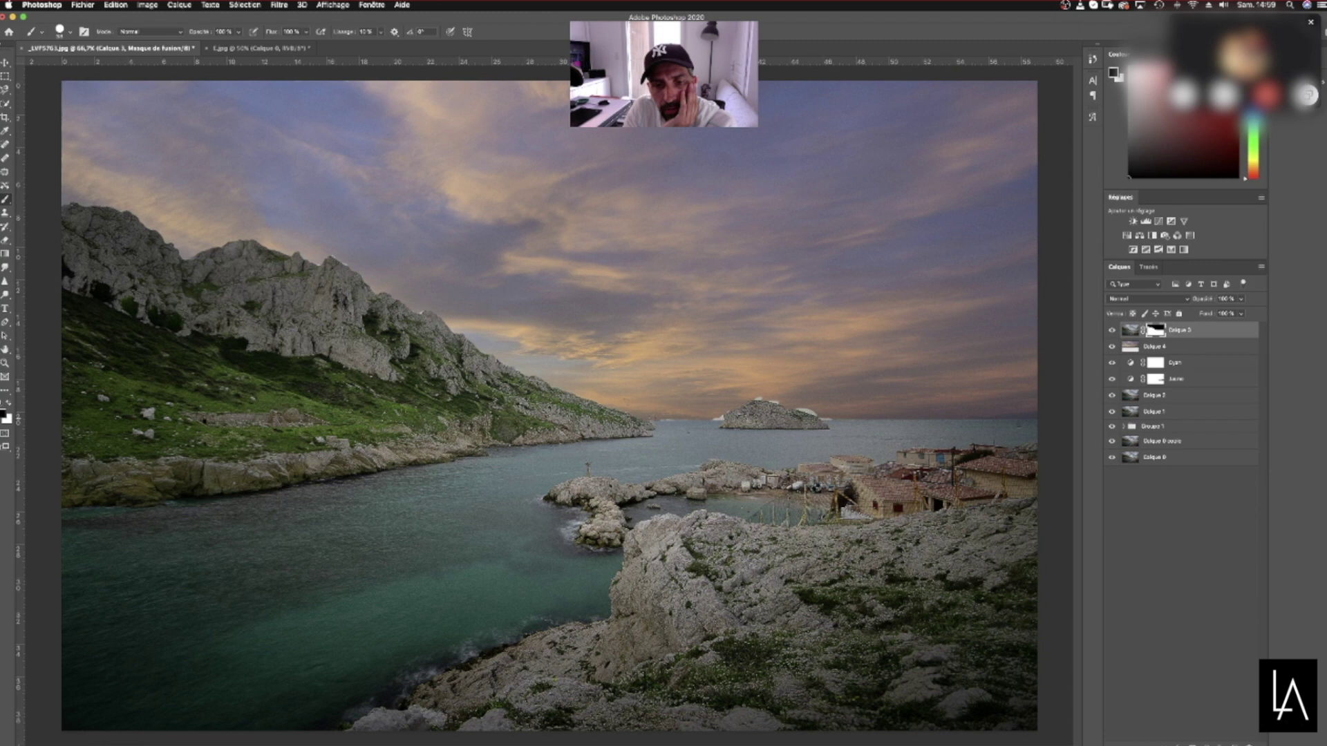
left_click(116, 5)
left_click(128, 17)
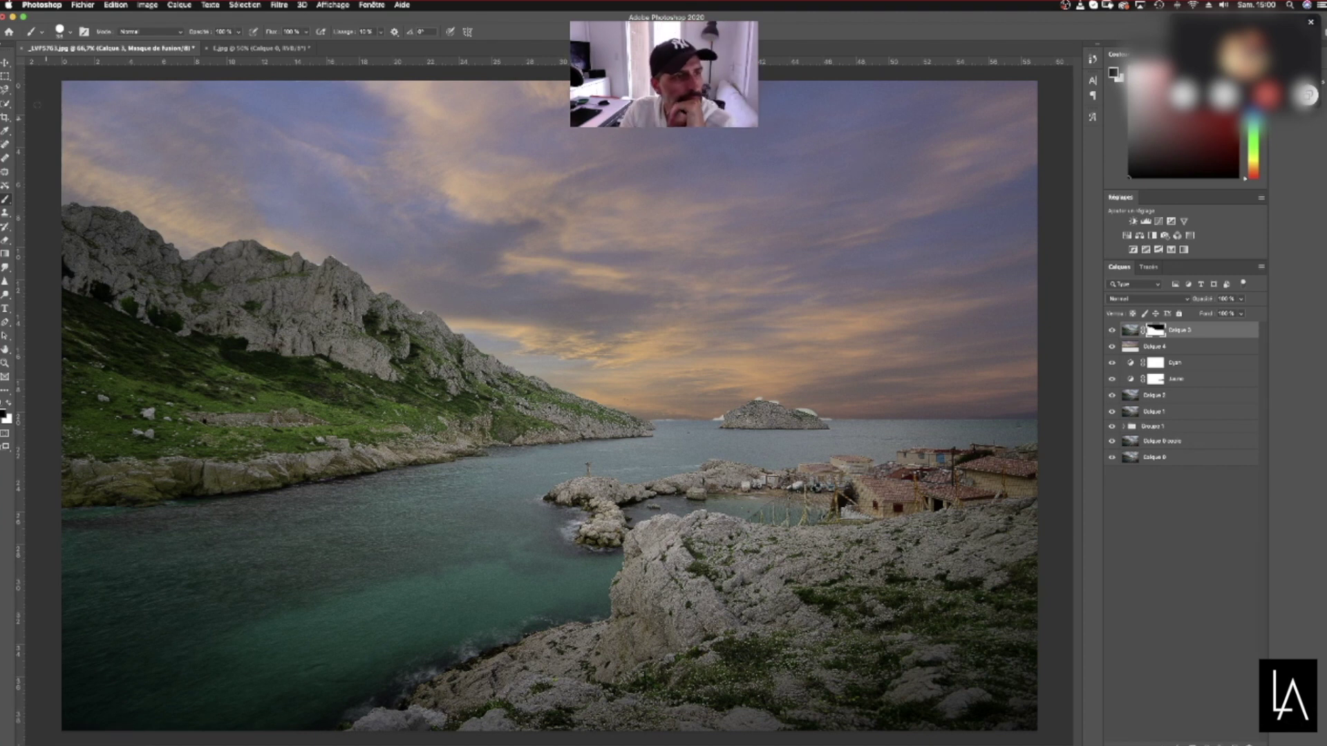
Select the small rocky point beneath the statue with Quick Selection in add mode and open the selection in Select and Mask
left_click(6, 91)
left_click_drag(6, 90, 41, 91)
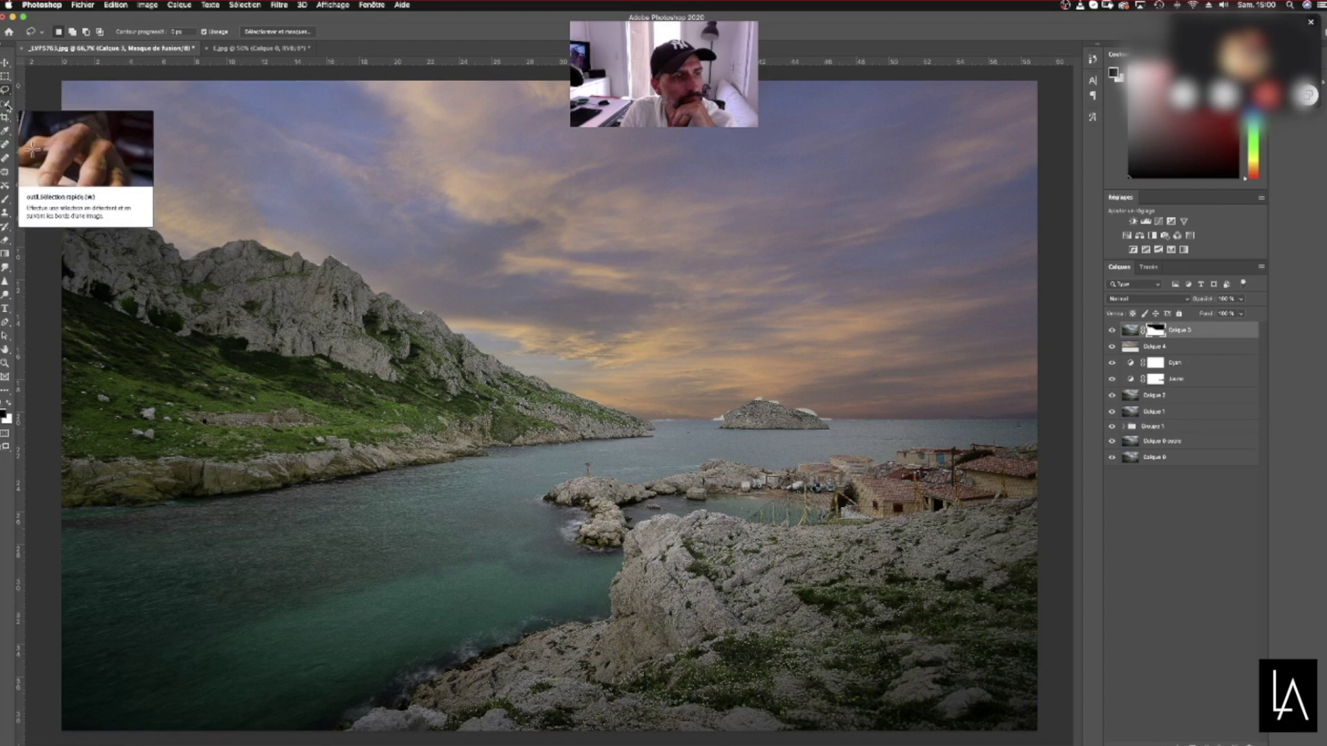
left_click(7, 105)
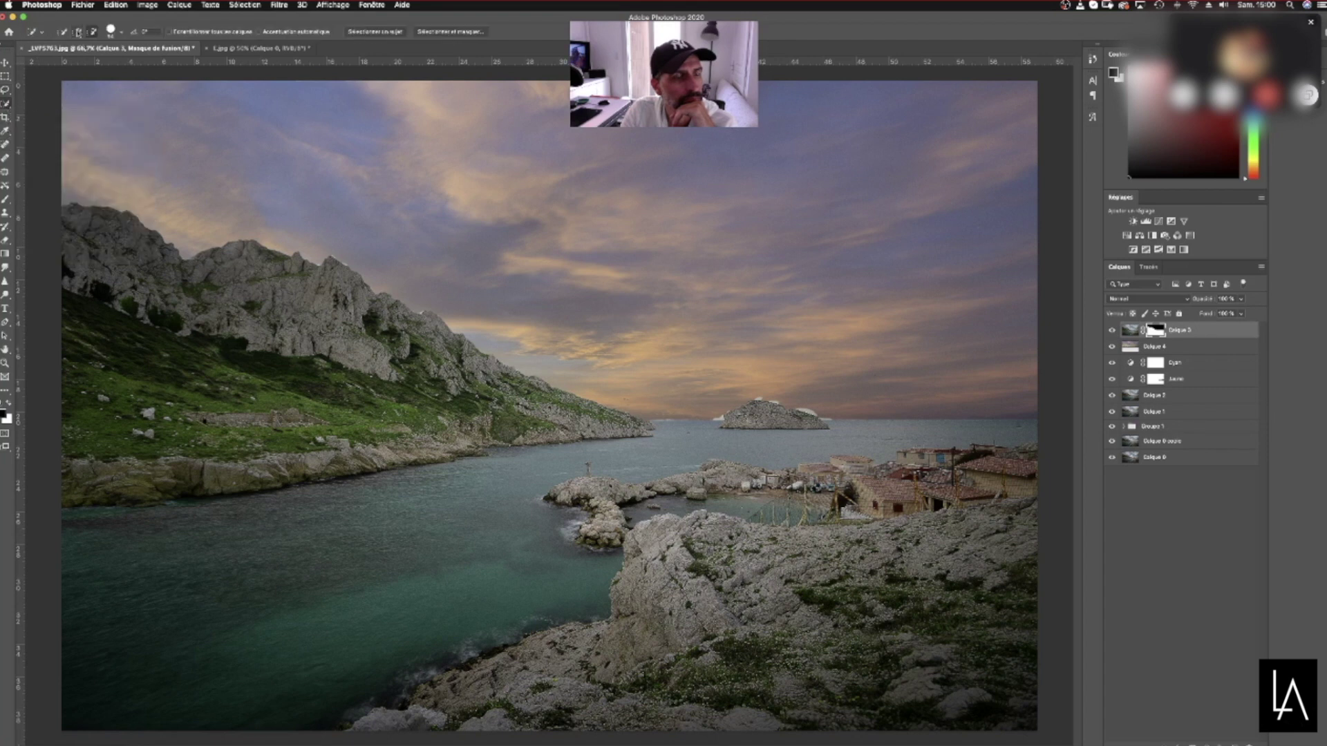
left_click(76, 32)
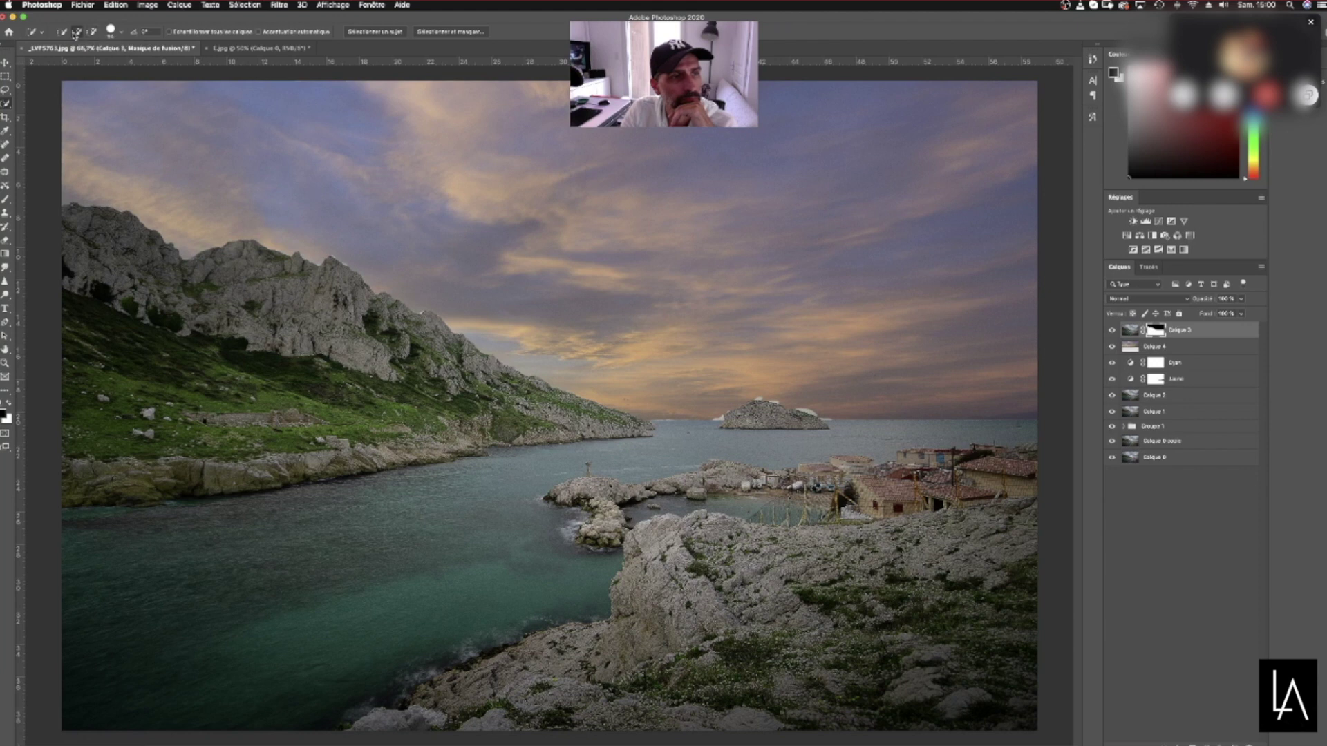
left_click_drag(601, 484, 595, 543)
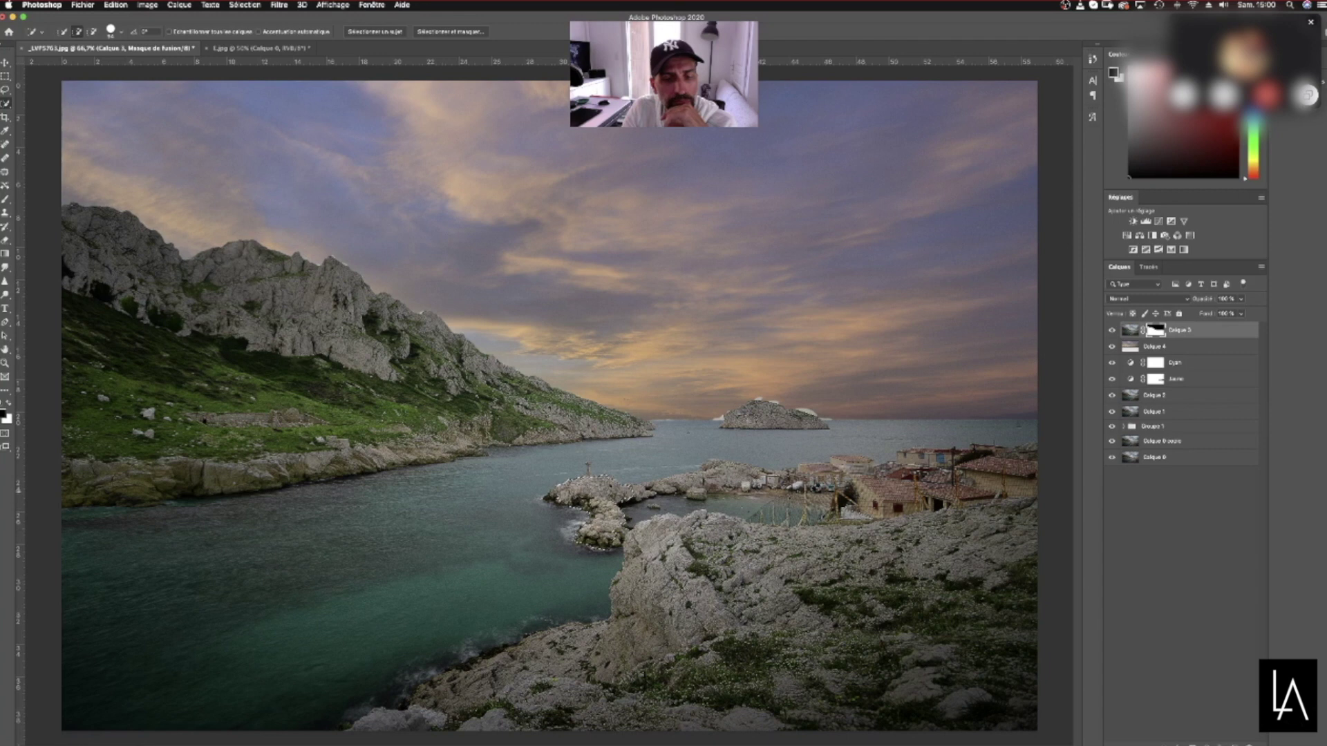
right_click(596, 490)
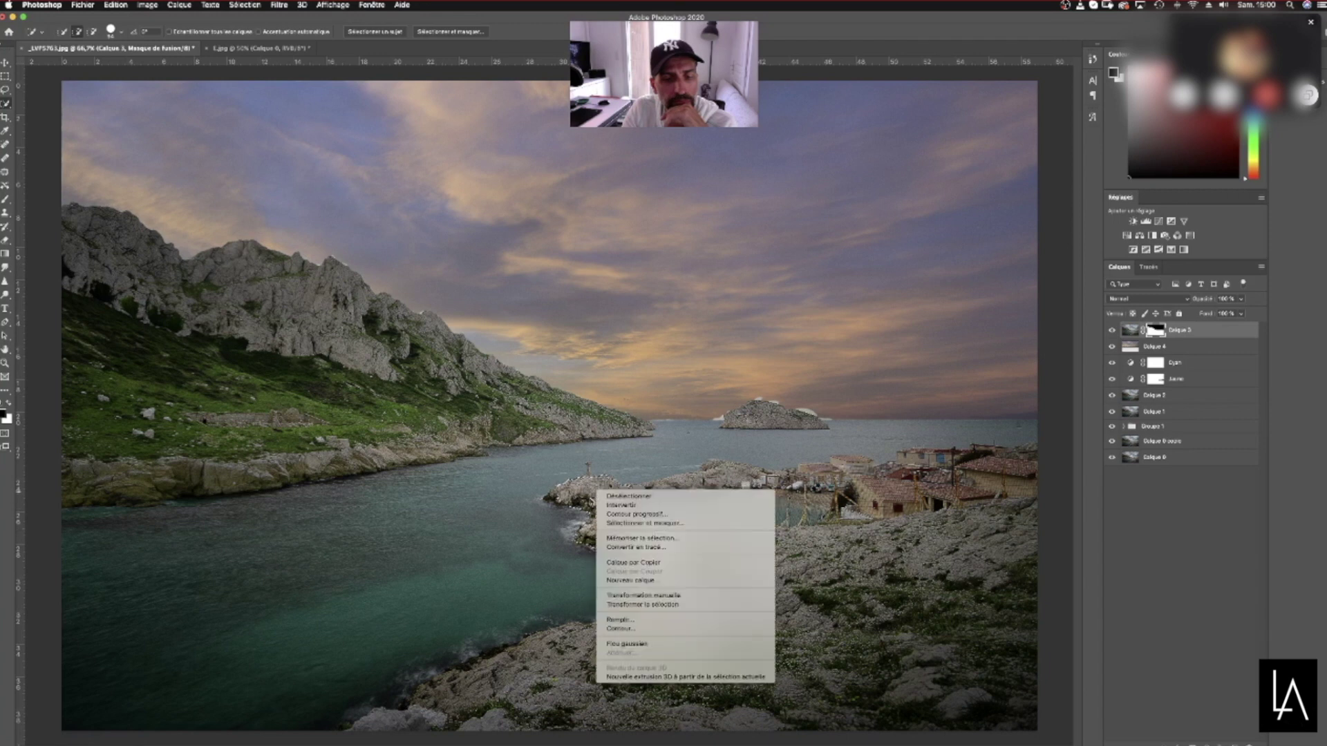
left_click(622, 523)
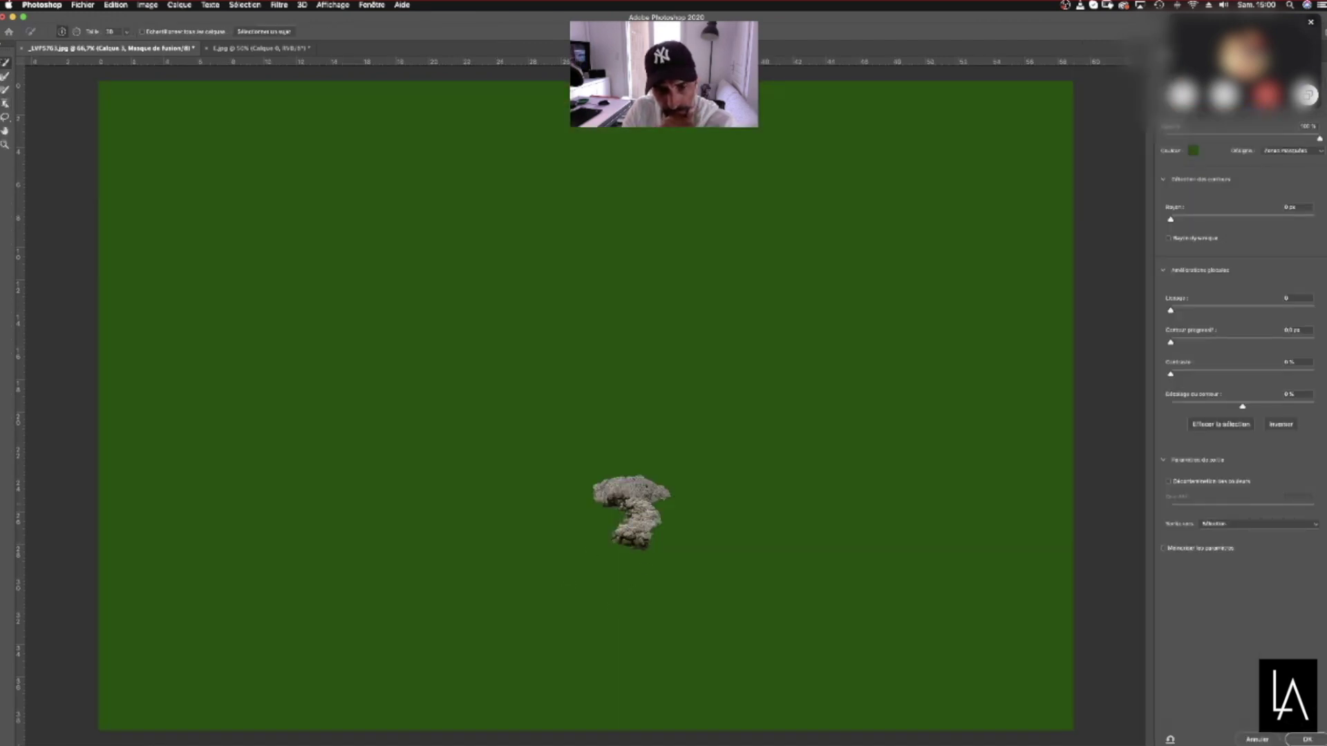
Refine the rocky point's outline with the Refine Edge brush along its upper, left, right and lower edges, and accept the selection
key("super+plus")
key("super+plus")
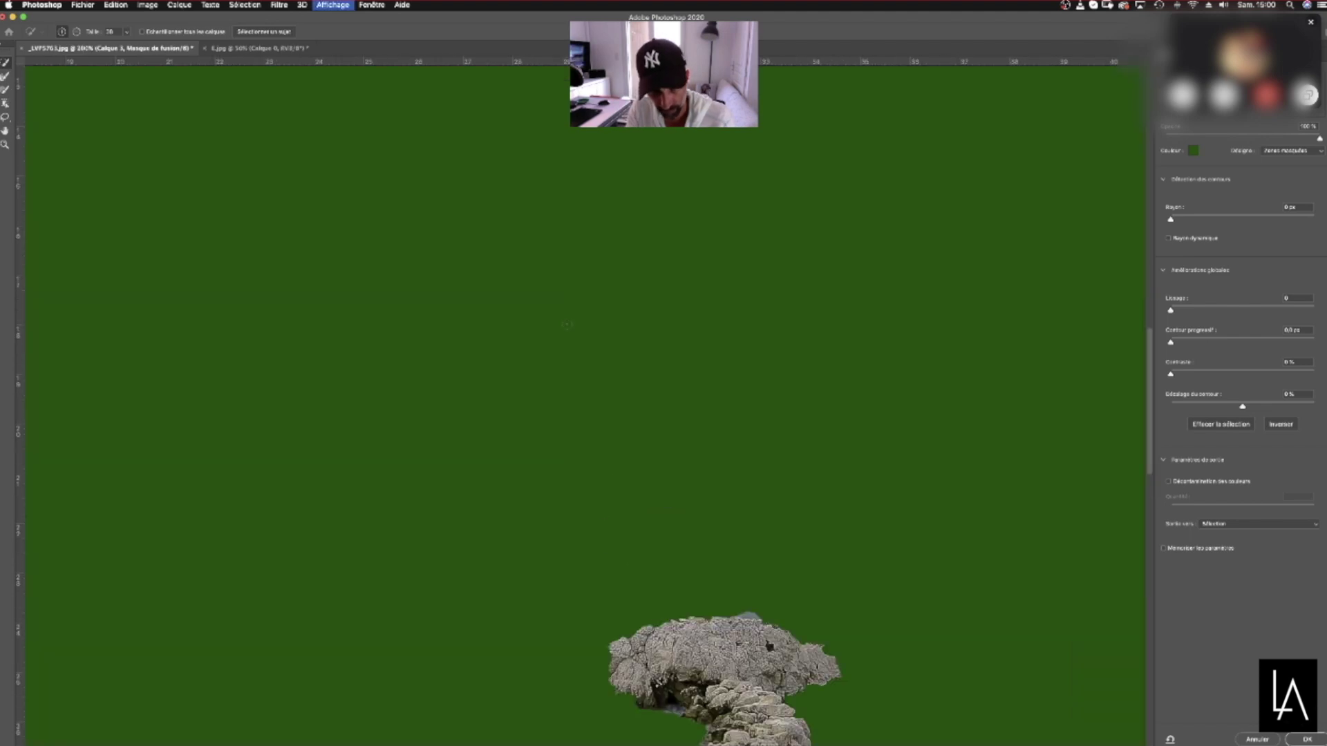
left_click_drag(1153, 368, 1156, 427)
left_click_drag(1237, 52, 1054, 52)
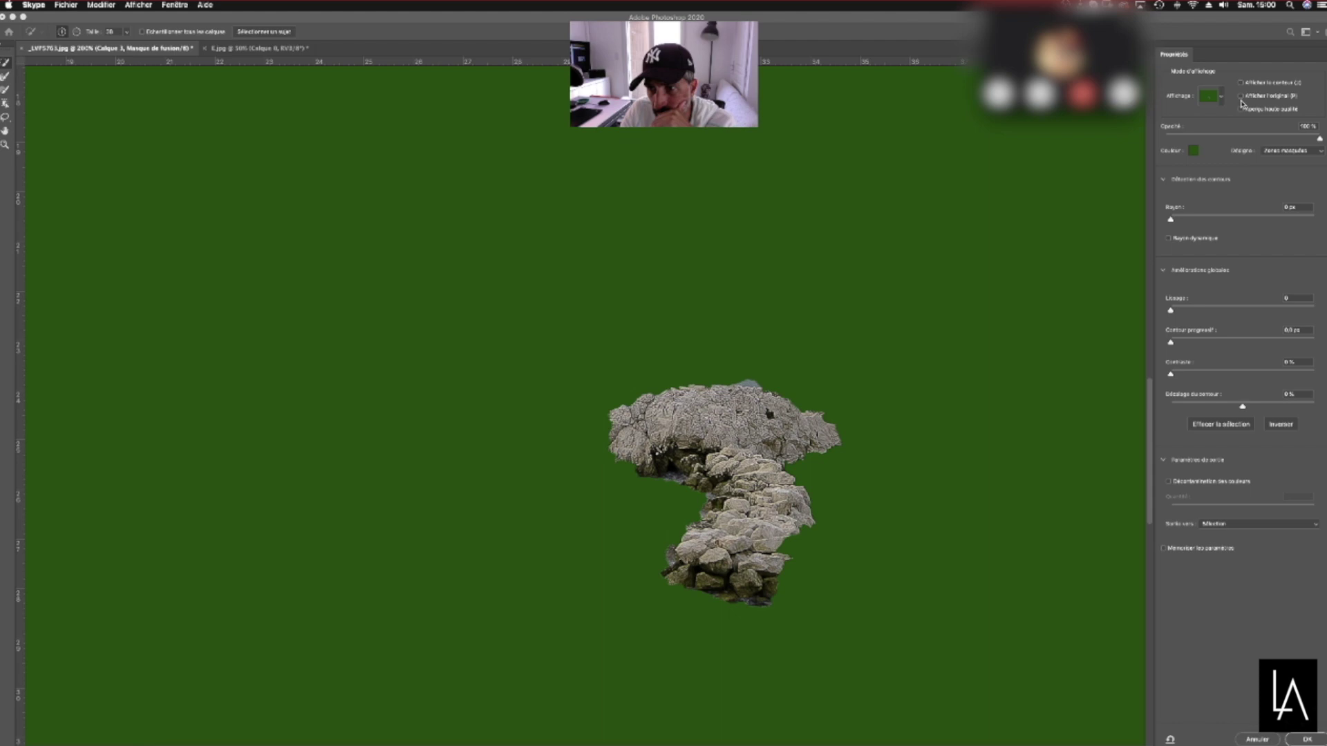
left_click(6, 77)
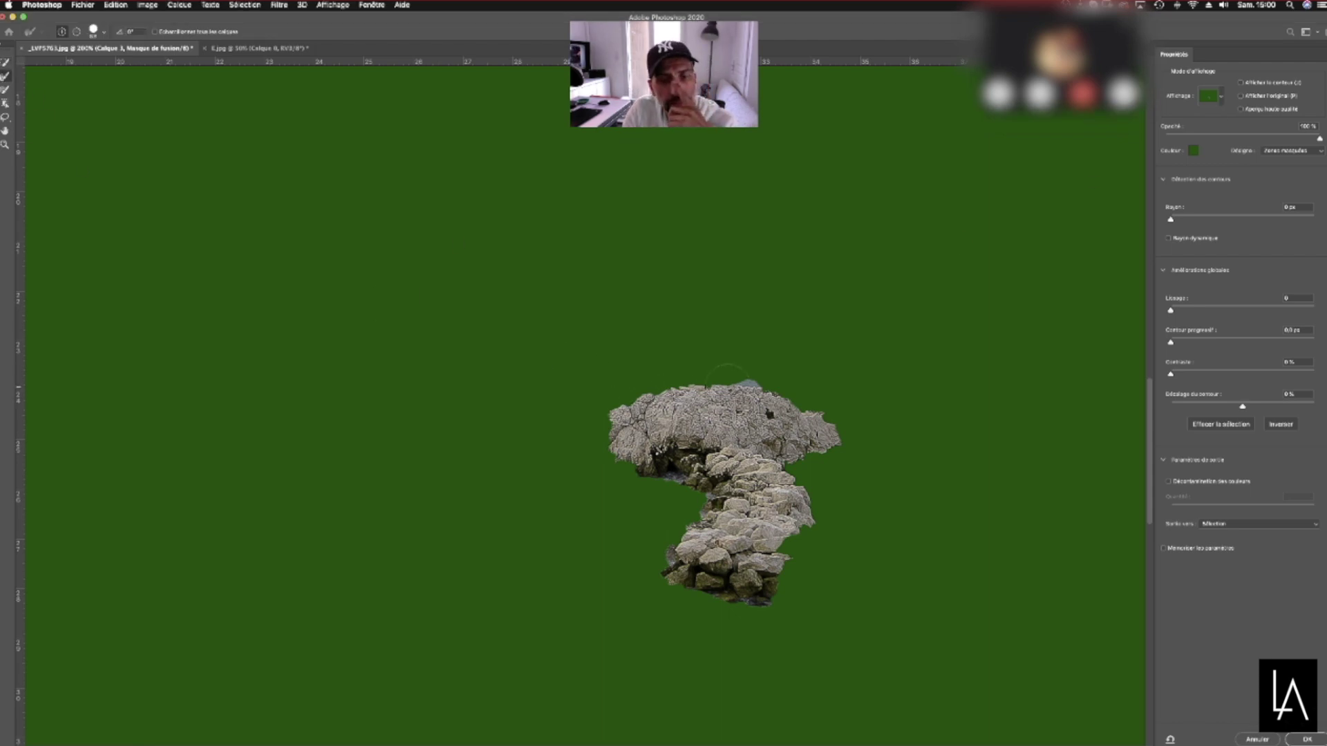
left_click(741, 373)
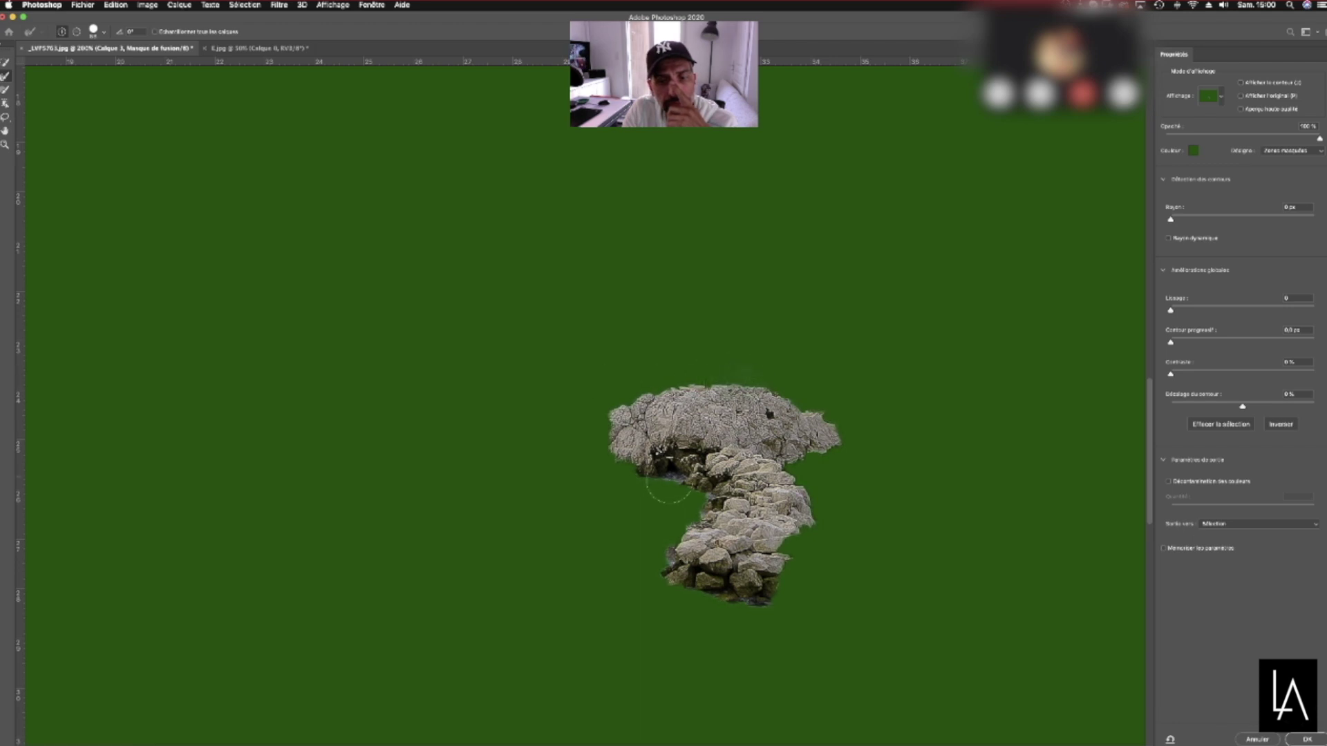
mouse_move(682, 503)
left_mouse_down()
mouse_move(691, 495)
mouse_move(657, 533)
left_mouse_up()
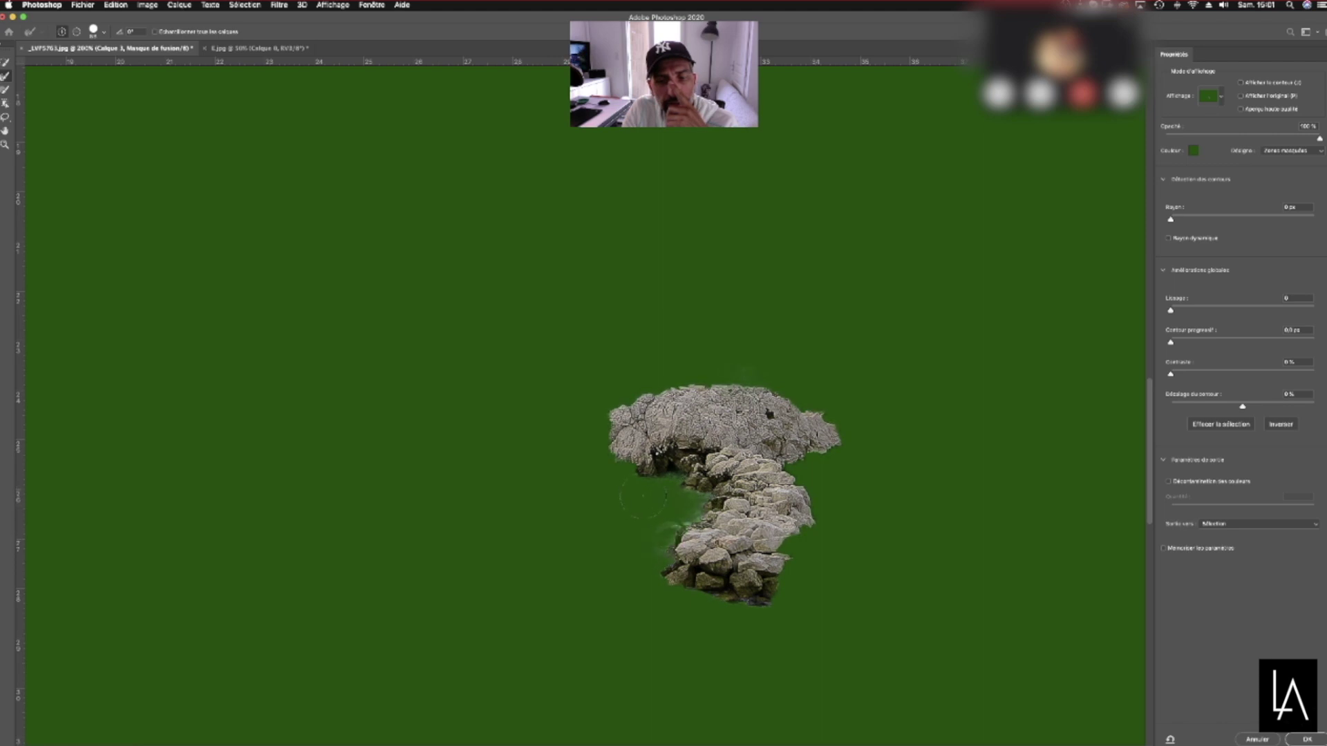
mouse_move(643, 494)
left_mouse_down()
mouse_move(611, 464)
mouse_move(601, 482)
mouse_move(599, 440)
mouse_move(599, 510)
mouse_move(604, 496)
mouse_move(573, 464)
mouse_move(578, 426)
left_mouse_up()
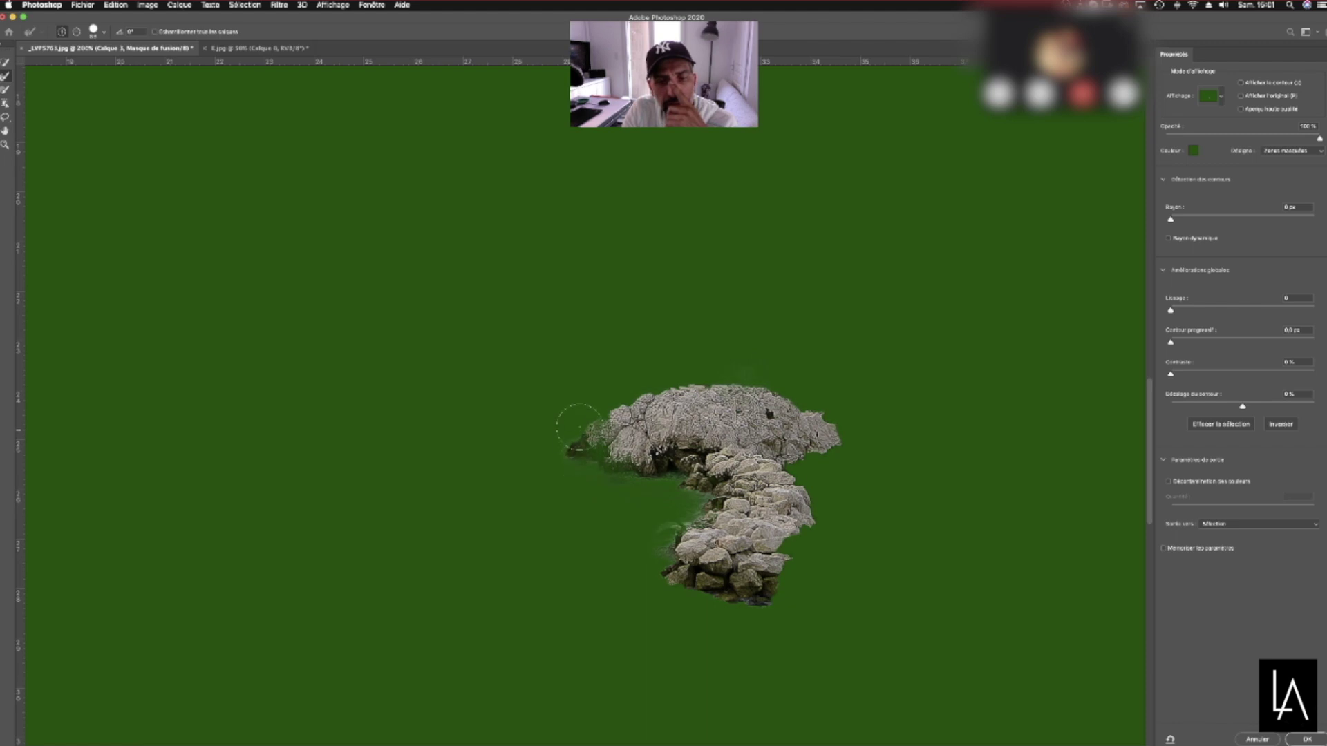
mouse_move(824, 458)
left_mouse_down()
mouse_move(827, 427)
mouse_move(819, 459)
left_mouse_up()
mouse_move(805, 533)
left_mouse_down()
mouse_move(785, 610)
mouse_move(752, 627)
mouse_move(743, 602)
mouse_move(688, 611)
left_mouse_up()
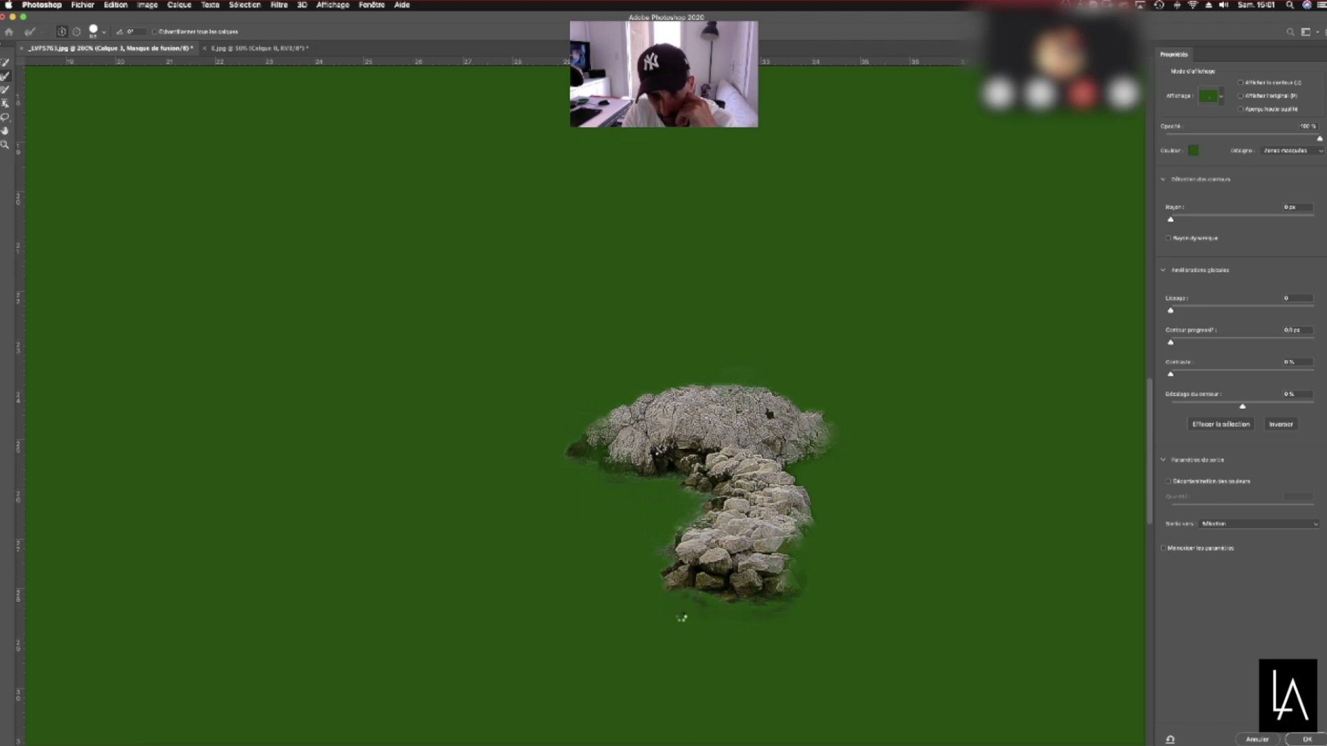
left_click(1307, 739)
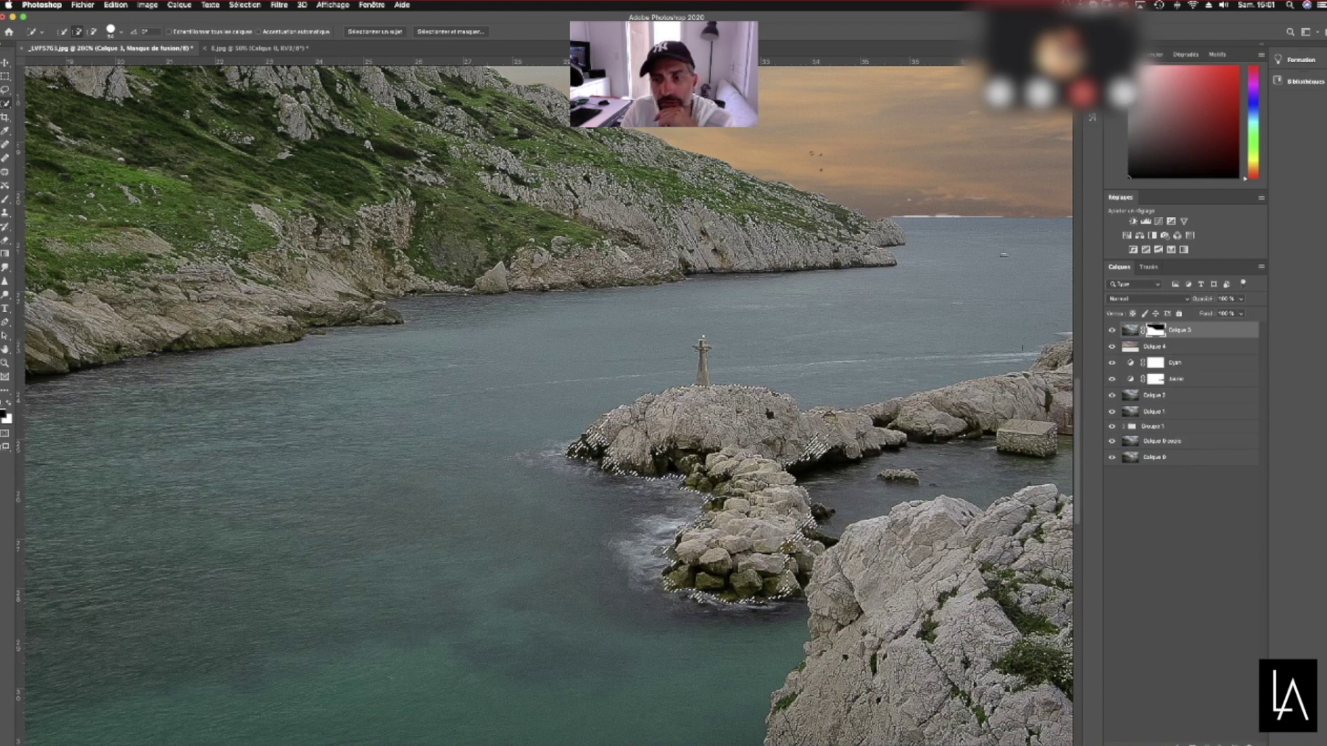
Examine the refined rock selection and the blend between landscape and sunset sky, close up and across the whole image
scroll(1072, 362, "up", 5)
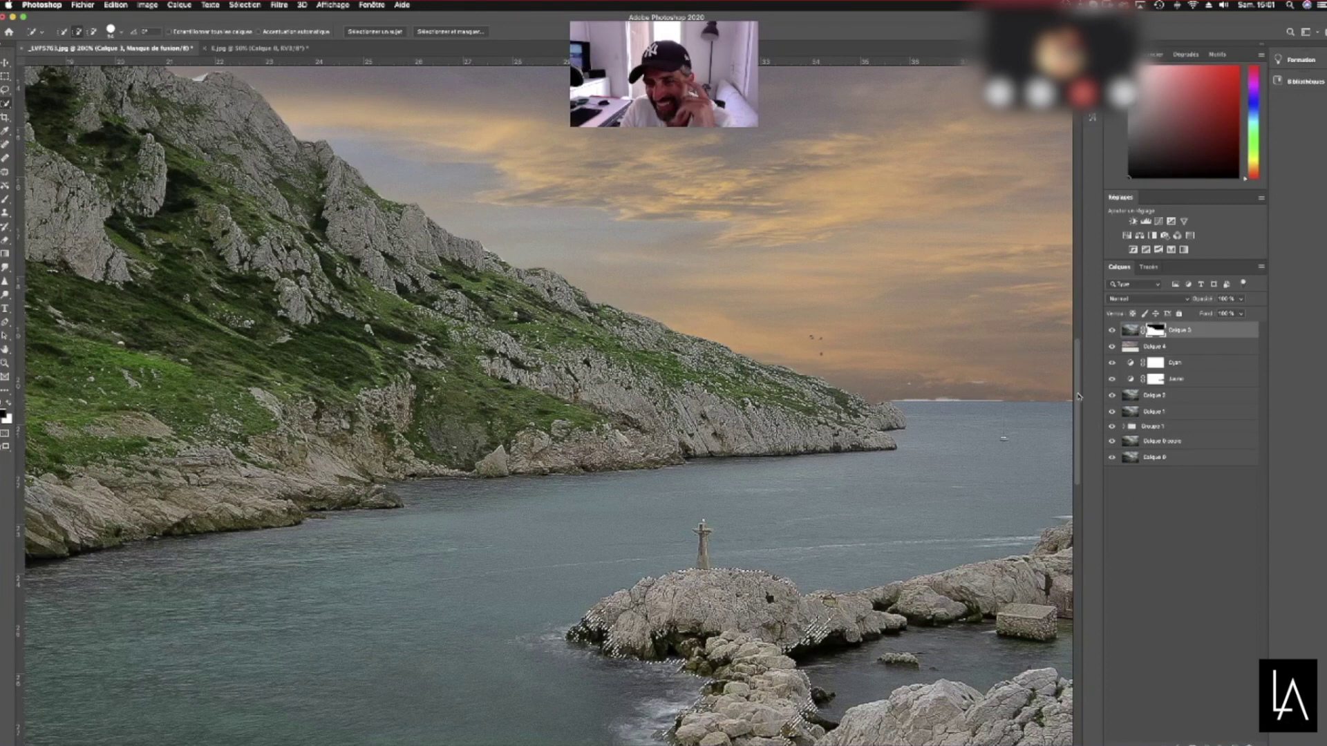
scroll(1082, 440, "down", 5)
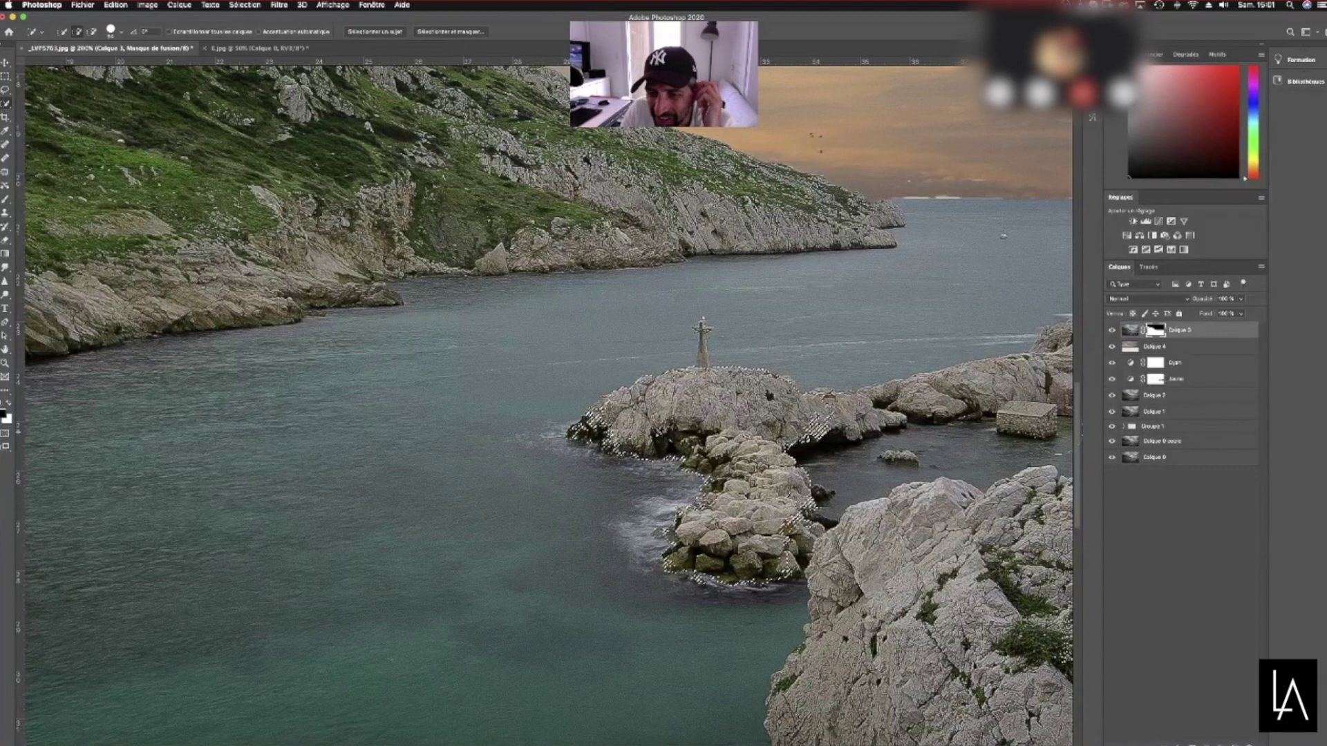
scroll(547, 405, "up", 2)
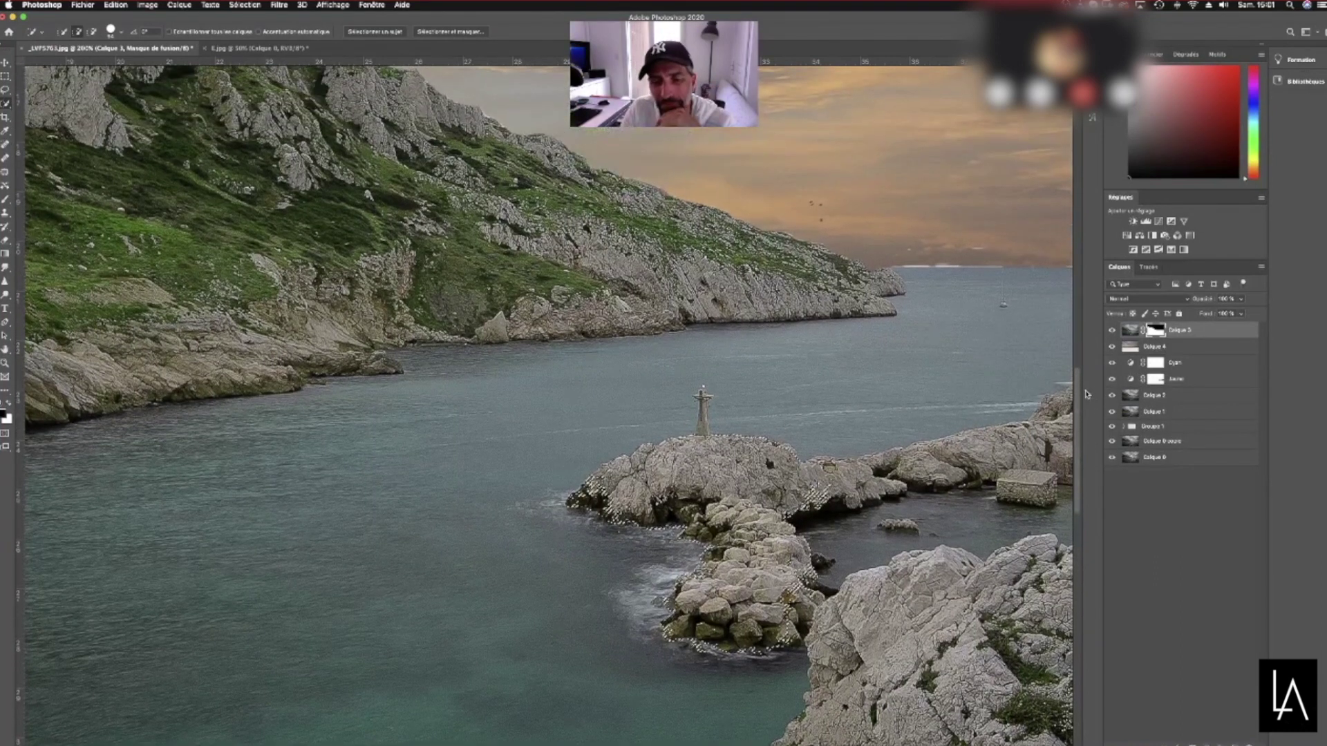
left_click_drag(1076, 391, 1082, 364)
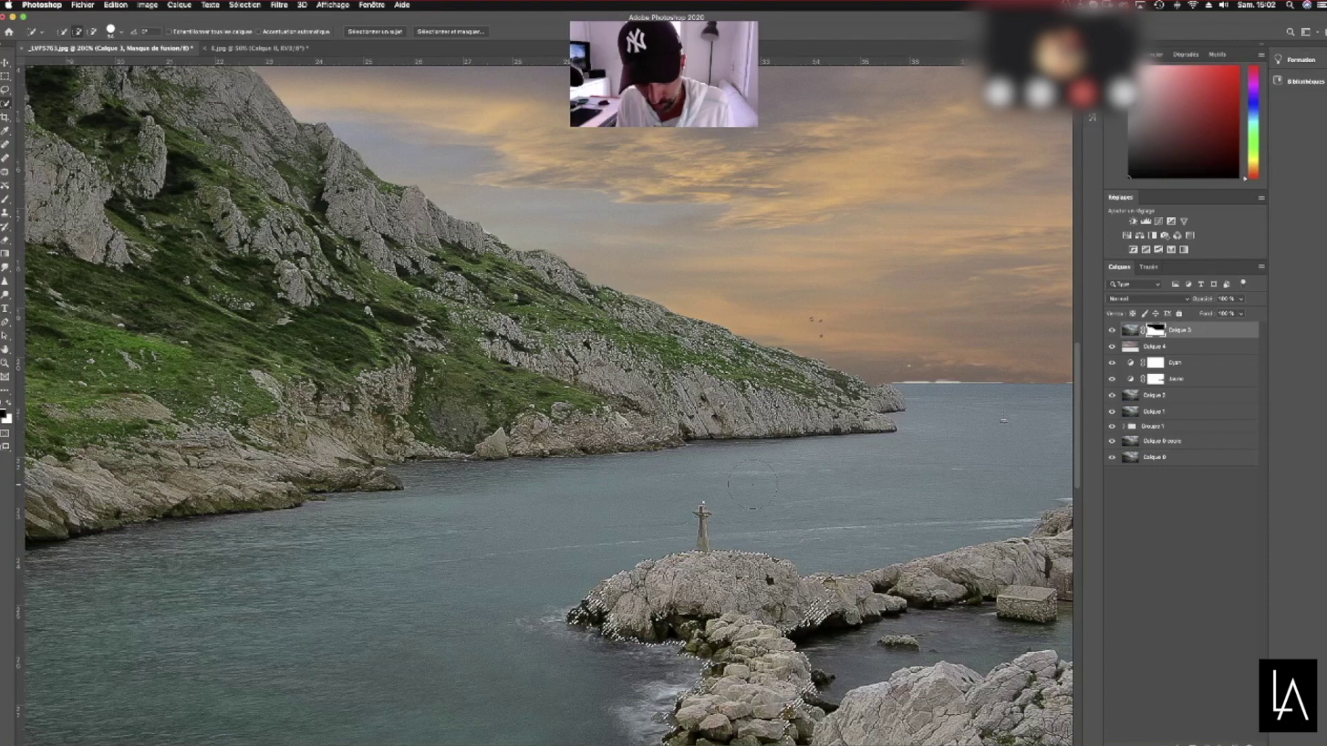
key("super+minus")
key("super+minus")
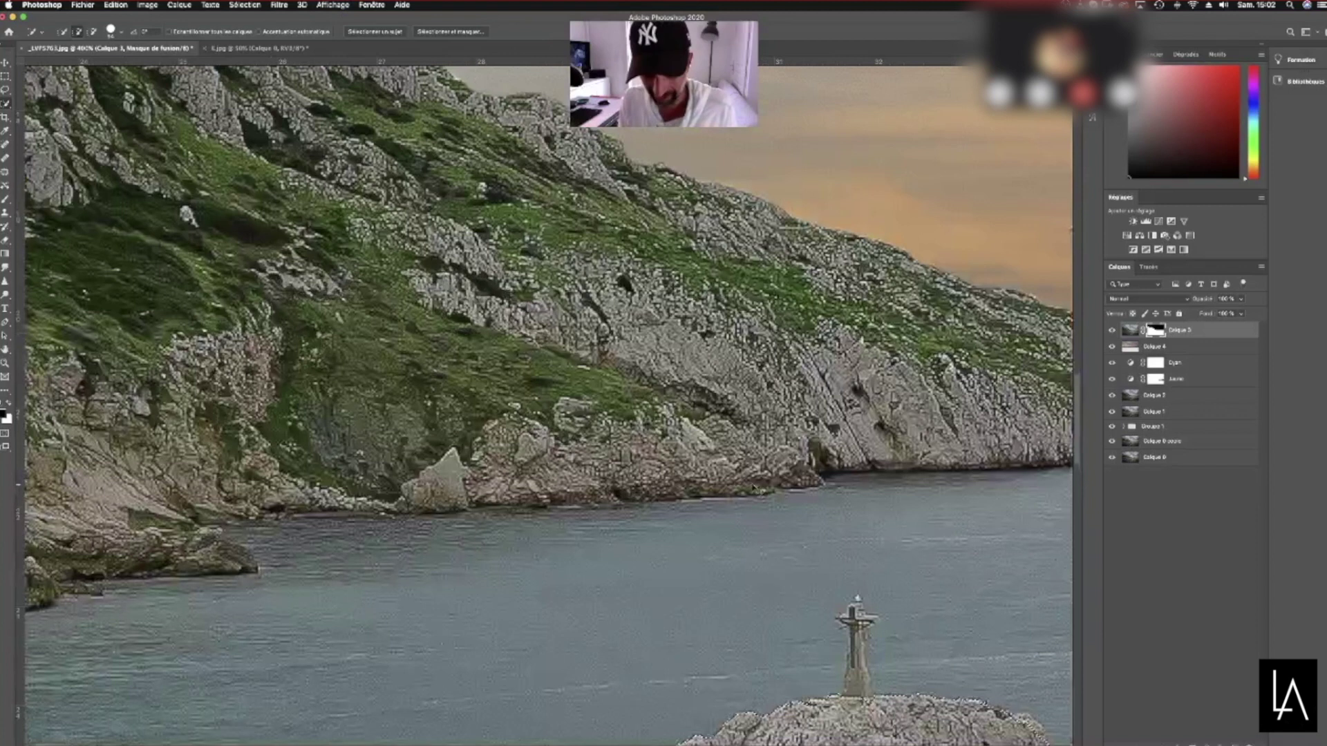
key("super+minus")
key("super+minus")
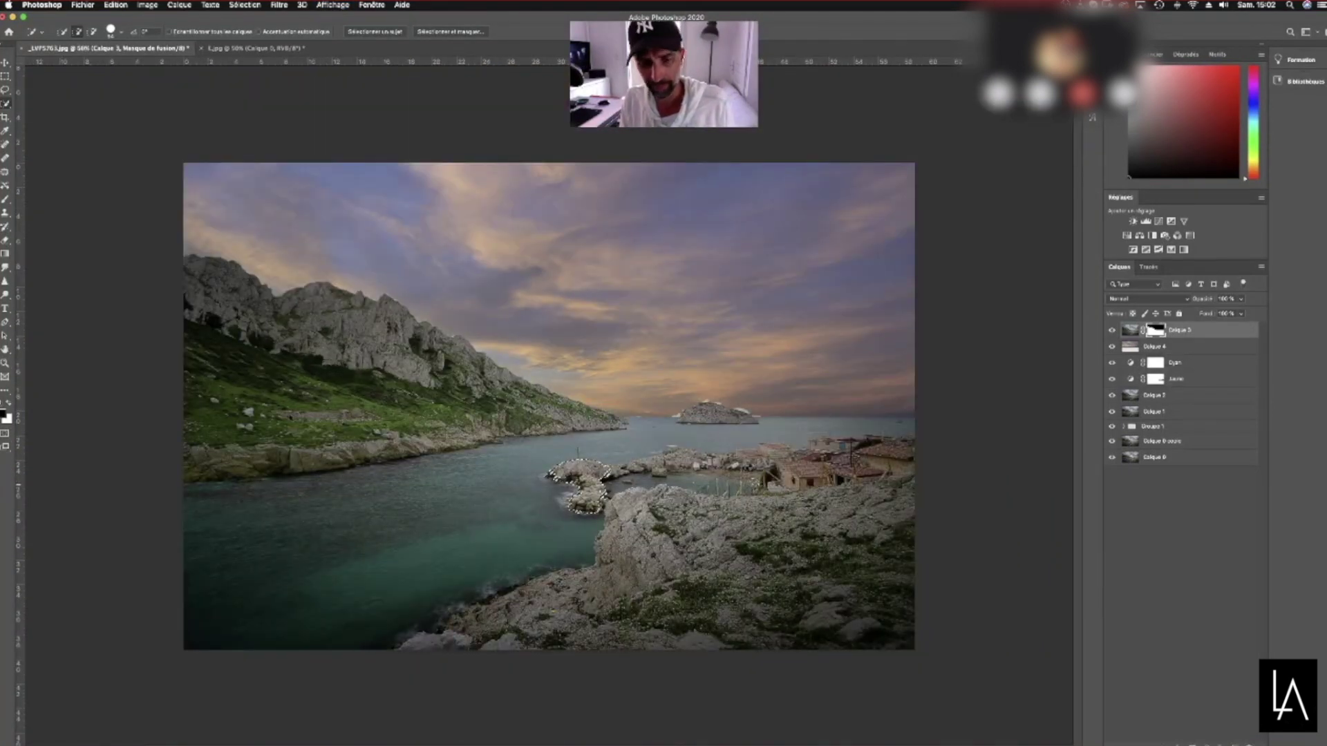
key("super+plus")
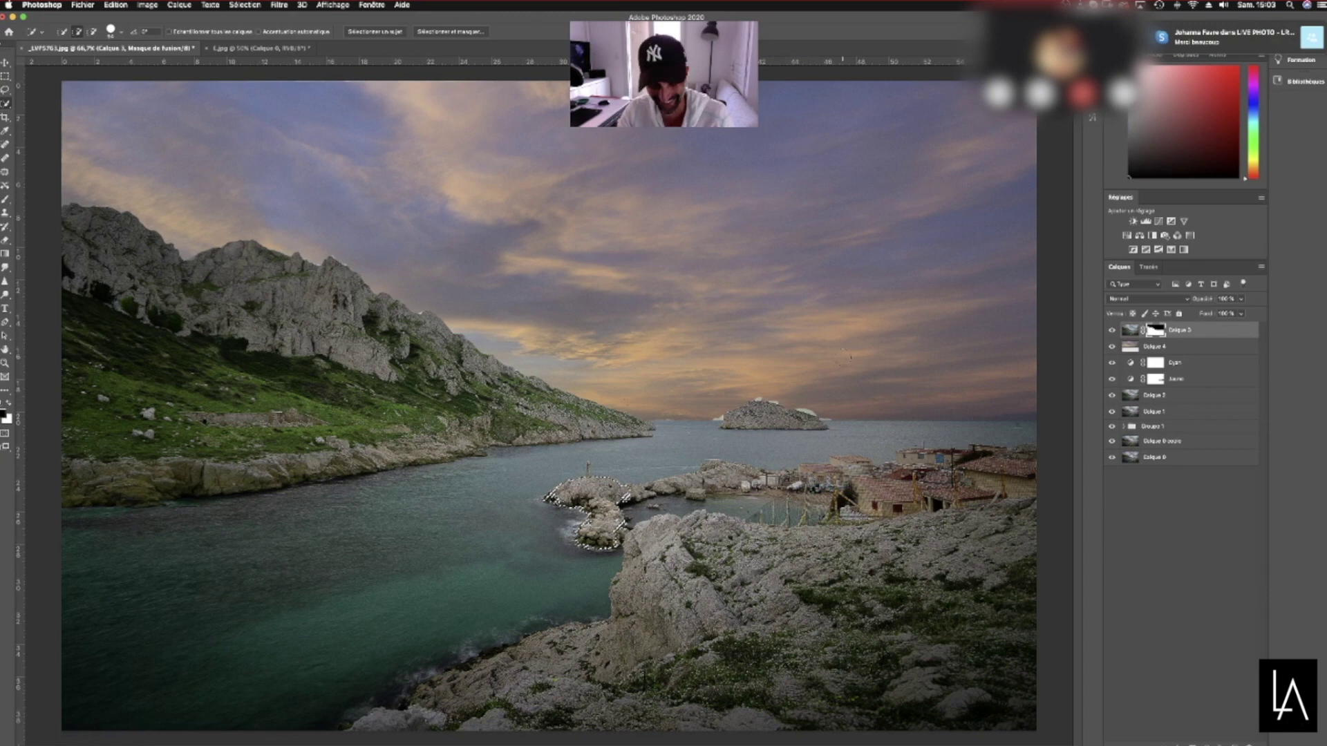
key("super+minus")
key("super+plus")
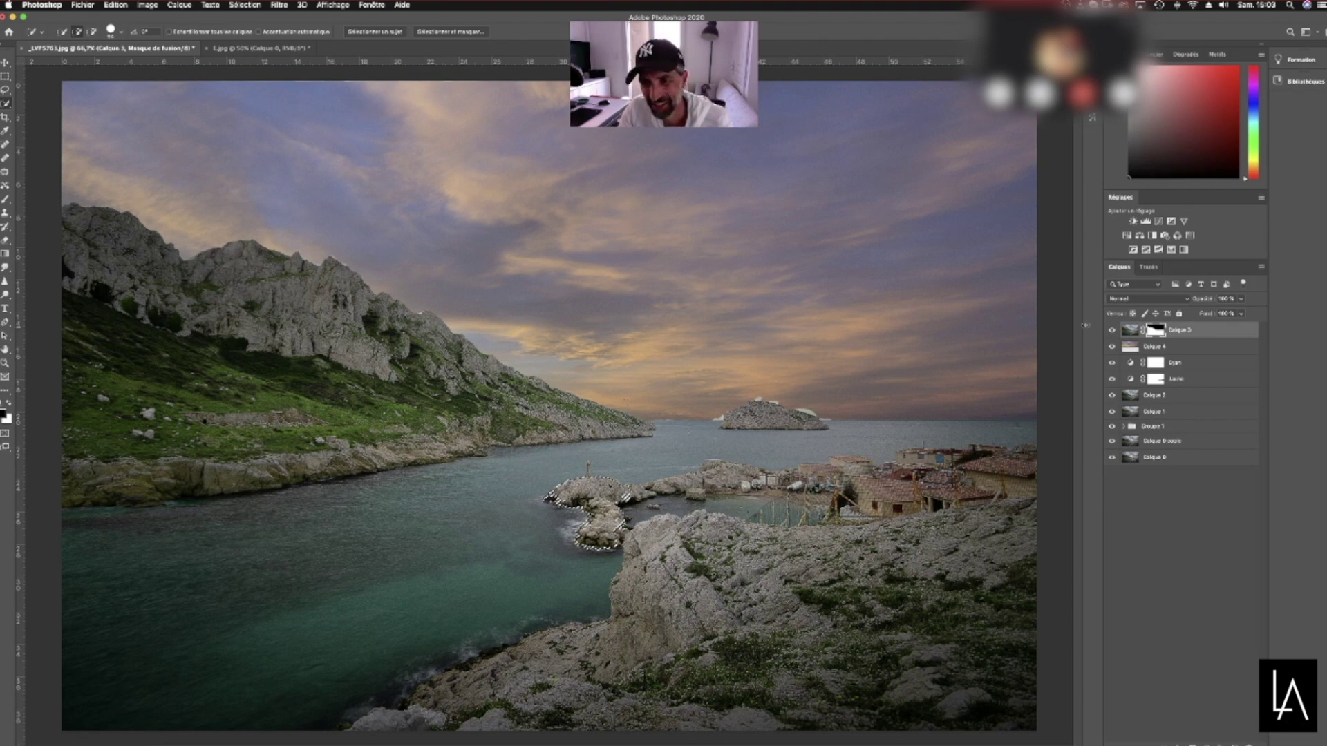
Clear the rocky point's selection and duplicate the sunset sky layer Calque 4 to the top of the layer stack
key("alt+bracketleft")
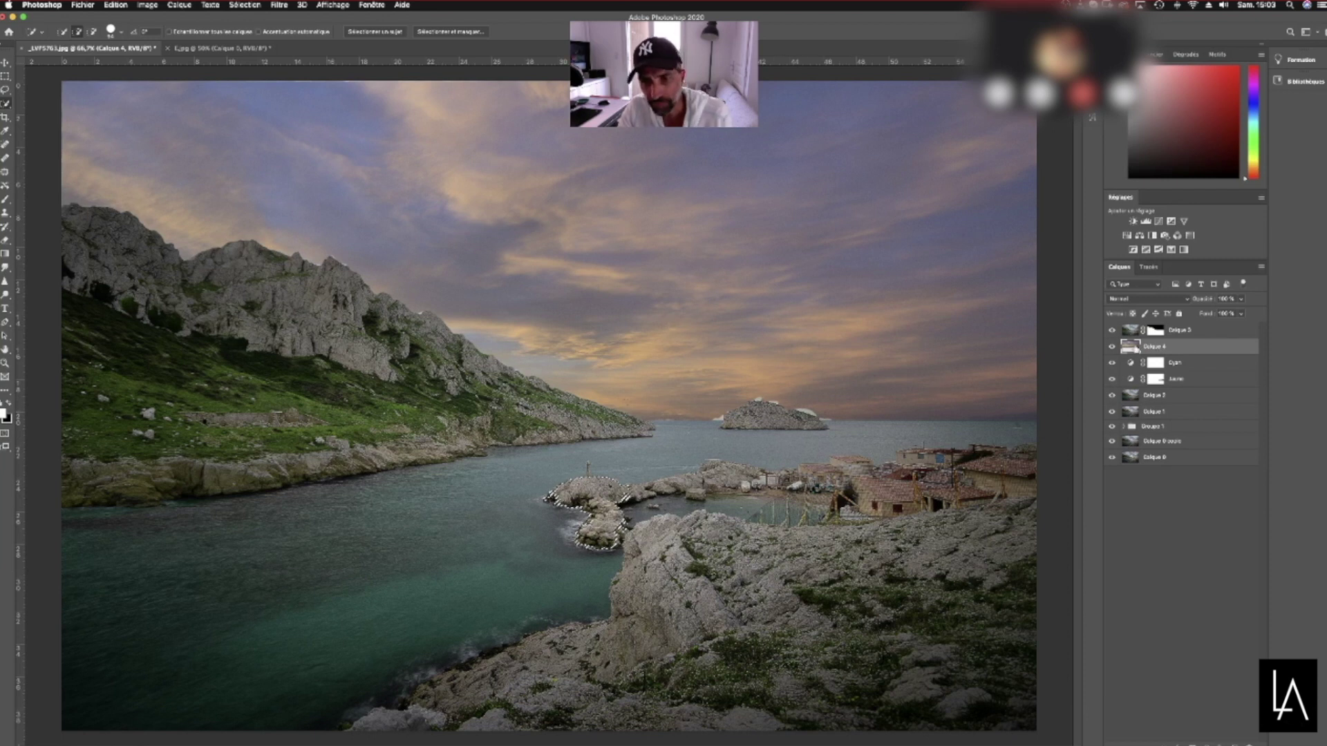
left_click(244, 5)
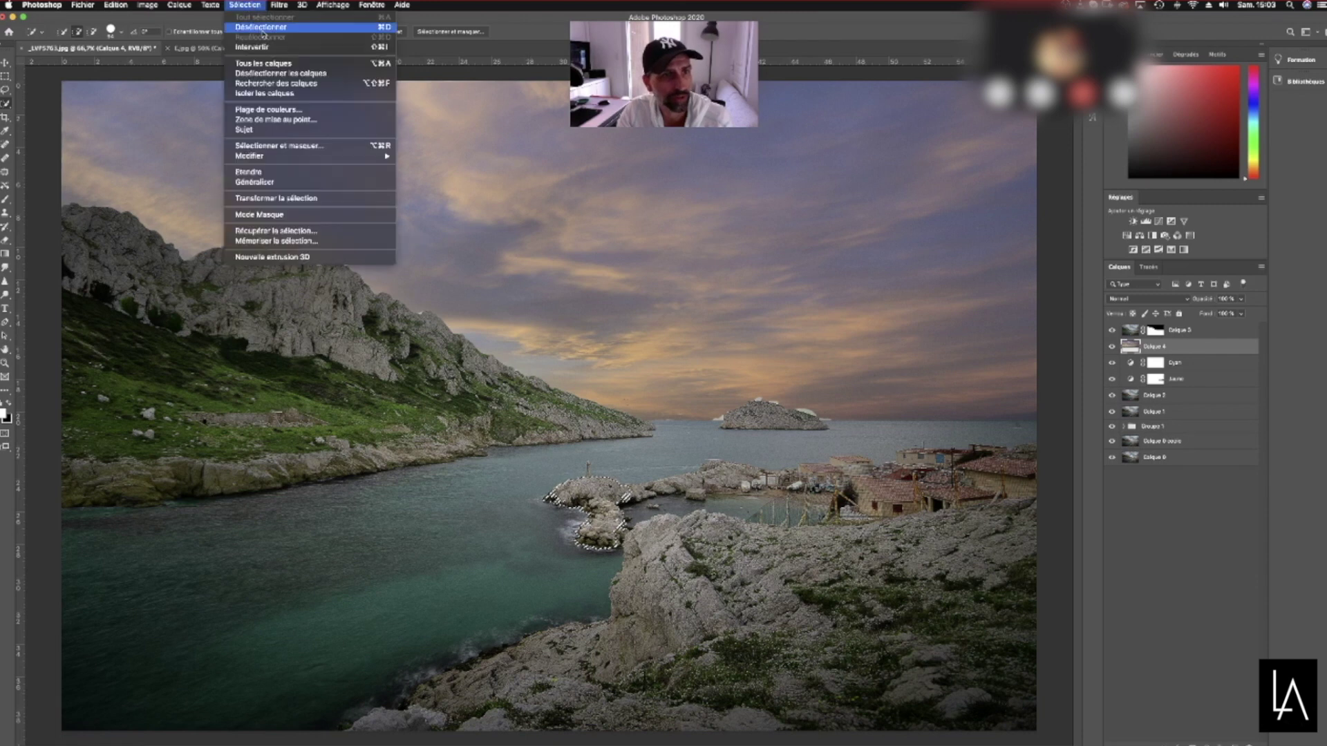
key("super+d")
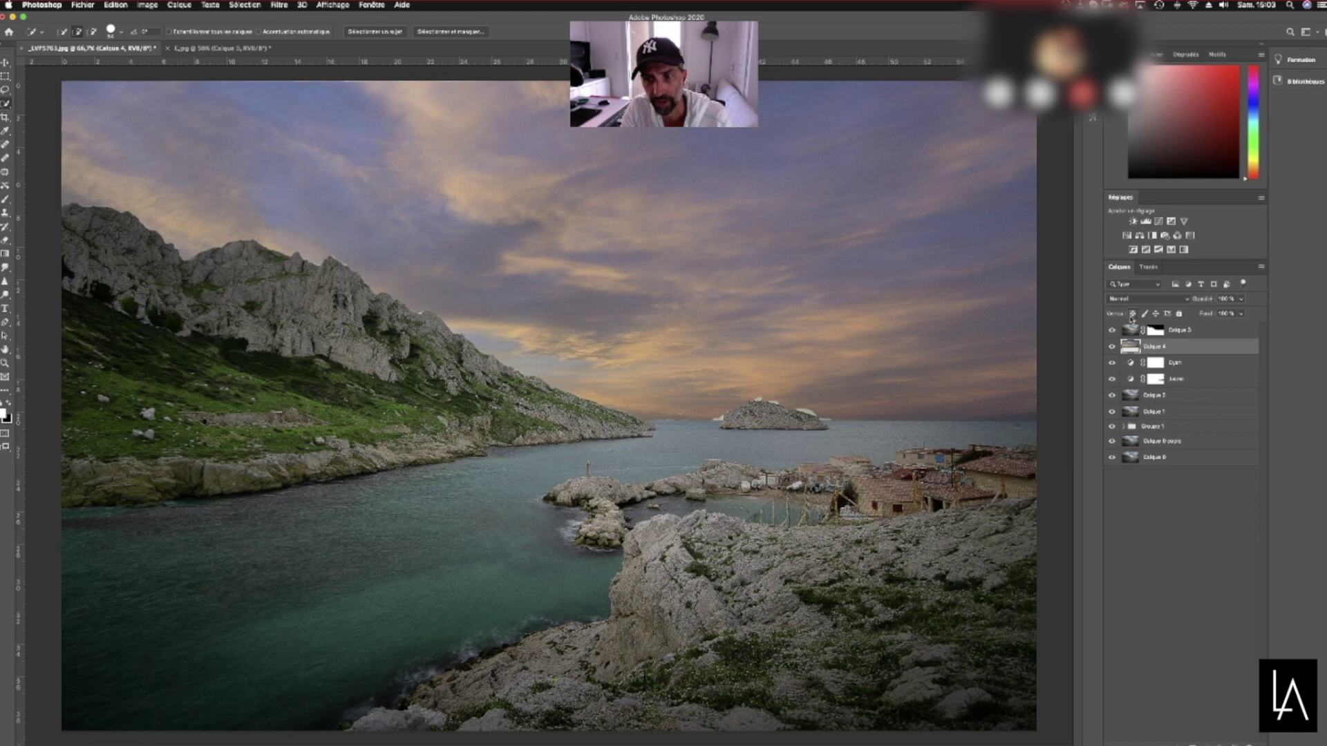
key("super+j")
left_click_drag(1135, 355, 1132, 325)
Flip the sky copy vertically with Free Transform and place it over the lower part of the image, starting just above the sea horizon
key("super+t")
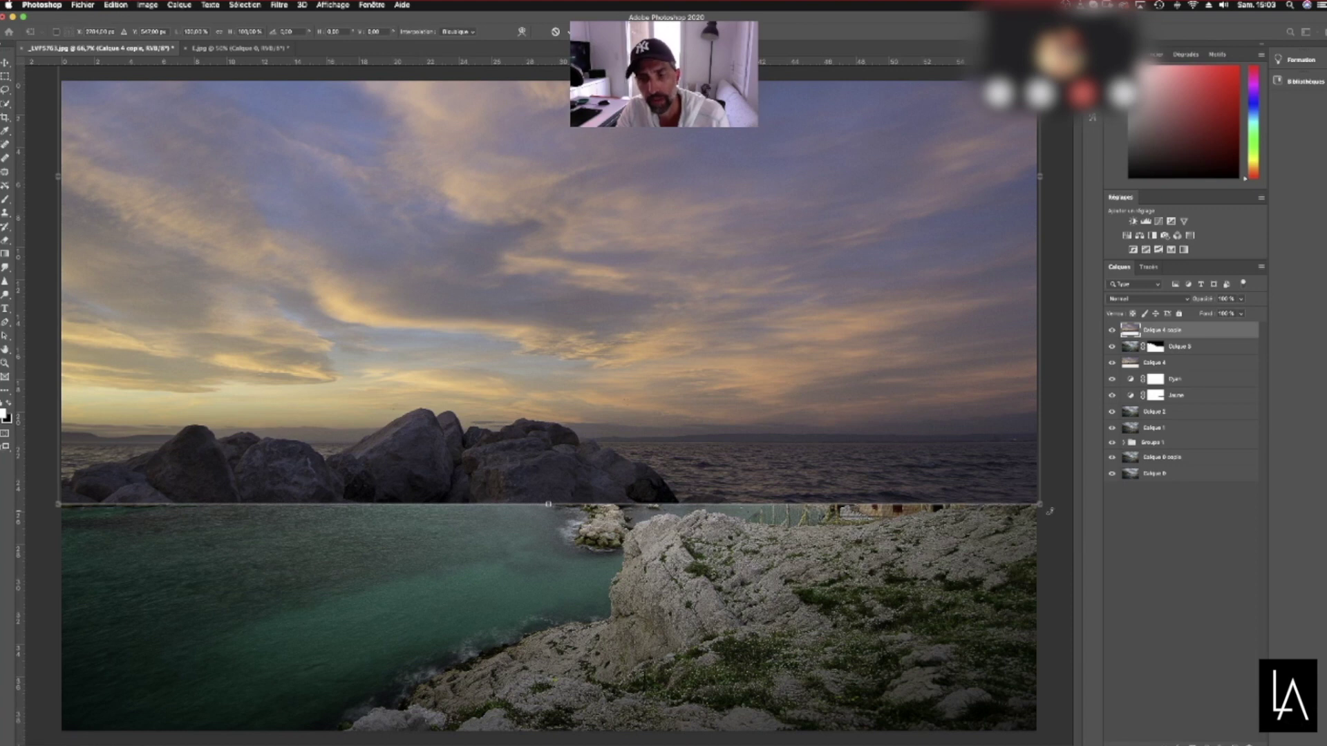
left_click_drag(834, 658, 981, 465)
left_click_drag(552, 507, 718, 547)
left_click_drag(517, 200, 617, 363)
left_click_drag(1023, 329, 1040, 332)
left_click_drag(878, 485, 889, 534)
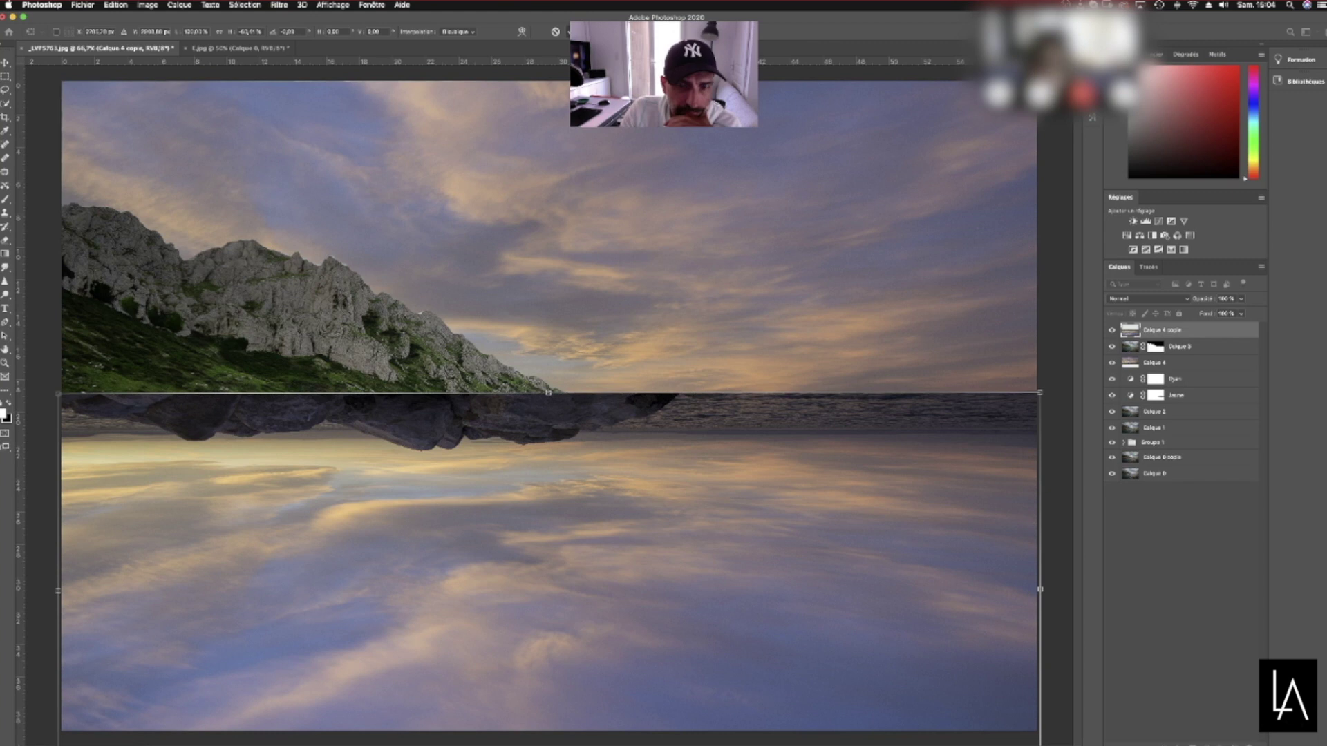
key("Return")
Add a layer mask to the flipped sky and fade its upper part with a gradient across the water
key("w")
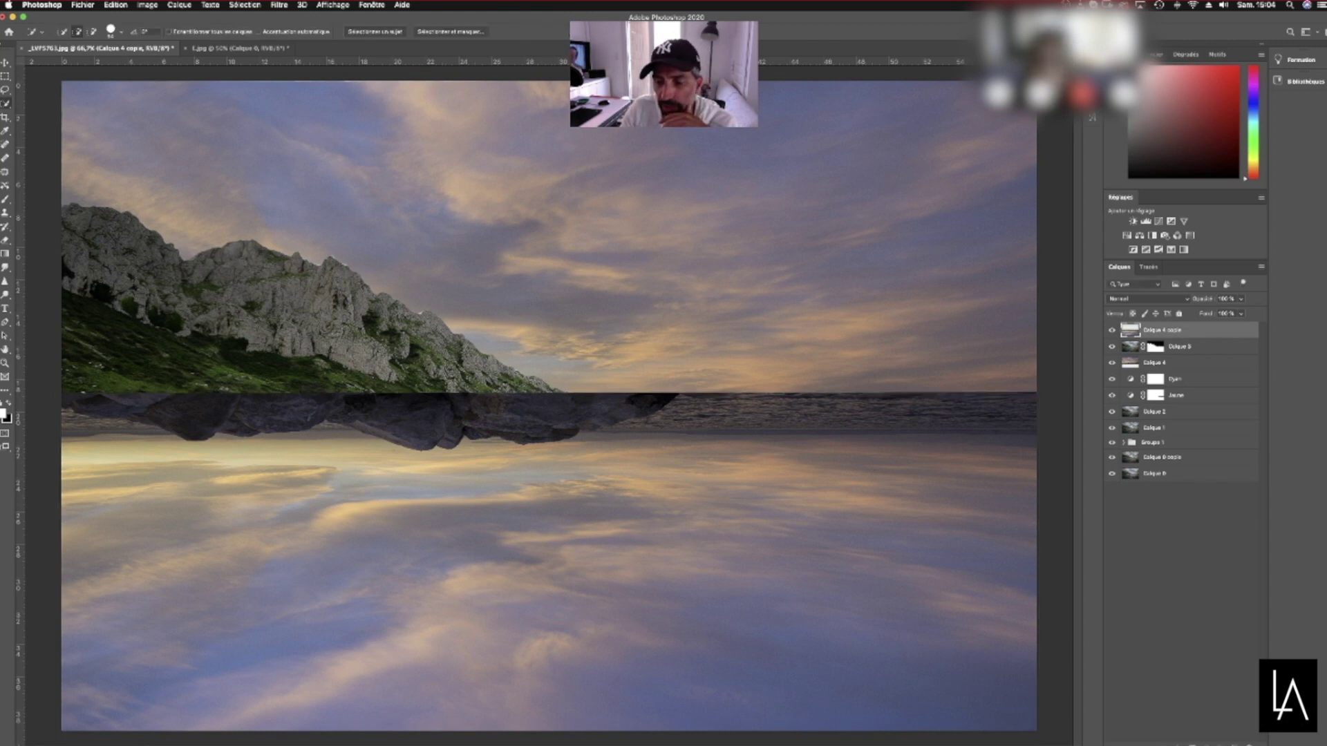
left_click(1192, 745)
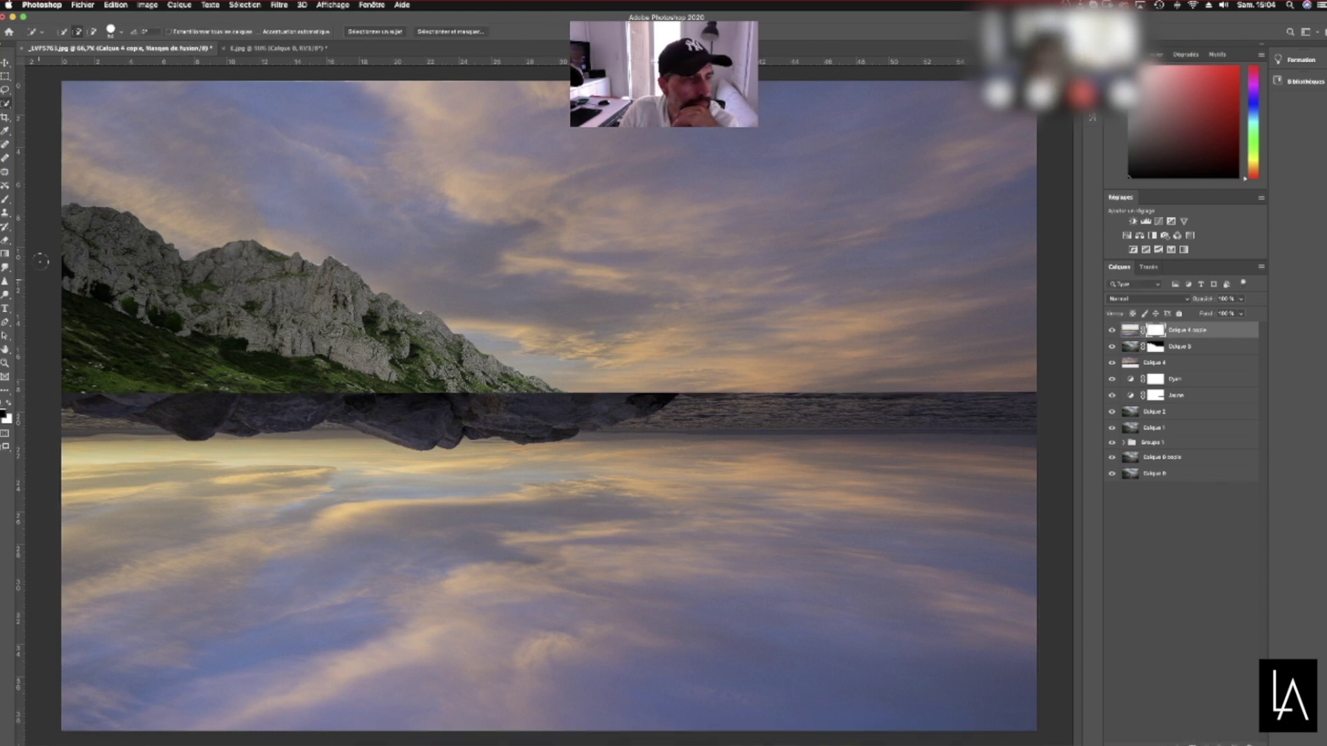
key("g")
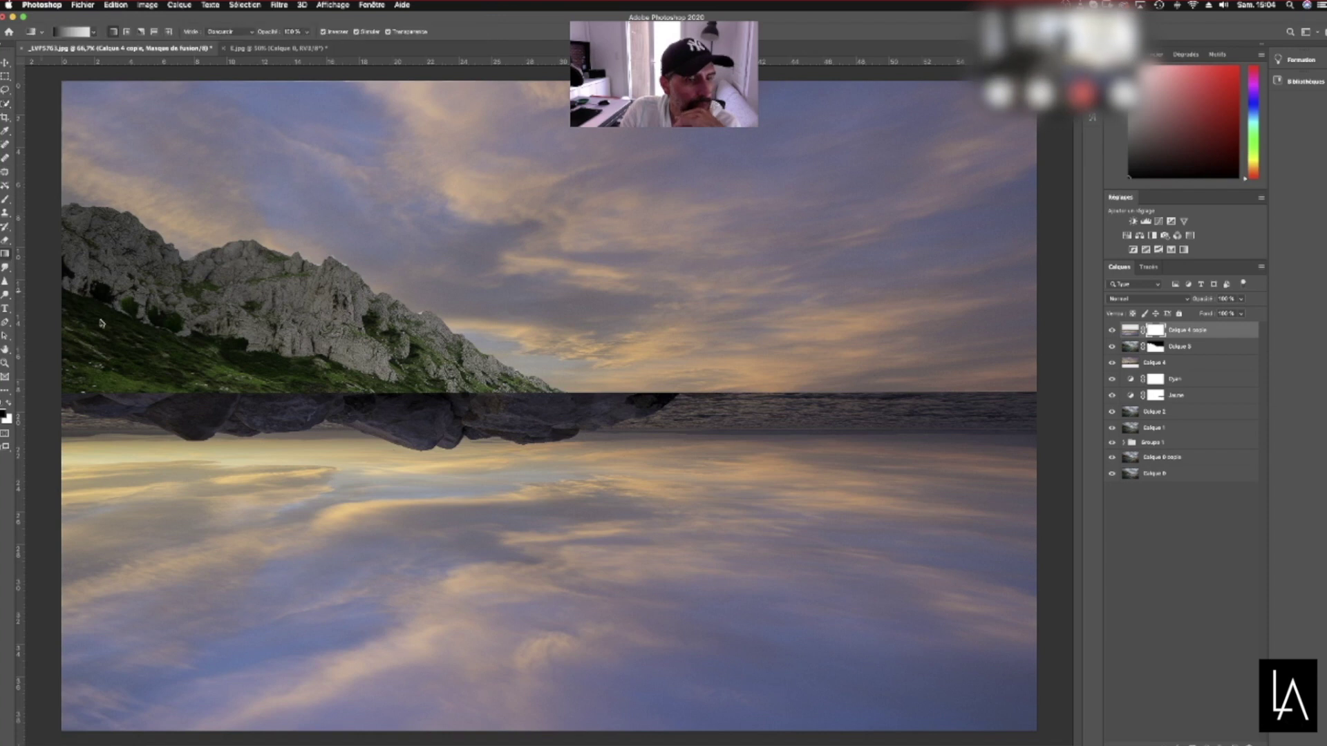
left_click_drag(563, 593, 563, 593)
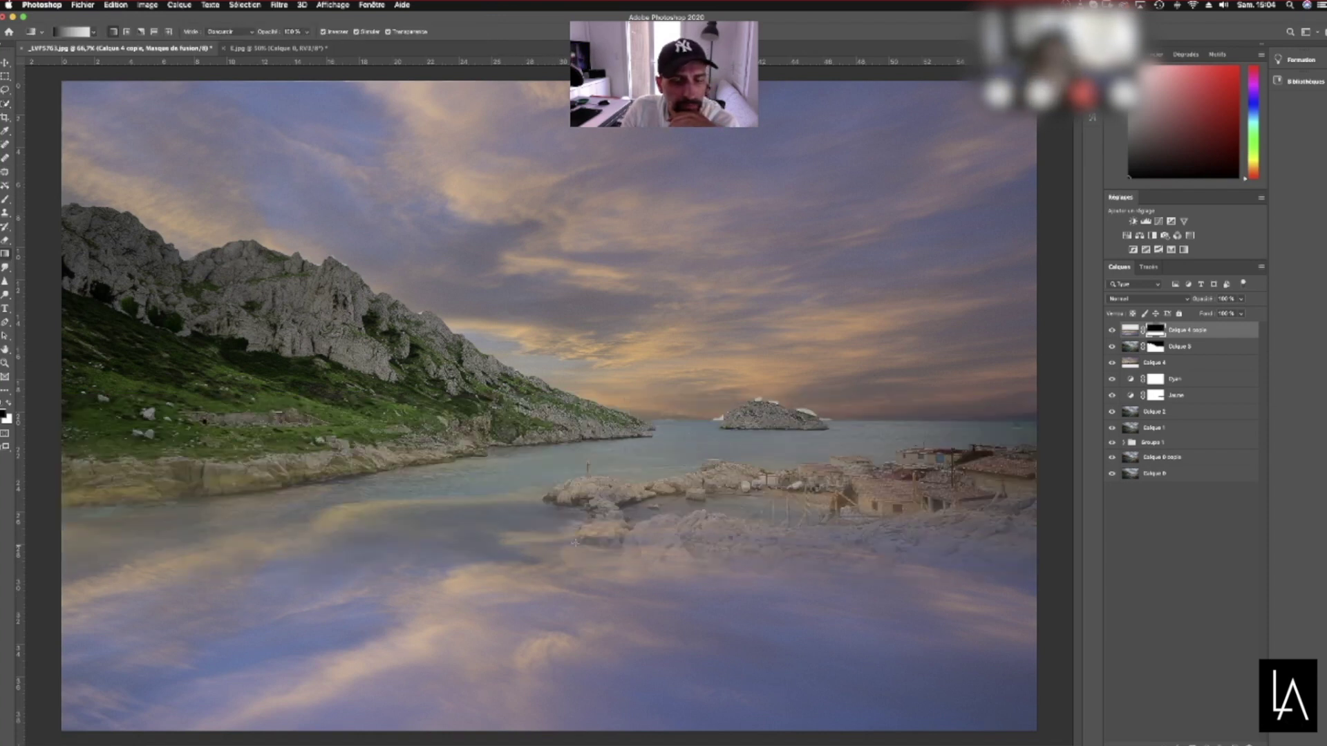
Undo the mask gradient and draw a slightly slanted one between the open water and the far shore
left_click(116, 5)
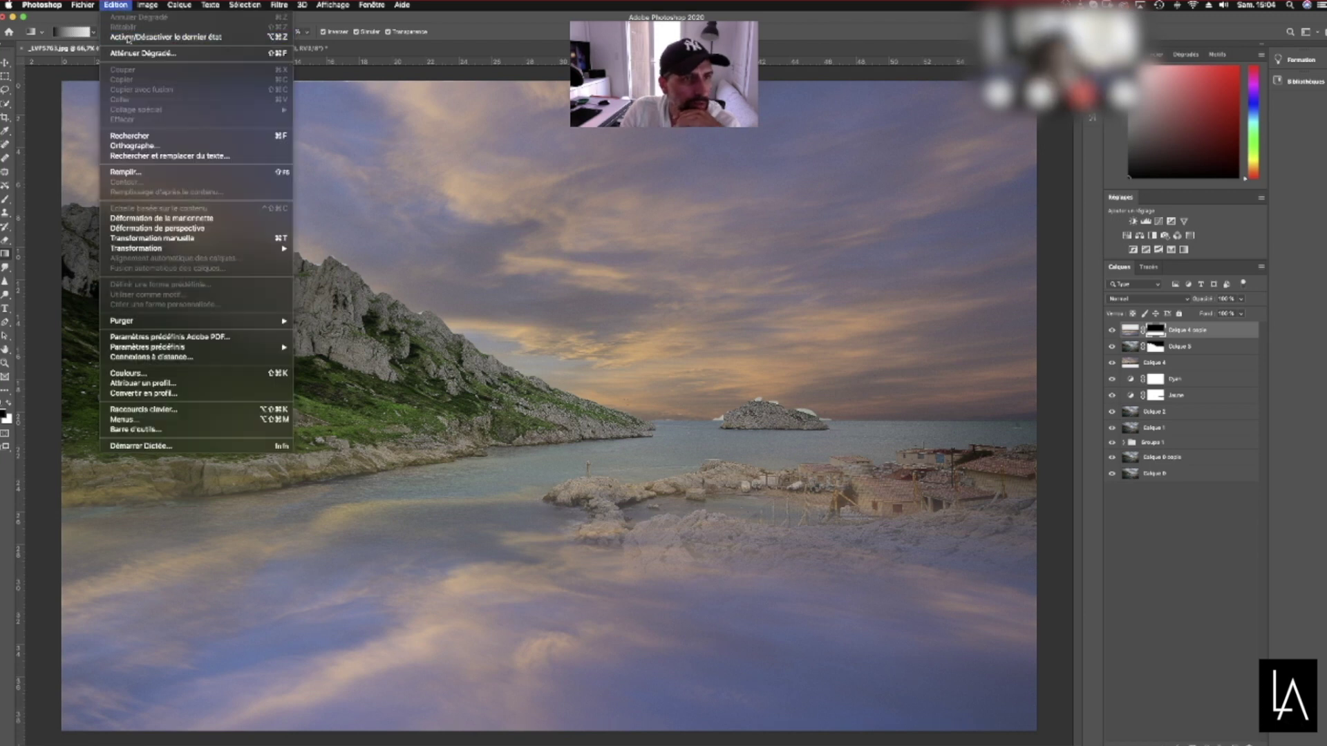
left_click(152, 19)
left_click_drag(518, 589, 537, 440)
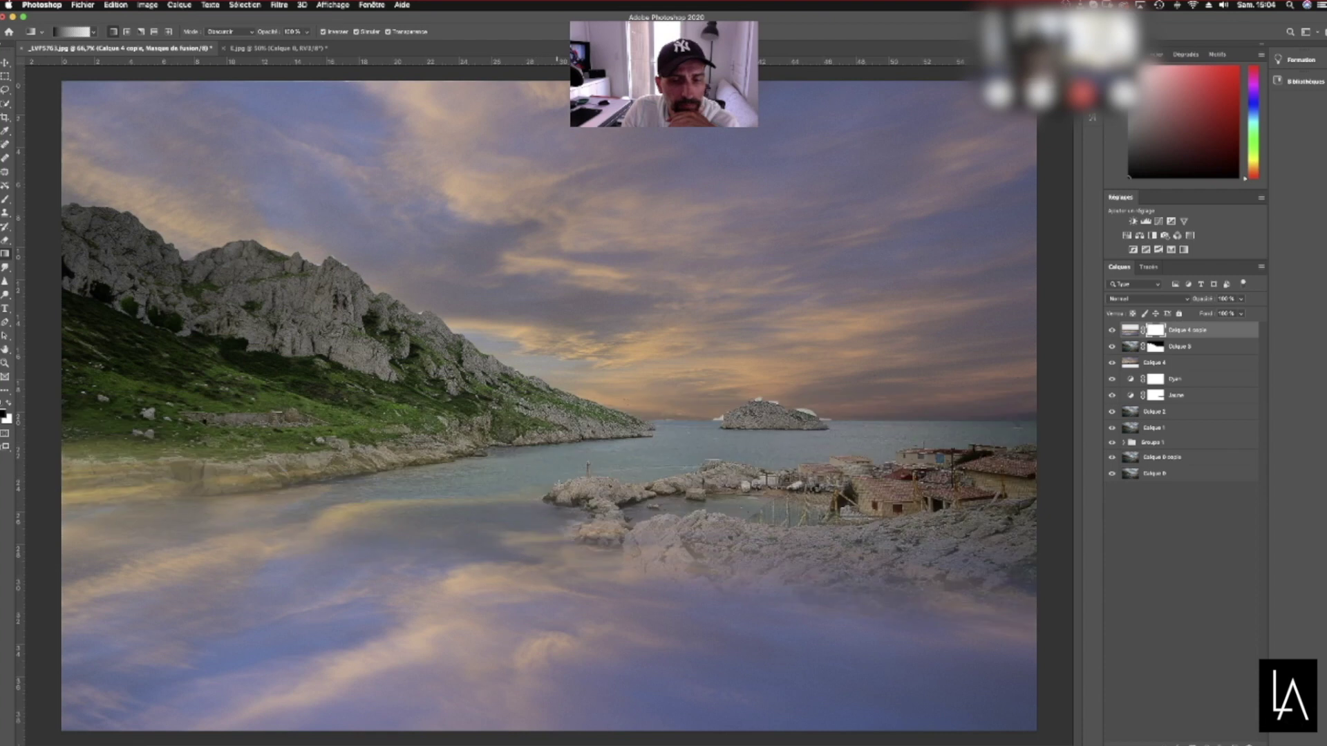
Try lowering the opacity of the flipped sky layer in Normal blending mode
left_click(1130, 331)
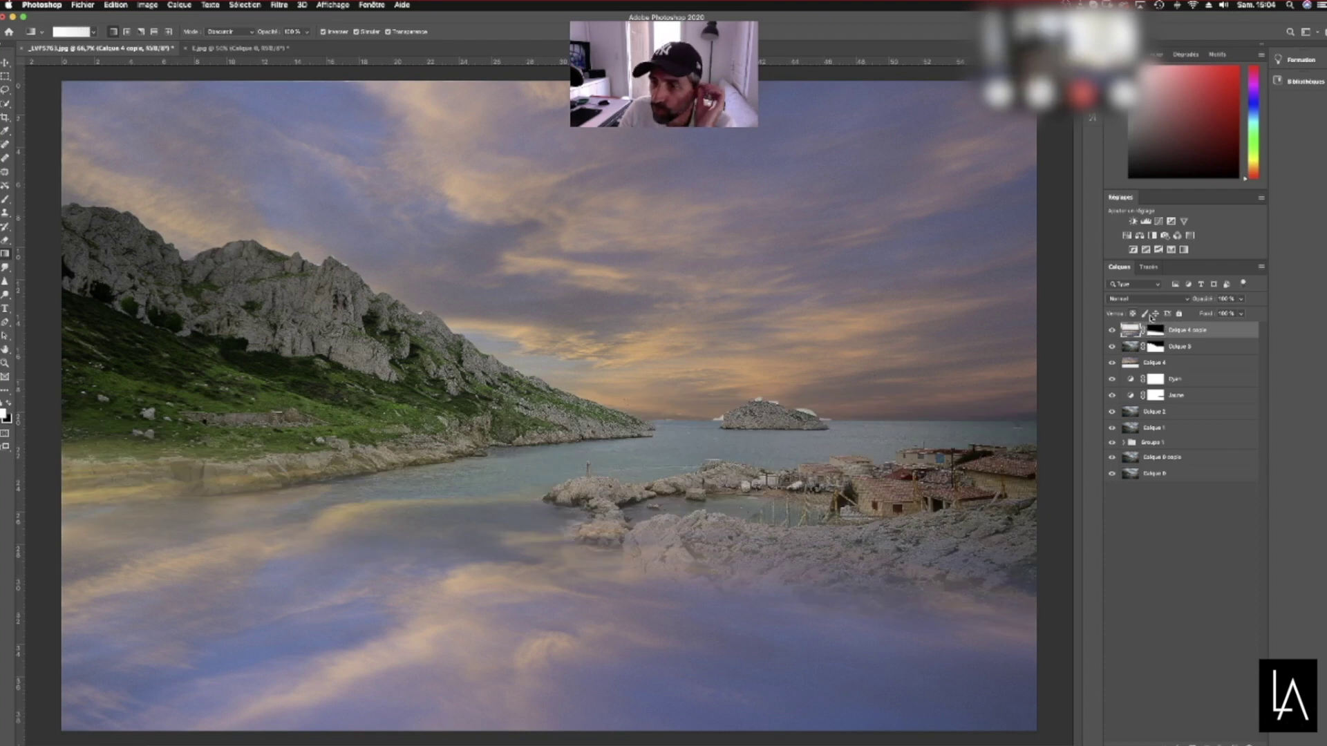
left_click(1242, 300)
left_click_drag(1242, 318, 1228, 317)
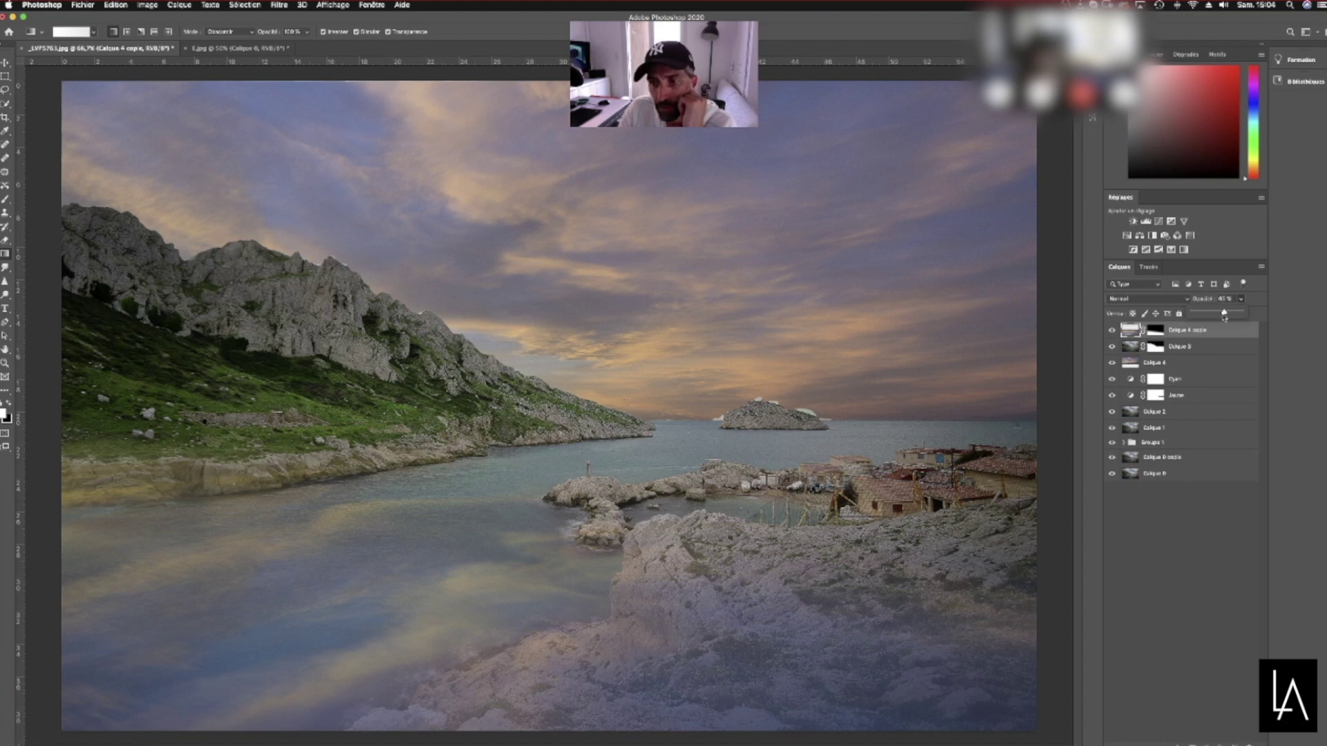
Set the flipped sky layer's blending mode to Couleur plus claire and lower its opacity to about half
left_click(1140, 298)
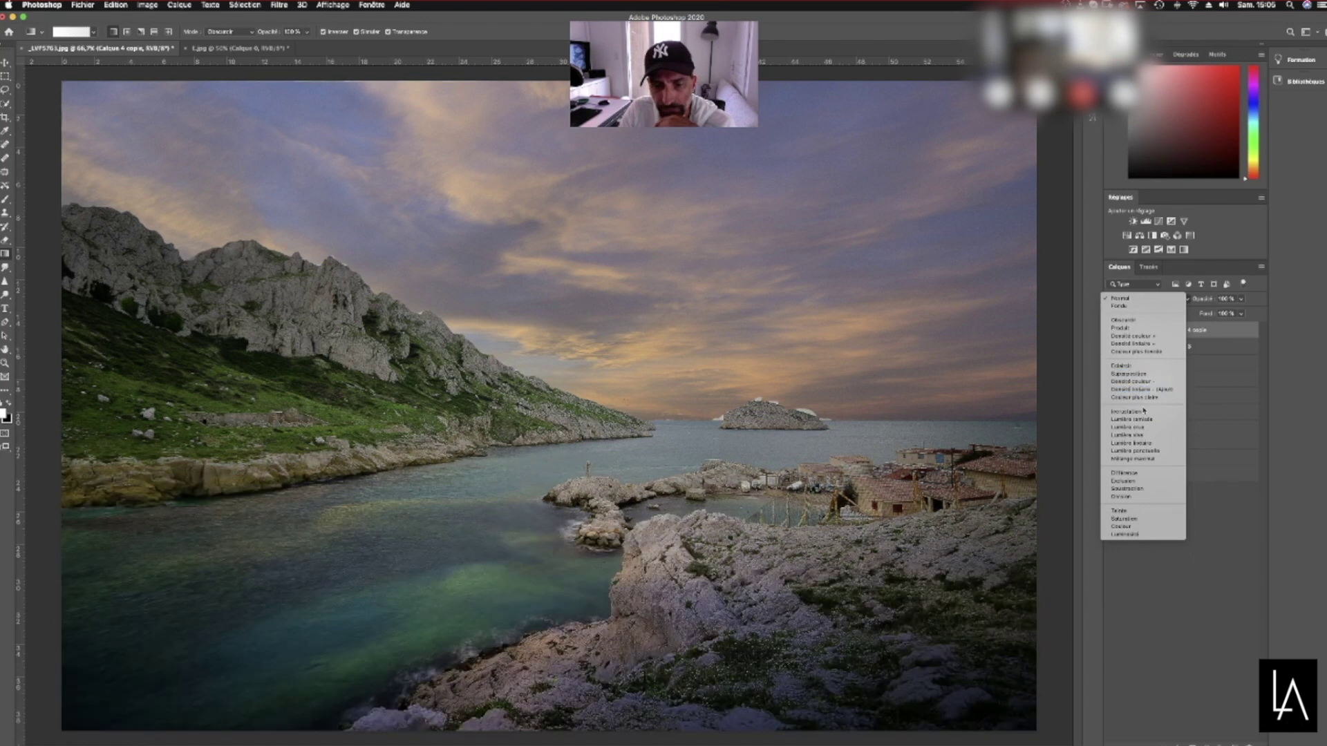
left_click(1143, 398)
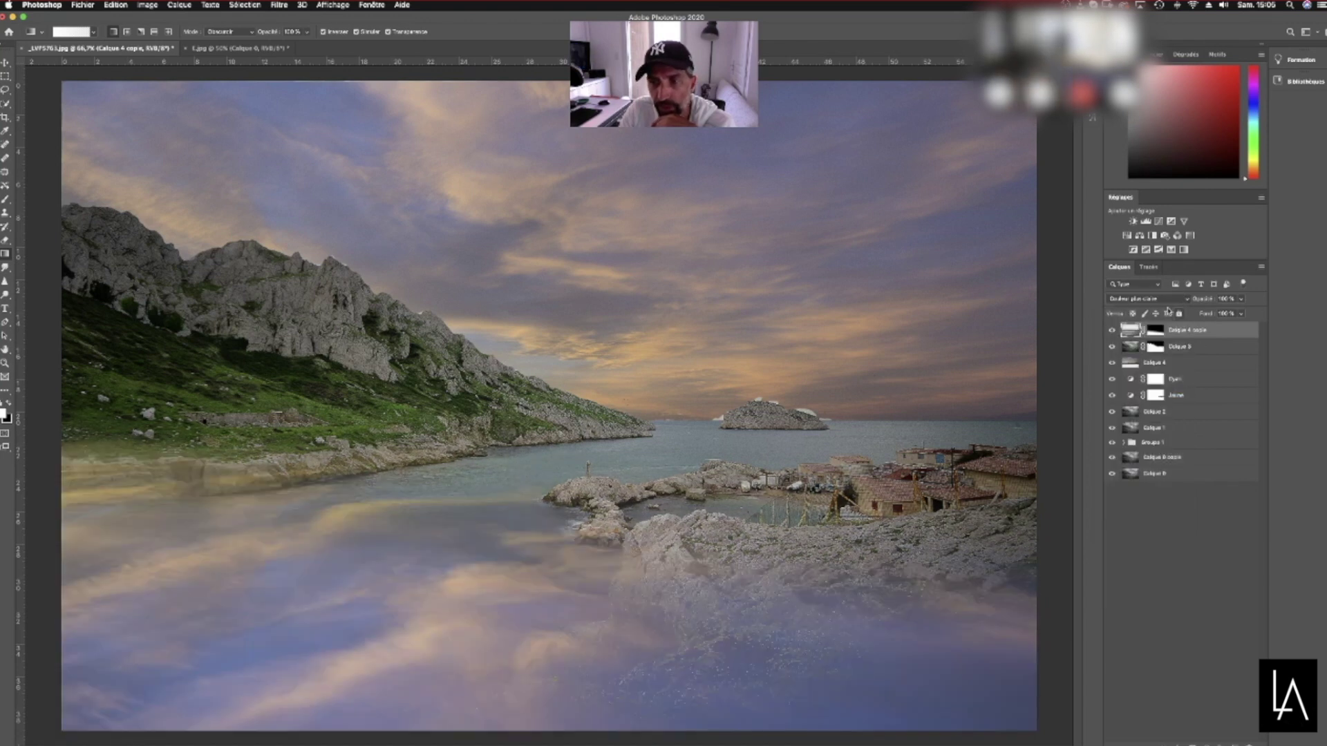
left_click(1242, 313)
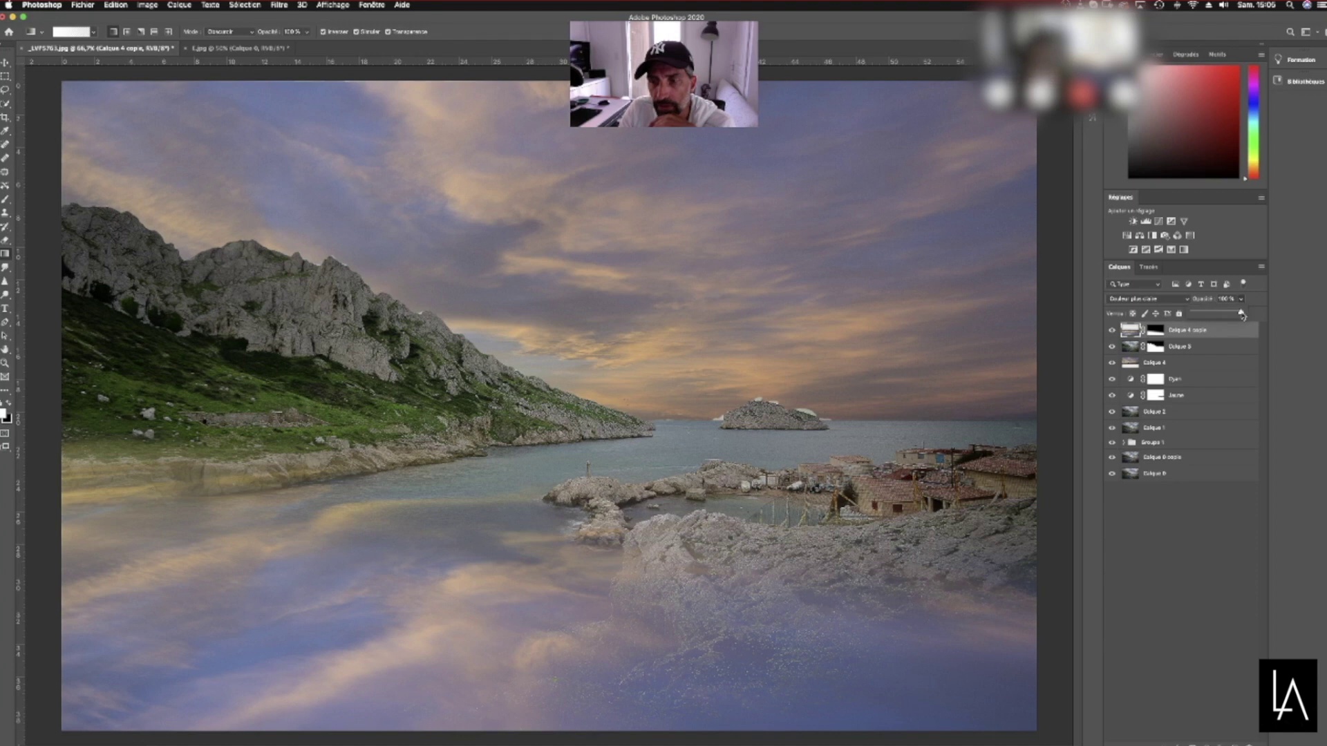
left_click_drag(1225, 318, 1219, 320)
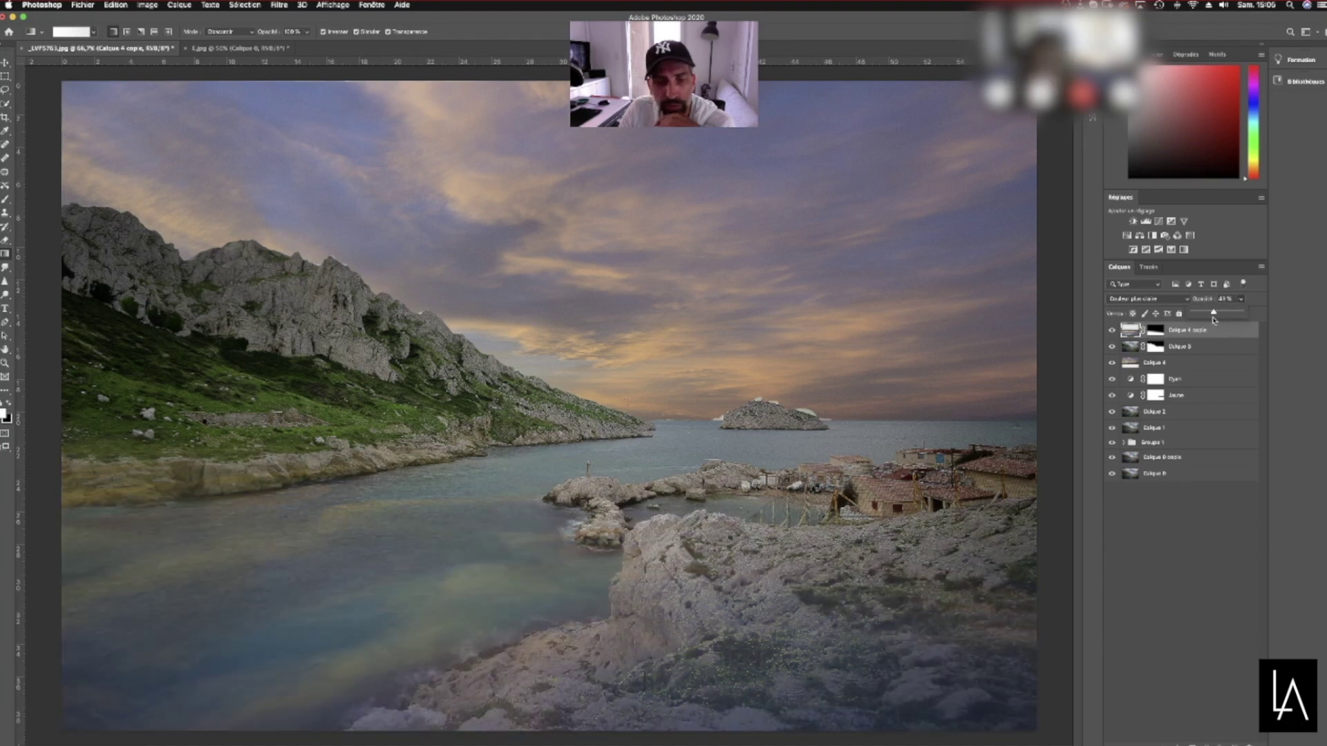
left_click_drag(1217, 314, 1218, 317)
left_click(1241, 300)
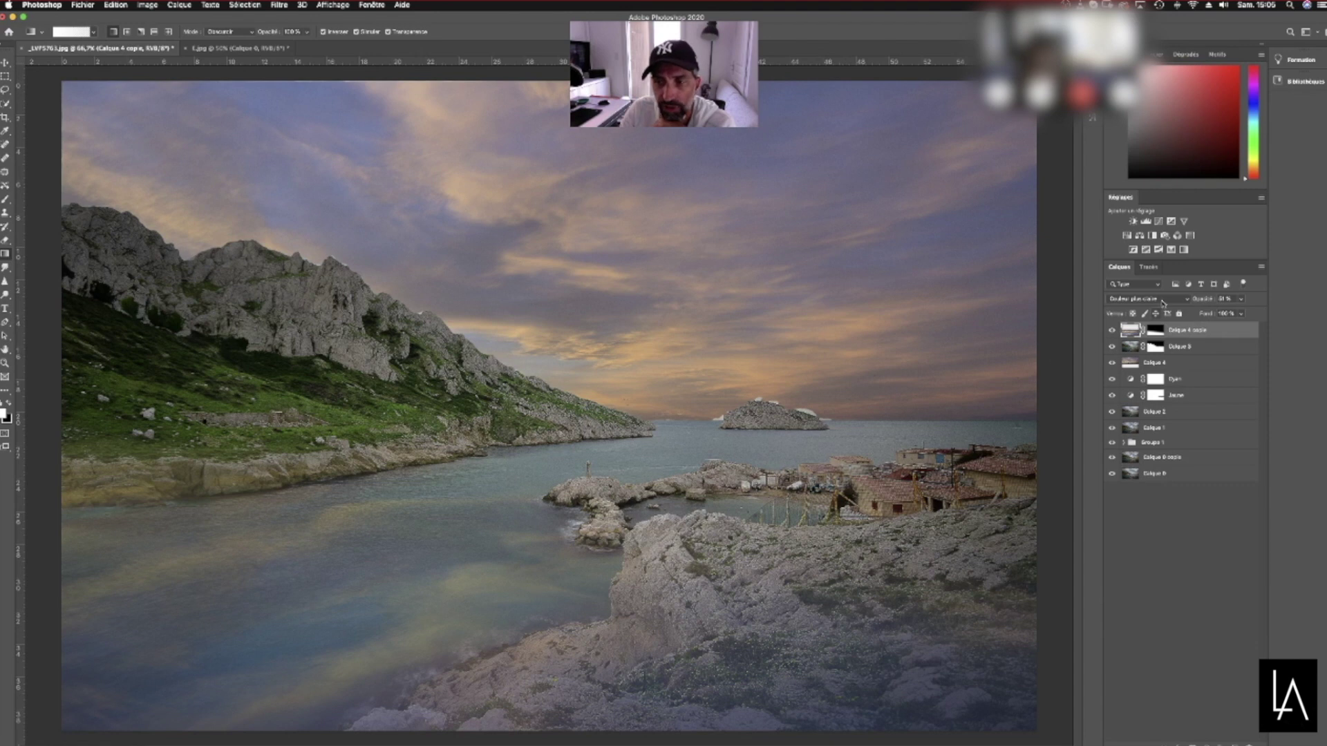
left_click(1185, 300)
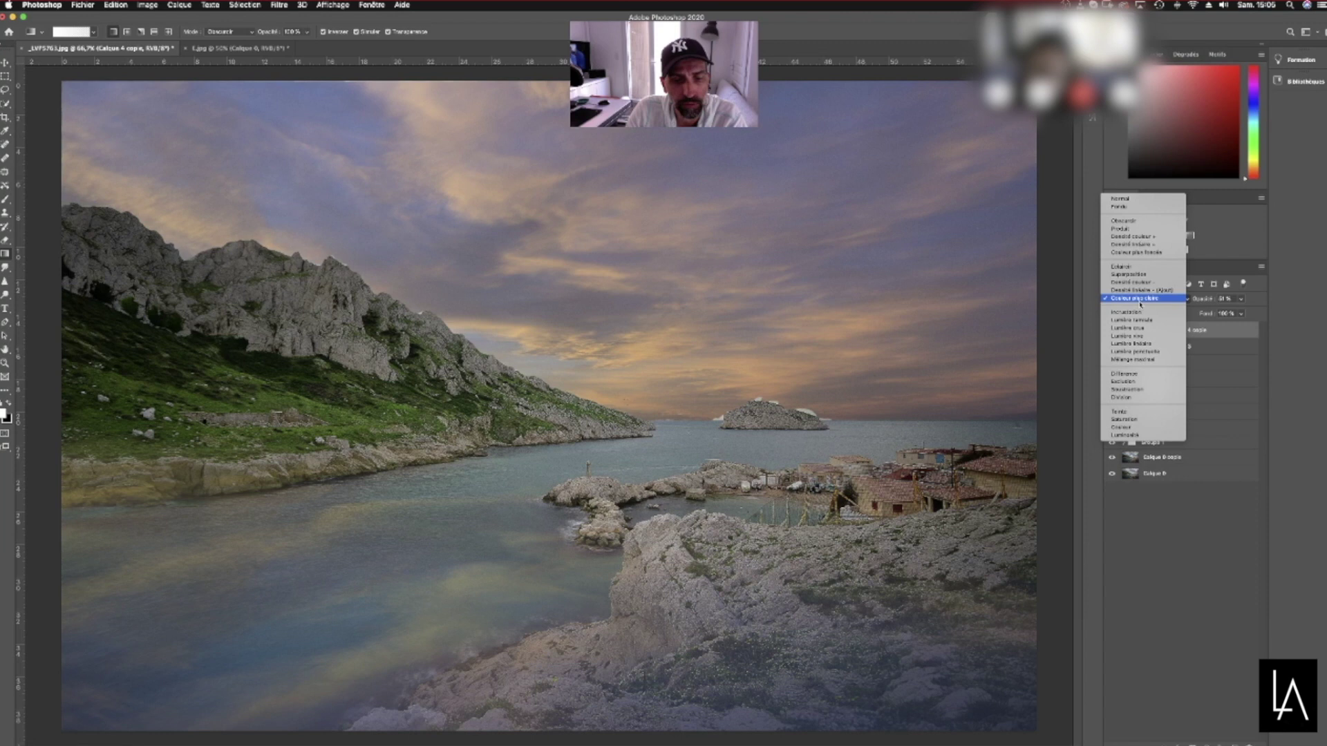
left_click(1139, 300)
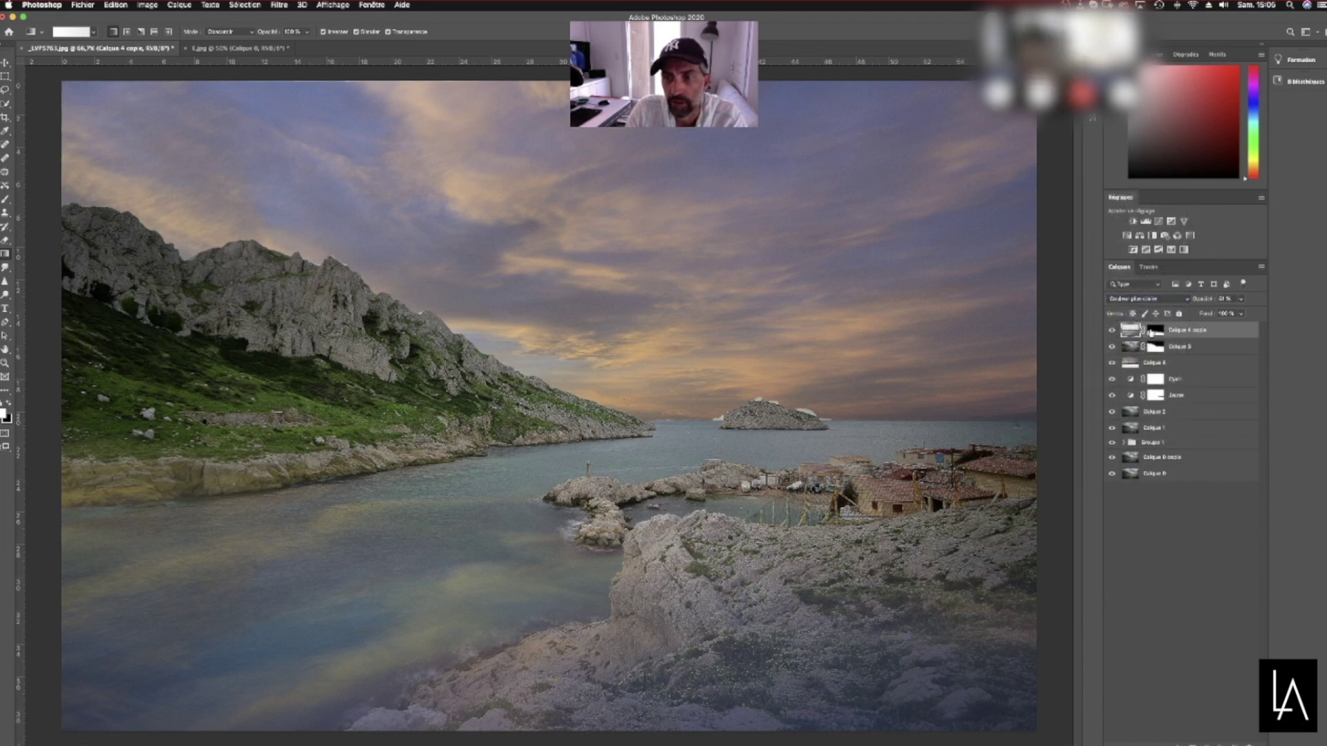
Mask the reflection off the left shore rocks with an enlarged Arrondi net brush, painting black on the sky copy's mask
left_click(1153, 331)
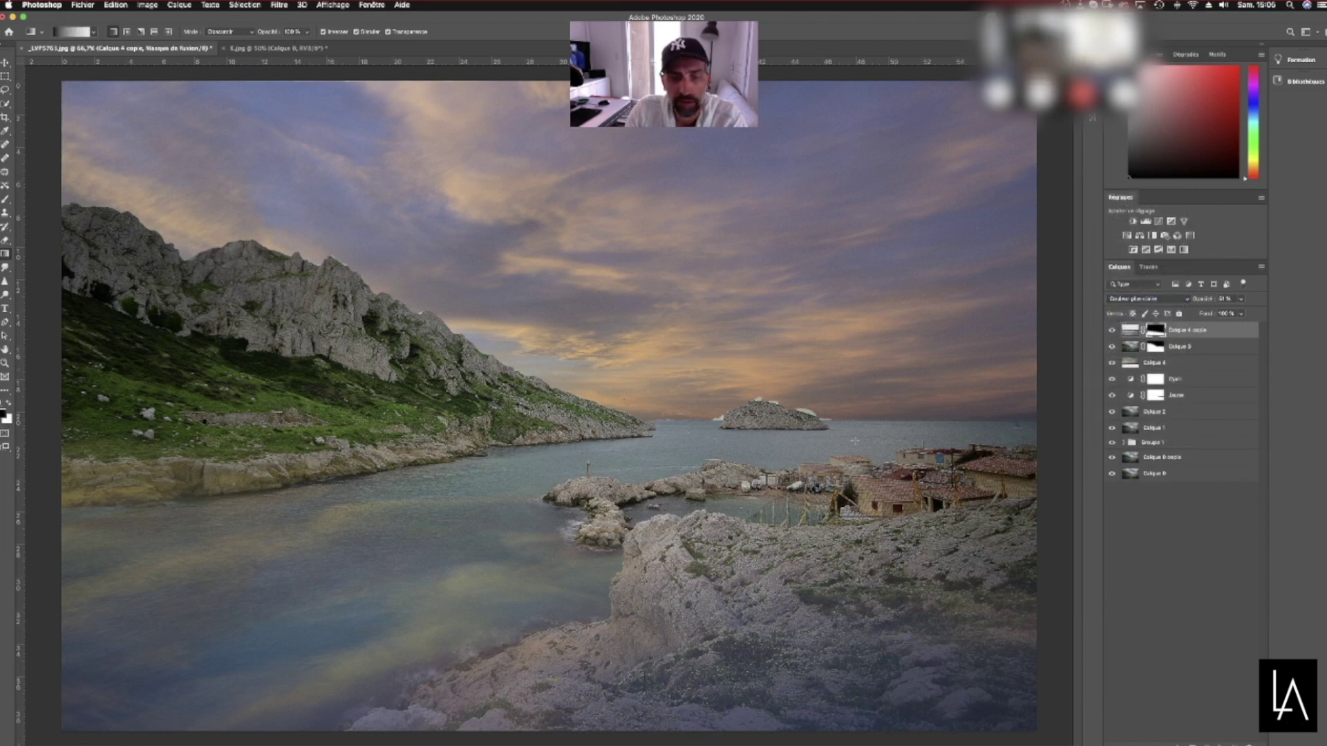
left_click(6, 200)
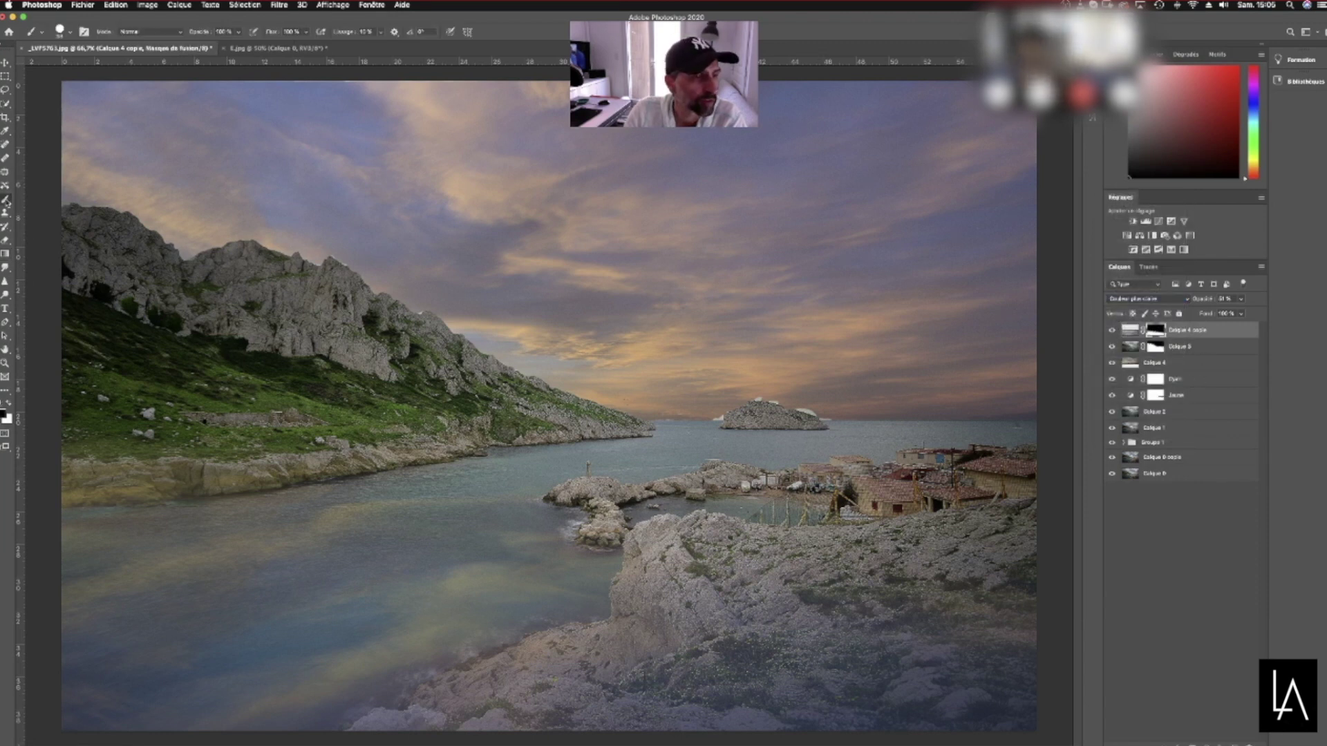
left_click(70, 32)
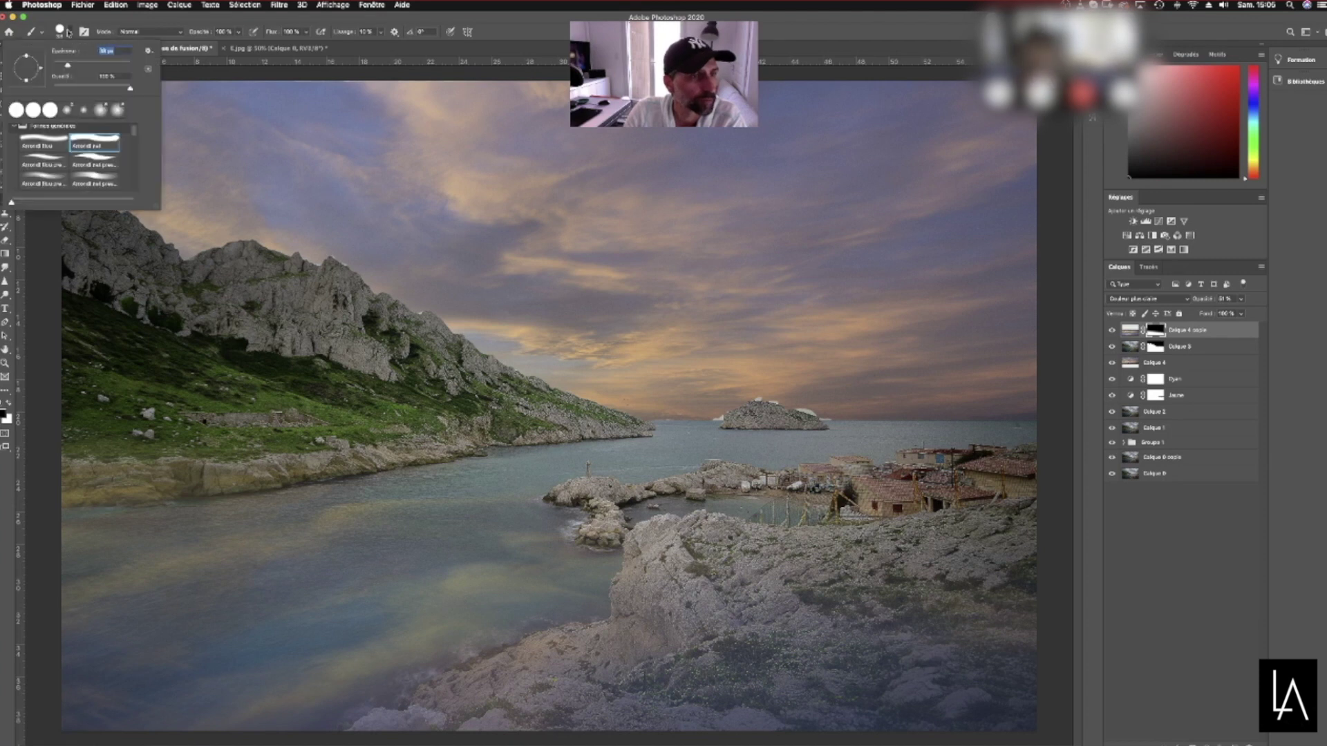
left_click_drag(87, 67, 92, 65)
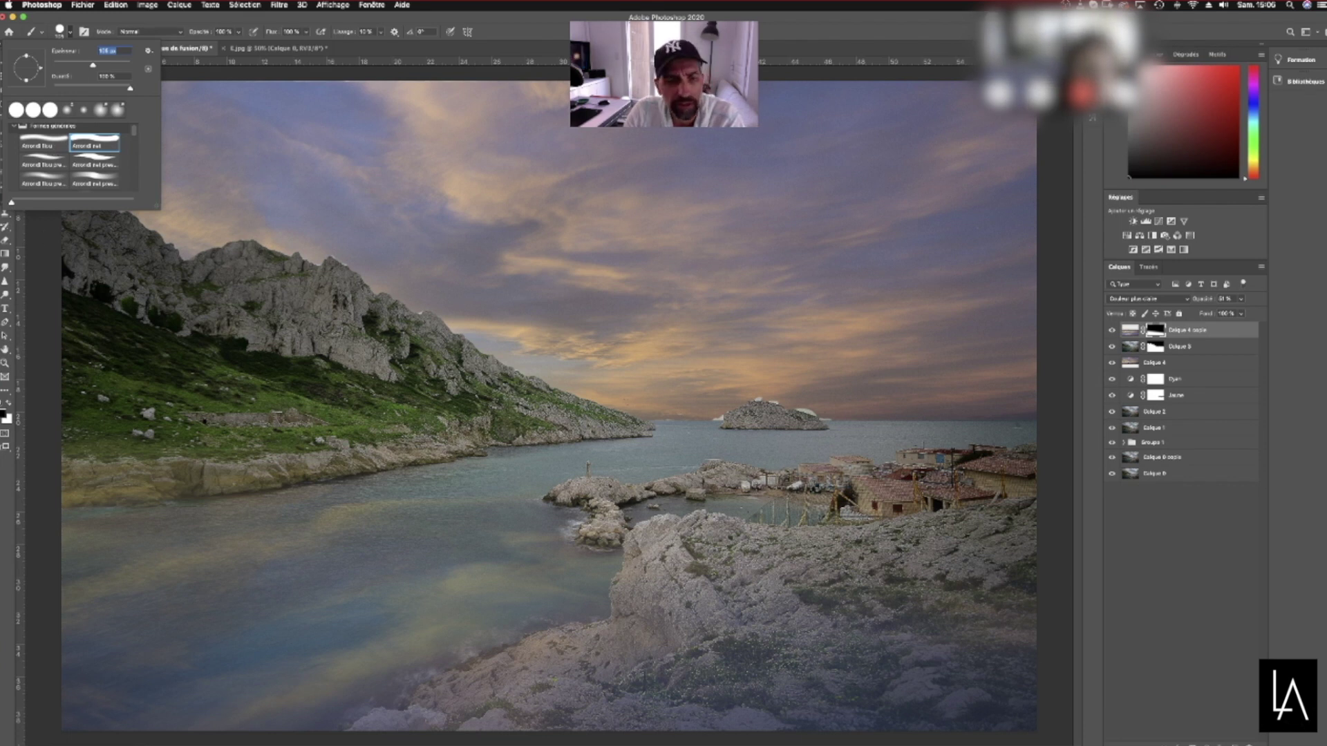
key("Return")
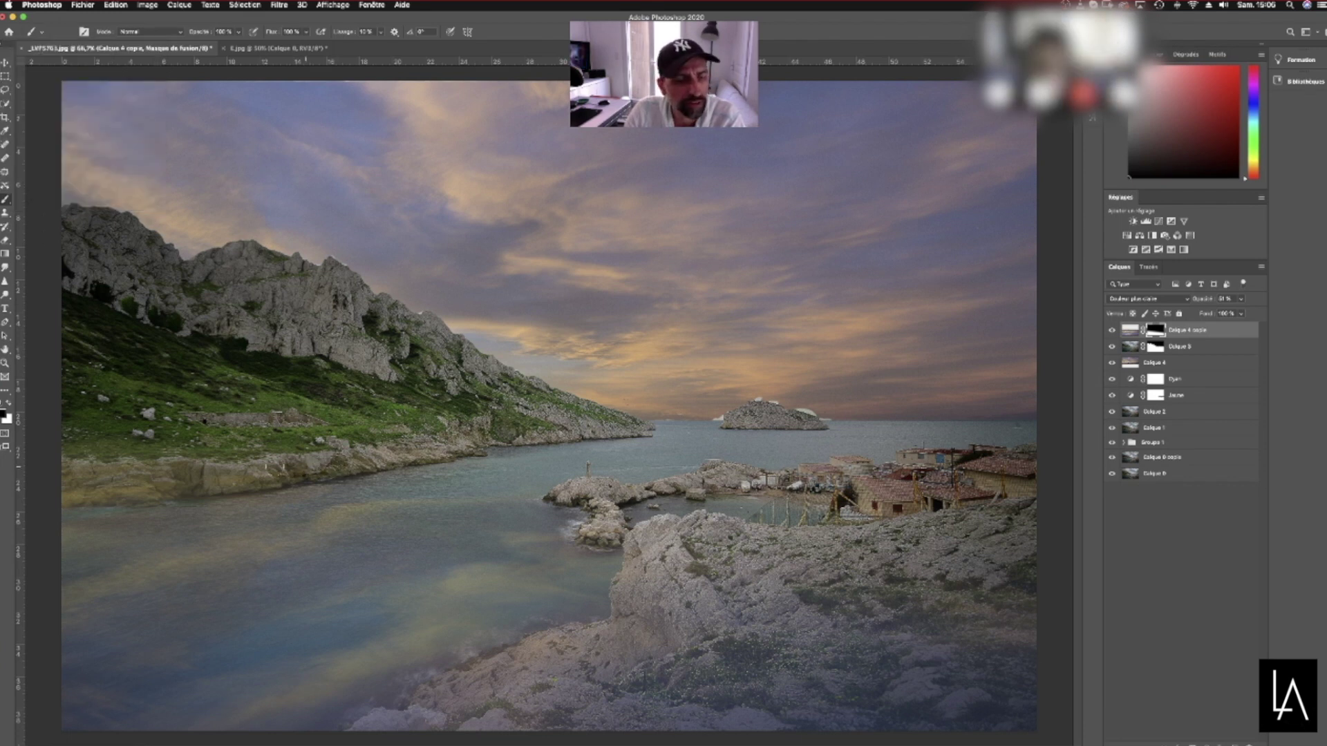
left_click_drag(280, 466, 304, 484)
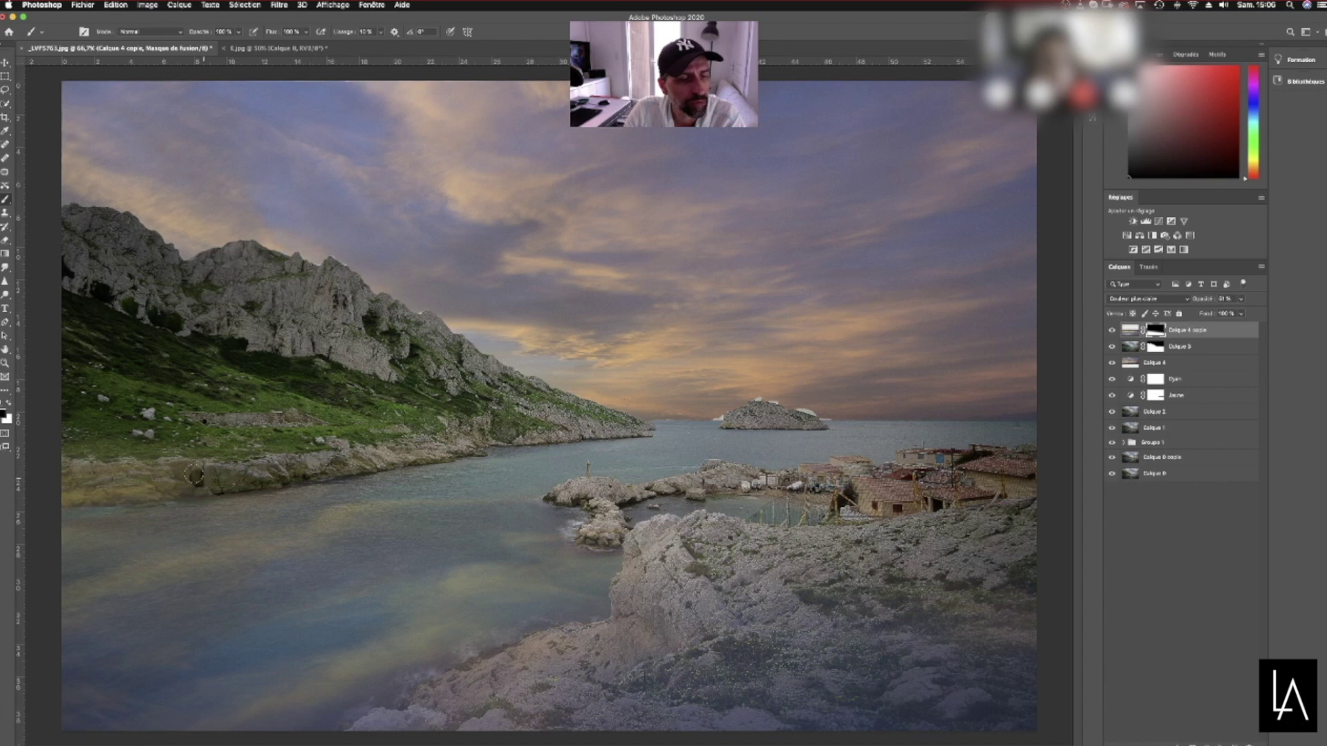
Choose the soft Arrondi flou brush and mask the remaining reflection off the rocks and grass along the left shore
left_click(72, 32)
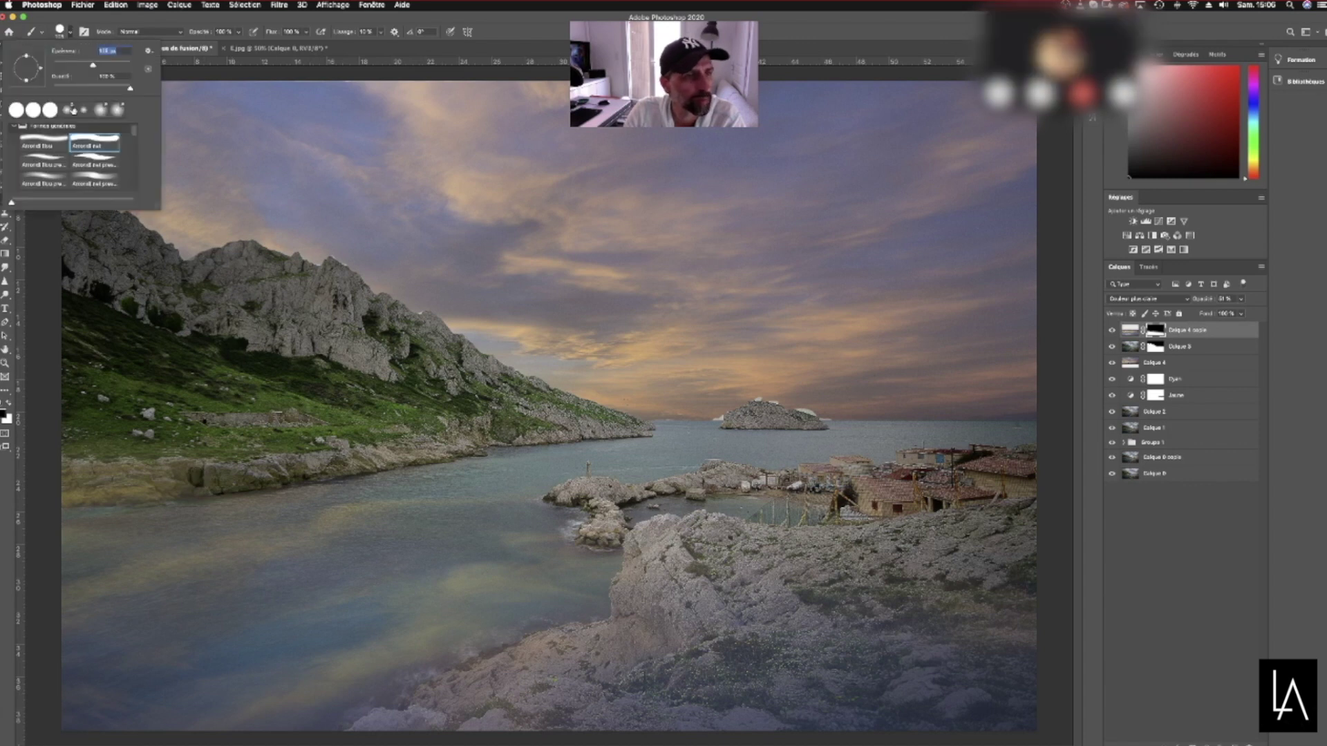
left_click(59, 138)
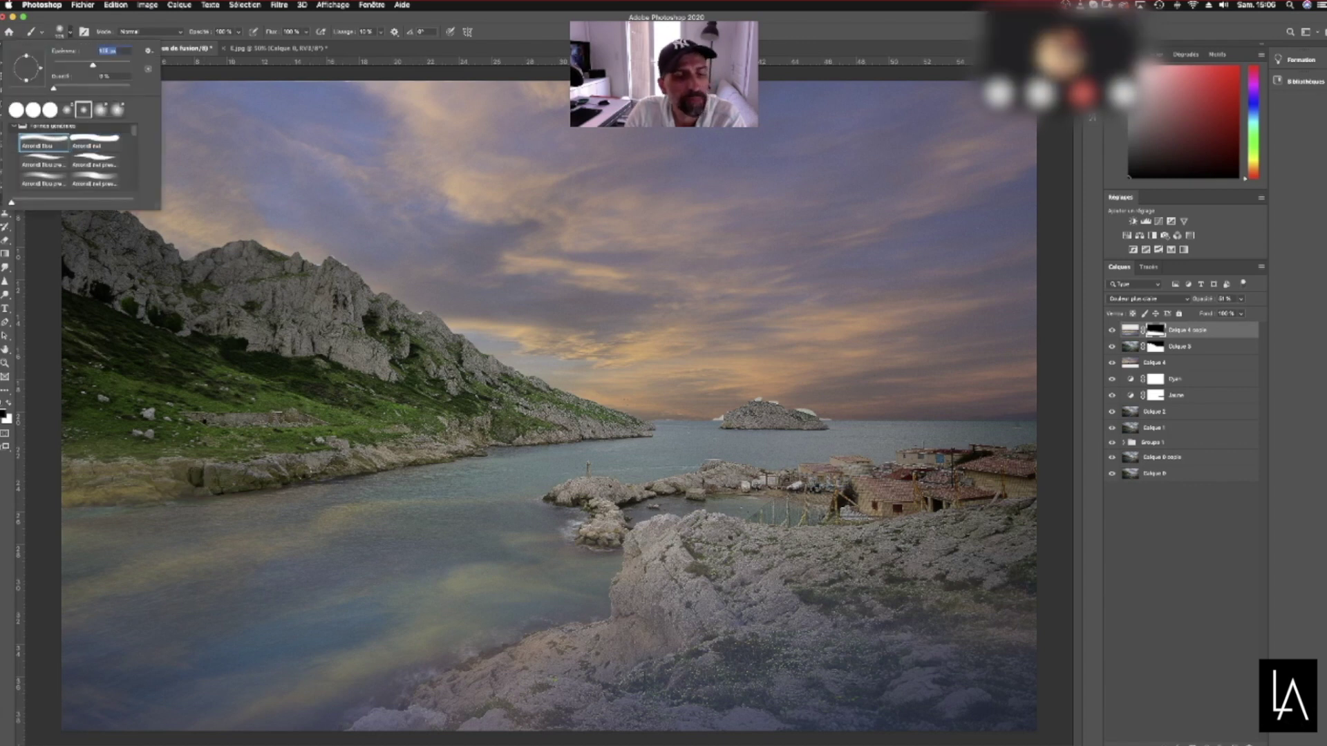
key("Return")
mouse_move(207, 469)
left_mouse_down()
mouse_move(64, 485)
mouse_move(179, 458)
mouse_move(69, 507)
mouse_move(200, 488)
left_mouse_up()
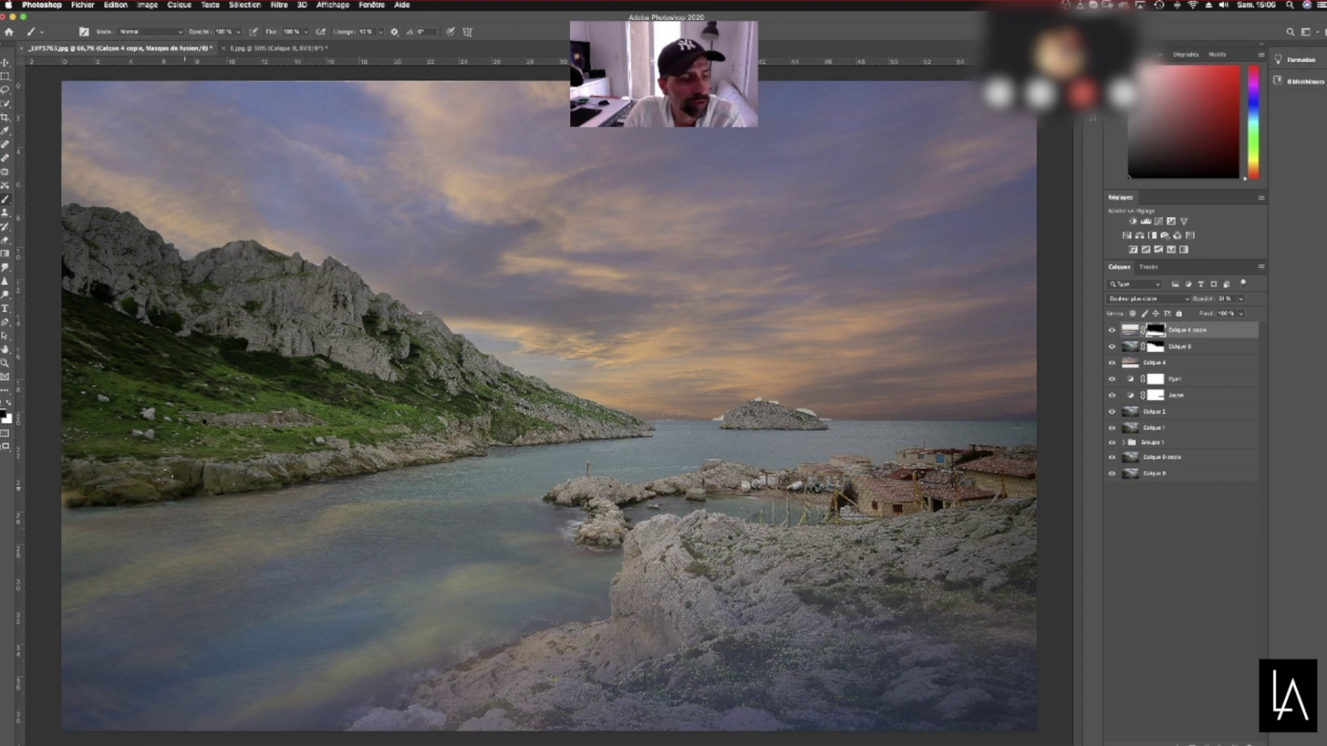
left_click_drag(110, 450, 231, 451)
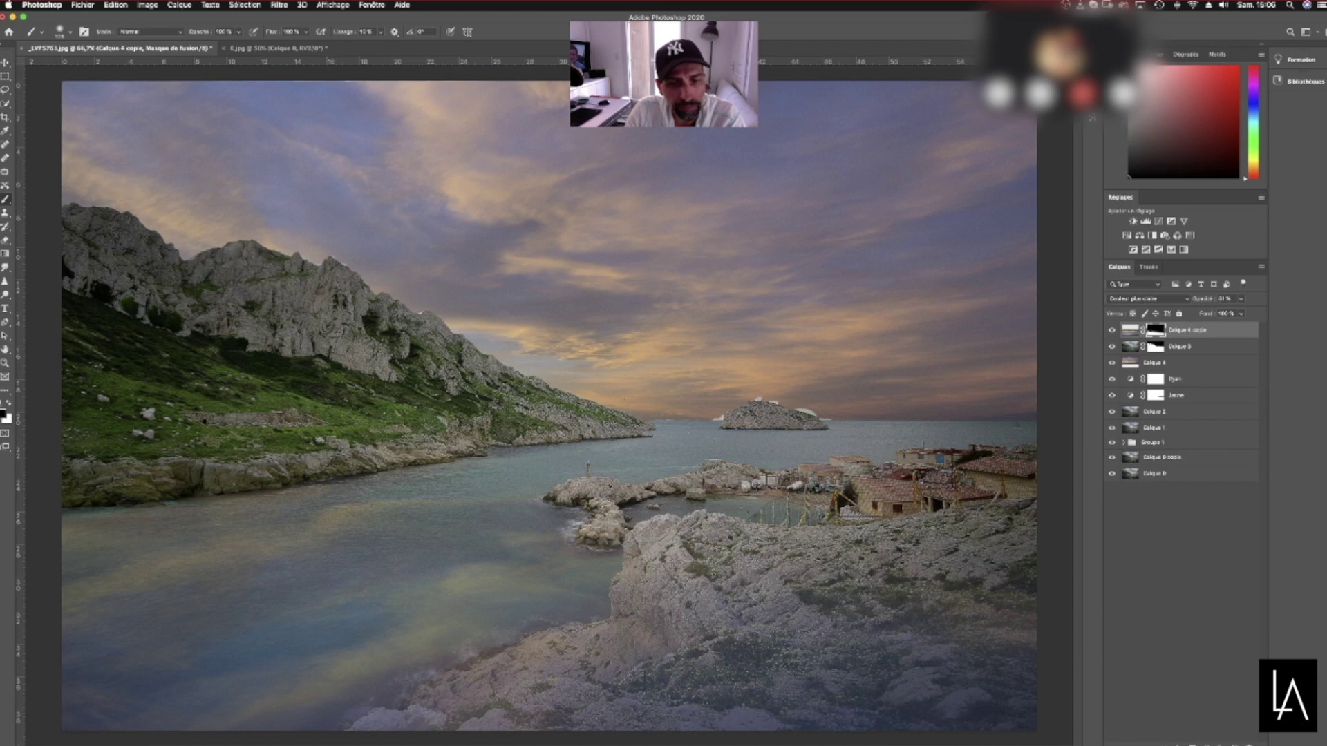
Mask the reflection off the foreground rocks and vegetation, from the waterline to the image's lower right corner
mouse_move(640, 573)
left_mouse_down()
mouse_move(639, 636)
mouse_move(615, 698)
mouse_move(373, 727)
left_mouse_up()
mouse_move(453, 688)
left_mouse_down()
mouse_move(525, 664)
mouse_move(698, 664)
mouse_move(1016, 729)
mouse_move(767, 726)
mouse_move(1051, 625)
mouse_move(716, 595)
mouse_move(760, 580)
mouse_move(681, 549)
mouse_move(1009, 587)
mouse_move(995, 684)
mouse_move(947, 726)
left_mouse_up()
mouse_move(968, 642)
left_mouse_down()
mouse_move(1014, 596)
mouse_move(1022, 712)
left_mouse_up()
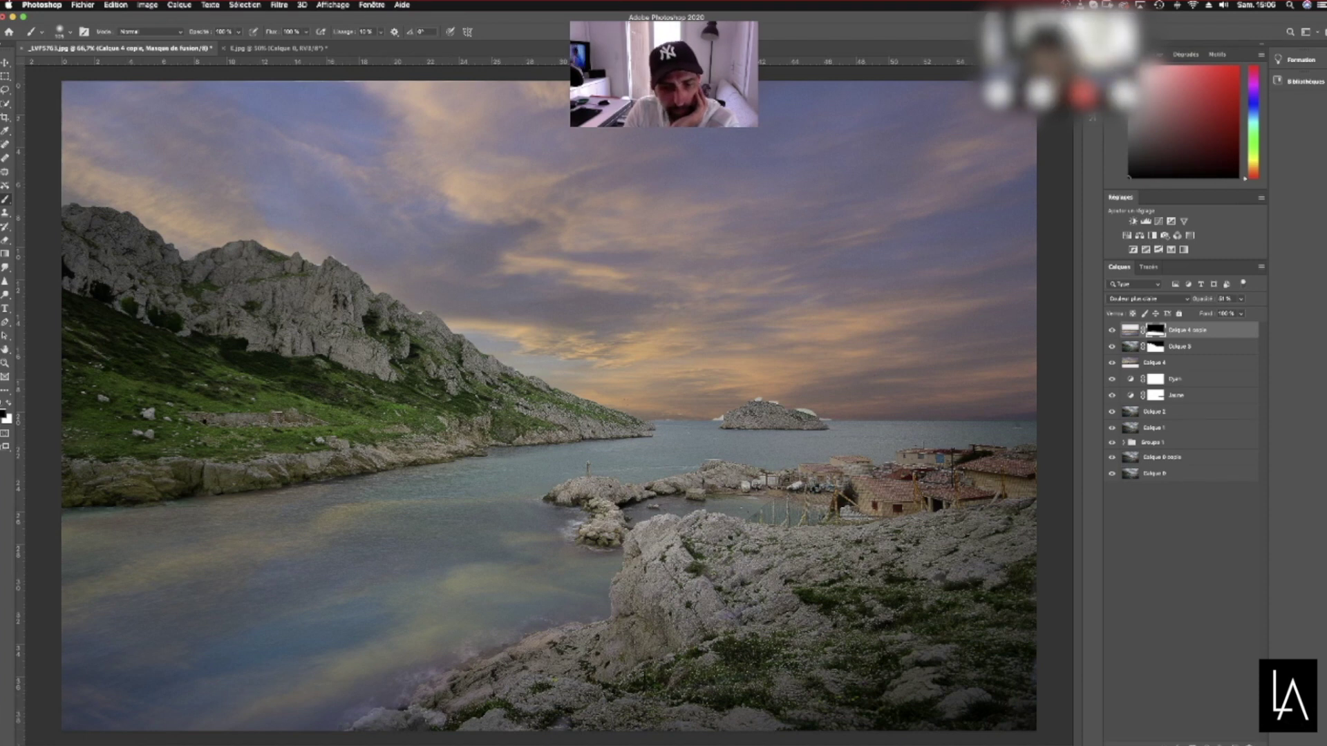
Set the brush to white at 14 % opacity and make the flipped sky layer's image active instead of its mask
left_click(9, 405)
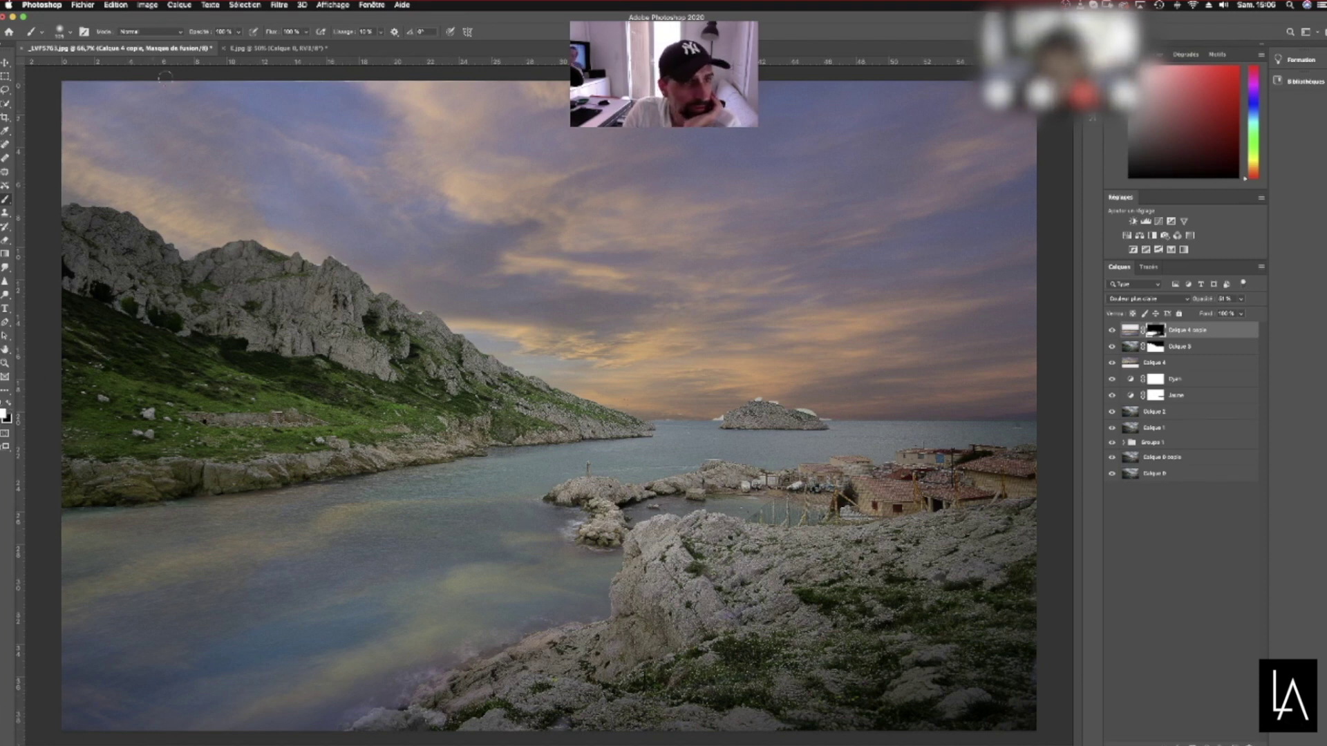
left_click(237, 31)
key("Return")
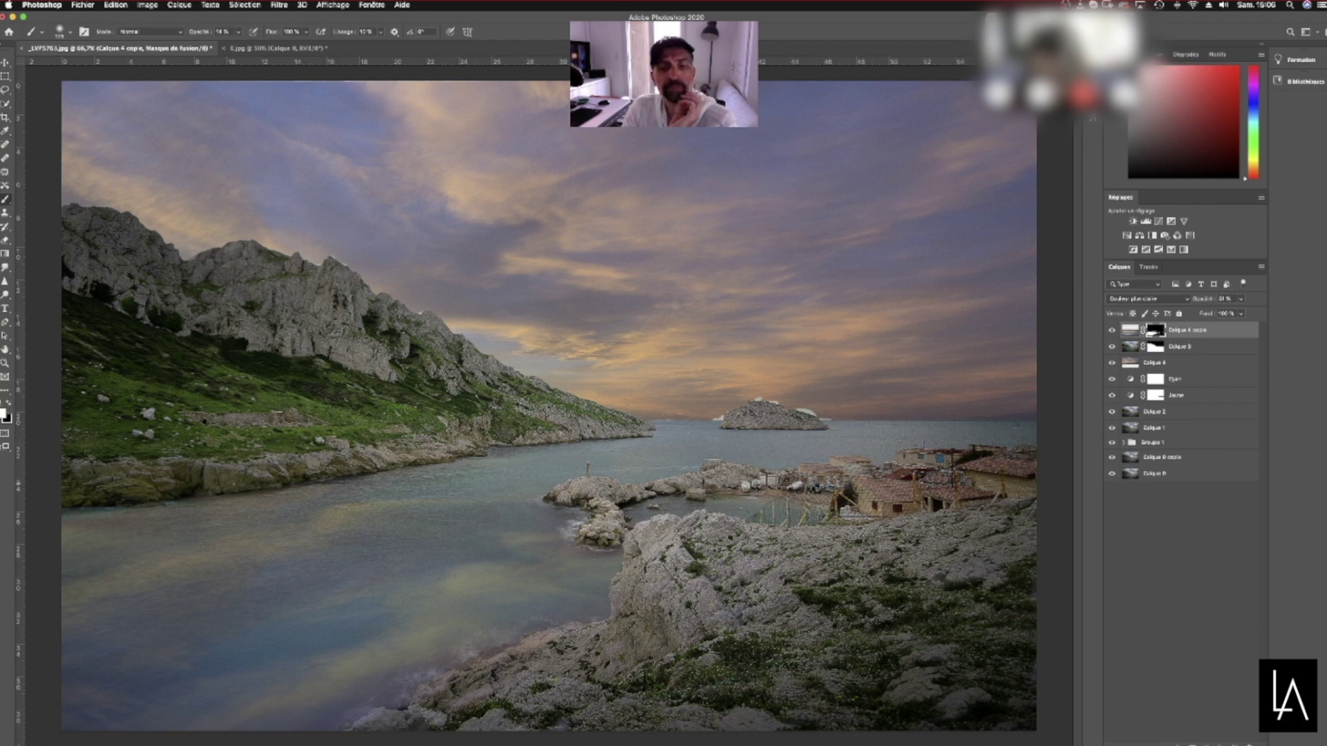
key("super+minus")
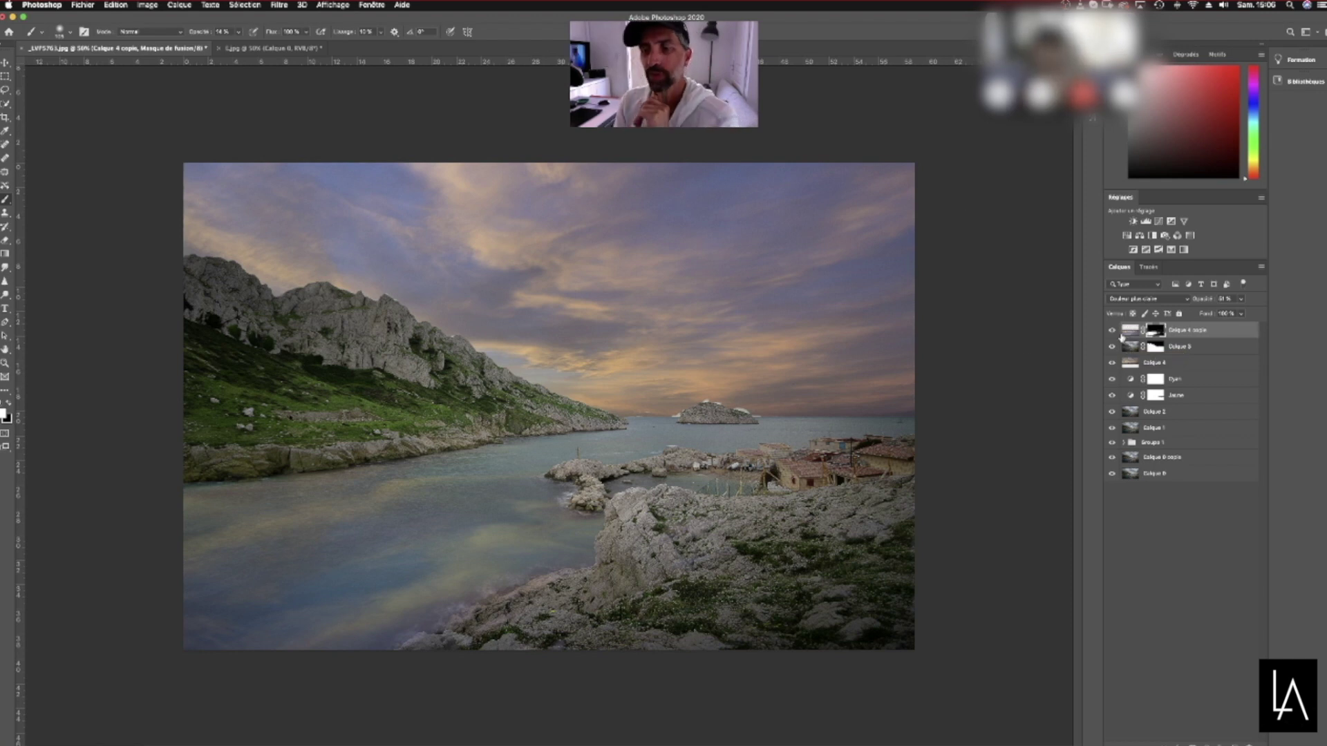
left_click(1128, 331)
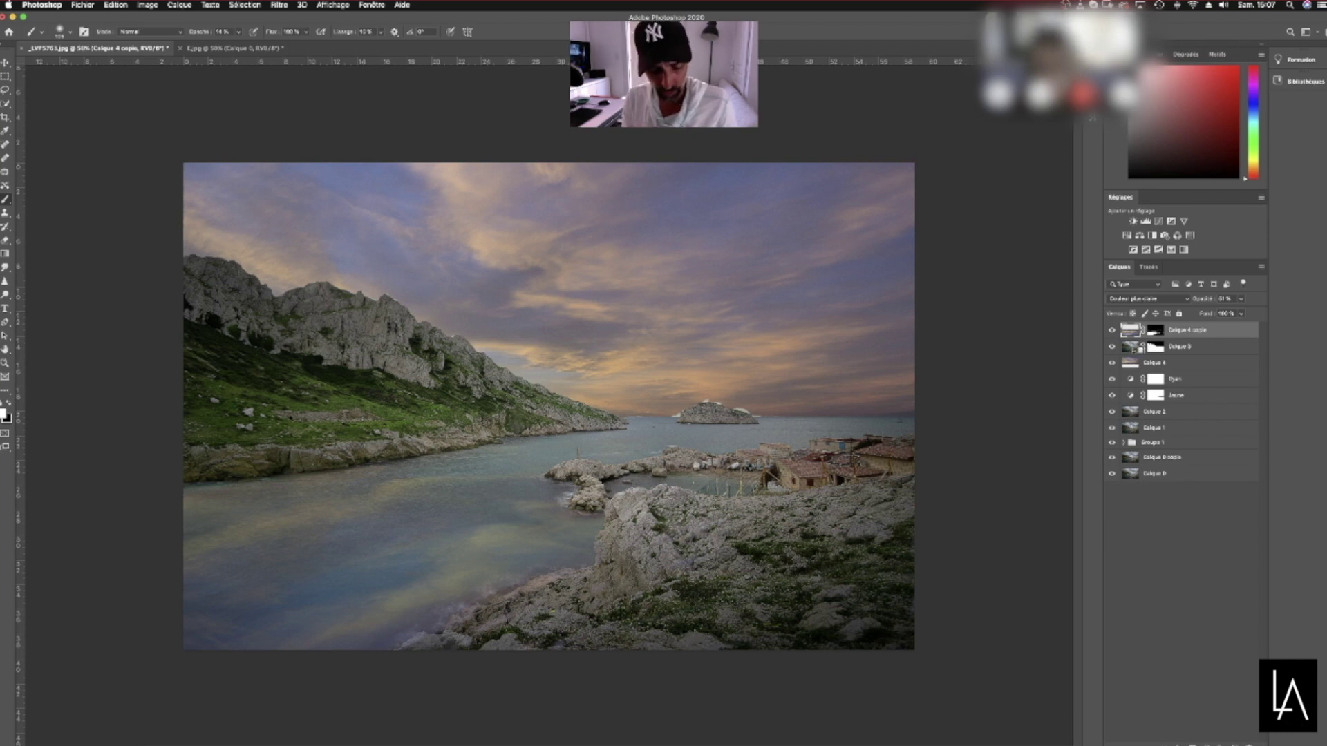
Stamp all visible layers into a new top layer and open Color Efex Pro 4 from the Nik Collection on it
key("super+alt+shift+e")
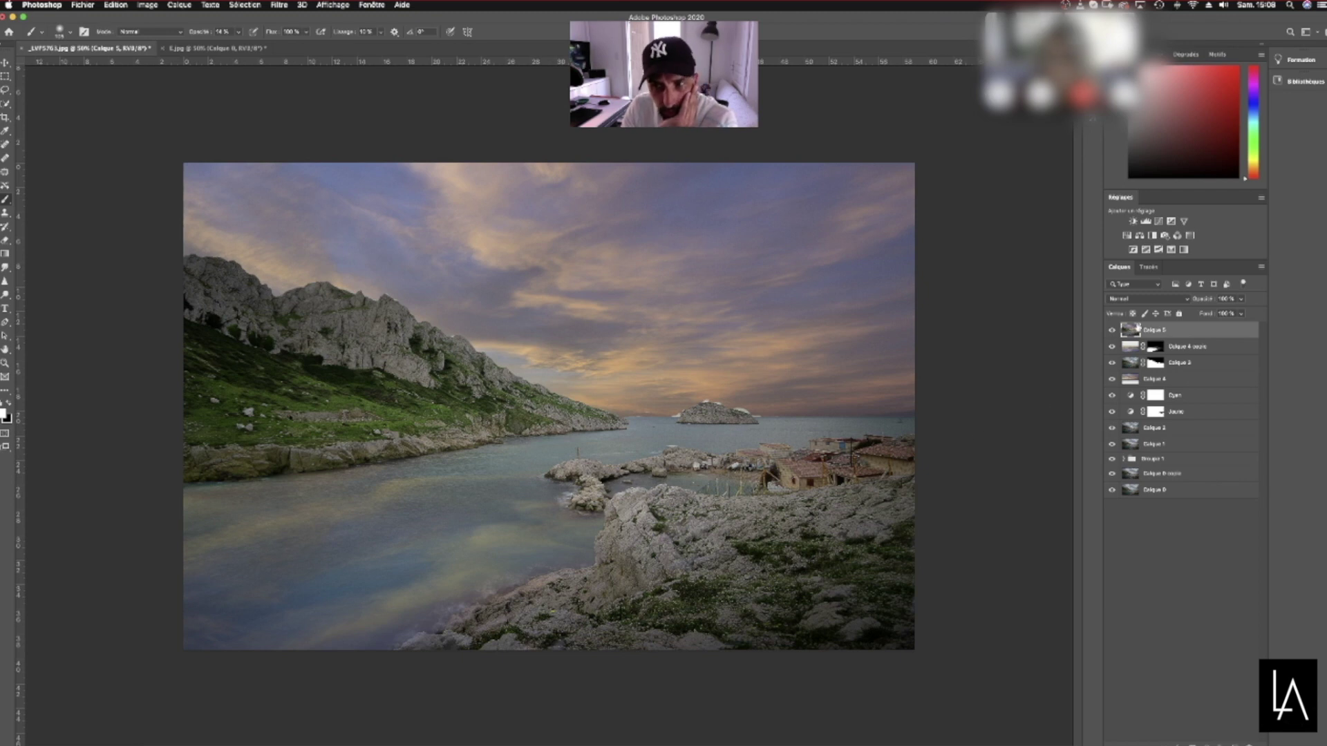
left_click(280, 5)
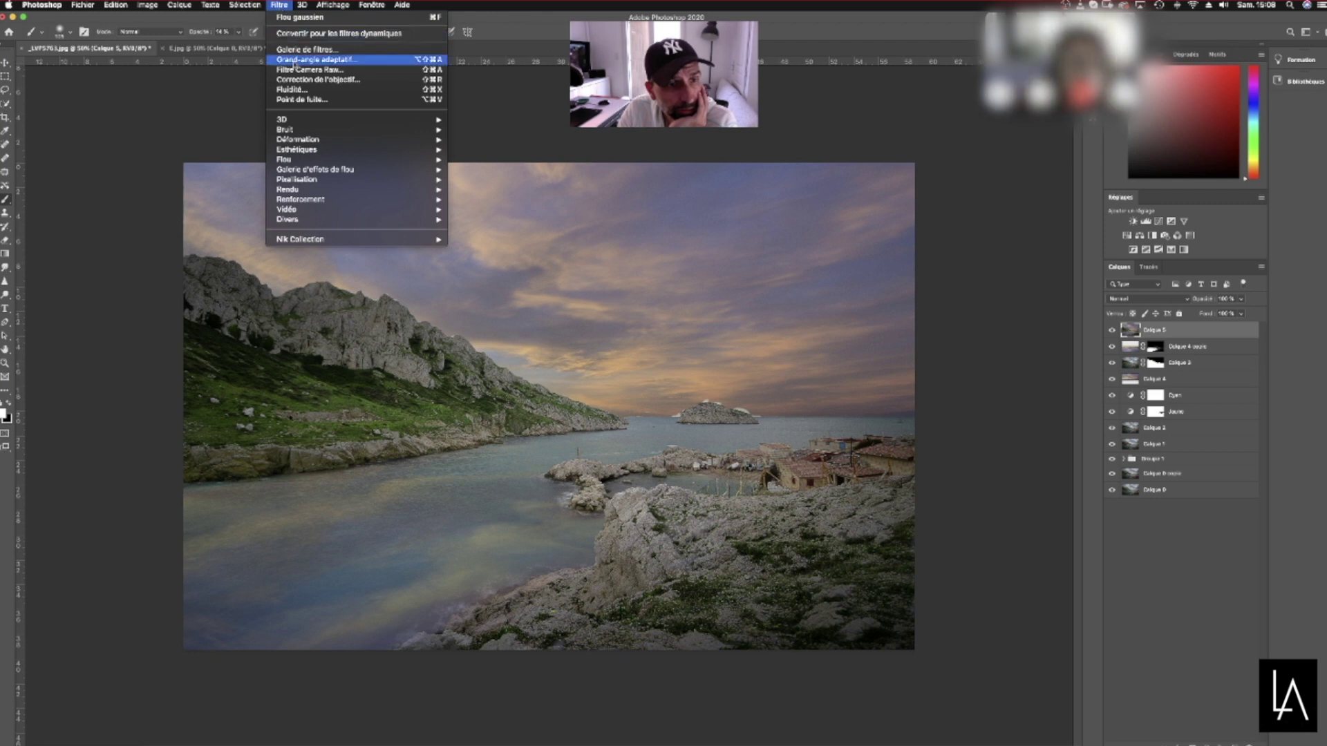
mouse_move(353, 240)
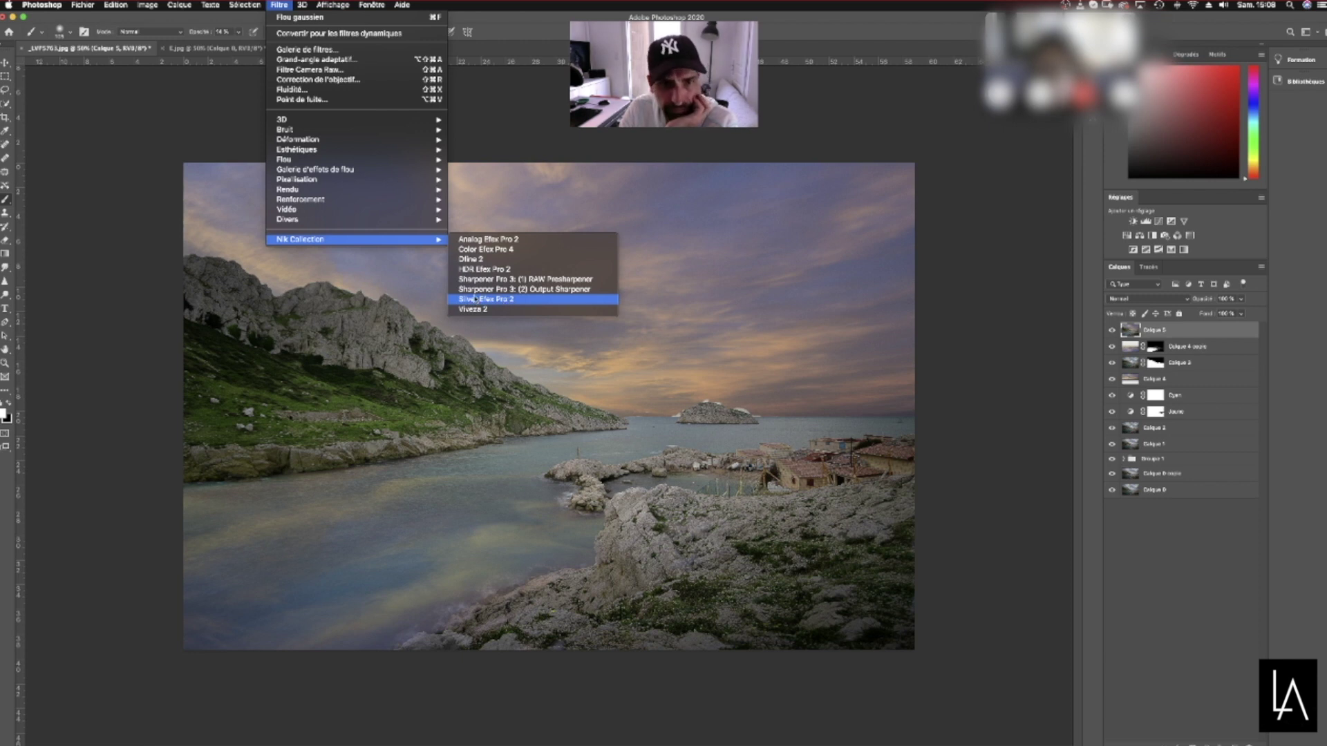
left_click(488, 250)
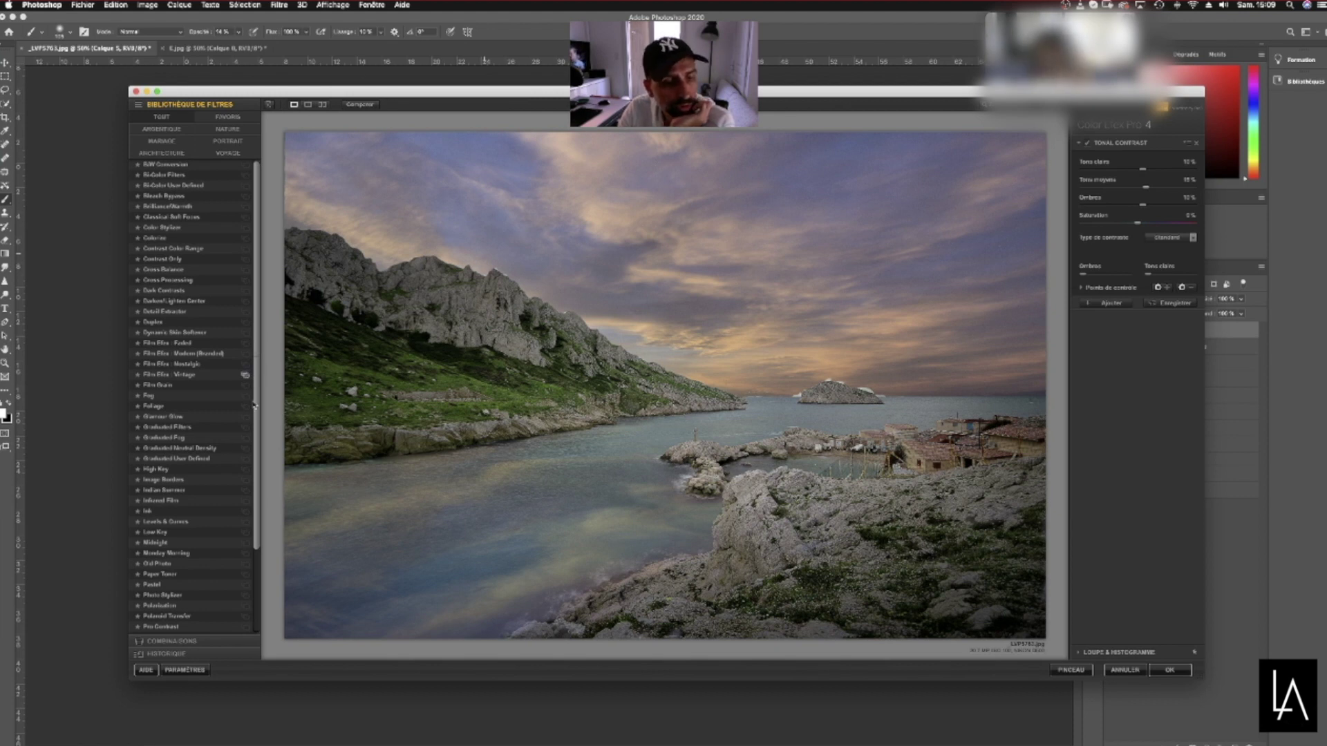
Try the Darken/Lighten Center and Duplex filters on the coastal image from the full filter library
scroll(256, 528, "down", 3)
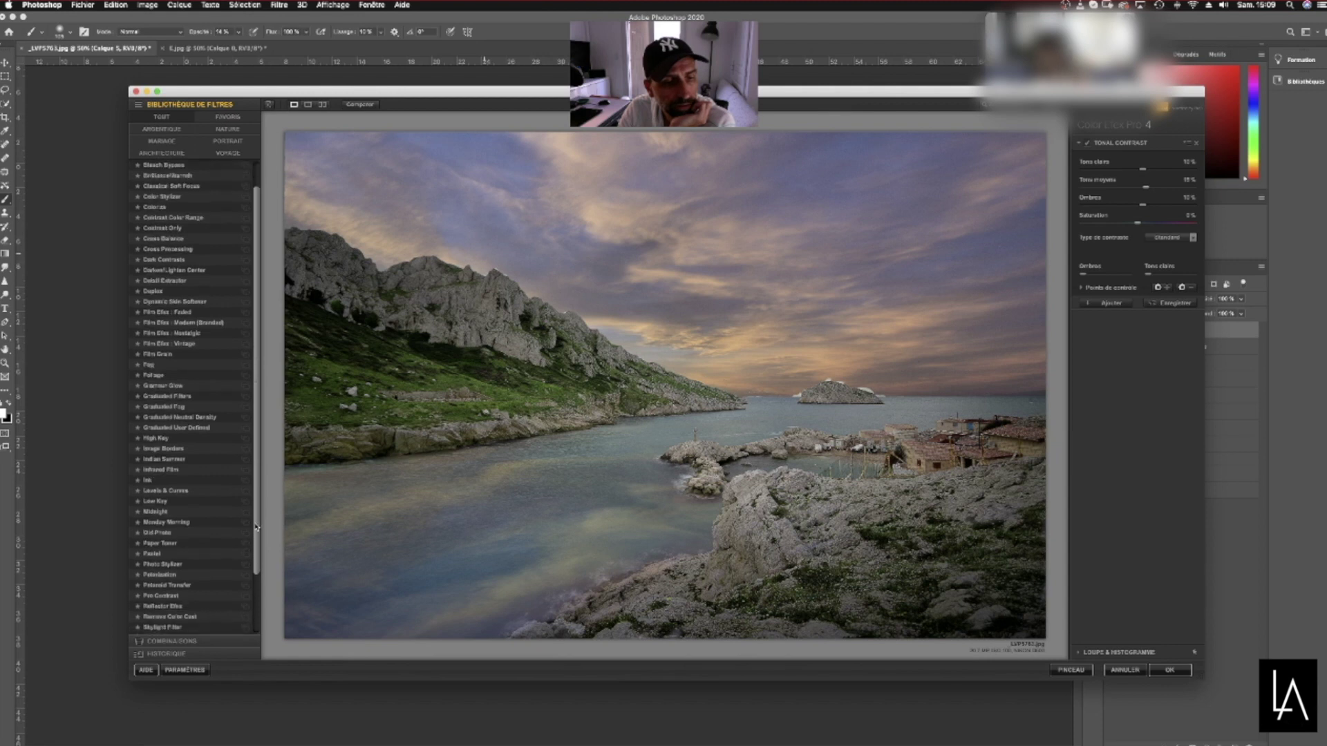
scroll(166, 276, "up", 3)
left_click(165, 281)
left_click(169, 301)
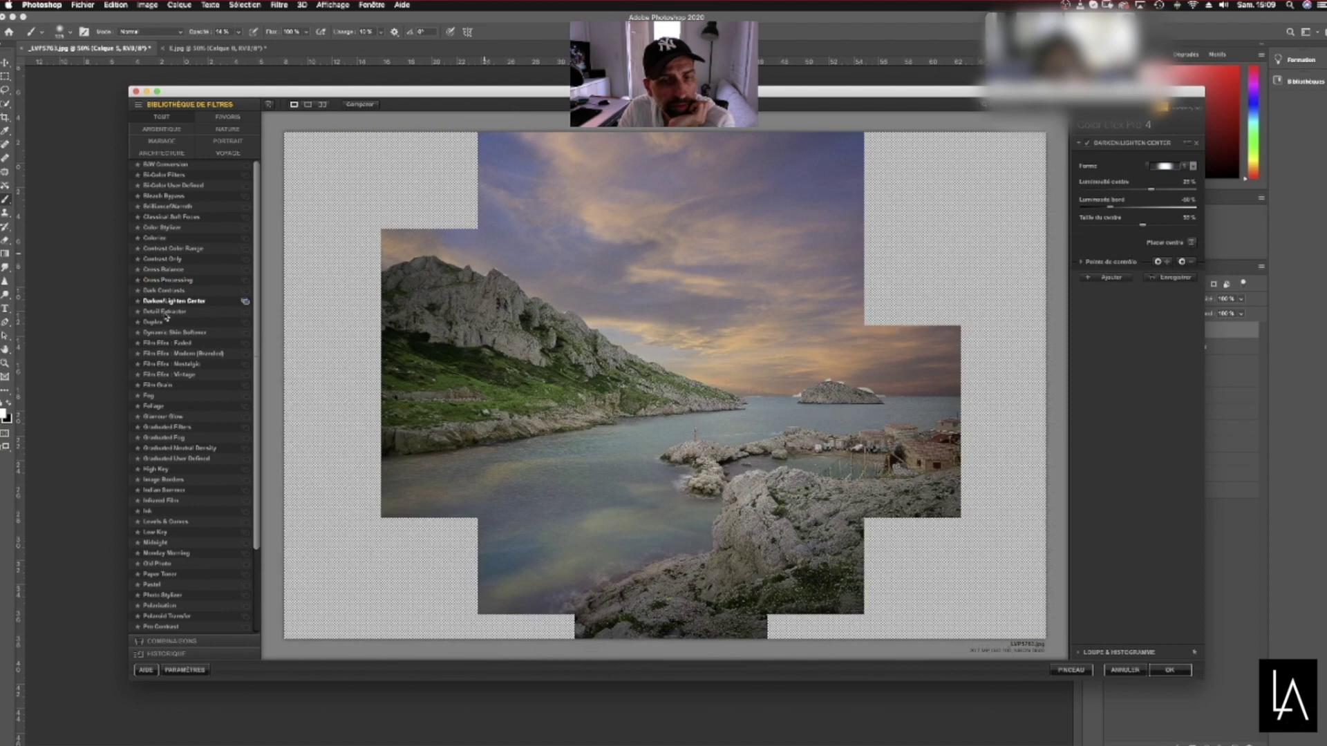
left_click(166, 322)
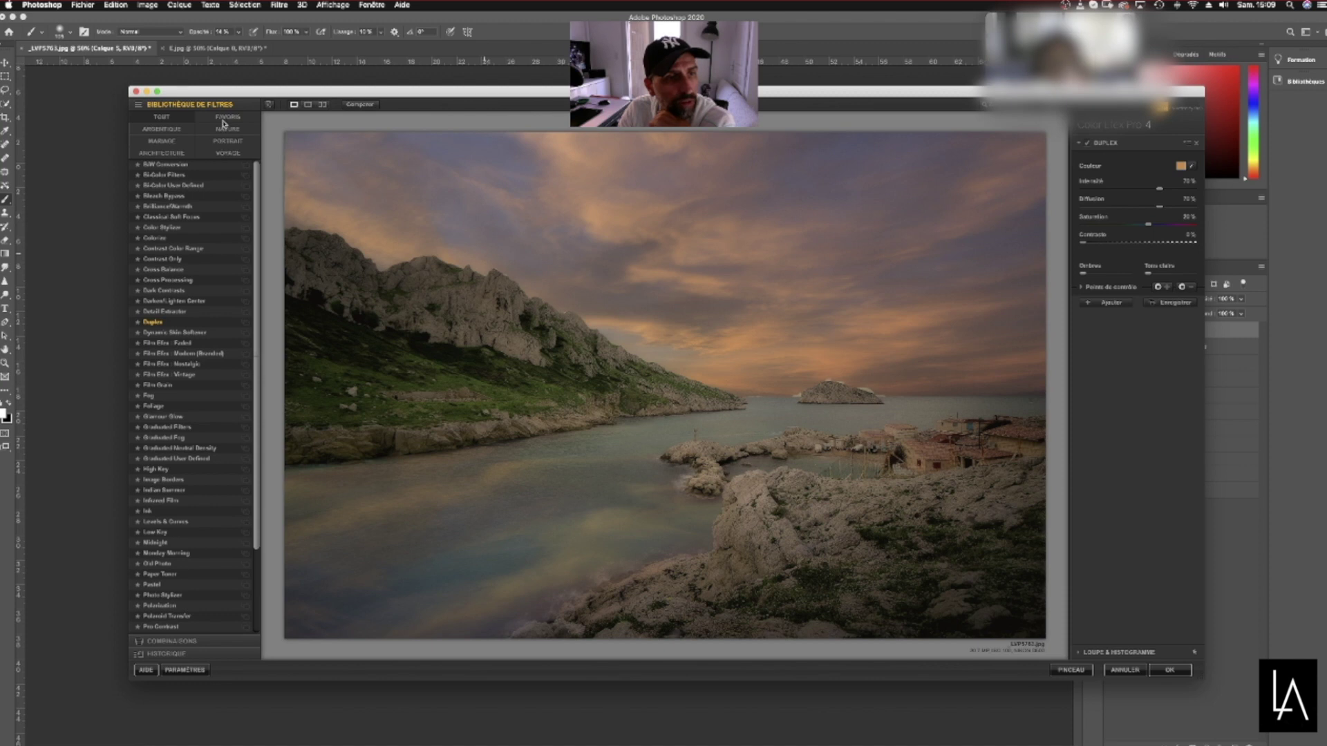
Try the Bleach Bypass, Dark Contrasts, Film Efex: Vintage and Image Borders filters from the travel (Voyage) category
left_click(228, 141)
left_click(228, 154)
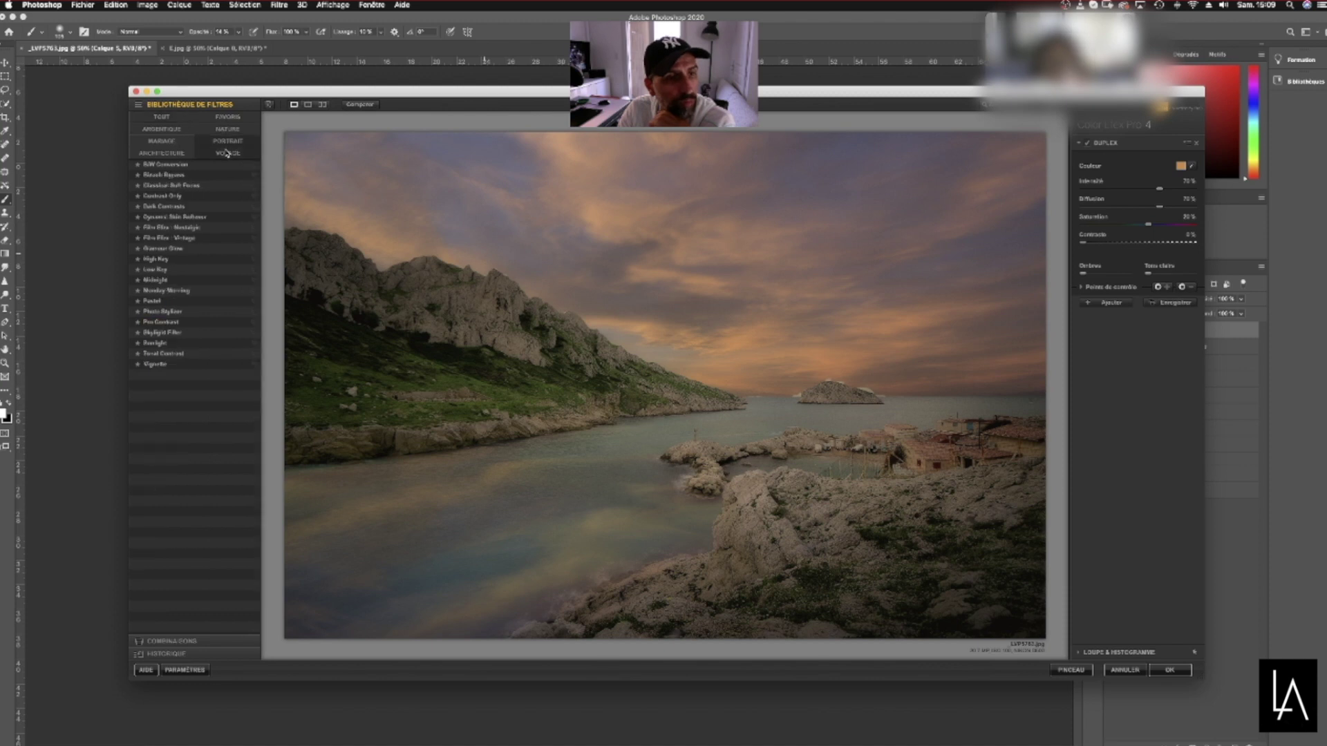
left_click(206, 175)
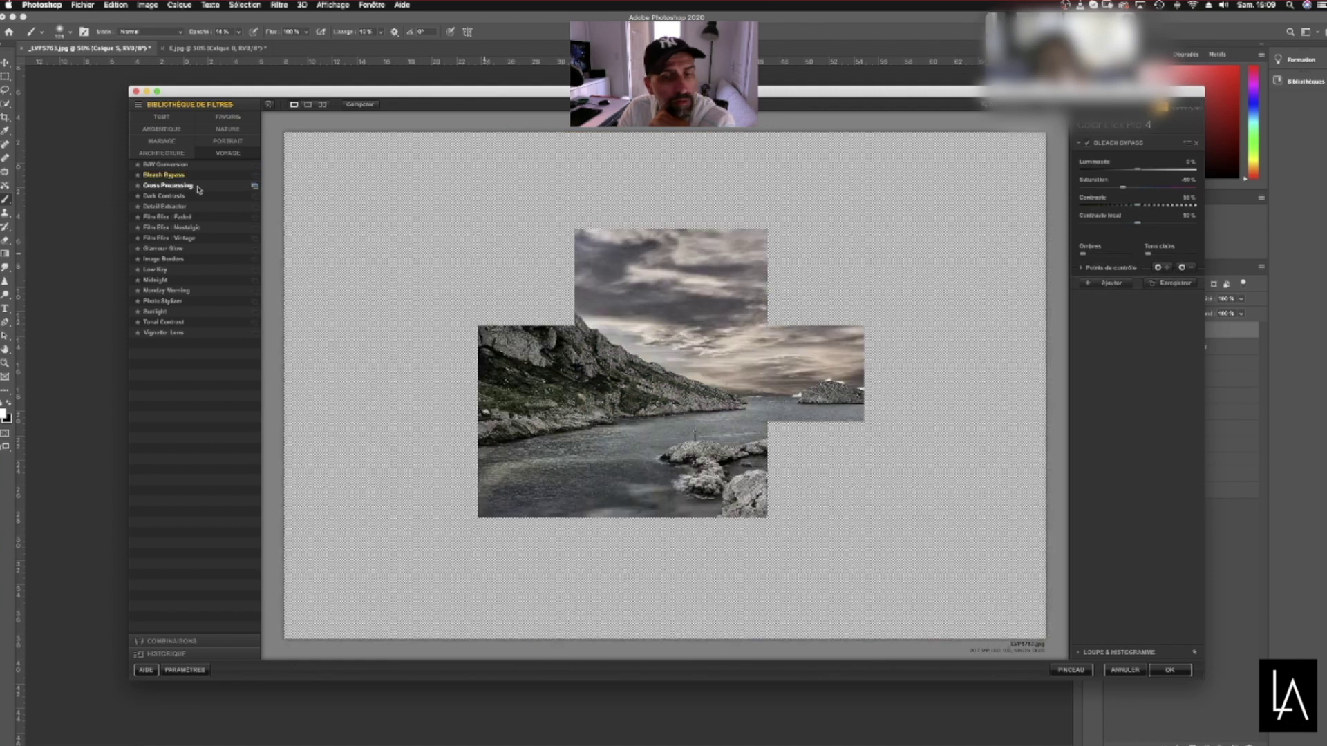
left_click(200, 207)
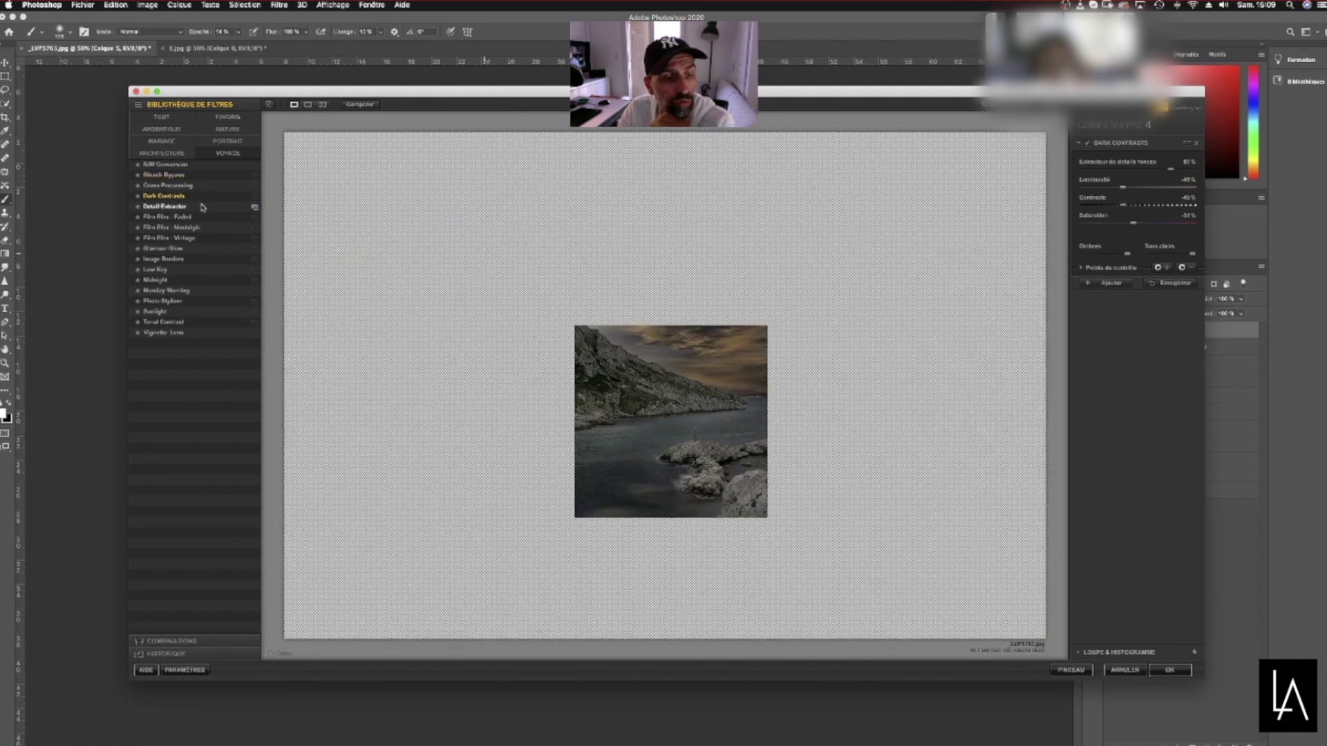
left_click(186, 237)
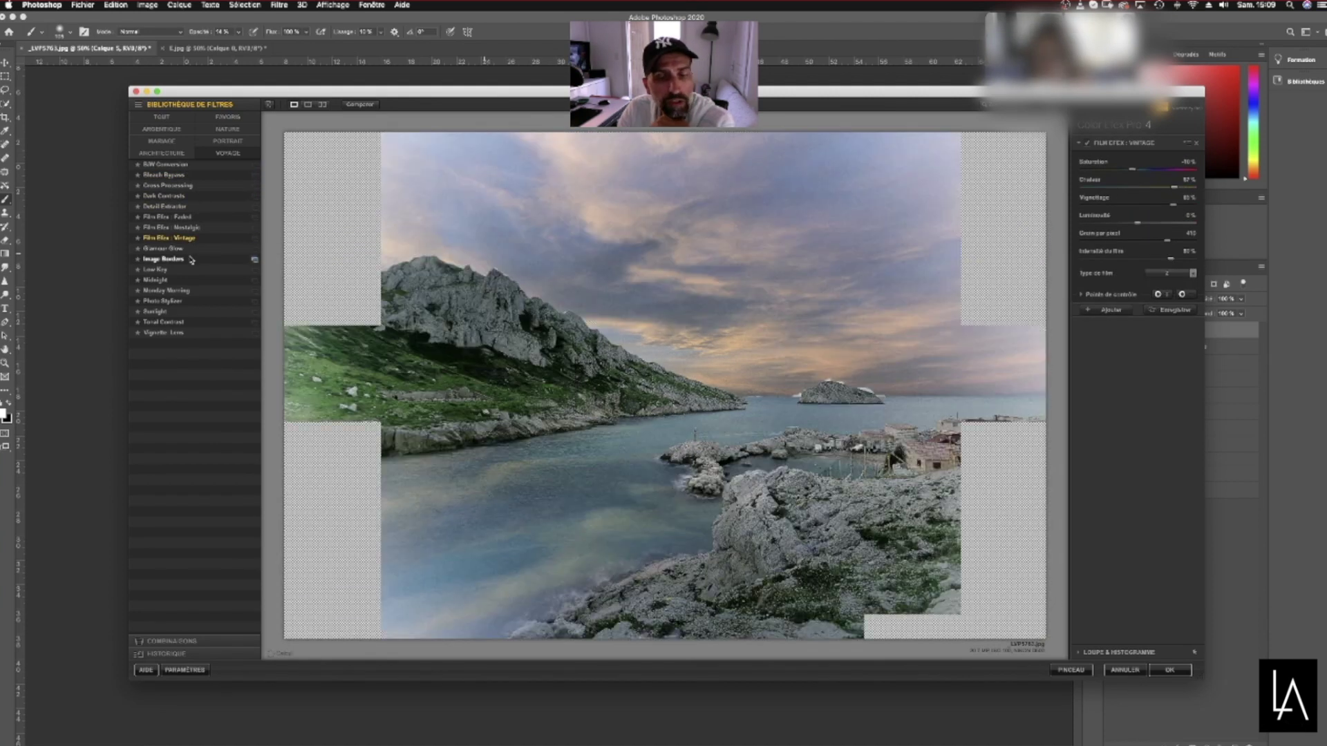
left_click(188, 260)
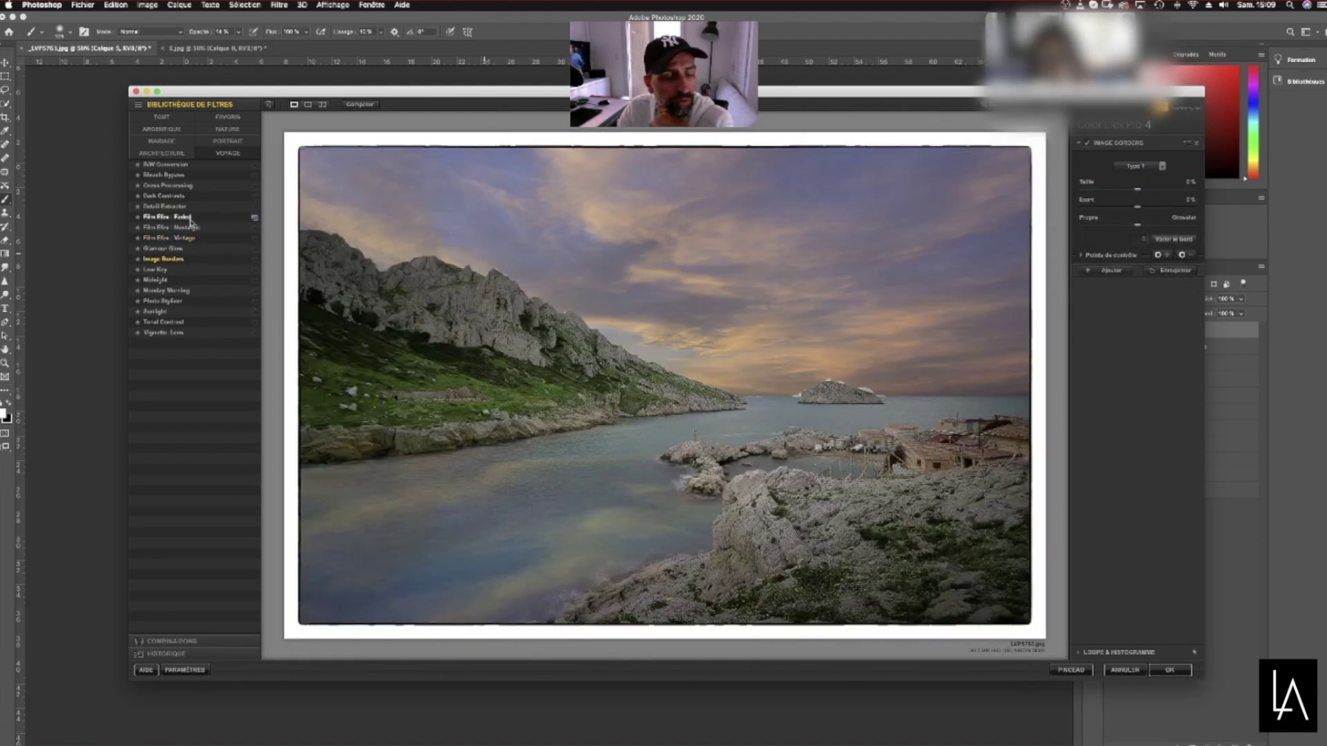
Apply the Portrait blanchi filter combination and raise its Vignette: Lens luminosity to -2 %
left_click(193, 643)
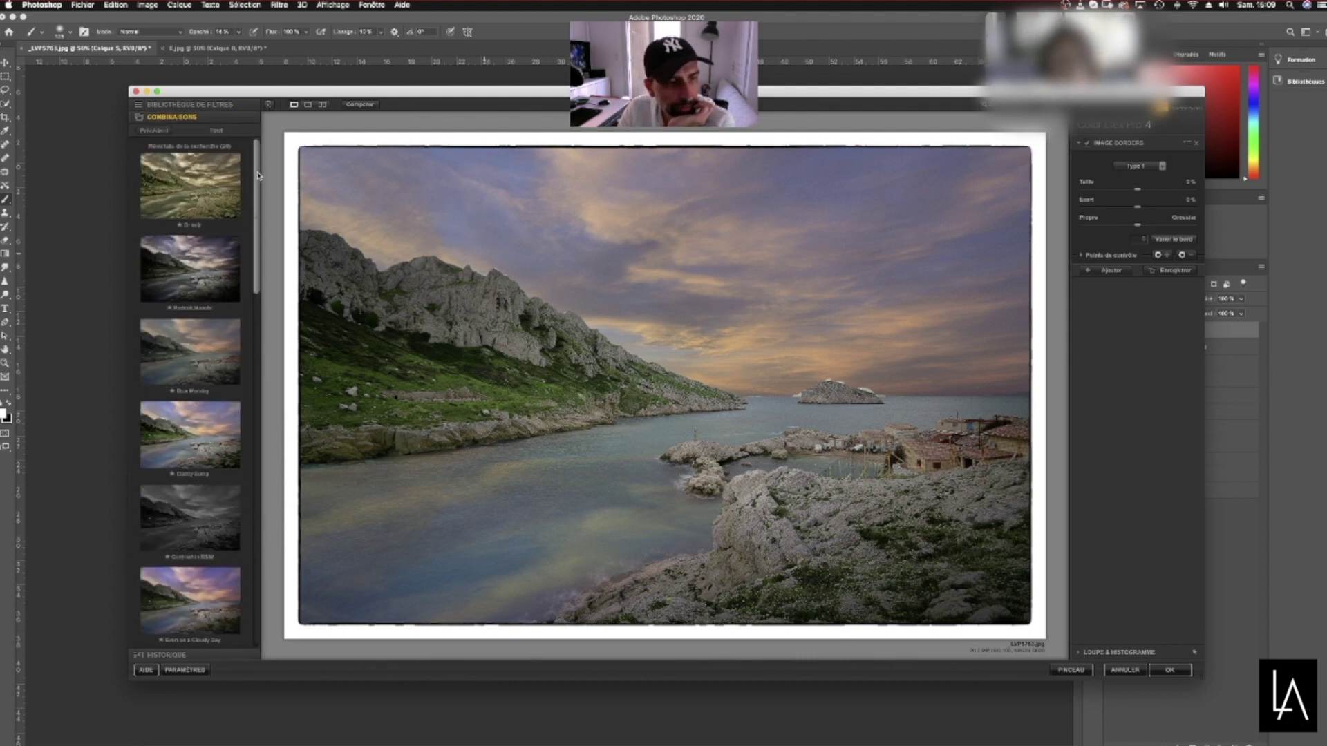
left_click(209, 282)
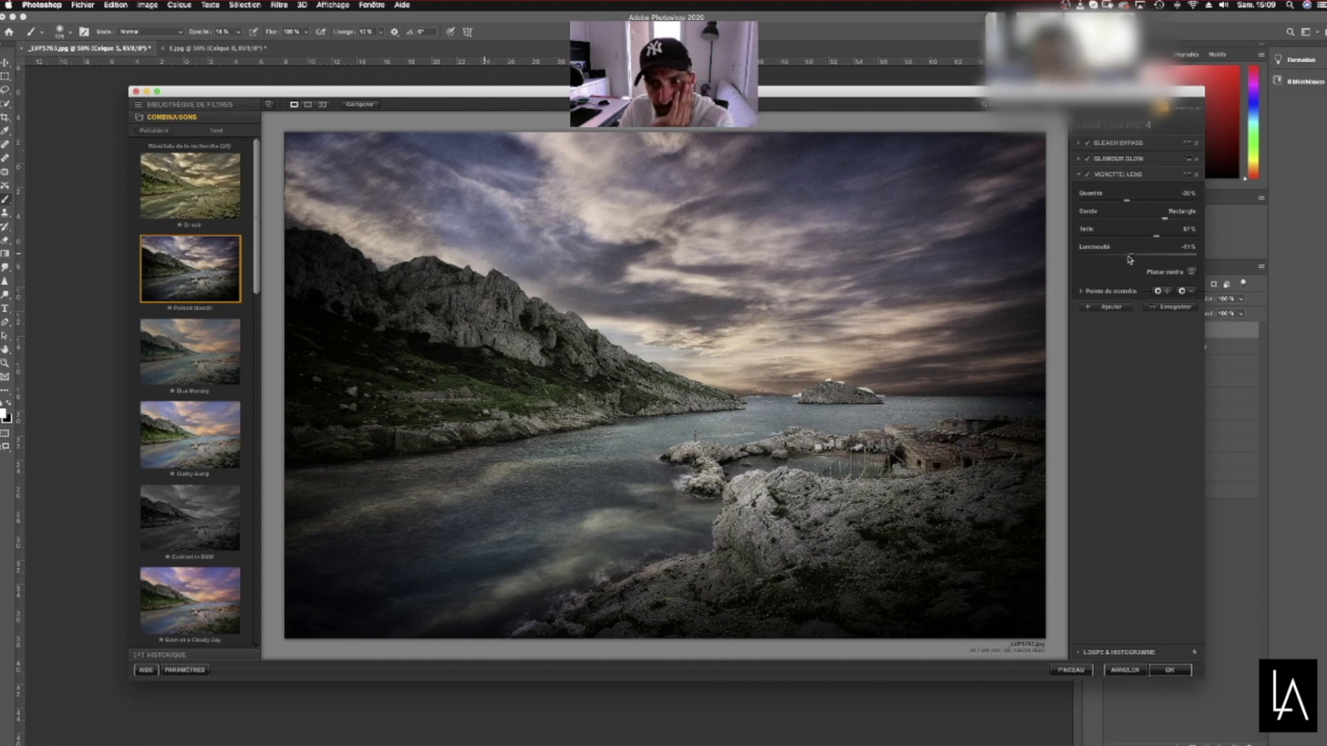
left_click_drag(1137, 259, 1135, 258)
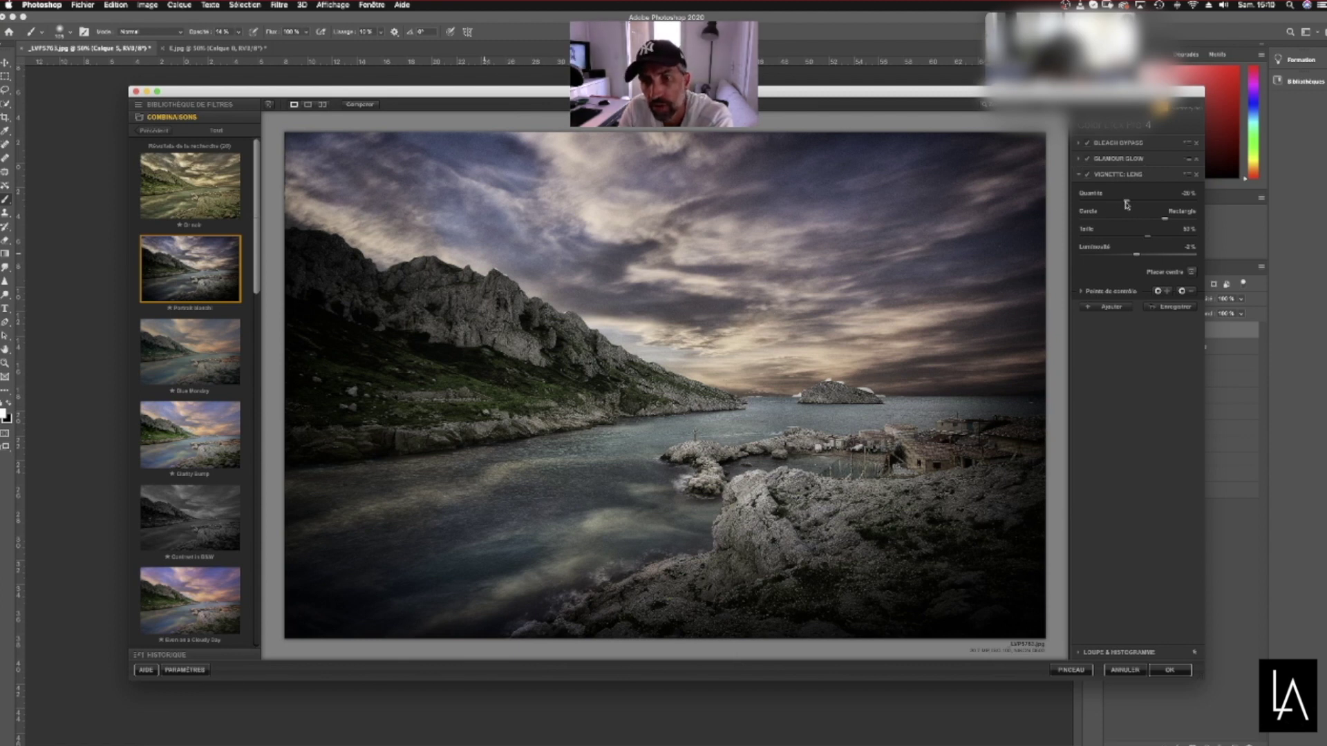
mouse_move(1119, 91)
left_mouse_down()
mouse_move(1106, 115)
mouse_move(1106, 86)
left_mouse_up()
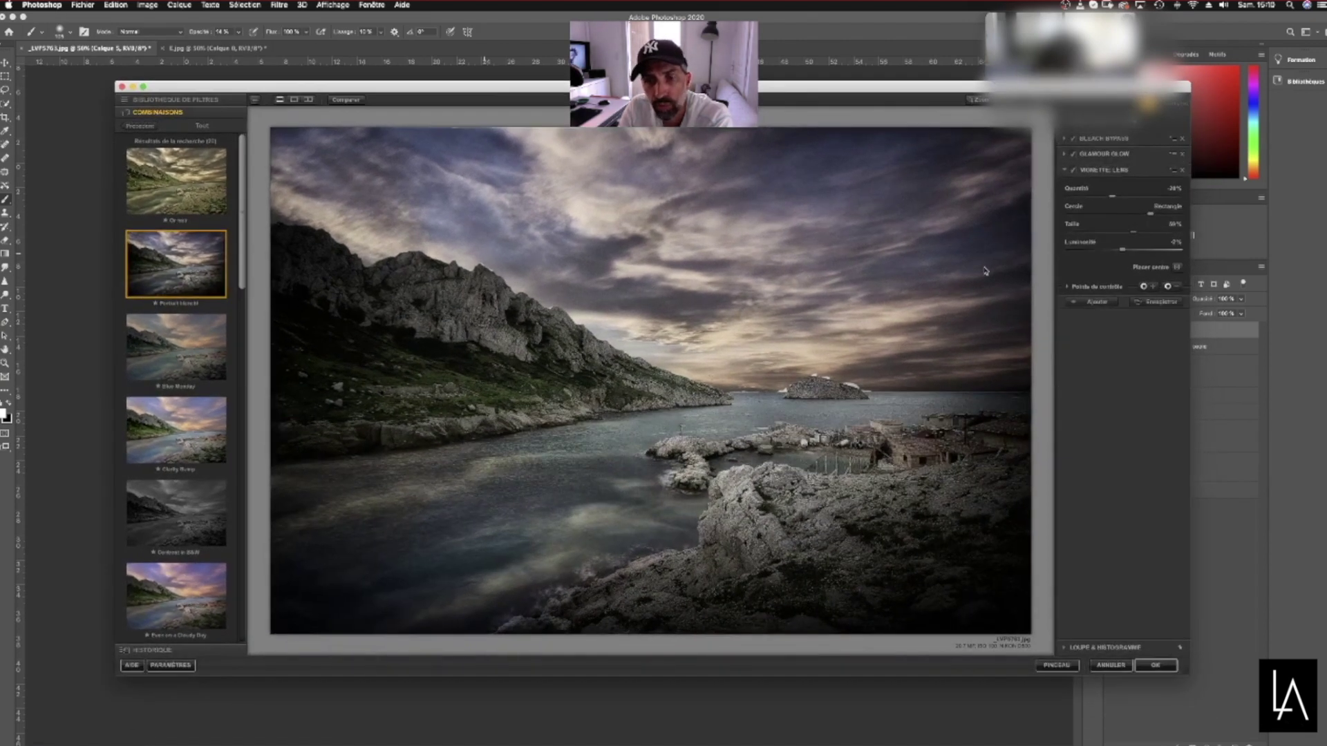
Set the Vignette: Lens amount to -22 %, its shape closer to a circle, its size to 40 % and its luminosity to 0 %
left_click_drag(1128, 199, 1112, 205)
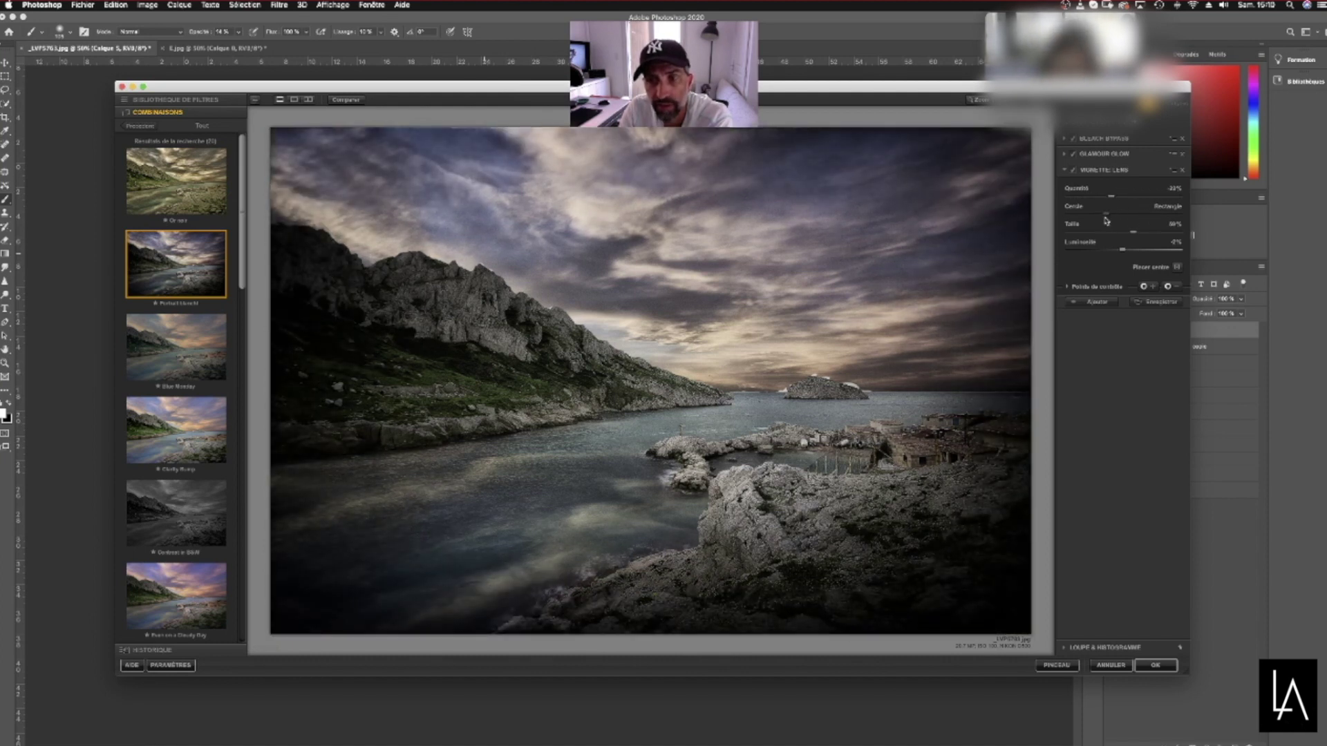
left_click(1106, 232)
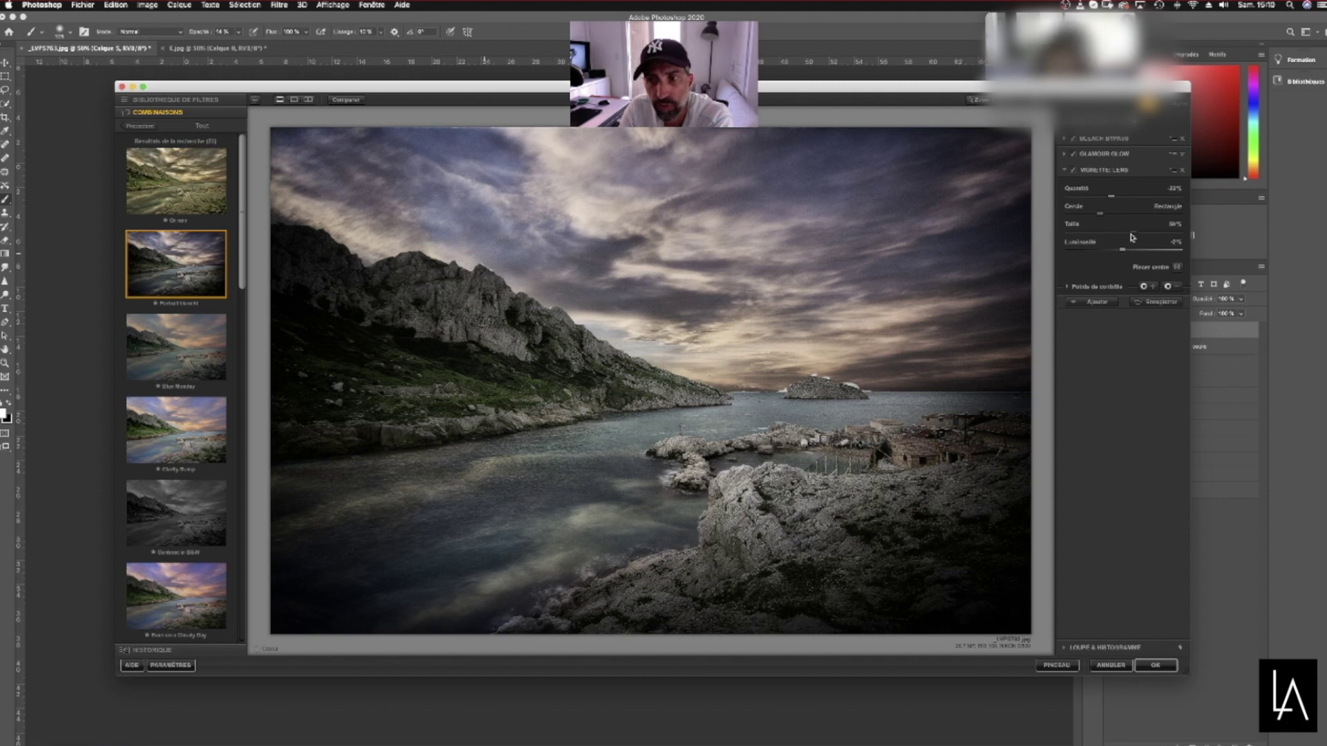
mouse_move(1122, 250)
left_mouse_down()
mouse_move(1138, 253)
mouse_move(1119, 257)
left_mouse_up()
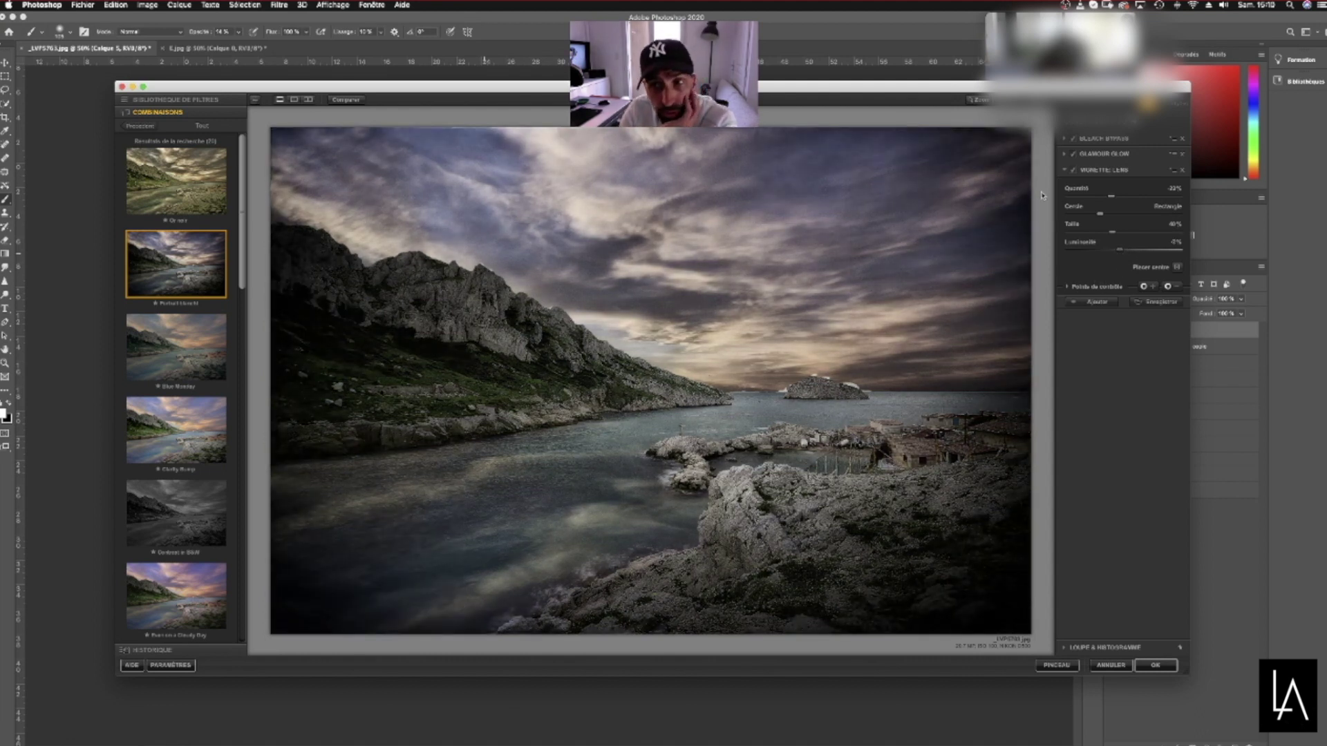
left_click_drag(938, 90, 934, 74)
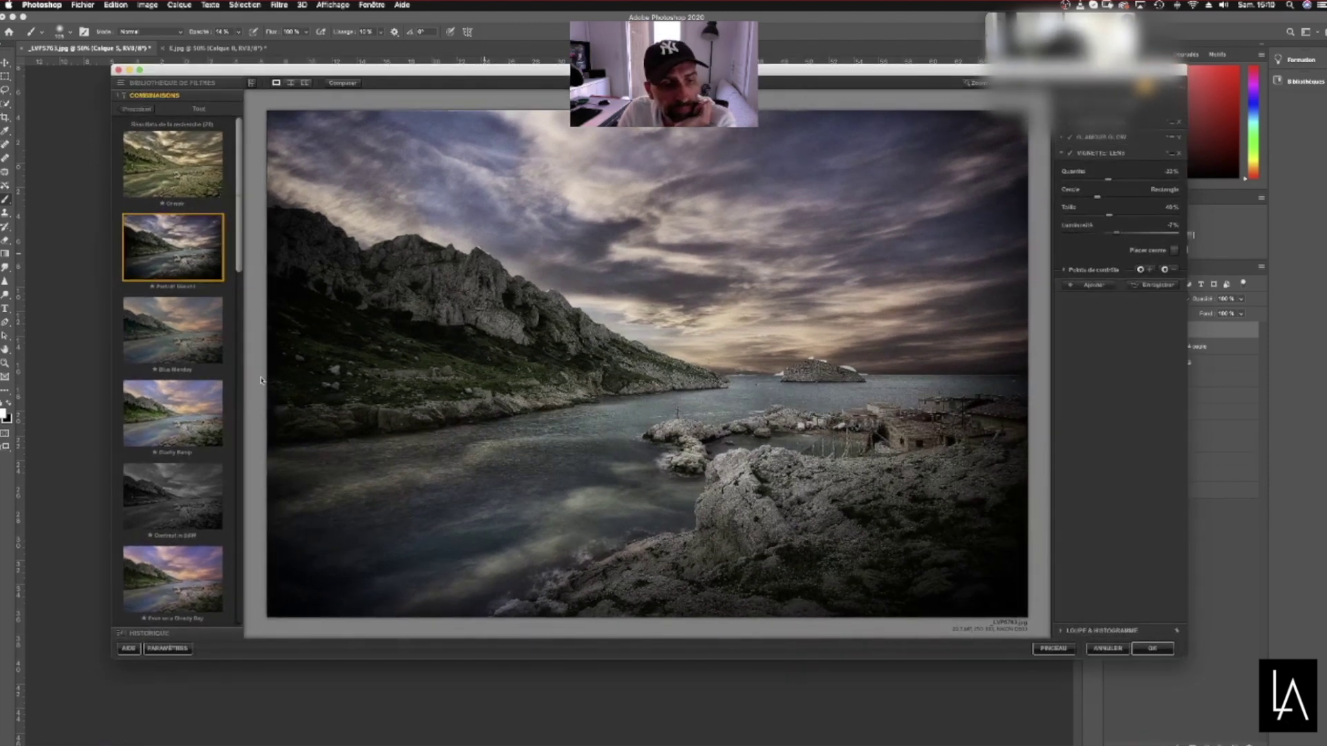
mouse_move(240, 259)
left_mouse_down()
mouse_move(245, 405)
mouse_move(254, 242)
left_mouse_up()
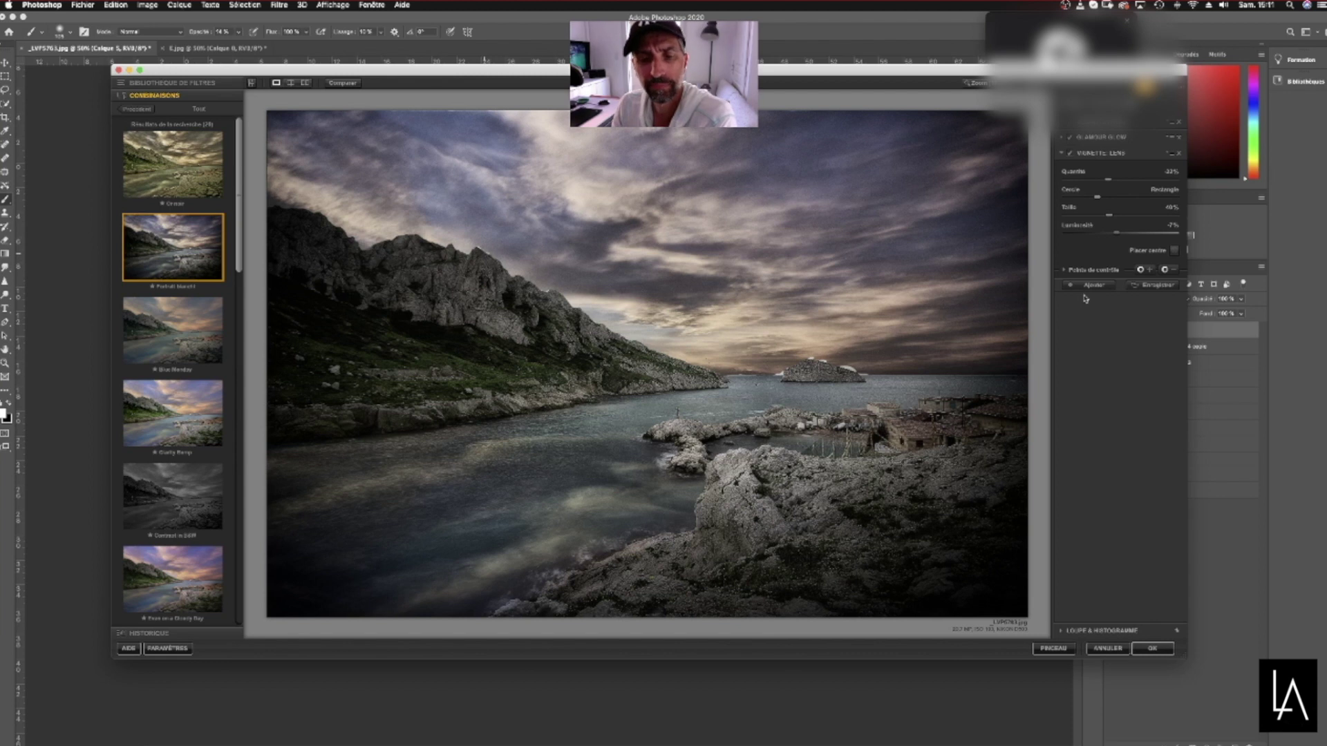
left_click_drag(941, 83, 929, 134)
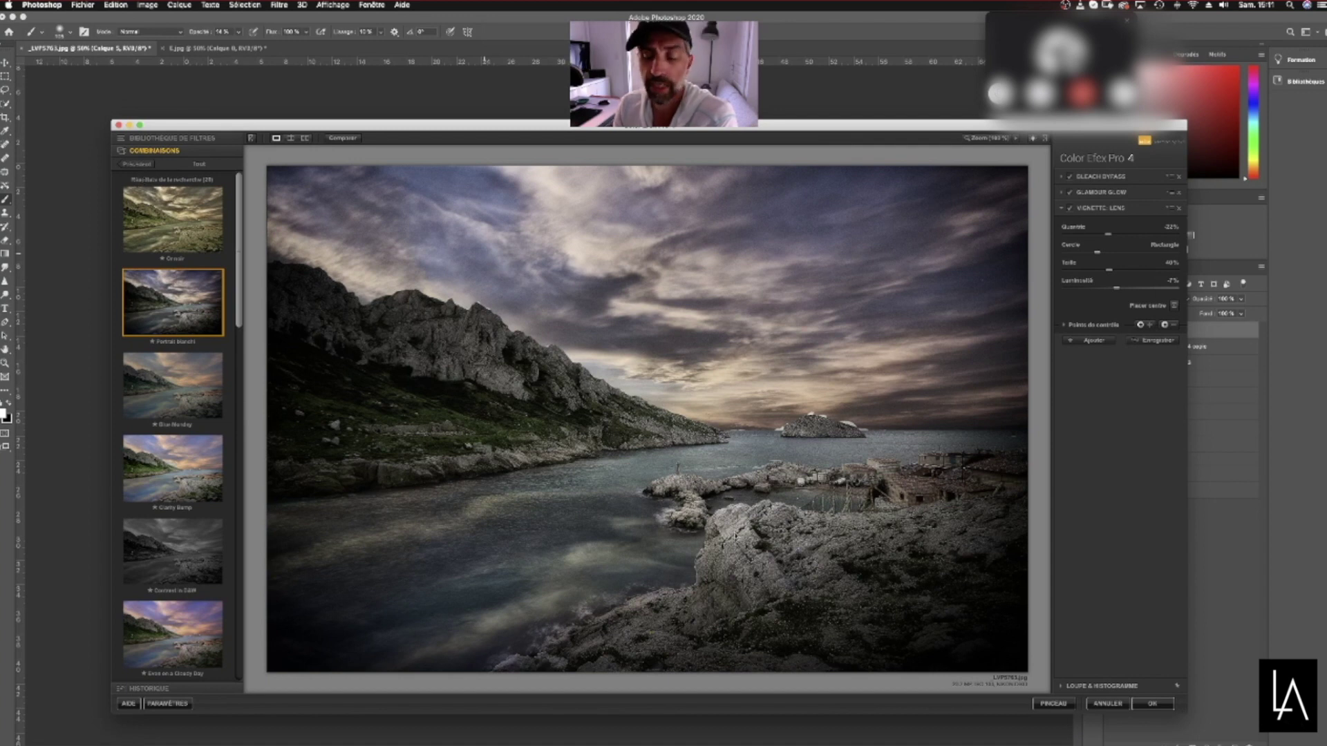
mouse_move(738, 733)
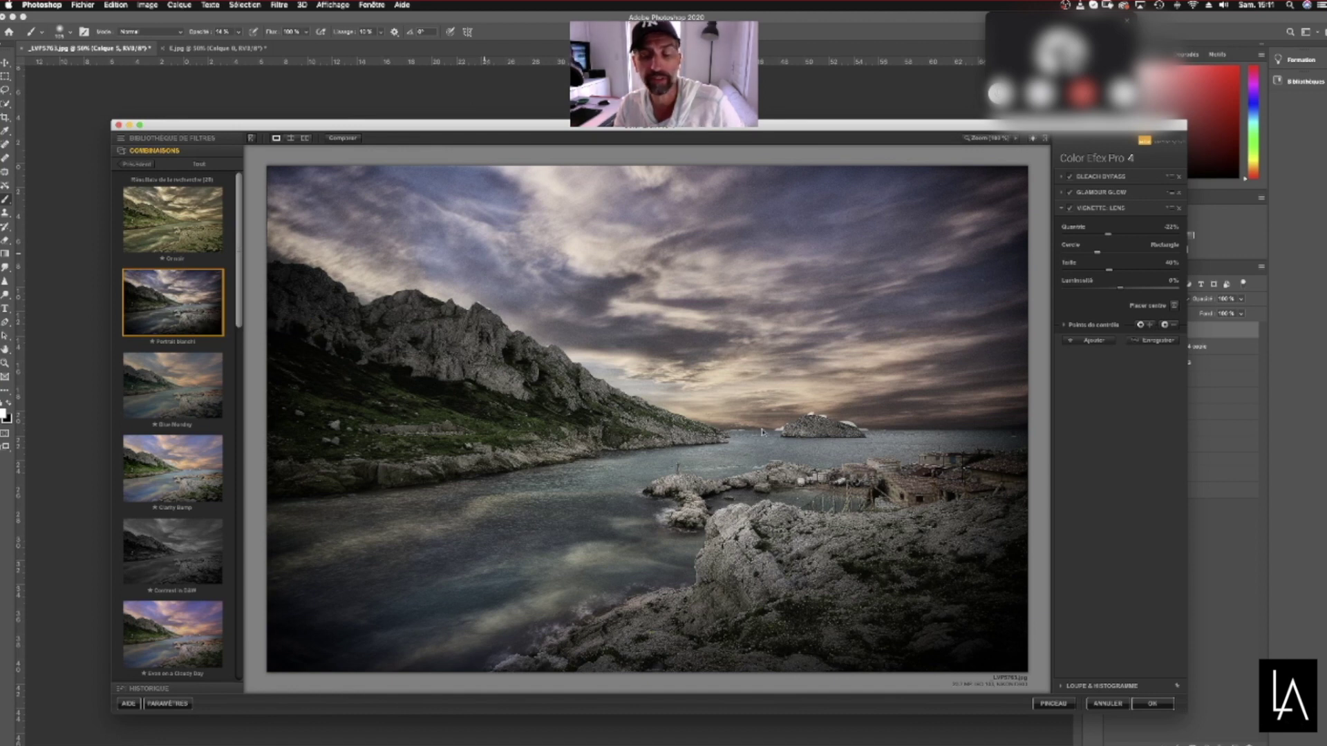
Compare the image with and without Bleach Bypass, and raise that filter's luminosity to about 15 %
left_click(1071, 177)
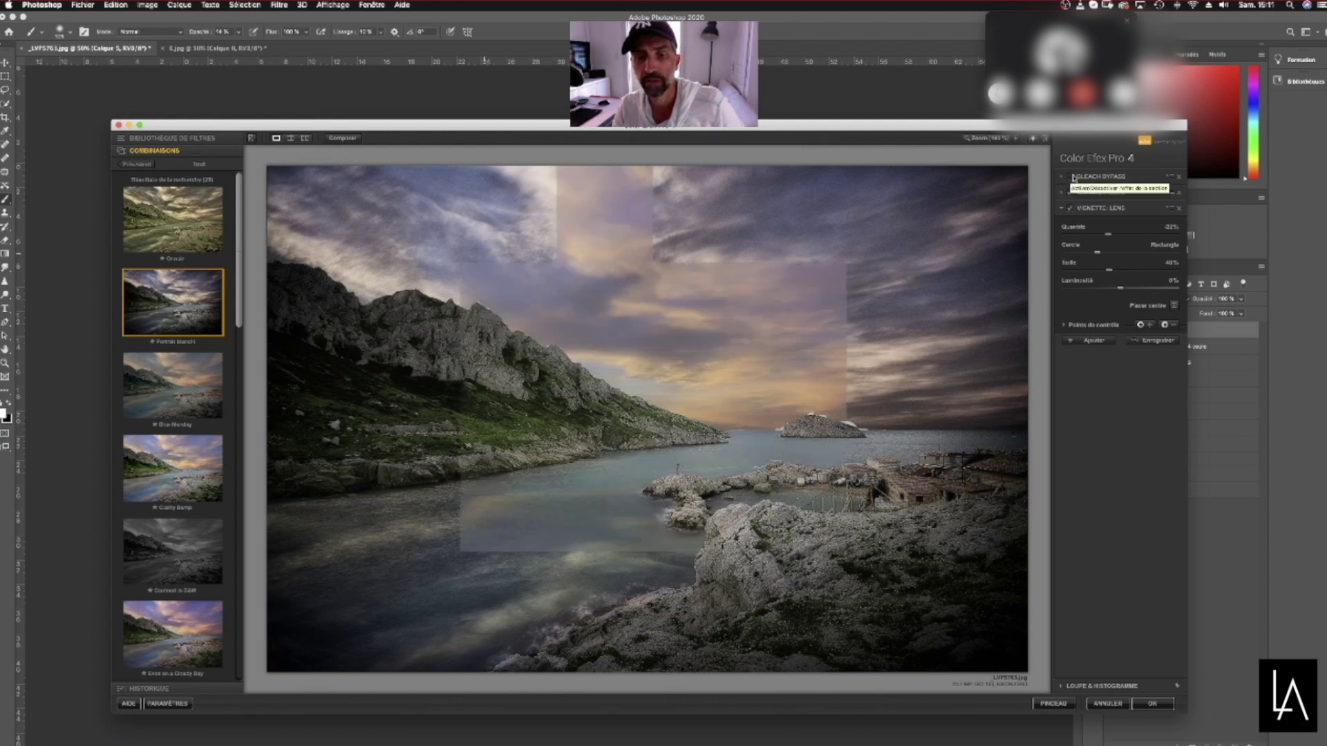
left_click(1071, 178)
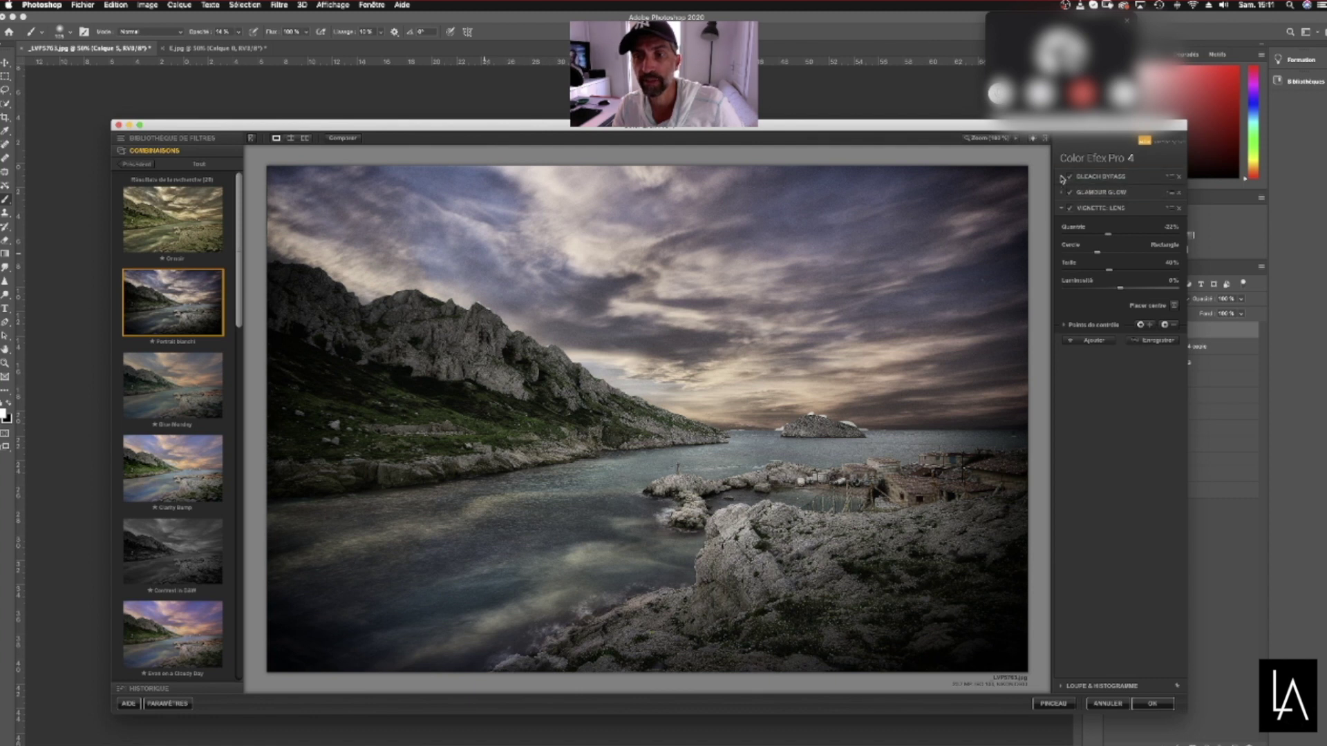
left_click(1061, 177)
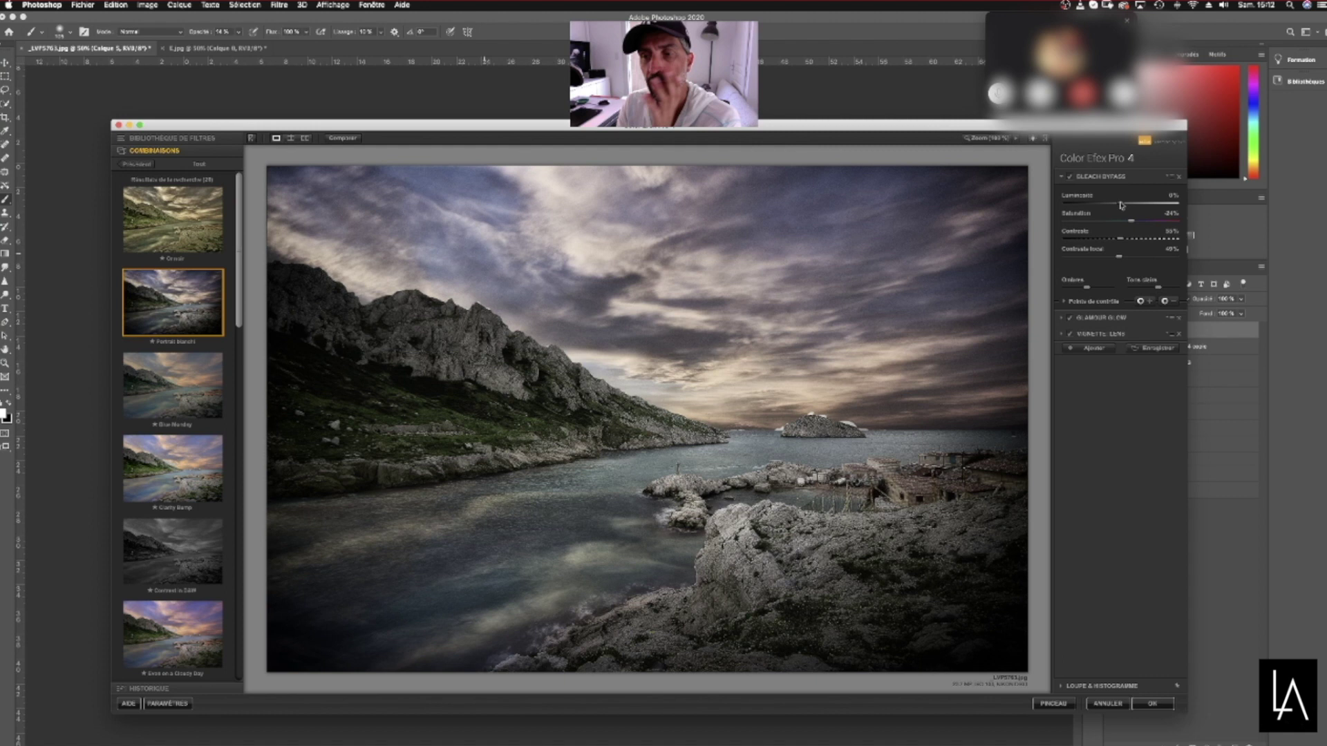
left_click_drag(1129, 204, 1145, 205)
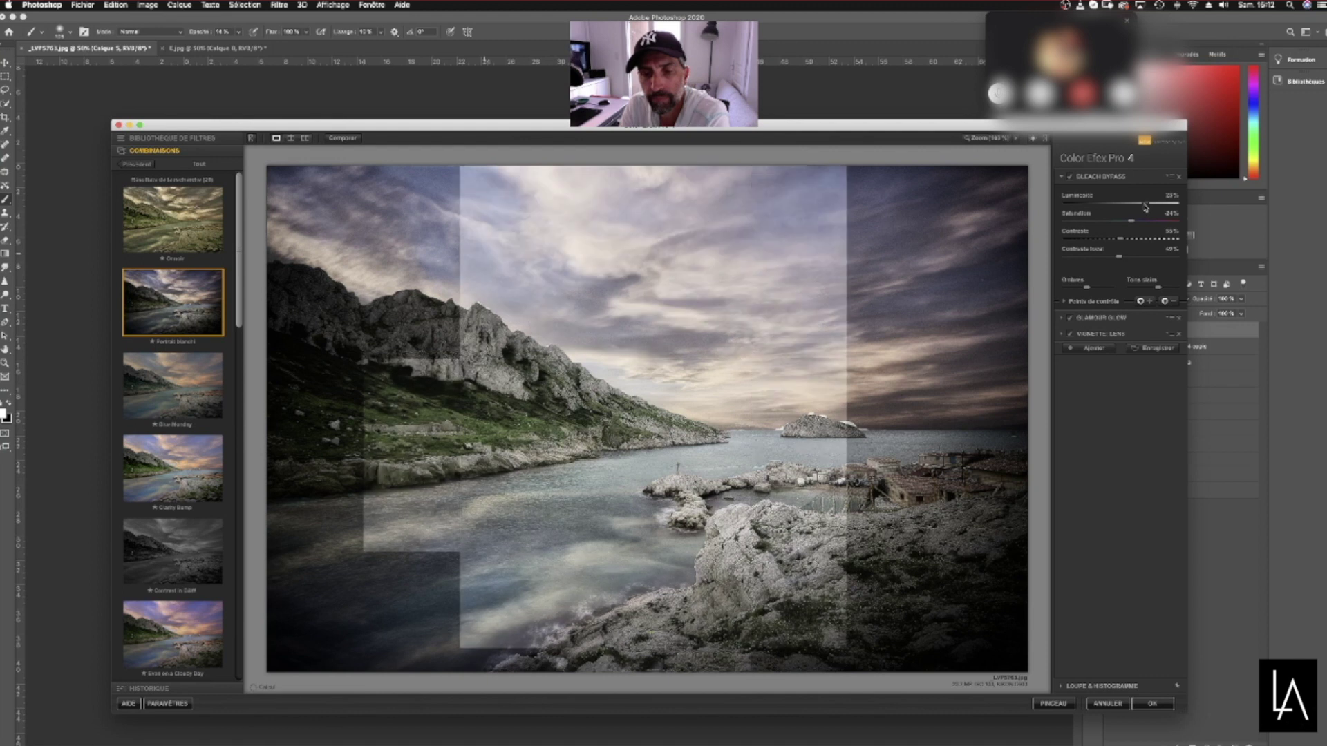
left_click_drag(1144, 206, 1141, 207)
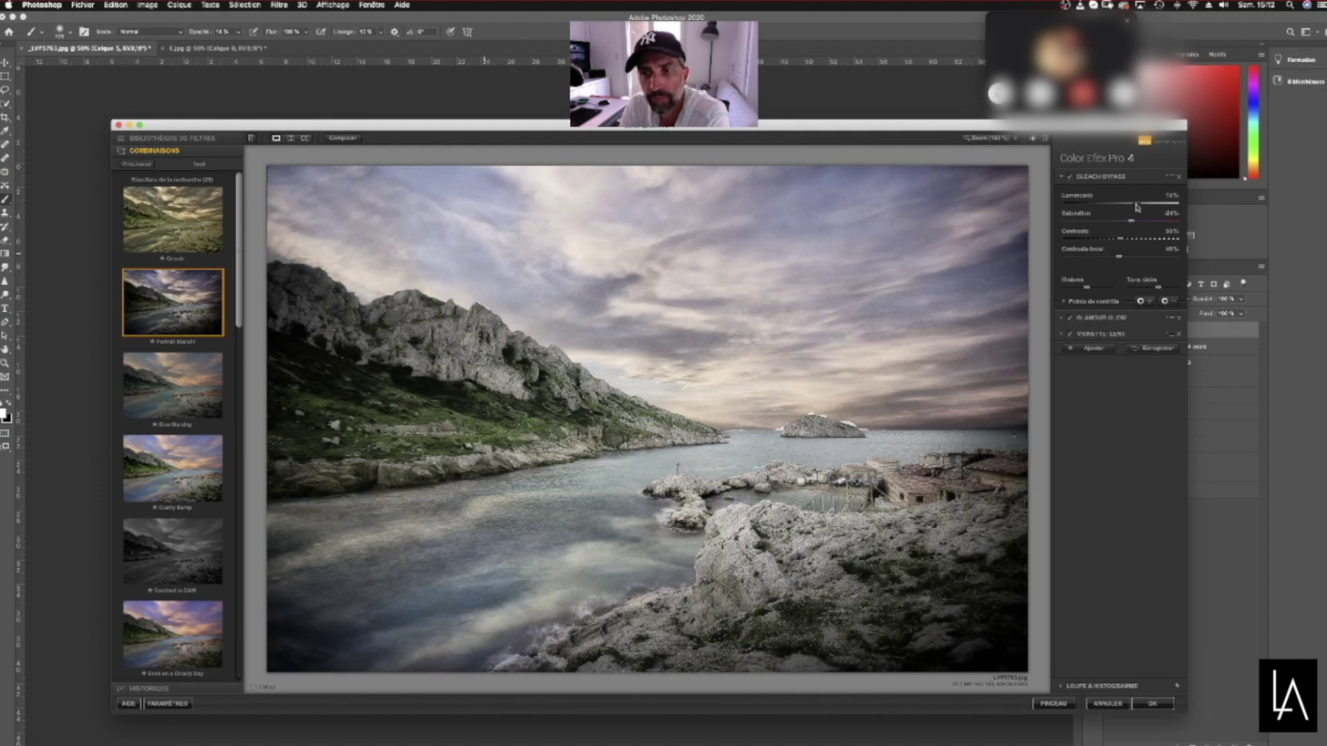
Compare the image with and without Glamour Glow, and adjust that filter's glow strength (Éclat)
left_click(1071, 318)
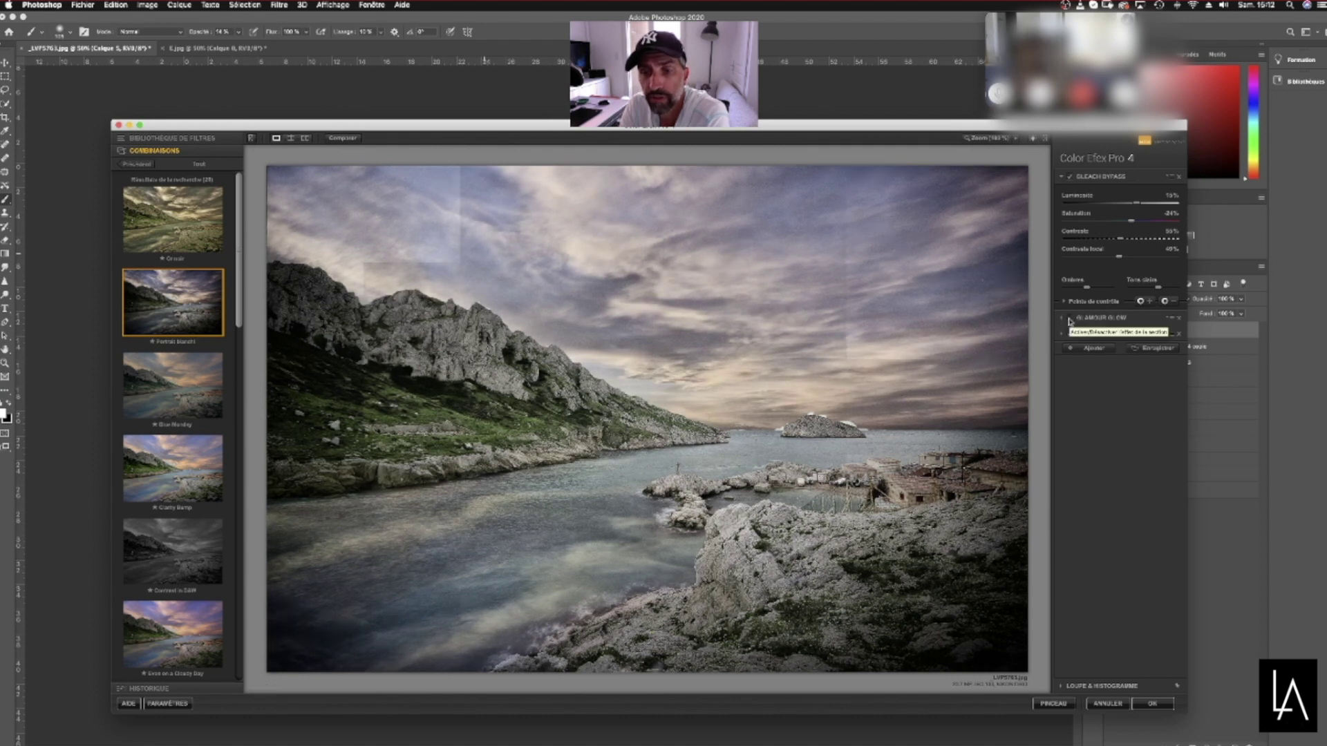
left_click(1071, 320)
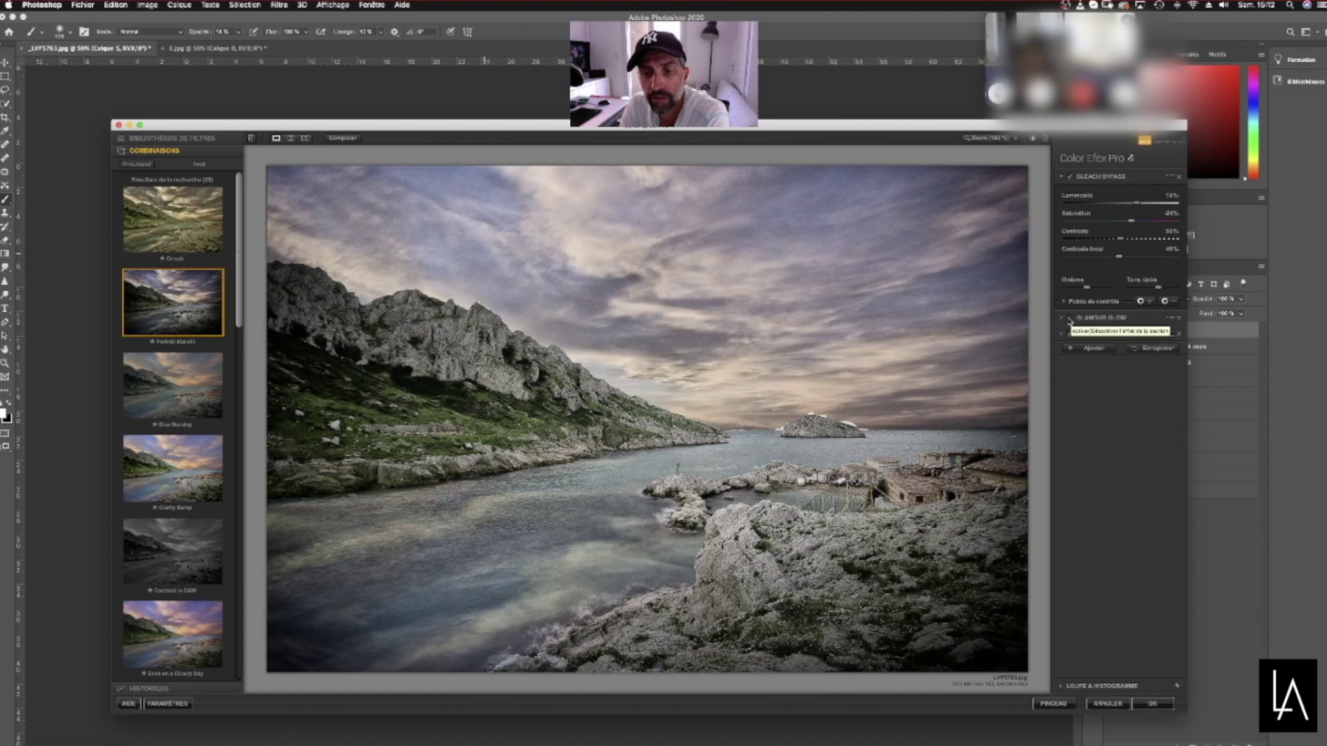
left_click(1075, 318)
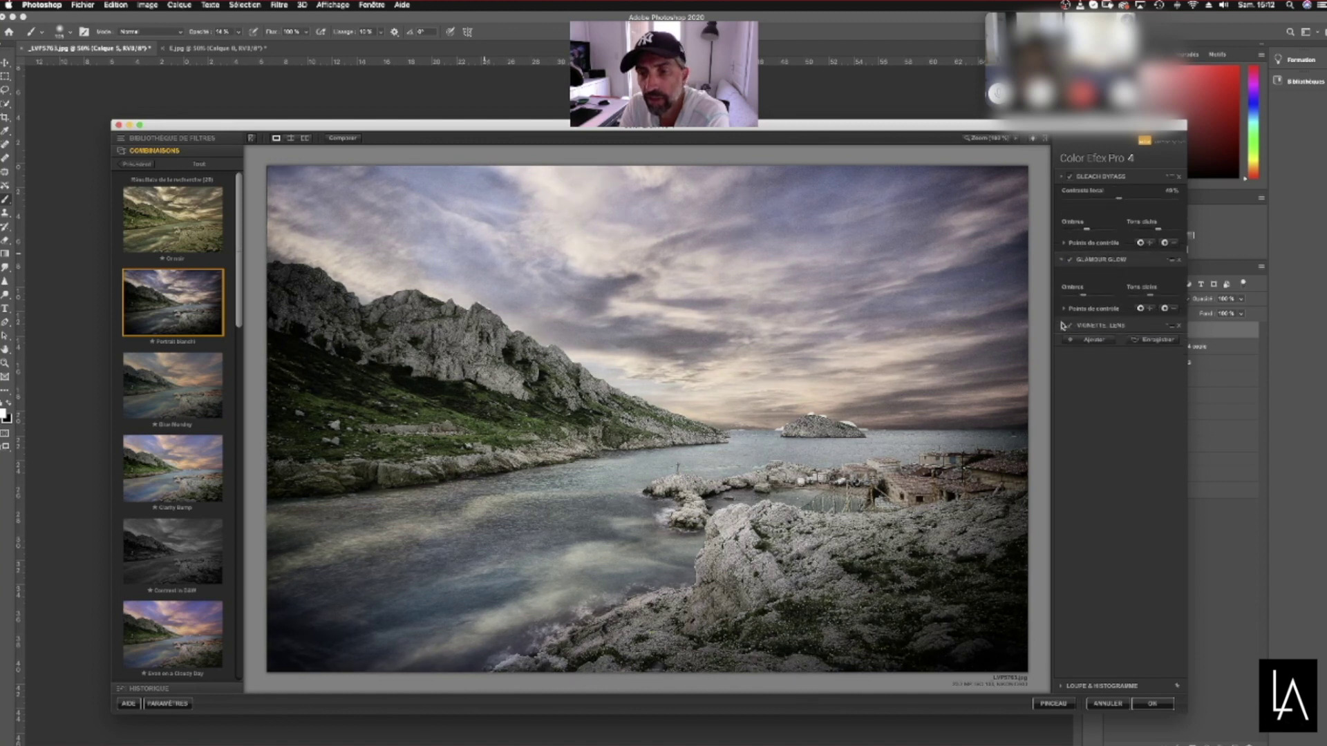
left_click_drag(1125, 218, 1127, 221)
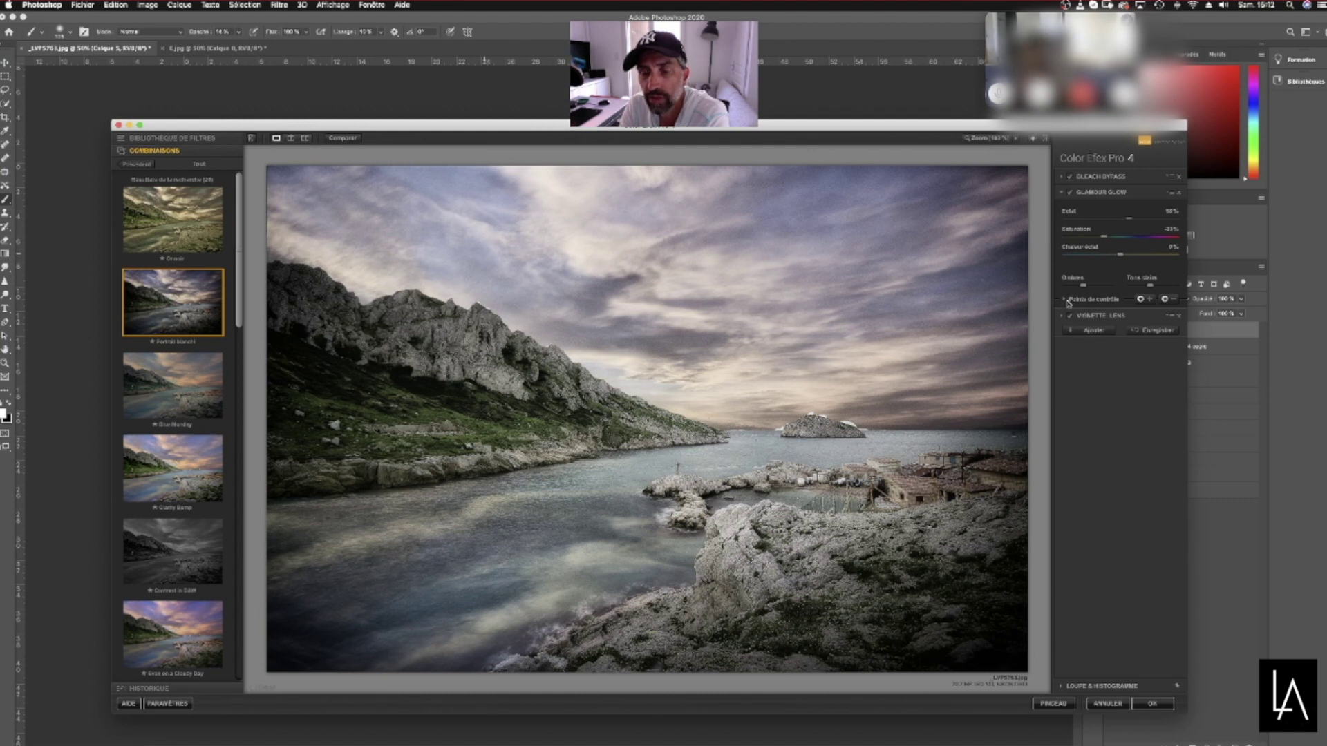
Expand the control point options of the Glamour Glow filter and examine the sky near the horizon
left_click(1065, 301)
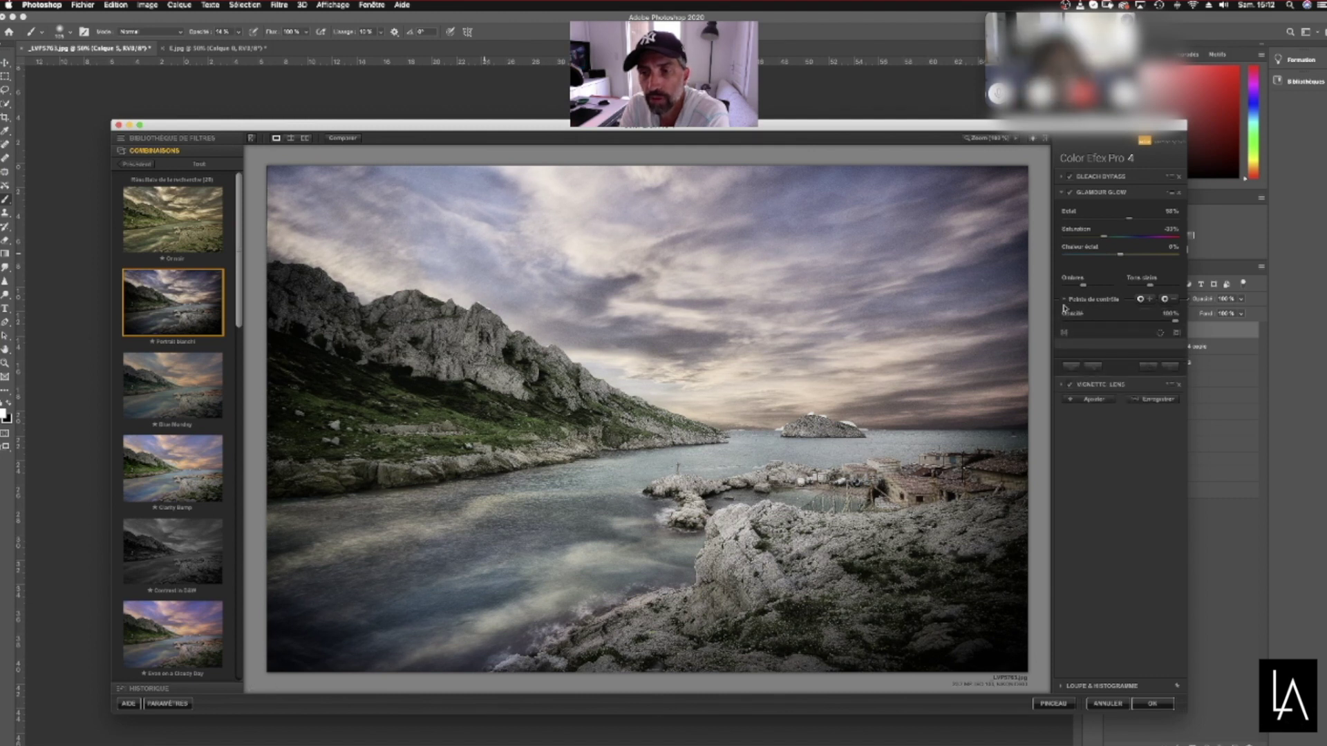
left_click(1161, 336)
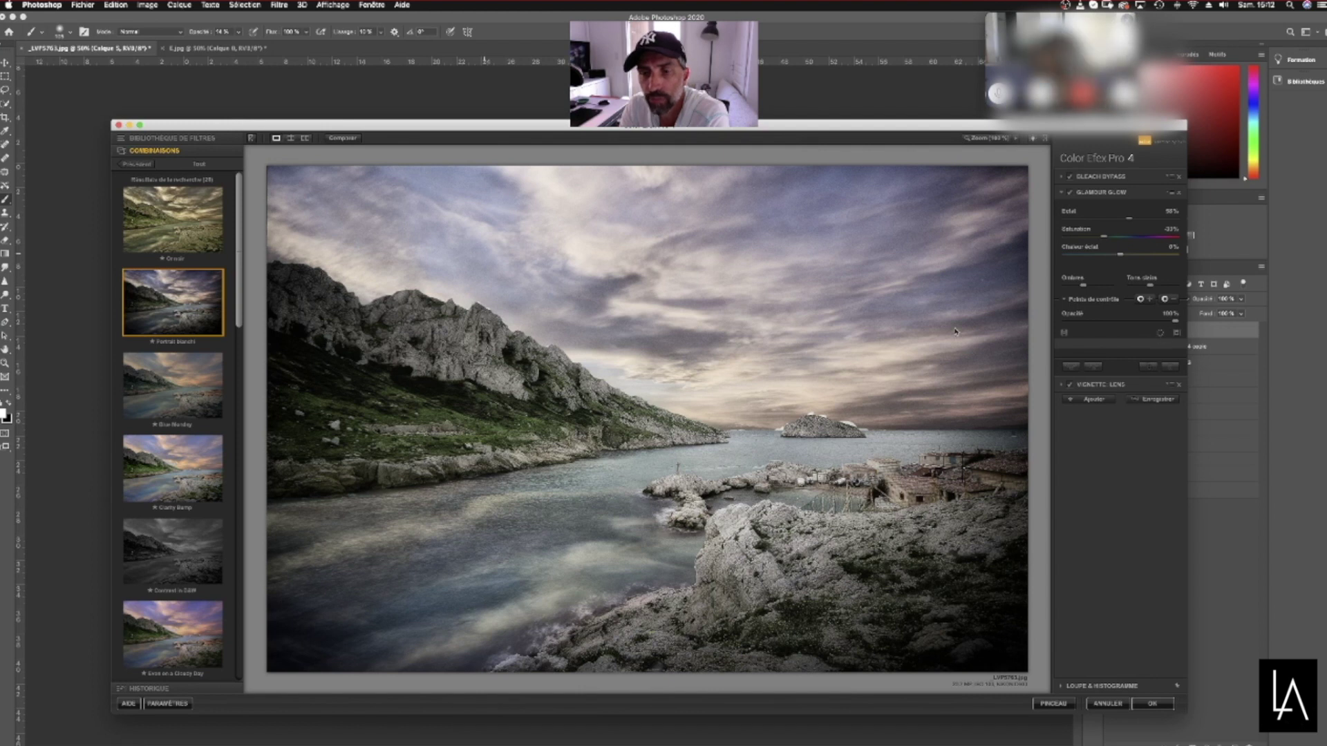
left_click_drag(739, 316, 901, 416)
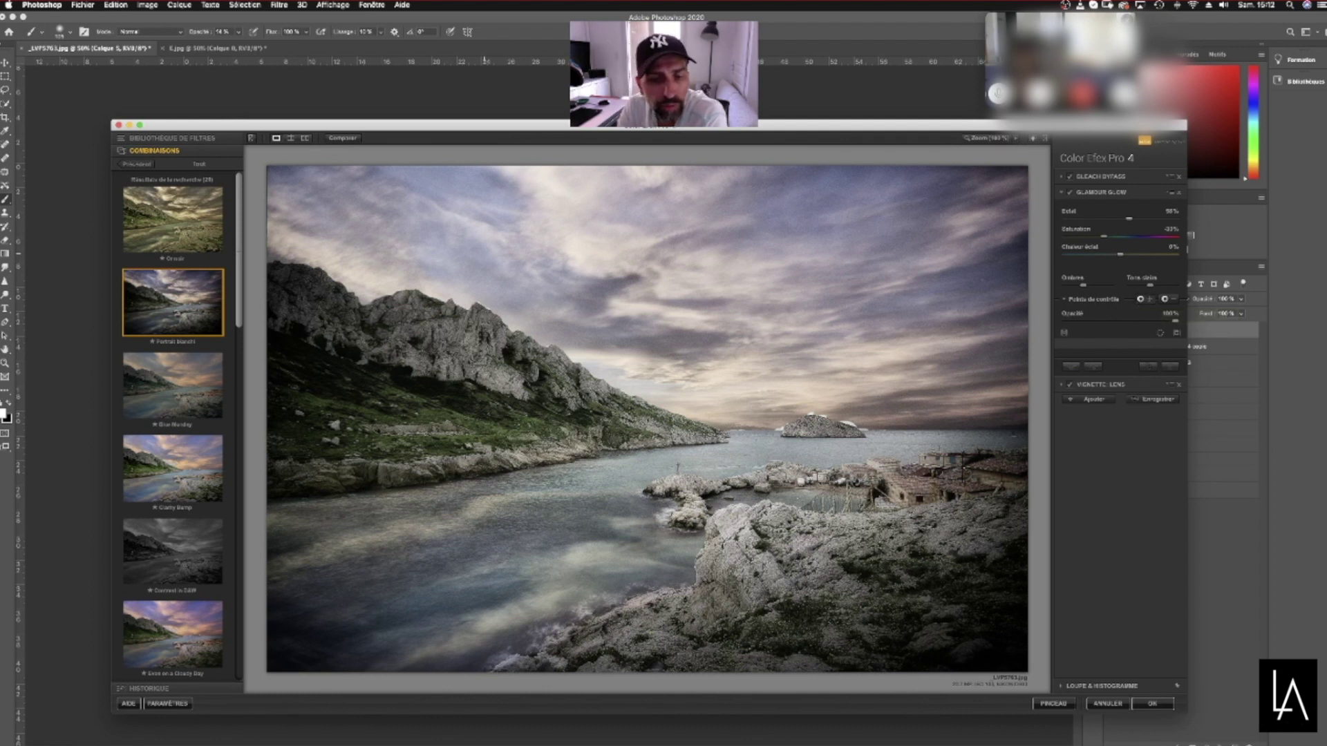
Place a Glamour Glow control point on the cliff, move it to the shoreline where the rocks meet the water, and adjust its opacity
left_click(405, 369)
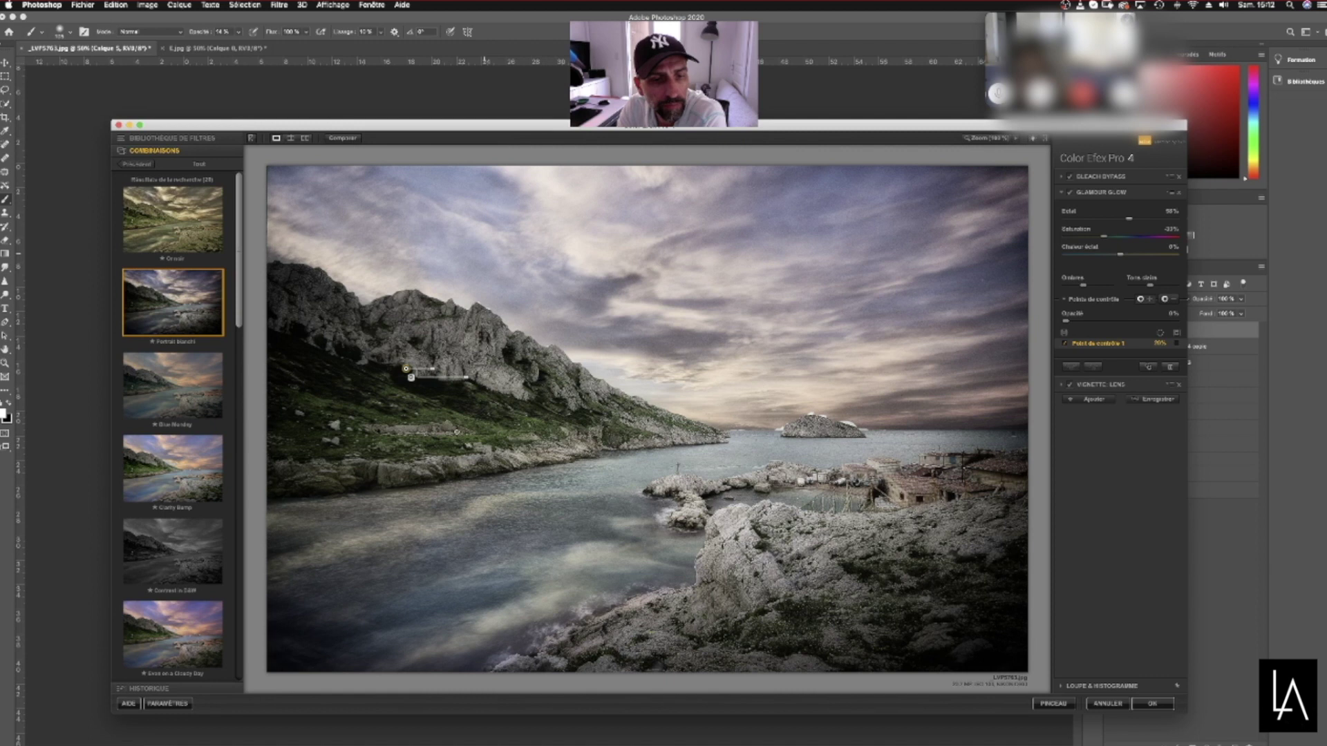
left_click_drag(434, 369, 469, 476)
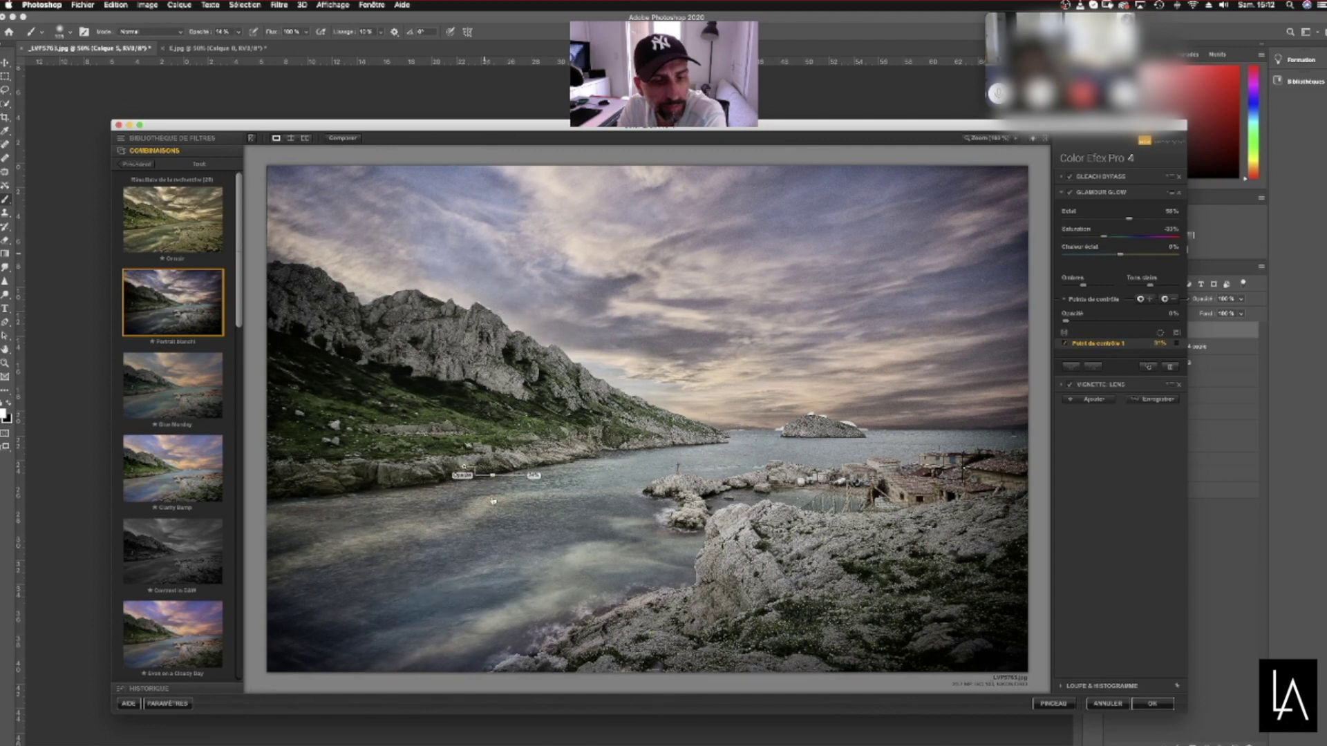
left_click_drag(492, 477, 532, 509)
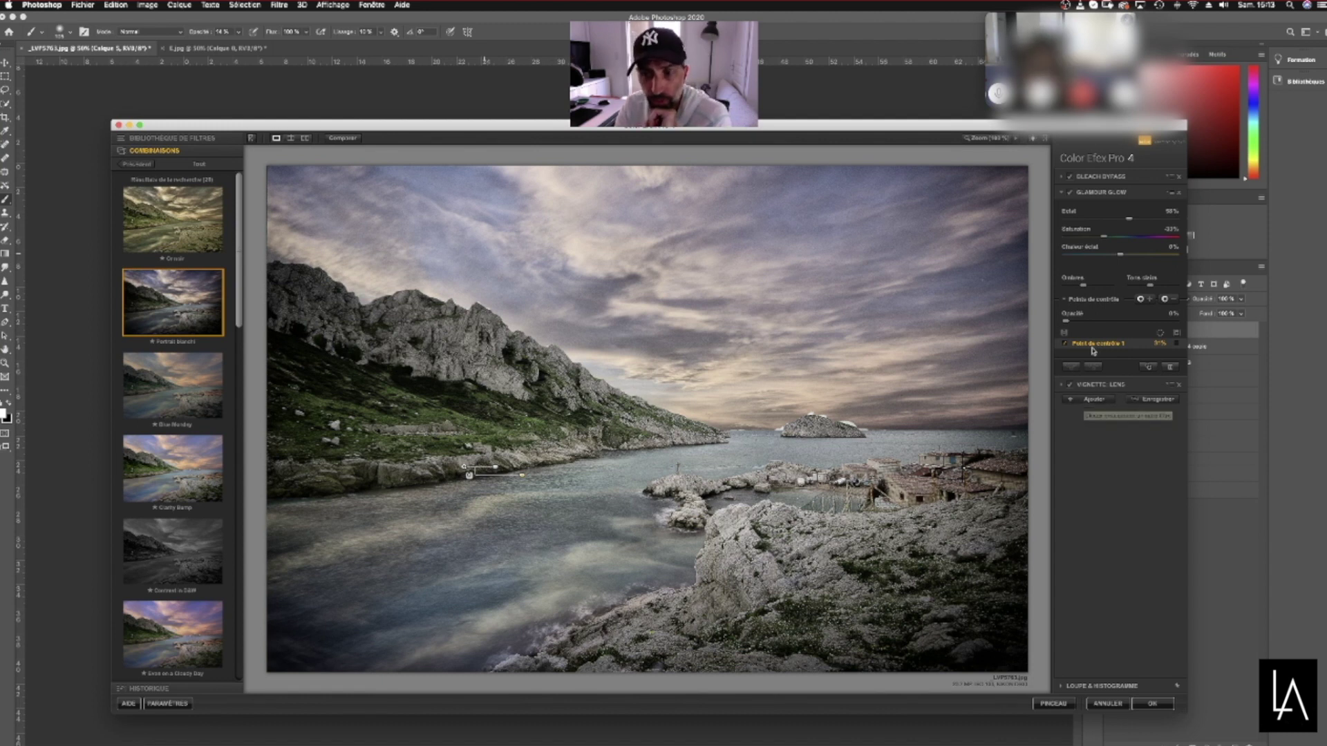
Add another filter and try Bi-Color Filters and Bi-Color User Defined from the complete filter library
left_click(1087, 402)
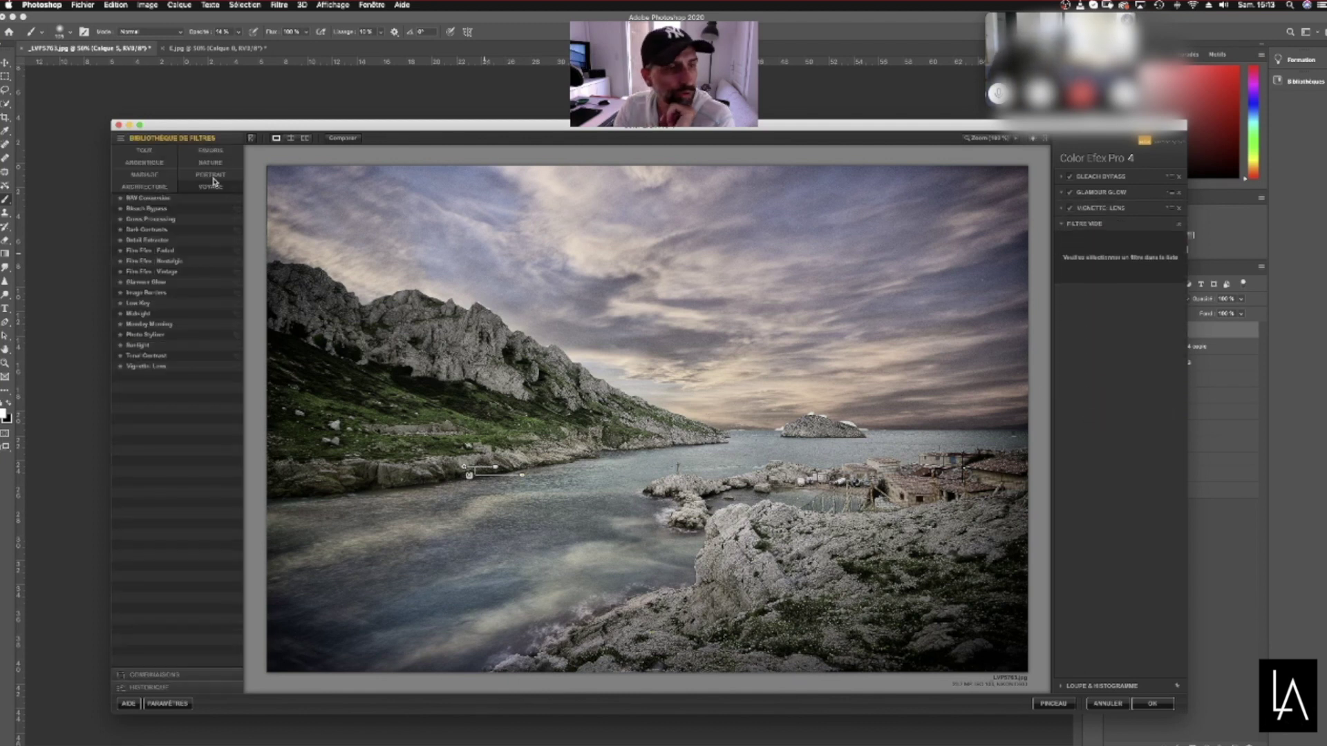
left_click(144, 150)
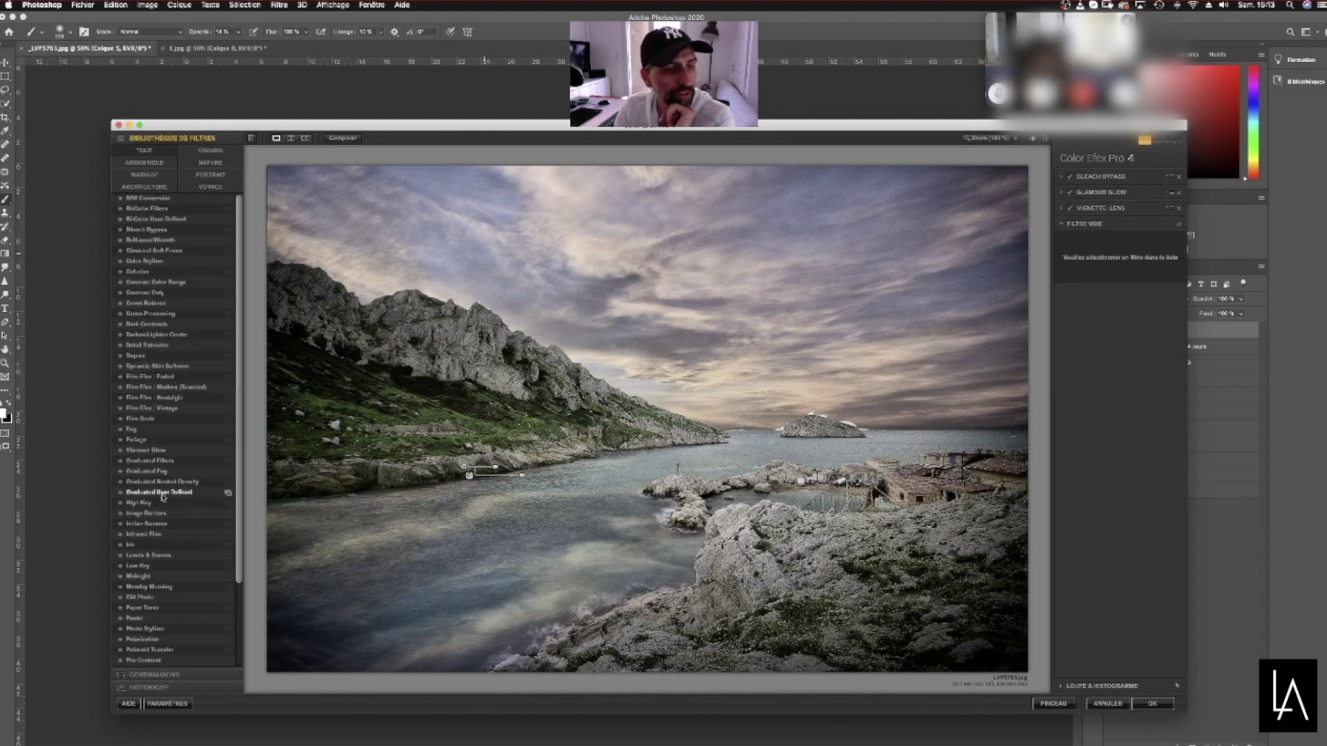
left_click(169, 210)
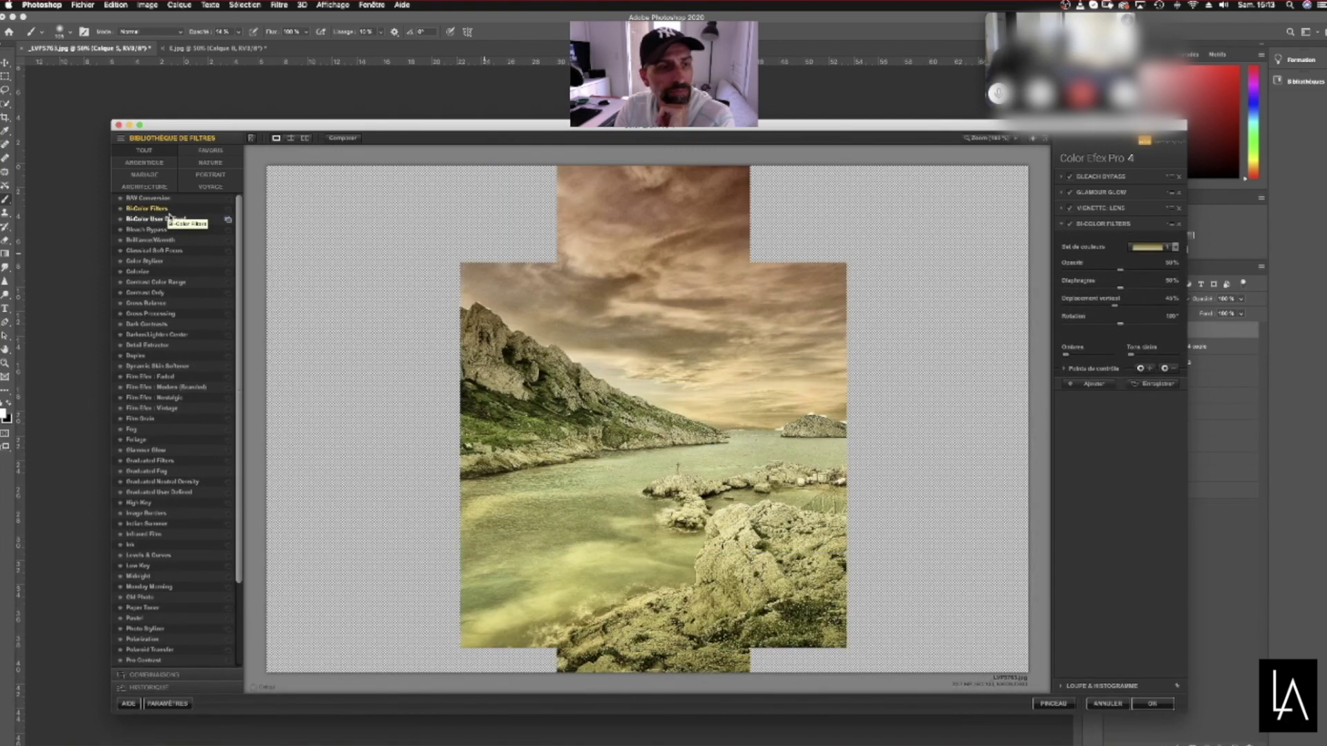
left_click(171, 219)
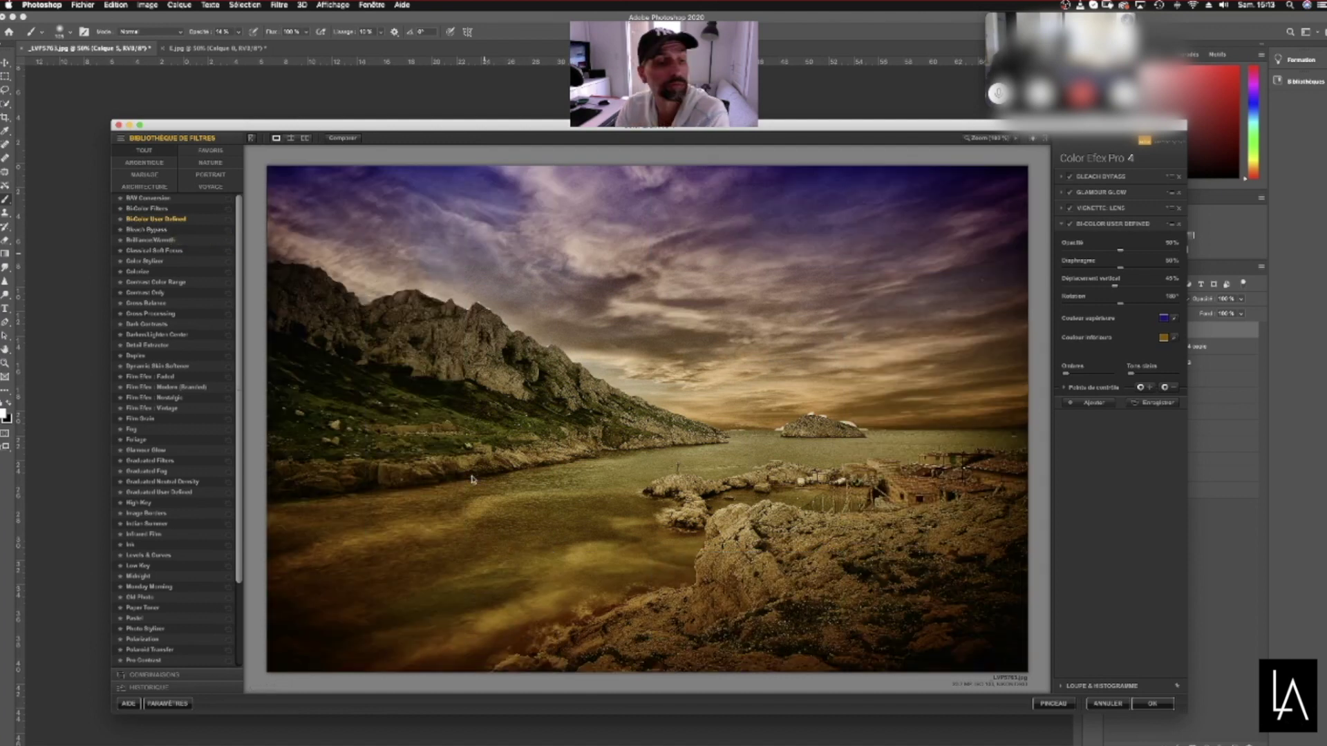
Try Bi-Color Filters with colour set 4 of the Froid/Chaud group, and remove that filter from the stack
left_click(177, 209)
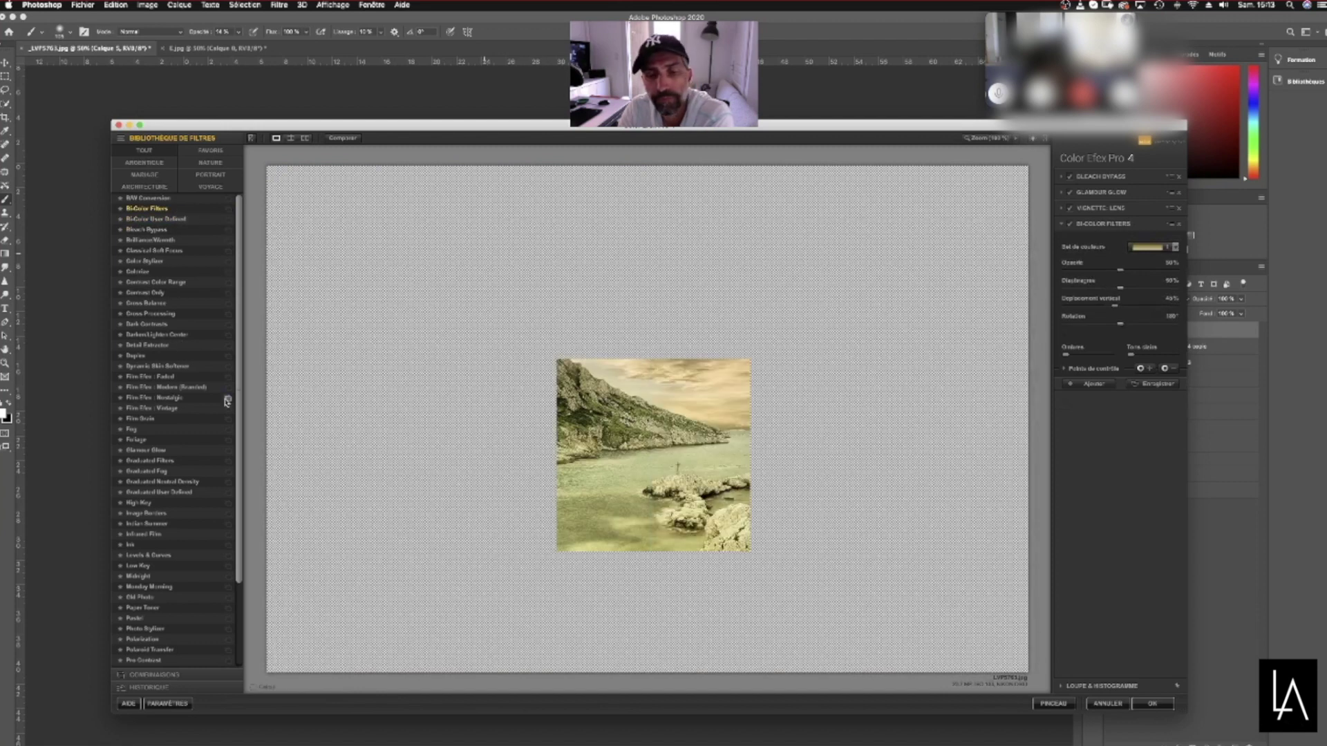
left_click(1174, 247)
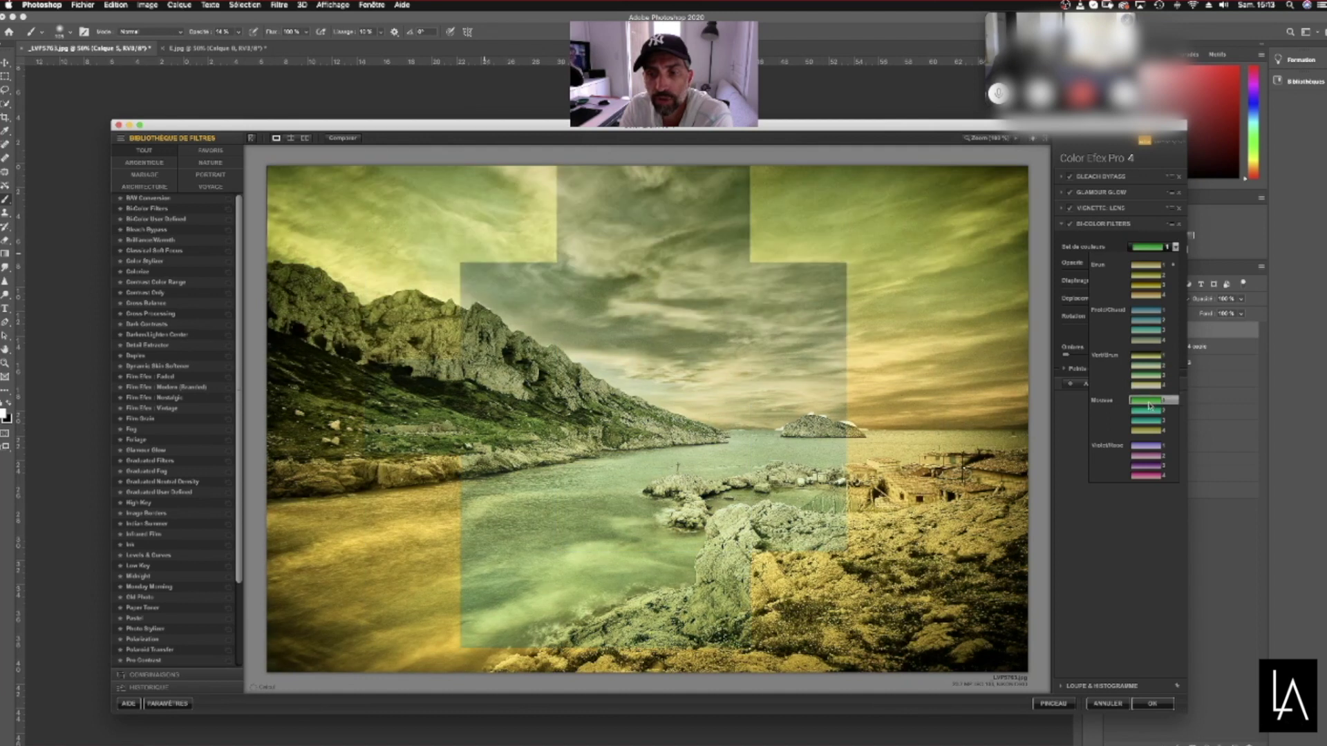
left_click(1146, 340)
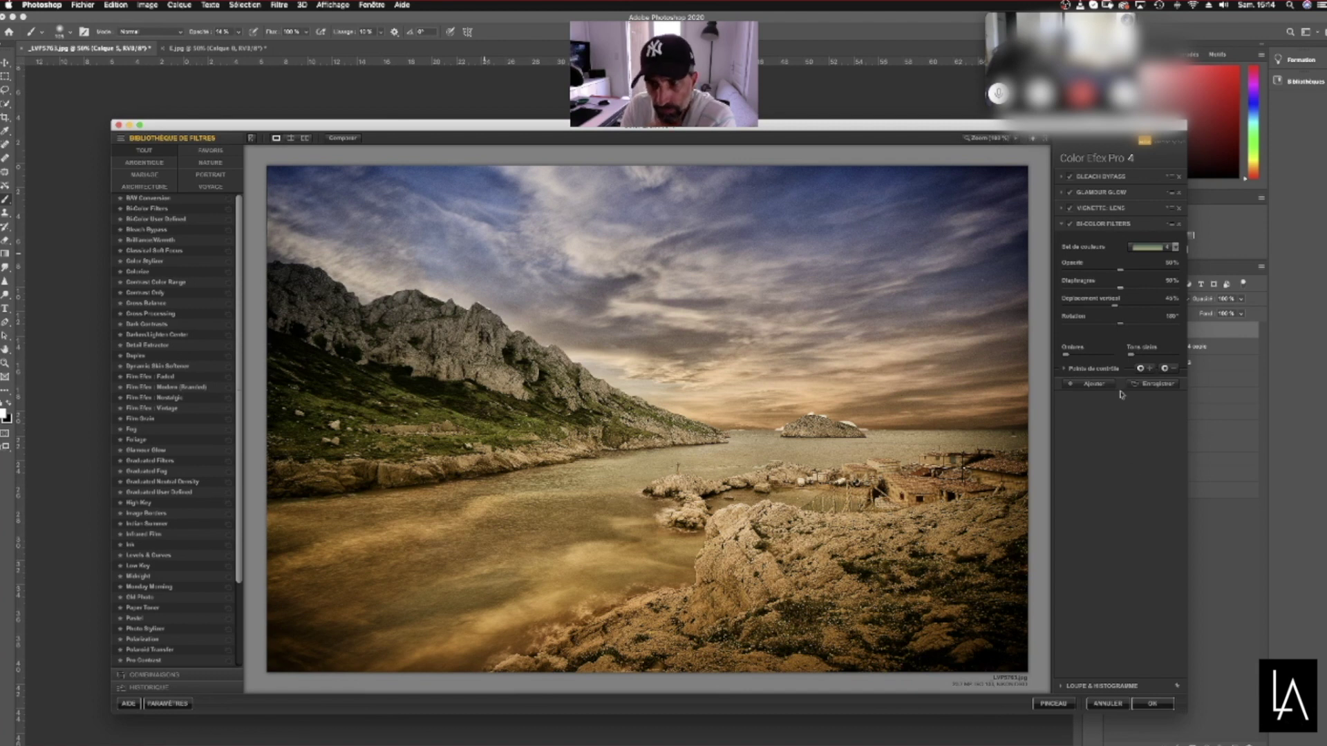
left_click(1179, 226)
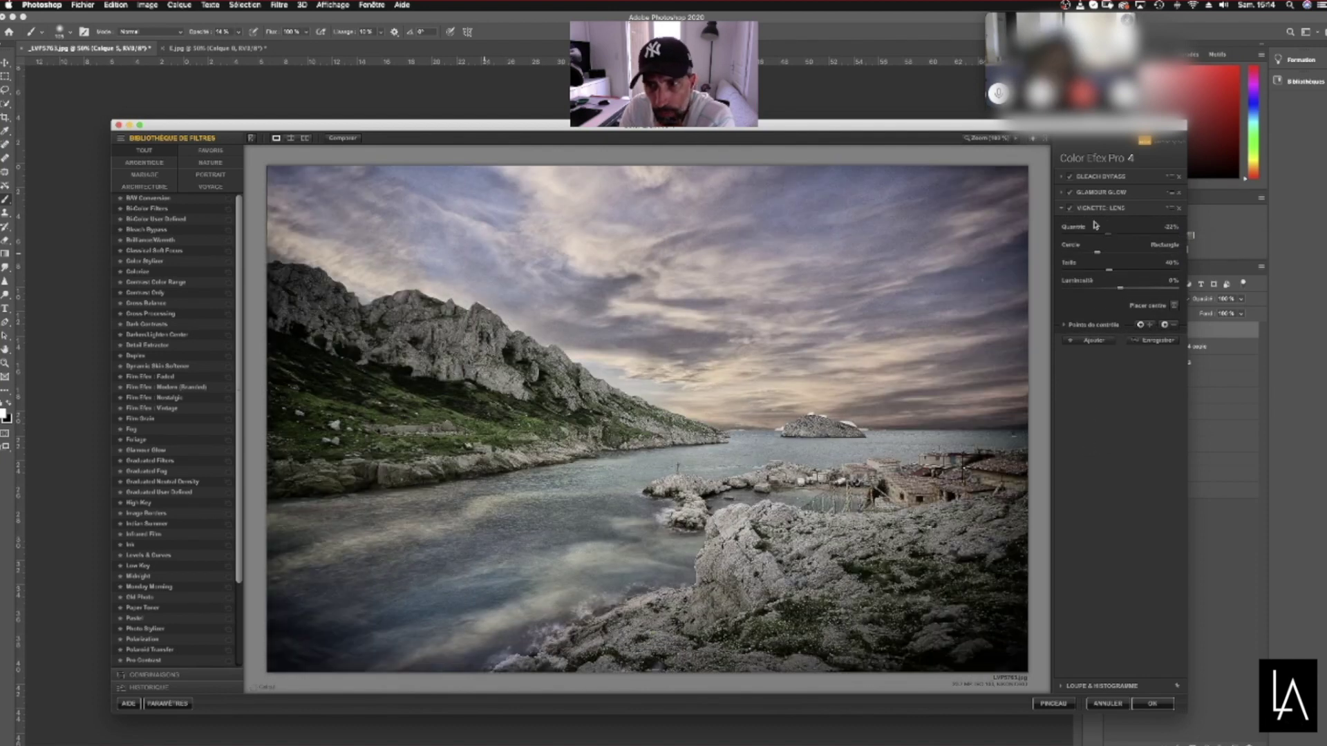
Lower the Vignette: Lens luminosity to about -5 % and look through the complete filter list
mouse_move(1122, 289)
left_mouse_down()
mouse_move(1103, 289)
mouse_move(1117, 290)
left_mouse_up()
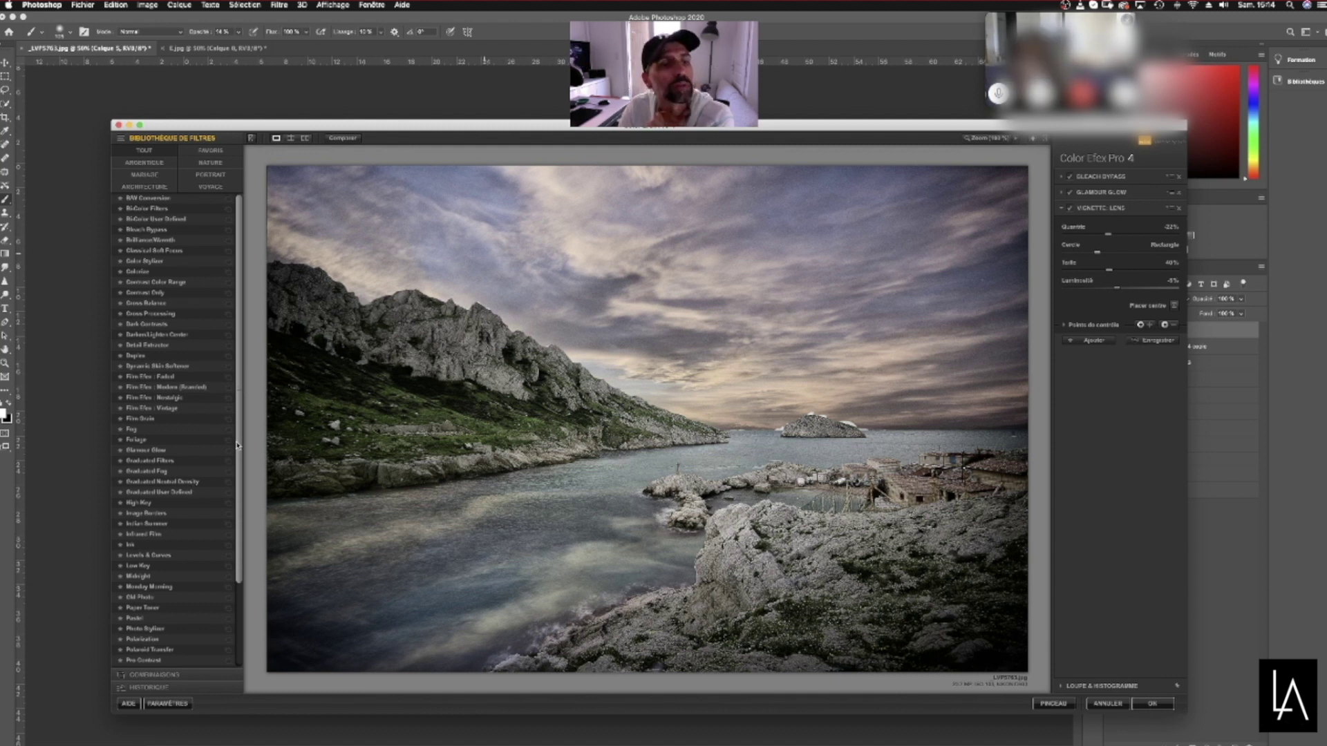
scroll(239, 436, "down", 1)
scroll(239, 437, "up", 1)
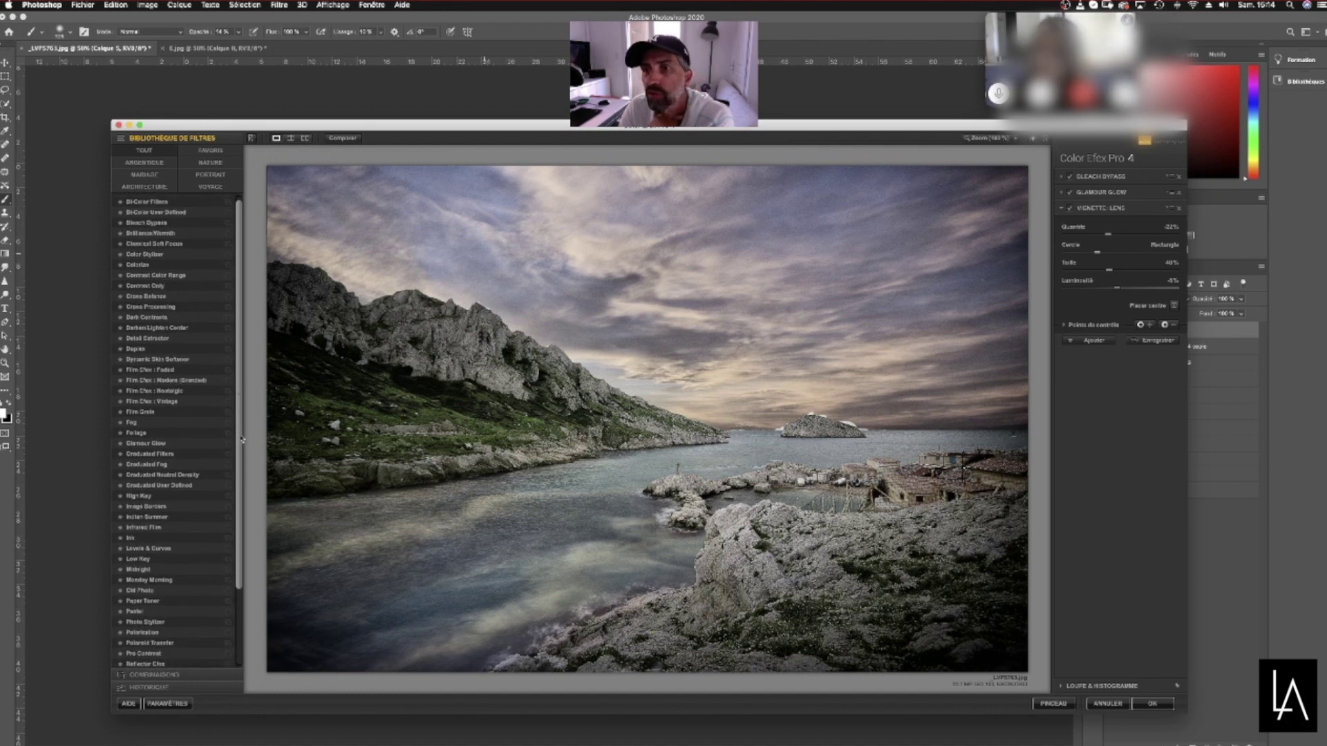
scroll(245, 426, "down", 1)
scroll(249, 432, "up", 1)
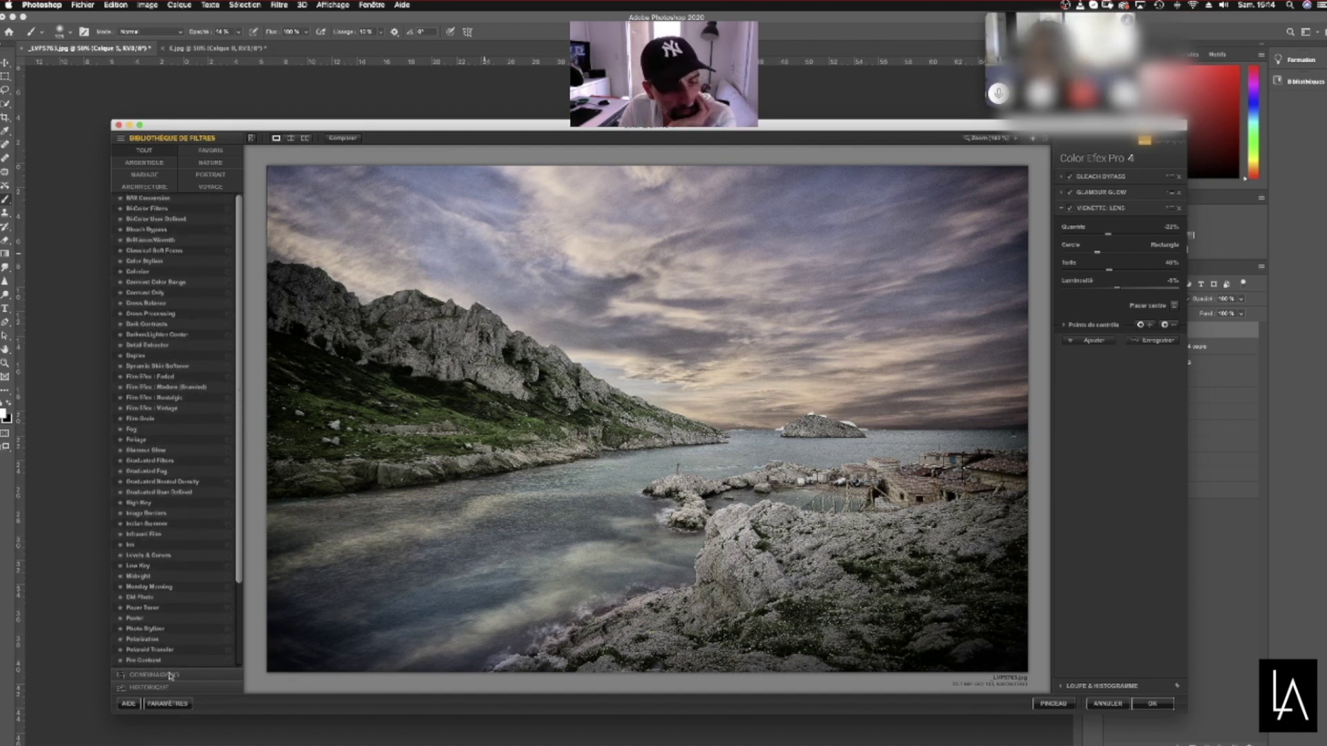
scroll(235, 549, "down", 2)
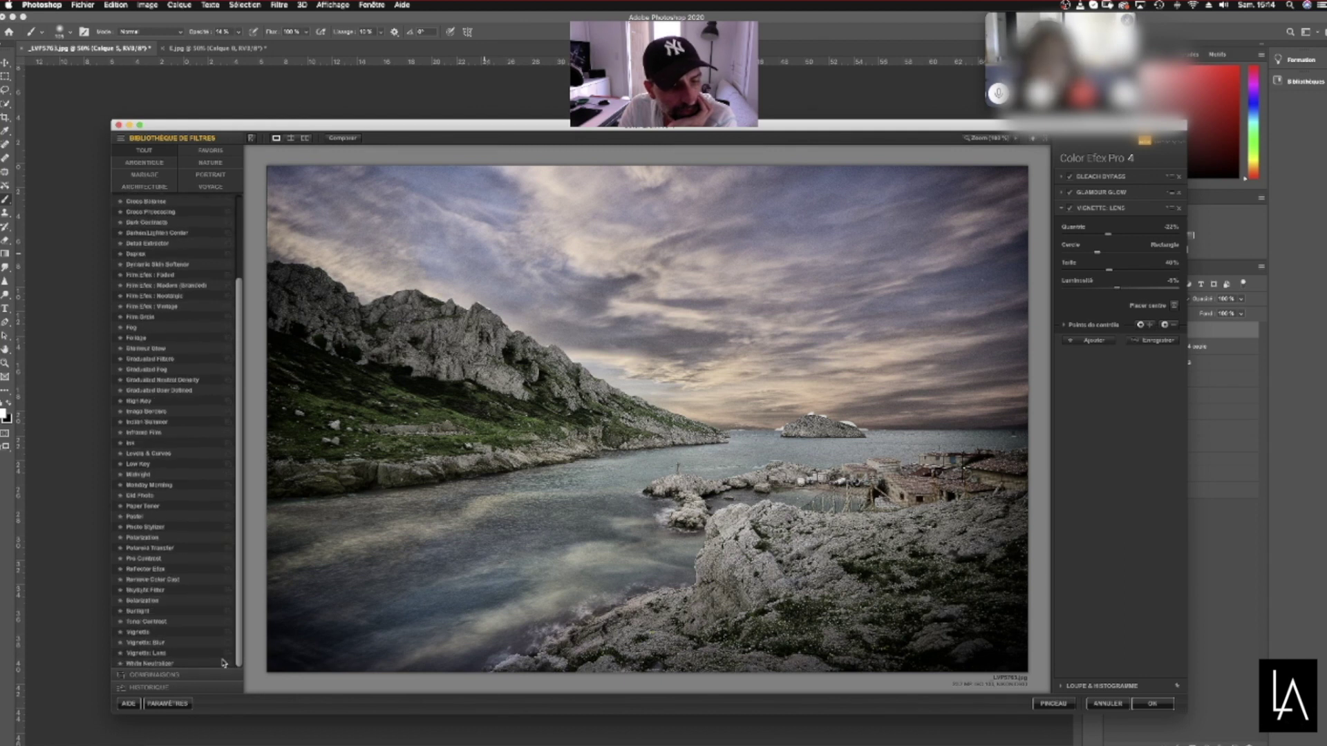
scroll(240, 536, "up", 2)
left_click_drag(238, 479, 256, 425)
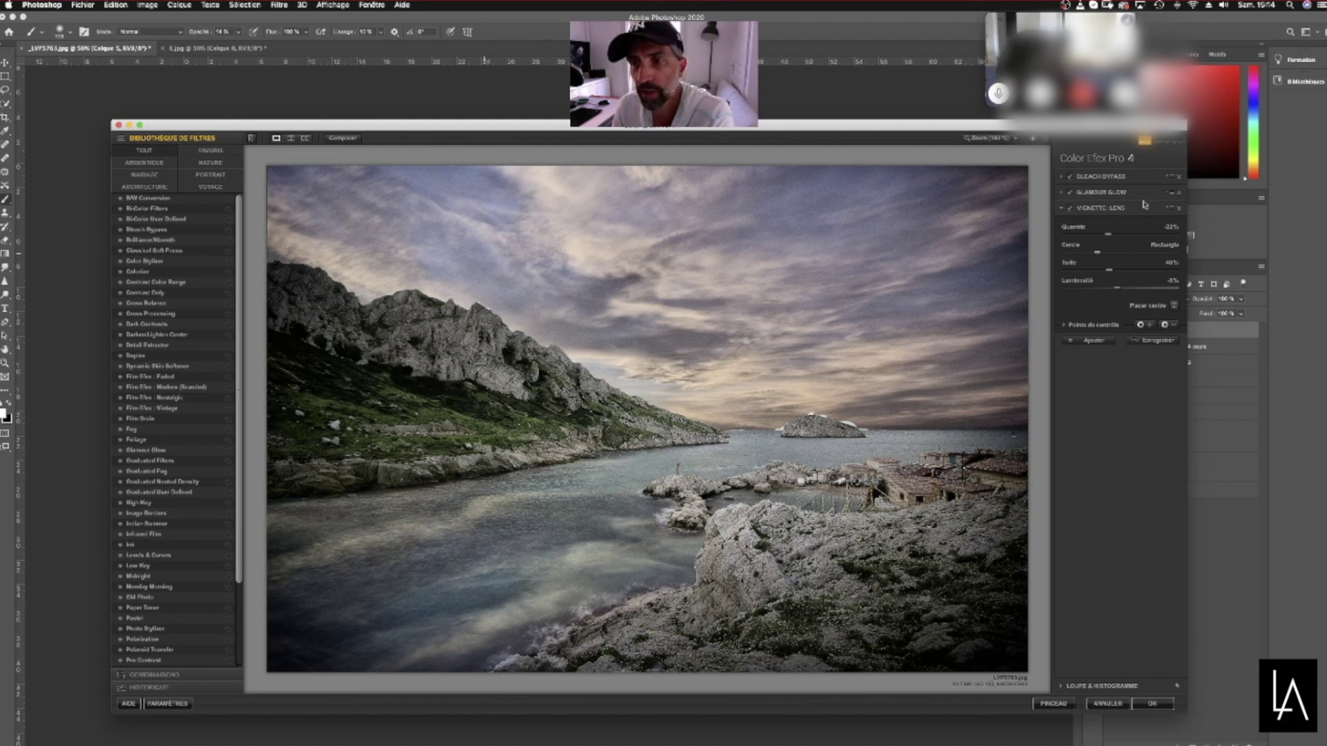
Remove the Vignette: Lens, Bleach Bypass and Glamour Glow filters from the stack
left_click(1180, 209)
left_click(1179, 176)
left_click(1179, 177)
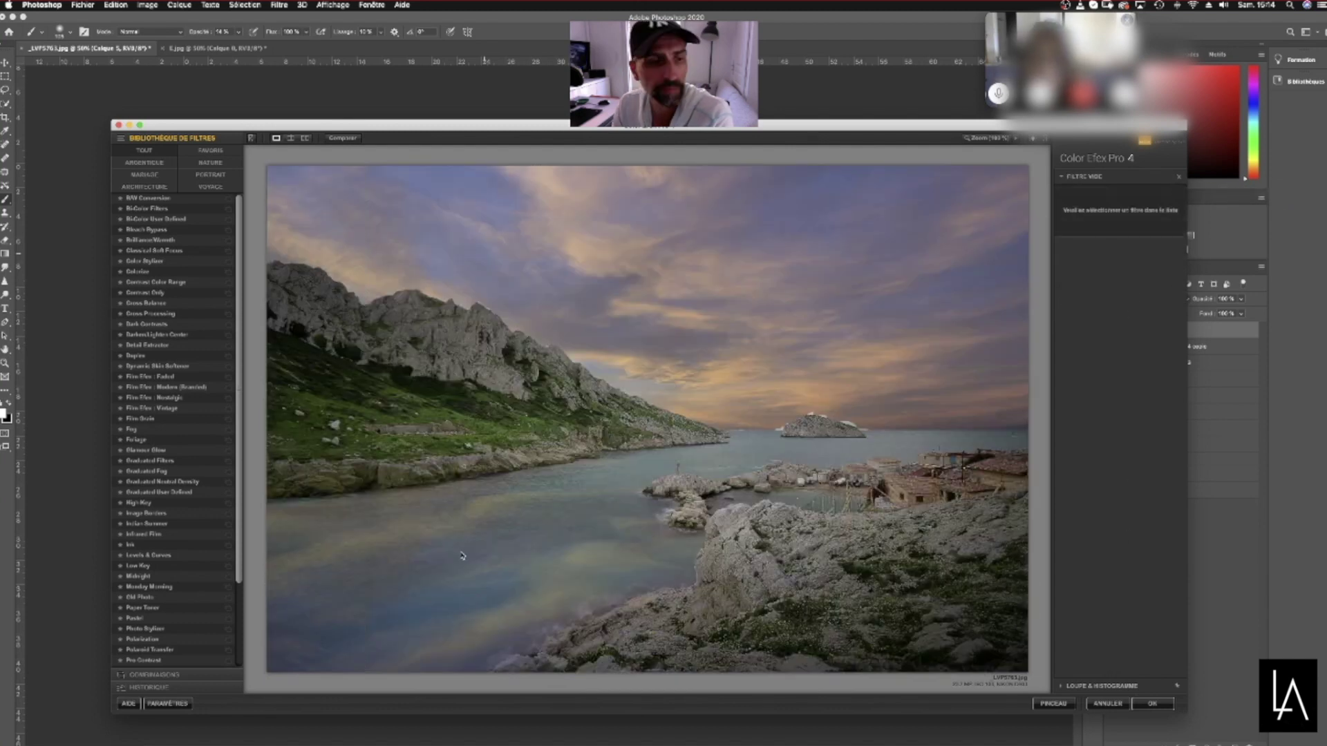
Apply the Low Key filter with the glow (Éclat) at about 30 % and the standard low lights at about 13 %
left_click(143, 567)
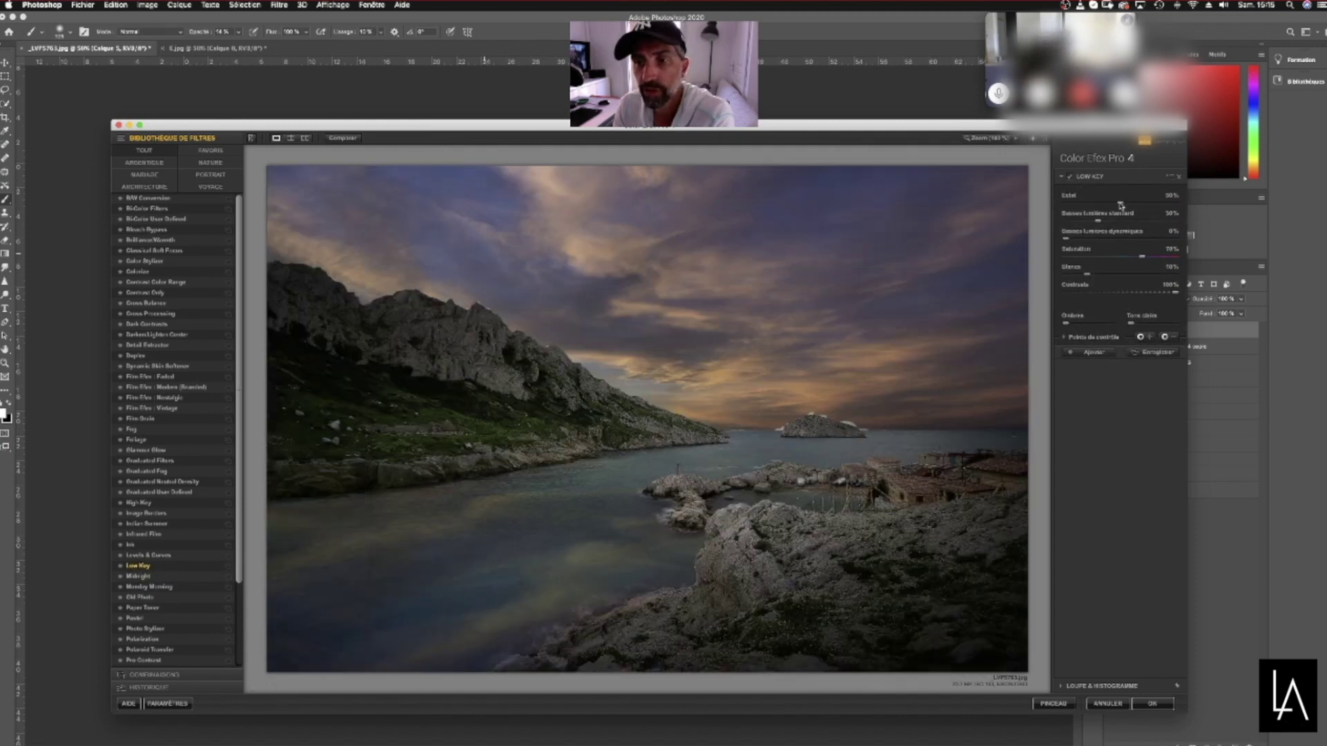
left_click_drag(1100, 221, 1082, 221)
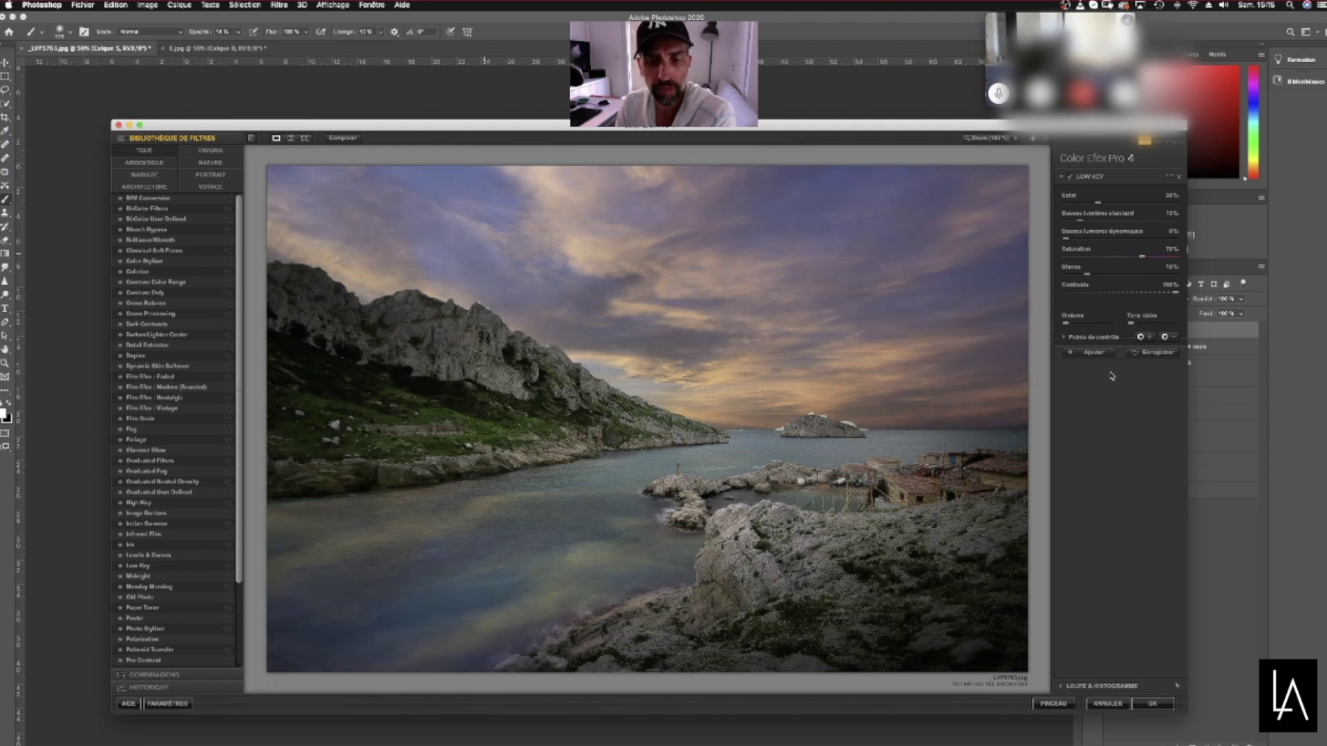
left_click(1146, 705)
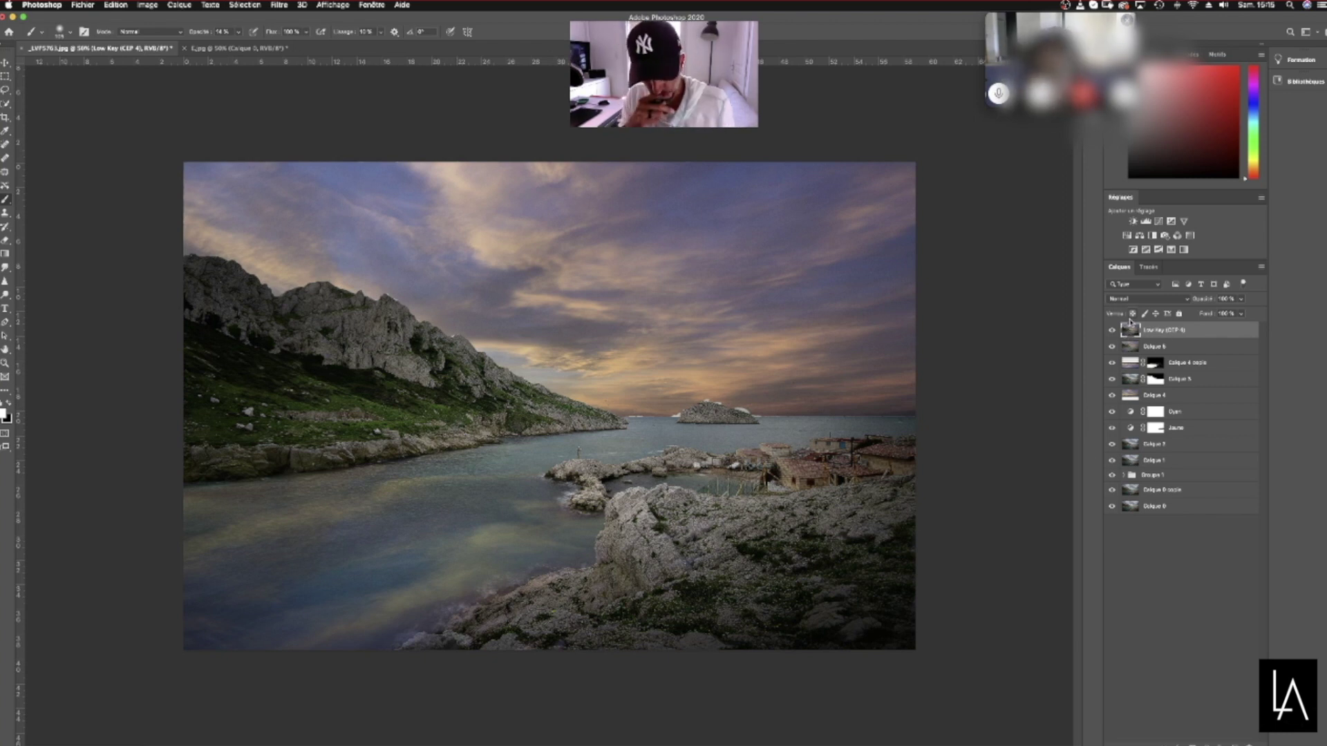
Duplicate the Low Key layer and open the copy in Color Efex Pro 4
key("super+j")
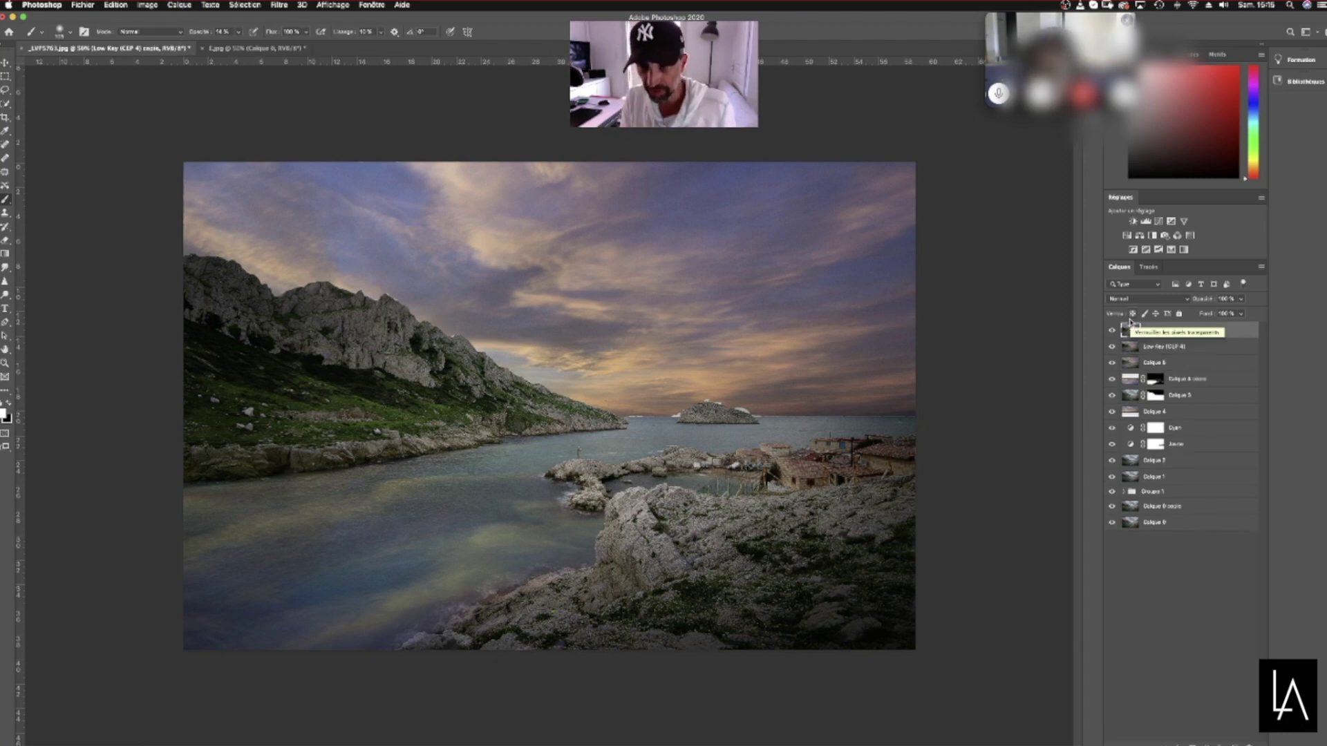
left_click(279, 5)
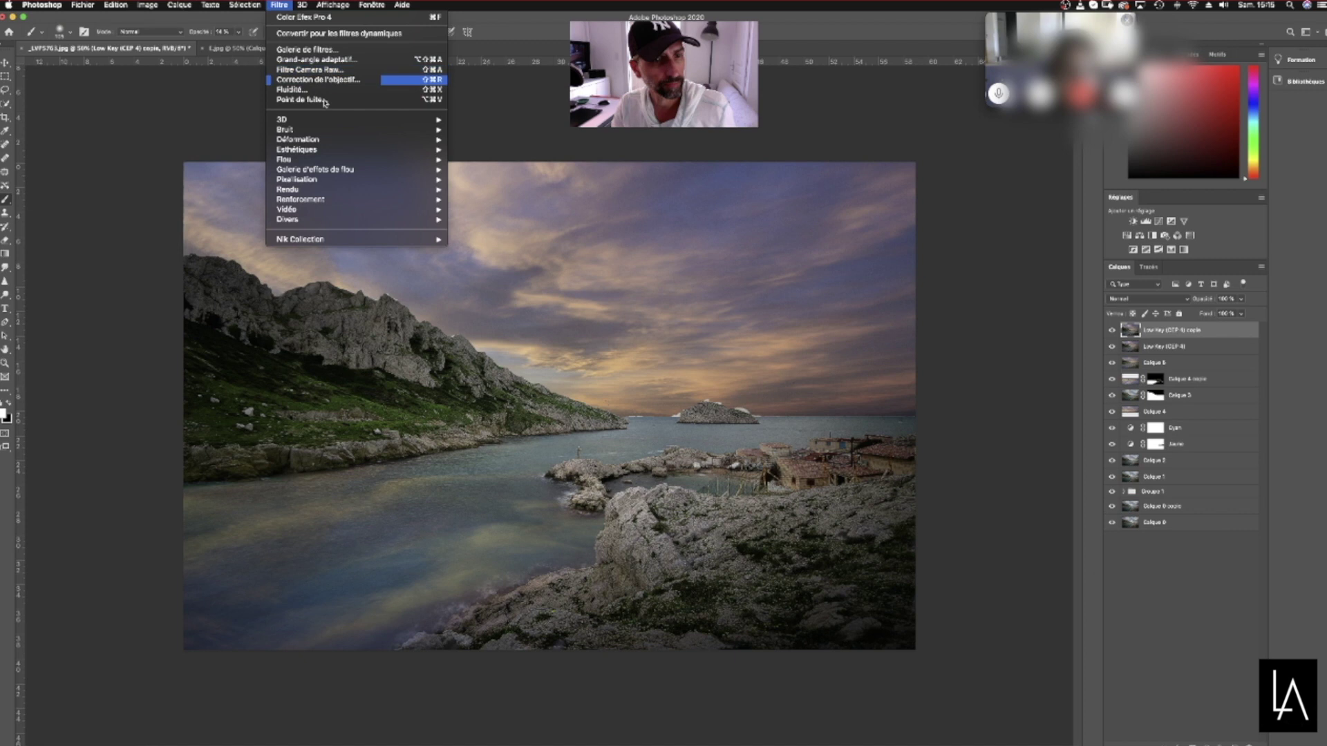
mouse_move(347, 242)
left_click(473, 250)
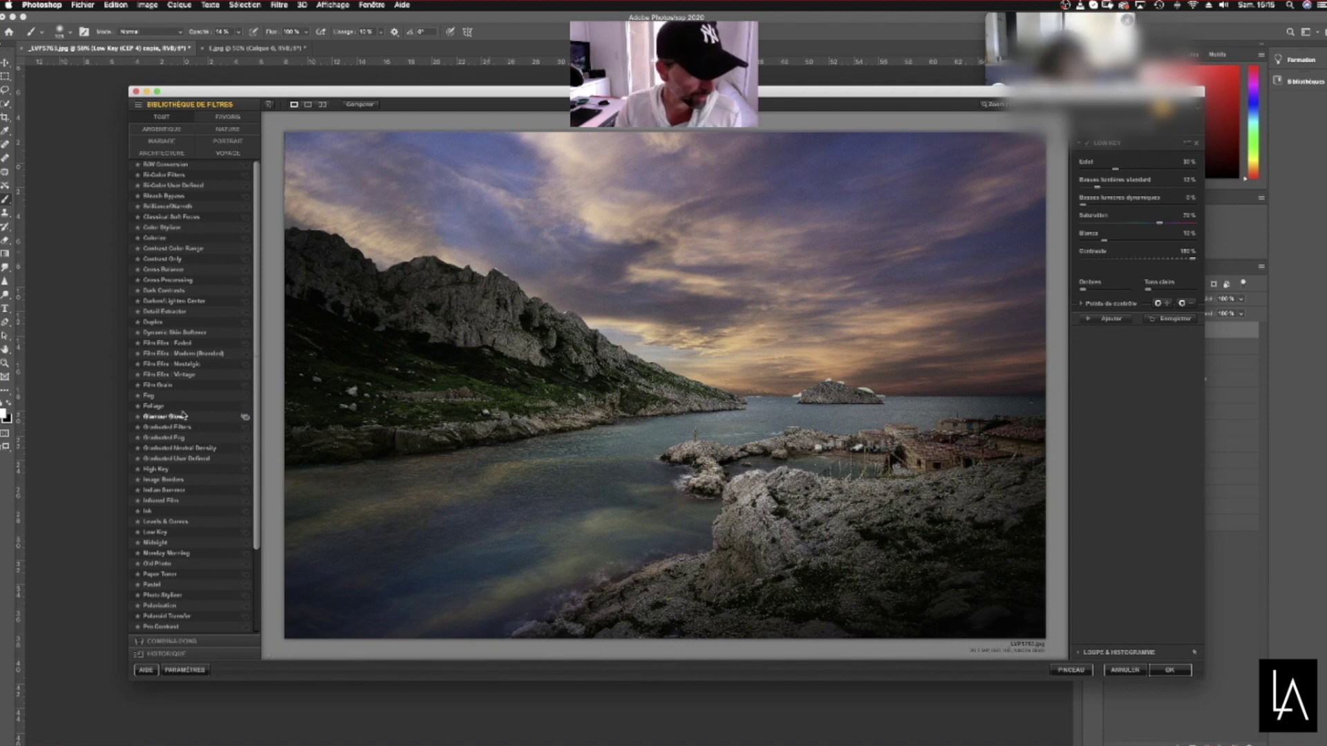
Choose the Darken/Lighten Center filter and compare the image with and without it
left_click(180, 302)
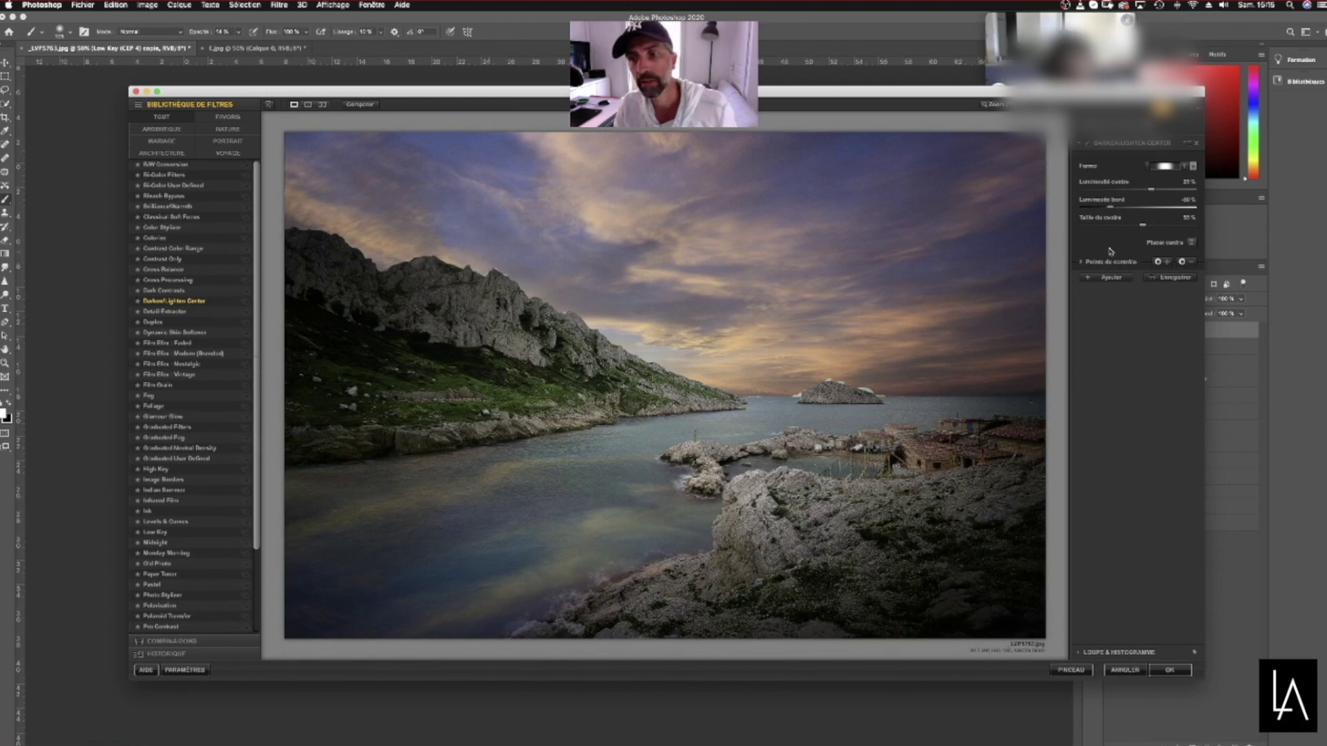
left_click(360, 104)
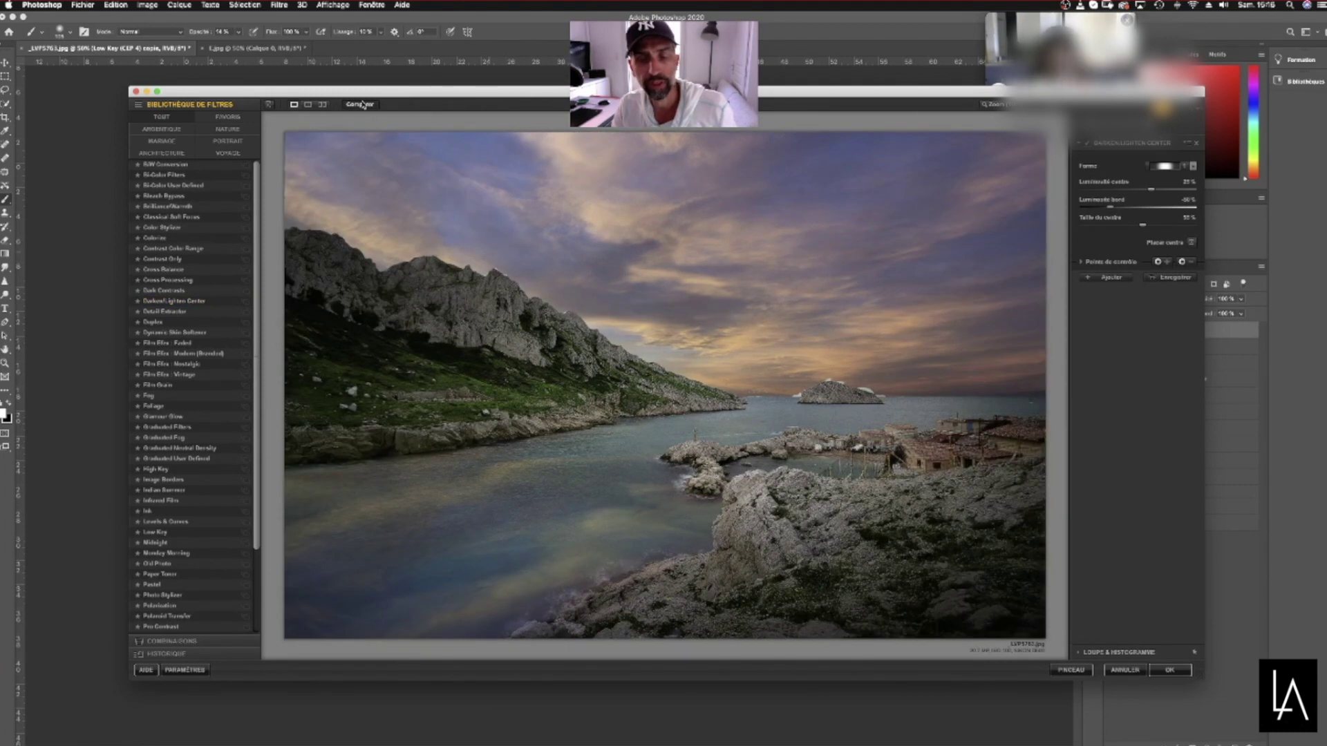
left_click(354, 107)
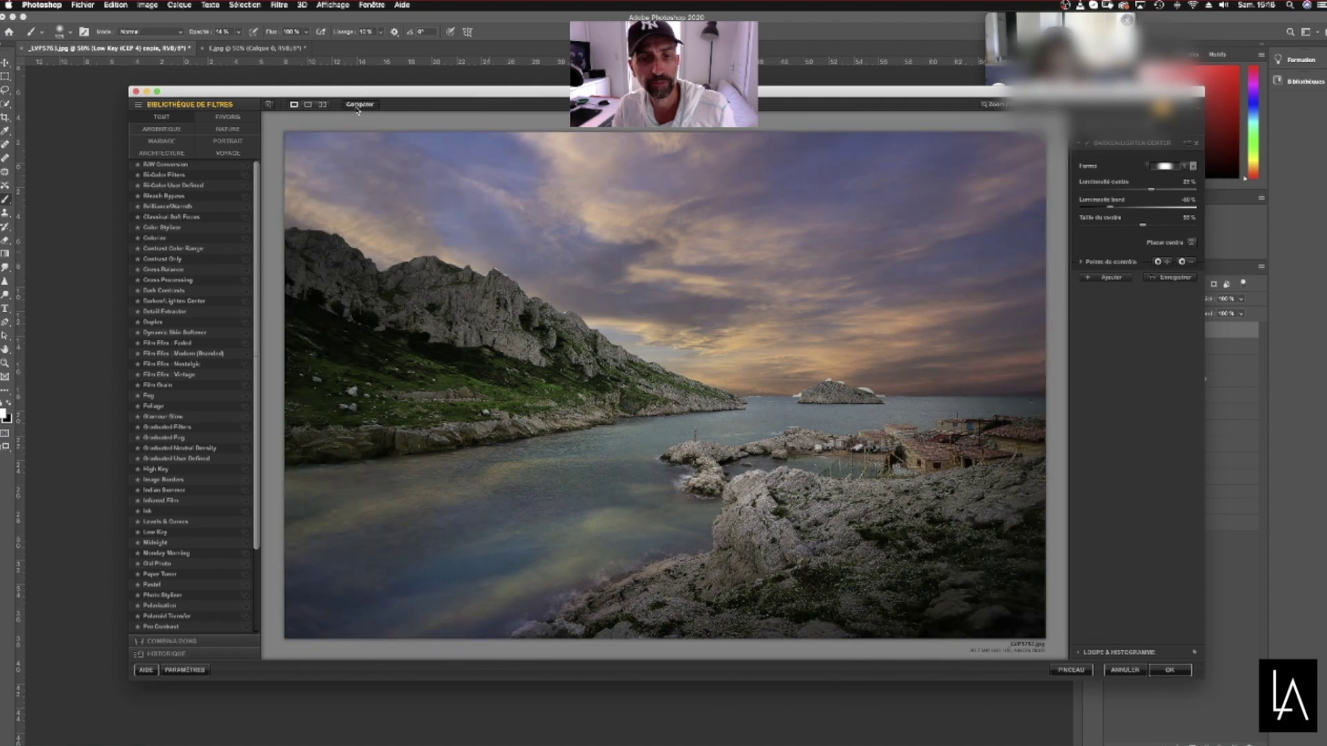
left_click(354, 107)
left_click(351, 109)
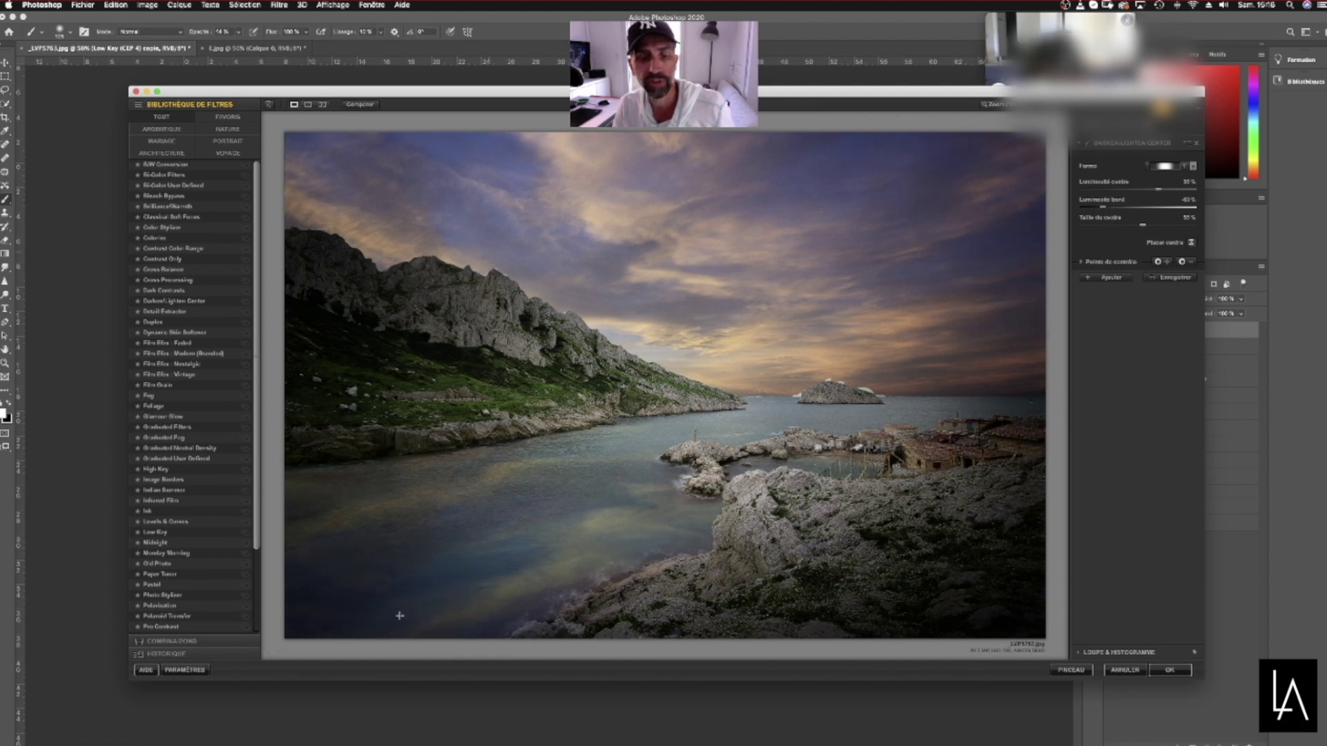
Try placing the Darken/Lighten Center filter's centre on different spots of the open water near the lower shore
left_click(433, 577)
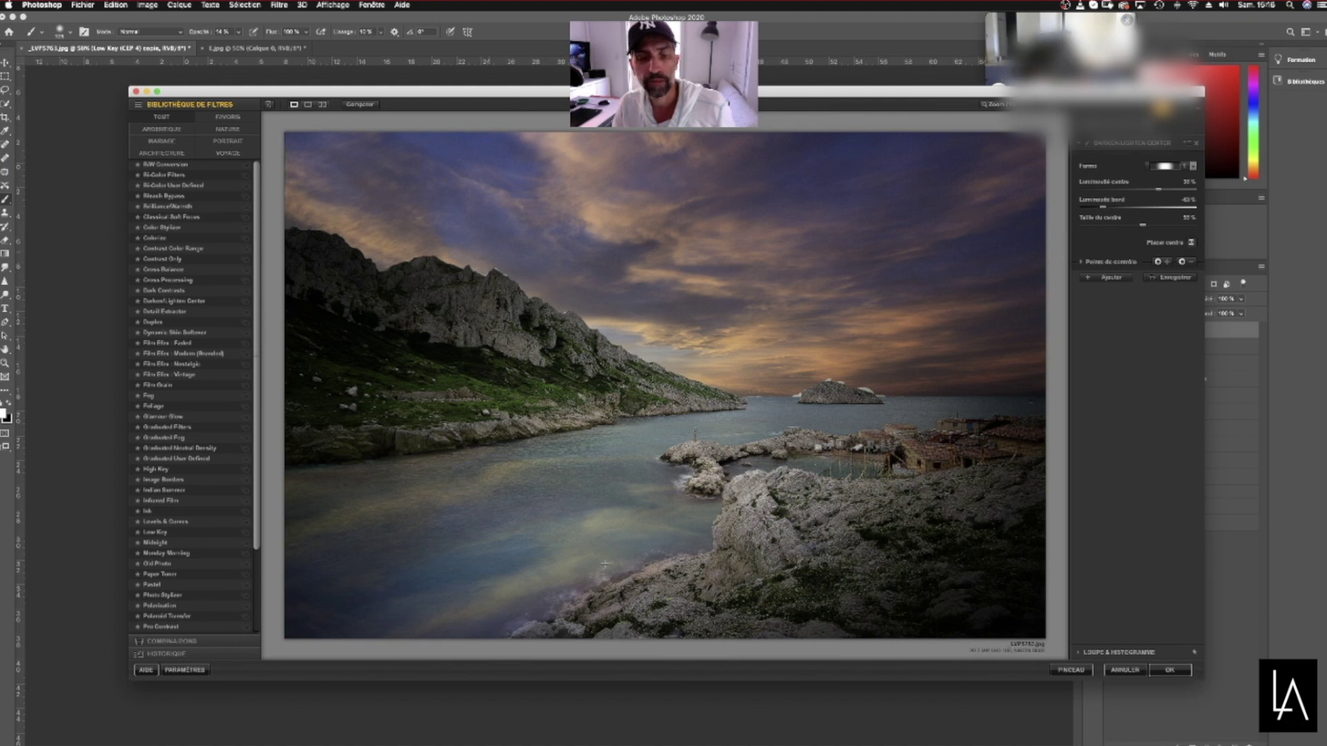
left_click(1191, 243)
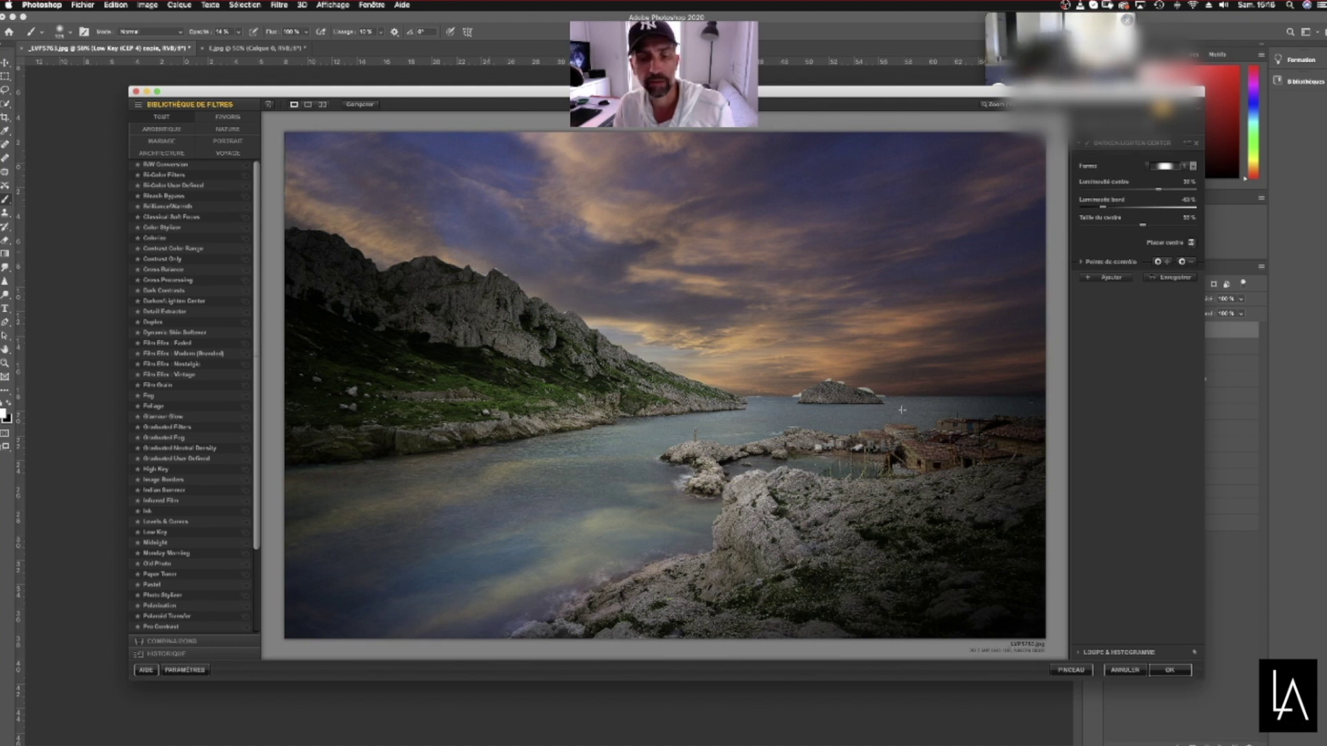
left_click(545, 519)
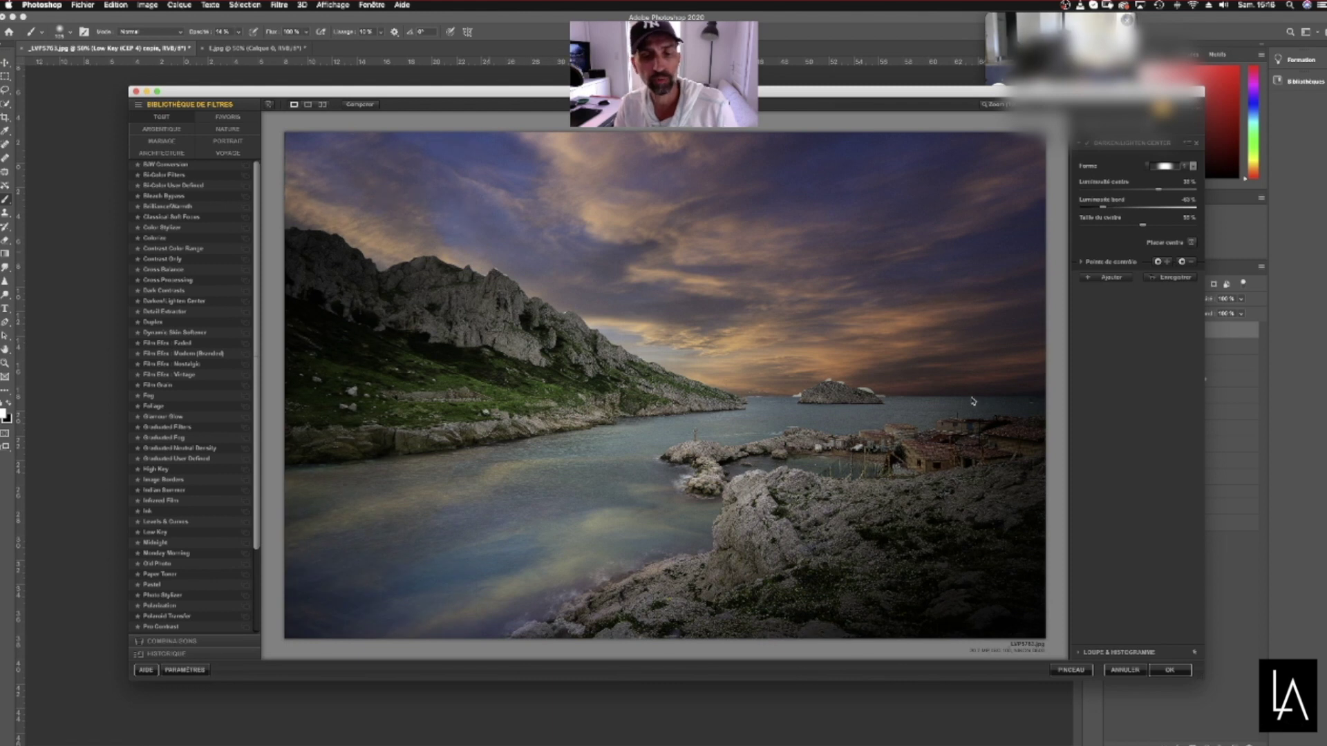
left_click(1191, 244)
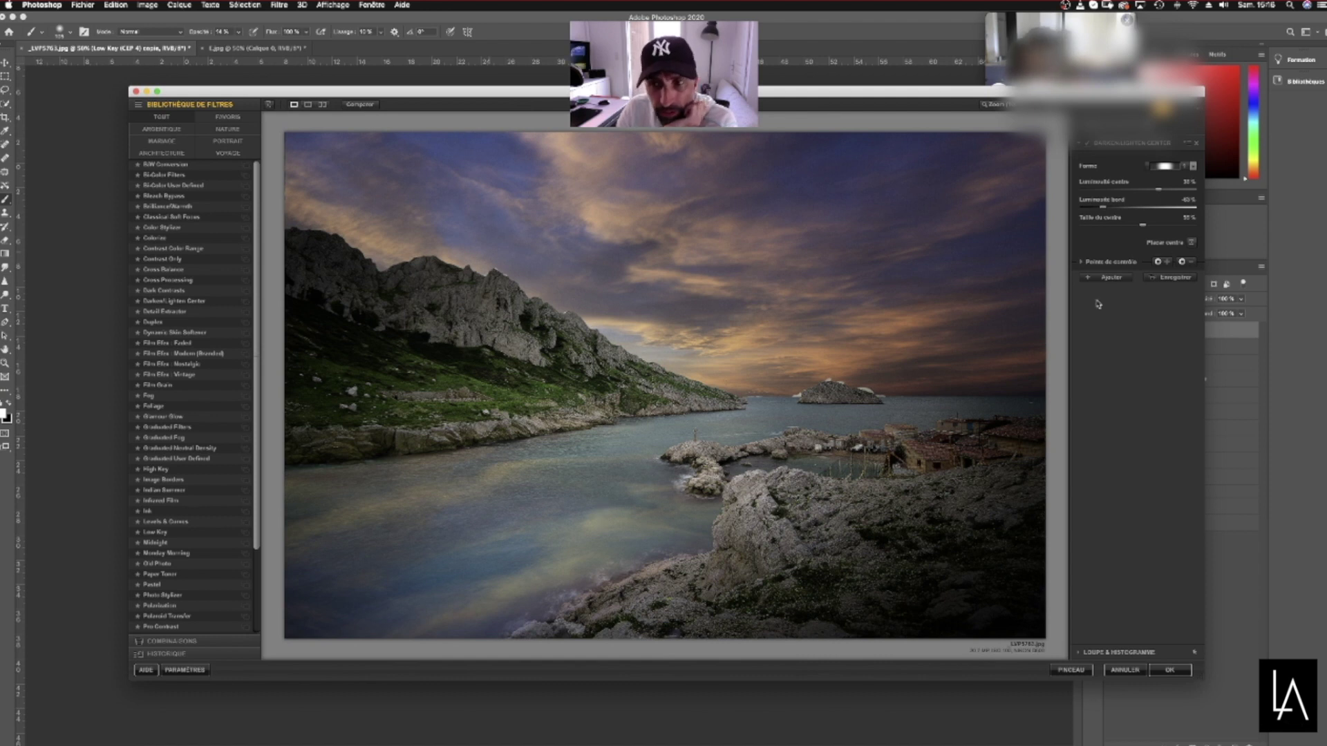
Try the light centre near the small island, and place it on the water beside the foreground rocks
left_click(1191, 242)
left_click(851, 427)
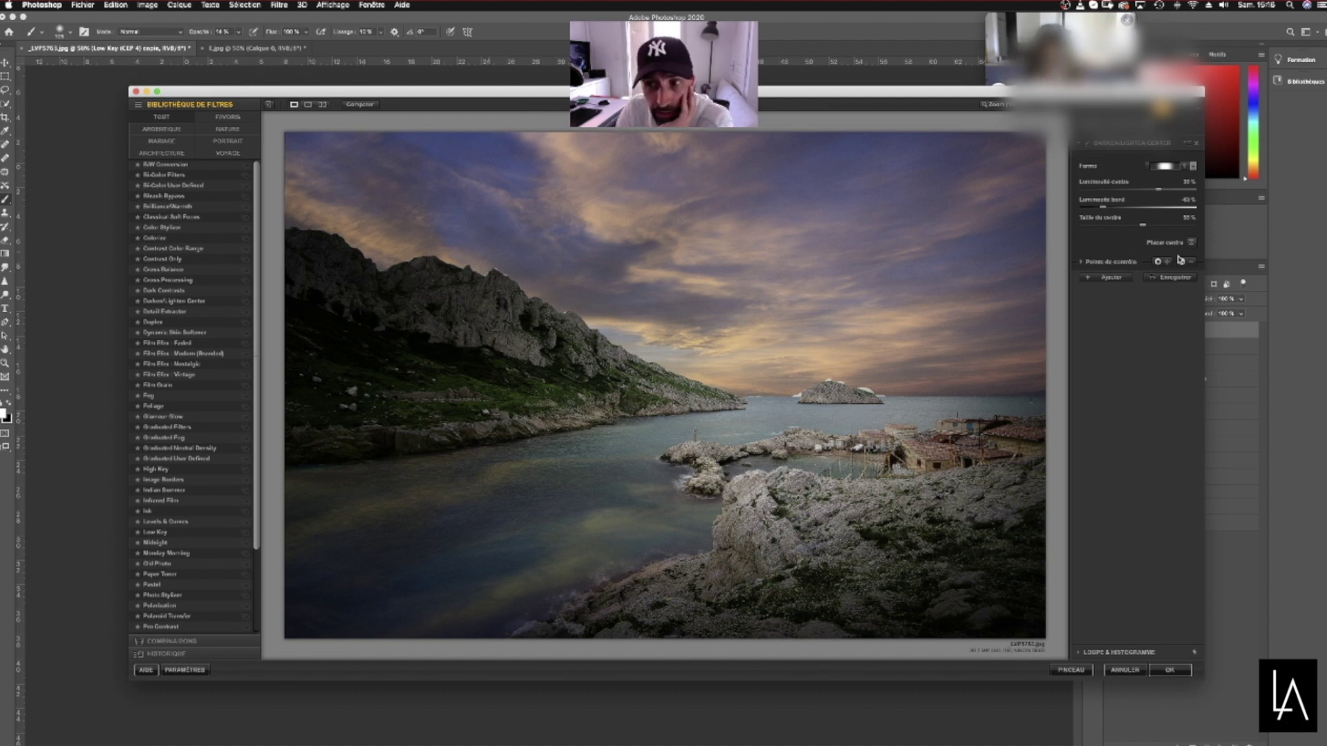
left_click(686, 534)
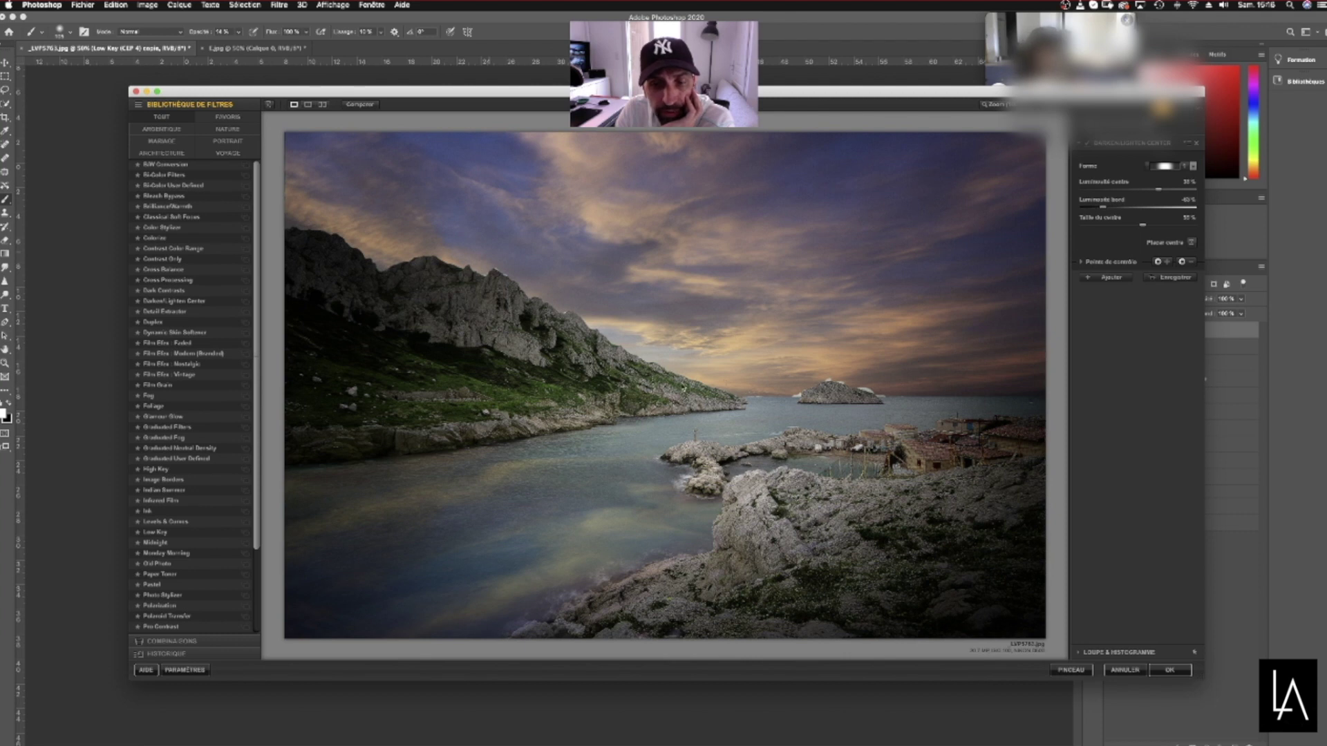
Try different centre sizes for Darken/Lighten Center and set the size to about 30 %
left_click_drag(1139, 229, 1118, 229)
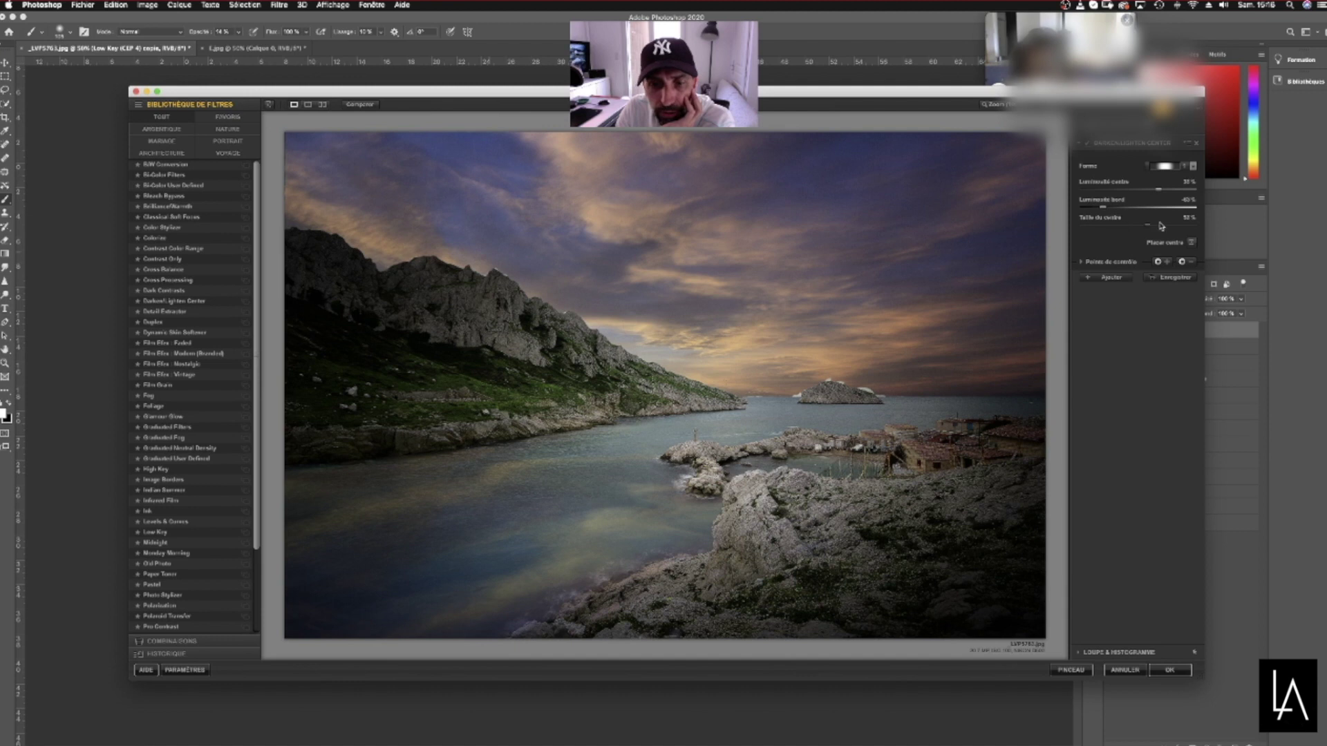
left_click(1161, 226)
left_click_drag(1158, 228, 1119, 232)
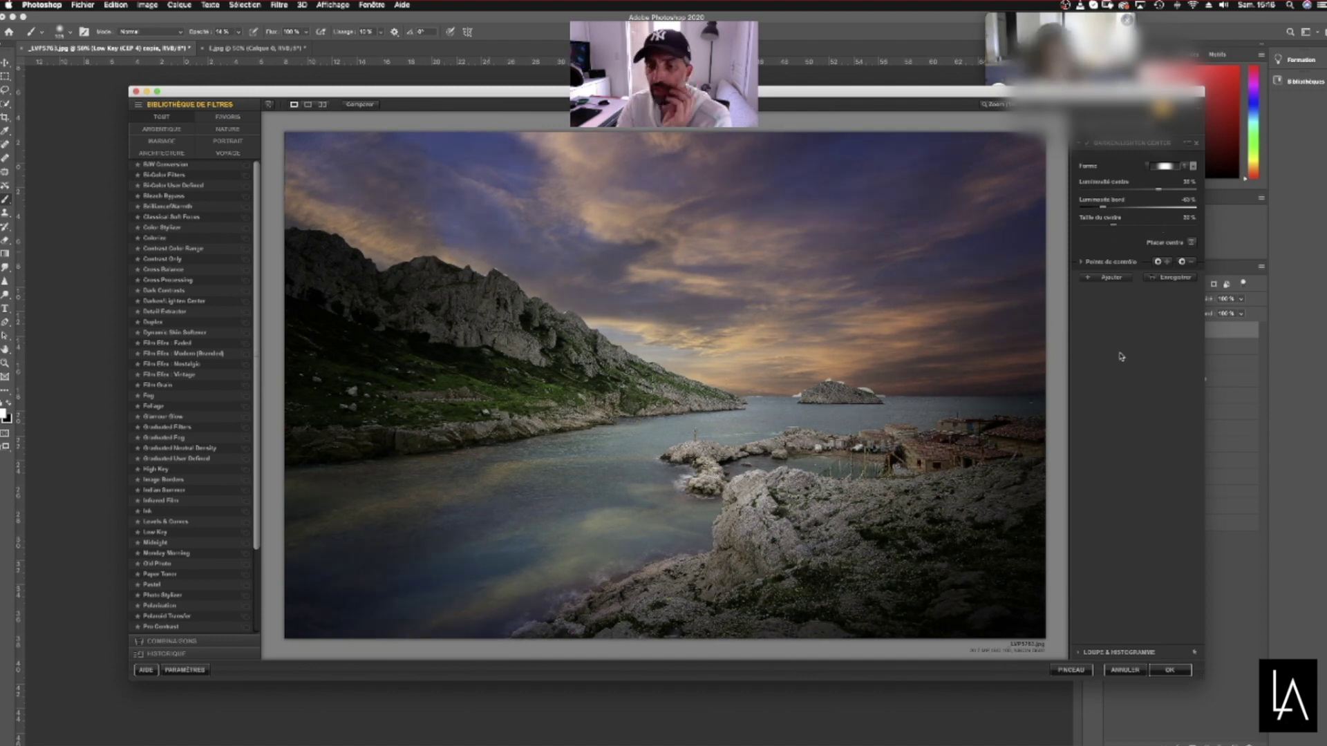
Apply the Darken/Lighten Center filter and lower its layer's opacity to just over half
left_click(1168, 672)
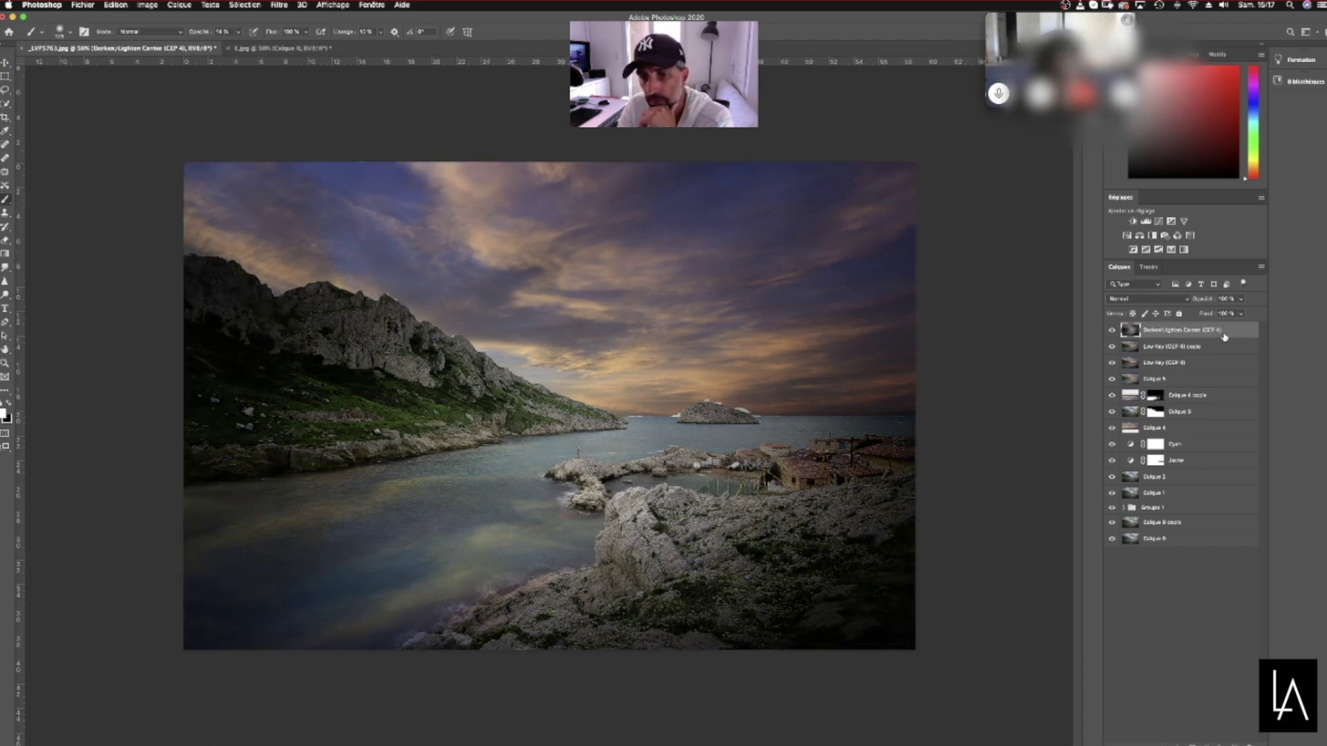
left_click(1241, 299)
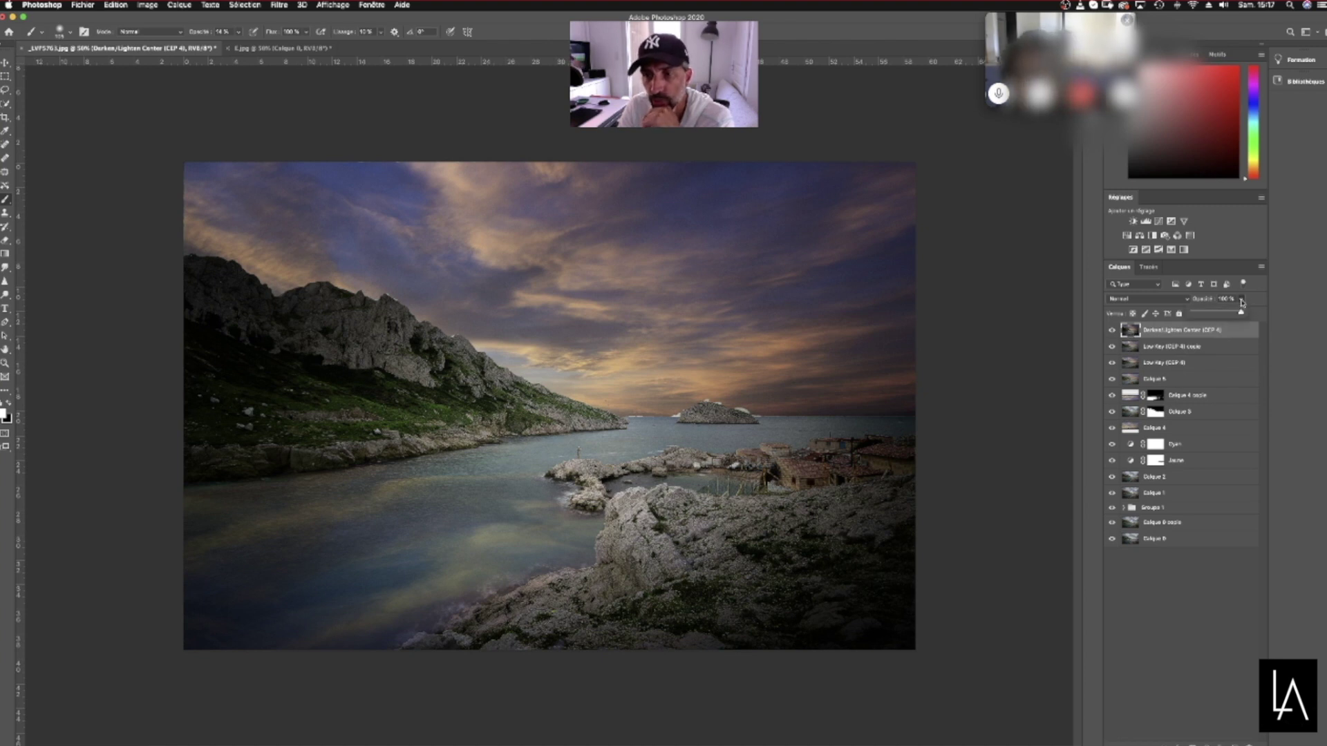
left_click_drag(1244, 316, 1221, 318)
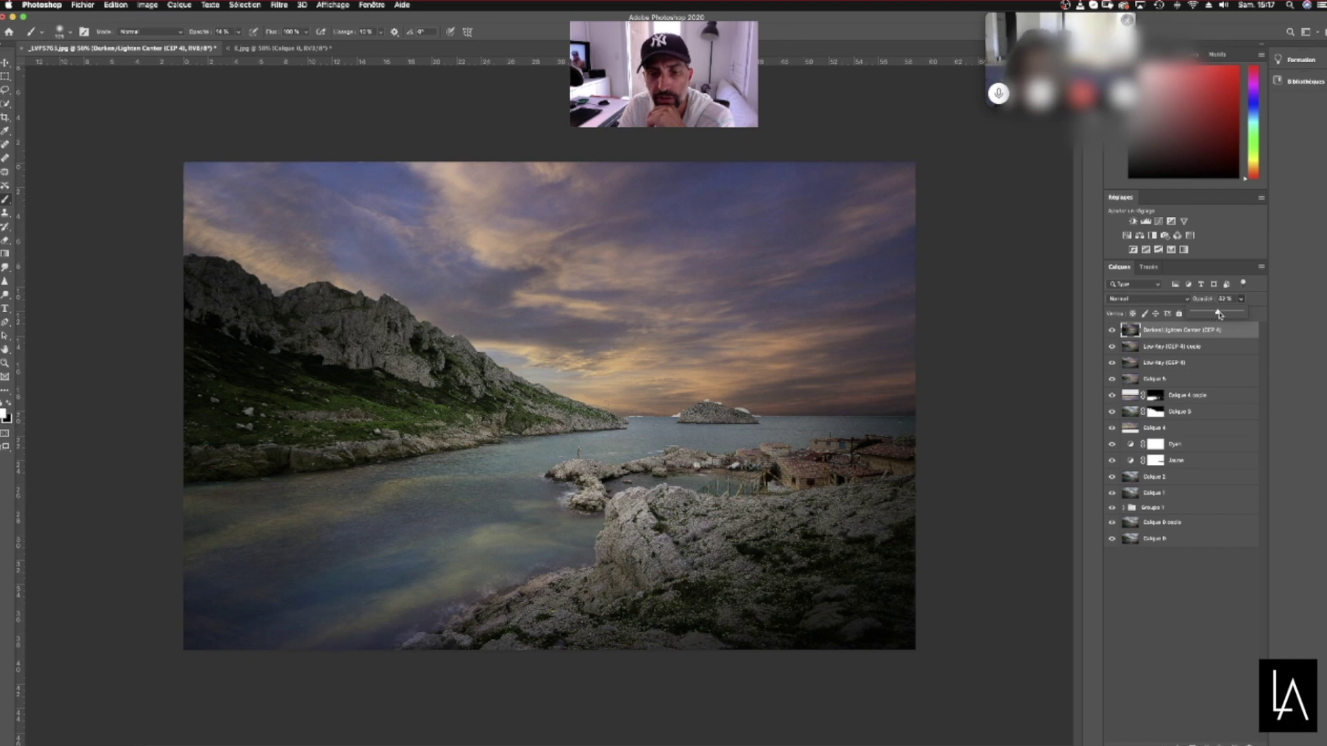
mouse_move(1219, 315)
left_mouse_down()
mouse_move(1286, 321)
mouse_move(1216, 313)
left_mouse_up()
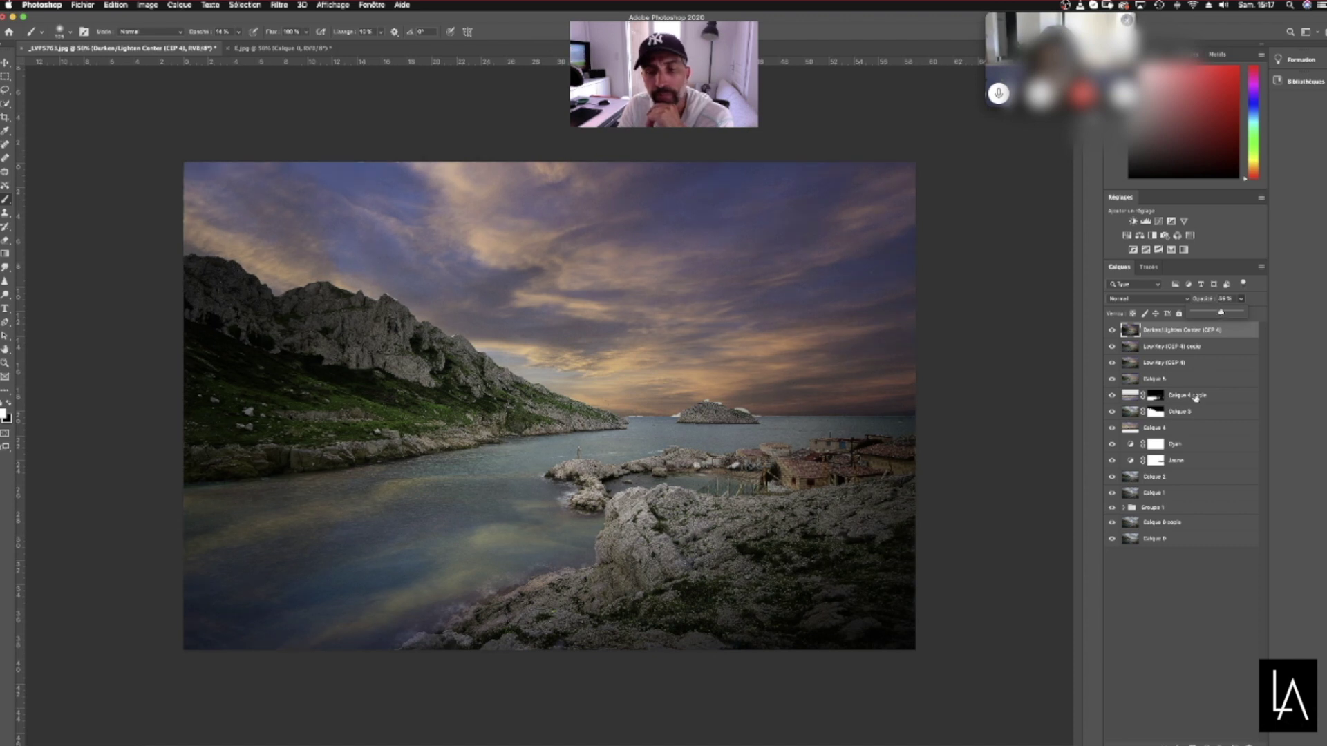
left_click(1135, 334)
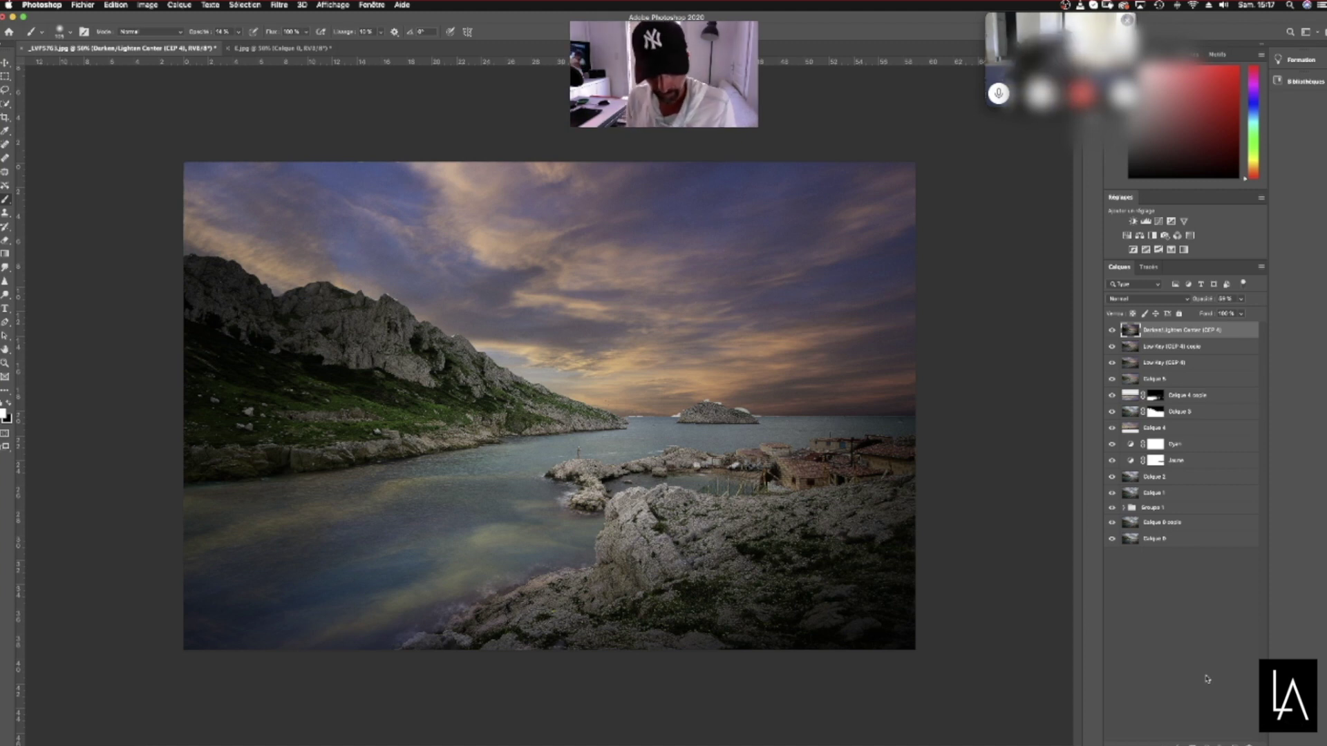
Stamp all visible layers into a new layer and add a Selective Color adjustment targeting the whites
key("super+alt+shift+e")
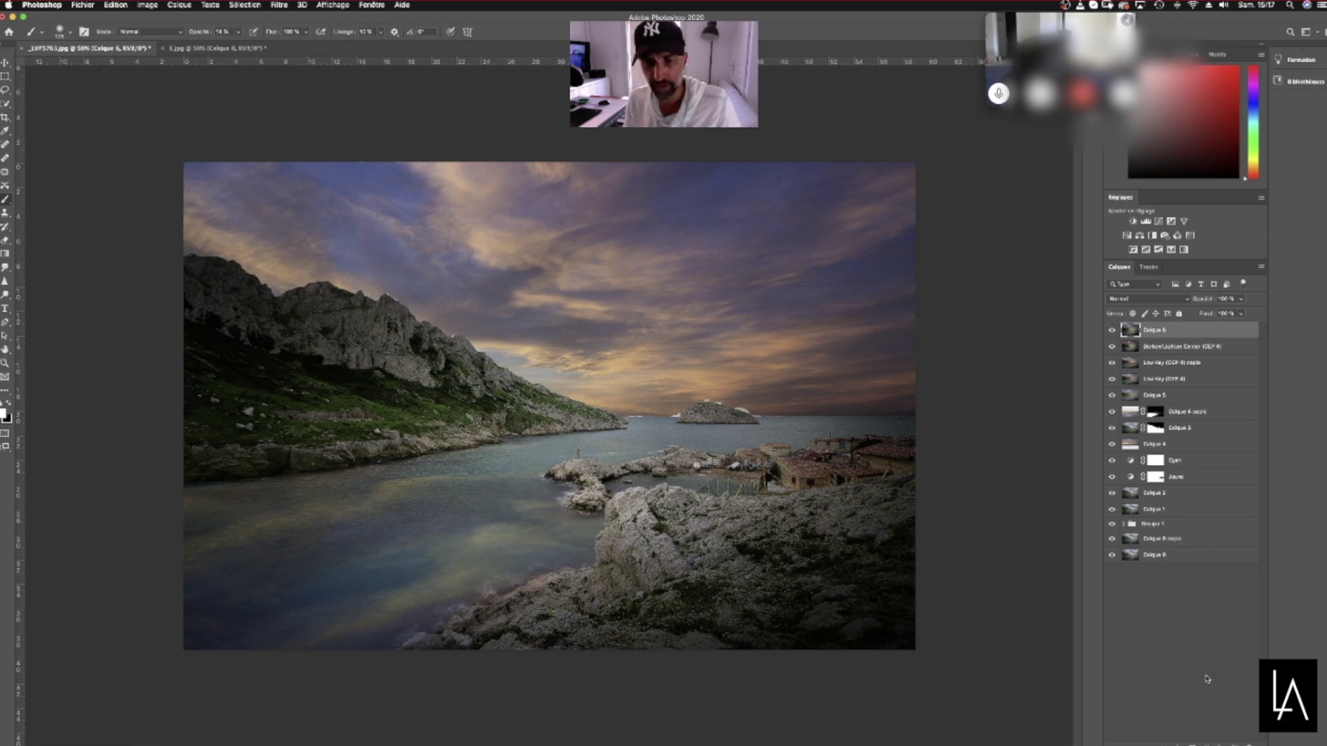
left_click(1172, 252)
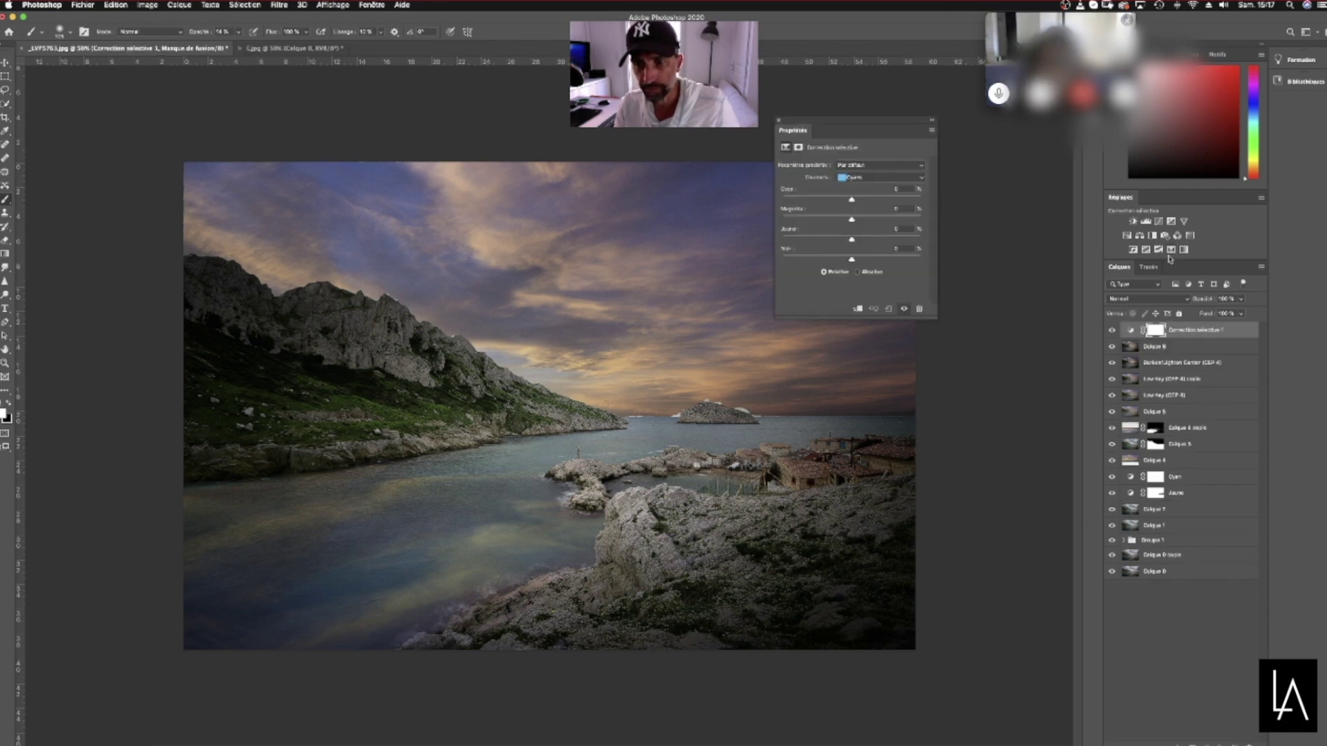
left_click(917, 179)
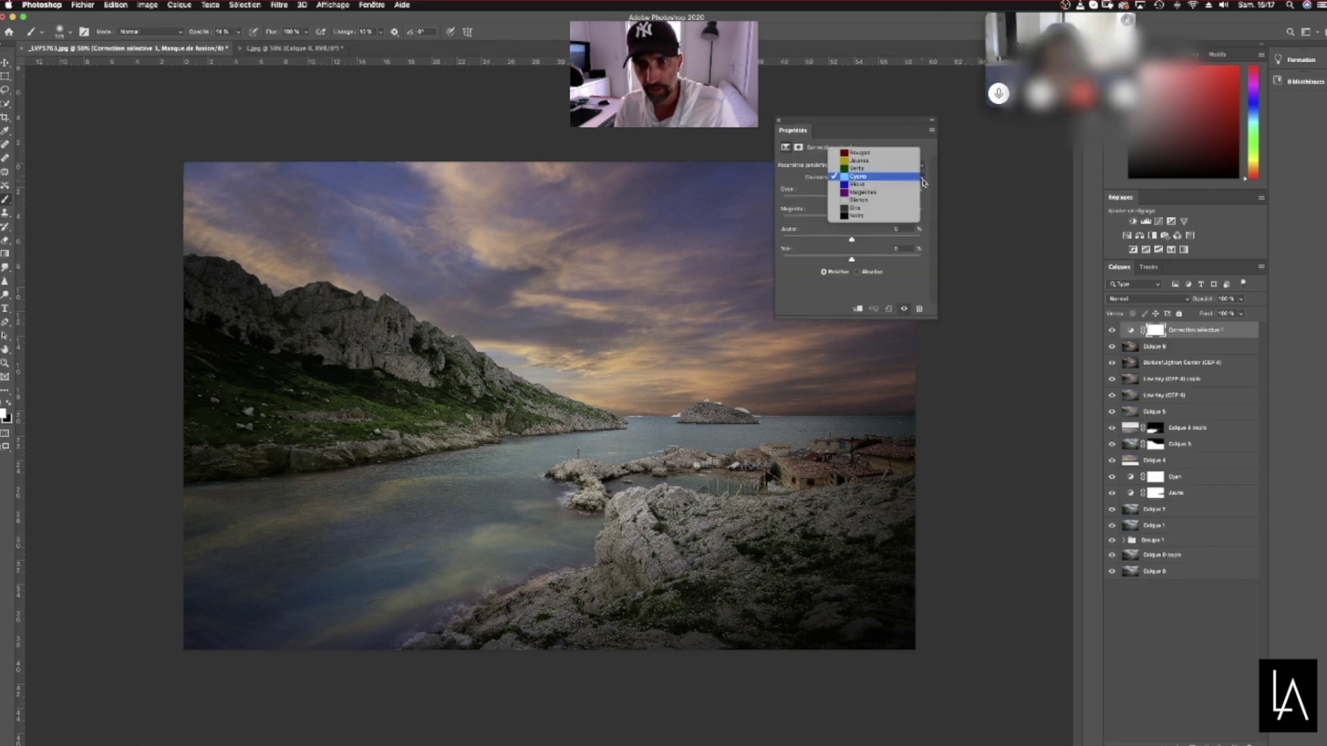
left_click(872, 201)
left_click_drag(857, 127, 1031, 177)
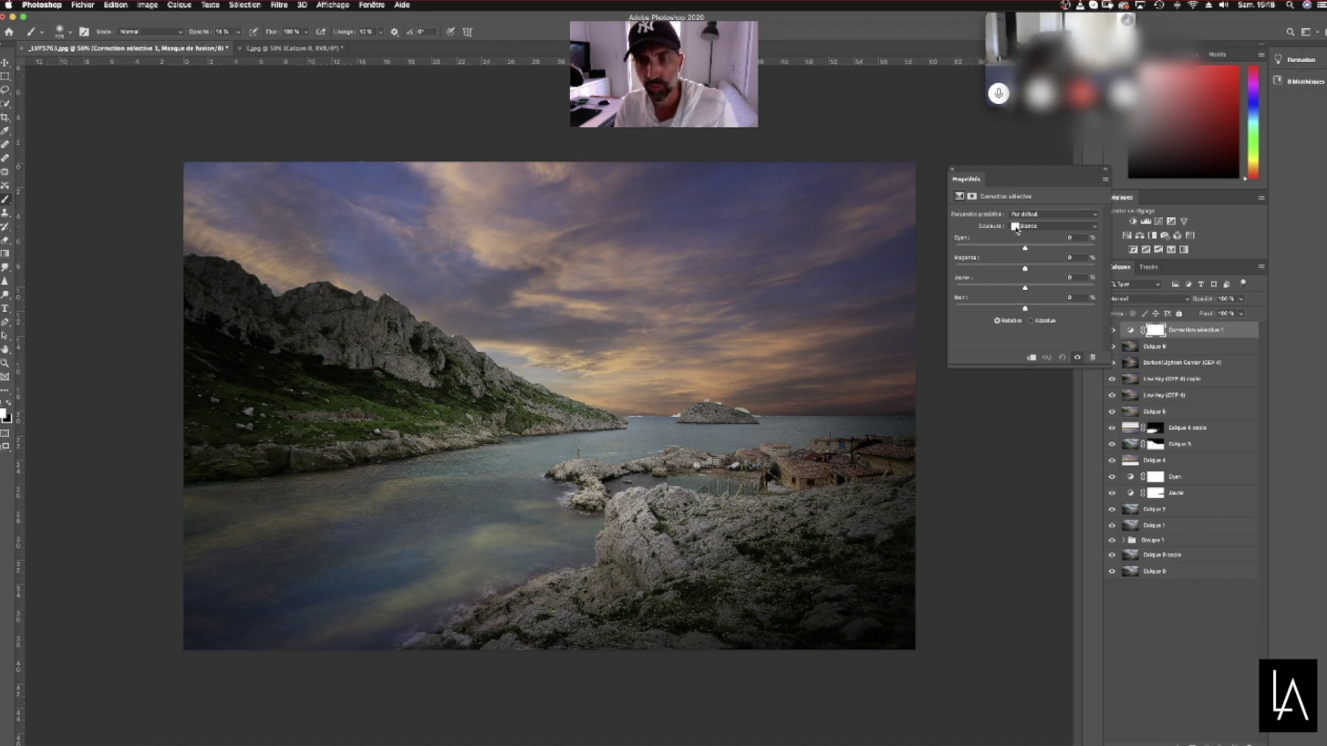
Set the black amount in the whites to about -72 % and stamp the visible result into a new layer
left_click_drag(1025, 309, 977, 309)
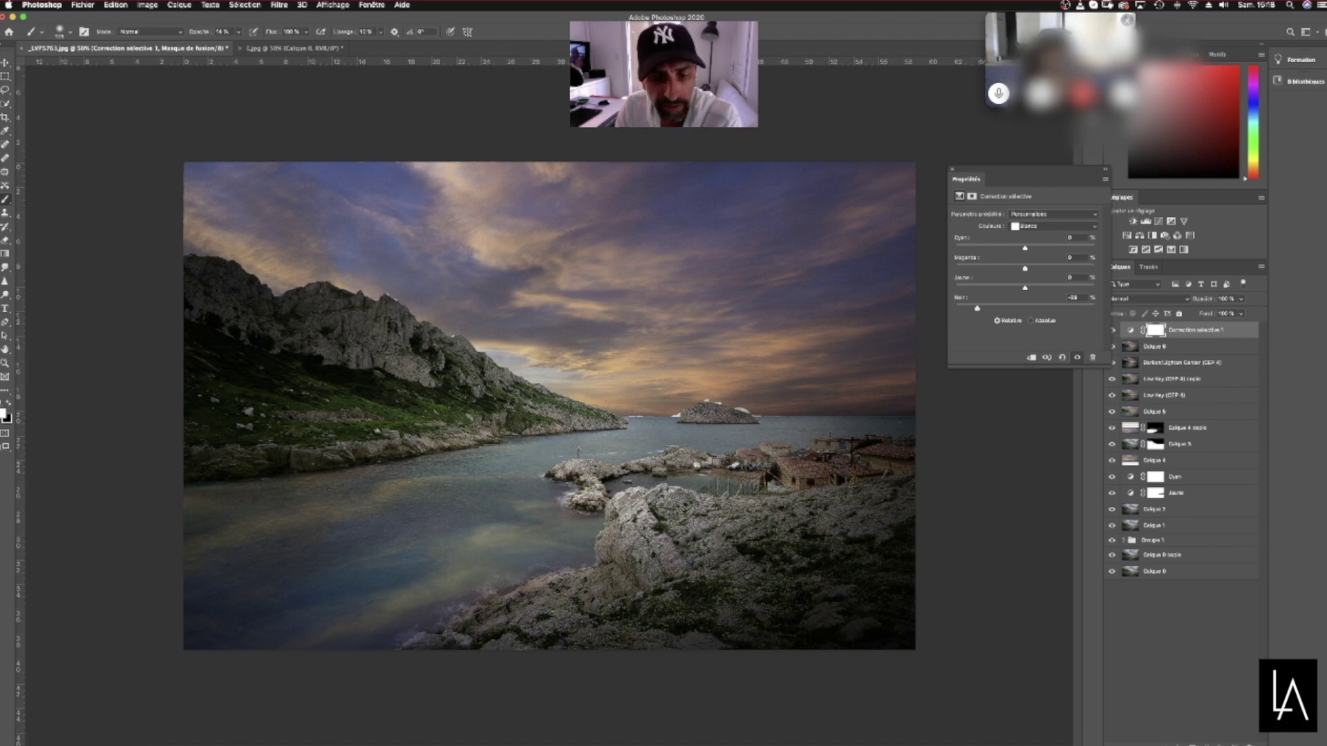
mouse_move(980, 308)
left_mouse_down()
mouse_move(1034, 310)
mouse_move(978, 324)
mouse_move(1050, 327)
mouse_move(951, 337)
mouse_move(1048, 328)
mouse_move(966, 335)
mouse_move(1025, 333)
mouse_move(981, 336)
mouse_move(980, 311)
mouse_move(1032, 311)
mouse_move(967, 320)
left_mouse_up()
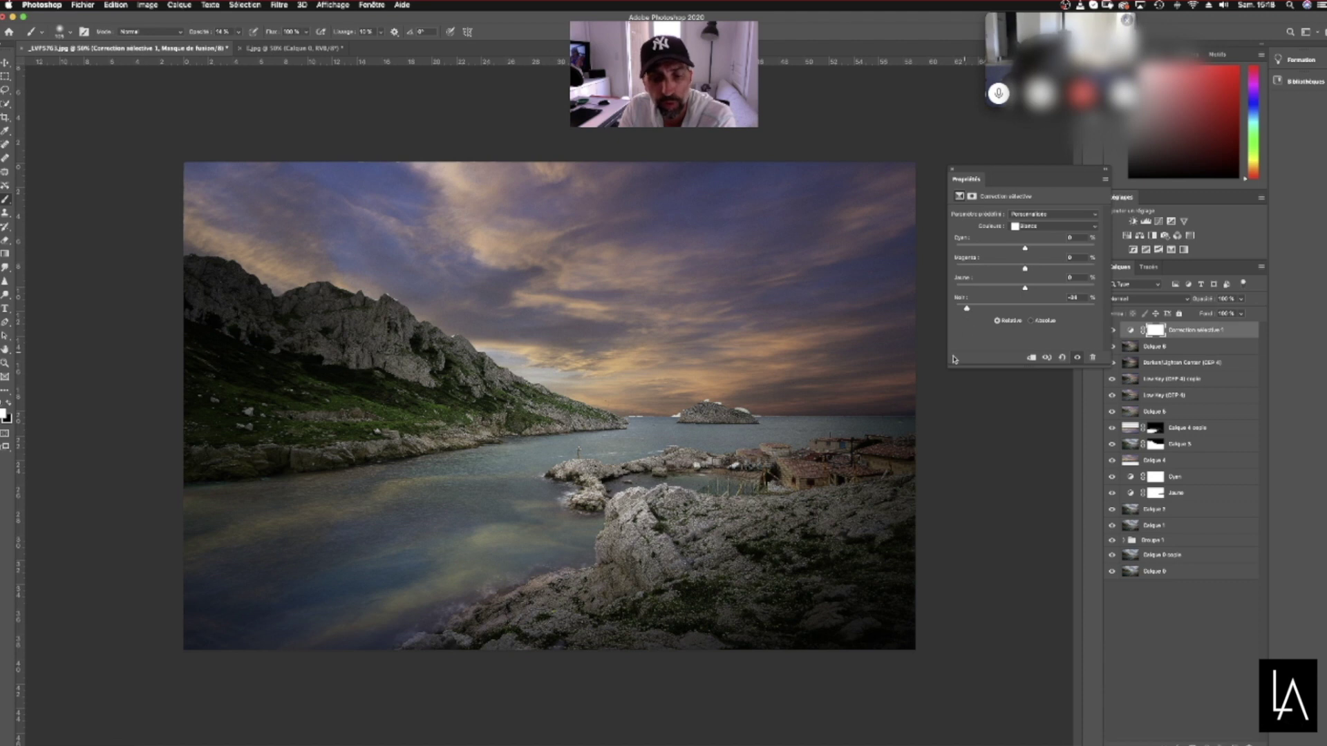
left_click_drag(993, 173, 993, 152)
mouse_move(966, 288)
left_mouse_down()
mouse_move(1021, 293)
mouse_move(968, 289)
left_mouse_up()
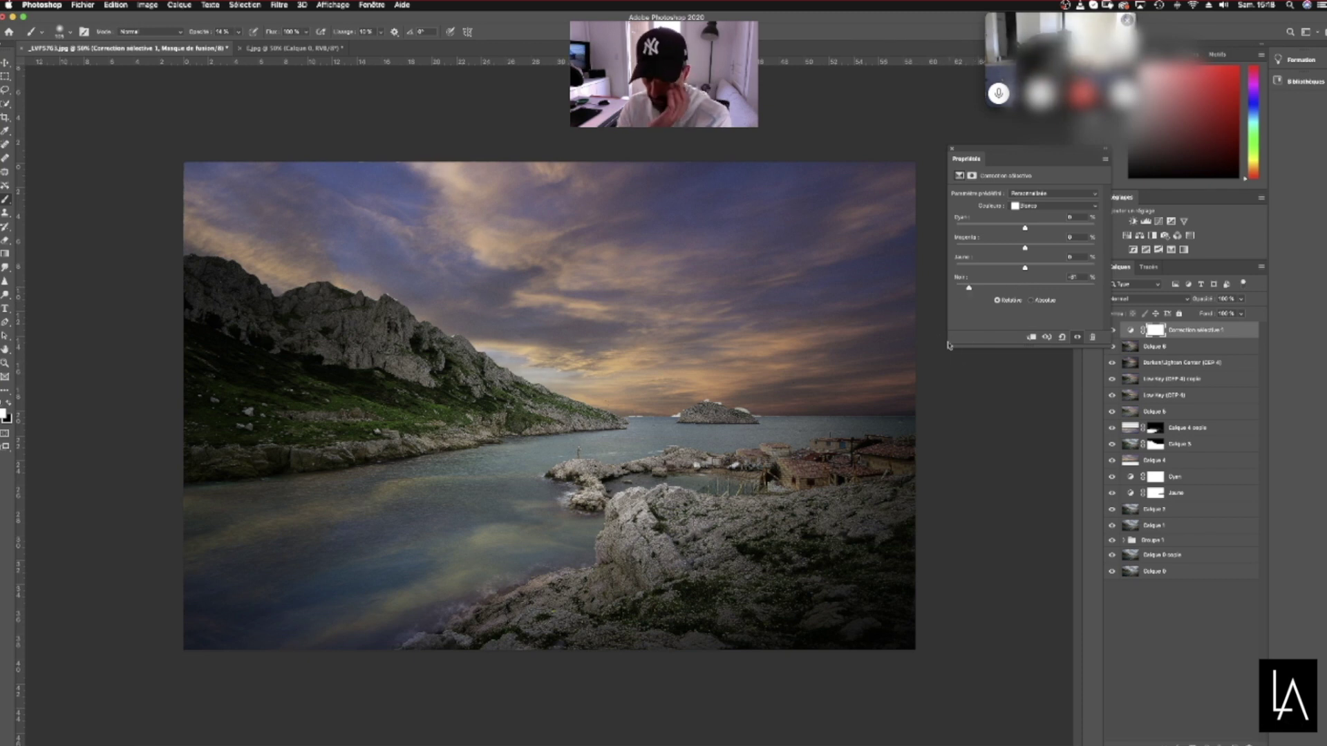
left_click_drag(969, 288, 975, 289)
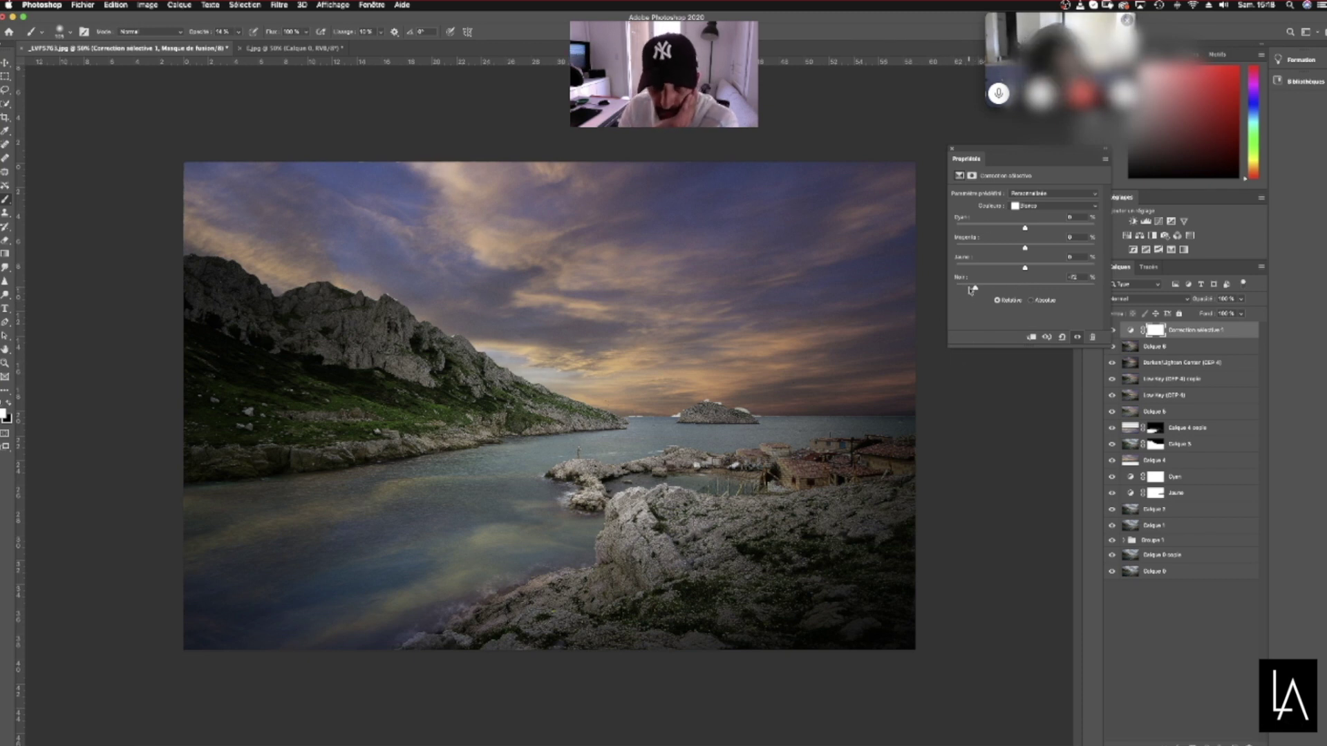
left_click(952, 148)
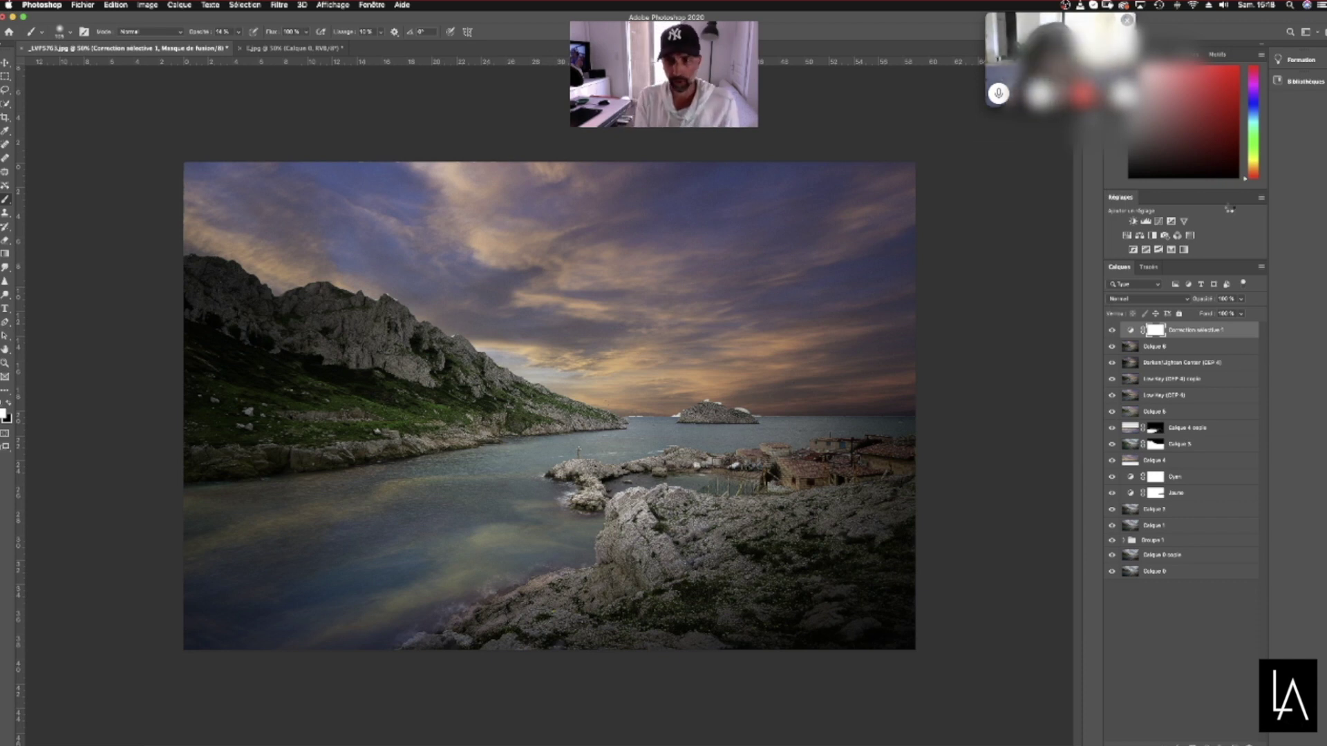
key("super+alt+shift+e")
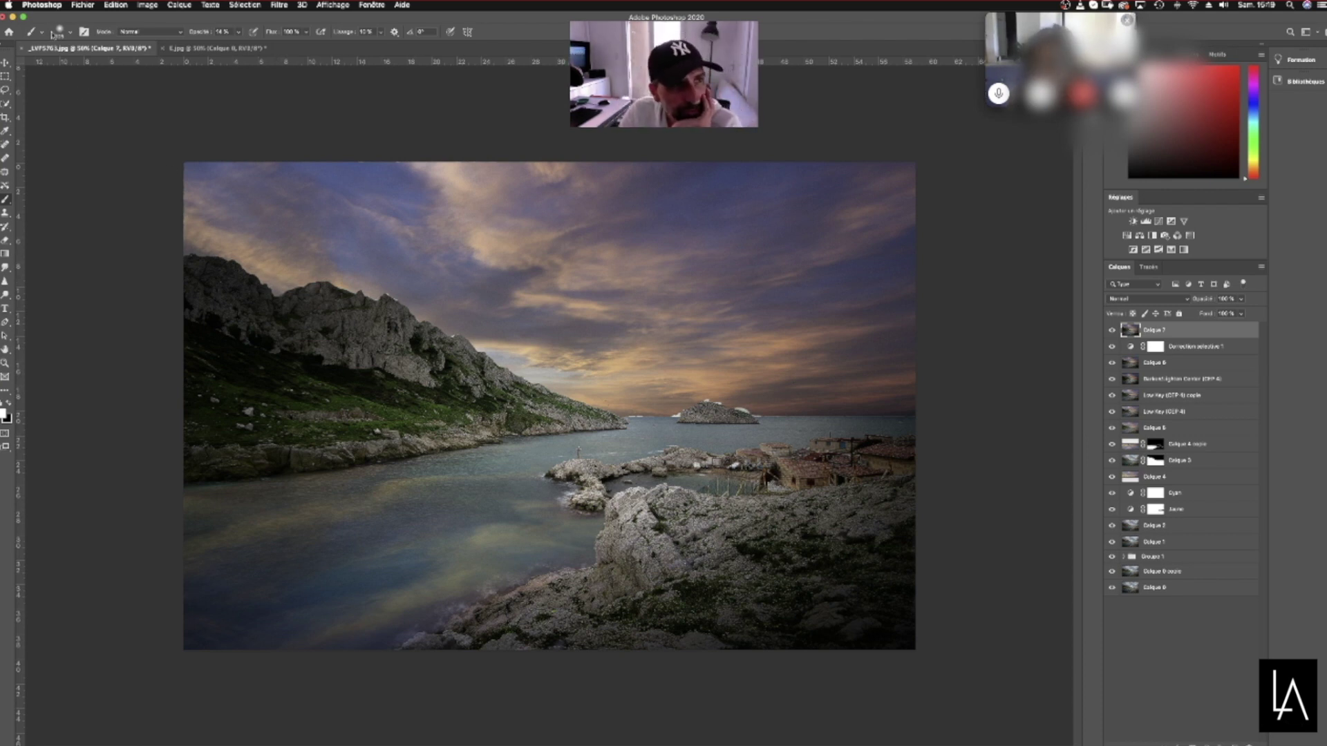
Switch to the Lightroom Classic Library and open the EXPORT folder inside LIVE PHOTO
left_click(13, 16)
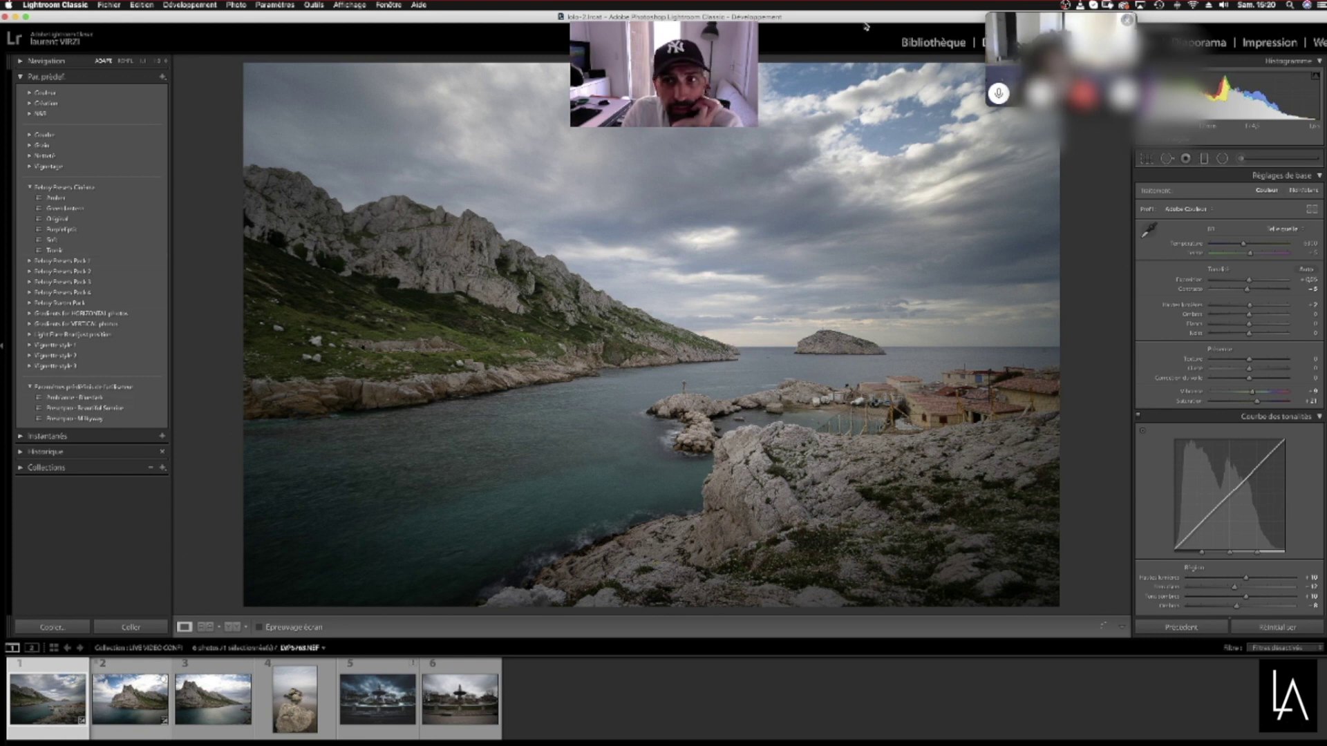
left_click(933, 42)
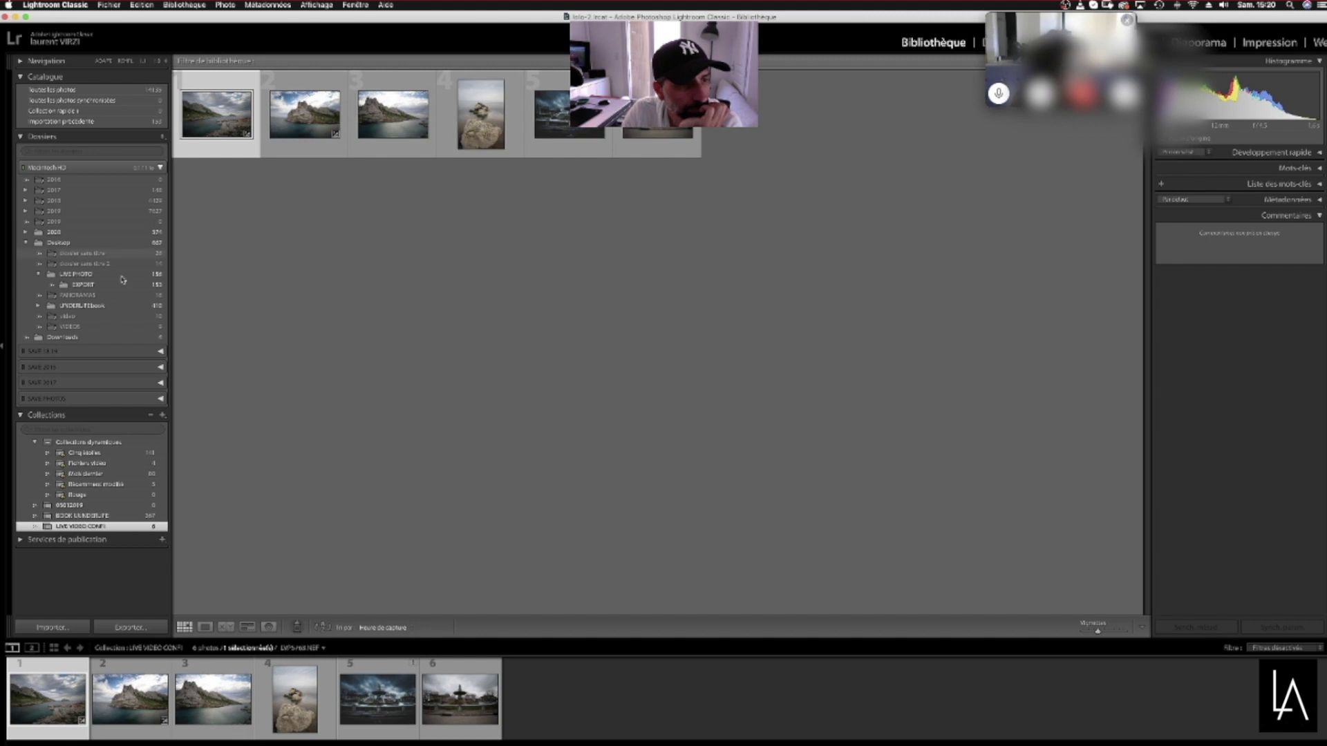
left_click(103, 285)
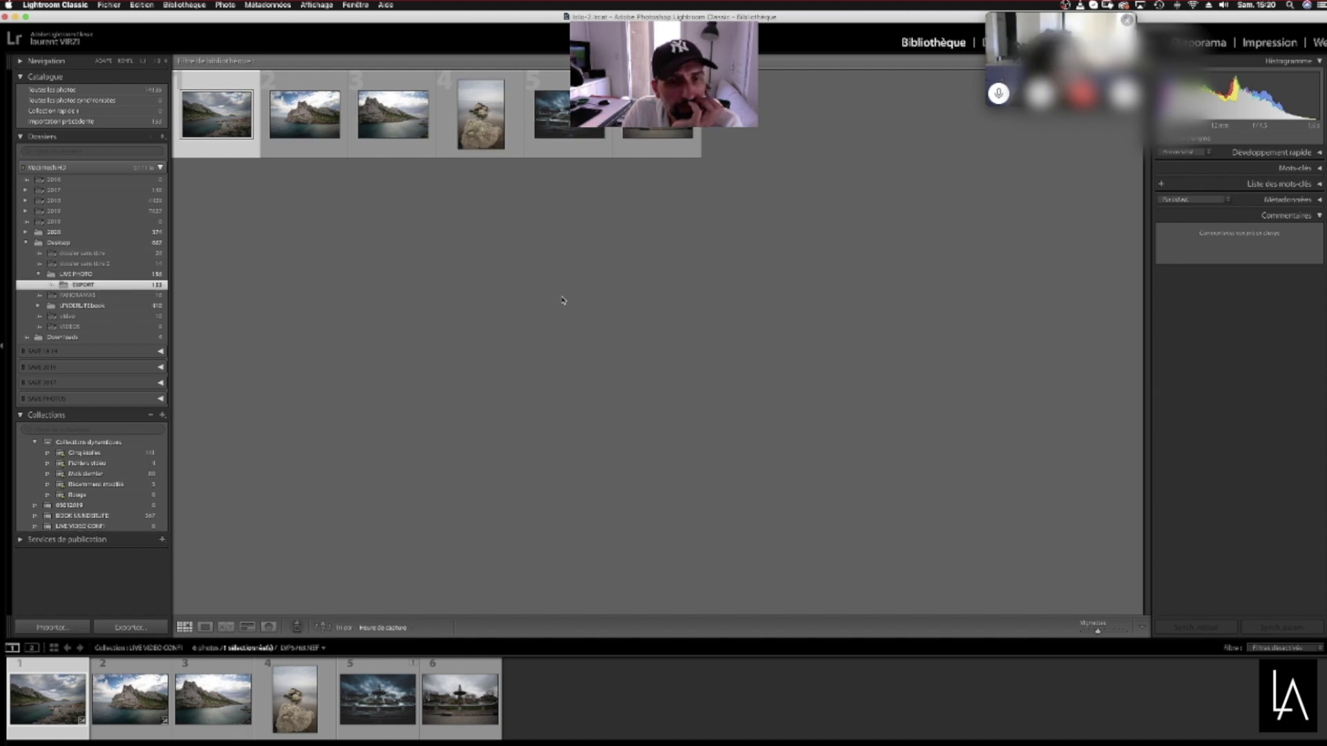
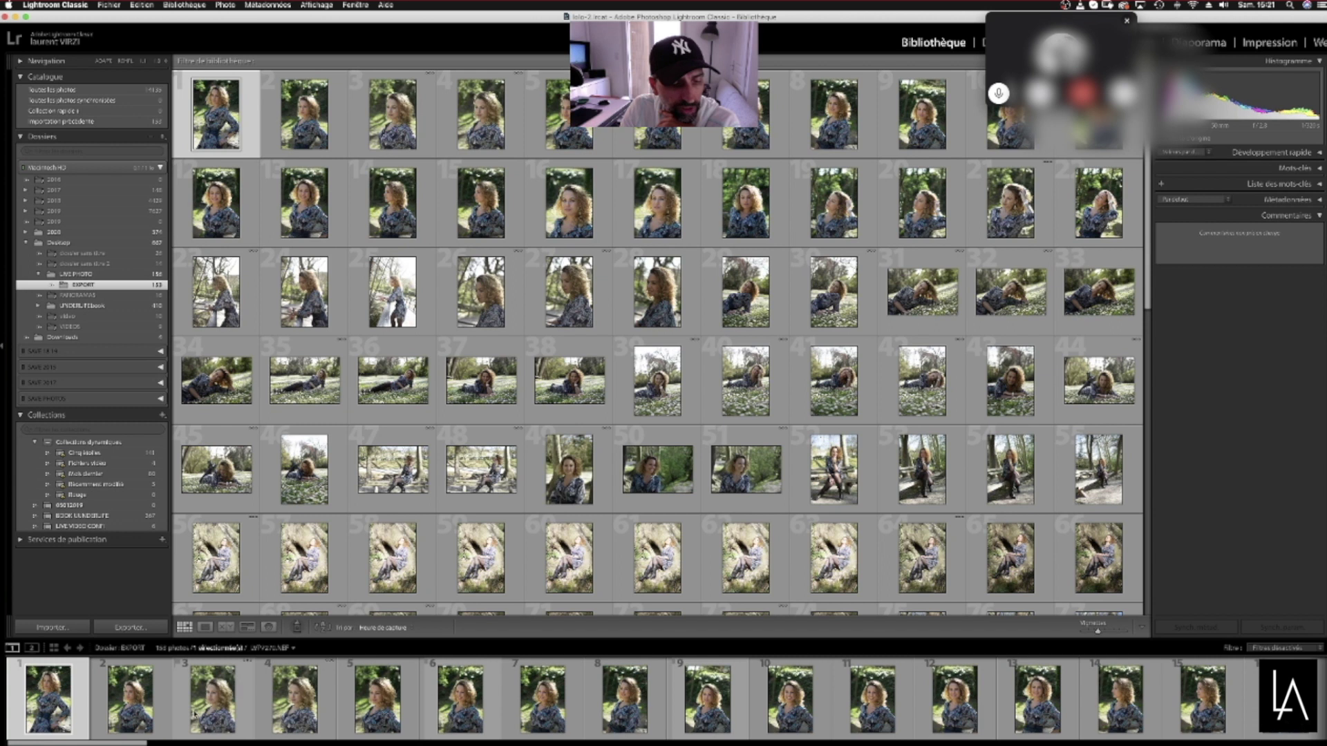
Browse the first portrait thumbnails in the EXPORT folder and return to the first photo
key("Right")
key("Right")
key("Right")
key("Right")
key("Right")
key("Right")
key("Right")
key("Right")
key("Right")
key("Right")
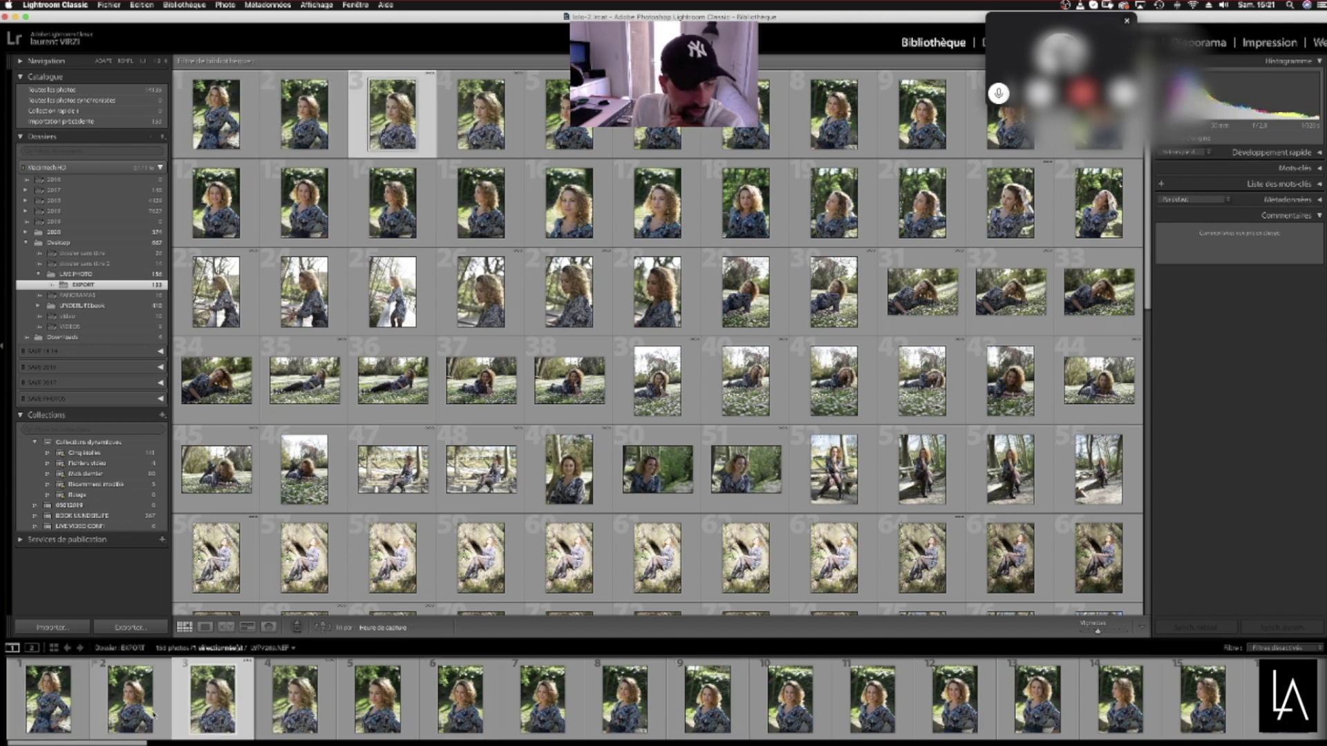
key("Right")
key("Right")
key("Right")
key("Right")
key("Right")
key("Right")
key("Right")
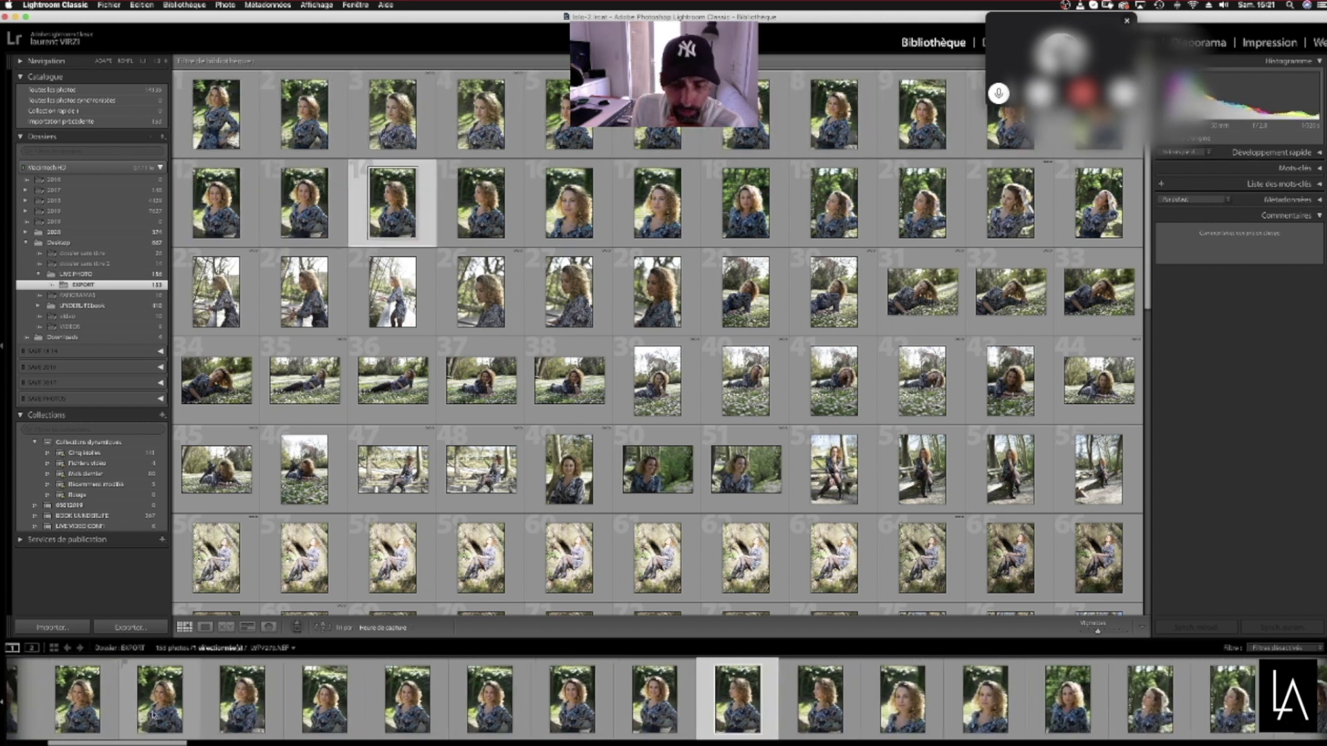
key("Left")
key("Left")
key("Left")
key("Left")
key("Left")
key("Left")
key("Left")
key("Left")
key("Left")
key("Left")
key("Left")
key("Left")
key("Left")
key("Left")
key("Left")
key("Left")
key("Left")
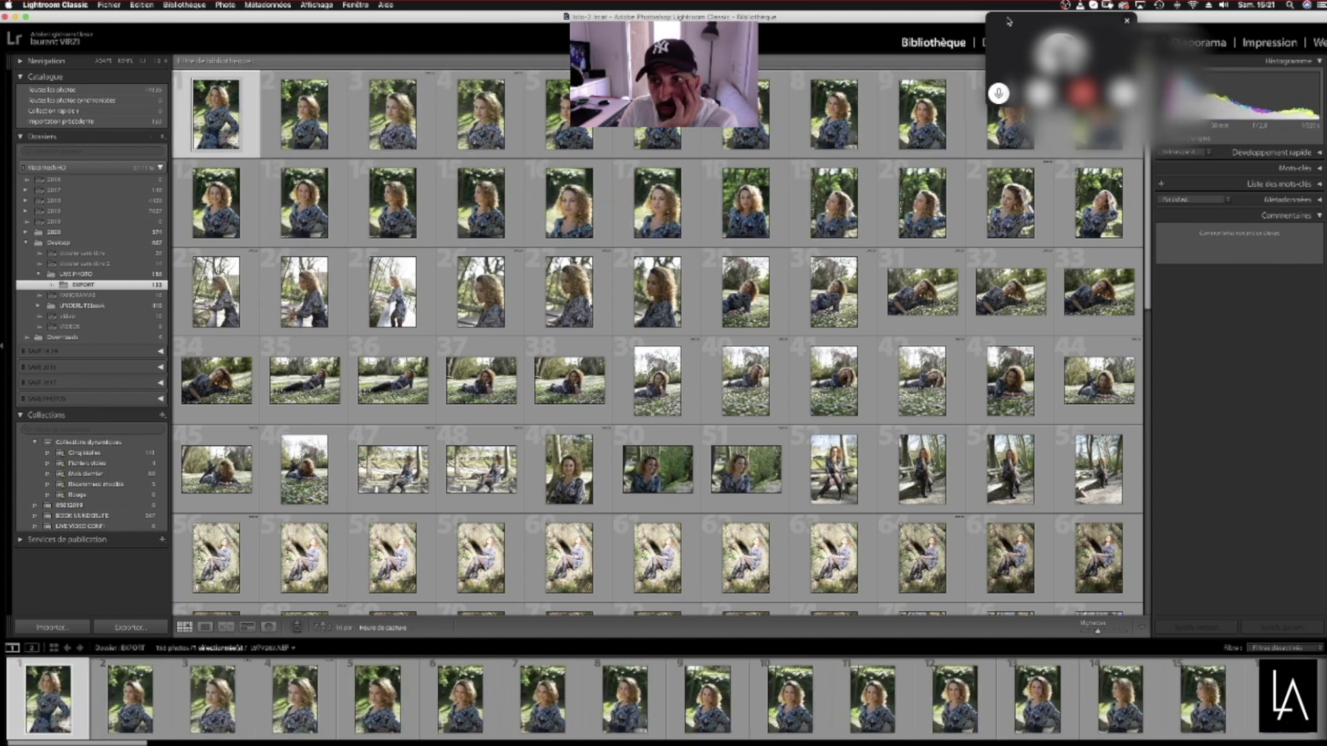
Enlarge the first portrait and compare it back and forth with the next few shots
left_click_drag(1091, 28, 1253, 42)
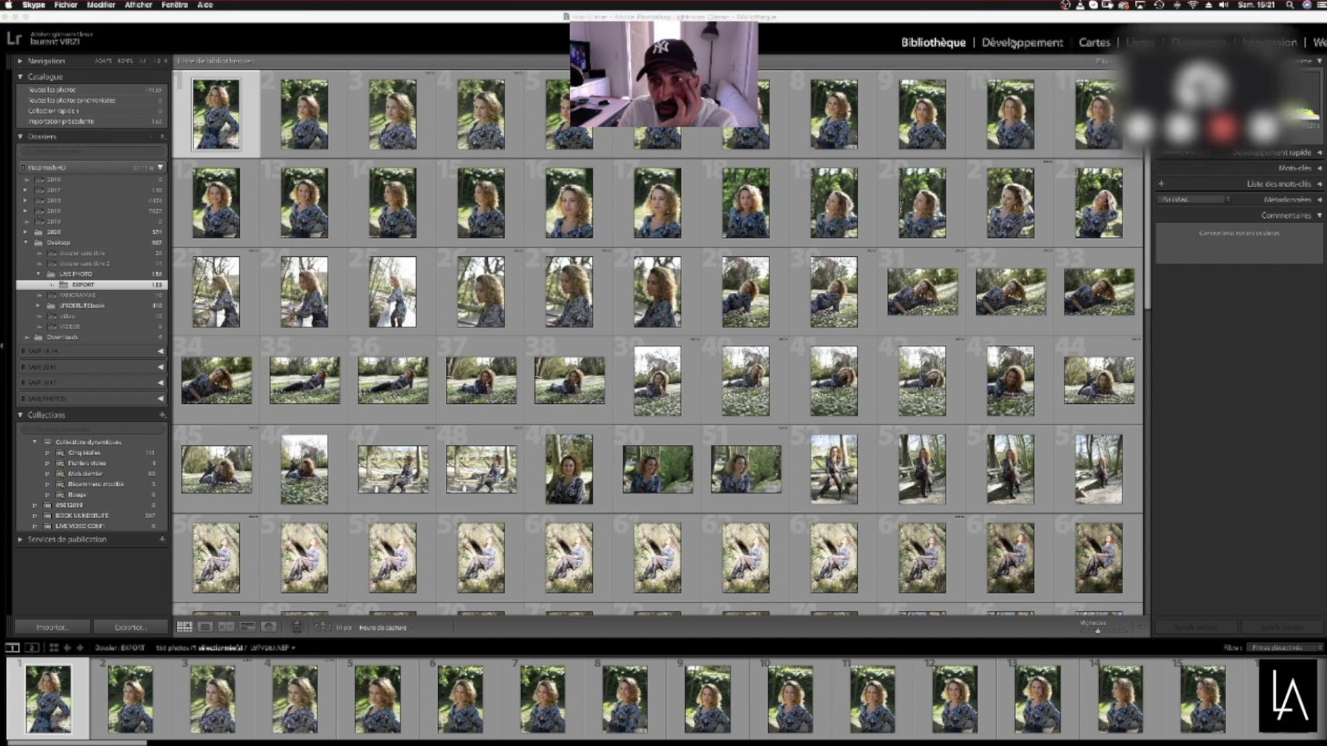
double_click(218, 131)
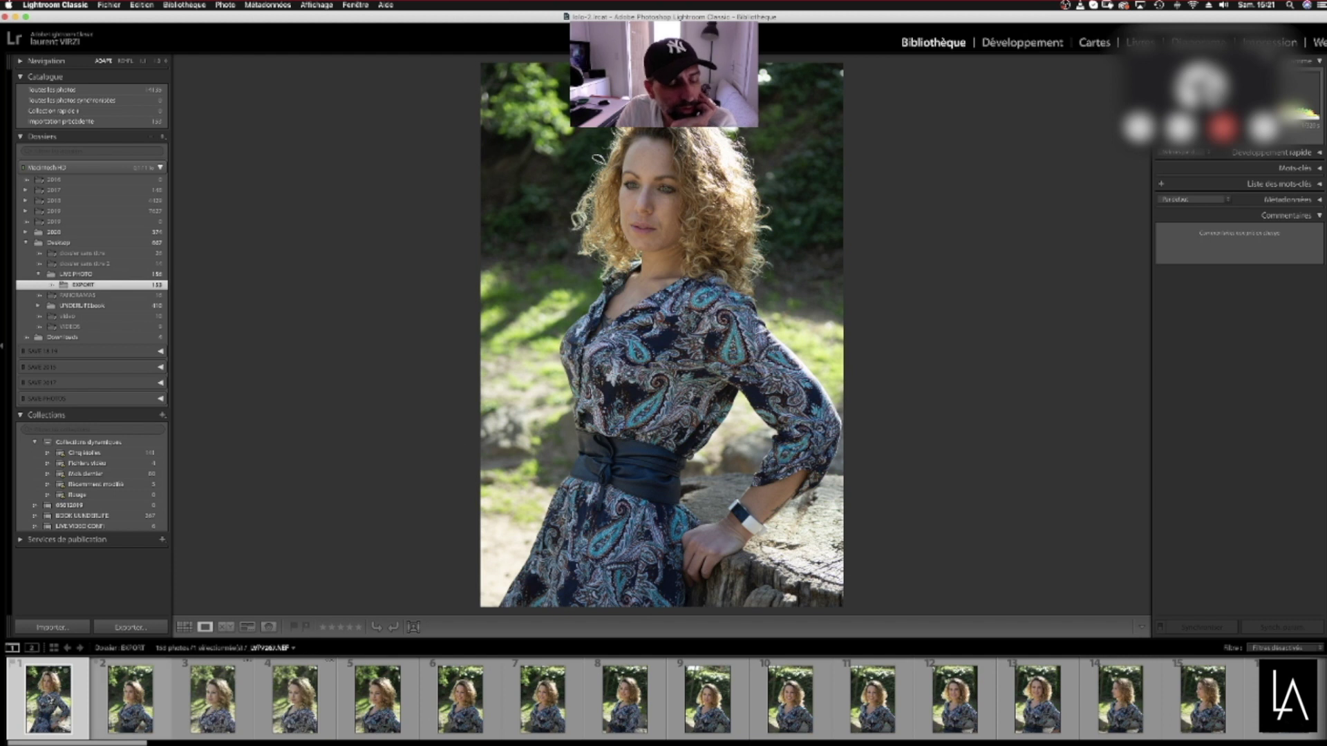
key("Right")
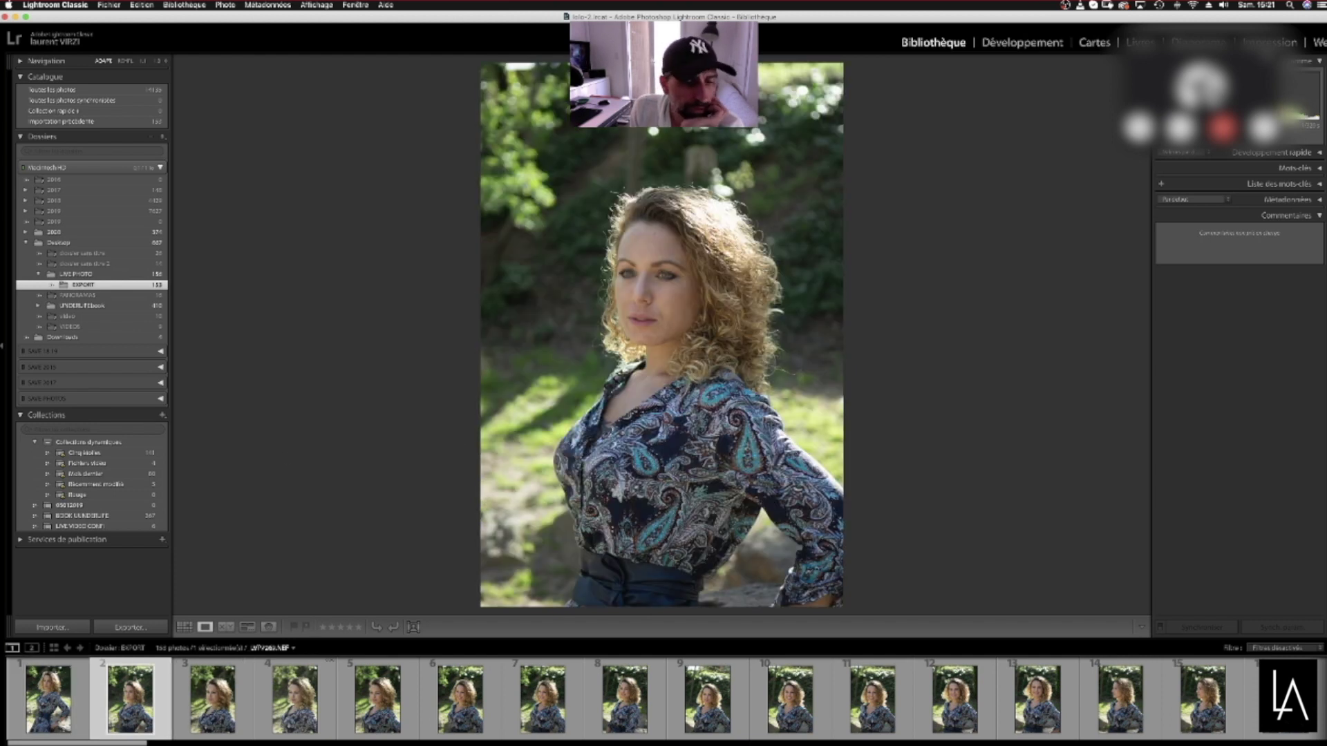
key("Right")
key("Right")
key("Right")
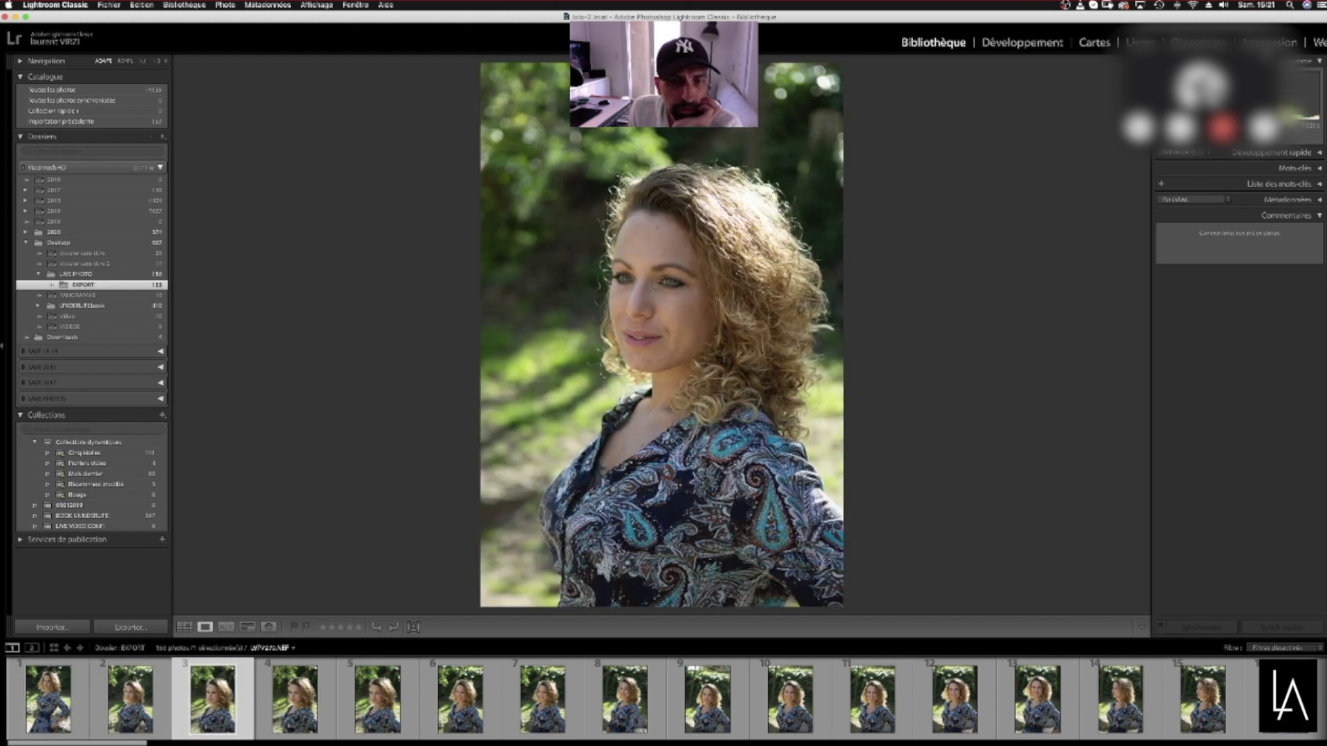
key("Left")
key("Left")
key("Left")
key("Left")
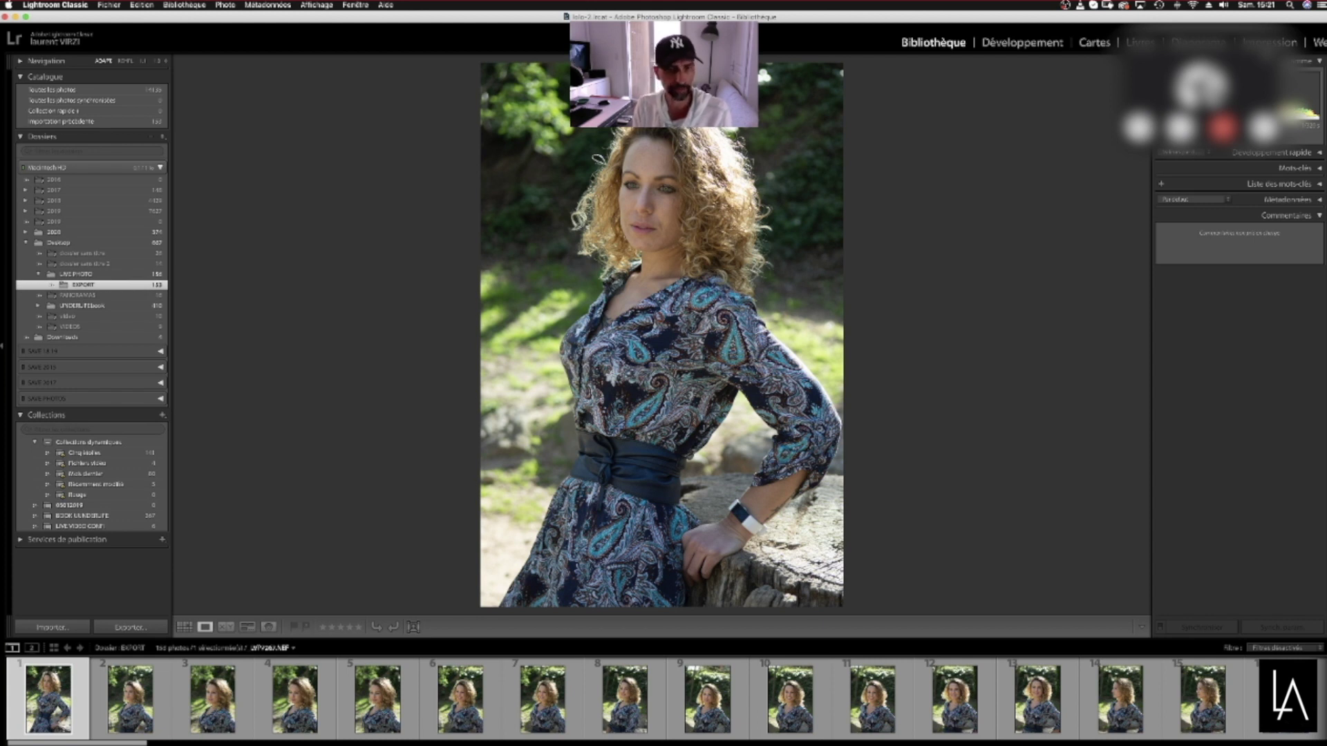
left_click(129, 698)
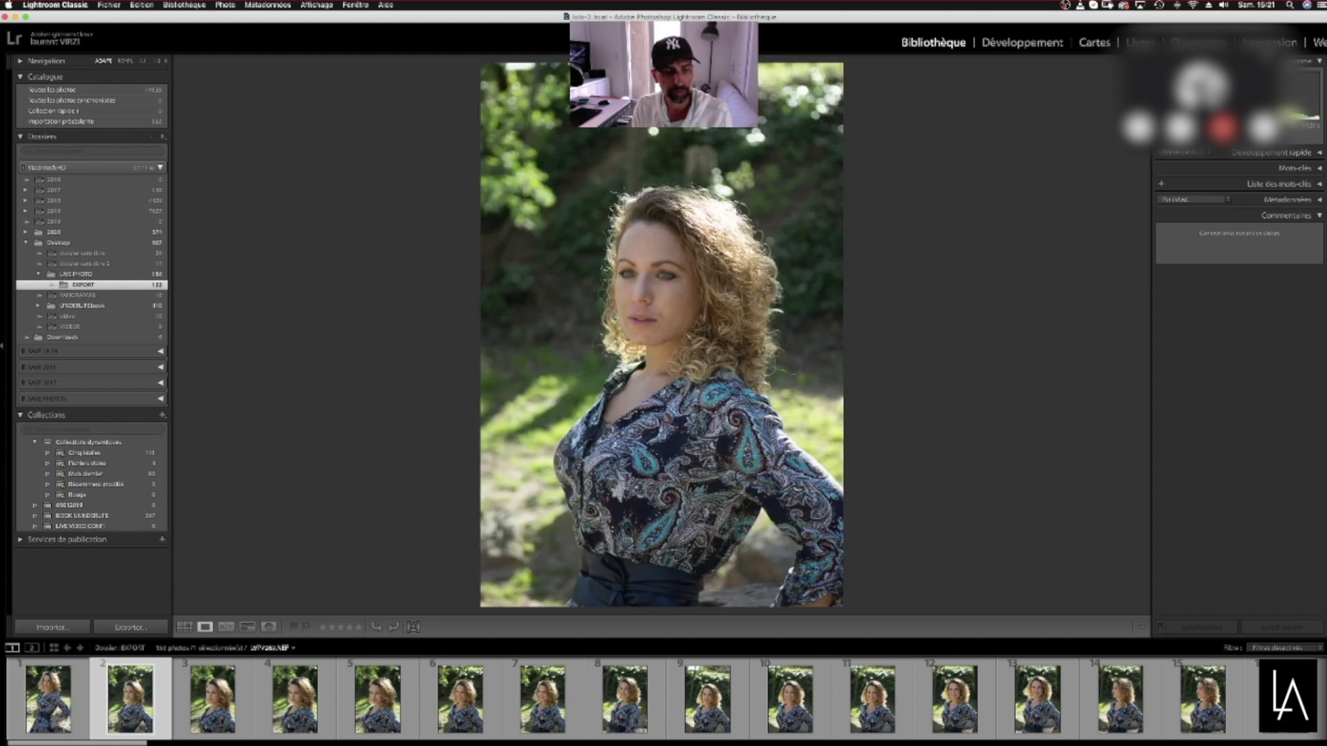
left_click(213, 698)
key("Right")
key("Left")
key("Left")
key("Left")
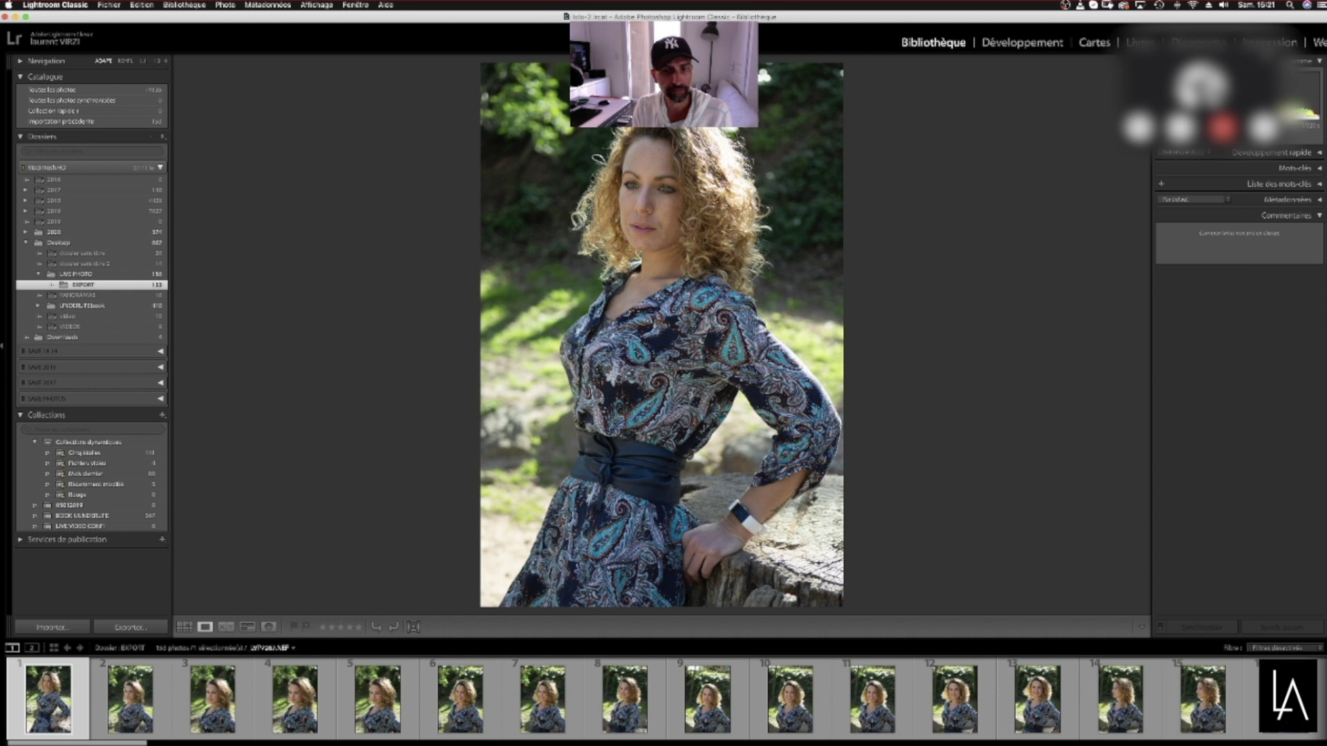
key("Right")
key("Right")
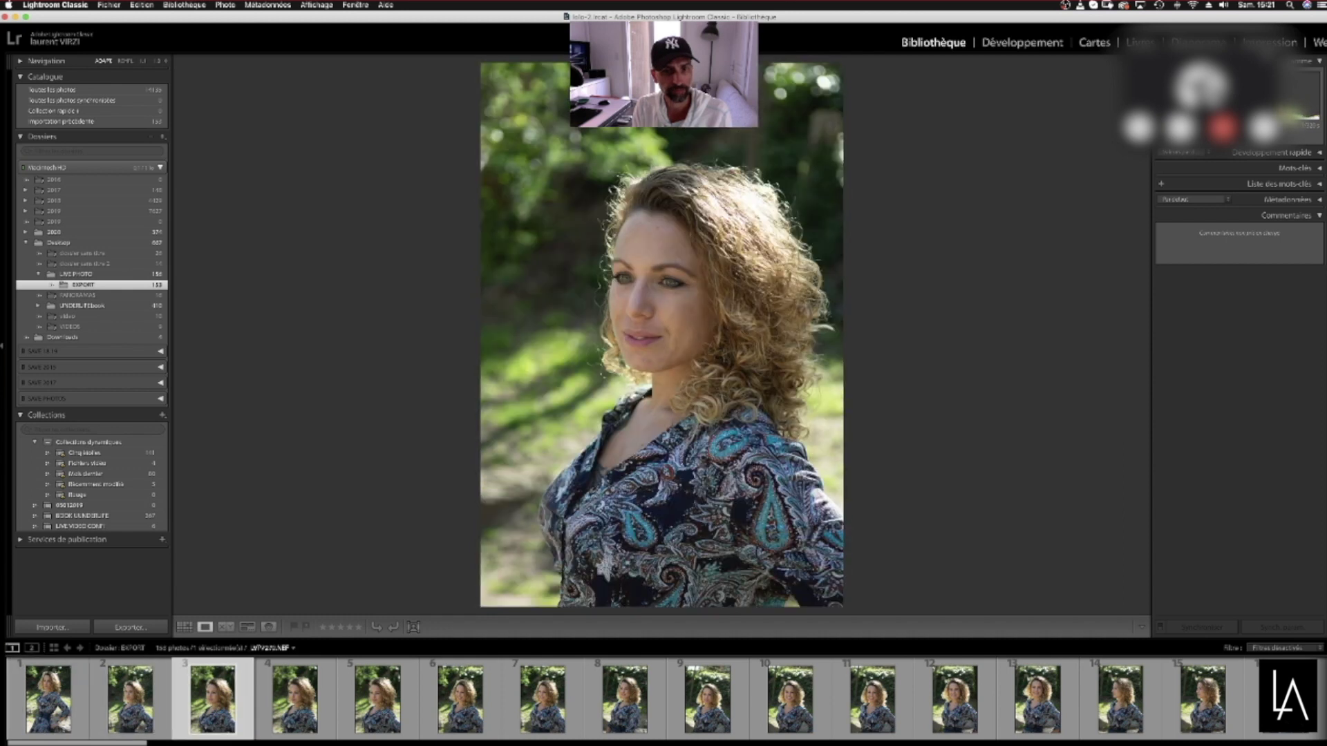
Flag the second portrait and the fourth through eighth portraits as rejected, skipping the third, and go on to the ninth
key("Left")
key("x")
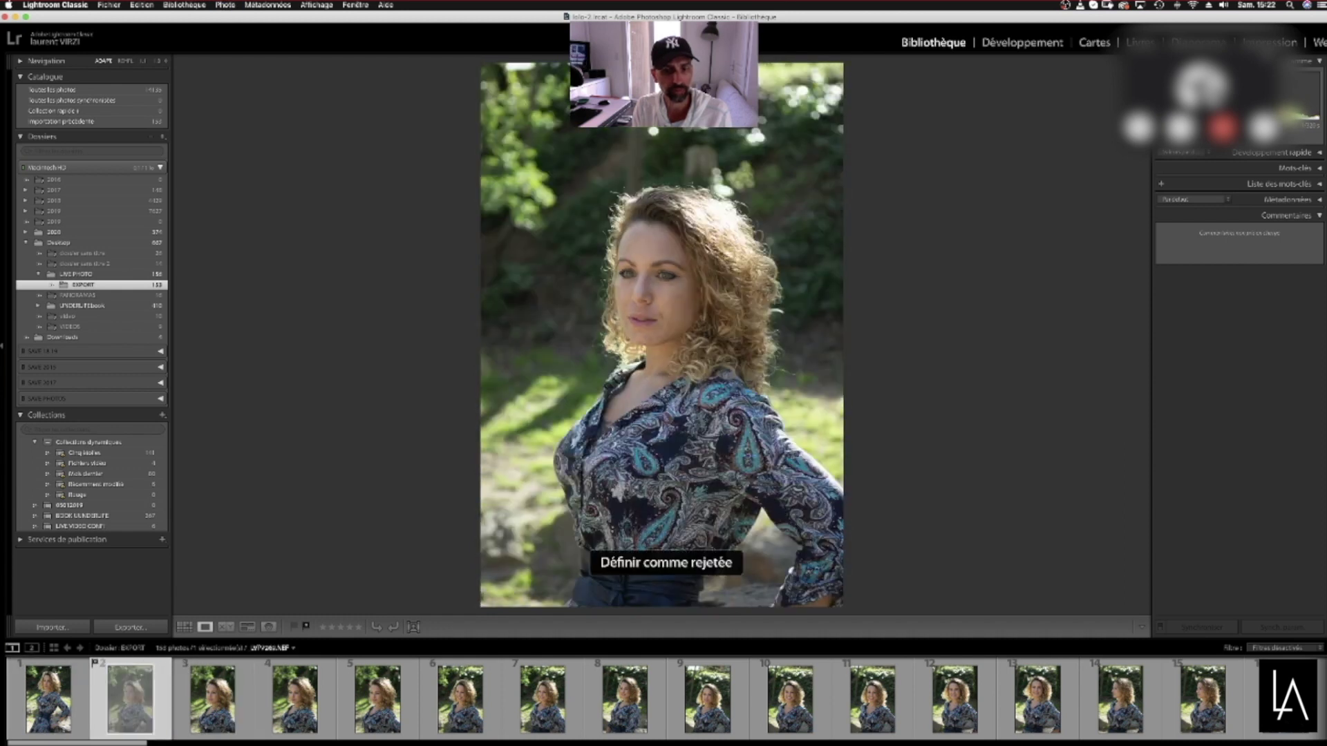
key("Right")
key("Right")
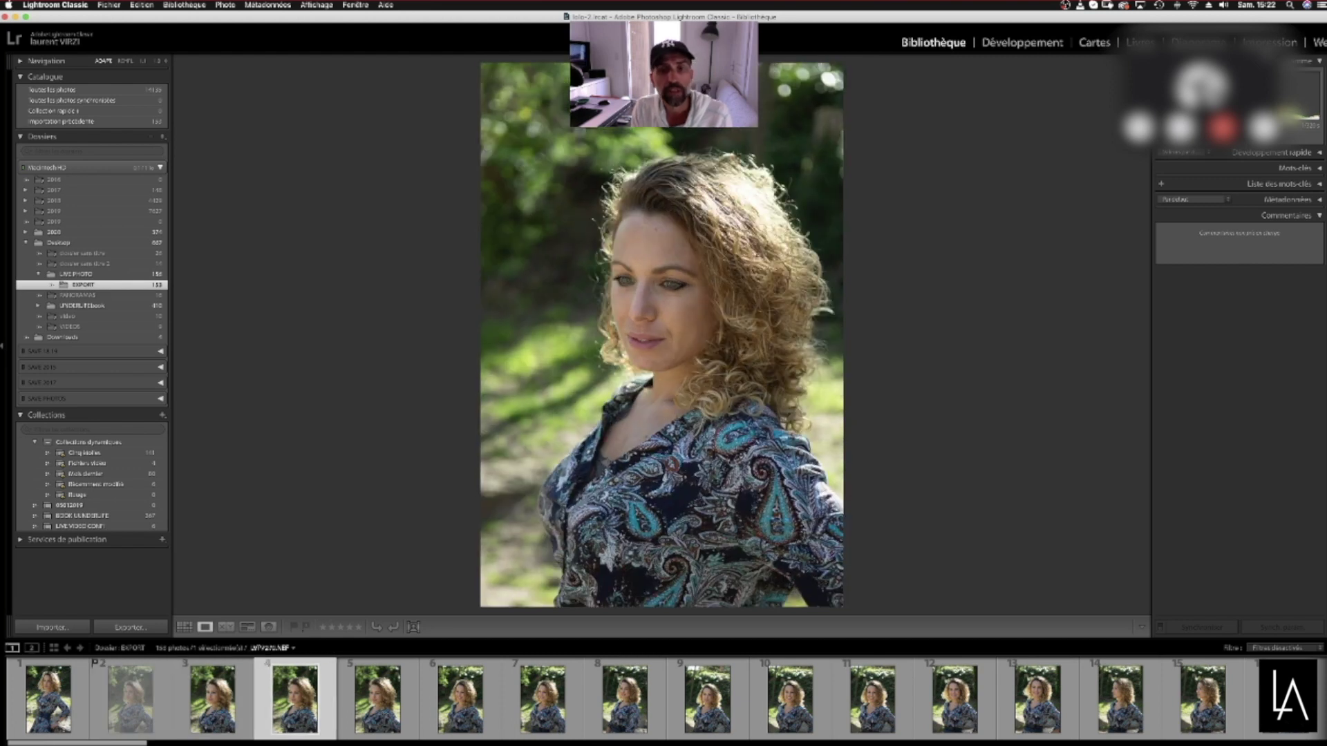
key("x")
key("Right")
key("x")
key("Right")
key("x")
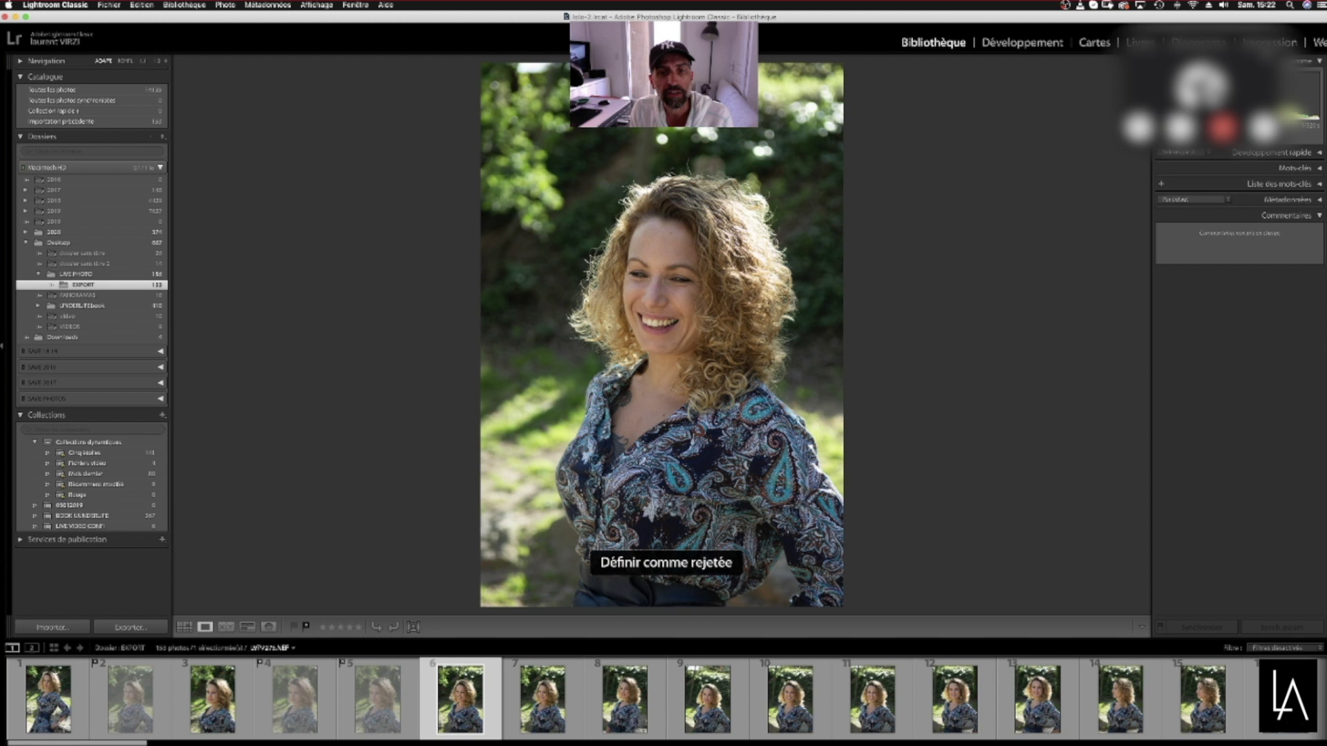
key("Right")
key("x")
key("Right")
key("x")
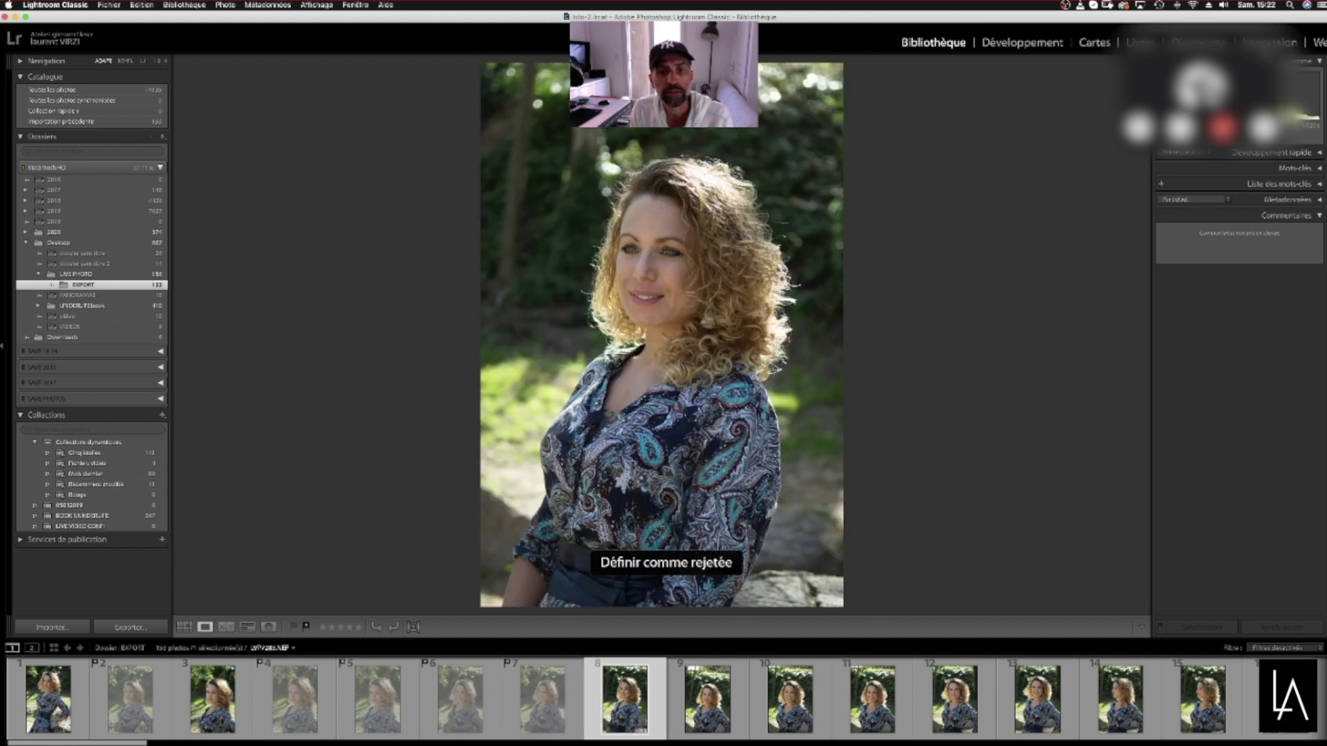
key("Right")
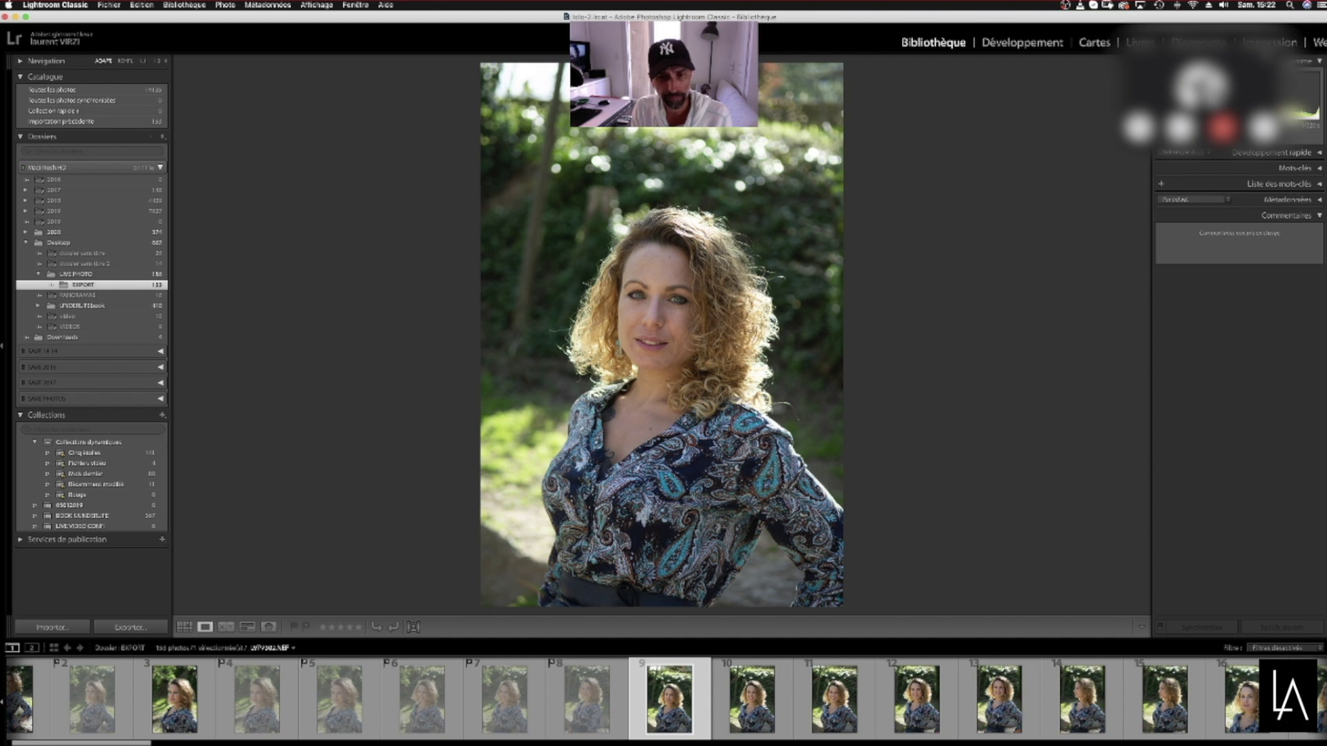
Flag the ninth through twelfth portraits as rejected, comparing the twelfth with the thirteenth before rejecting it
key("Right")
key("Left")
key("x")
key("x")
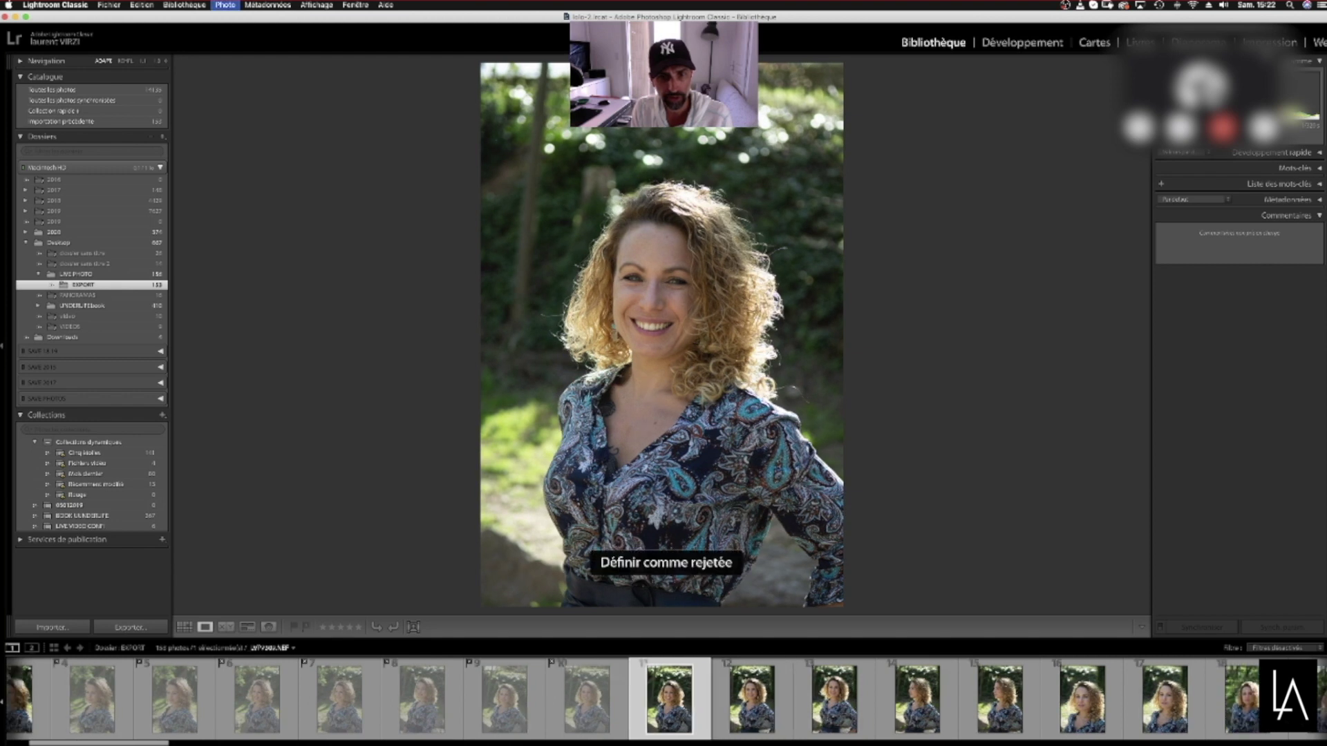
key("x")
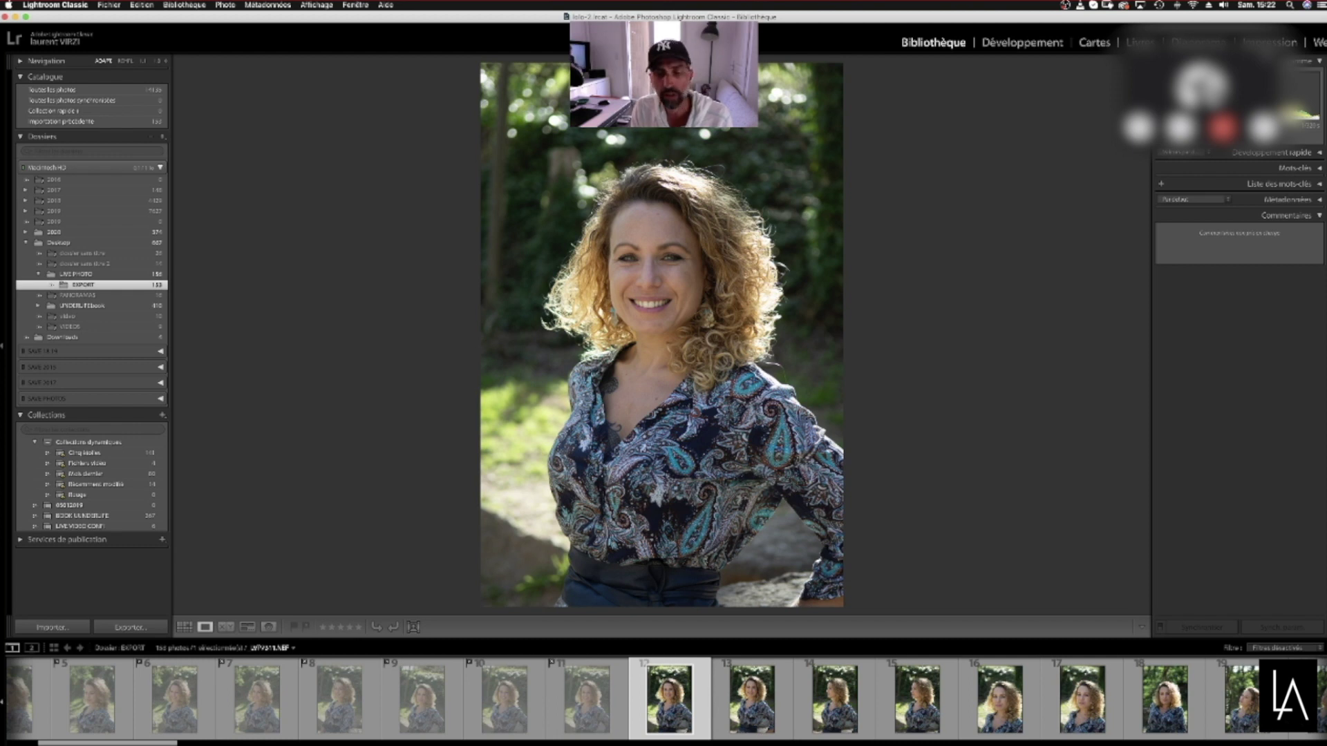
key("Right")
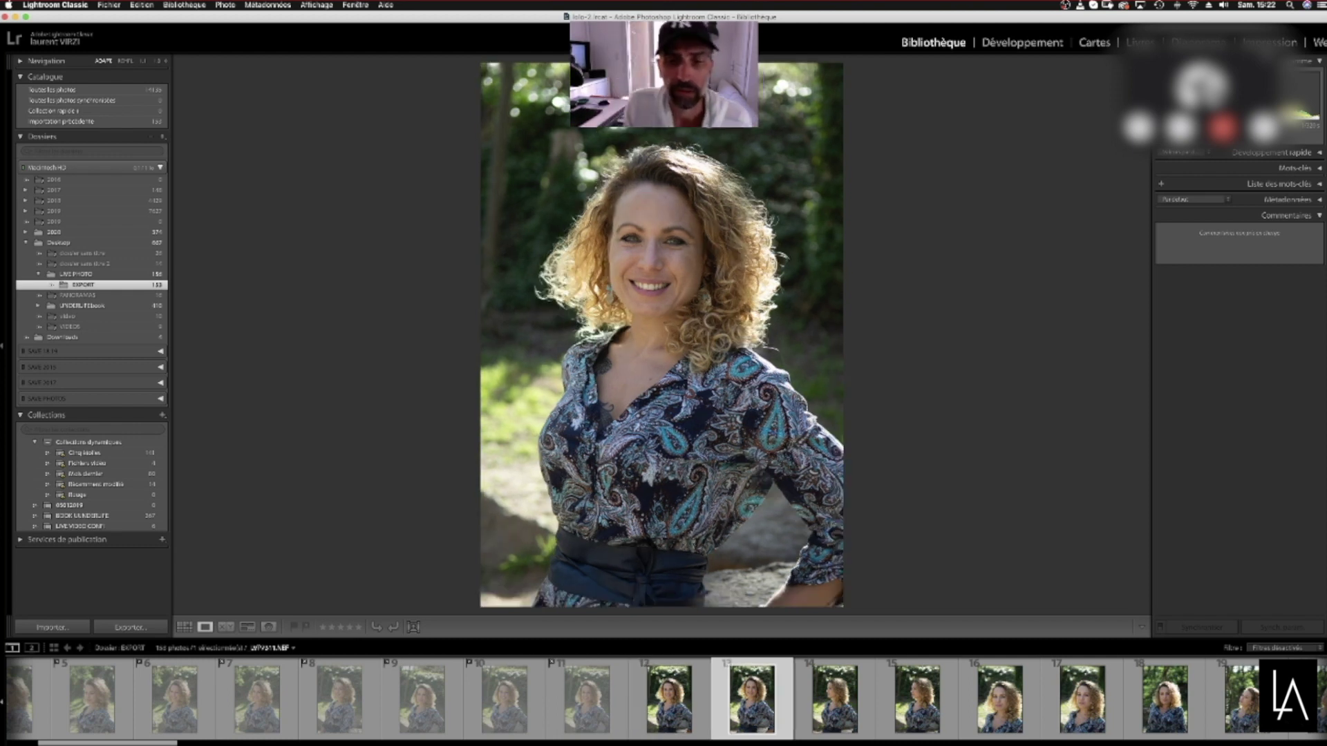
key("Left")
key("shift+x")
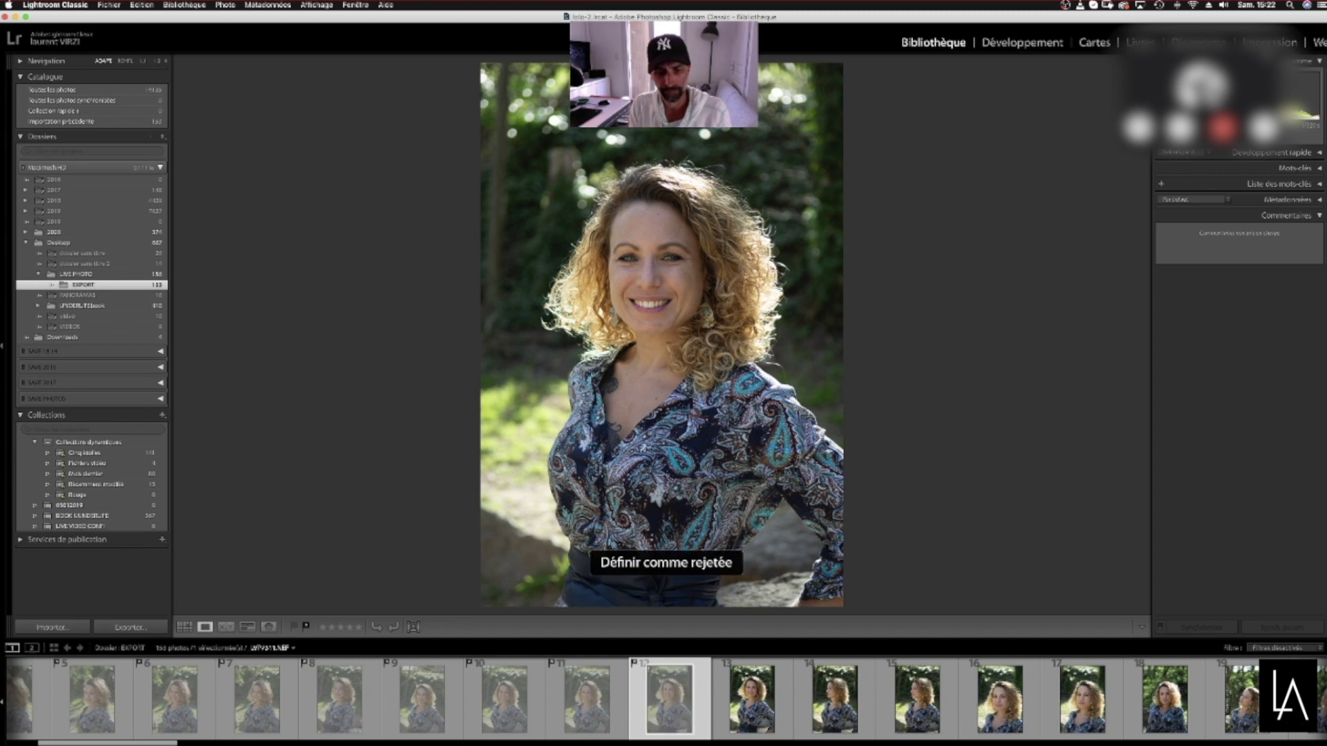
Flag the 14th and 17th portraits as rejected, leaving the 13th, 15th and 16th unflagged
key("Right")
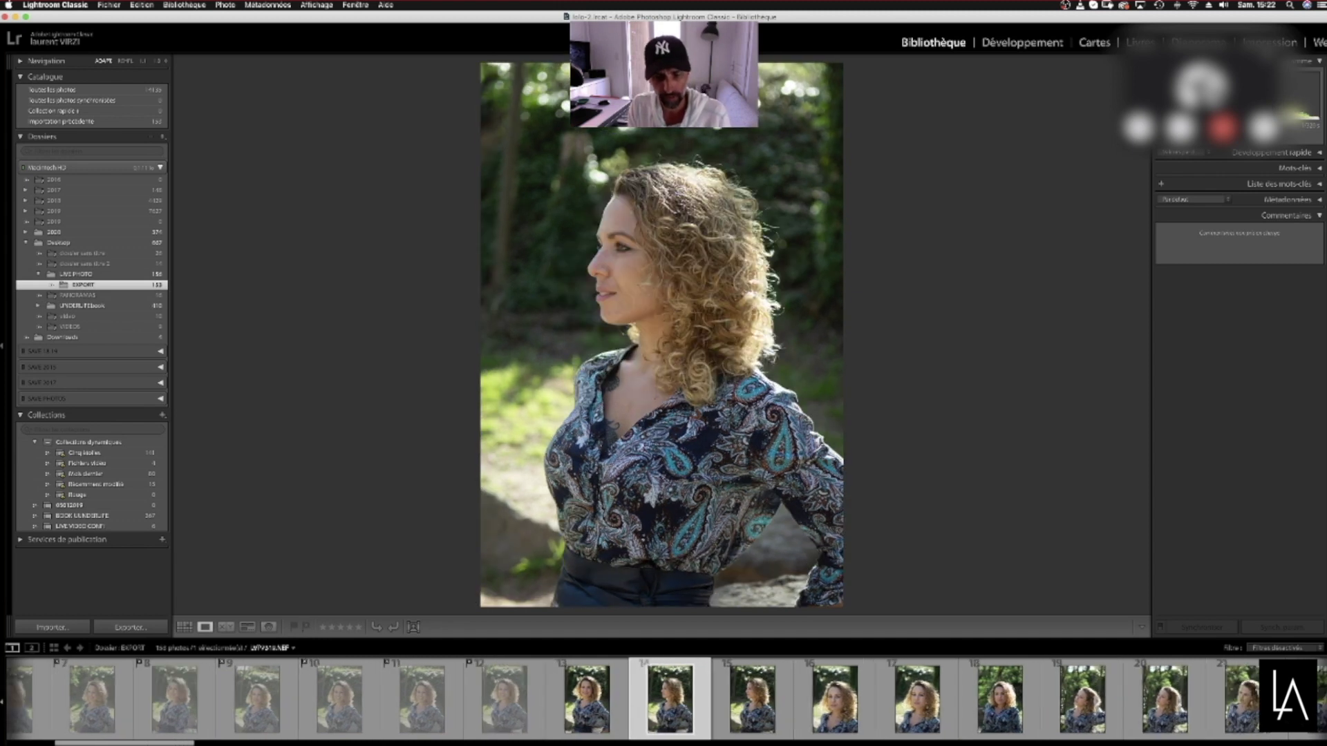
key("Right")
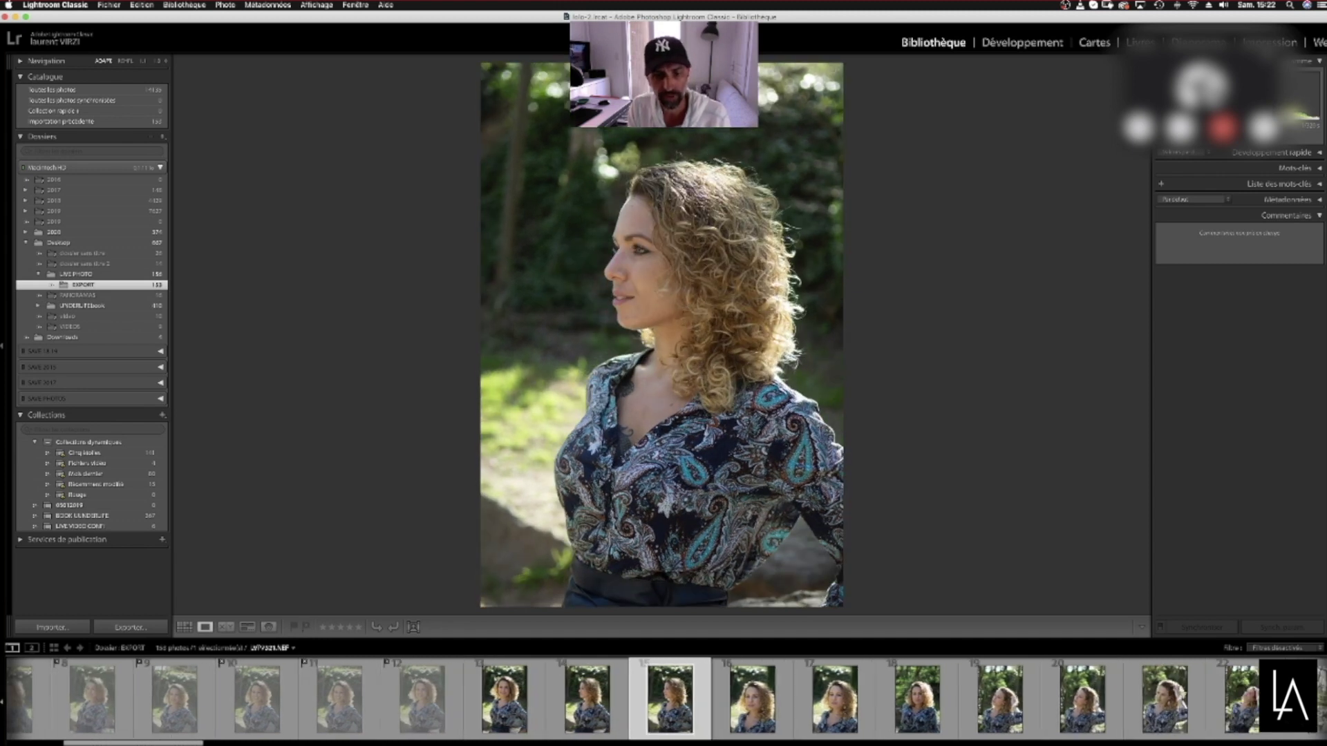
key("Left")
key("x")
key("Right")
key("Right")
key("Right")
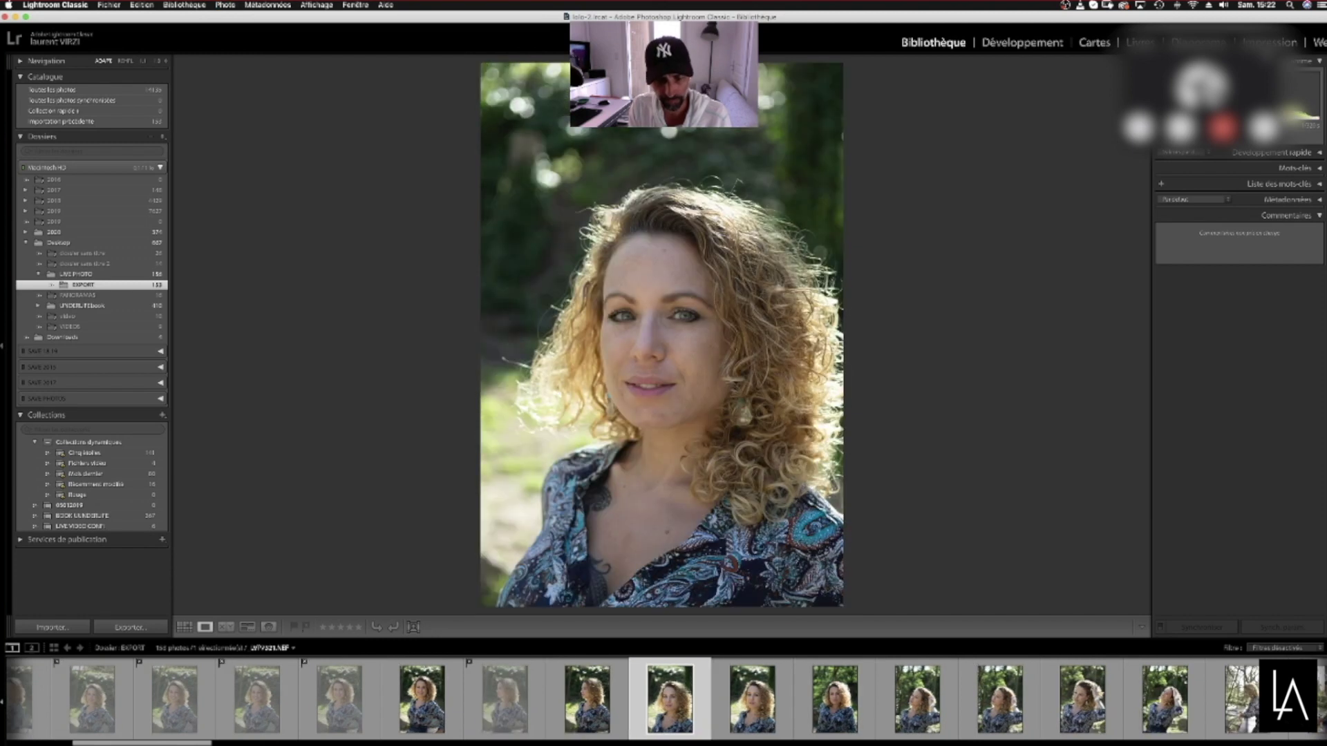
key("x")
key("Right")
key("x")
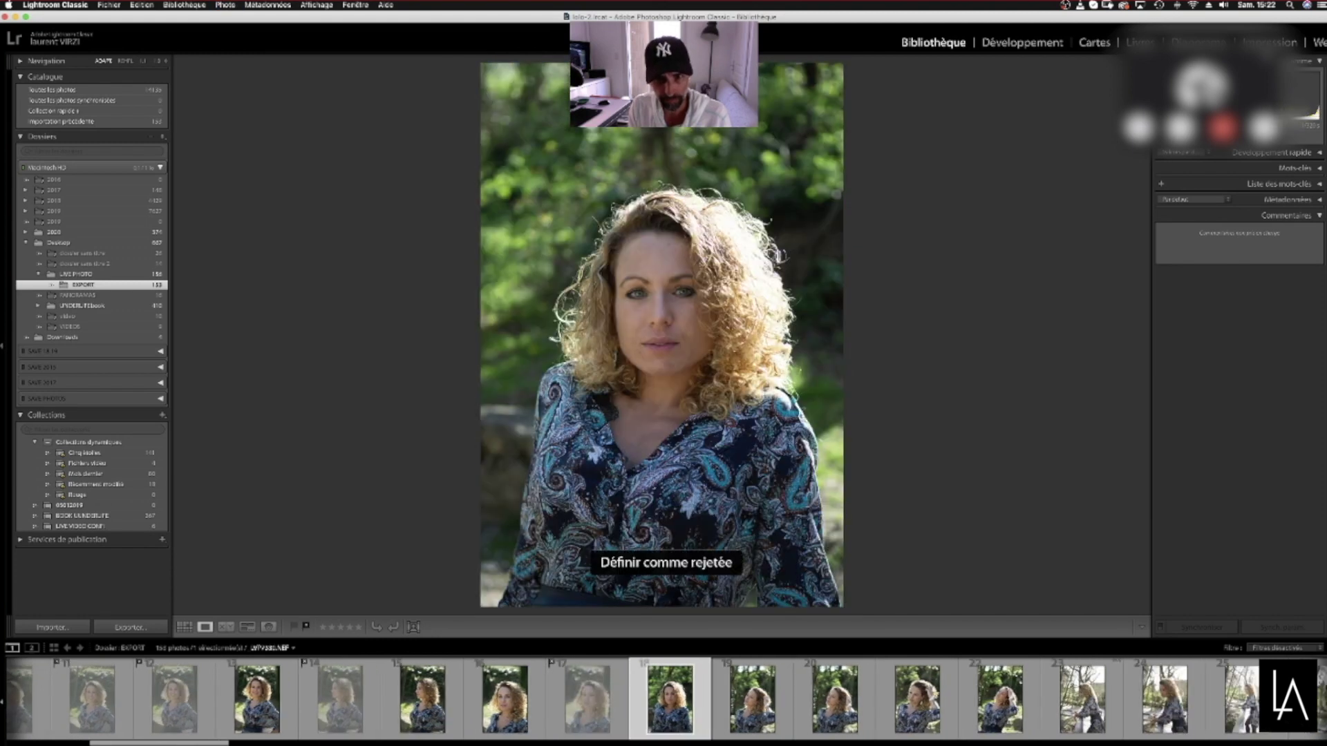
Flag the 18th through 21st portraits as rejected
key("Right")
key("x")
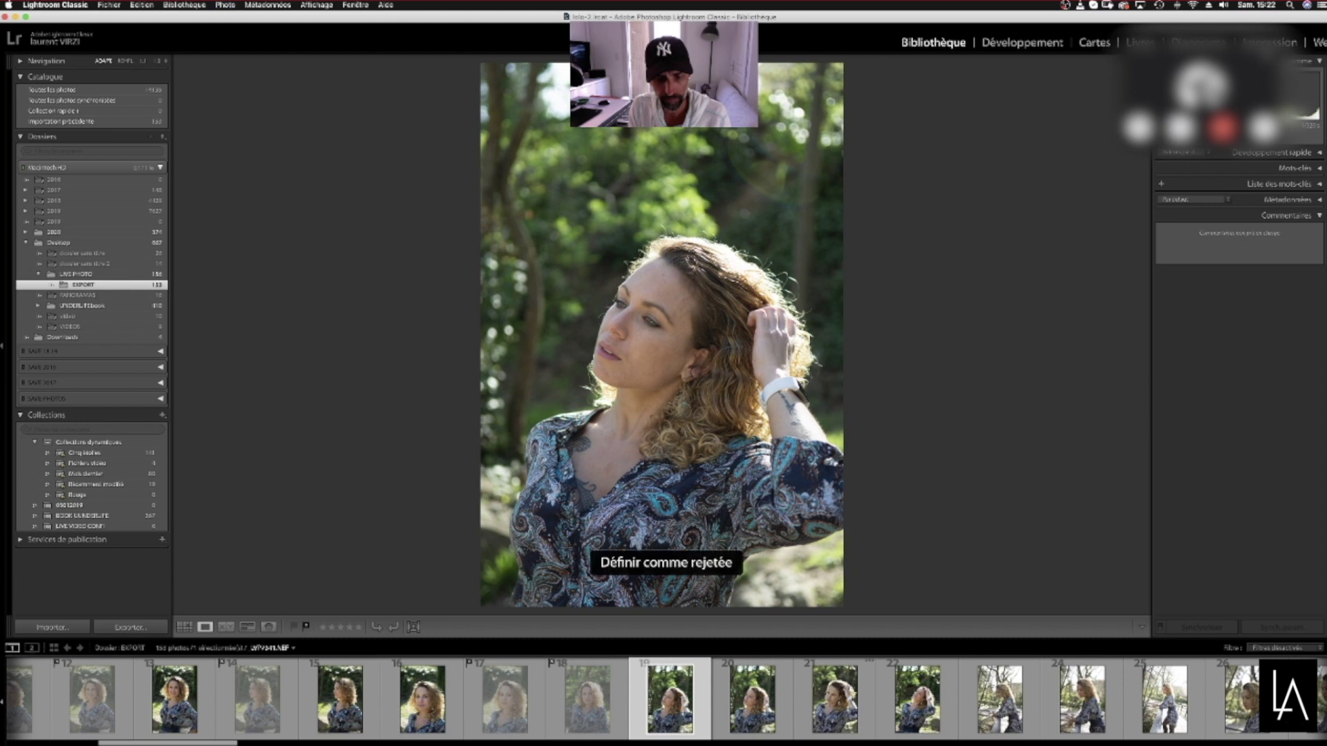
key("Right")
key("x")
key("Right")
key("x")
Compare the hand-in-hair portraits with their neighbours and flag the 20th photo as a pick
key("Right")
key("Left")
key("Left")
key("Right")
key("Left")
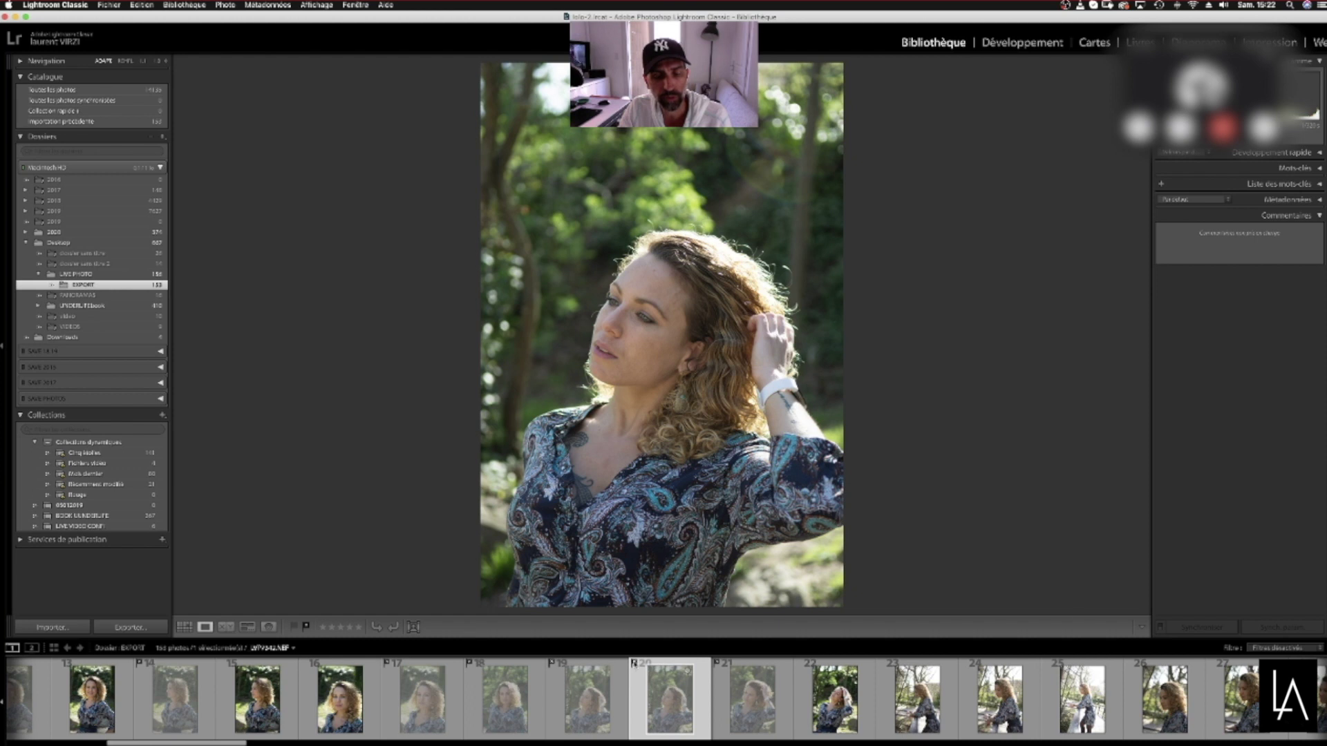
left_click(634, 665)
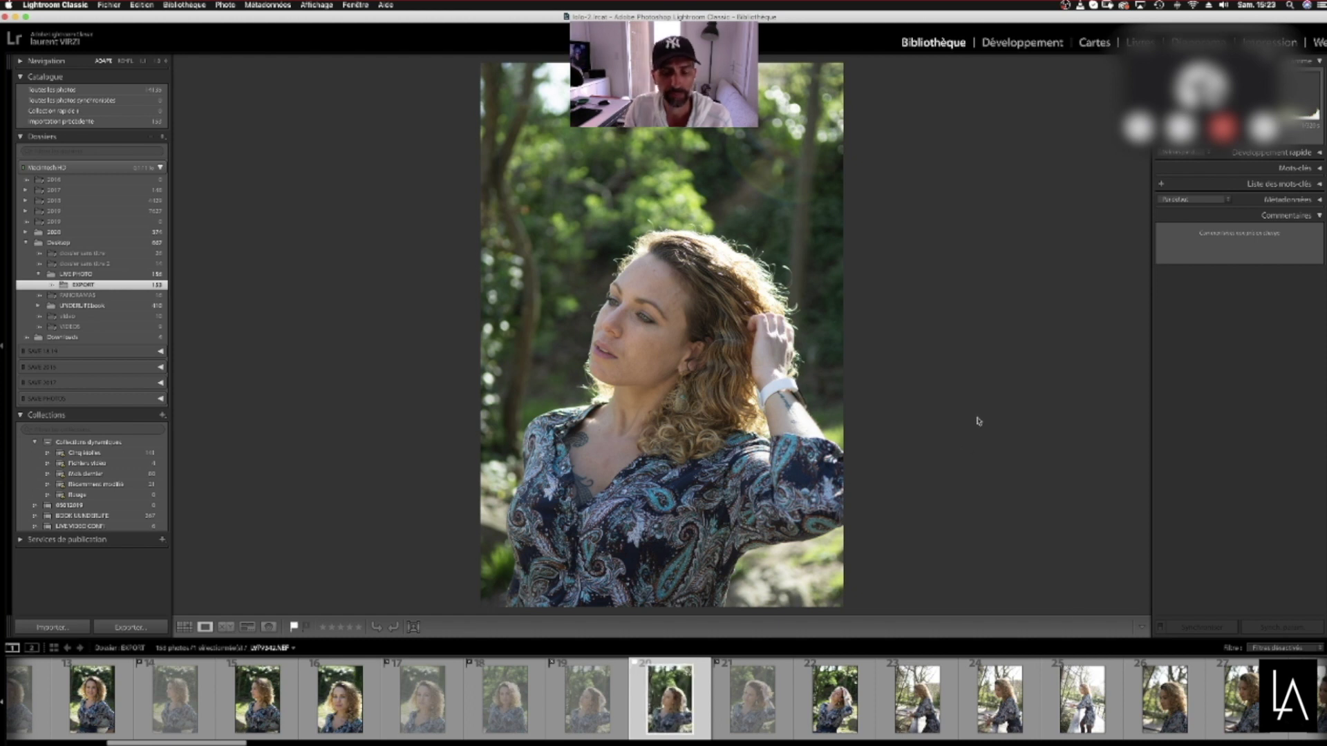
Flag the 22nd, 23rd and 25th through 27th portraits as rejected, leaving the 24th unflagged
key("Right")
key("Right")
key("x")
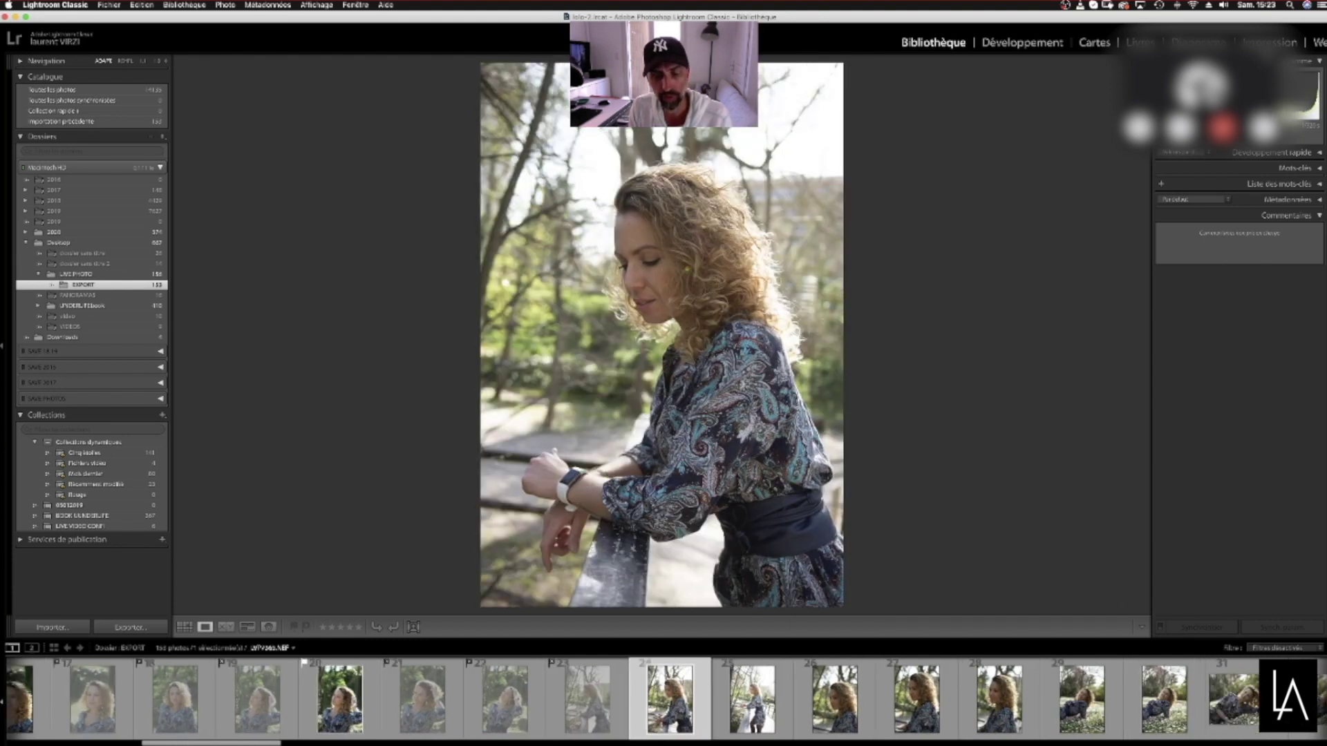
key("Right")
key("x")
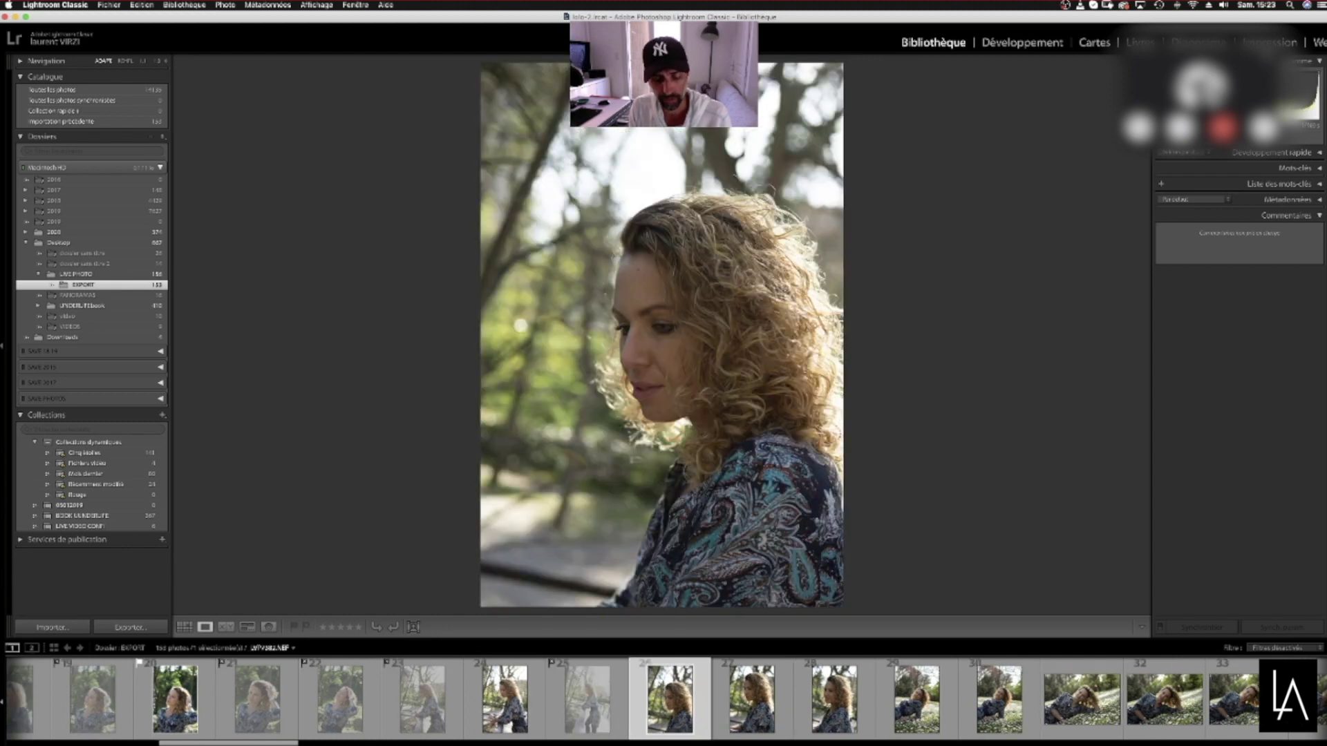
key("x")
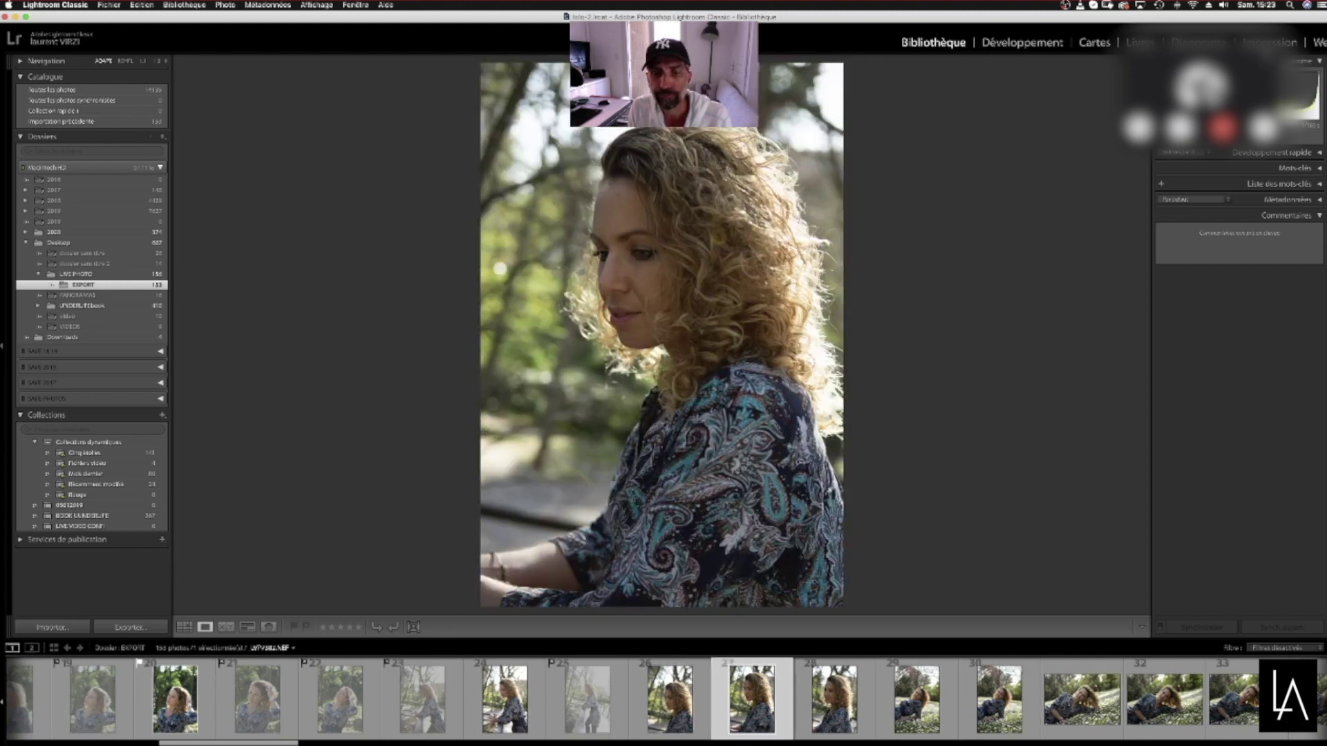
key("x")
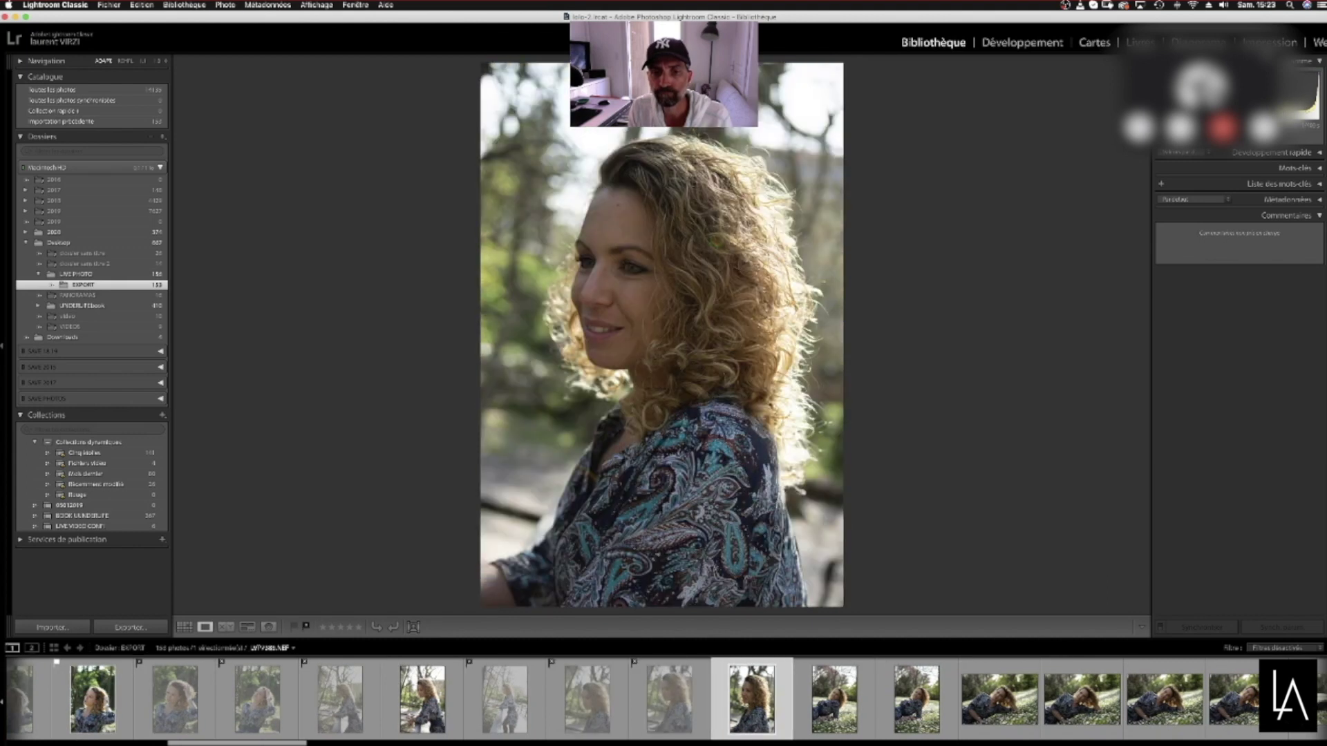
Compare the 28th portrait with the next one and flag the 28th through 30th as rejected
key("Right")
key("Left")
key("x")
key("x")
key("x")
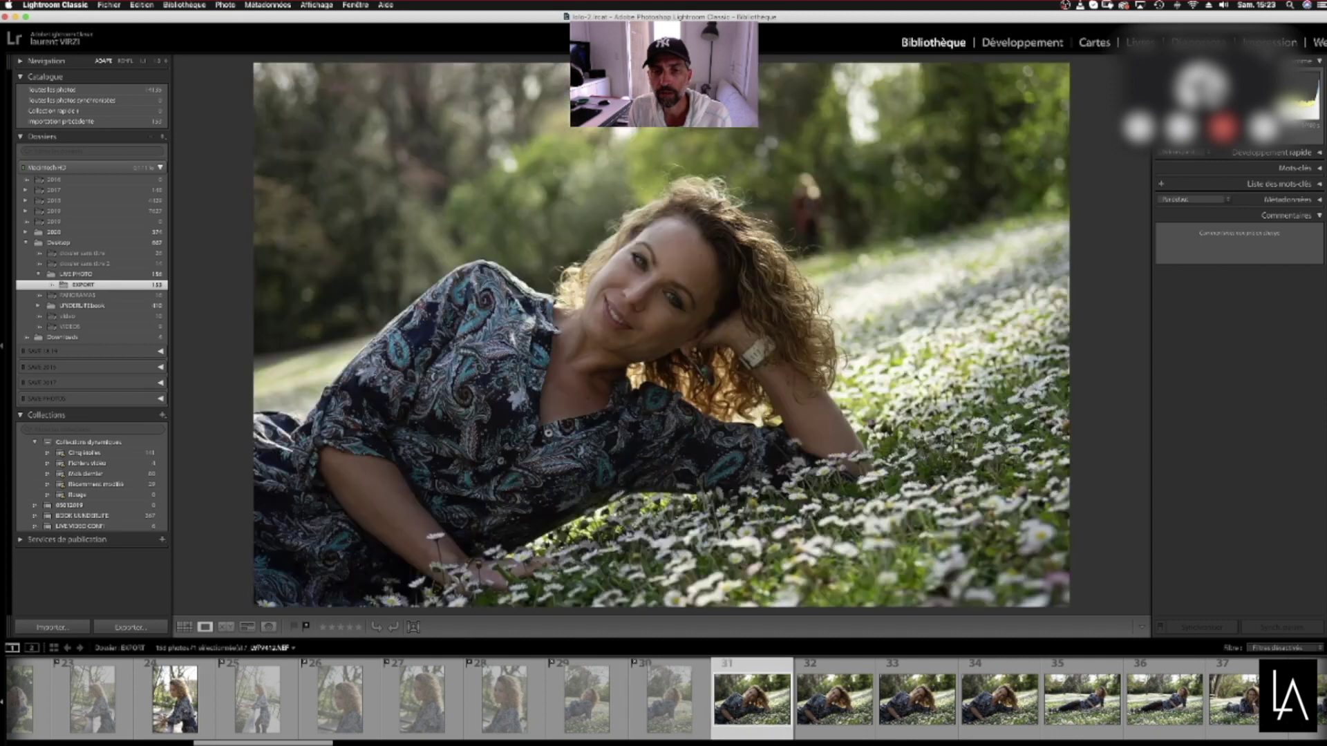
Compare the first shots of the woman lying in the daisies and flag the 31st and 32nd as rejected
key("Right")
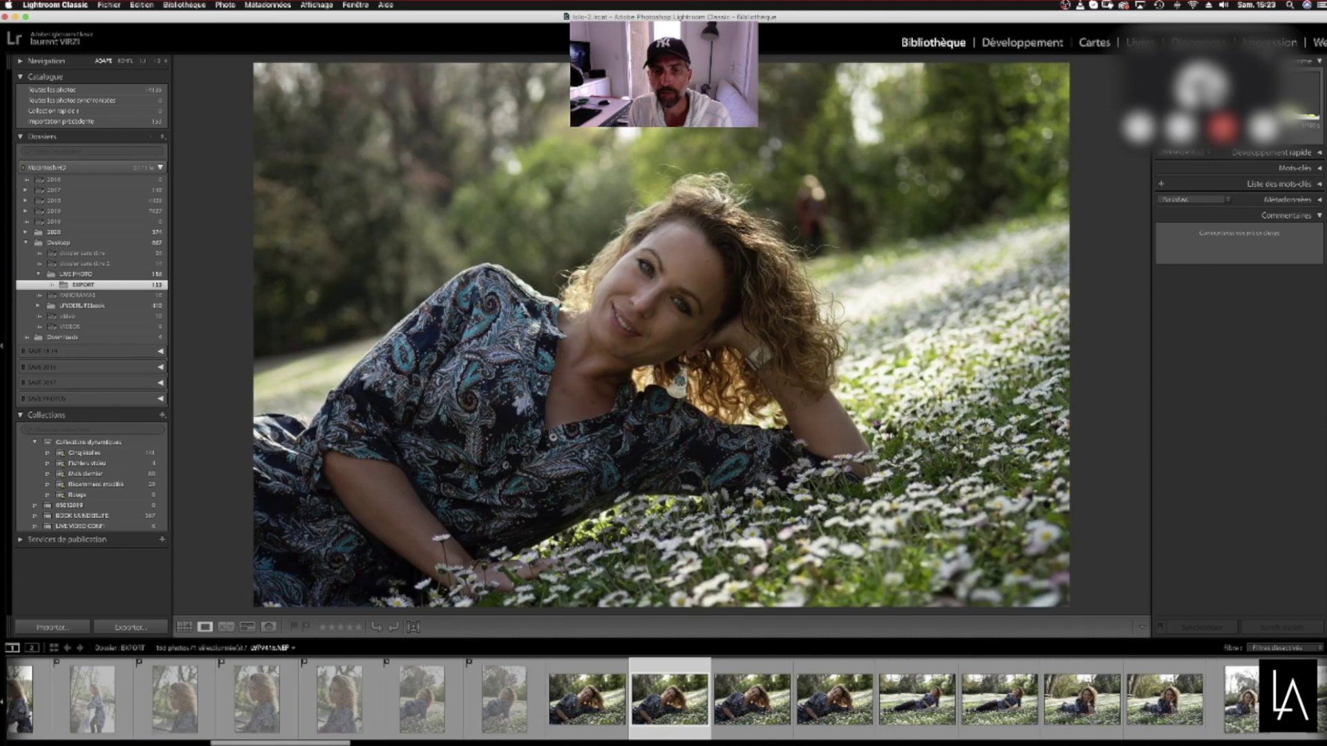
key("x")
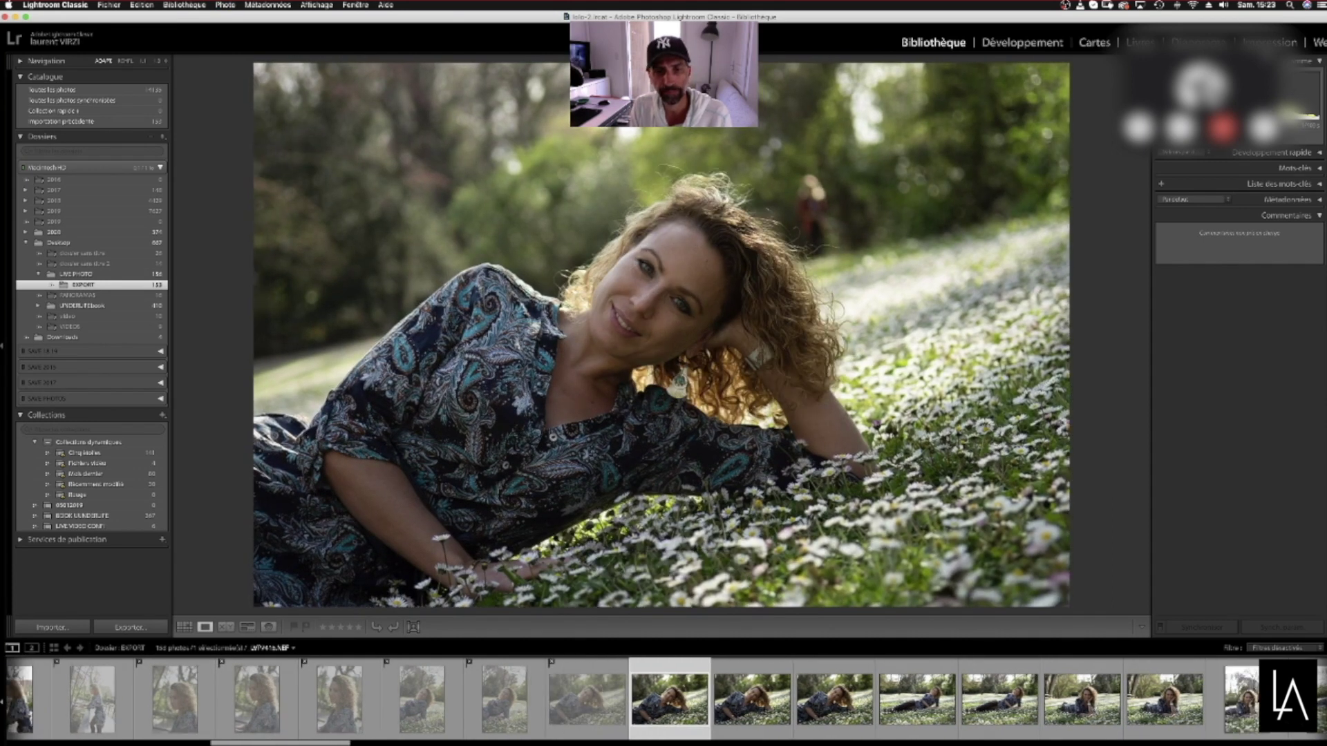
key("Right")
key("Left")
key("x")
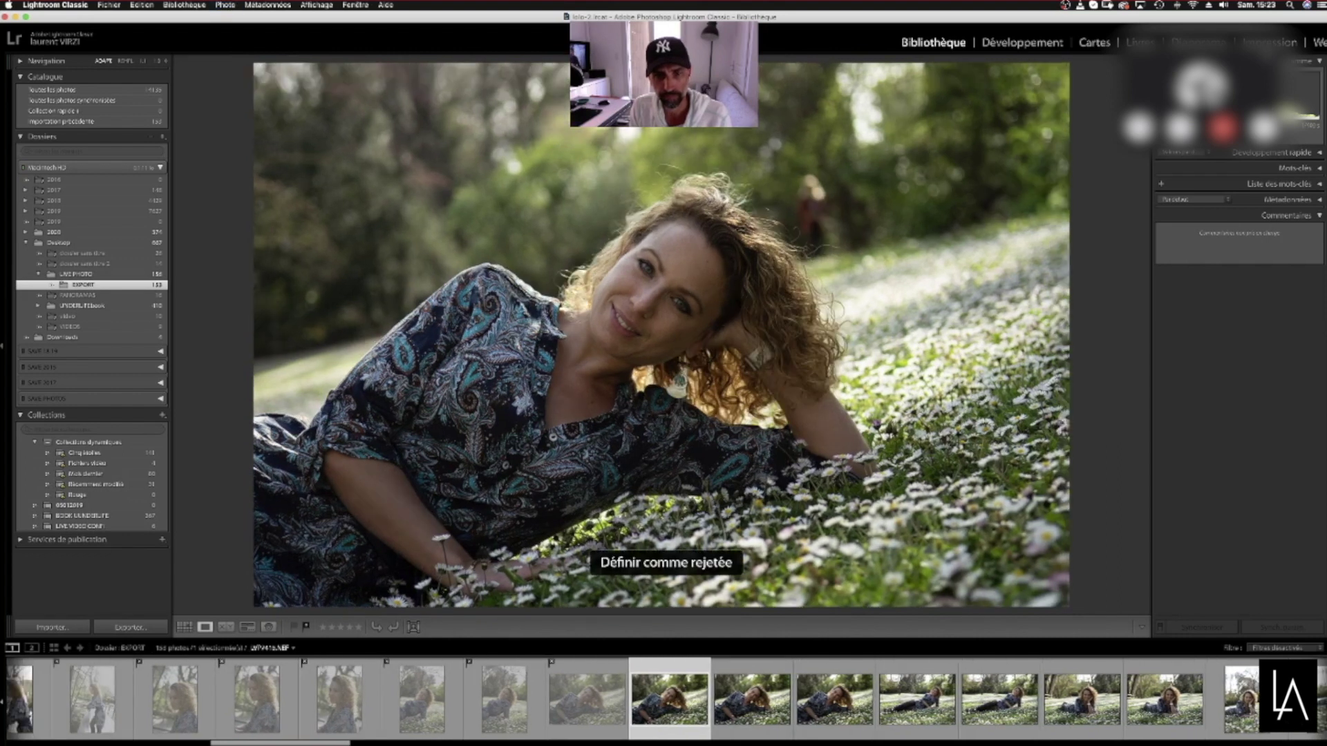
Keep the 33rd photo unflagged and flag the 34th through 37th photos as rejected
key("Right")
key("Right")
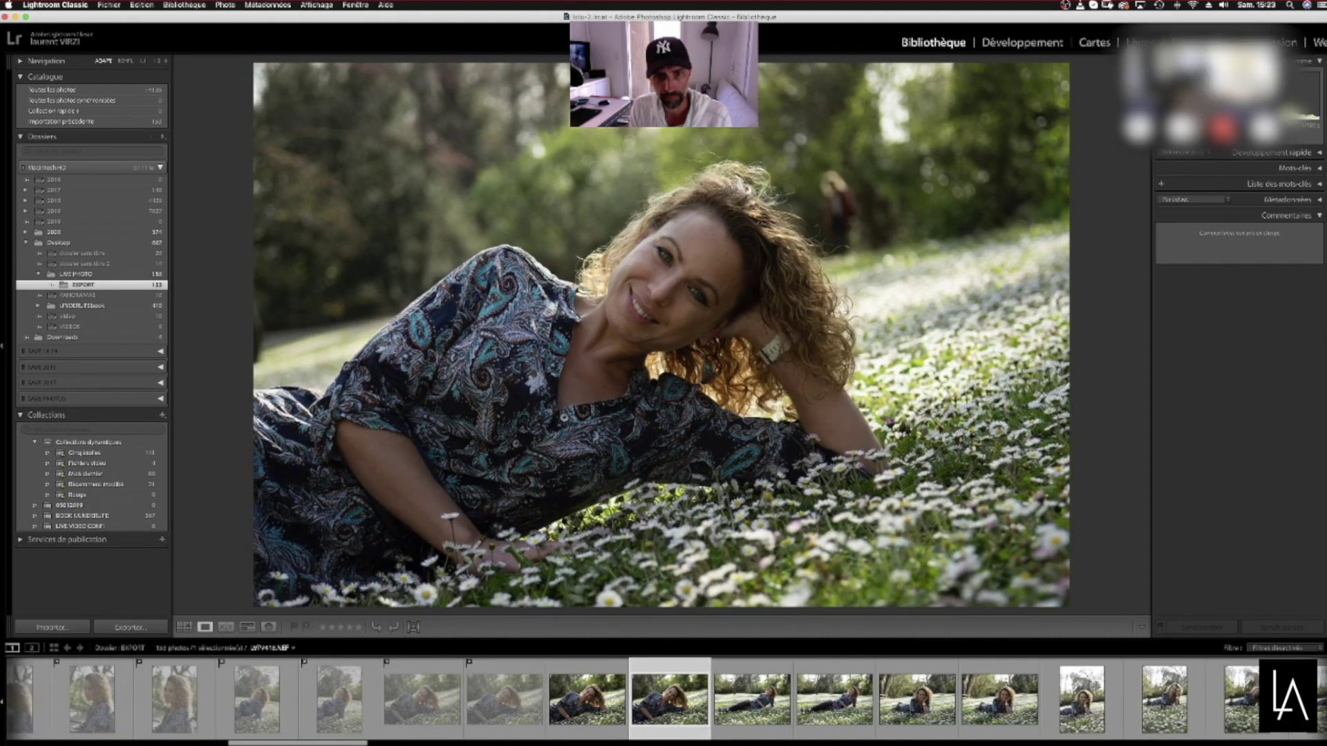
key("Left")
key("x")
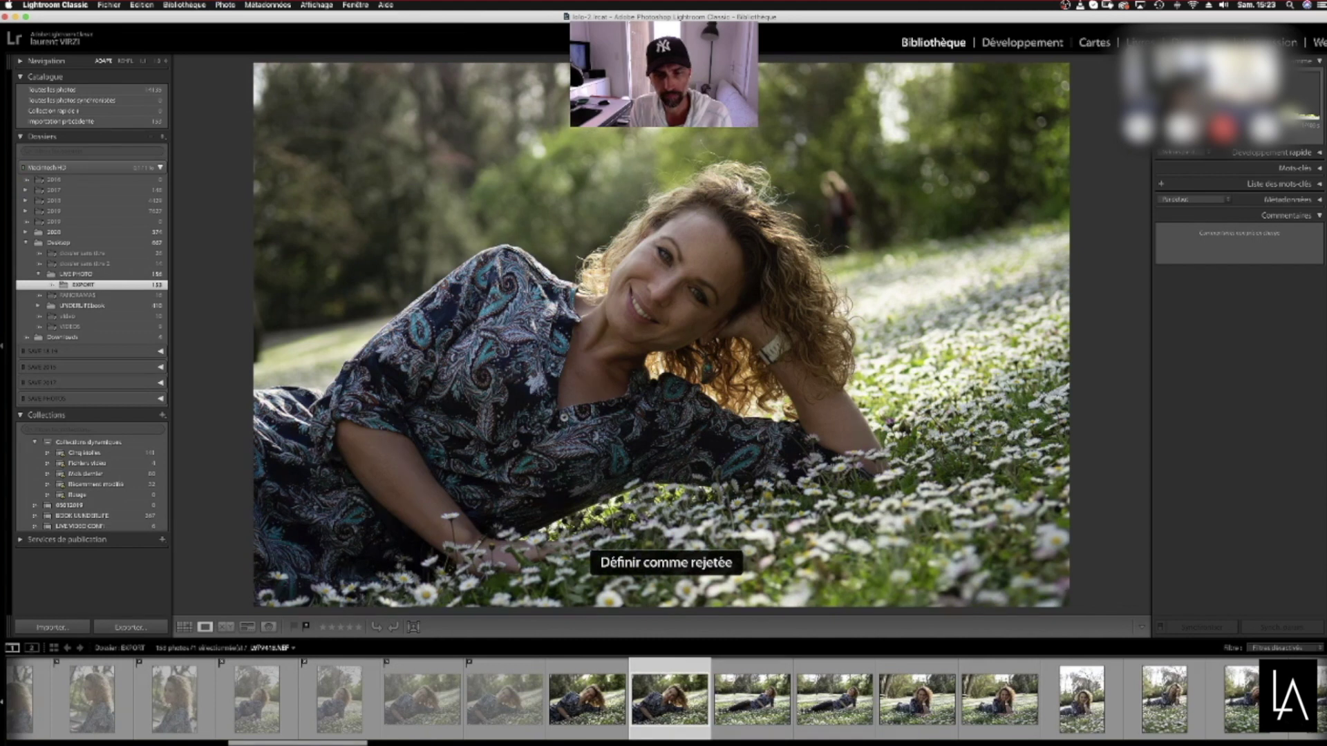
key("x")
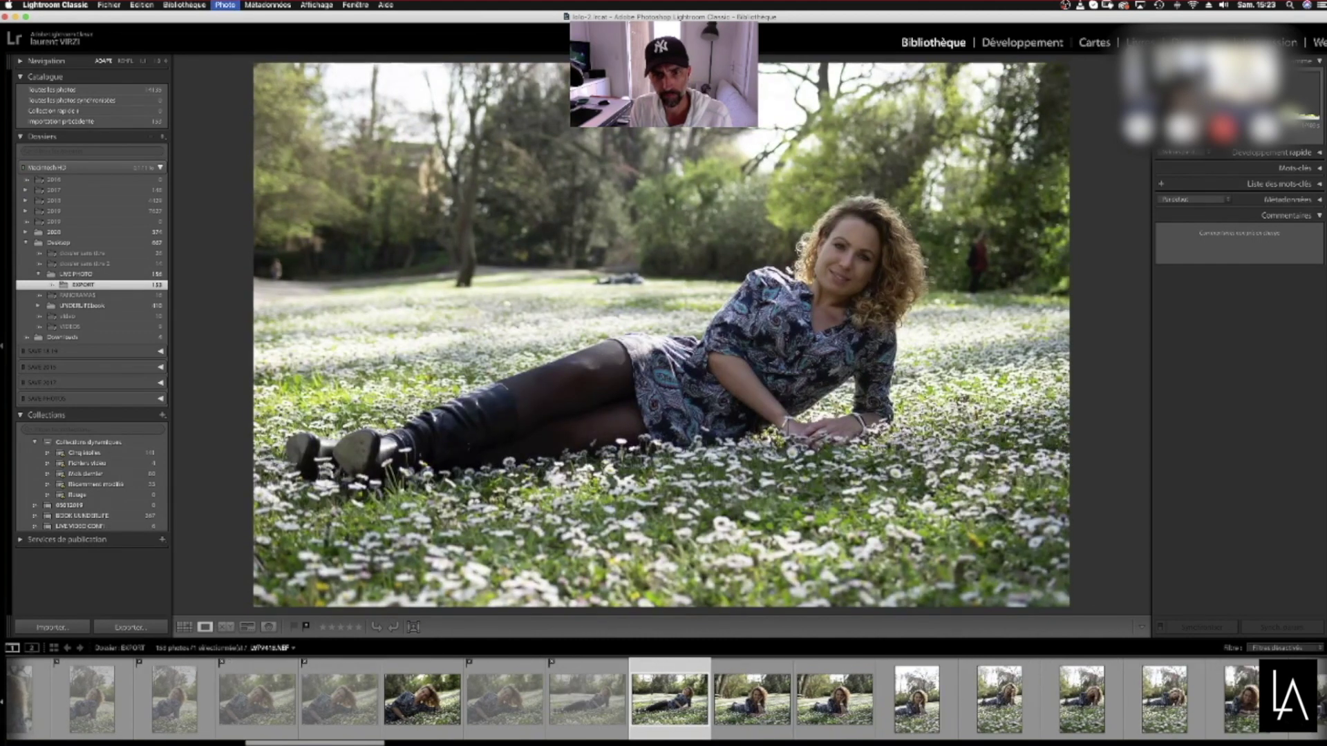
key("x")
key("x")
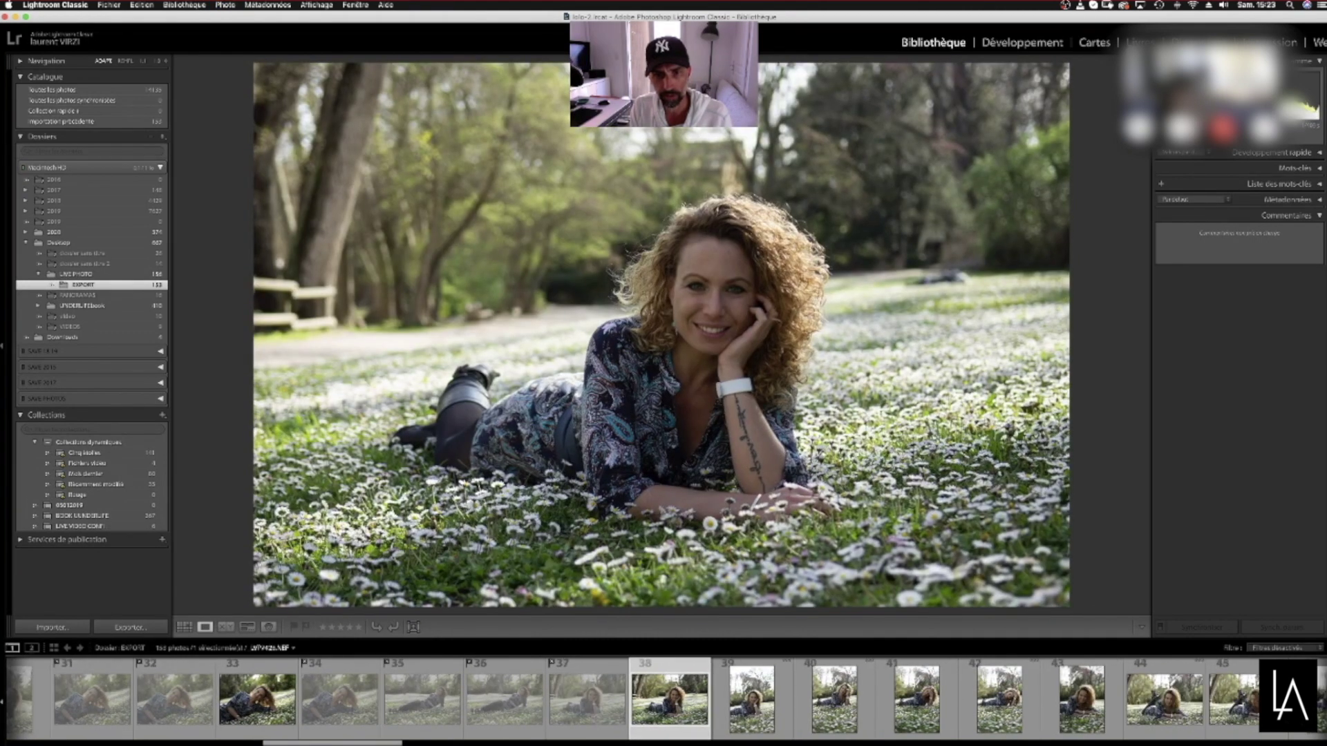
Flag the 39th, 40th and 42nd photos as rejected, leaving the 38th and 41st unflagged
key("Right")
key("x")
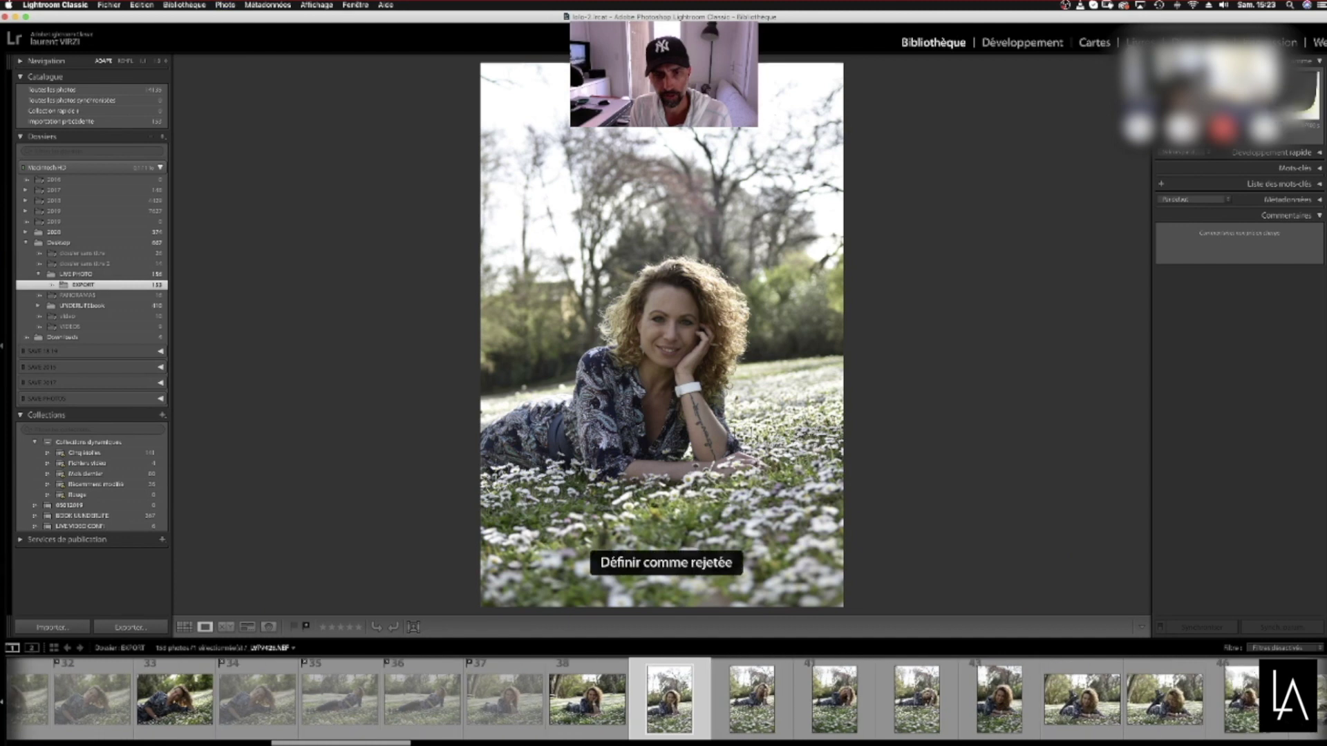
key("x")
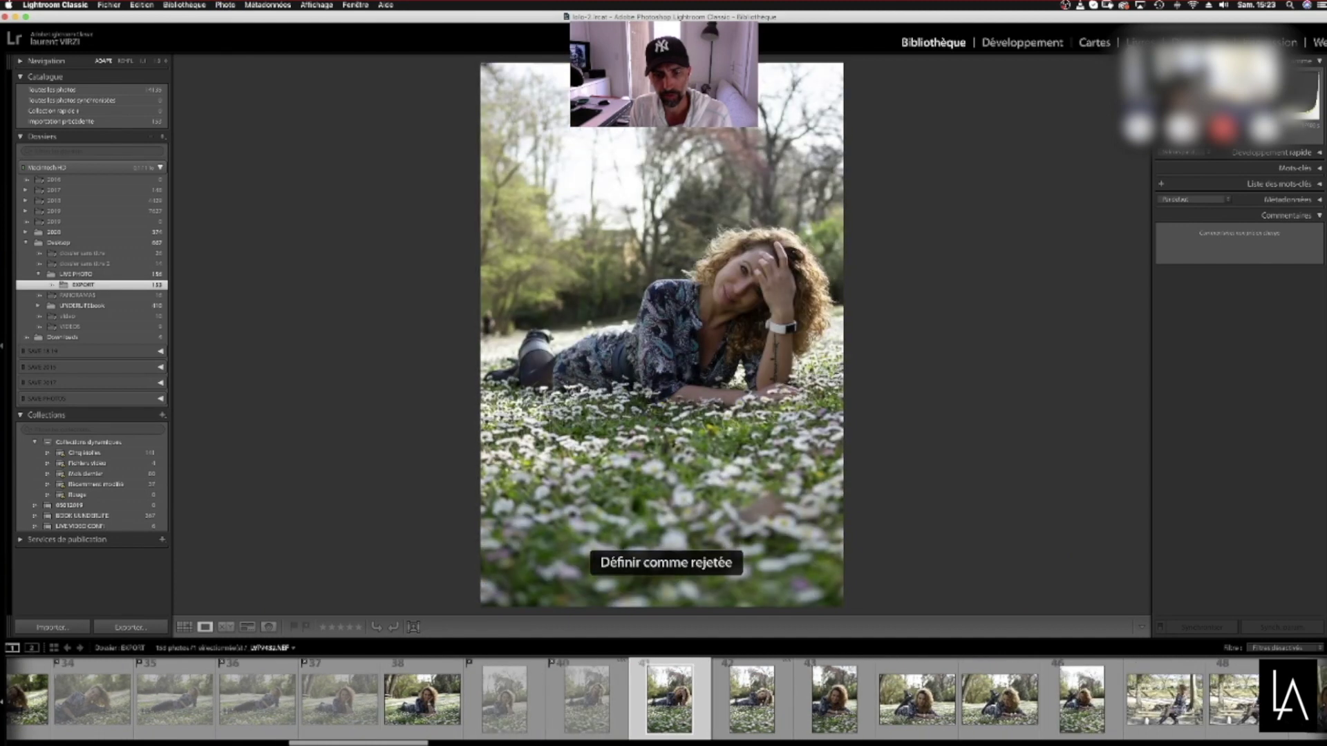
key("Right")
key("x")
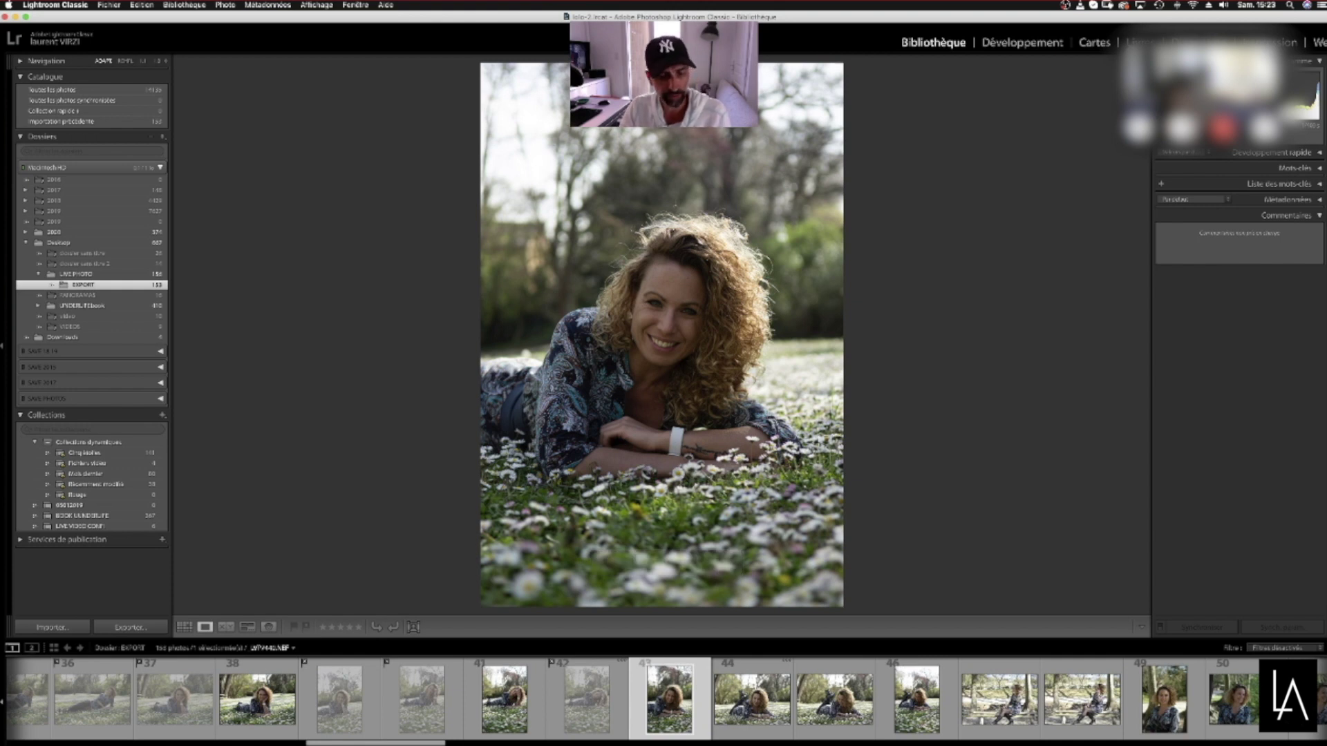
Select all photos from the 43rd through the last in the EXPORT folder and flag them as rejected
left_click_drag(445, 740, 458, 740)
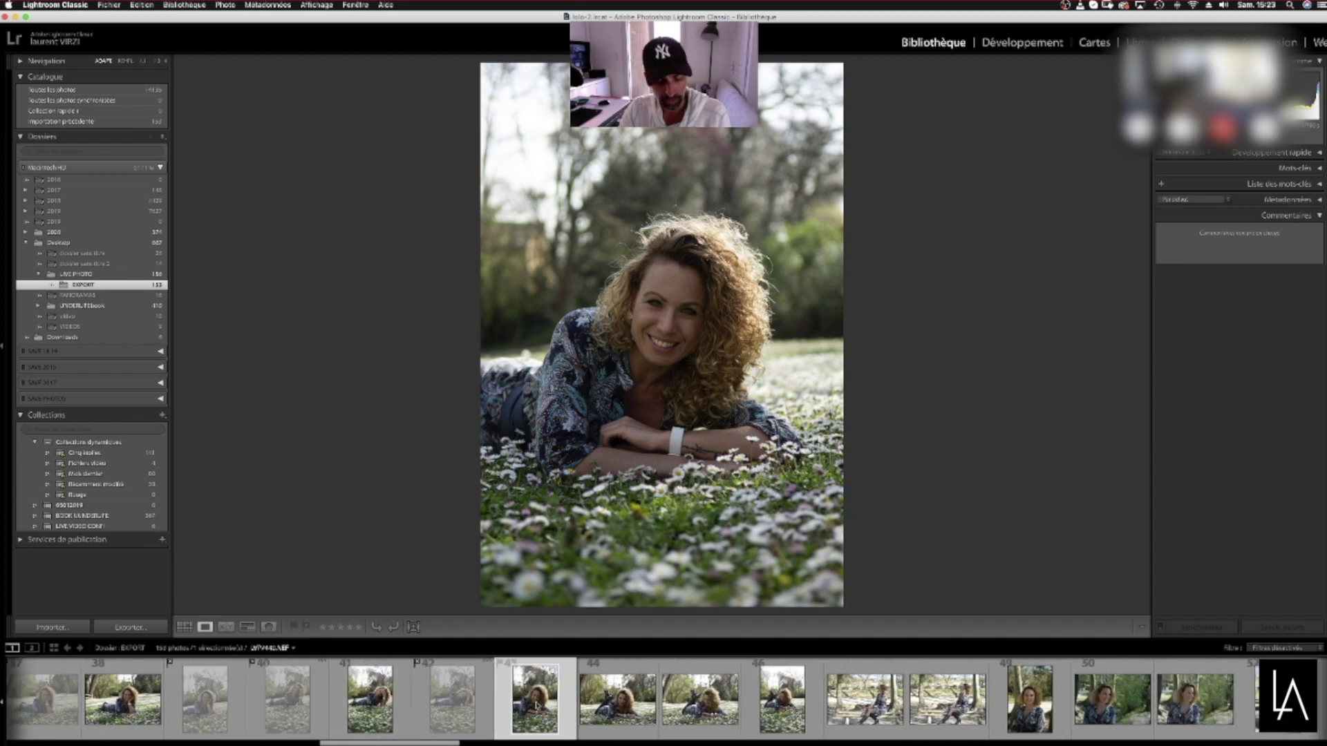
left_click_drag(459, 740, 1300, 740)
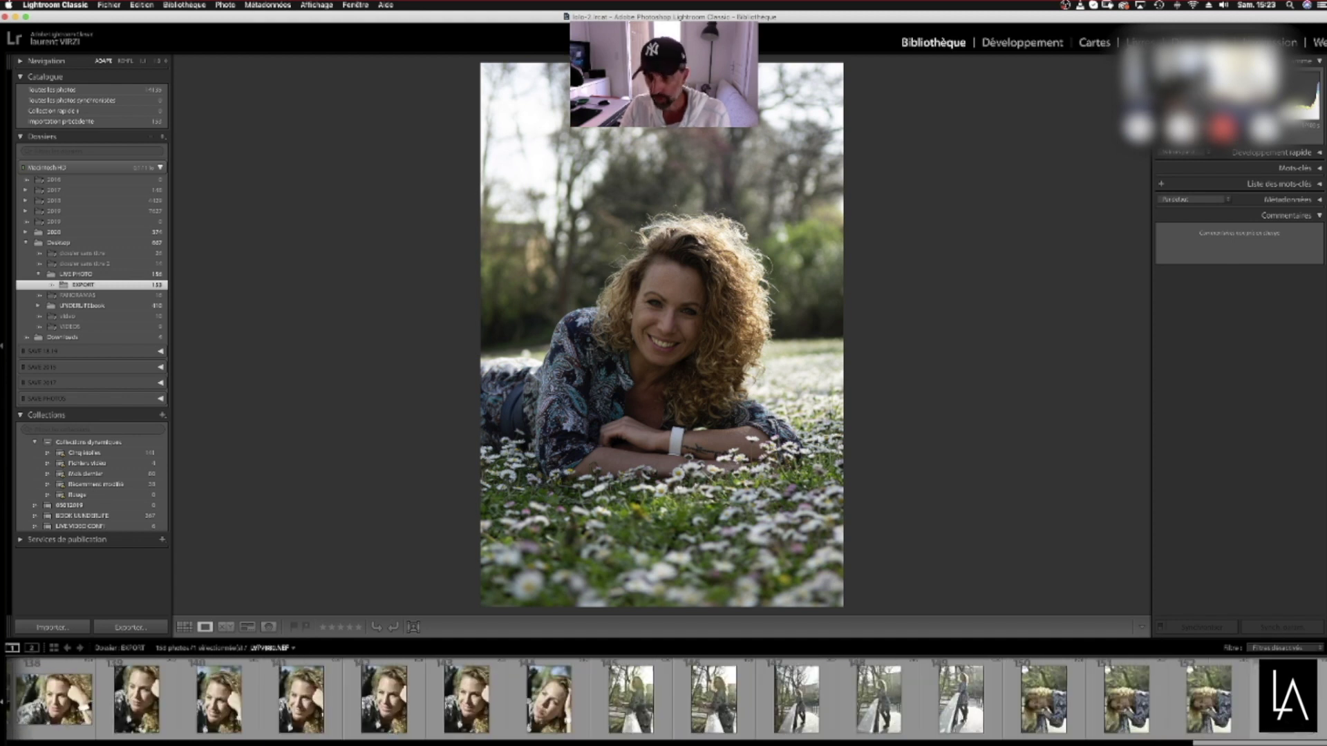
key("super+a")
key("x")
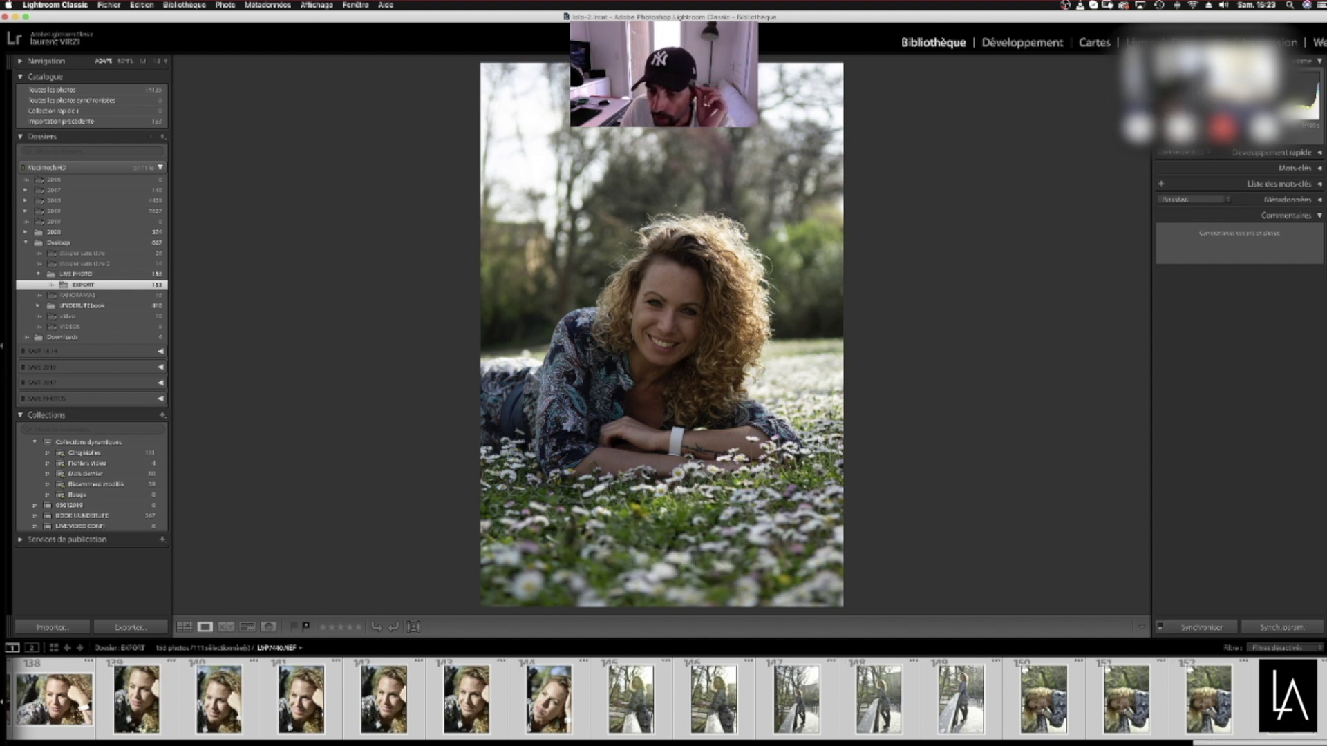
Return to the start of the EXPORT folder and select only the first portrait
scroll(1198, 698, "left", 10)
scroll(663, 698, "left", 15)
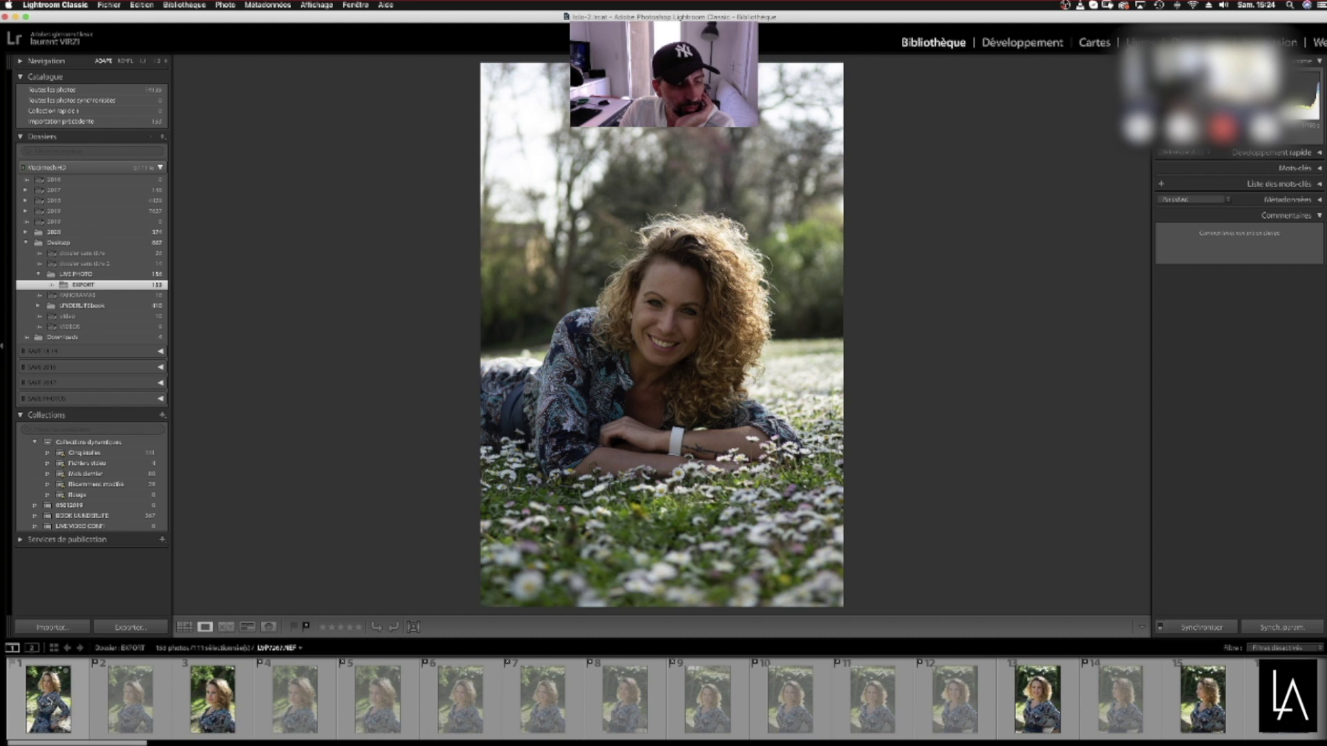
left_click(48, 702)
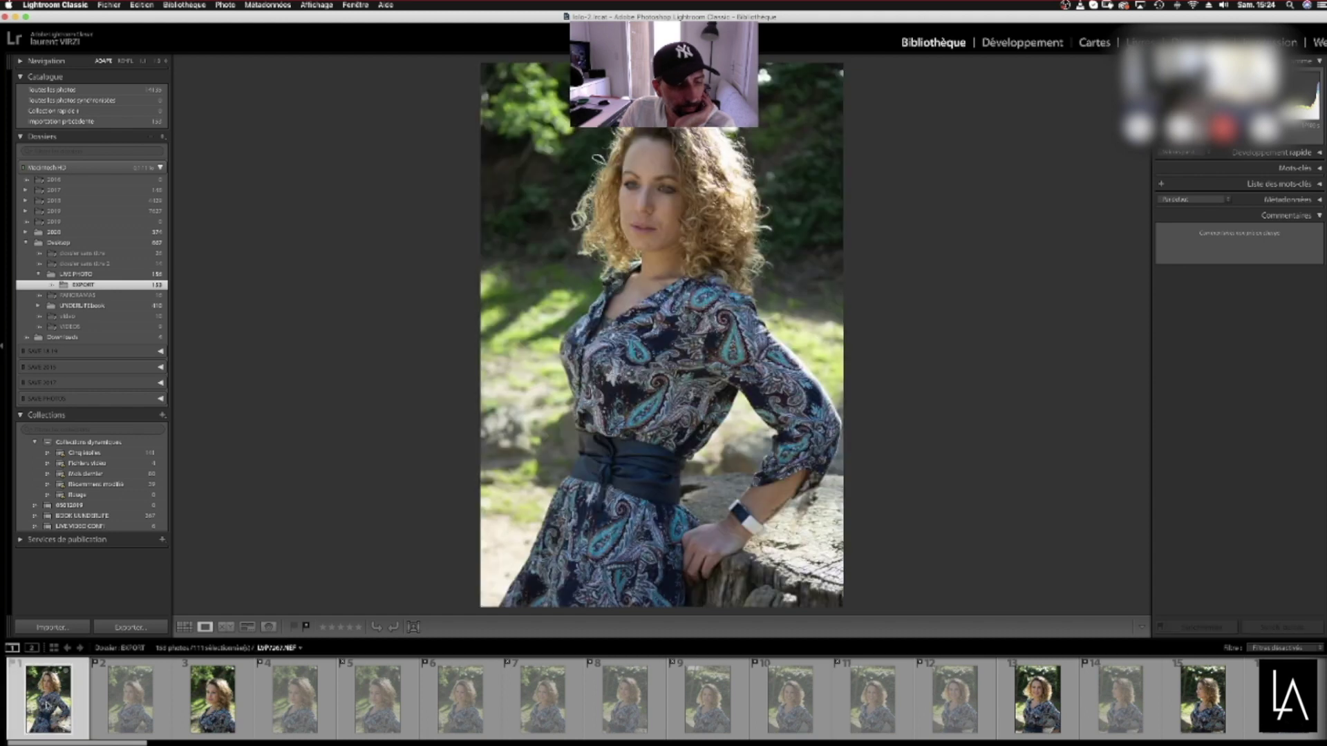
Delete all rejected photos, removing the files from the disk as well as from the Lightroom catalogue
left_click(224, 6)
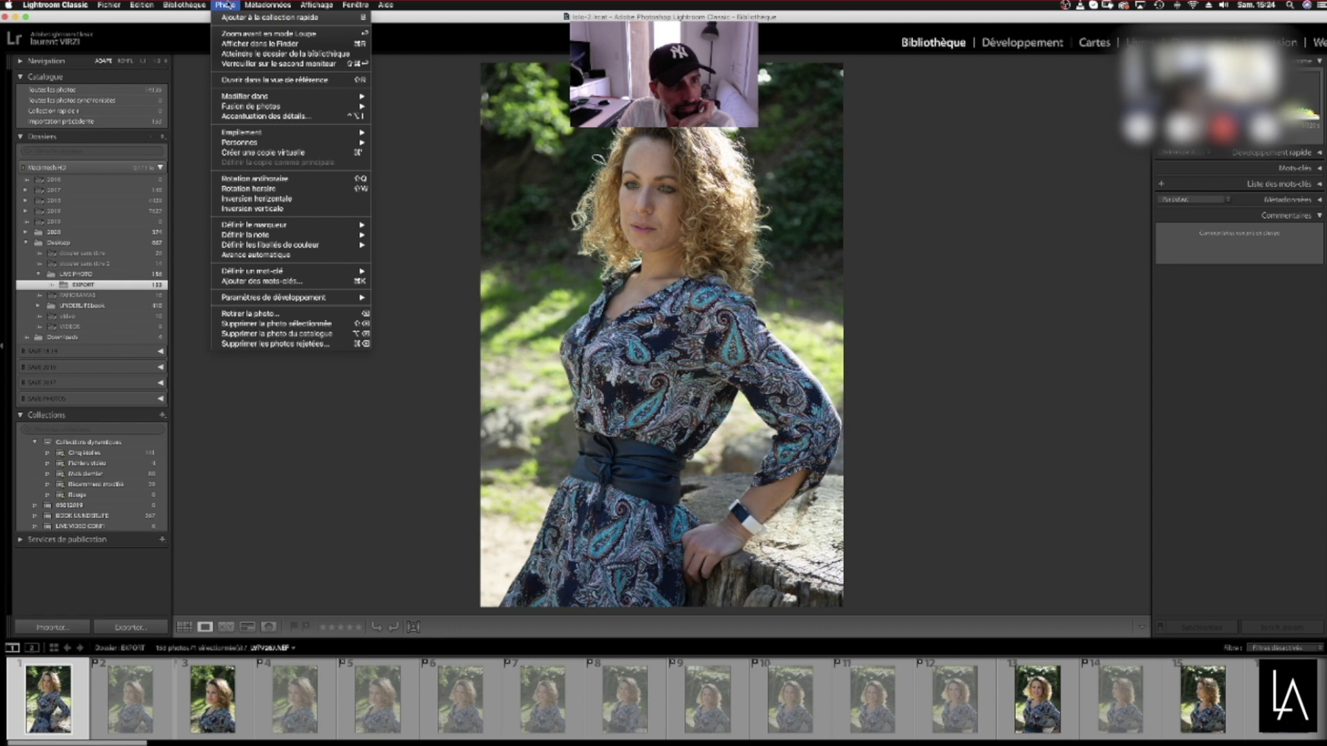
left_click(229, 5)
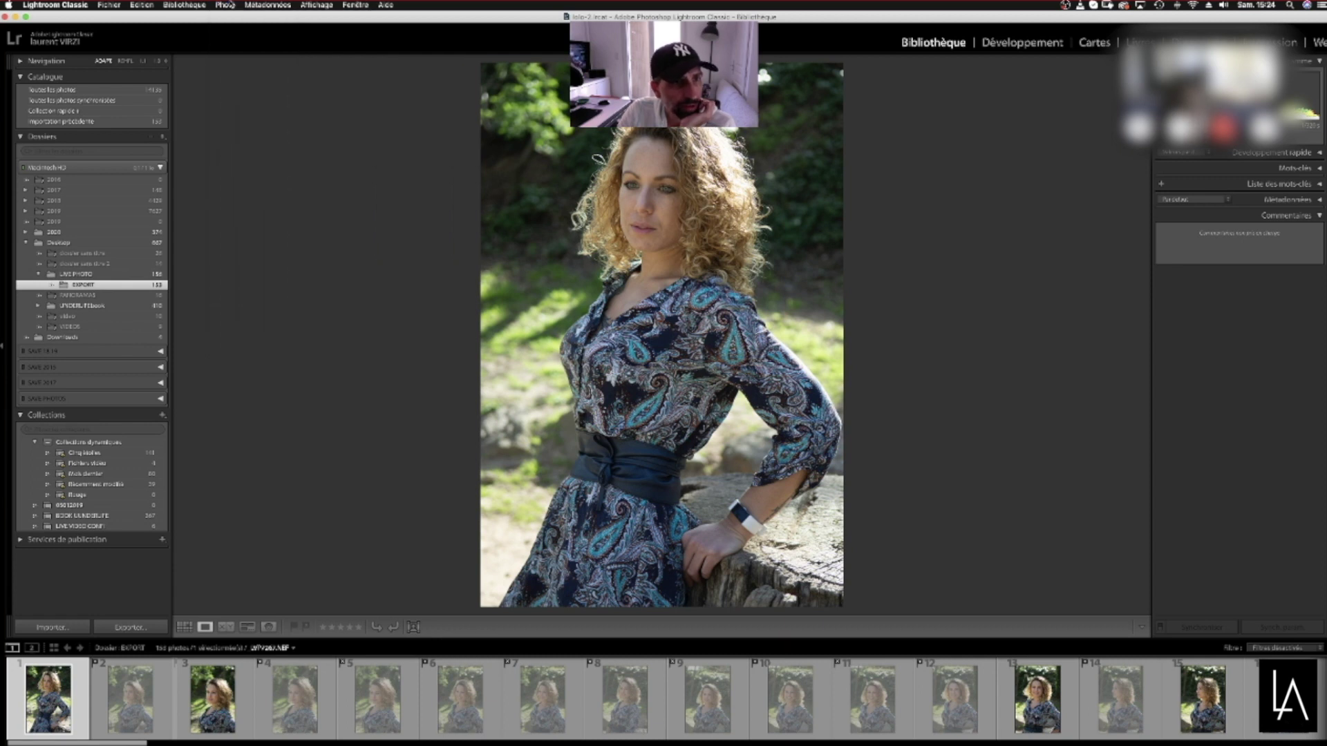
left_click(141, 6)
mouse_move(123, 6)
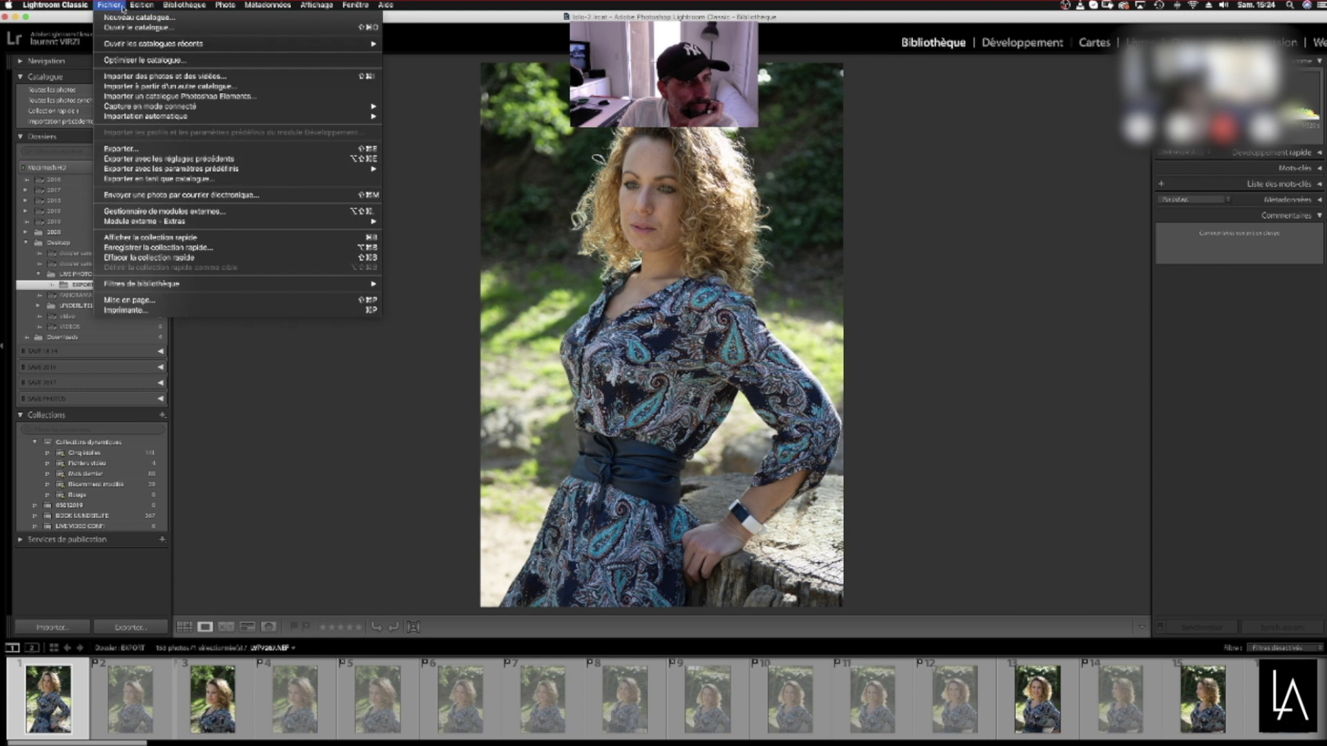
mouse_move(225, 5)
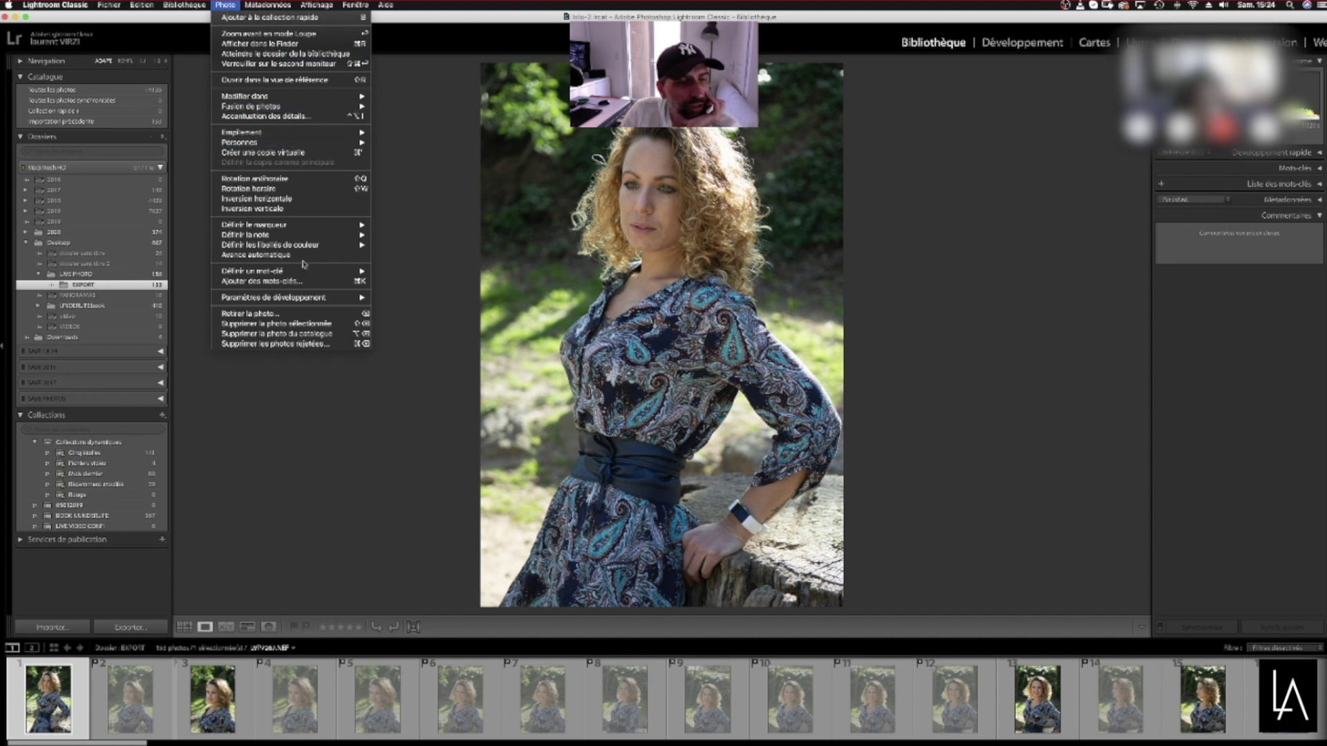
left_click(281, 346)
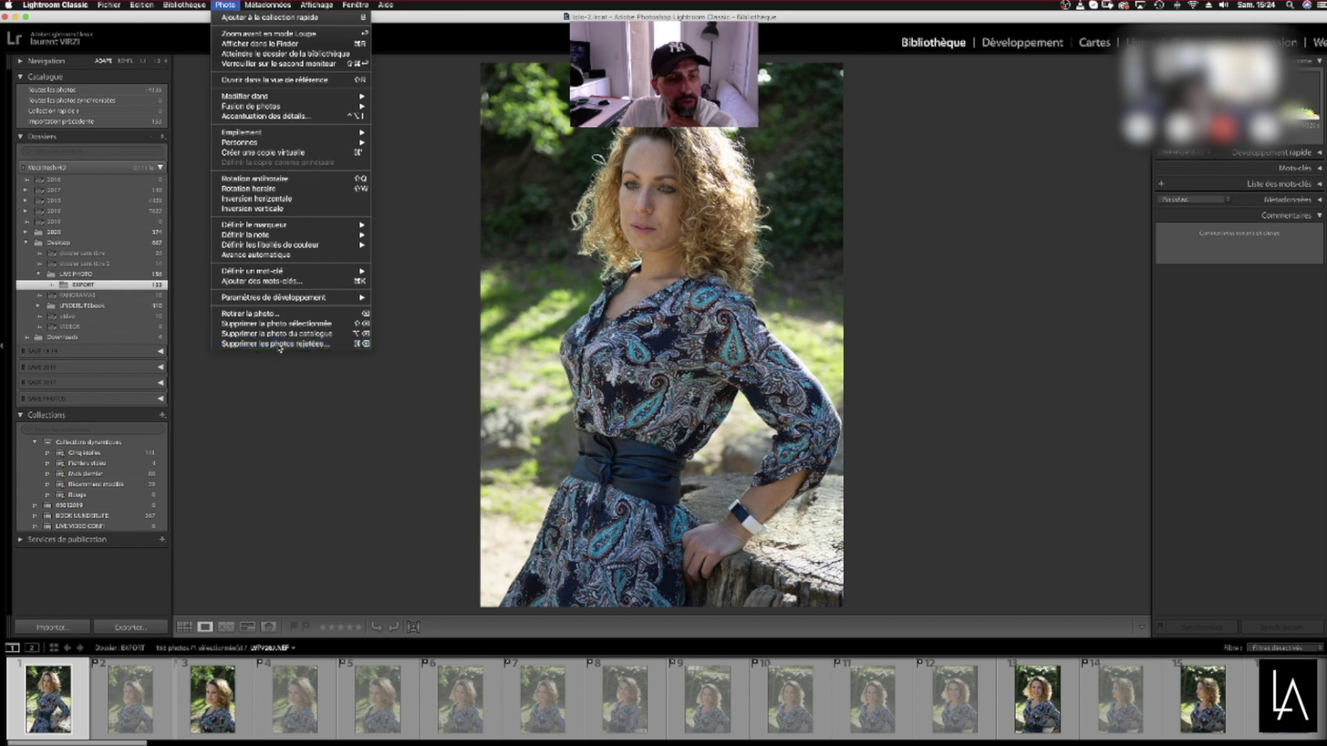
left_click_drag(695, 184, 697, 284)
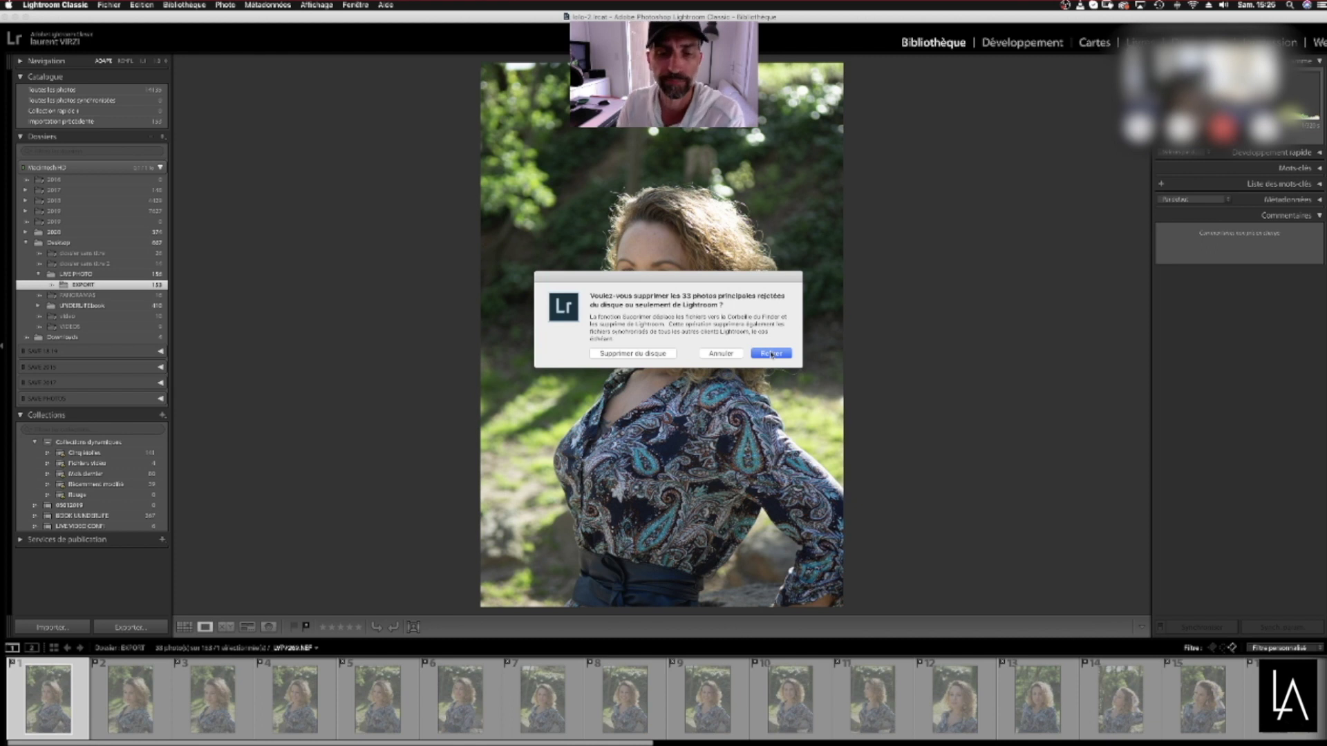
left_click(629, 354)
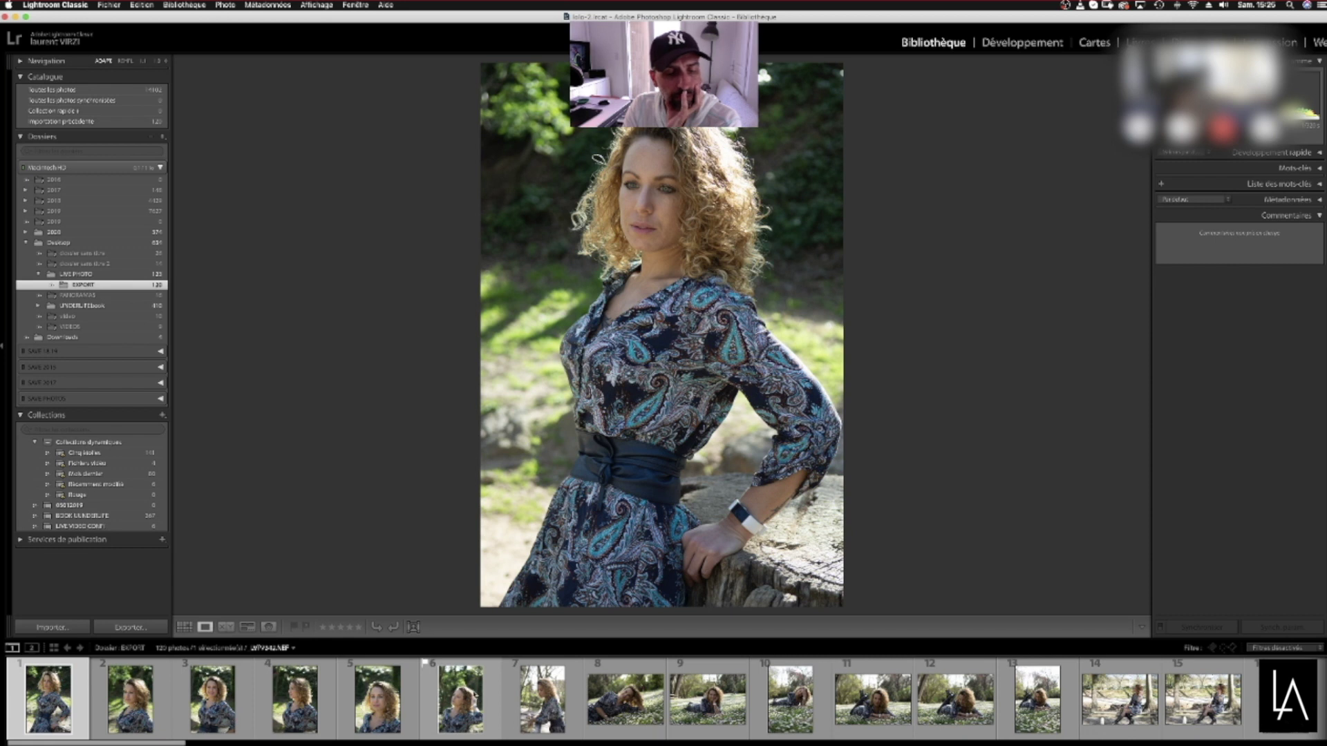
Review the remaining EXPORT photos up to the twelfth, comparing the eleventh and twelfth shots of the woman lying among the daisies
key("Right")
key("Right")
key("Right")
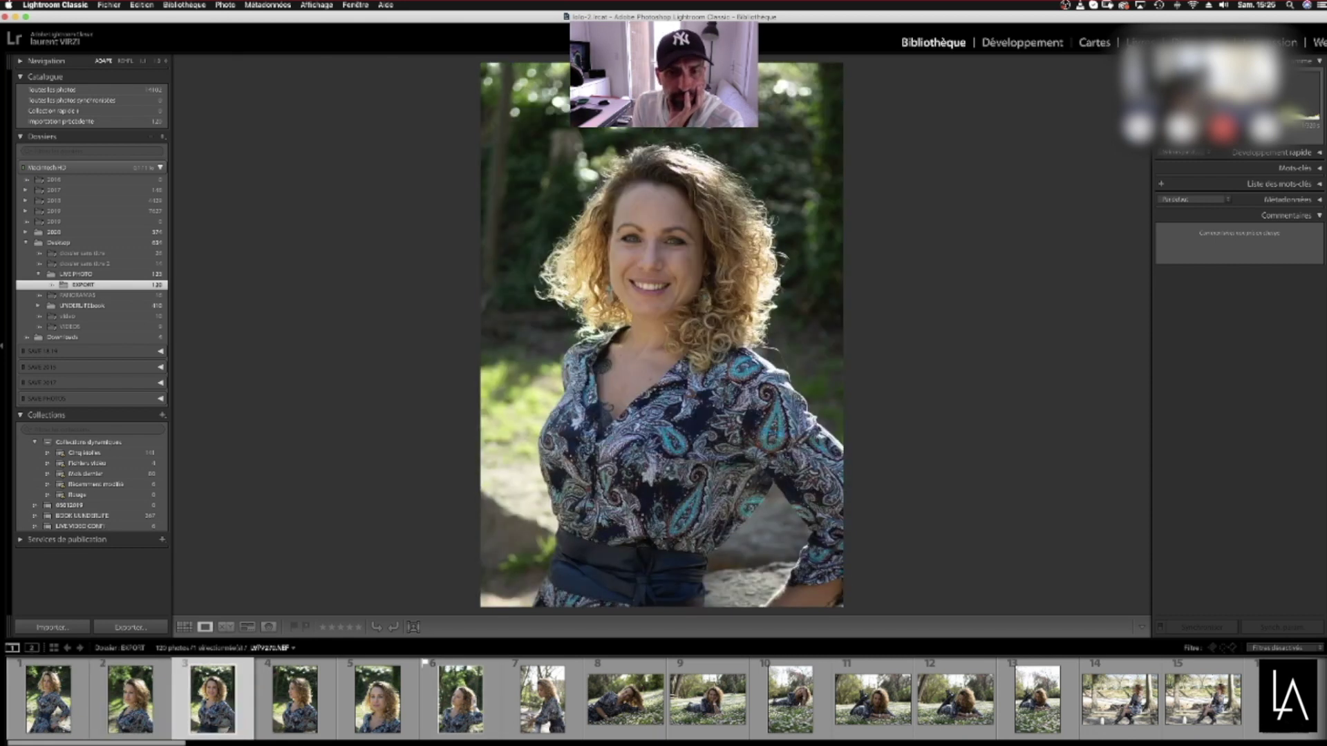
key("Right")
key("Right")
key("Right")
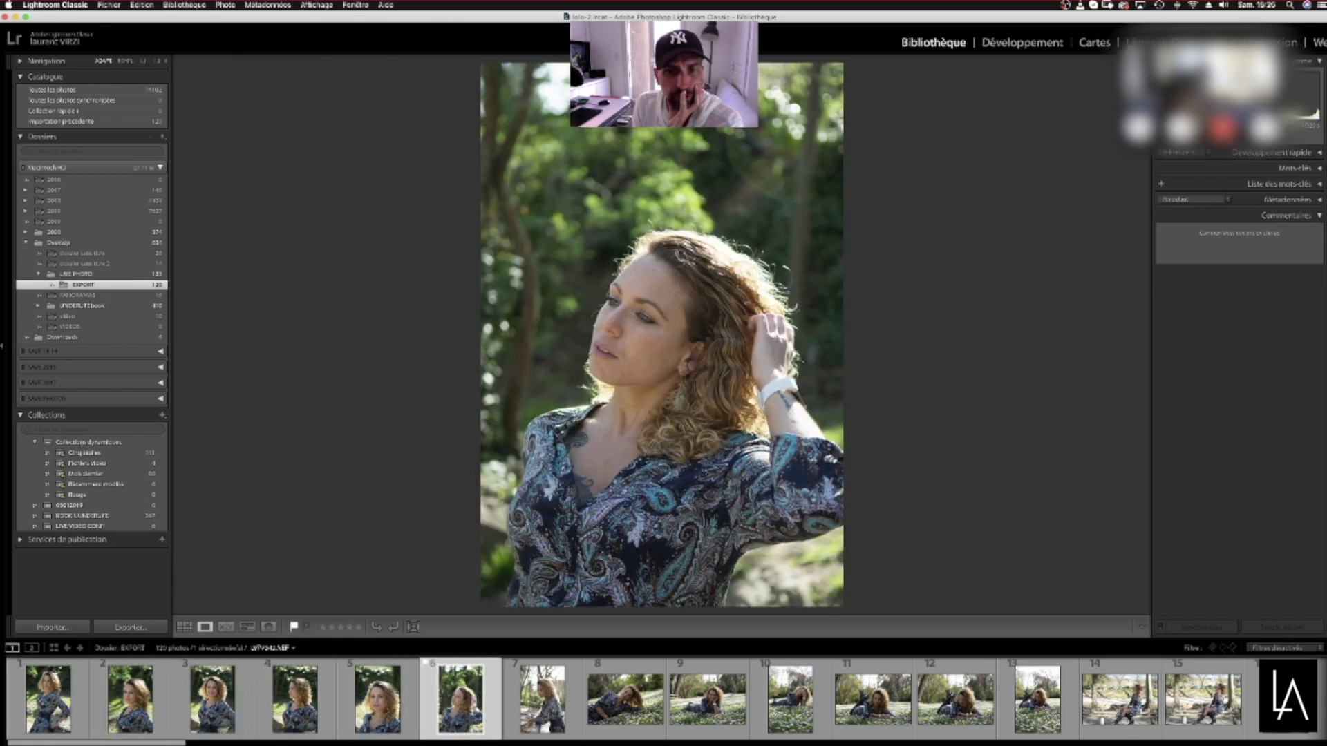
key("Right")
key("Right")
key("Right")
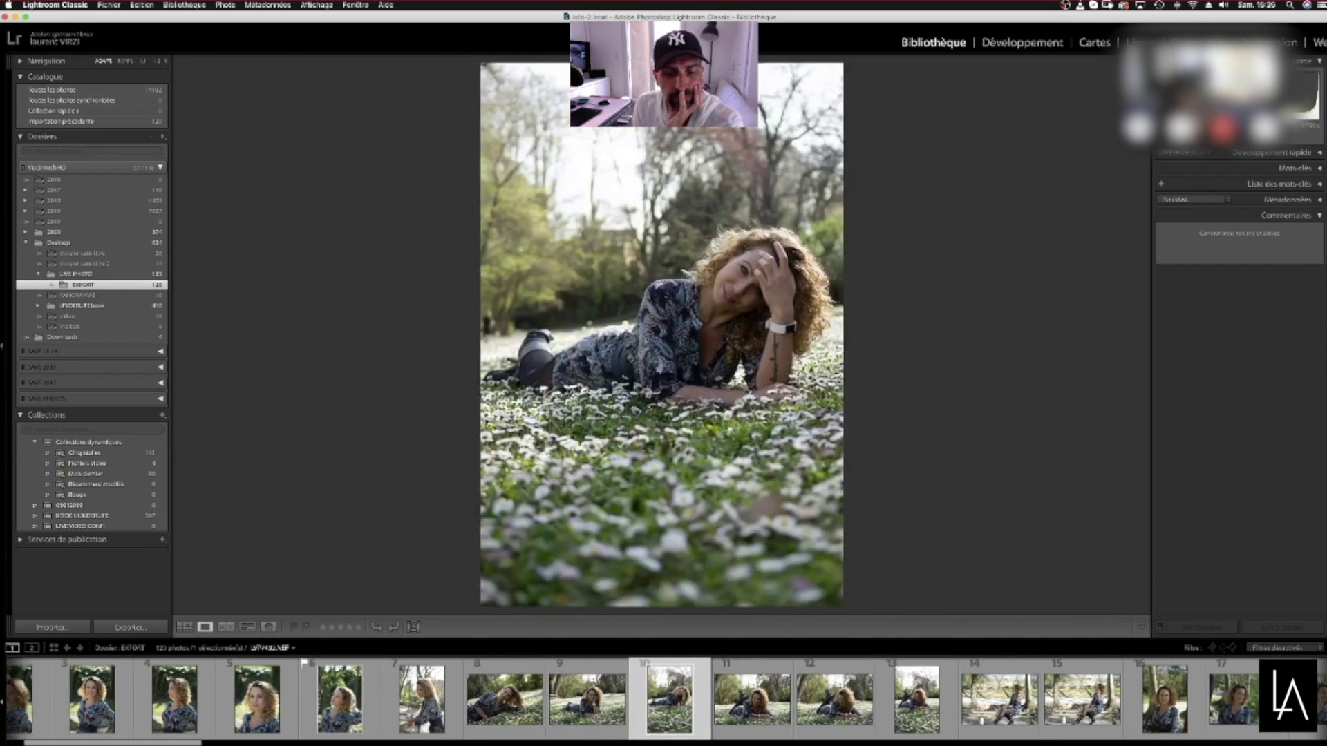
key("Right")
key("Right")
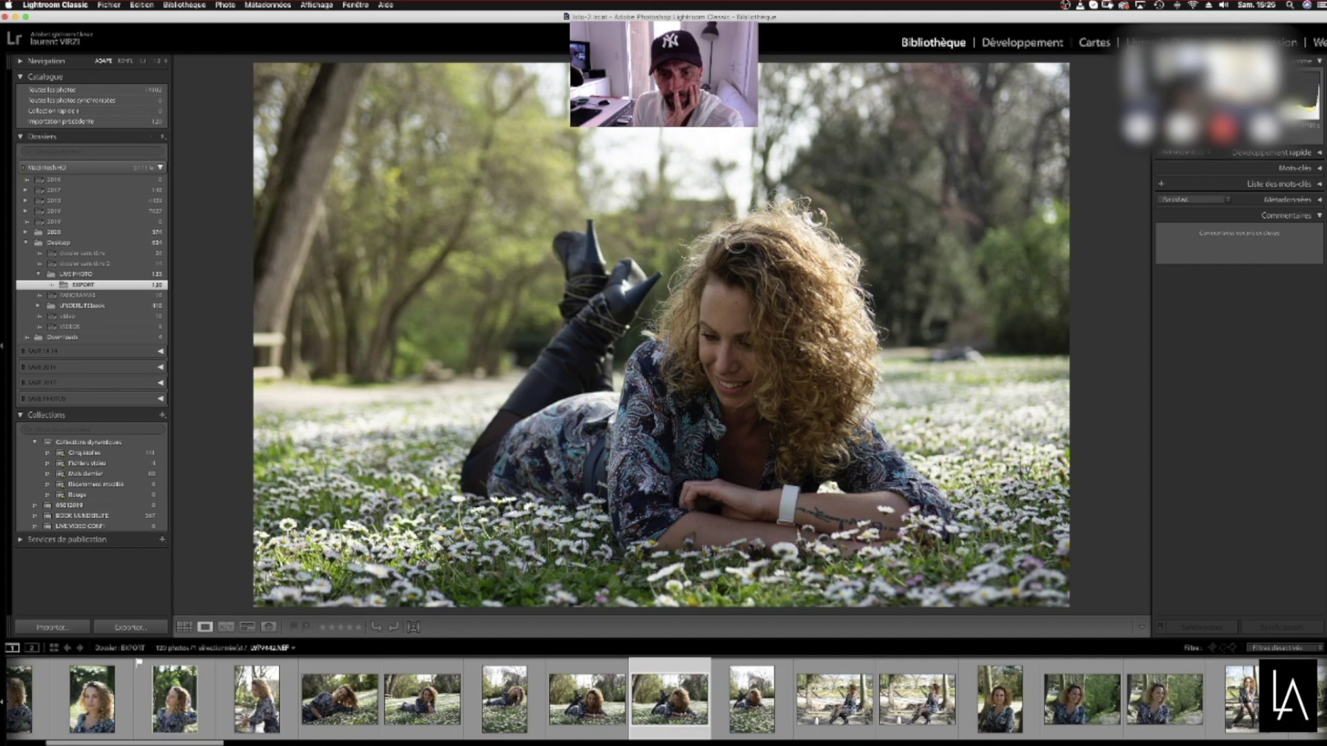
key("Left")
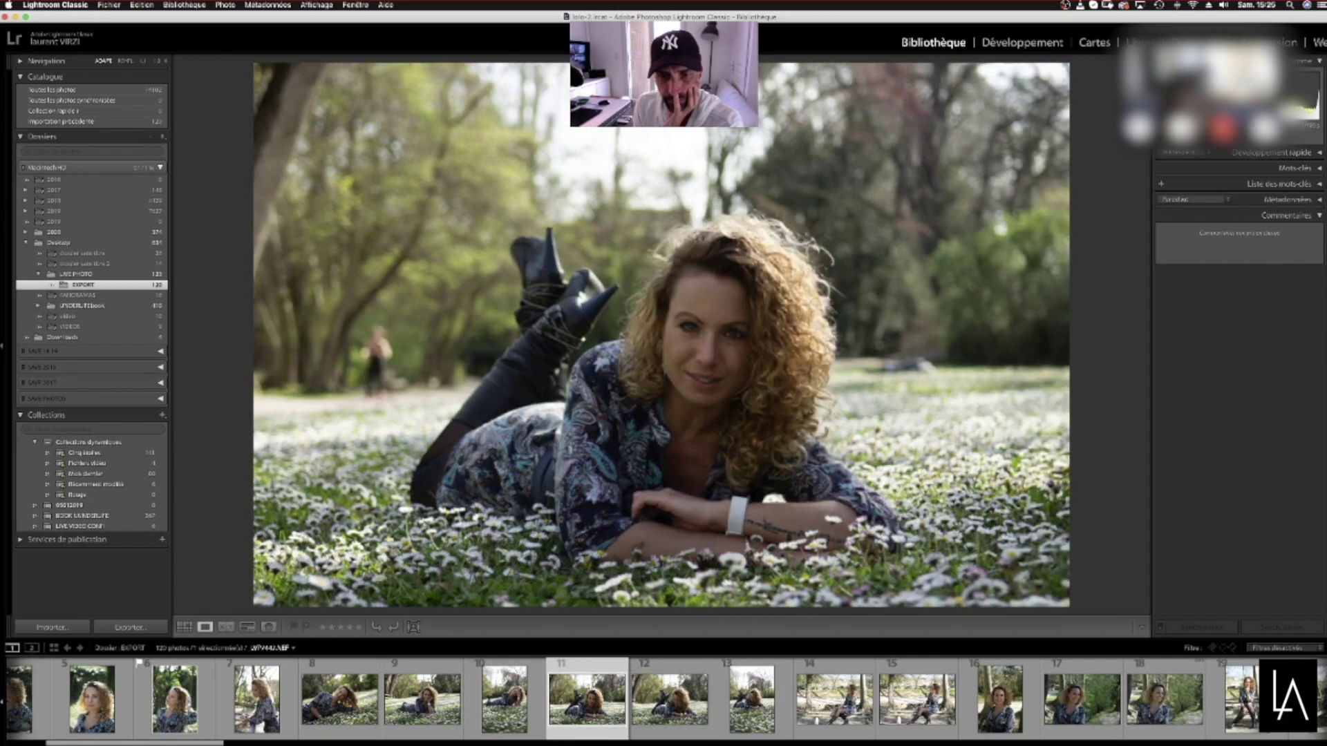
key("Right")
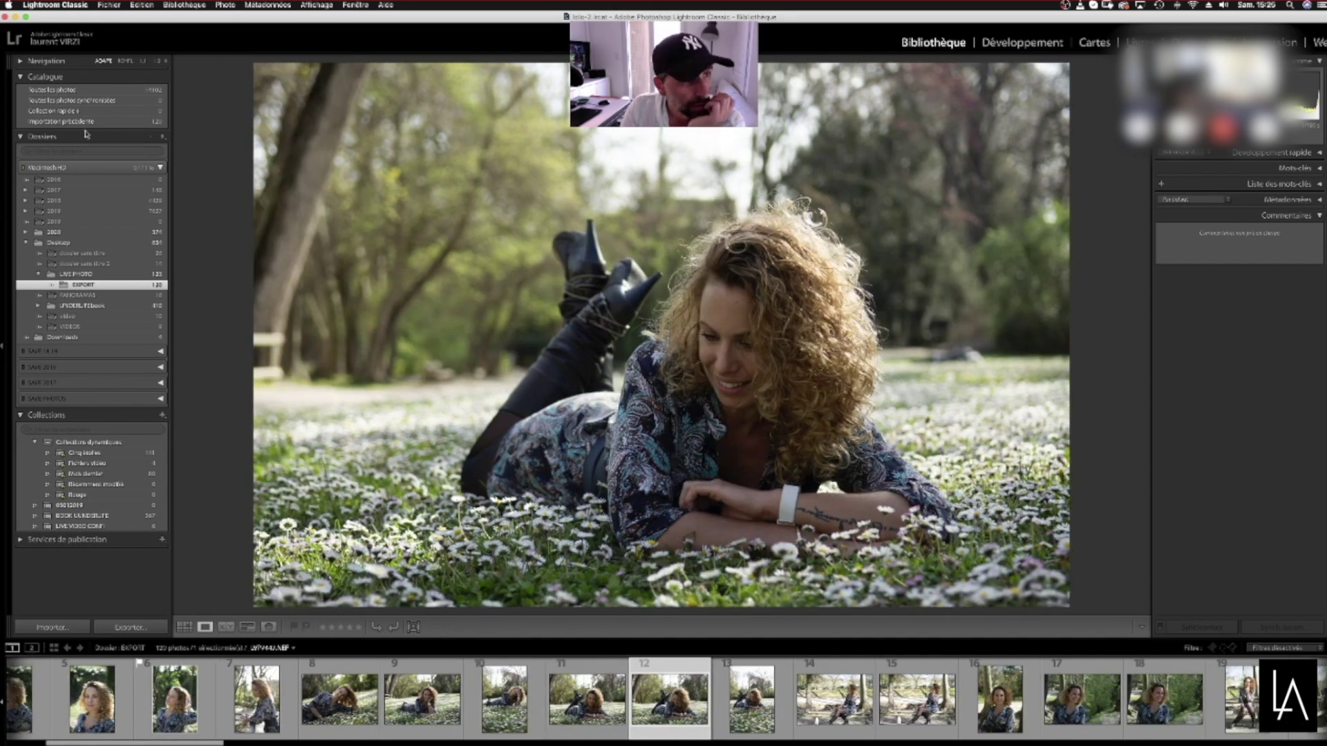
Switch to Photoshop and close the E.jpg document without saving its changes
left_click(15, 16)
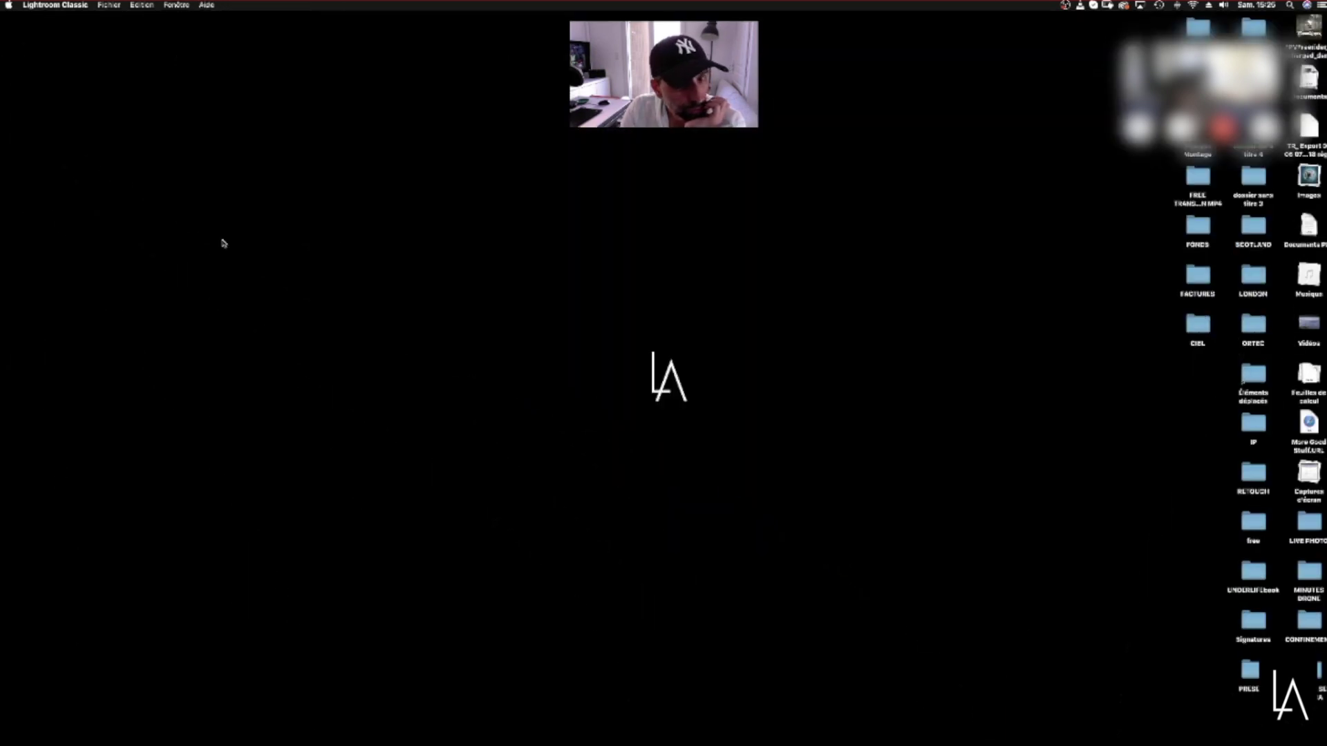
key("F4")
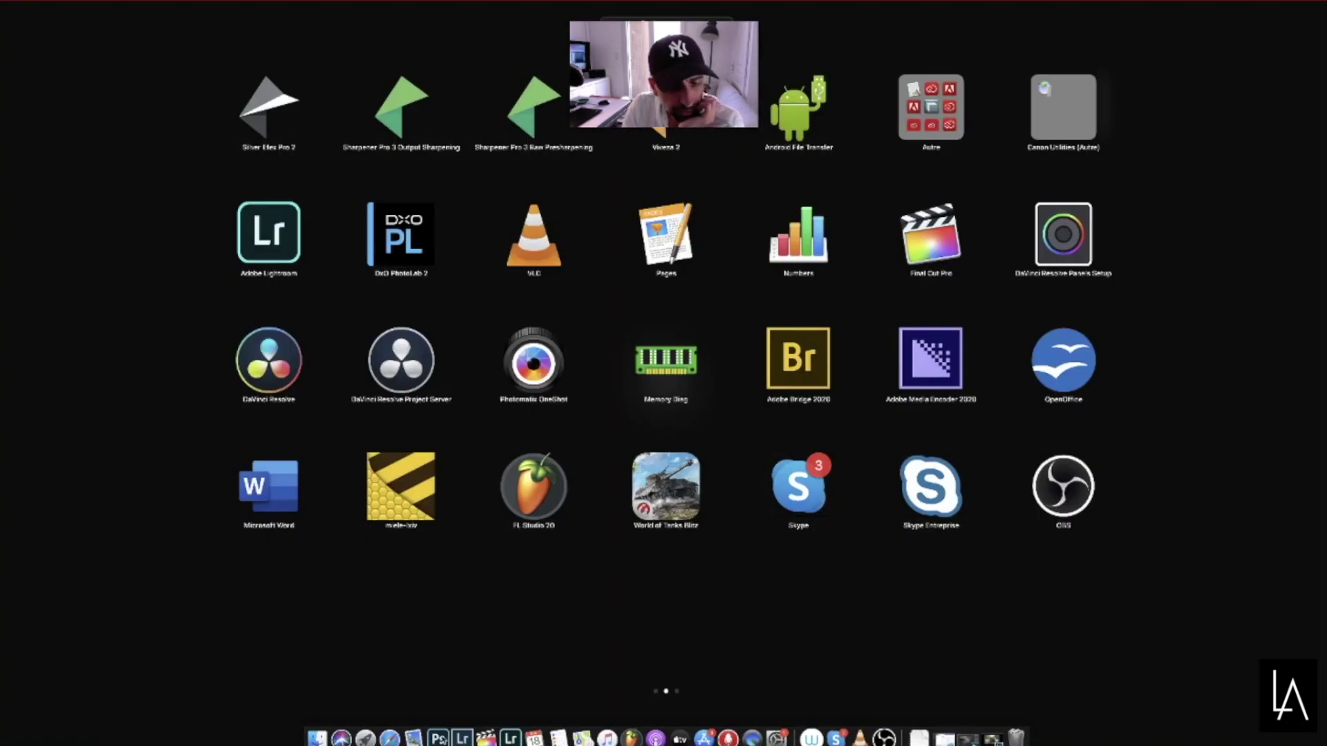
left_click(438, 738)
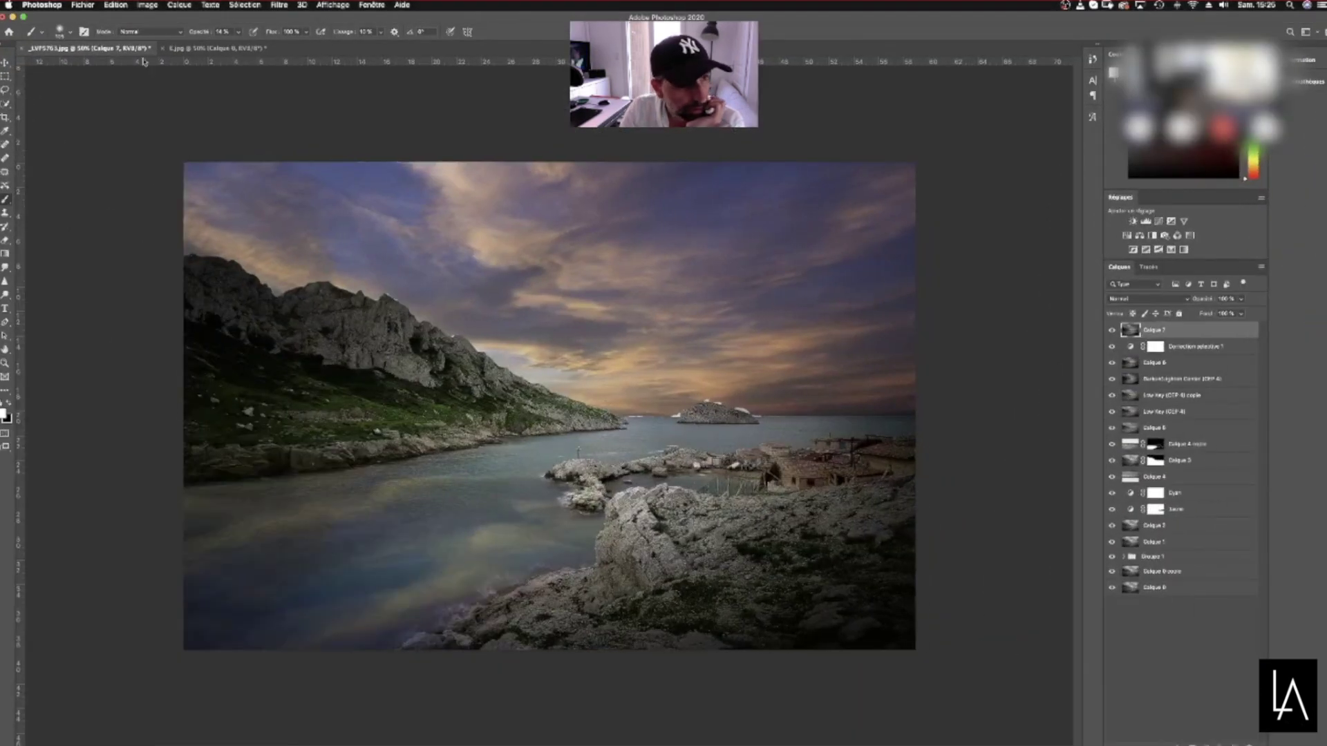
left_click(164, 48)
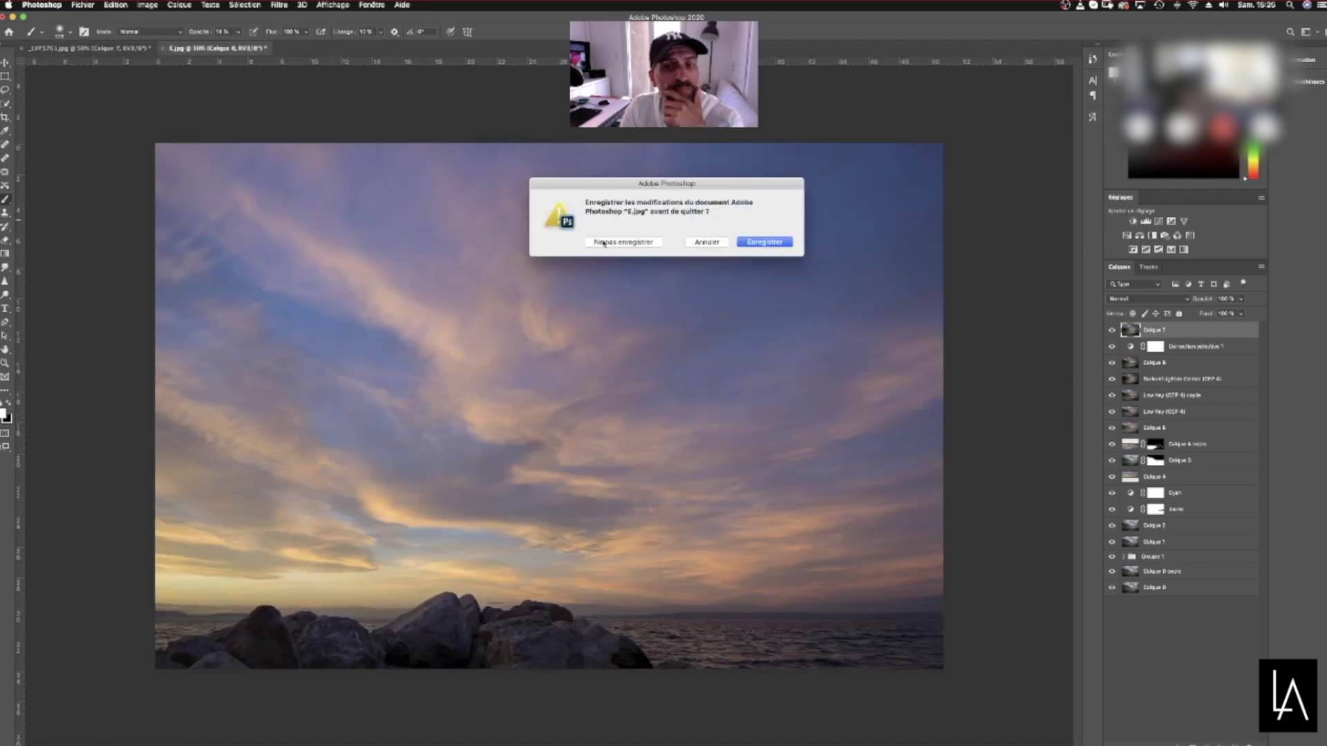
left_click(604, 243)
Start opening a file and browse to the LIVE PHOTO folder on the desktop (Bureau)
left_click(83, 5)
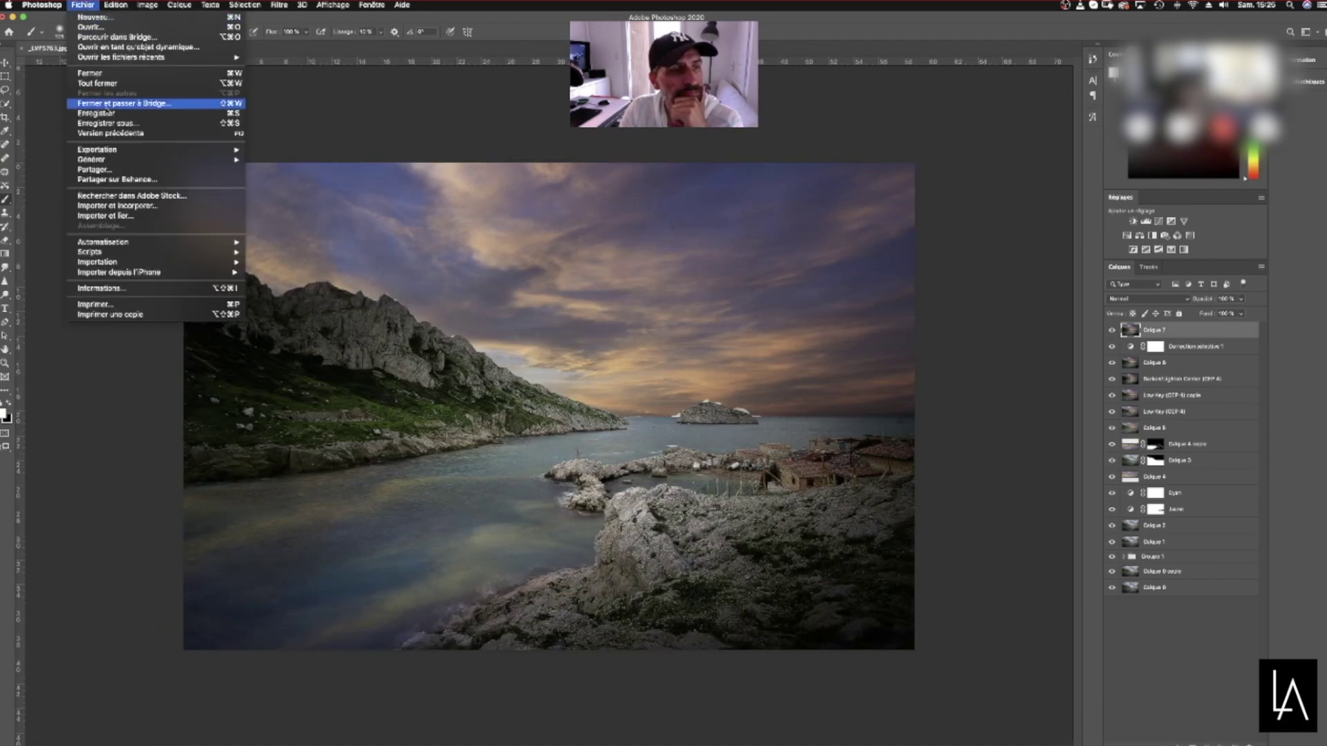
left_click(83, 5)
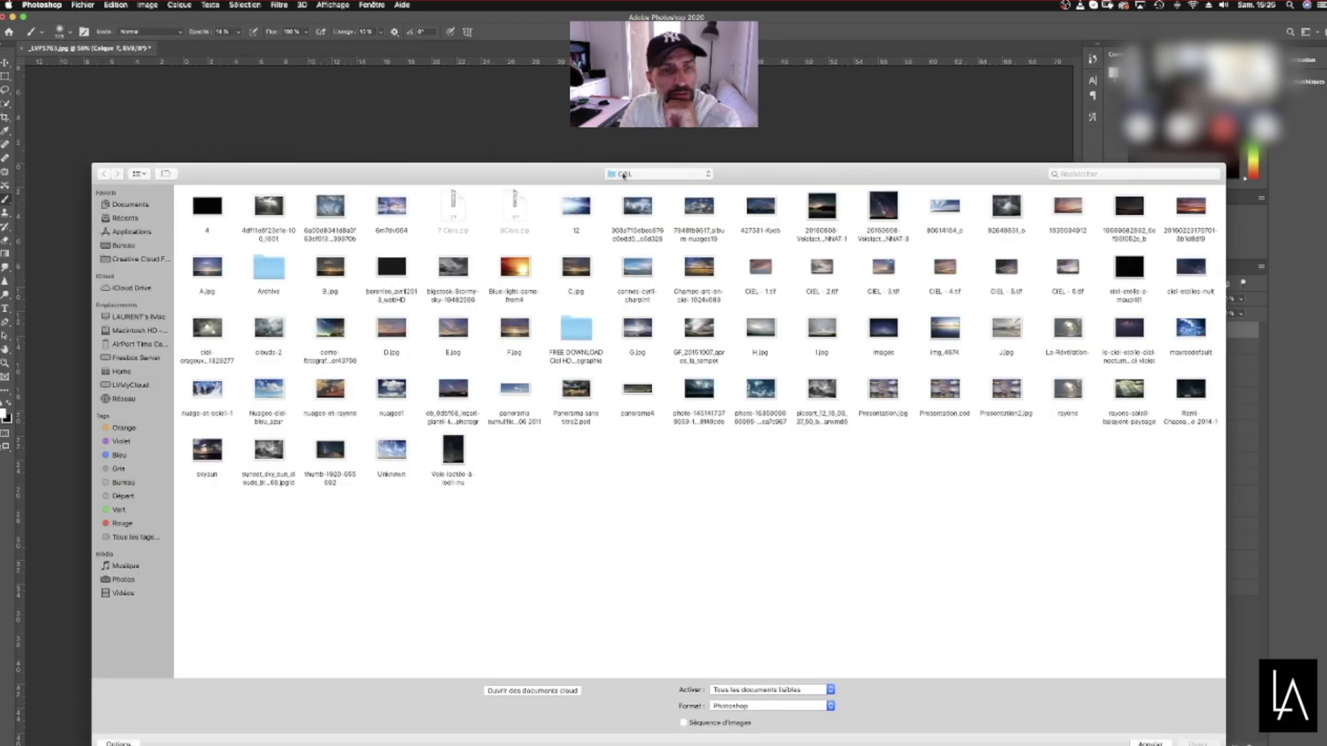
left_click(123, 247)
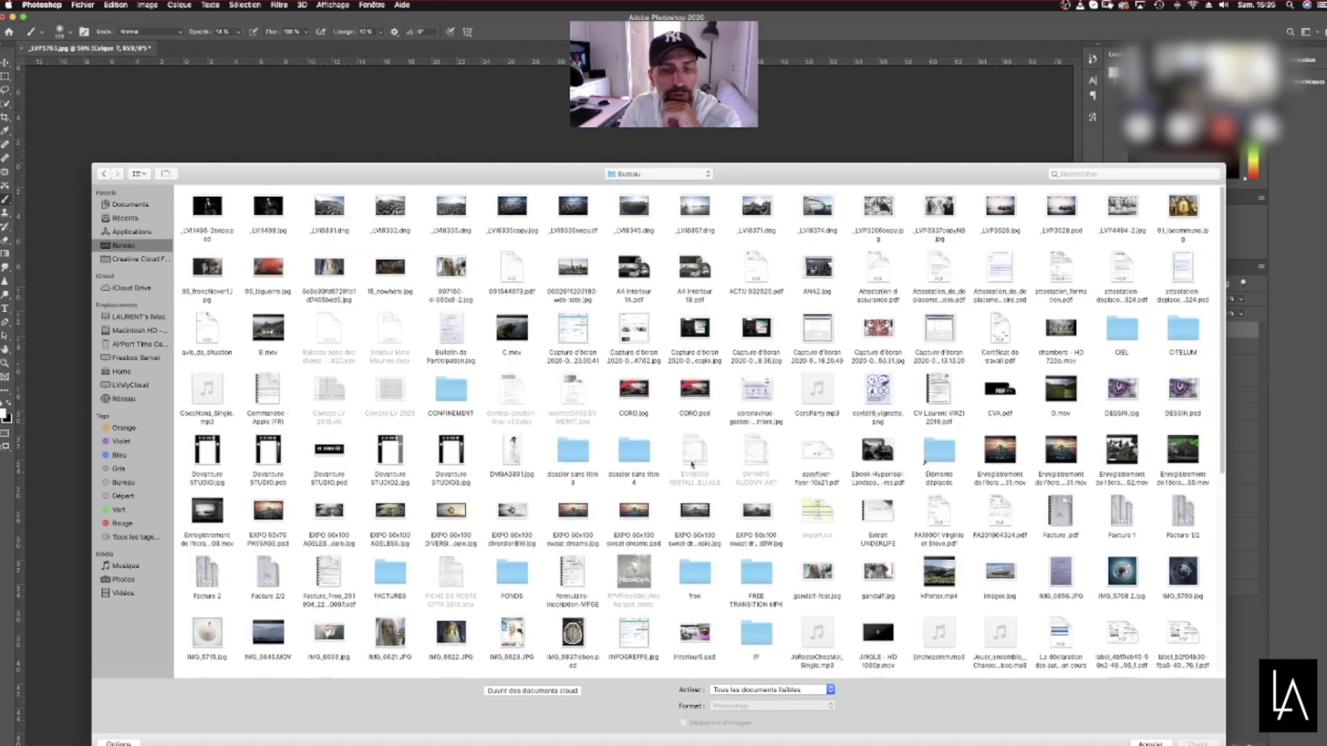
scroll(1173, 425, "down", 10)
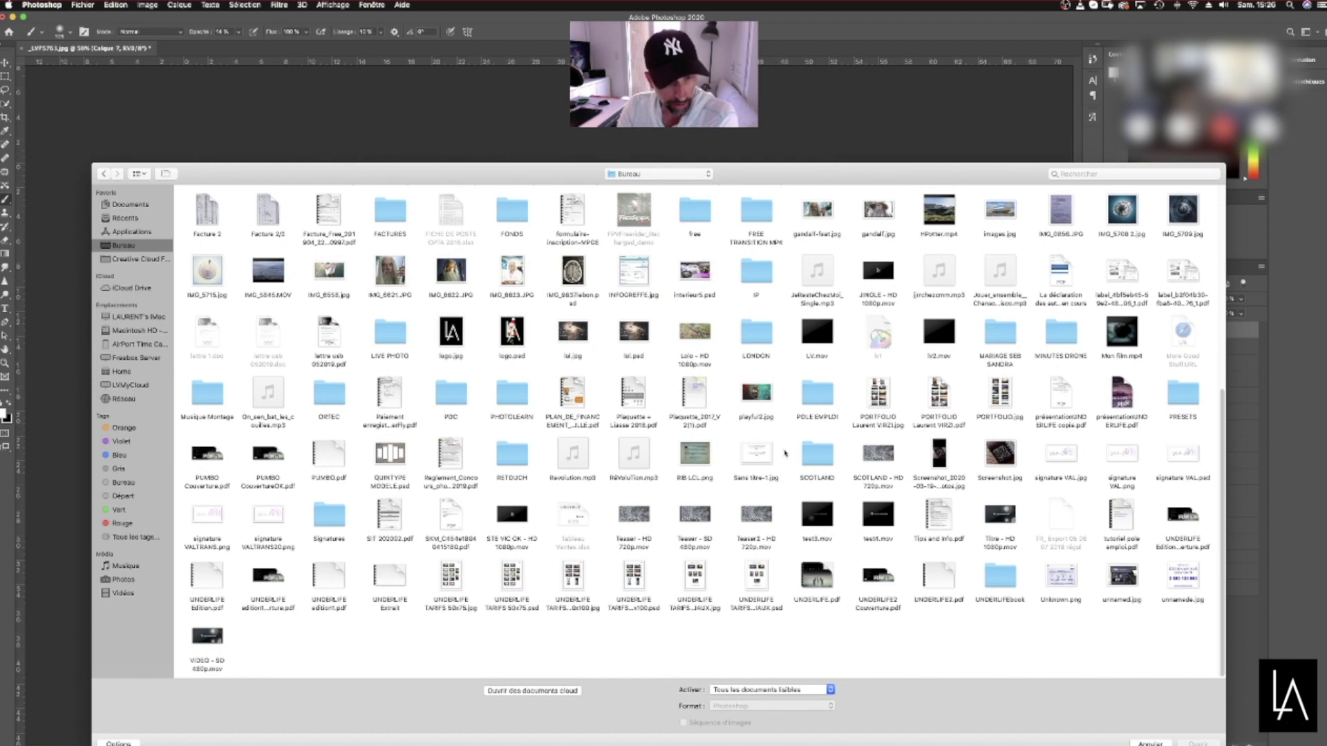
left_click_drag(1223, 445, 1211, 329)
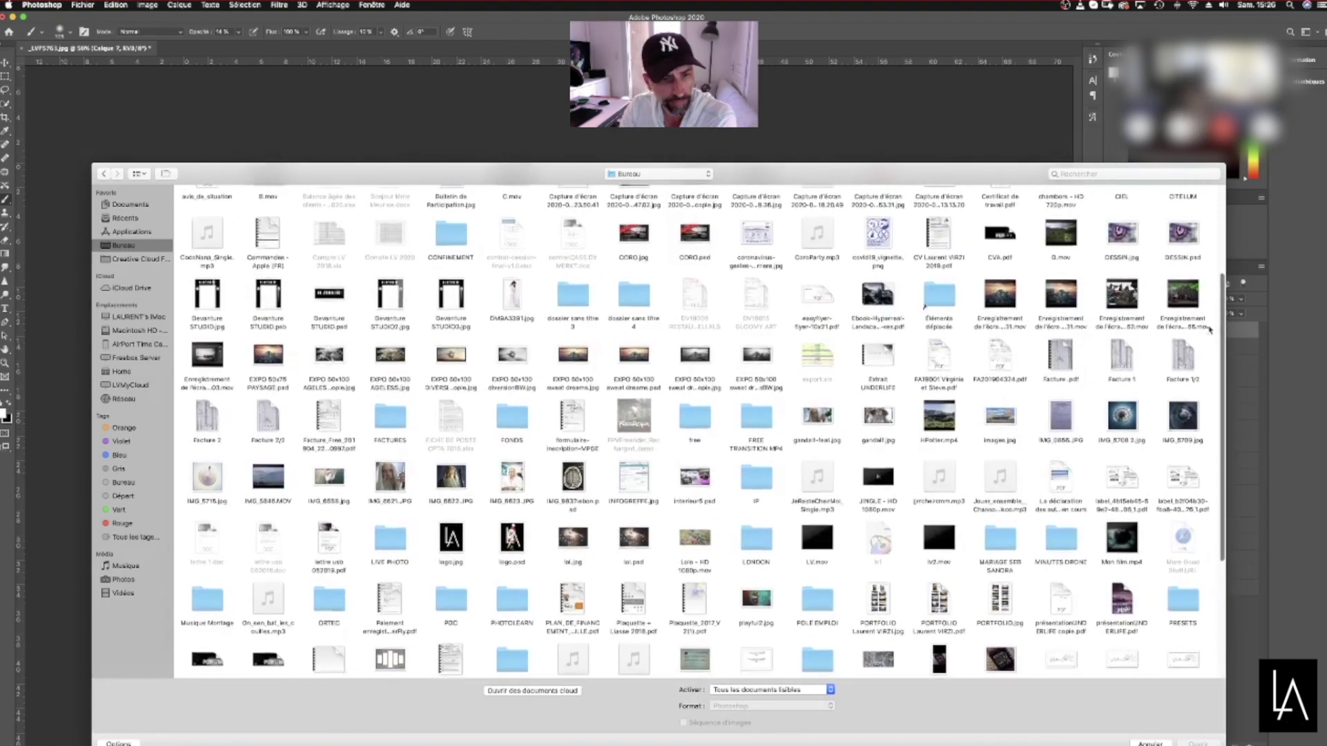
scroll(561, 496, "down", 3)
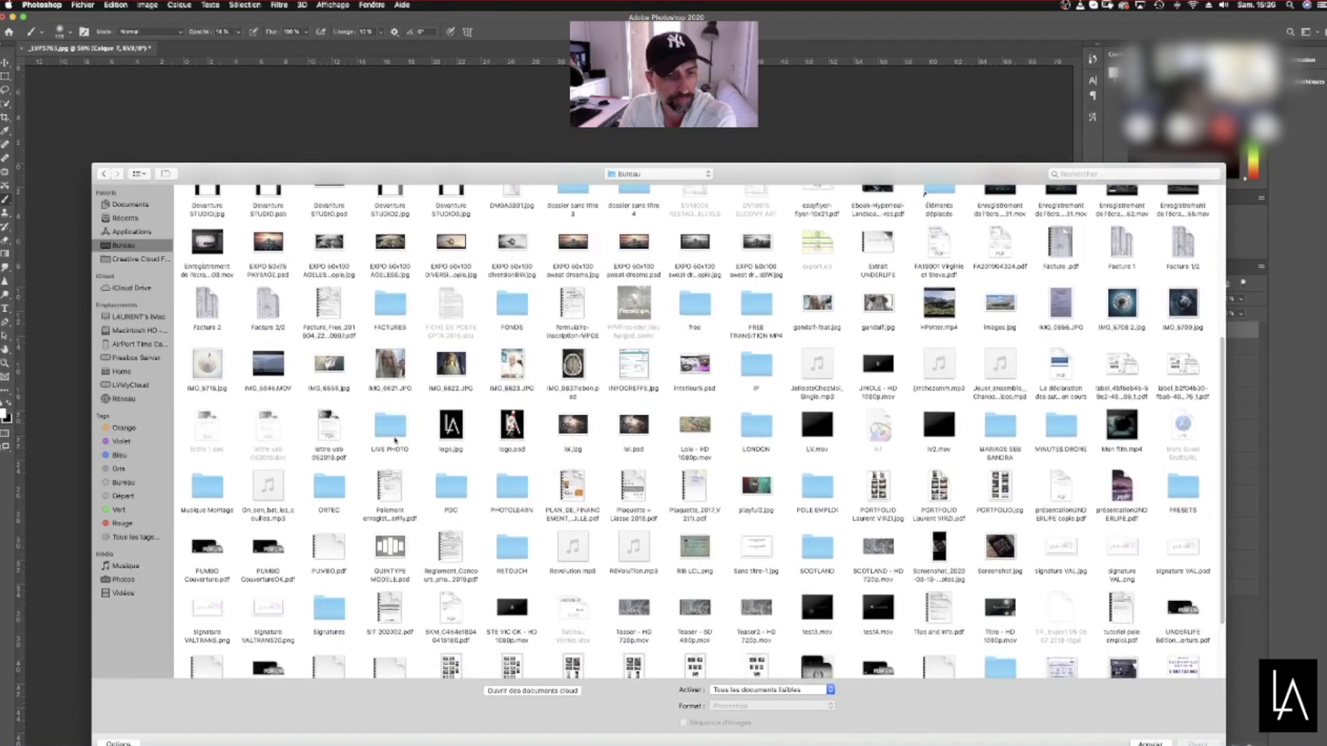
double_click(391, 427)
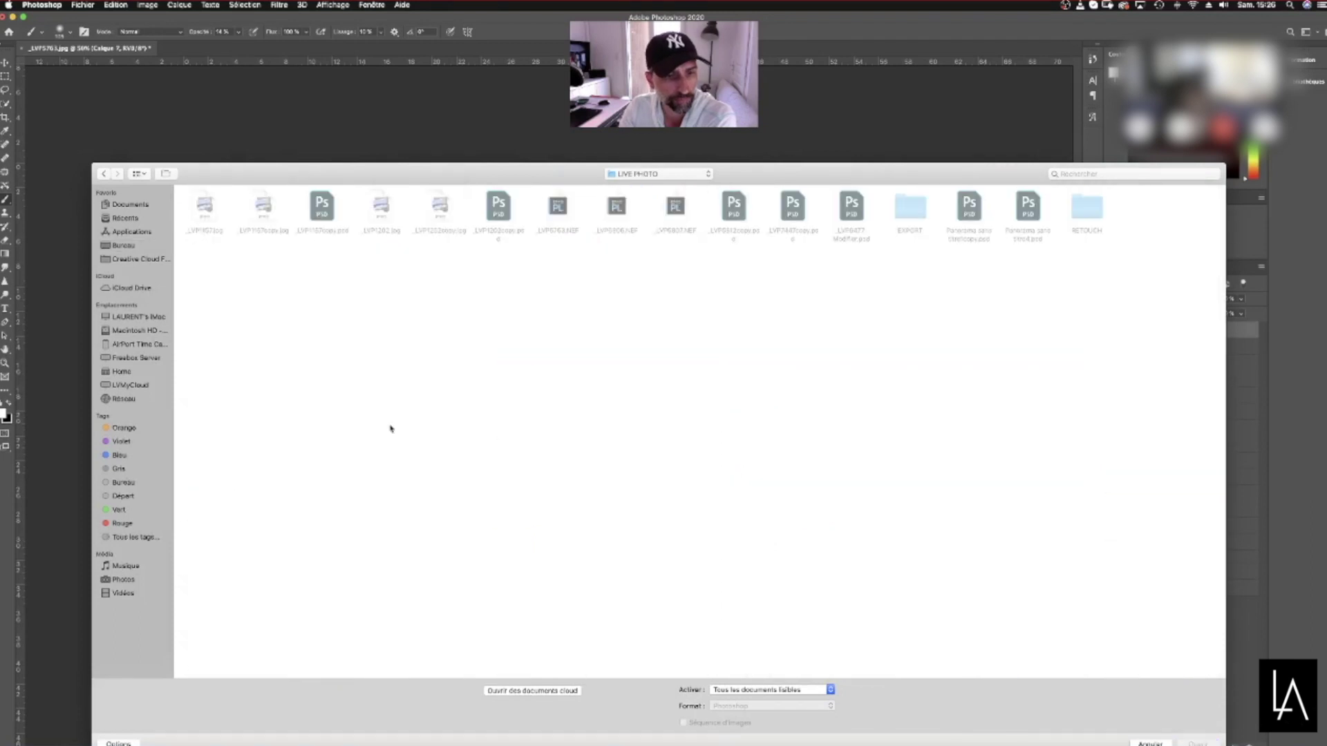
Open _LVP7447copy.psd, keeping its embedded colour profile instead of the working space
left_click(792, 208)
key("Return")
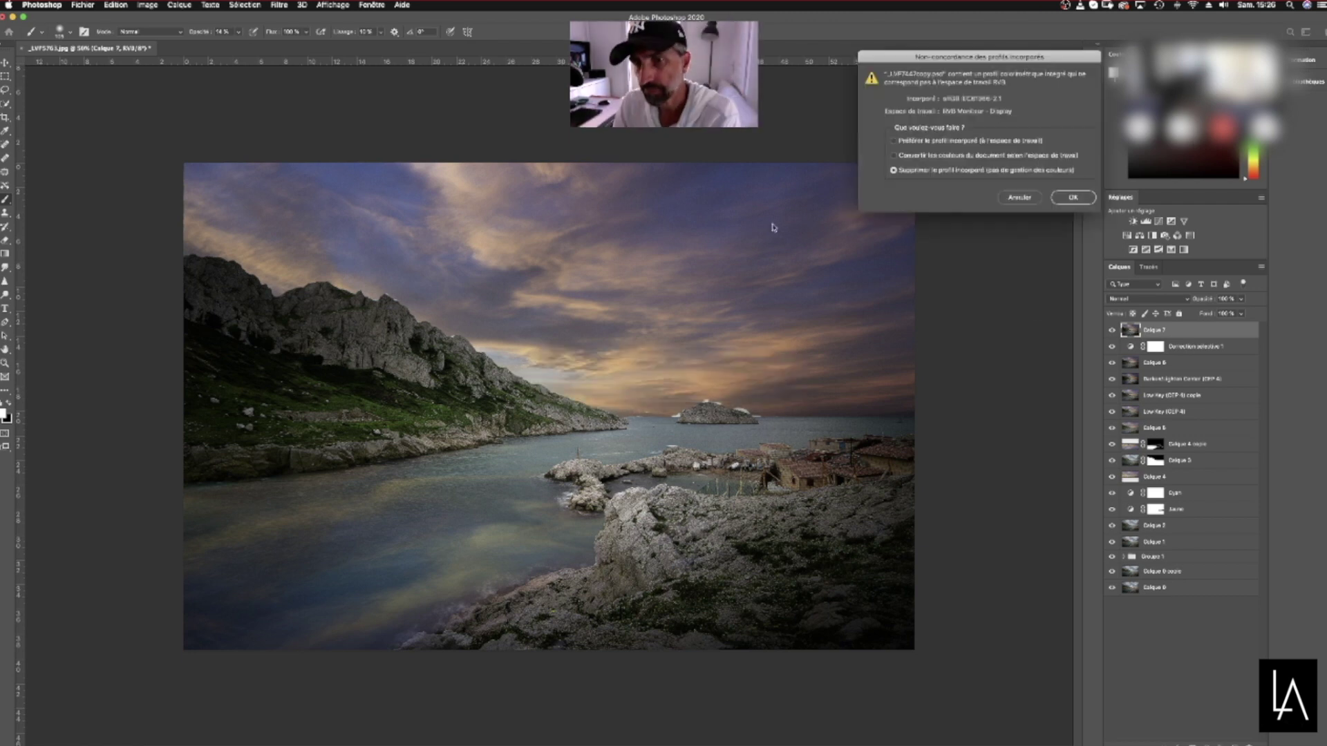
left_click(896, 143)
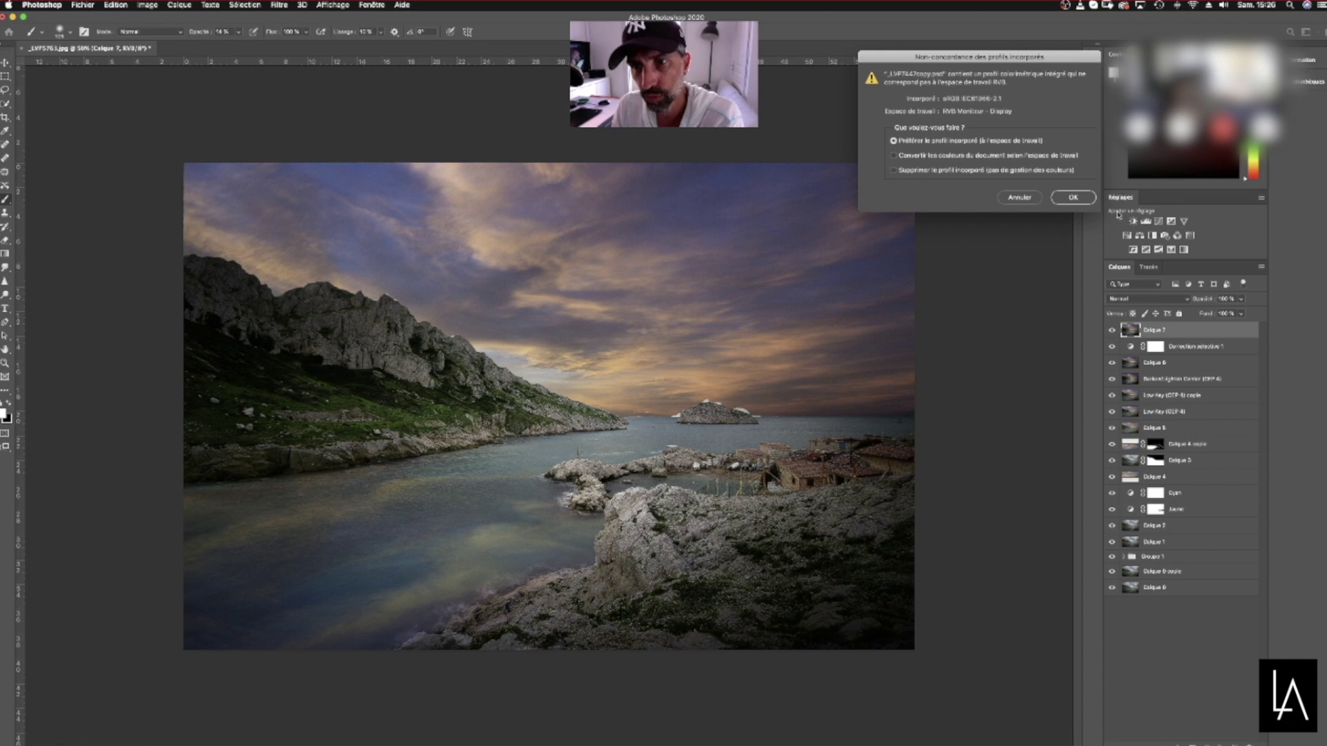
left_click(1073, 199)
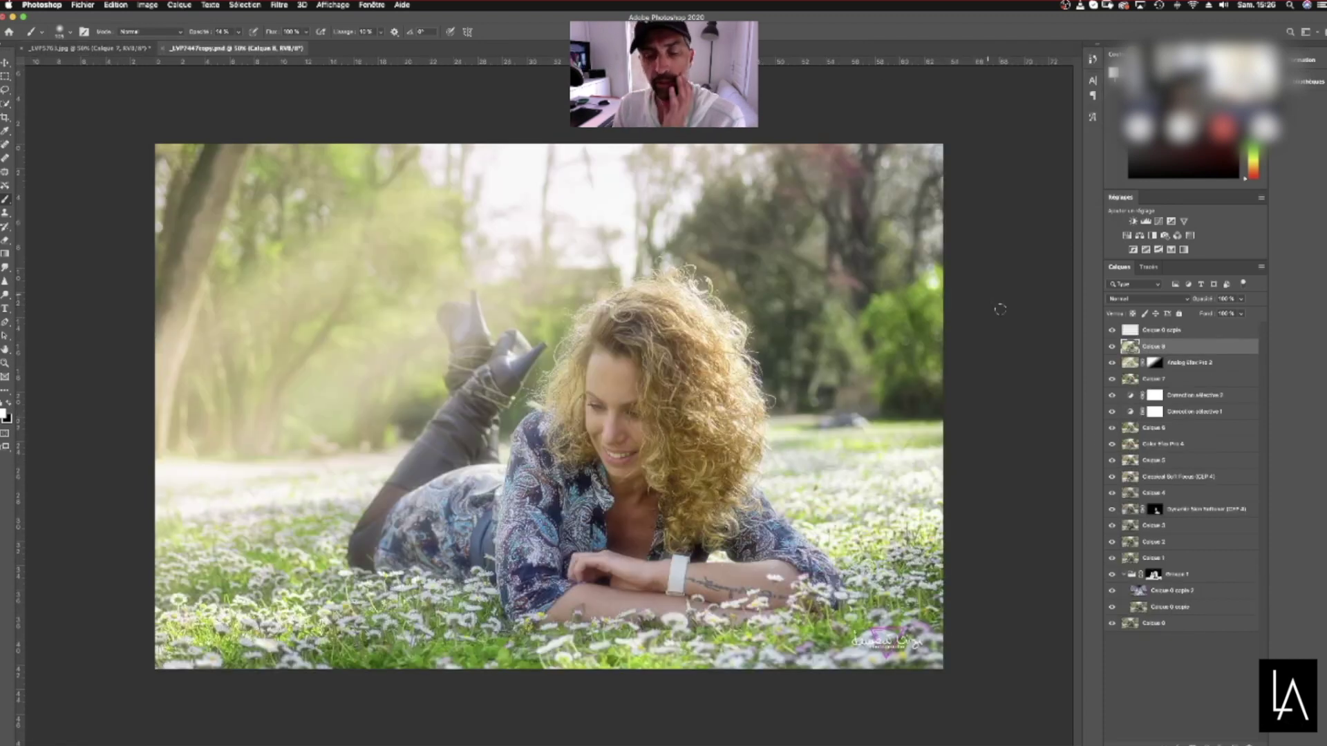
Hide every layer of the retouched portrait, including the signature, except the base layer Calque 0
left_click_drag(1112, 349, 1111, 596)
left_click(1112, 606)
left_click(1112, 347)
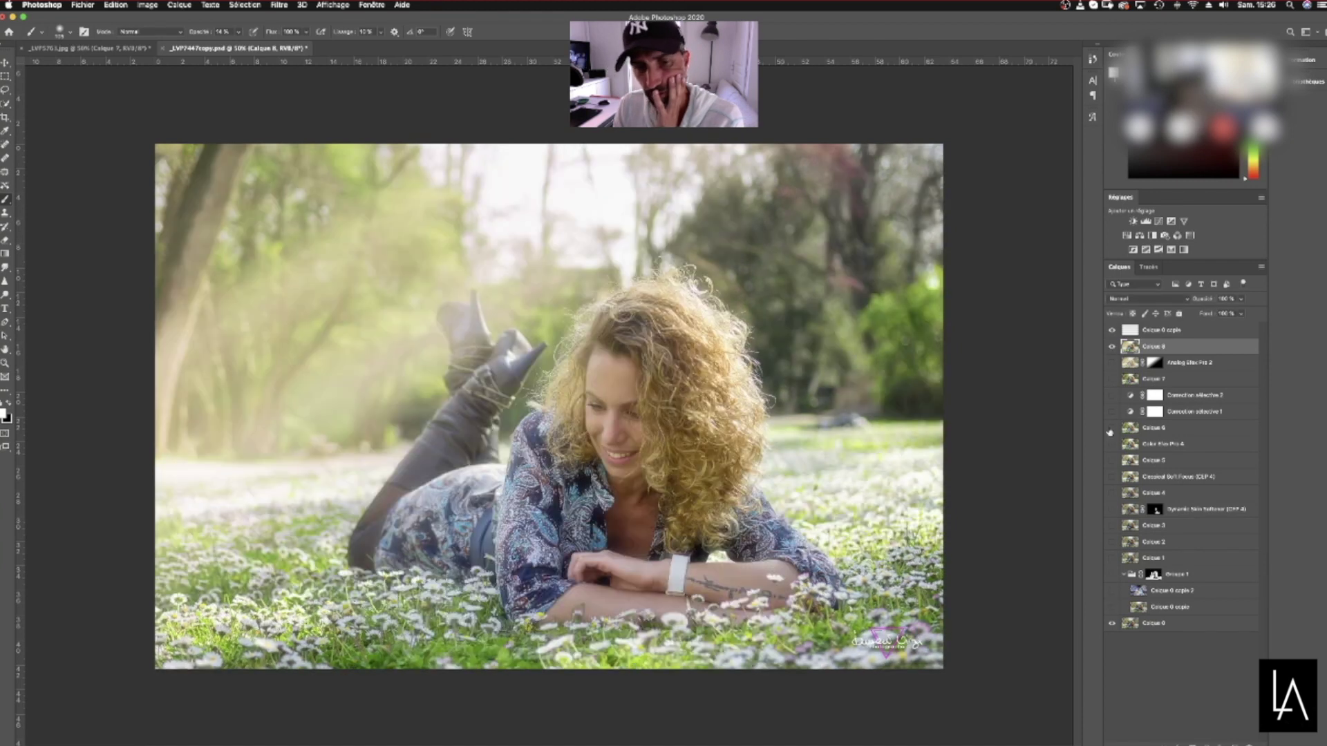
left_click(1112, 347)
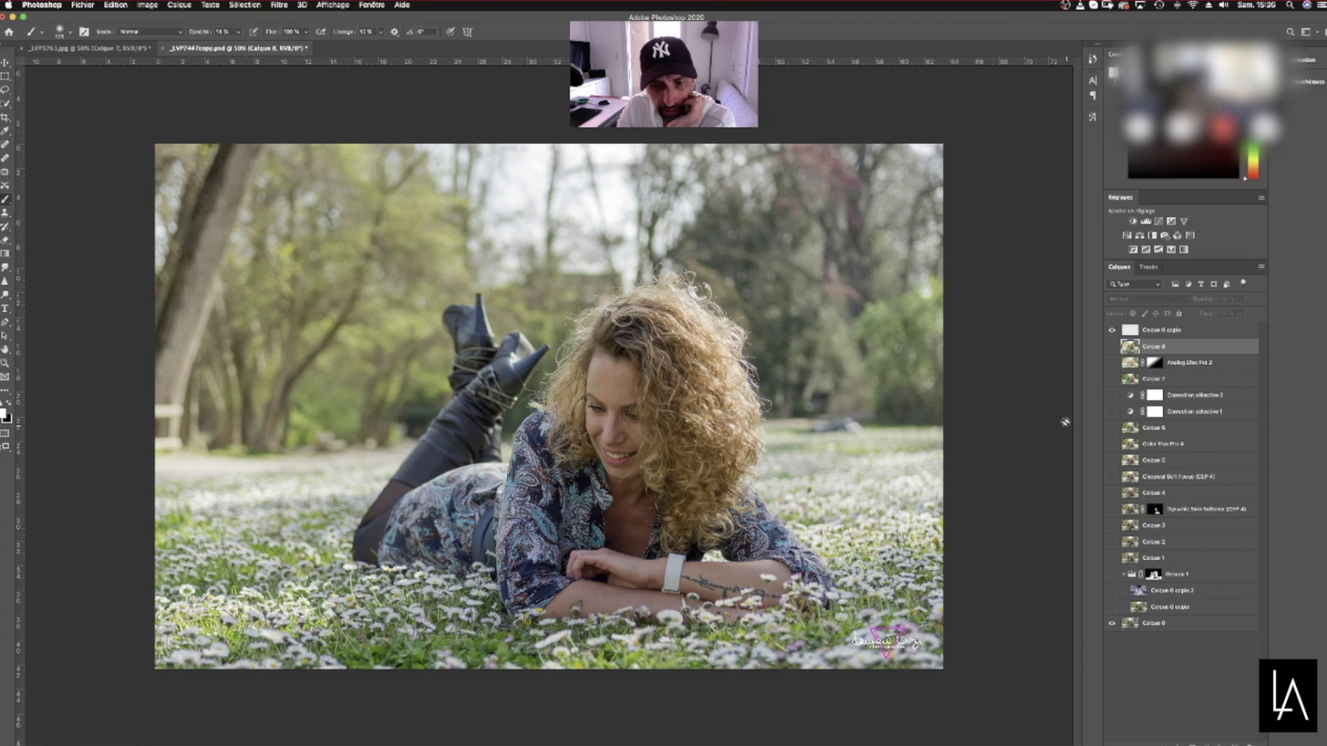
left_click(1112, 330)
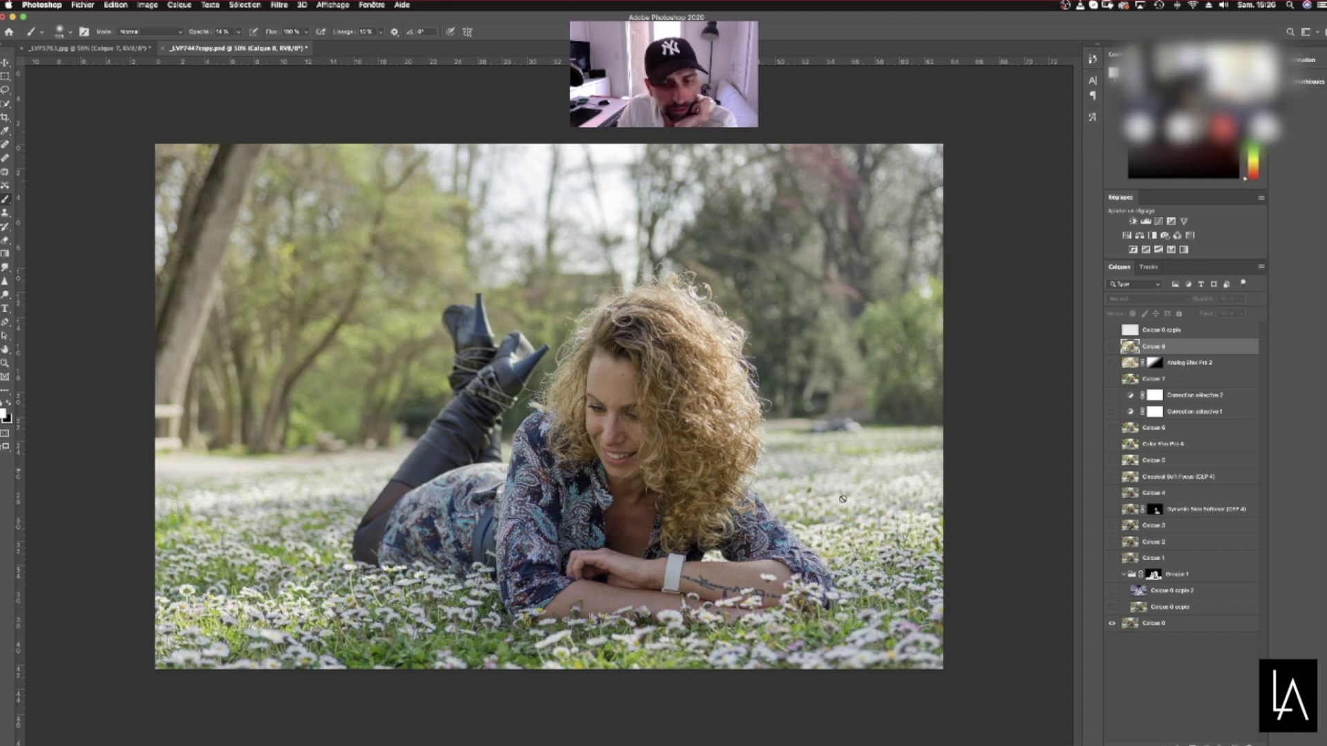
Switch to Lightroom and arrange its window beside Photoshop's to compare the twelfth photo with the PSD's base layer
left_click_drag(99, 17, 432, 17)
key("F4")
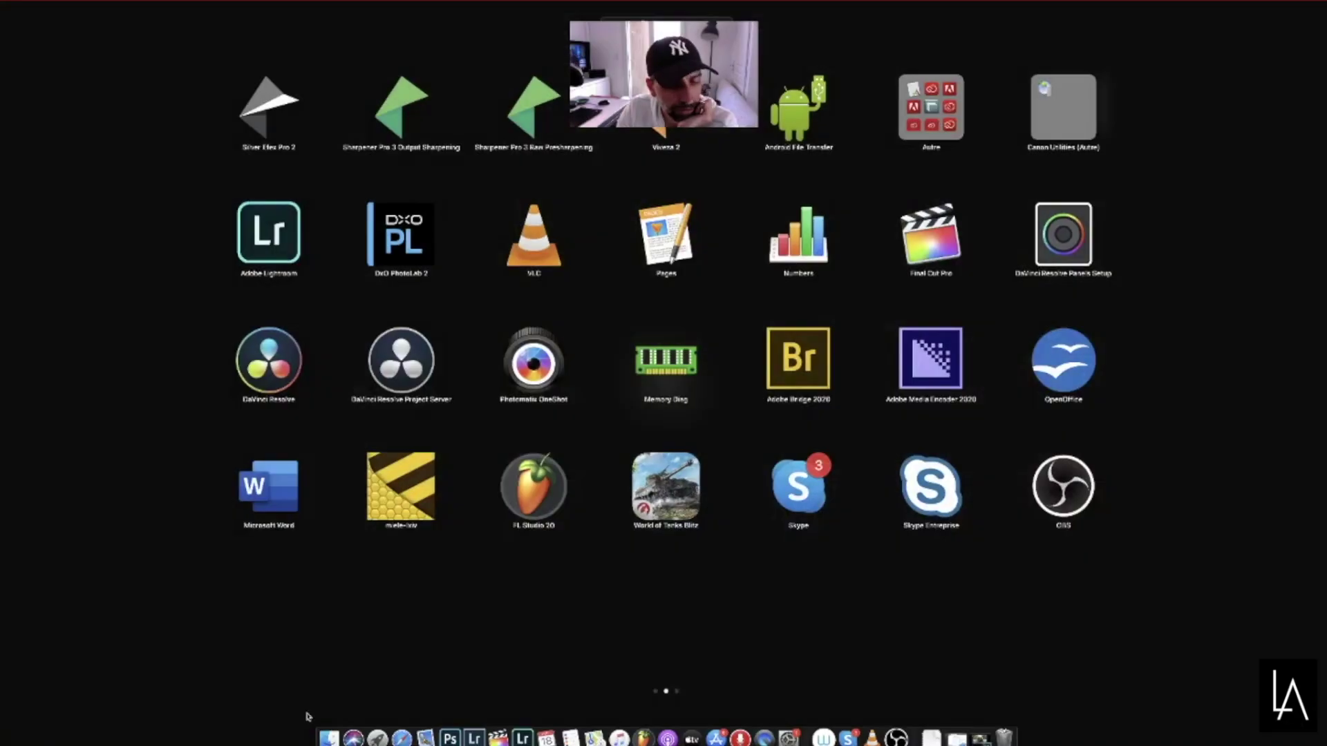
left_click(474, 729)
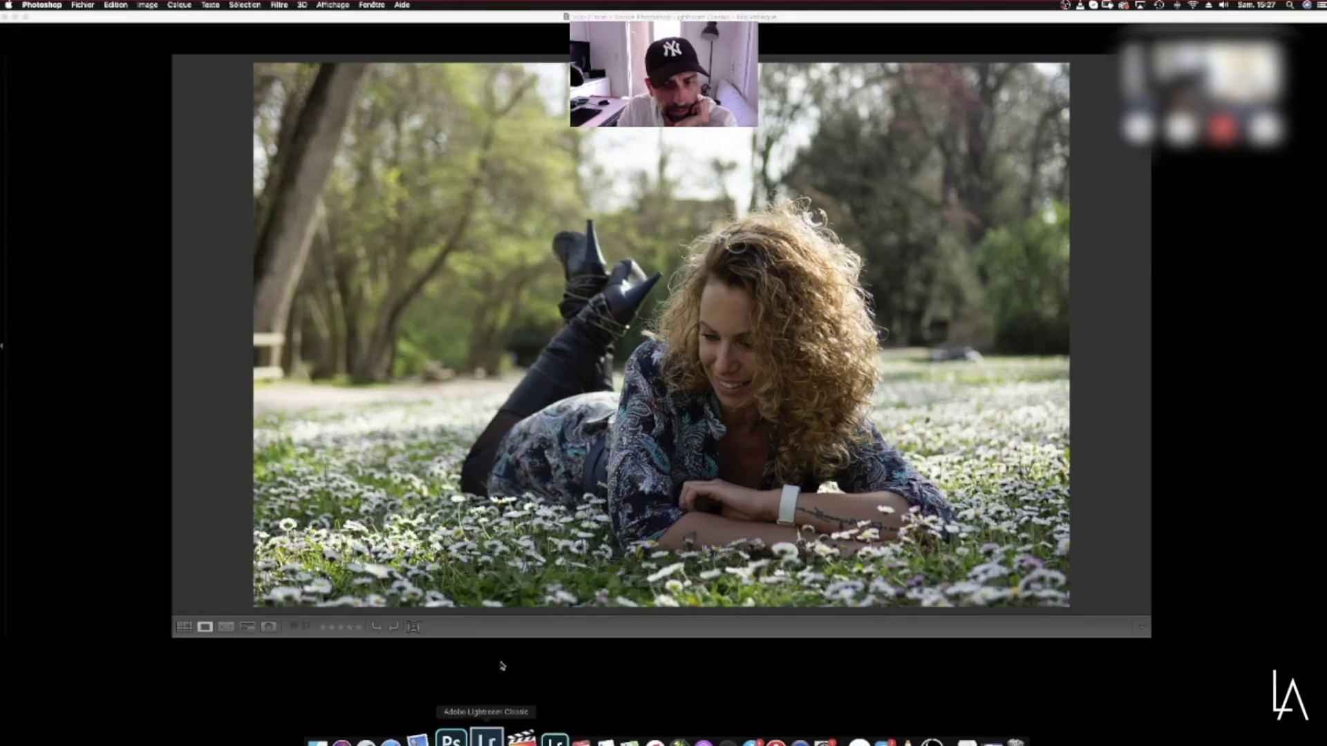
left_click_drag(773, 18, 480, 67)
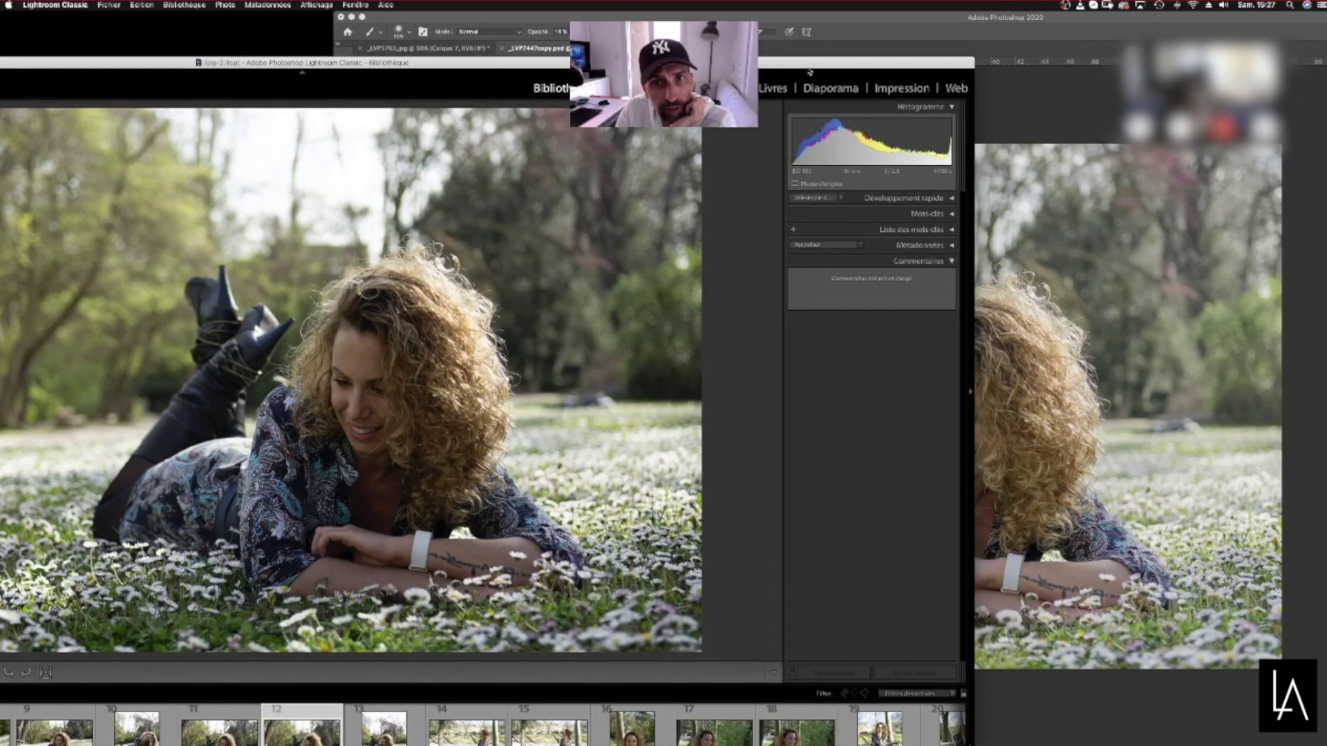
Bring Photoshop back to the front and move its window back across the whole screen
left_click(836, 20)
mouse_move(900, 19)
left_mouse_down()
mouse_move(782, 22)
mouse_move(920, 20)
left_mouse_up()
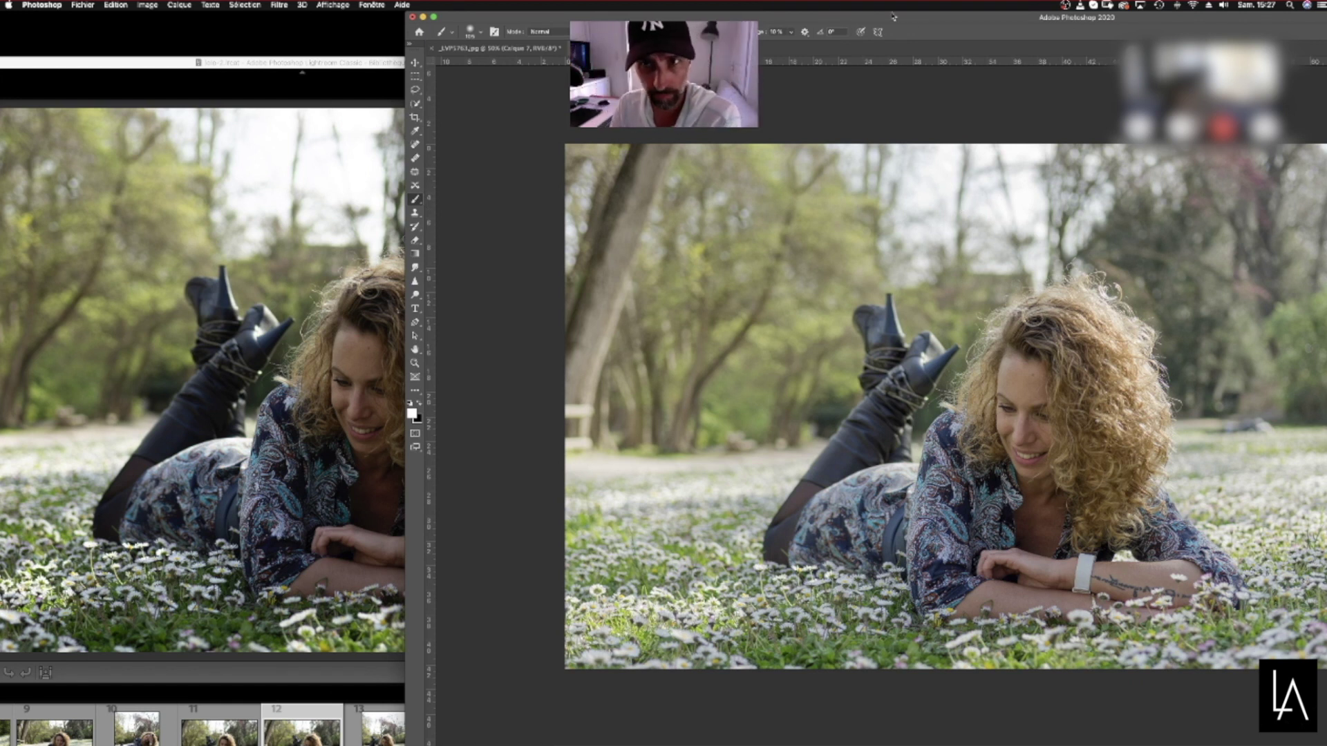
left_click_drag(920, 25, 497, 26)
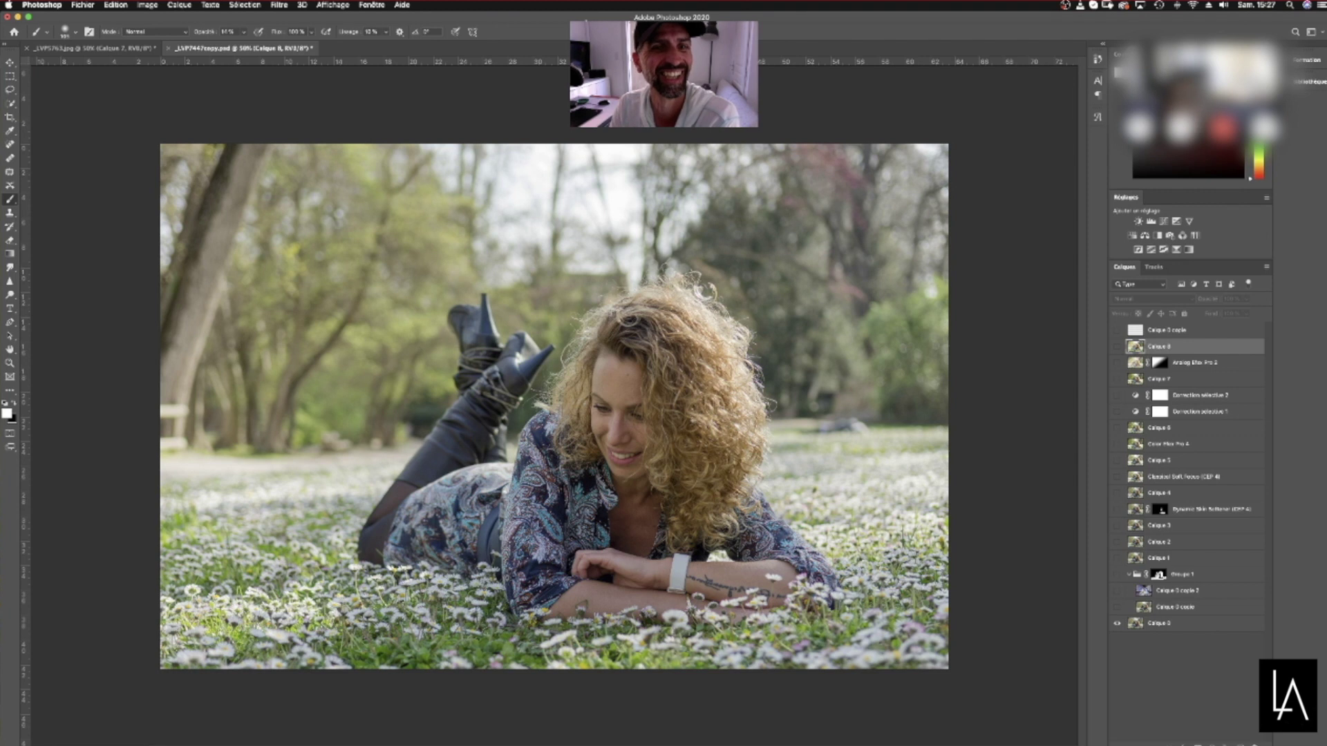
Show Groupe 1 with its two layers and toggle the group off and on to compare its retouch on the face up close
left_click_drag(496, 26, 492, 26)
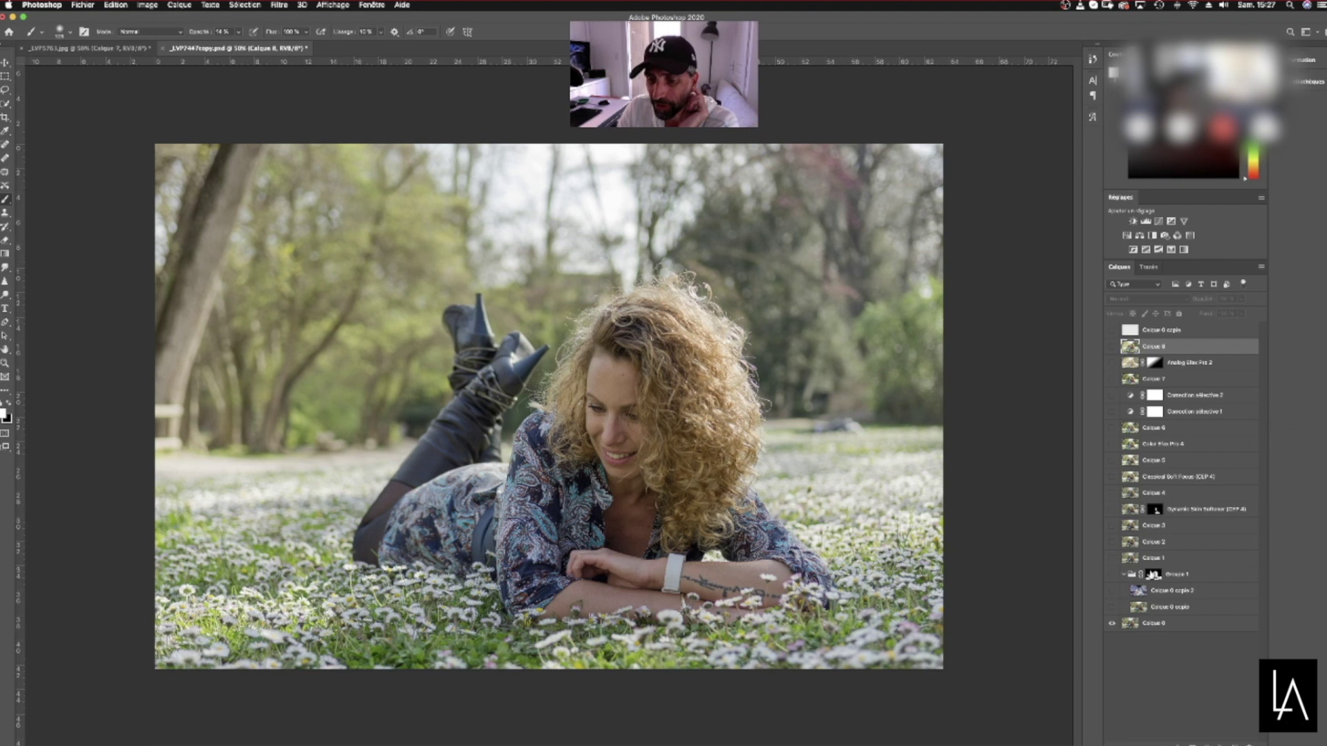
left_click(1113, 607)
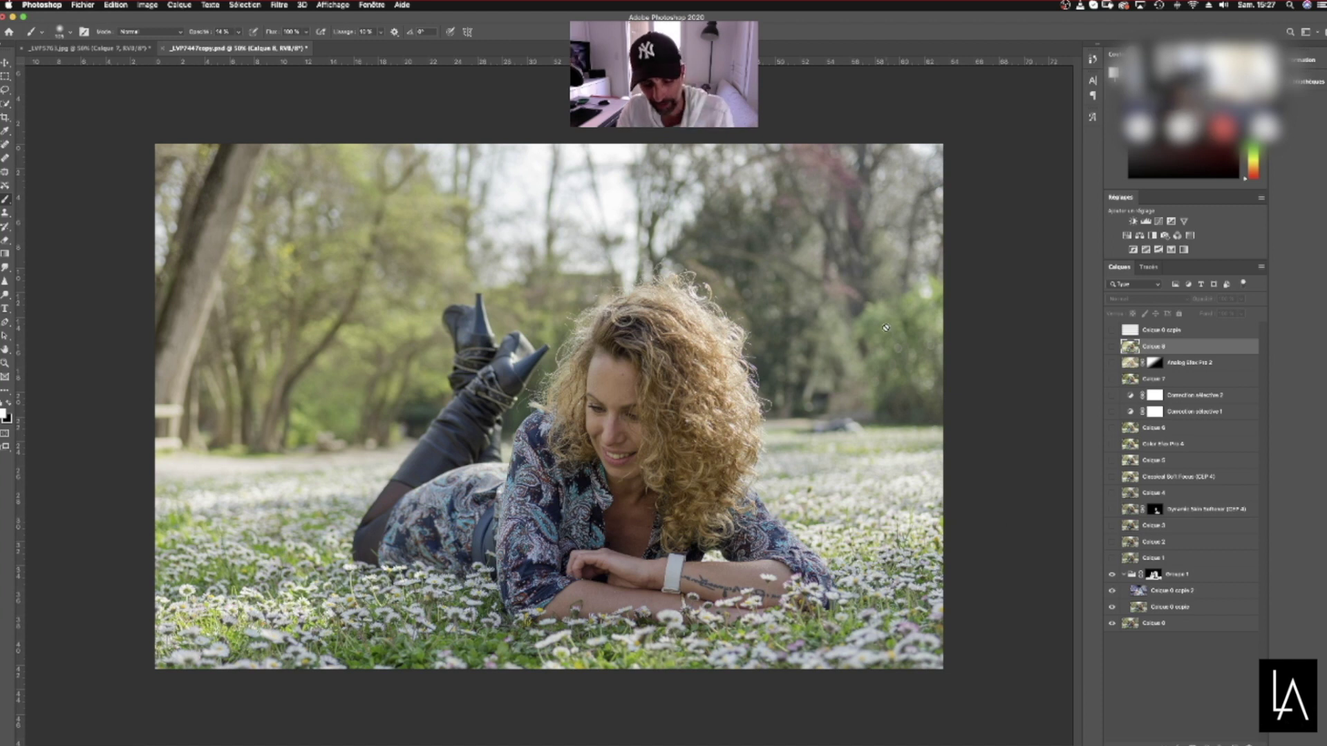
key("super+plus")
key("super+plus")
key("super+plus")
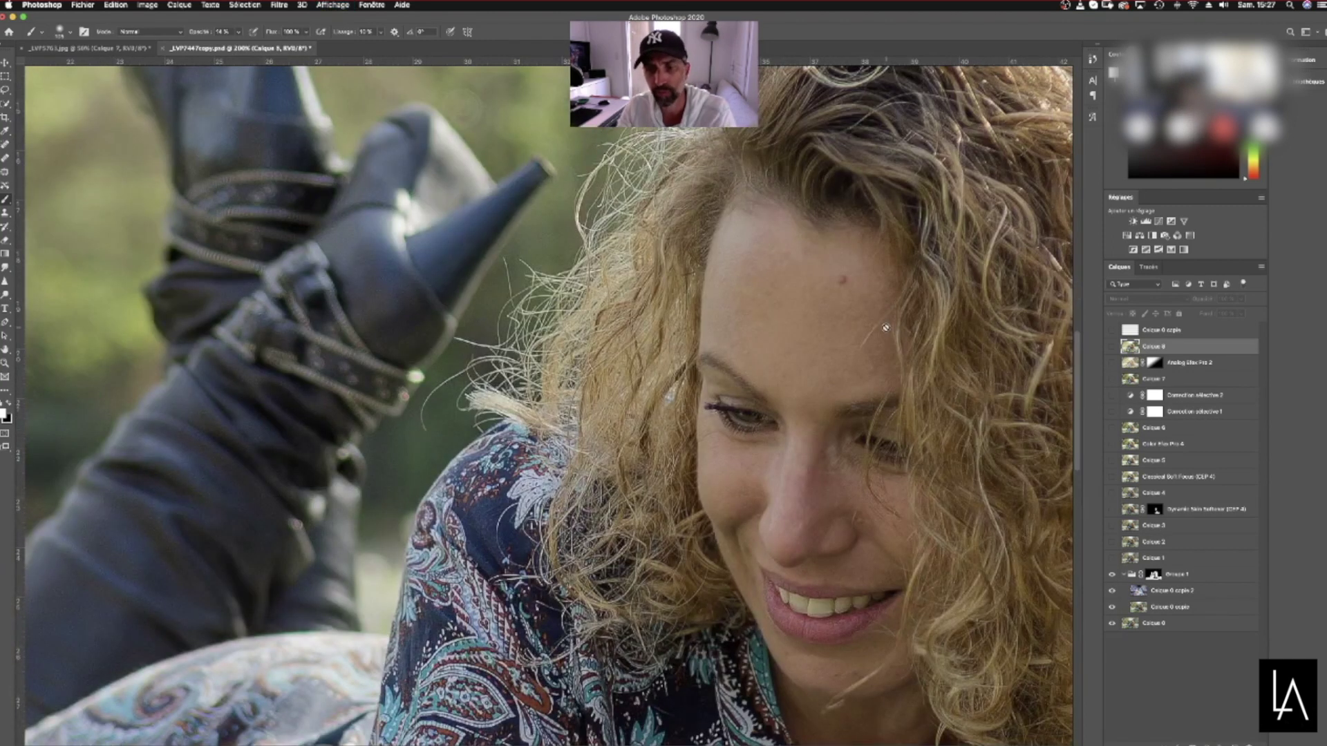
left_click(1111, 574)
left_click(1110, 574)
left_click(1112, 574)
left_click(1111, 574)
left_click(1111, 574)
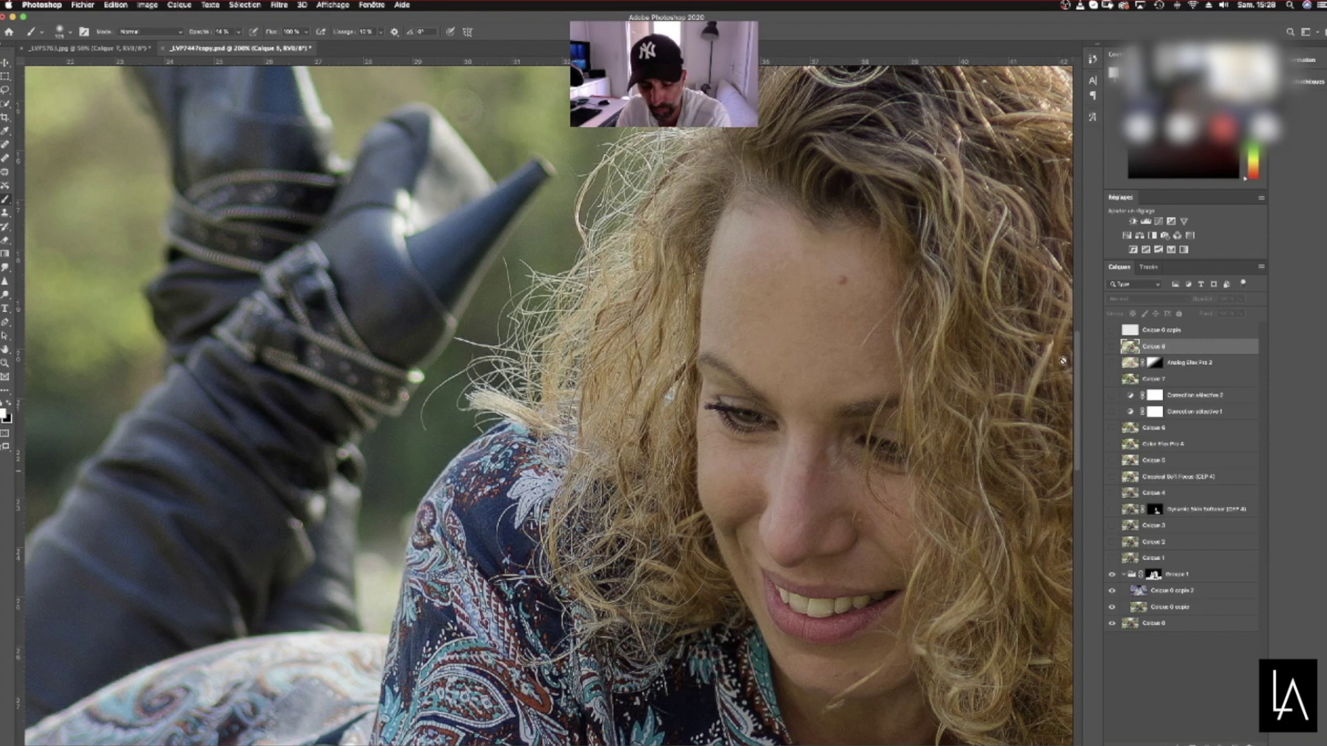
key("super+0")
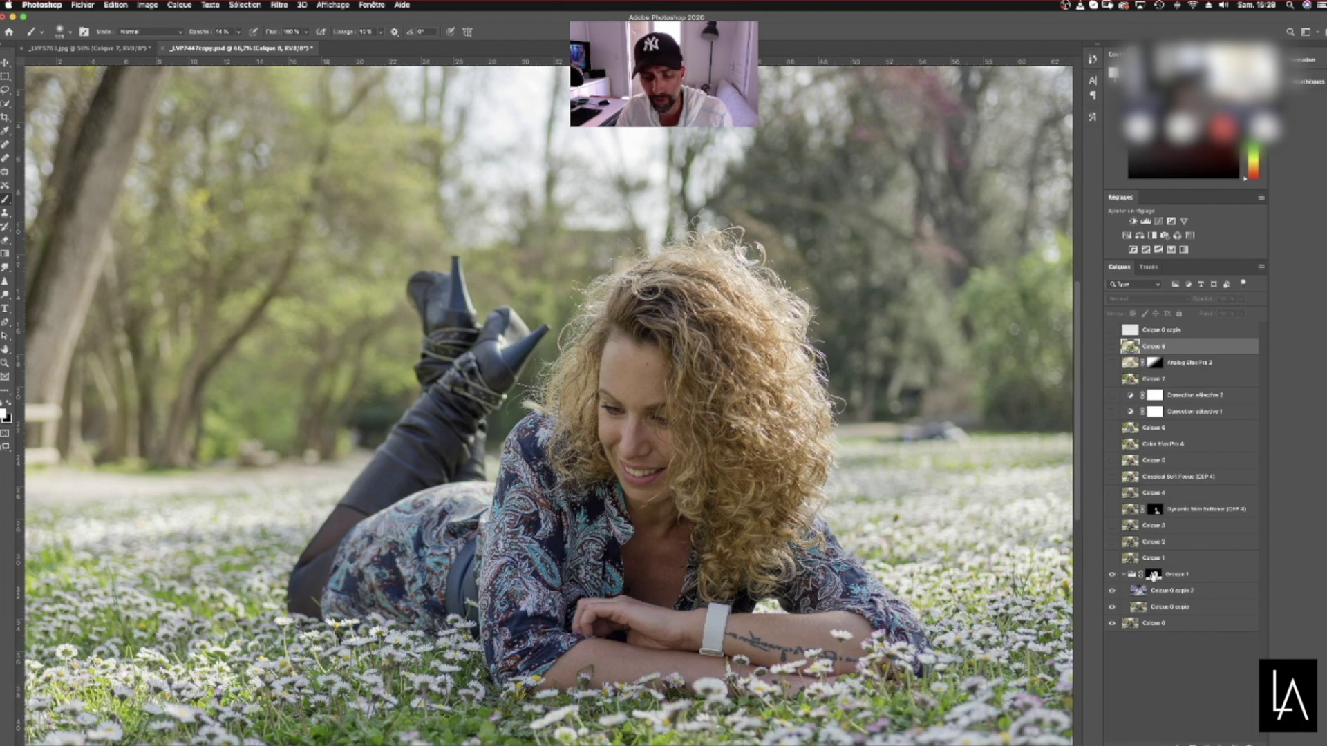
Select Groupe 1's layer mask and examine the retouched face up close and in the whole portrait
left_click(1153, 577, "alt")
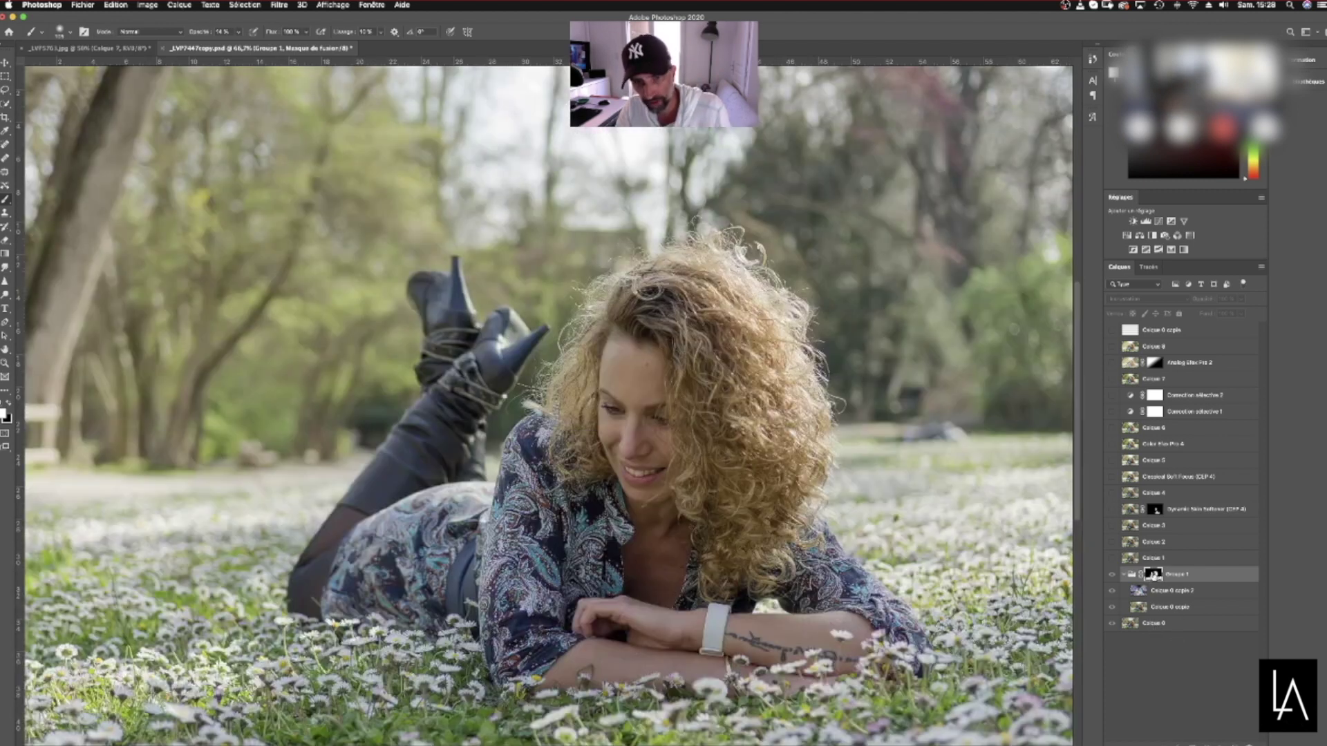
left_click(1152, 574, "alt")
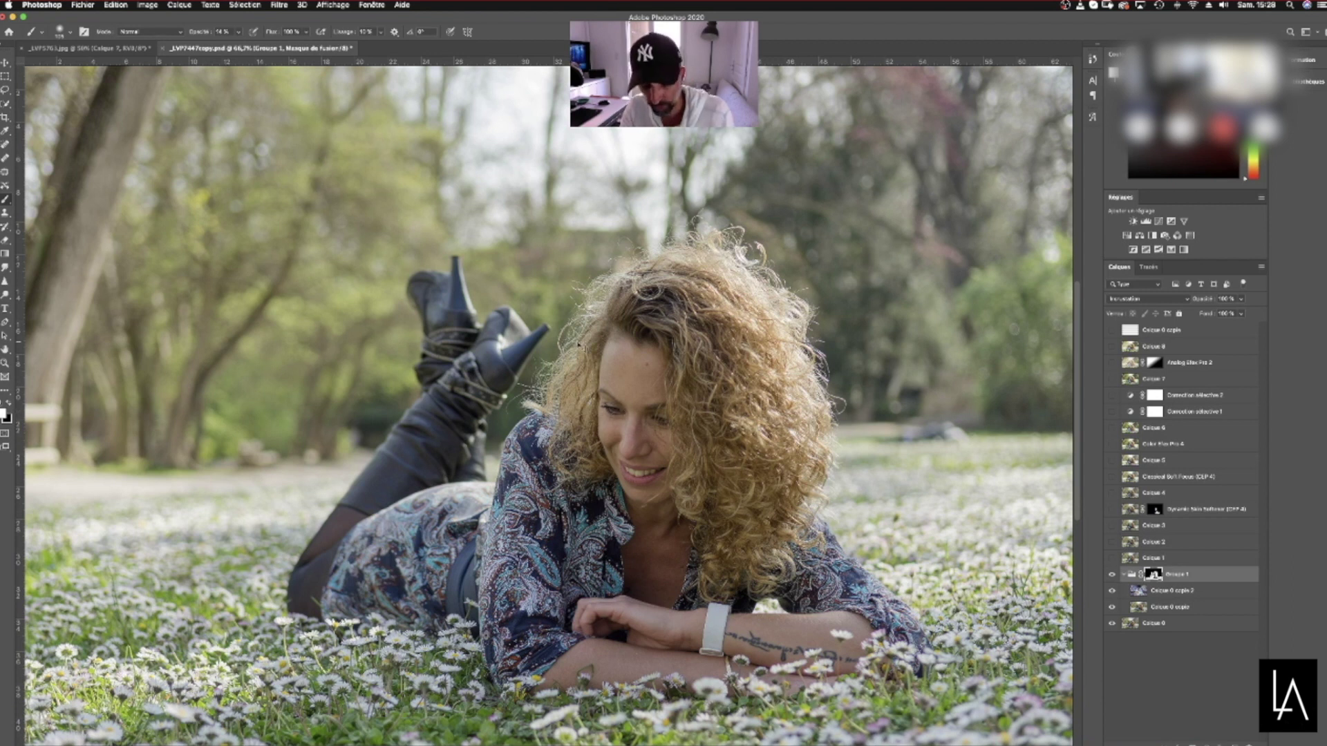
key("super+plus")
key("super+plus")
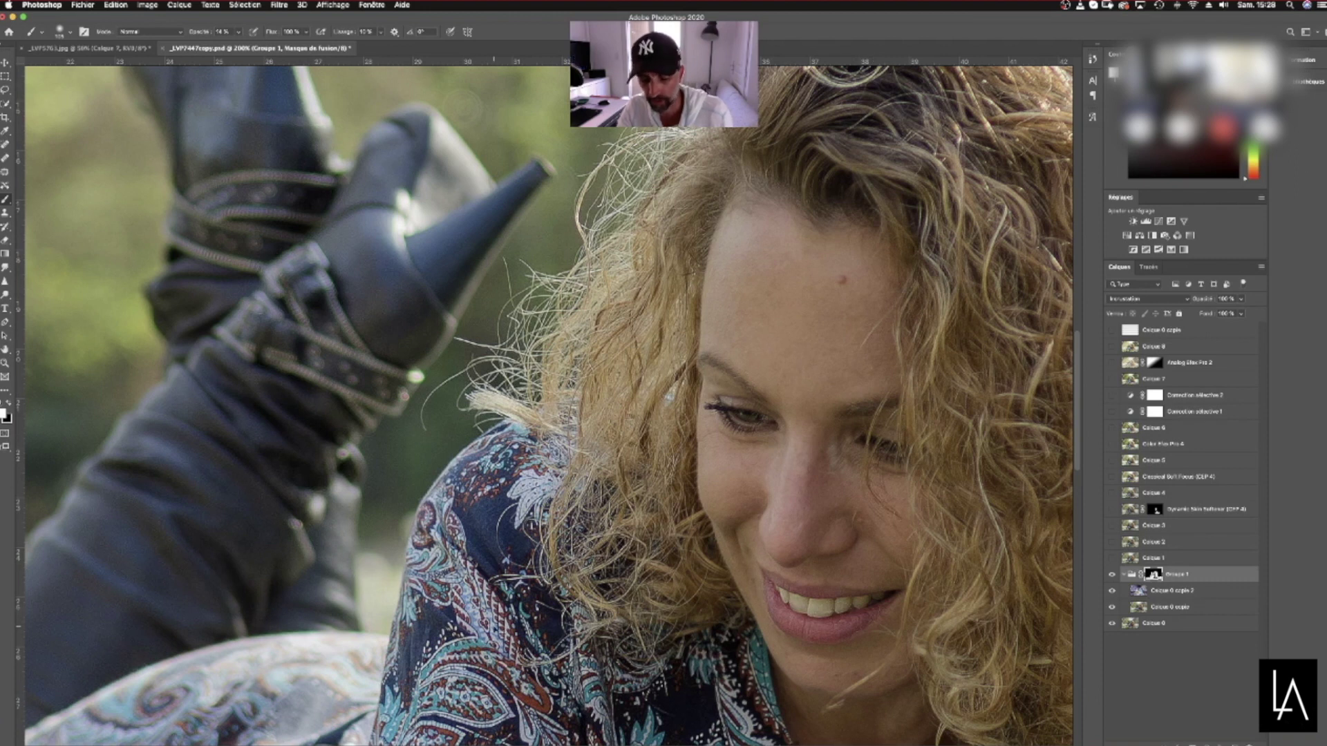
key("super+minus")
key("super+minus")
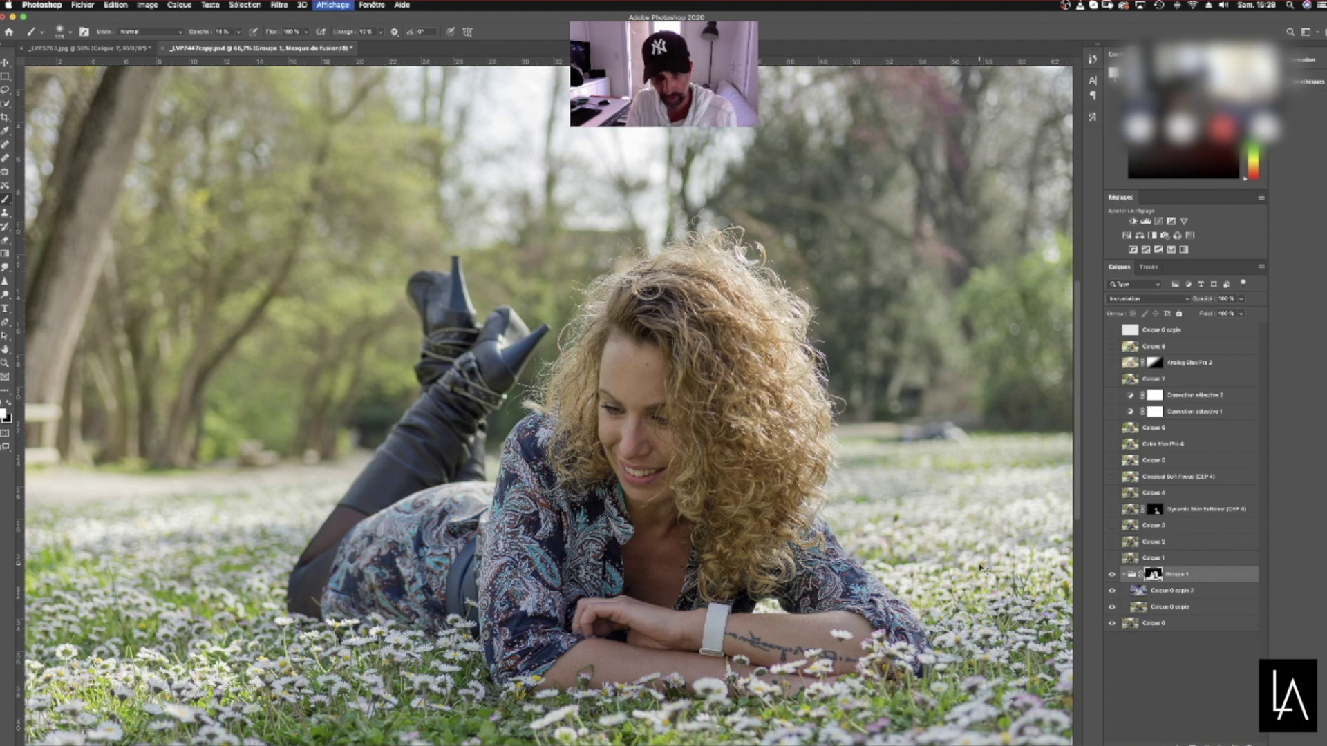
key("super+minus")
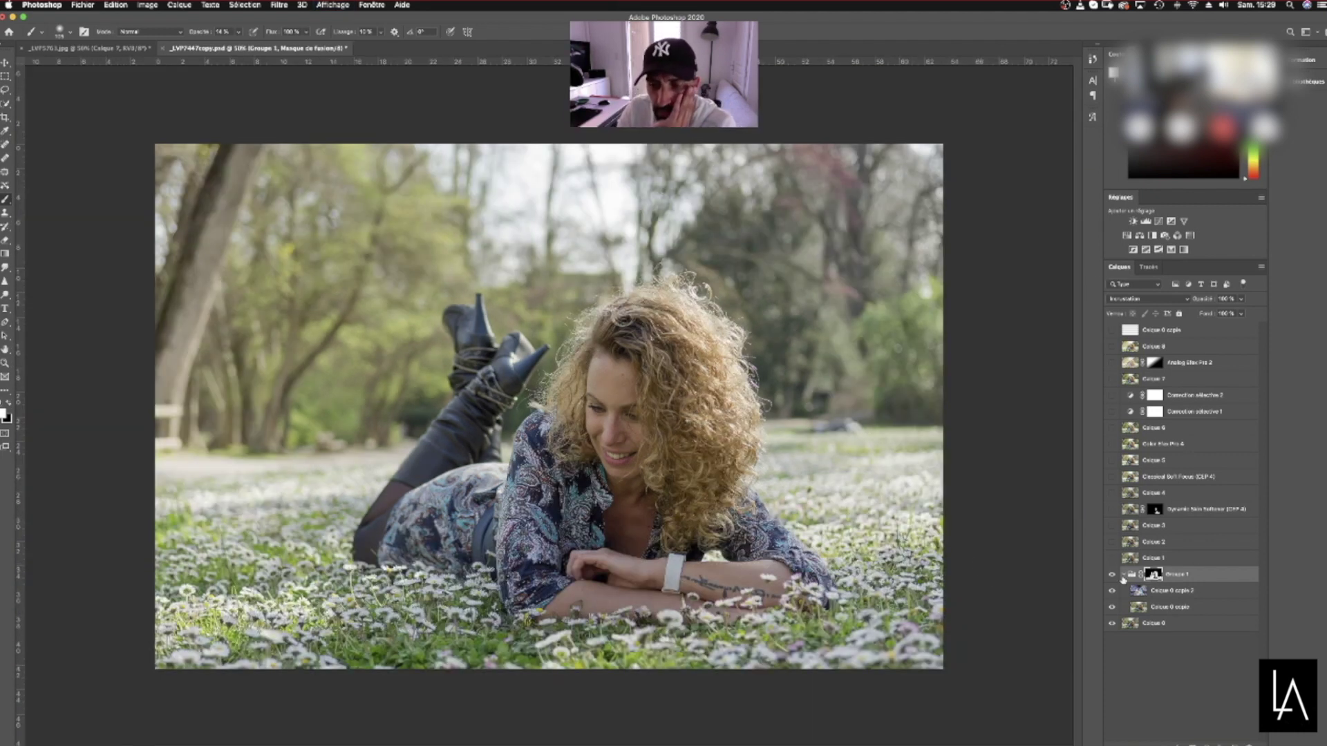
Collapse Groupe 1 and show the layers Calque 1 and Calque 2 above it
left_click(1123, 575)
left_click(1123, 576)
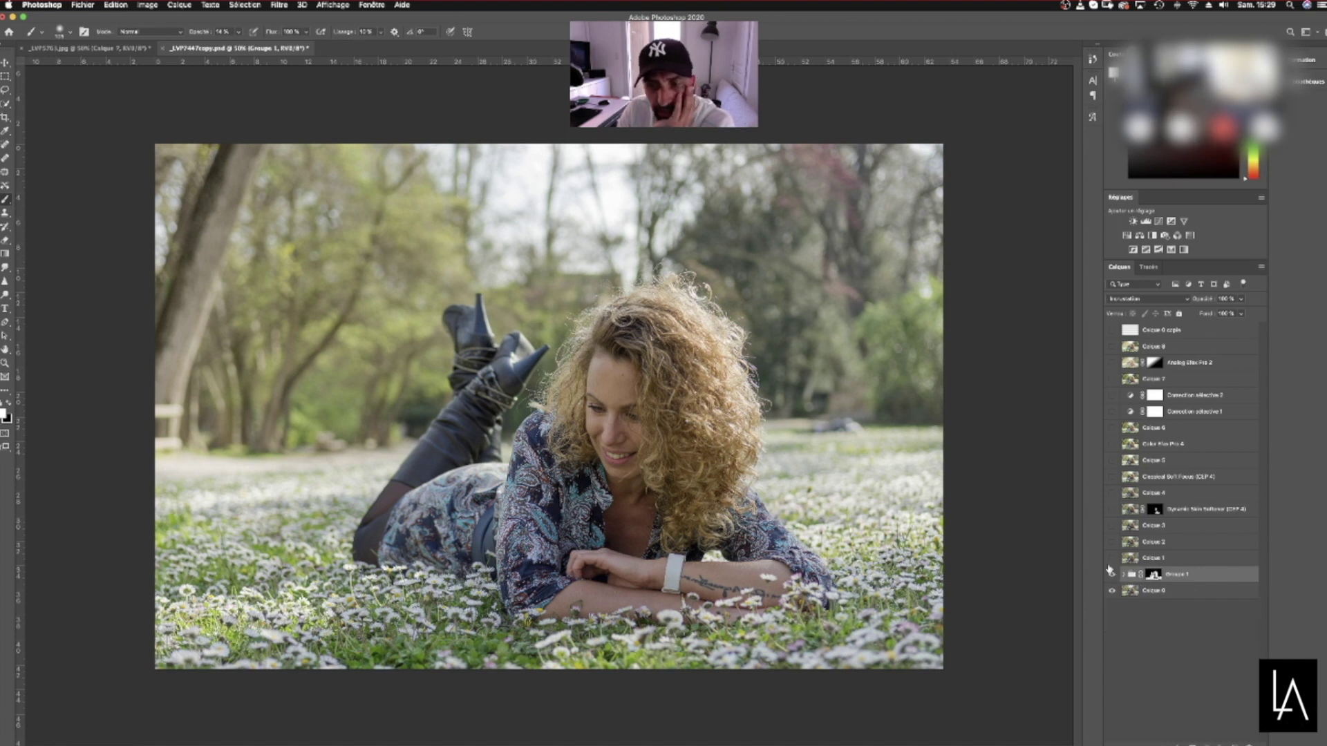
left_click(1112, 559)
left_click(1113, 544)
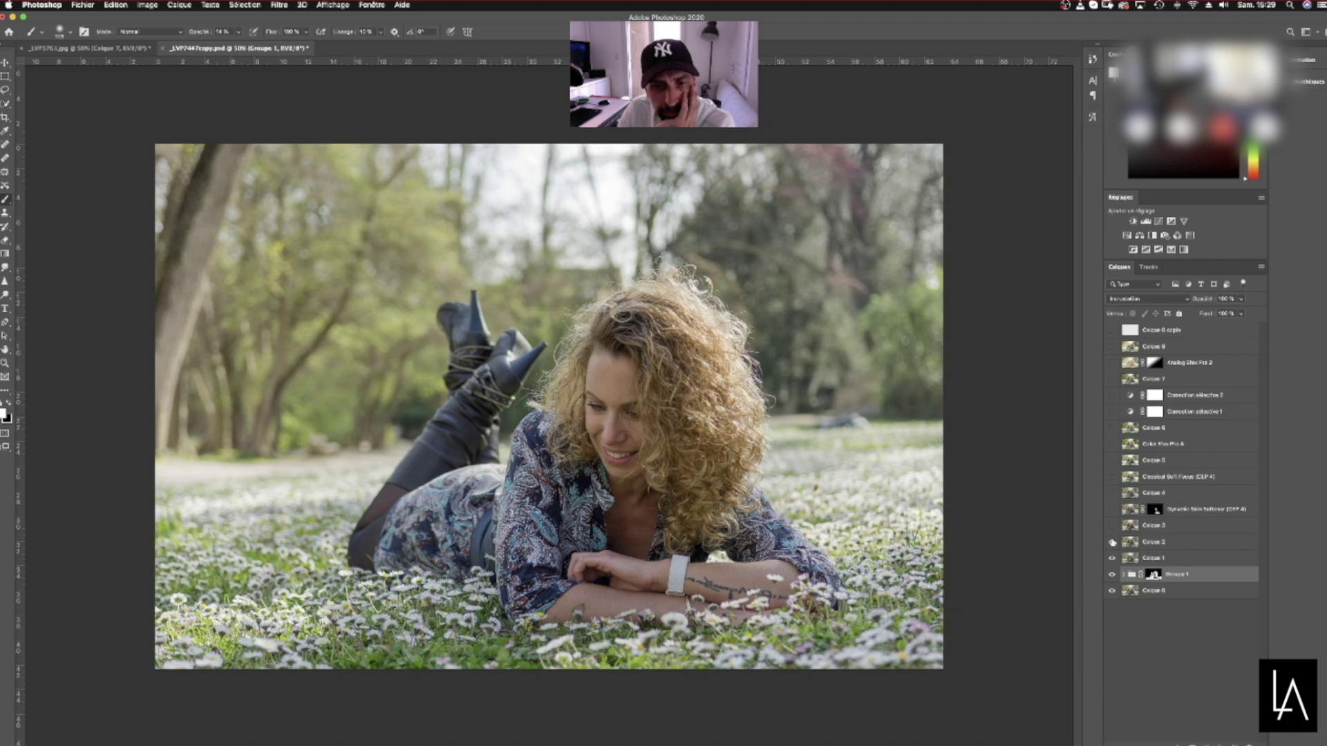
Toggle Calque 2 to compare the portrait with and without it, and leave both Calque 2 and Calque 3 shown
left_click(1112, 543)
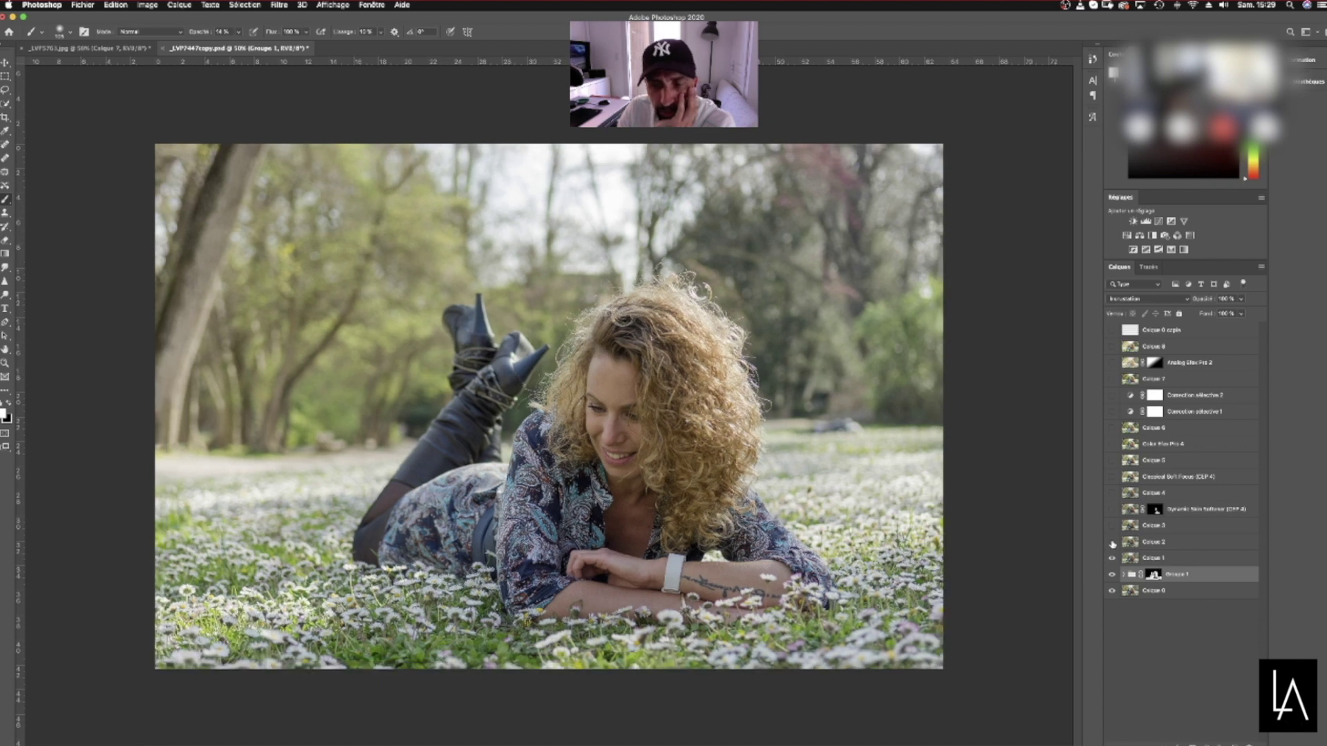
left_click(1113, 543)
left_click(1112, 543)
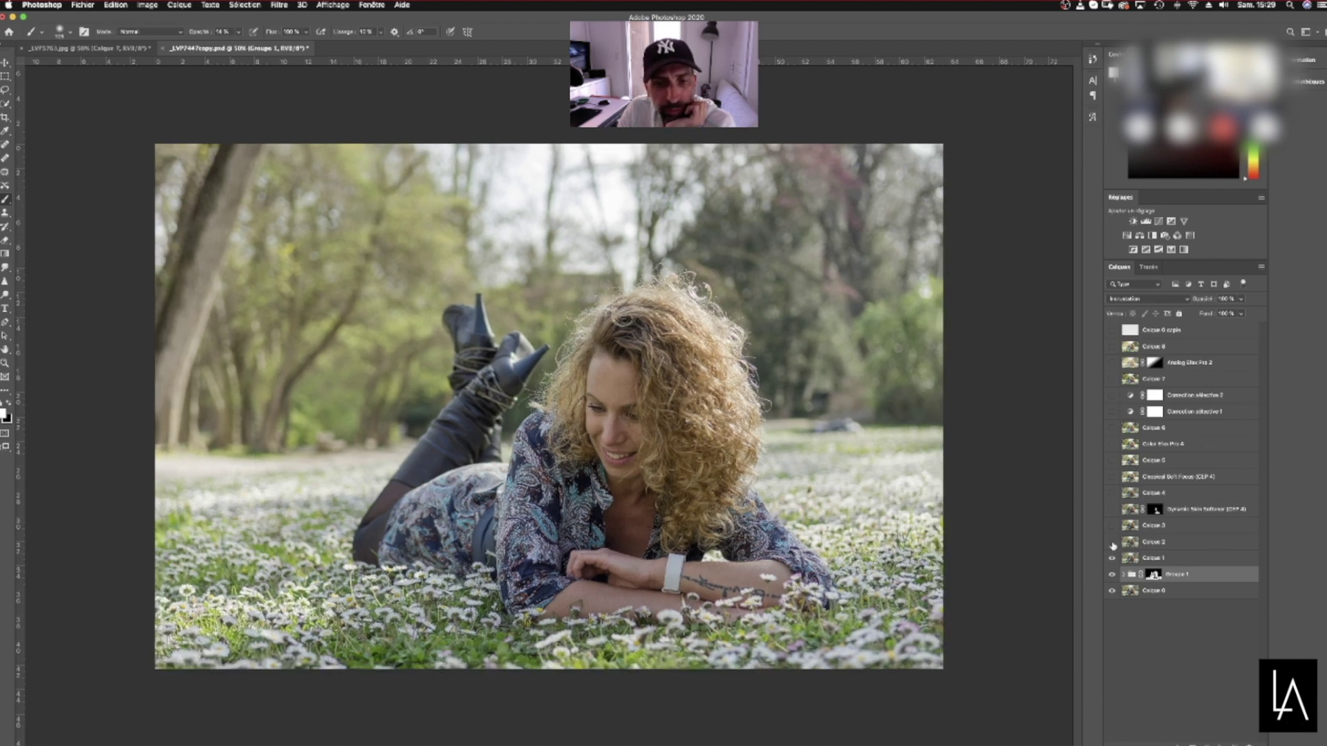
left_click(1113, 544)
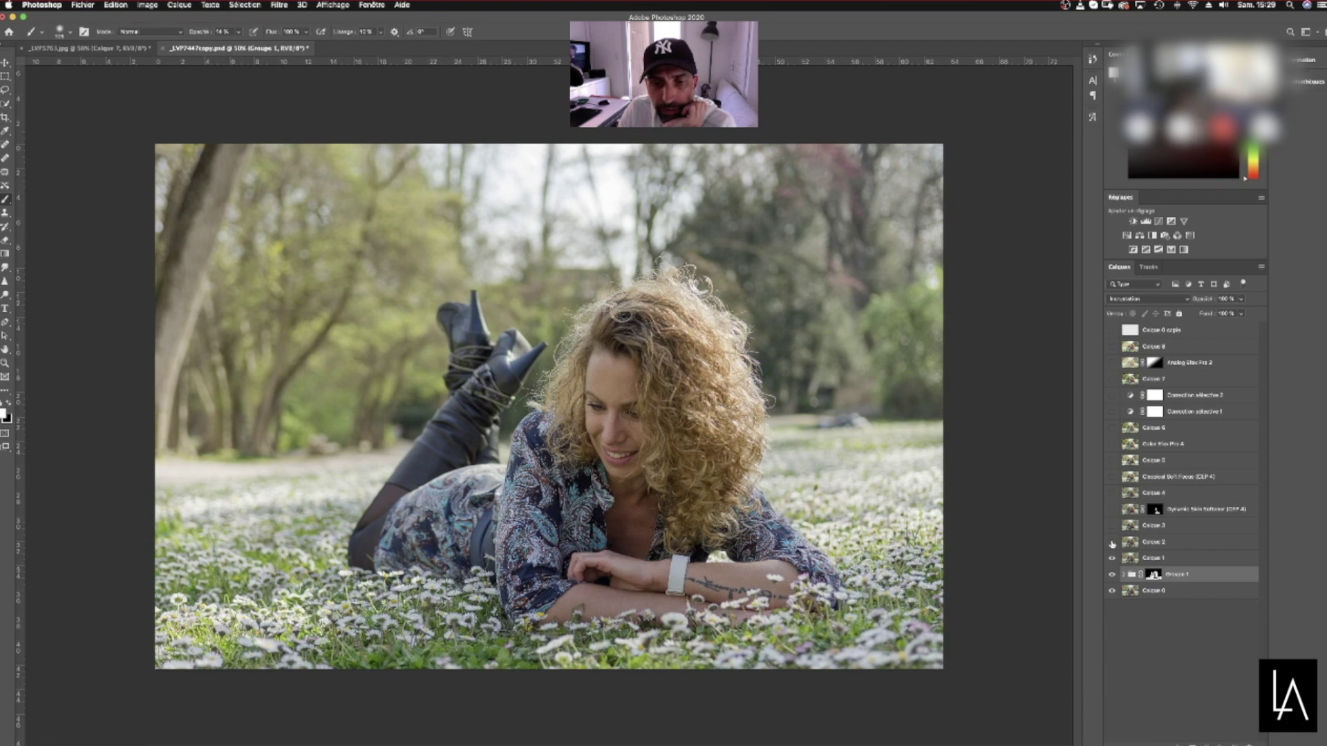
left_click(1113, 543)
left_click_drag(1116, 546, 1115, 512)
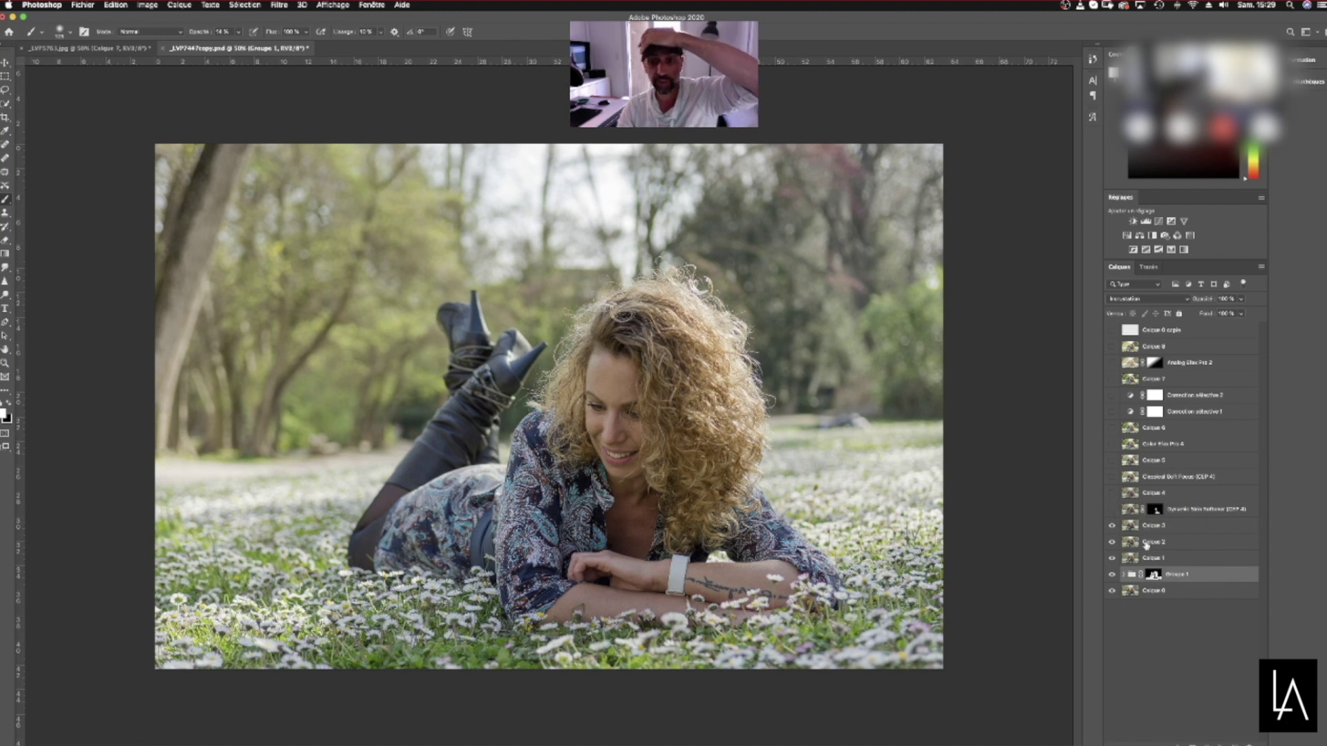
Show the Dynamic Skin Softener (CEP 4) layer, comparing the face with and without it up close, and show Calque 4
left_click(1111, 510)
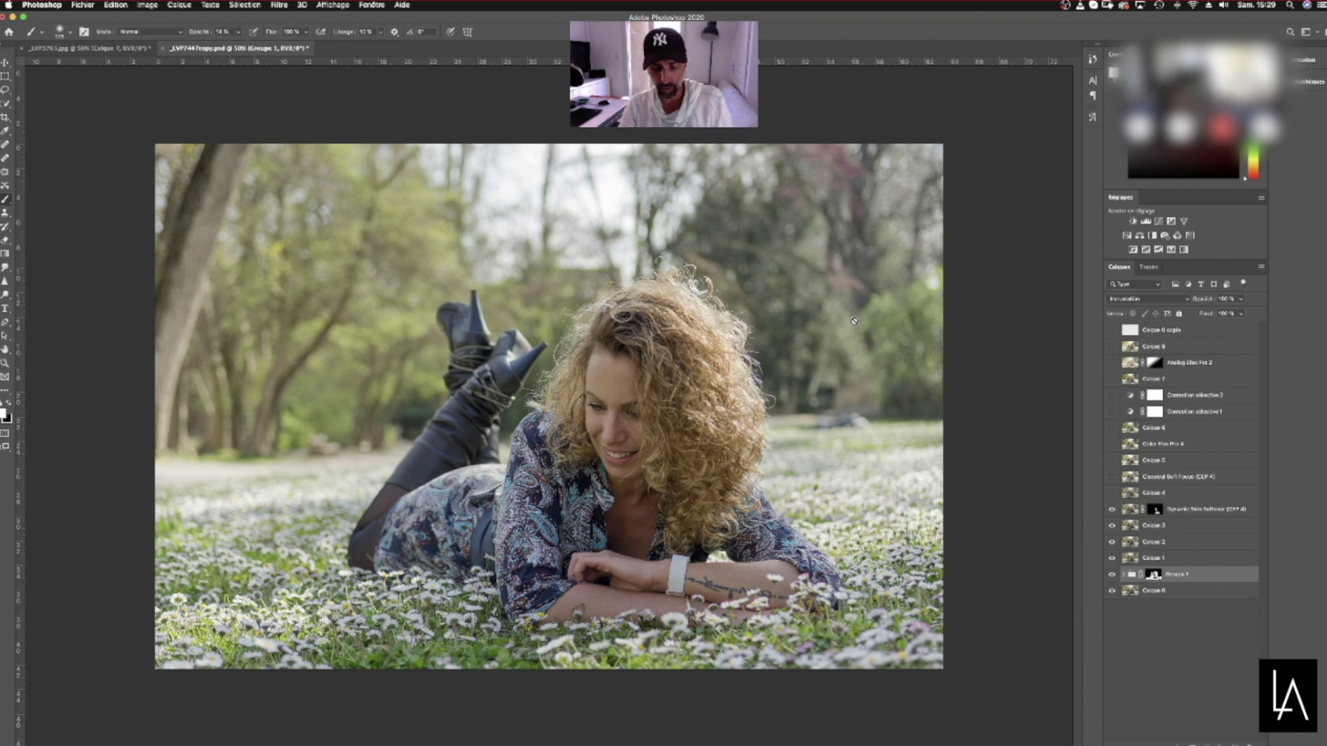
key("super+1")
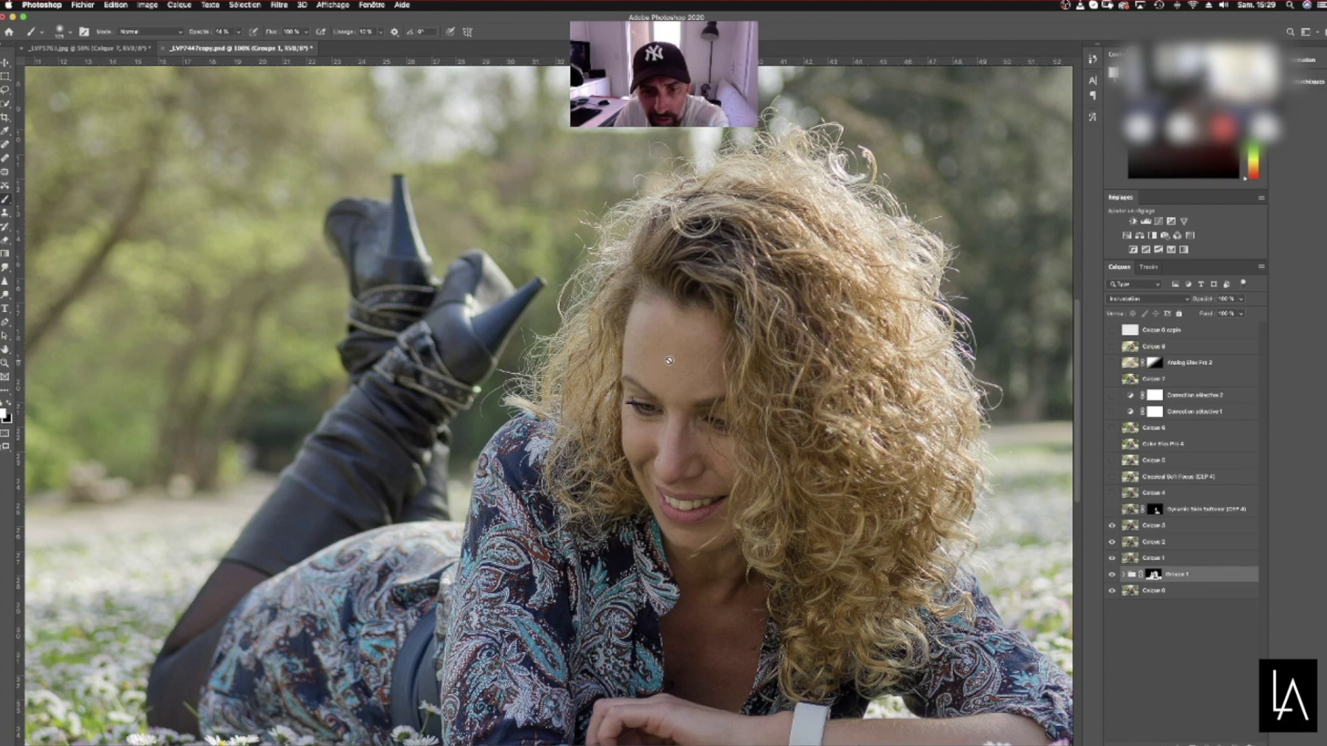
key("super+plus")
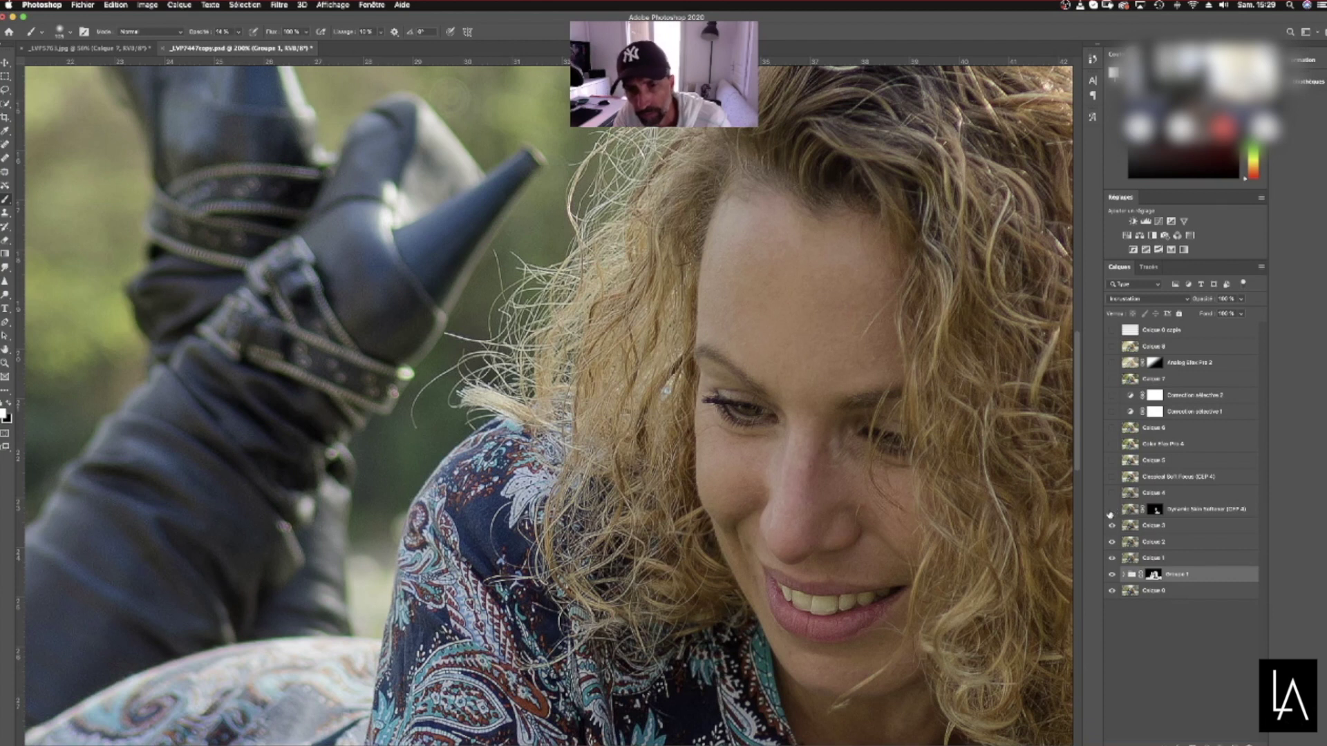
left_click(1111, 510)
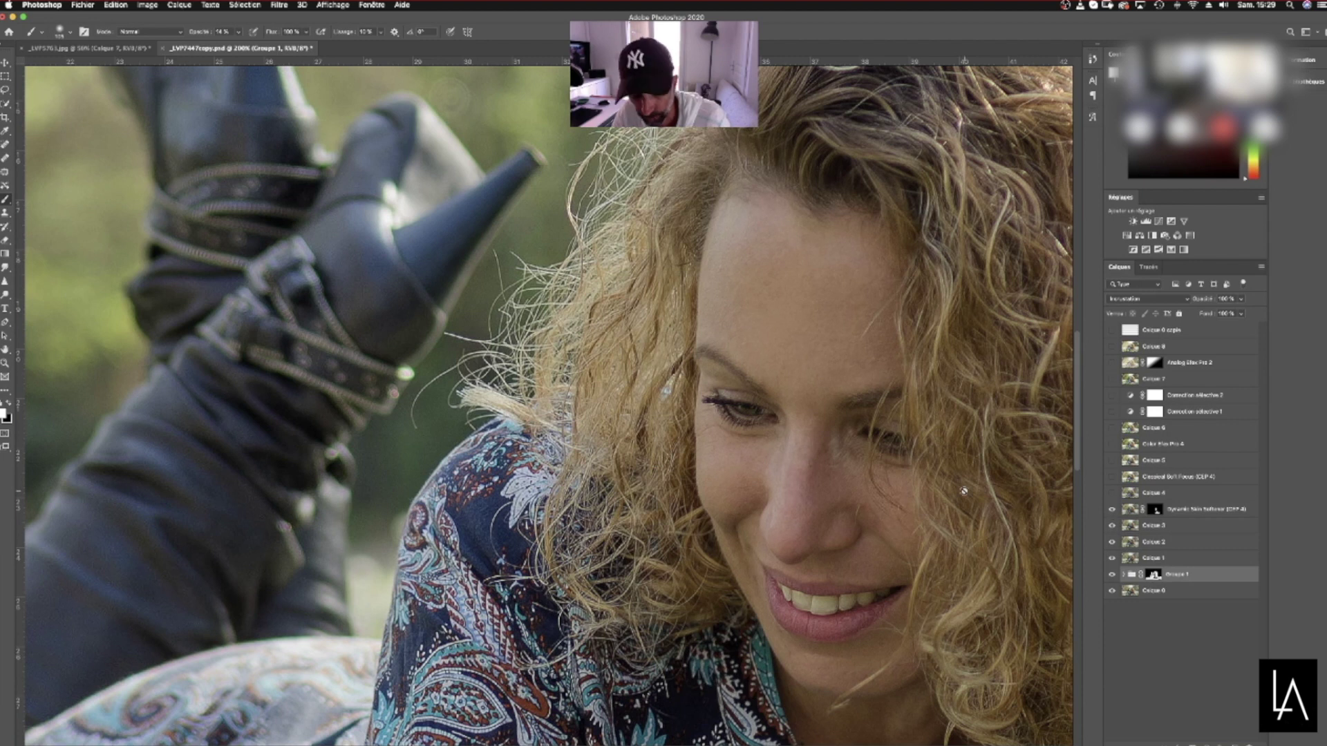
key("super+minus")
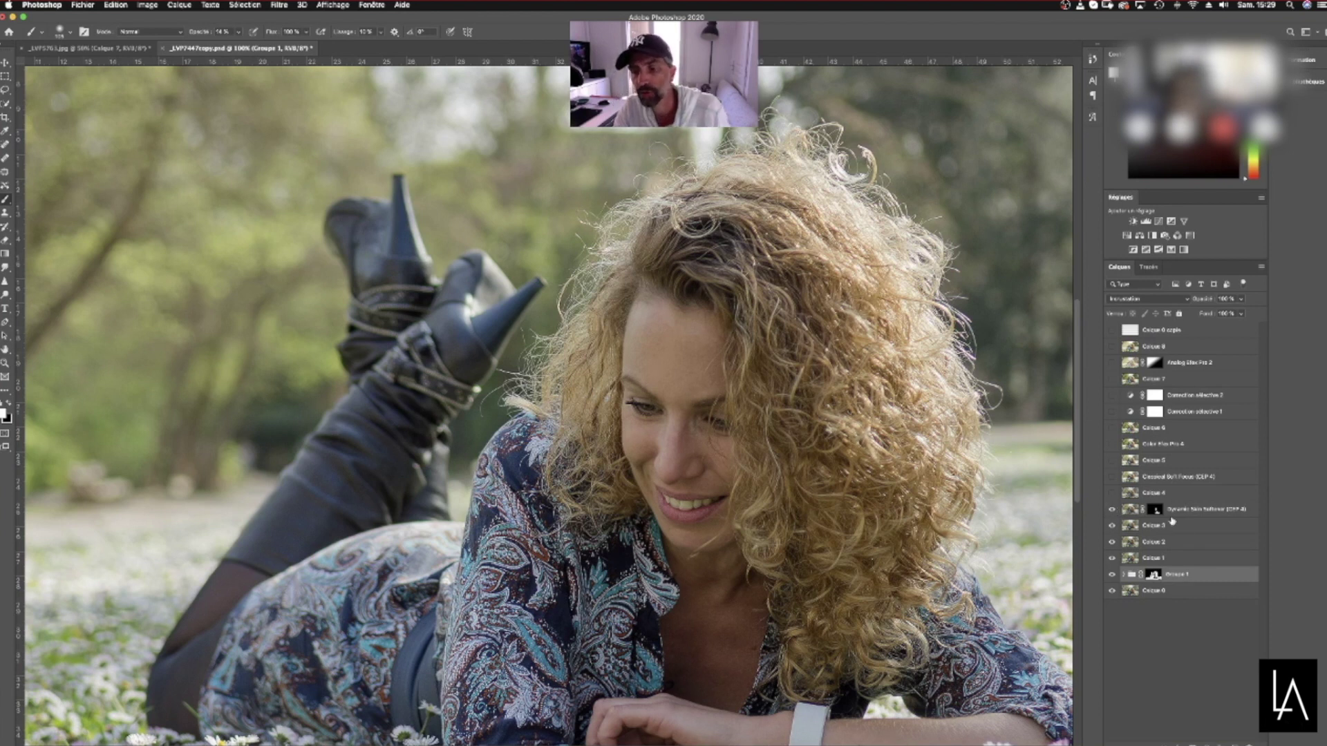
key("super+minus")
key("super+minus")
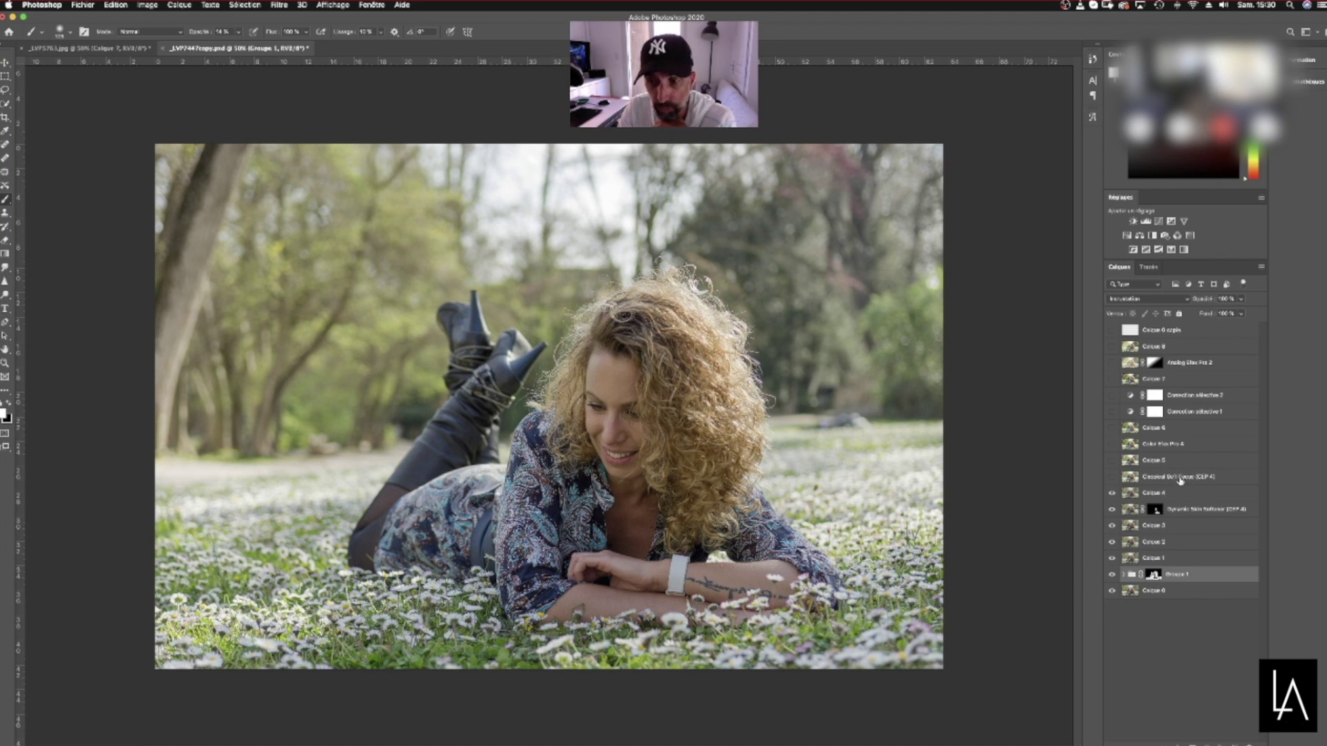
Show the Classical Soft Focus (CEP 4) layer, comparing the portrait with and without it, and show Calque 5
left_click(1112, 477)
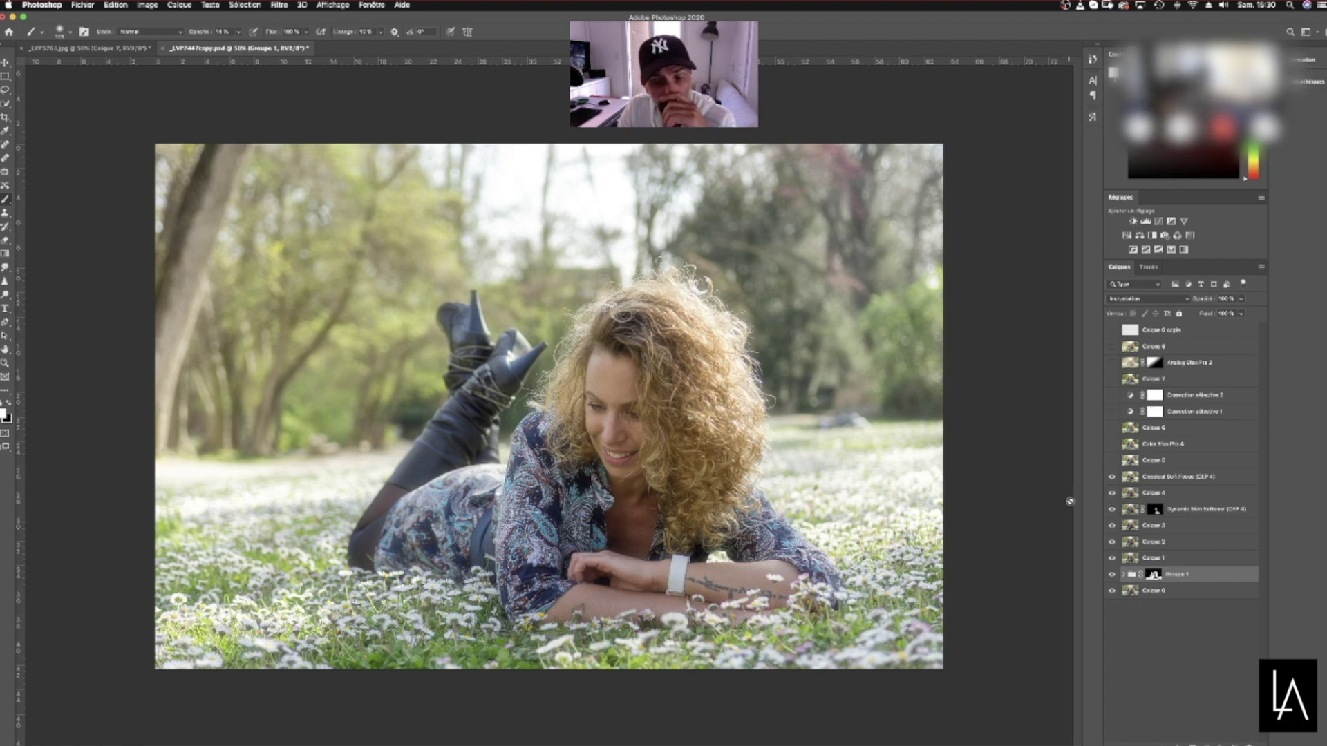
left_click(1112, 479)
left_click(1112, 479)
left_click(1112, 477)
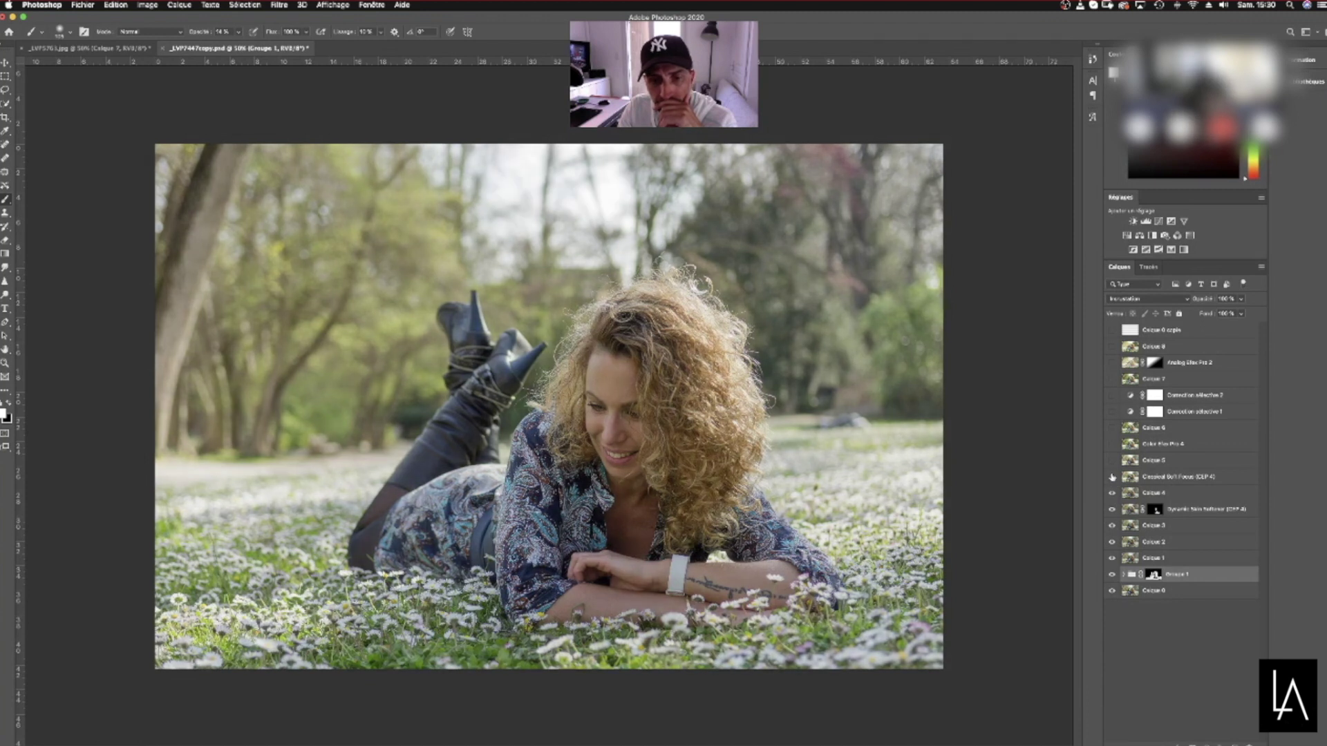
left_click(1112, 477)
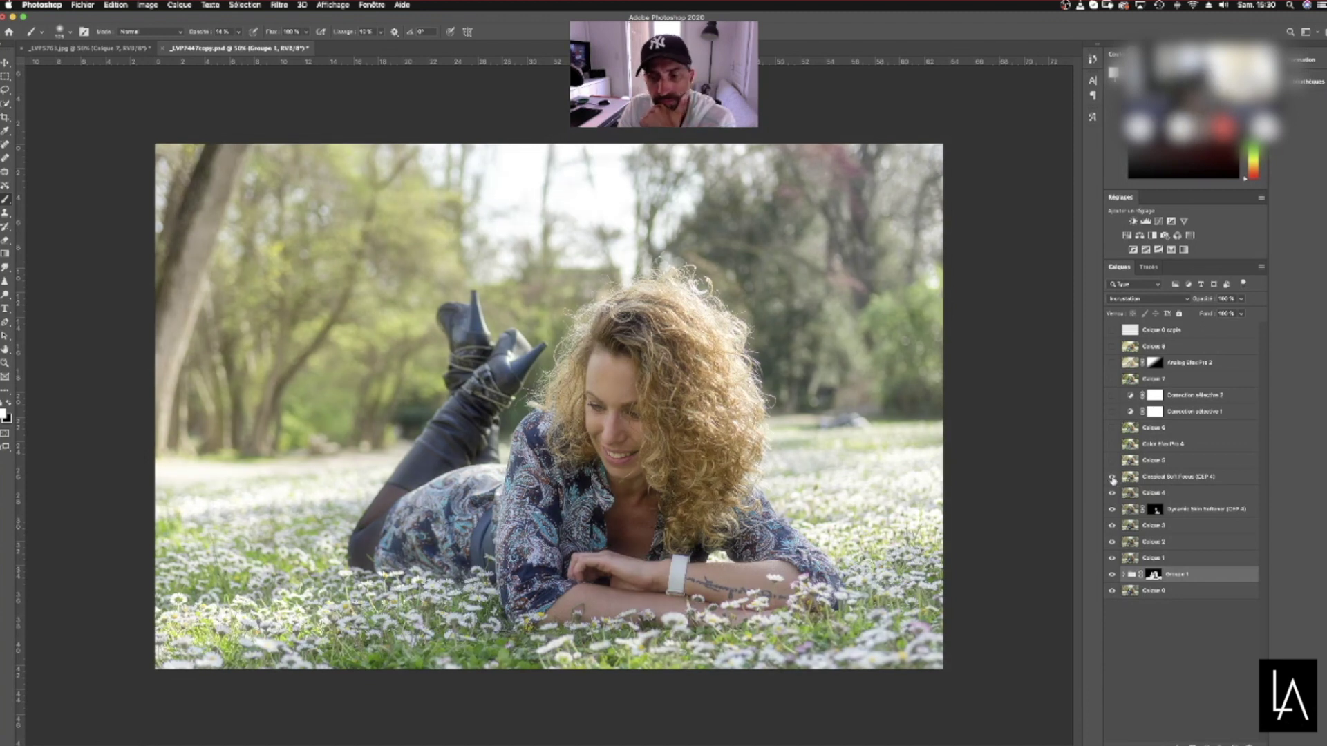
left_click(1112, 461)
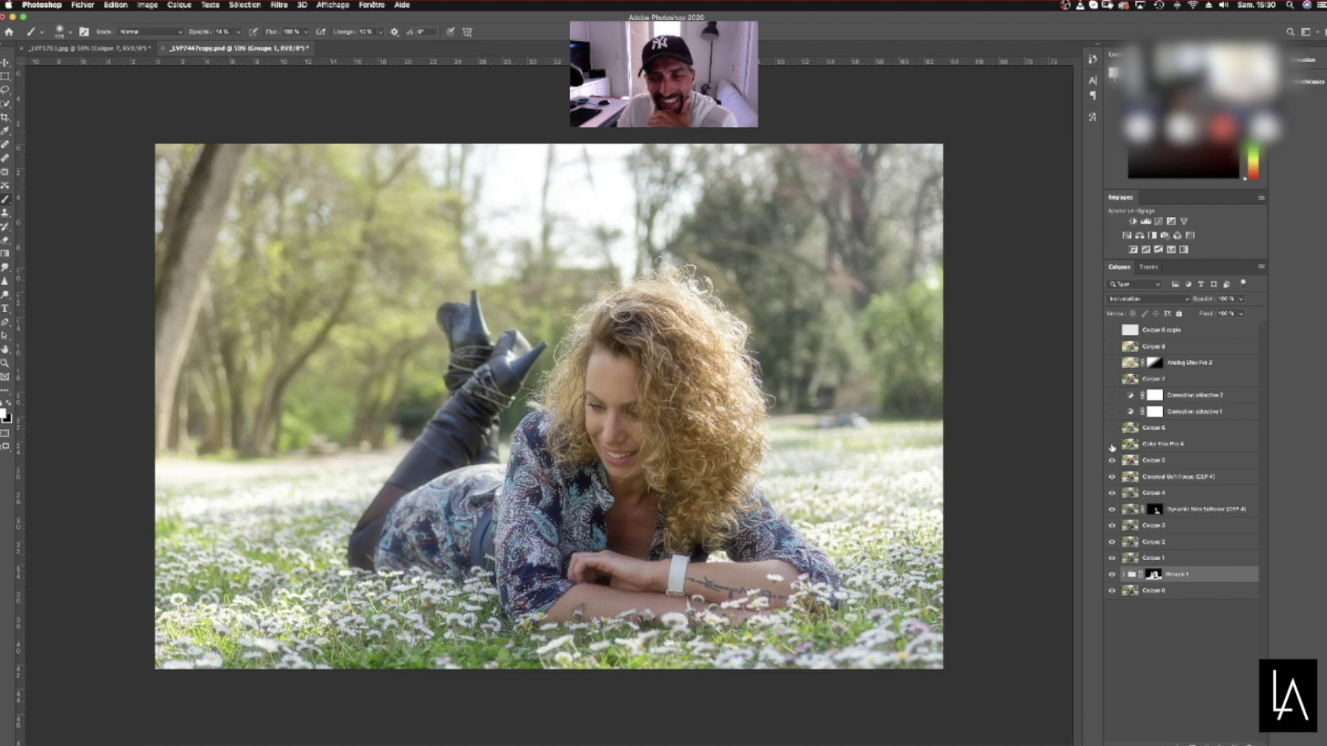
Toggle the Color Efex Pro 4 layer to compare its colour effect on the portrait, leaving it and Calque 6 shown
left_click(1112, 444)
left_click(1112, 444)
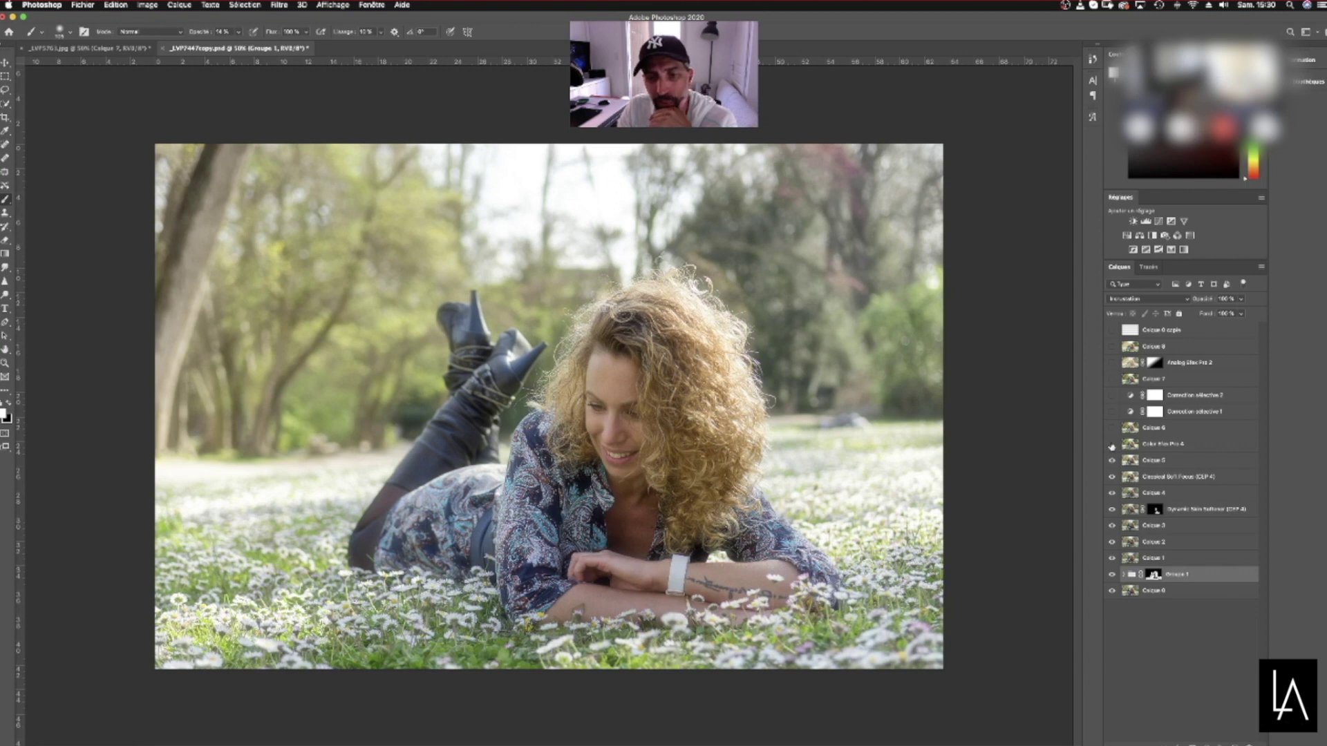
left_click(1112, 444)
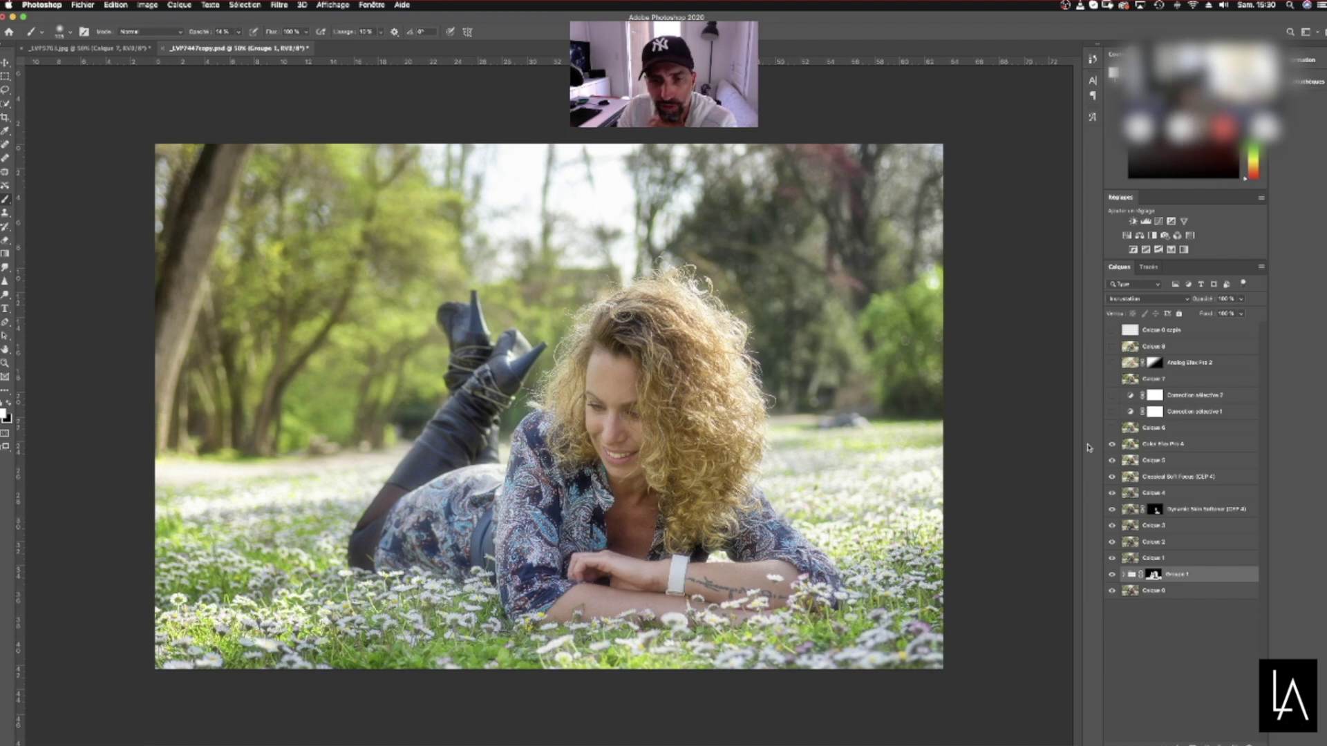
left_click(1112, 444)
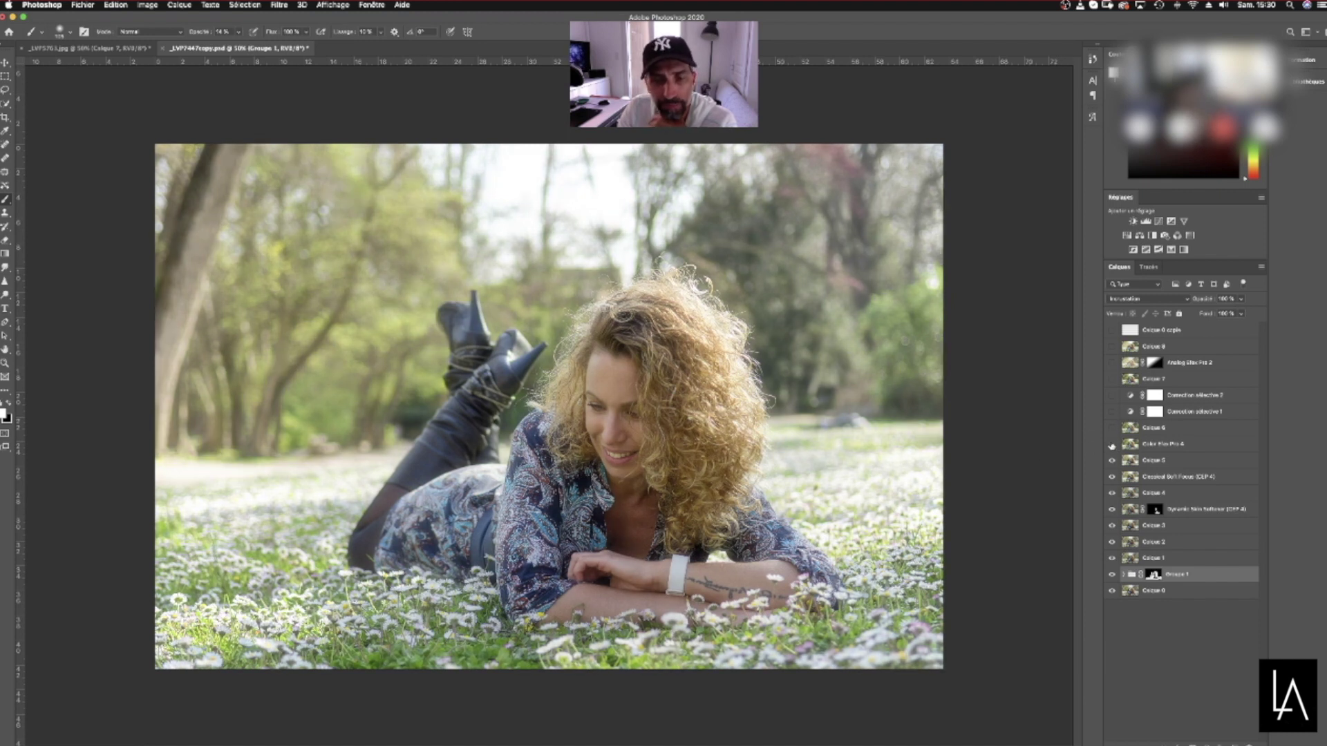
left_click(1112, 444)
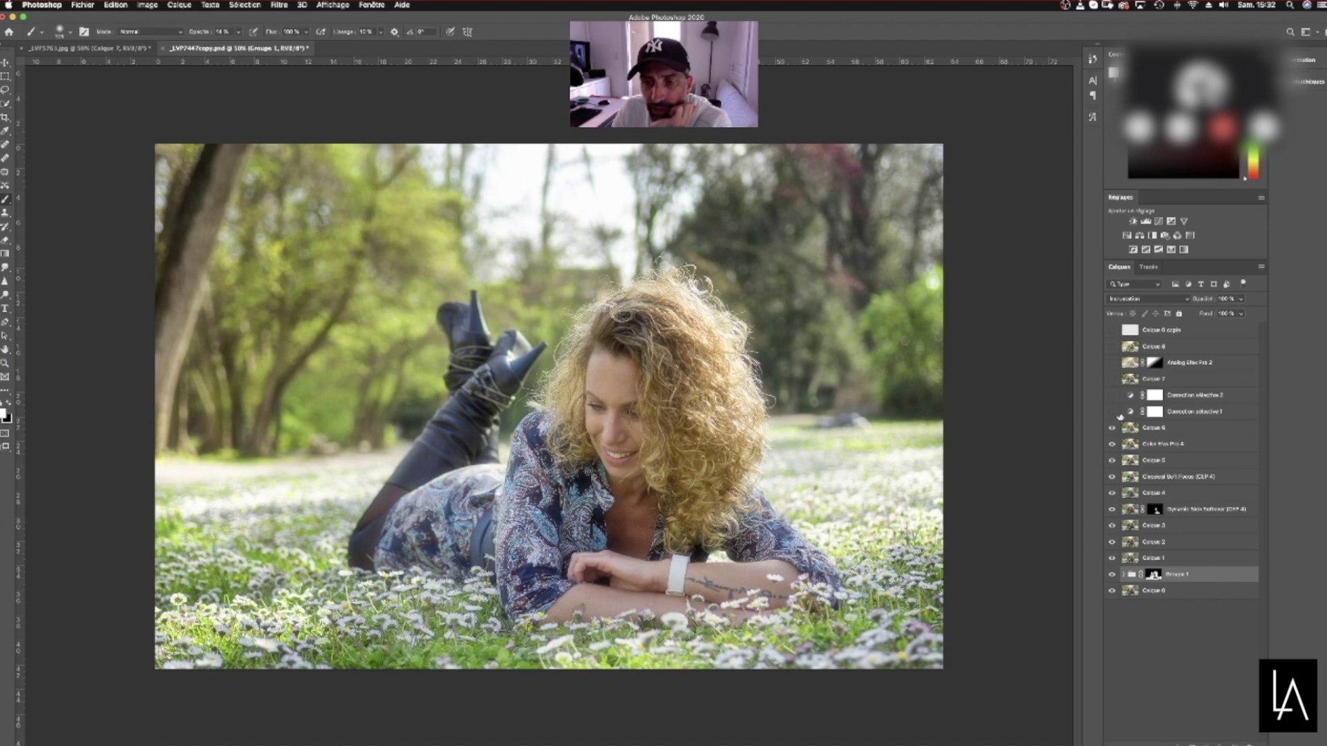
Show the Correction sélective 1 layer and look at the settings of the Correction sélective 1 and 2 layers
double_click(1129, 412)
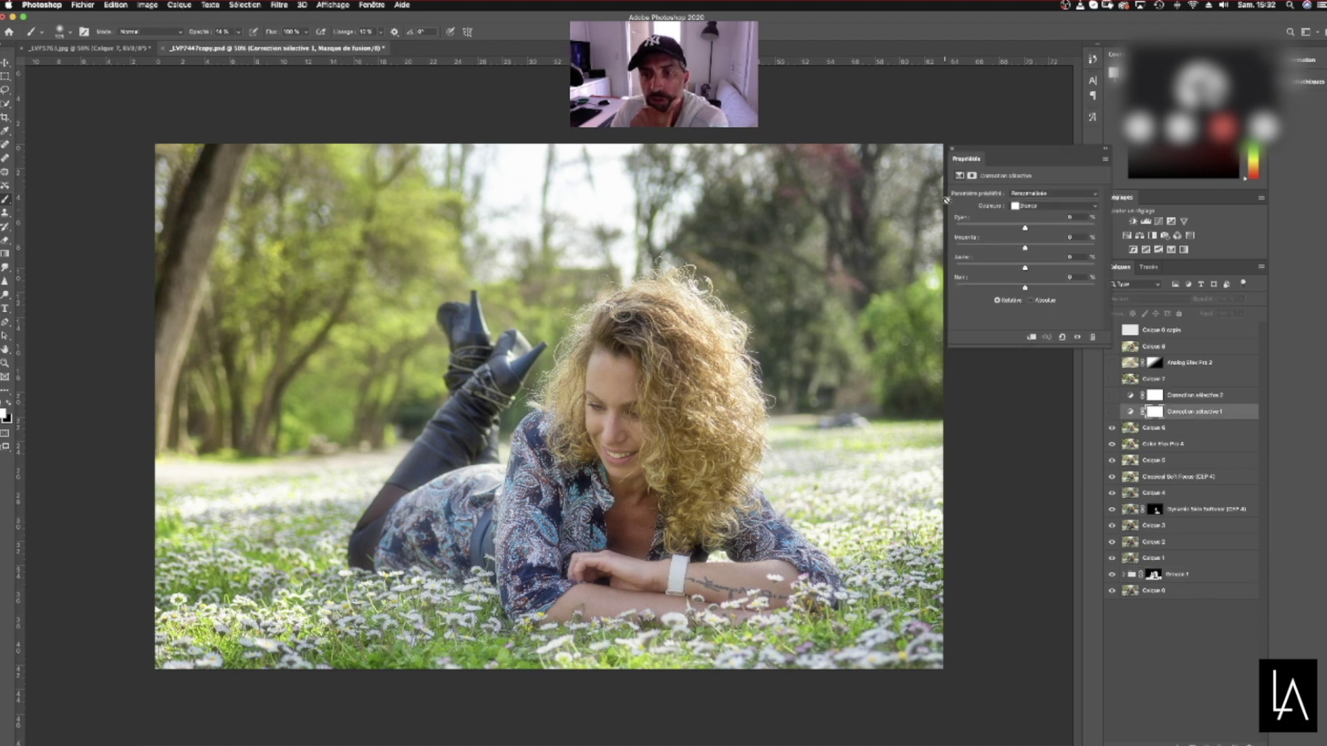
left_click(1112, 413)
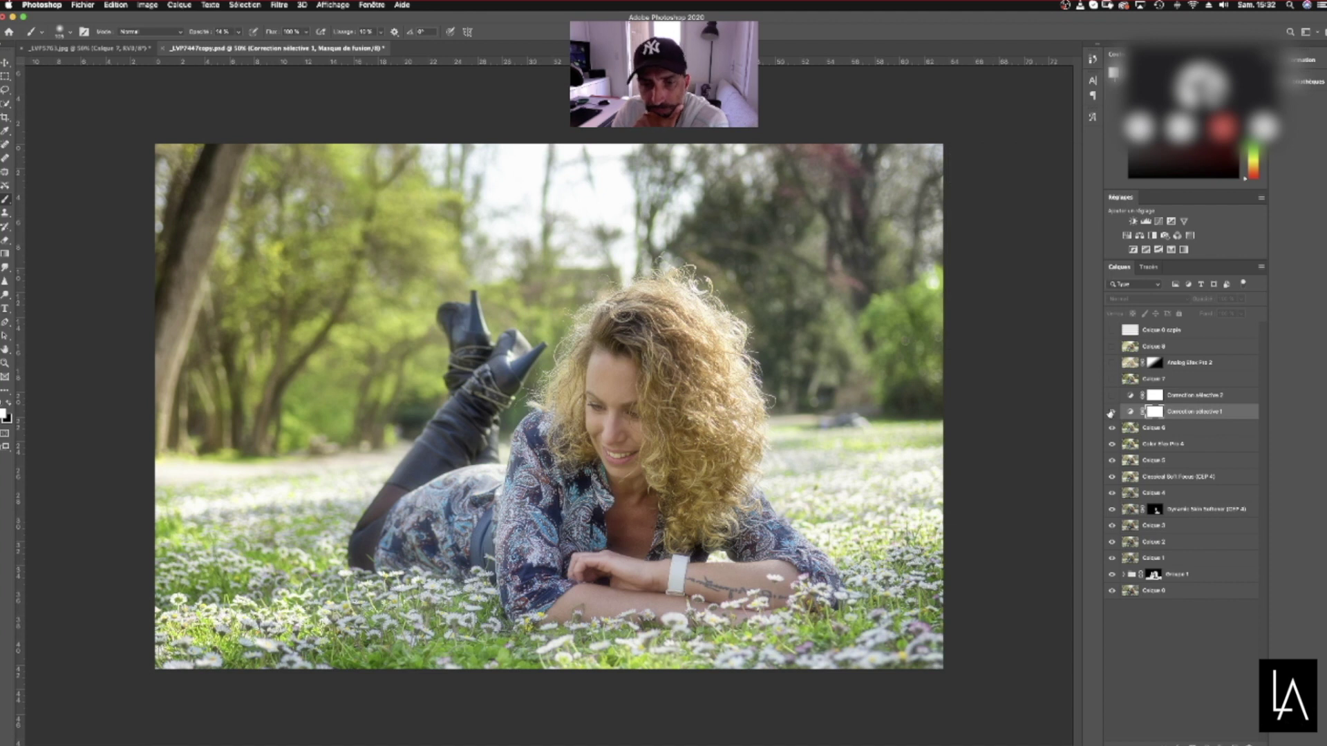
double_click(1131, 396)
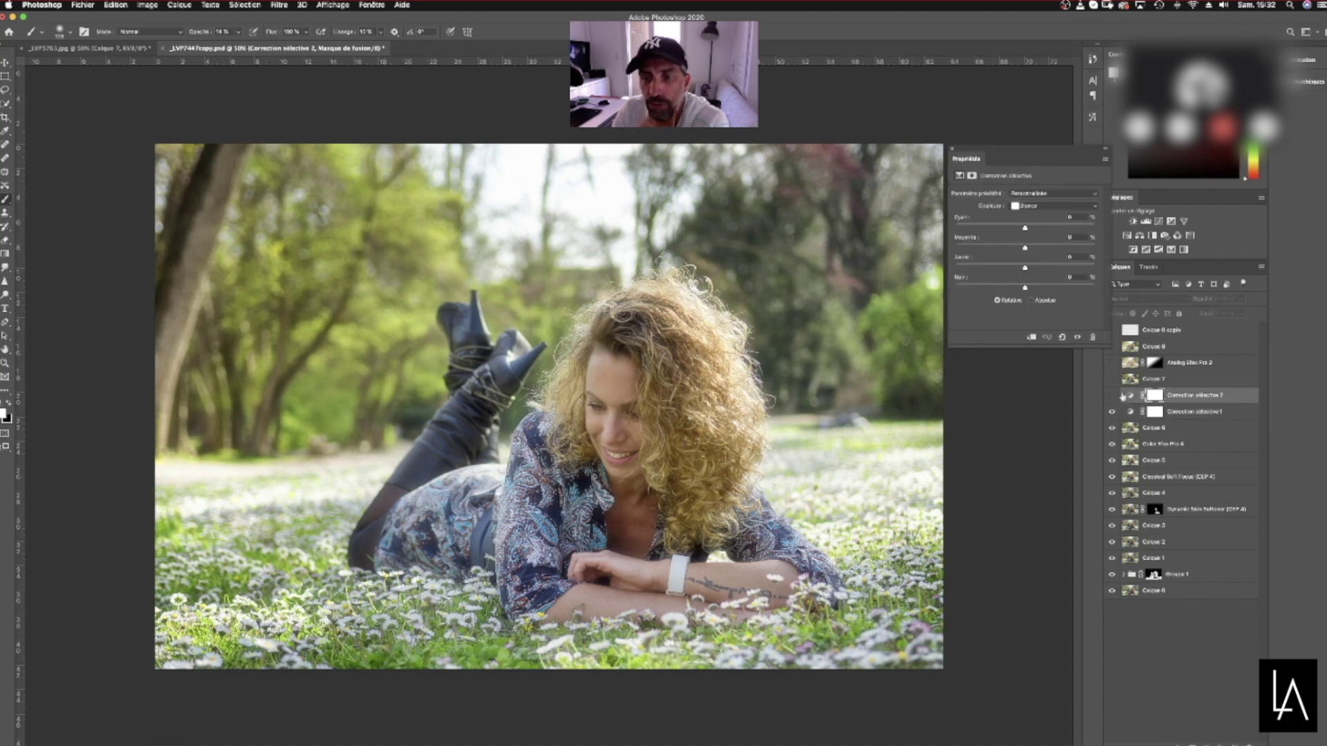
left_click(952, 148)
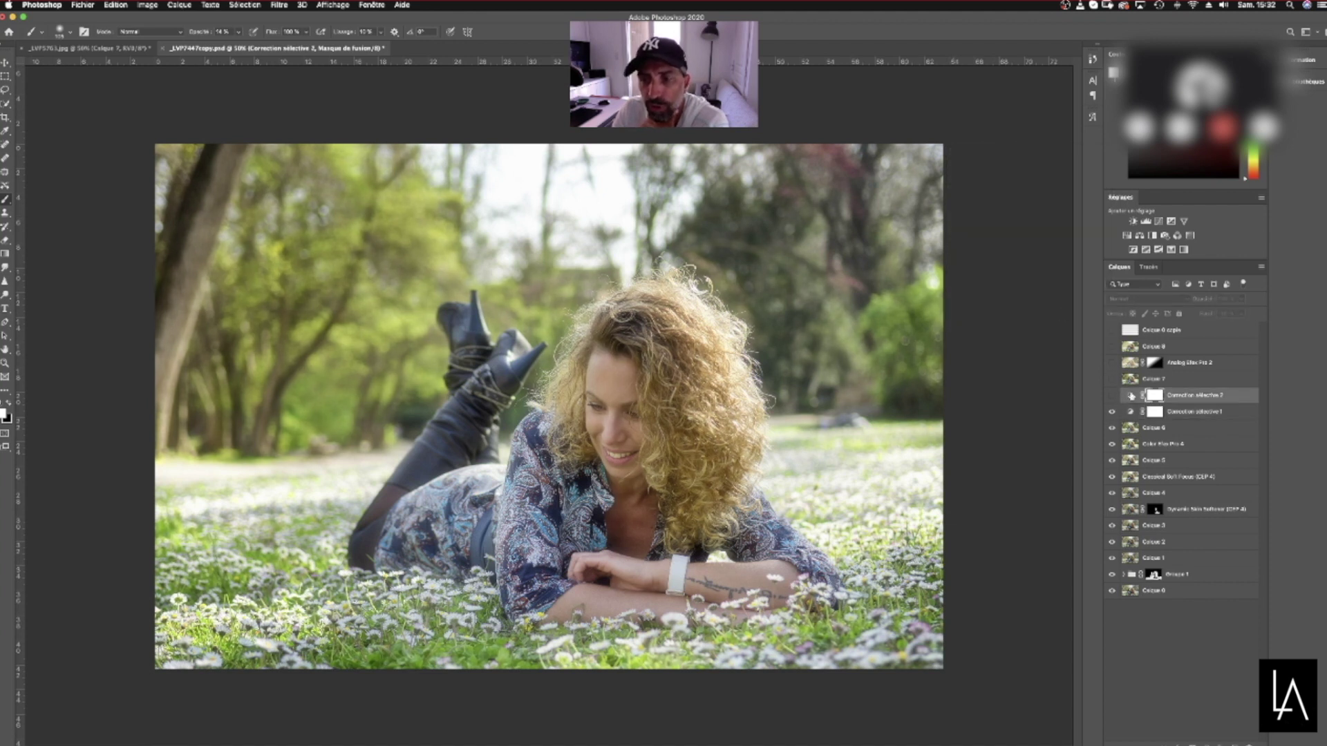
Inspect the Jaunes settings of Correction sélective 1, close them, and show Correction sélective 2 and Calque 7
double_click(1131, 413)
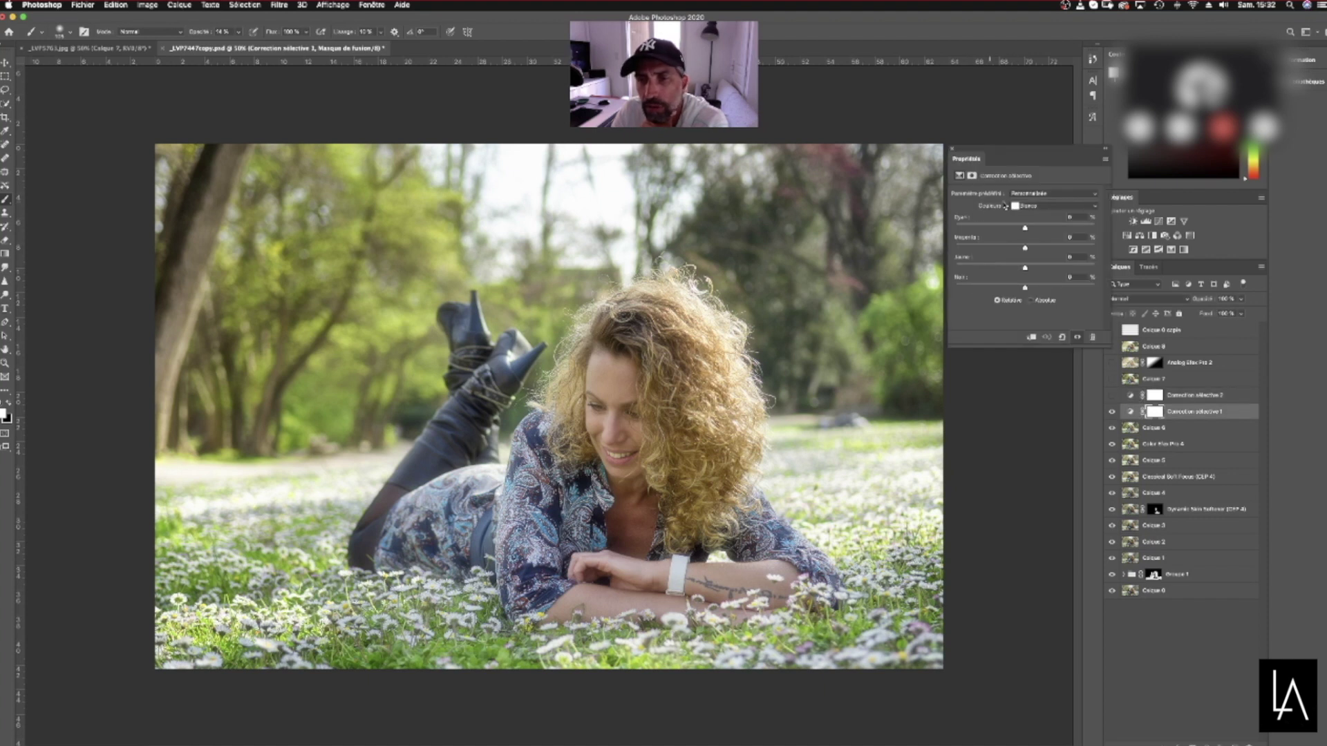
left_click(1032, 206)
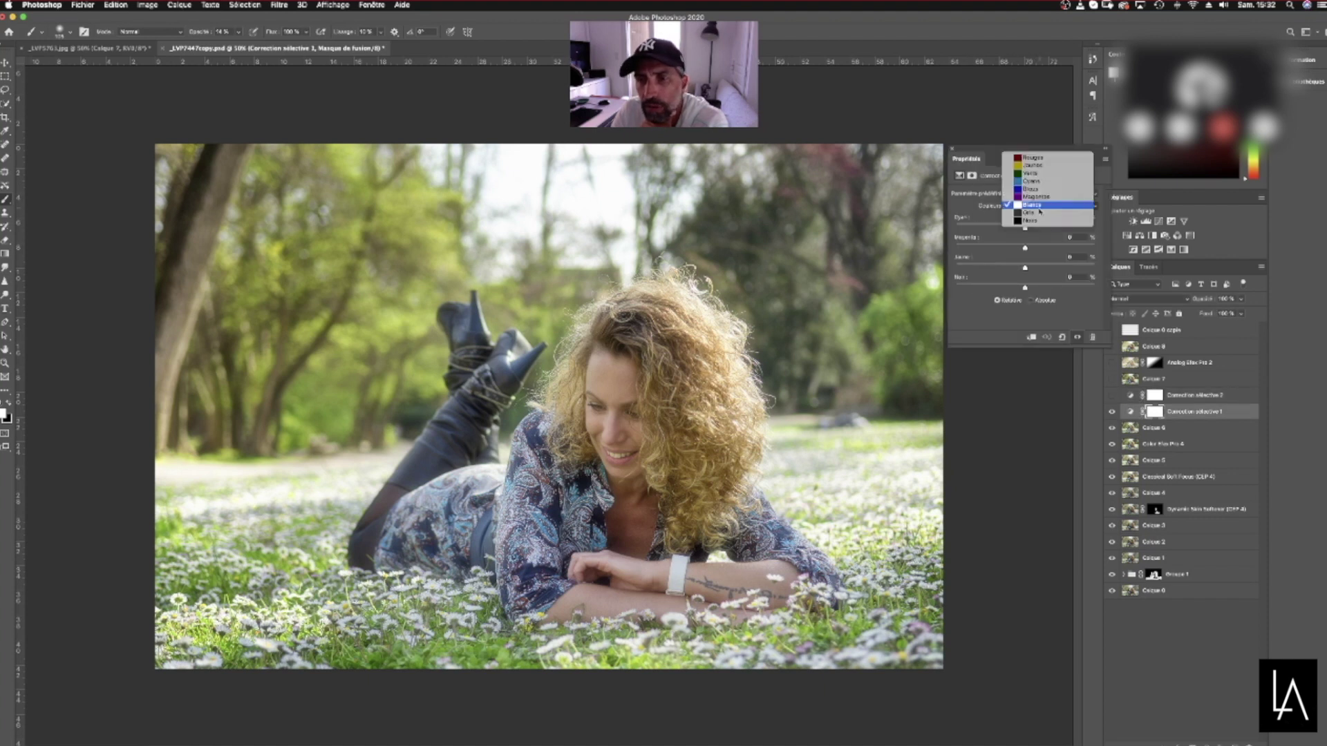
left_click(1033, 166)
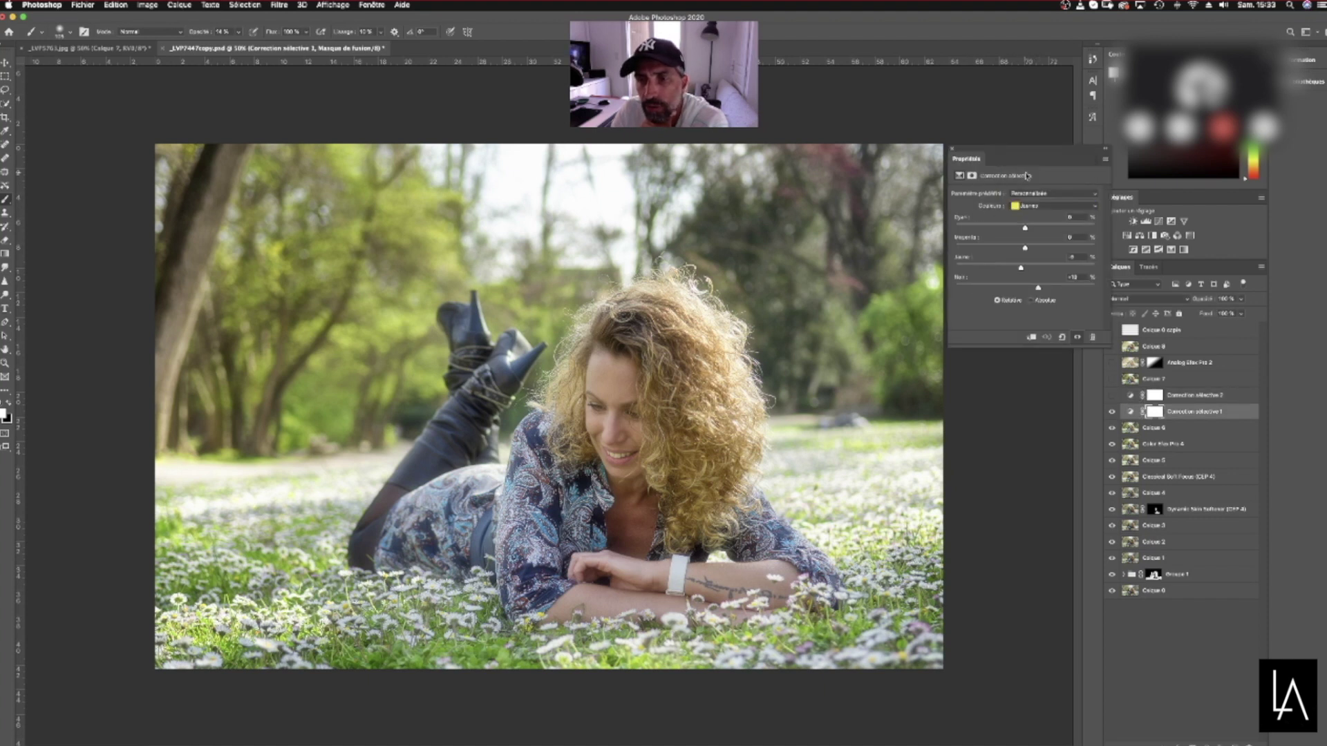
left_click(951, 150)
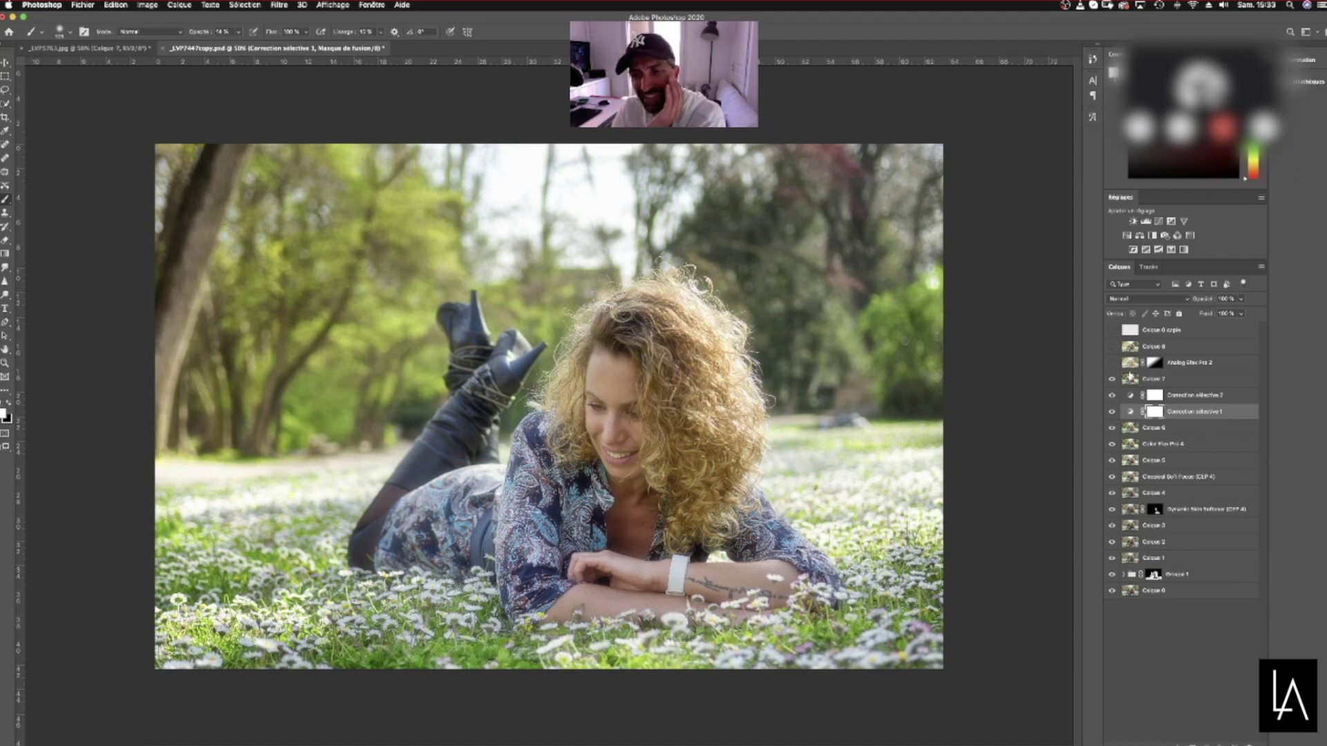
Show the Analog Efex Pro 2 layer, comparing the portrait with and without its light haze, and leave it shown
left_click(1112, 363)
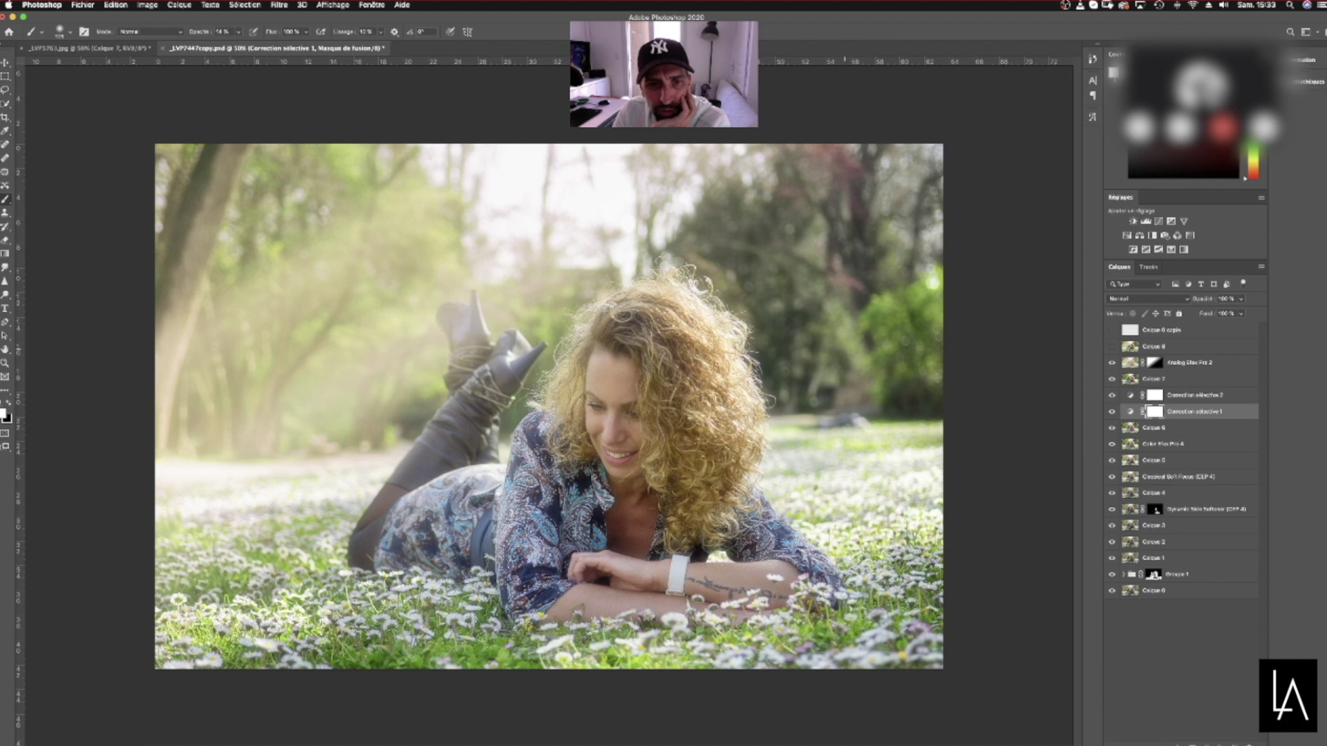
left_click(1111, 363)
left_click(1112, 363)
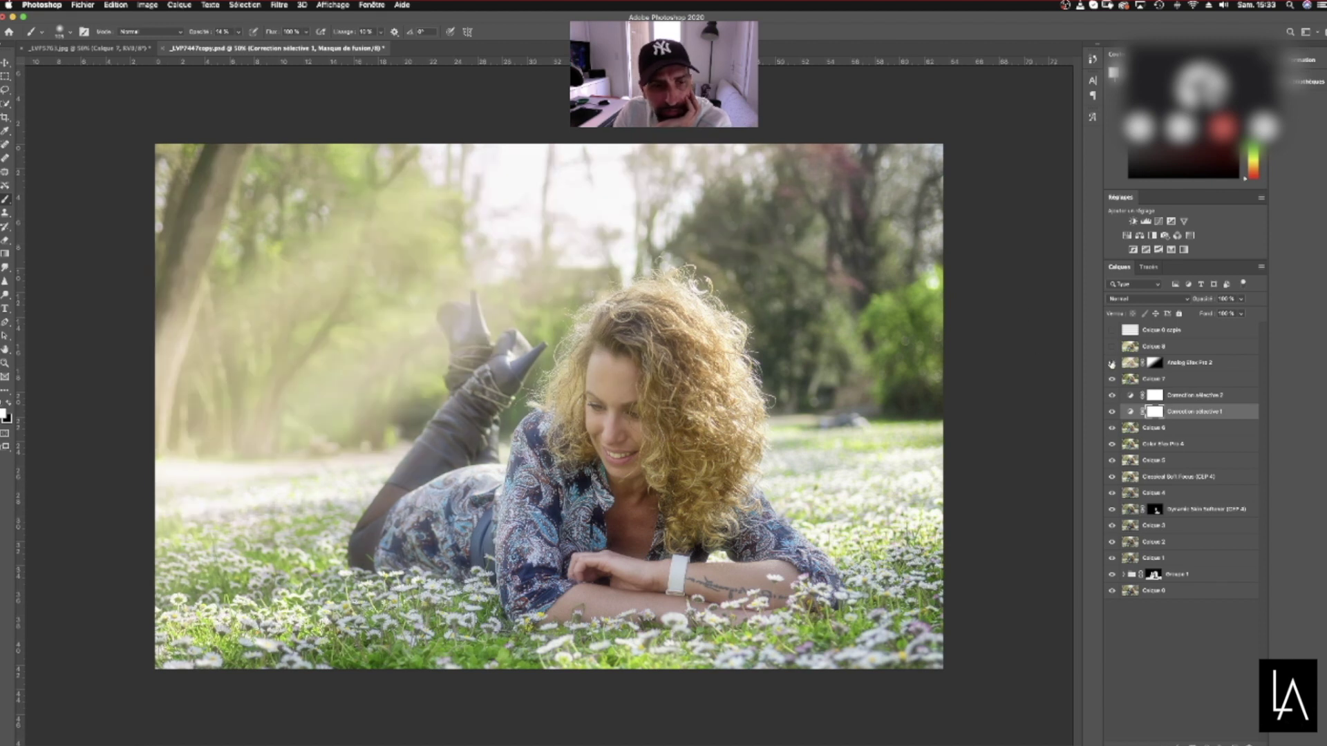
left_click(1111, 364)
left_click(1111, 364)
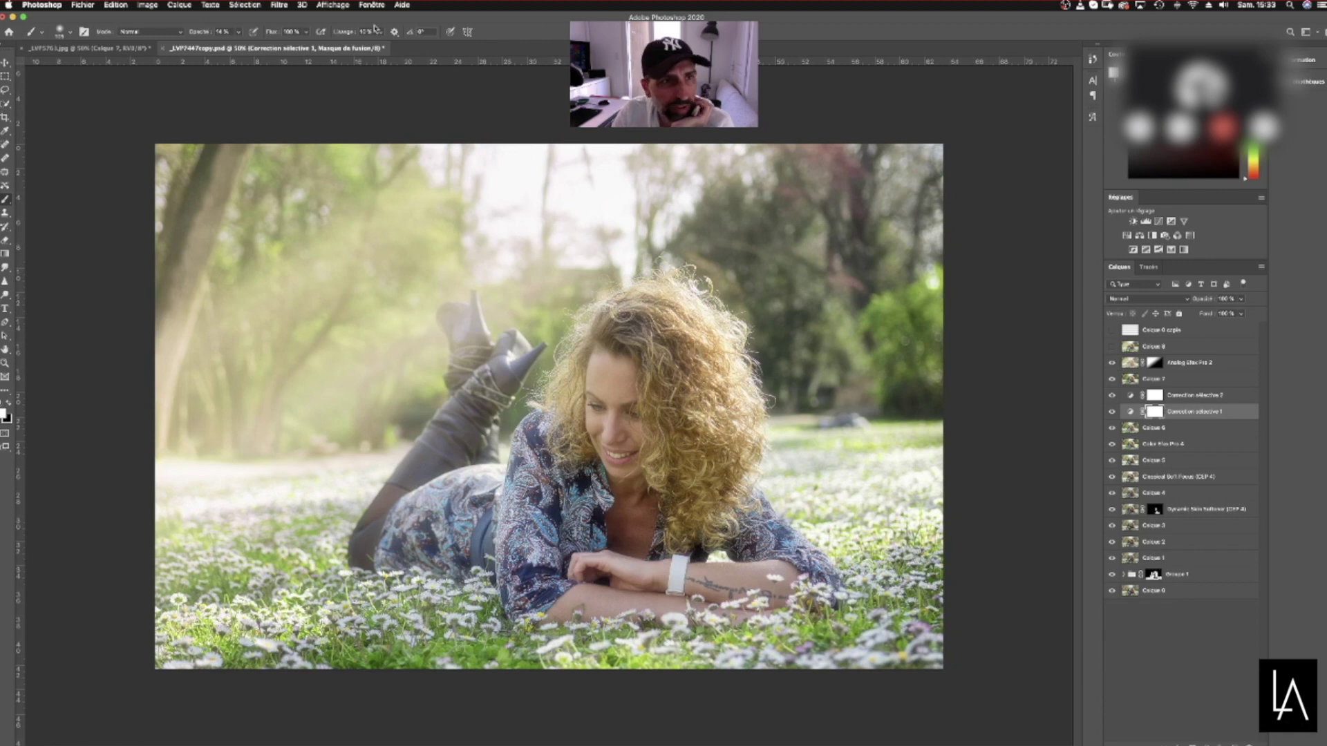
Select the Analog Efex Pro 2 layer and launch the Nik Collection's Analog Efex Pro 2 filter on it
left_click(277, 5)
mouse_move(311, 223)
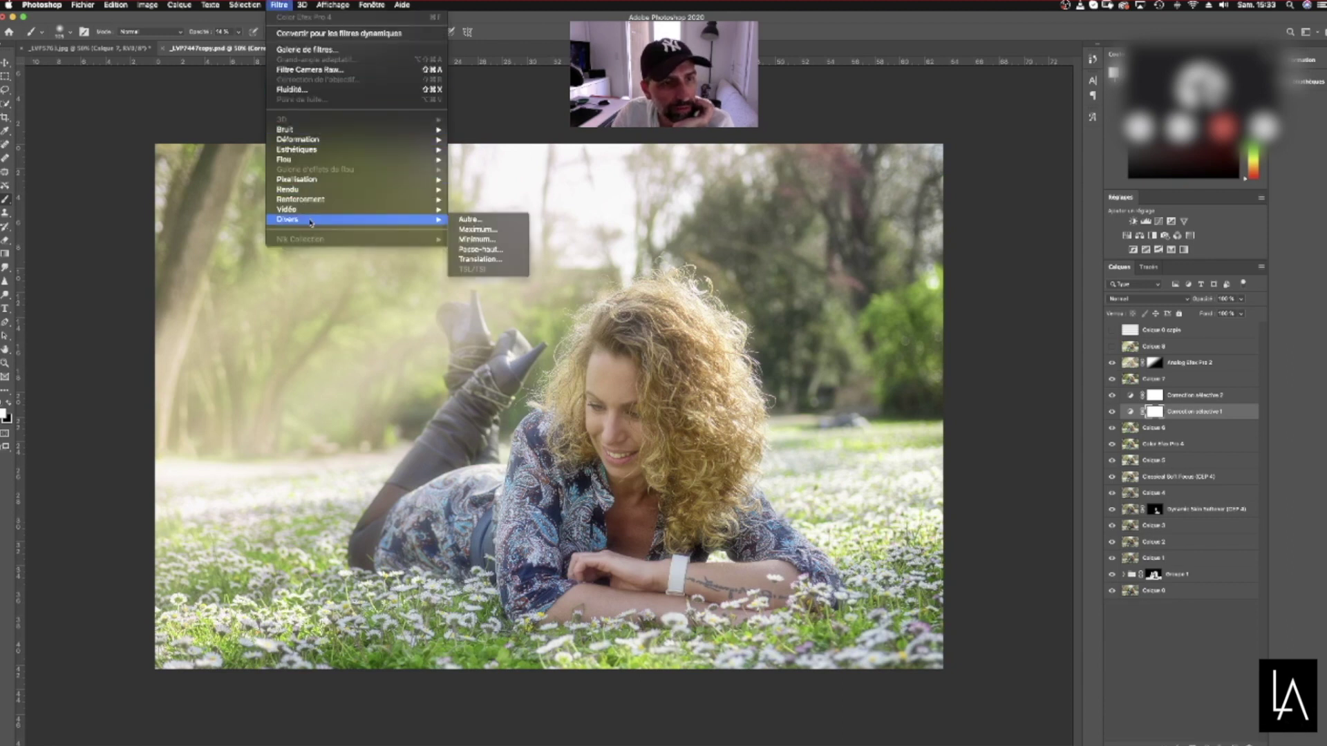
left_click(277, 5)
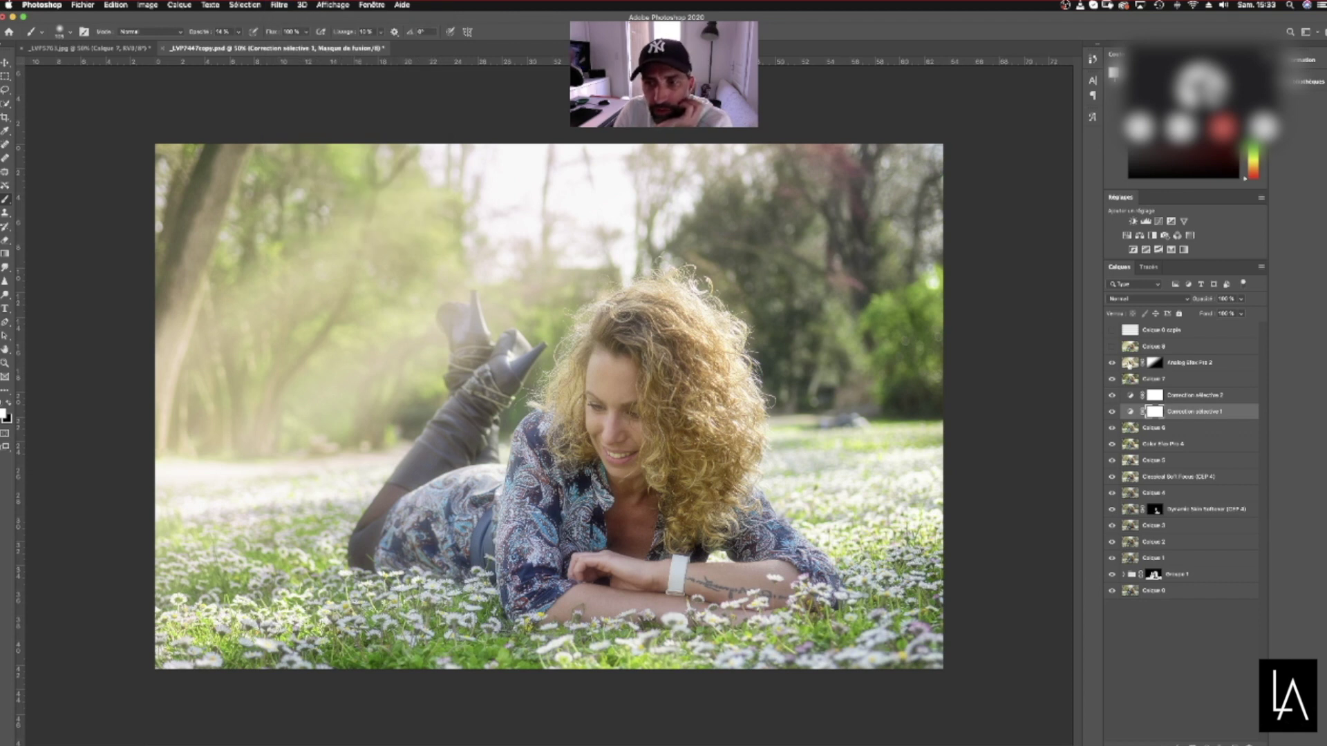
left_click(1130, 363)
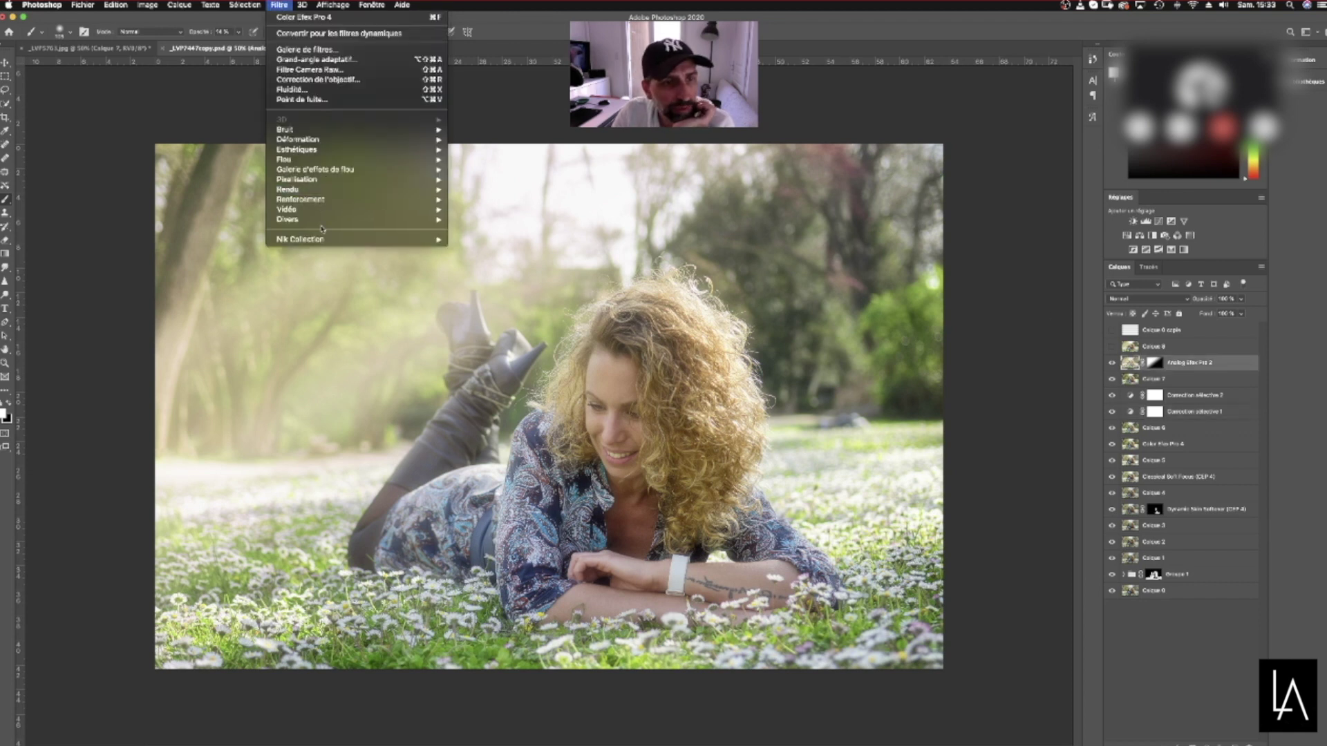
mouse_move(330, 240)
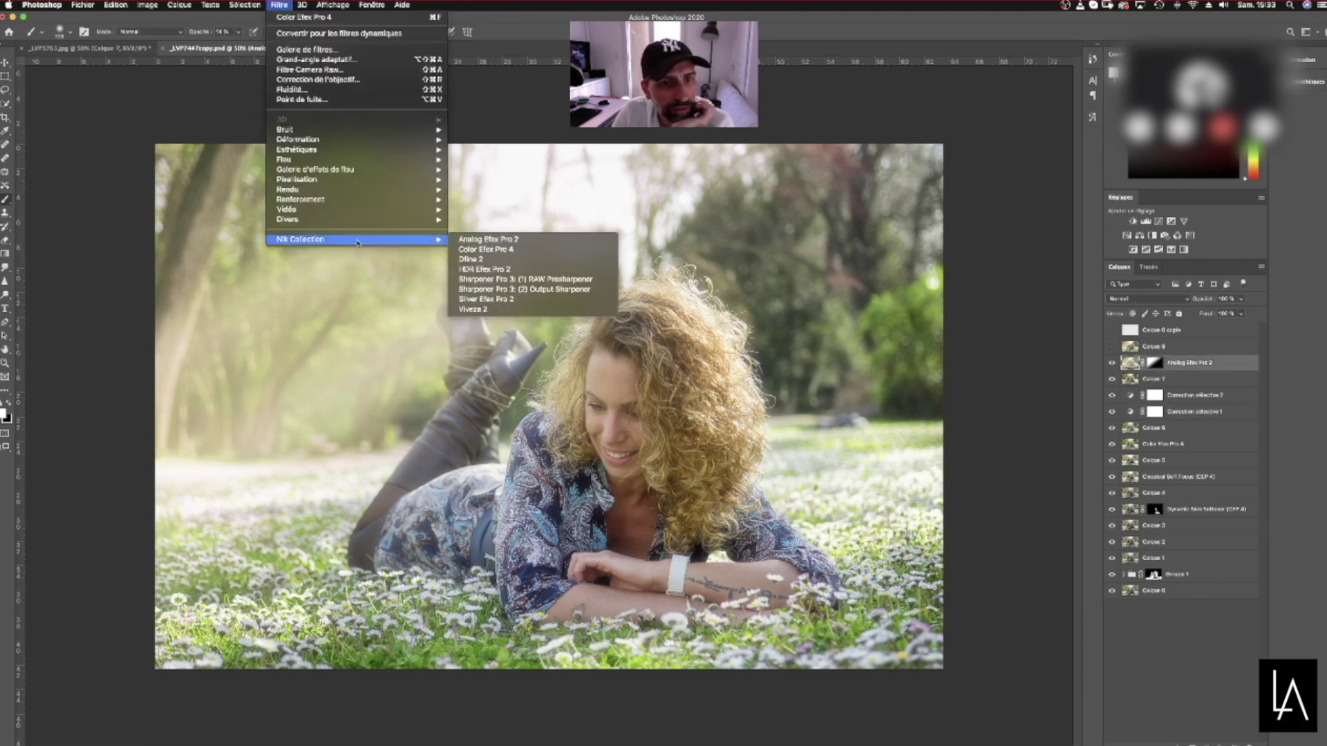
left_click(486, 242)
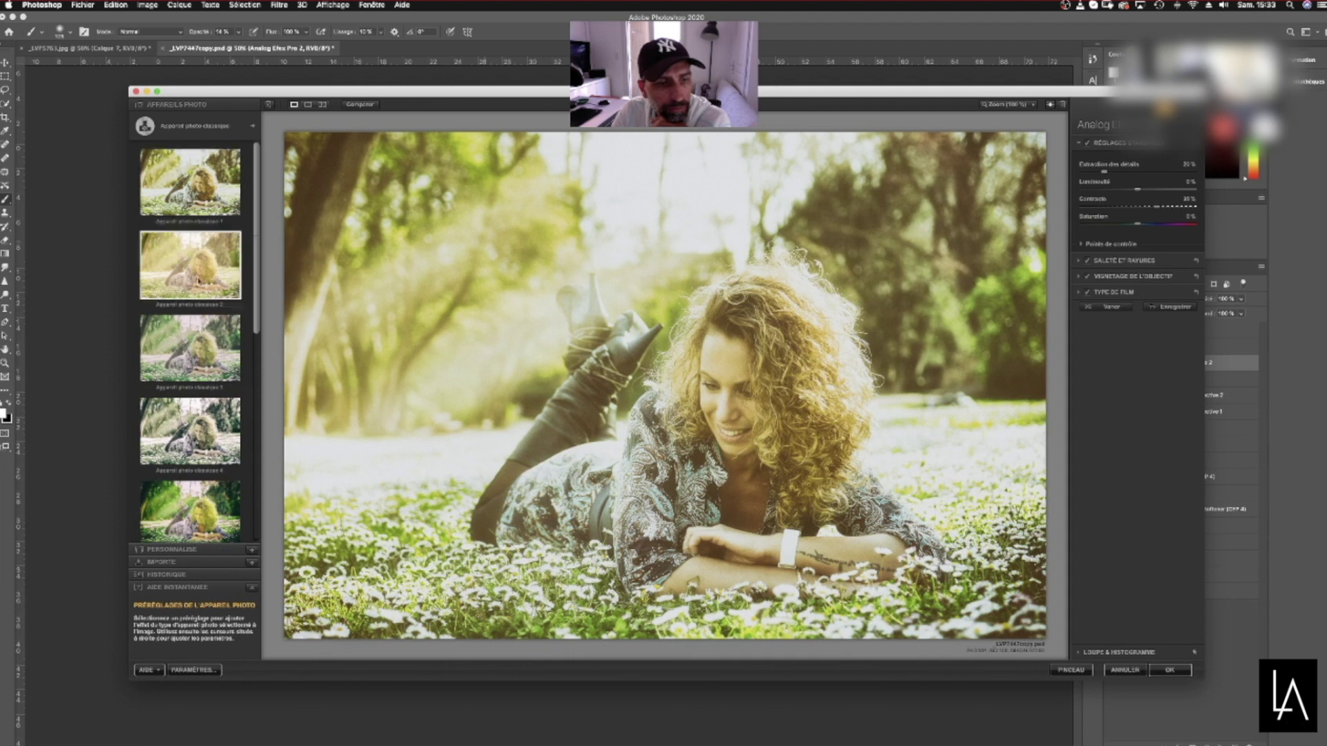
Try the Appareil photo classique 4 and Appareil photo classique 8 presets on the portrait
left_click(202, 435)
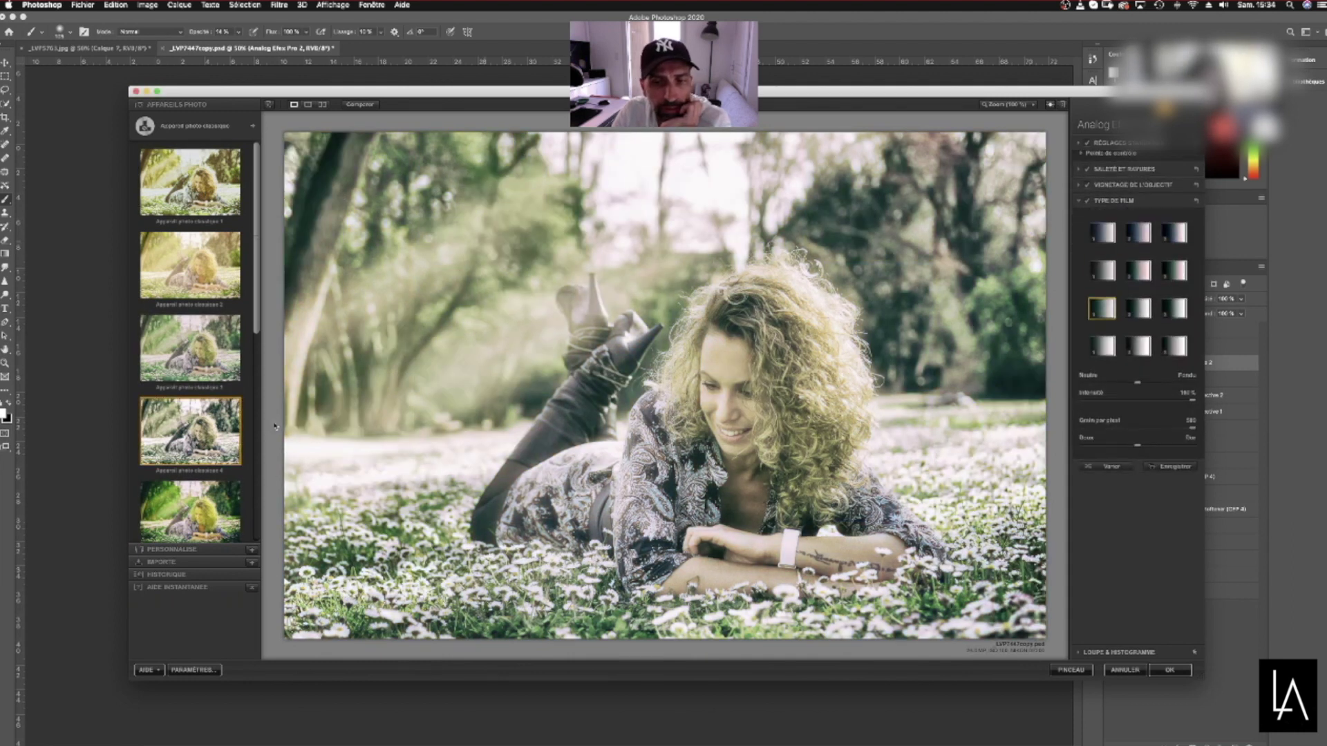
left_click(224, 128)
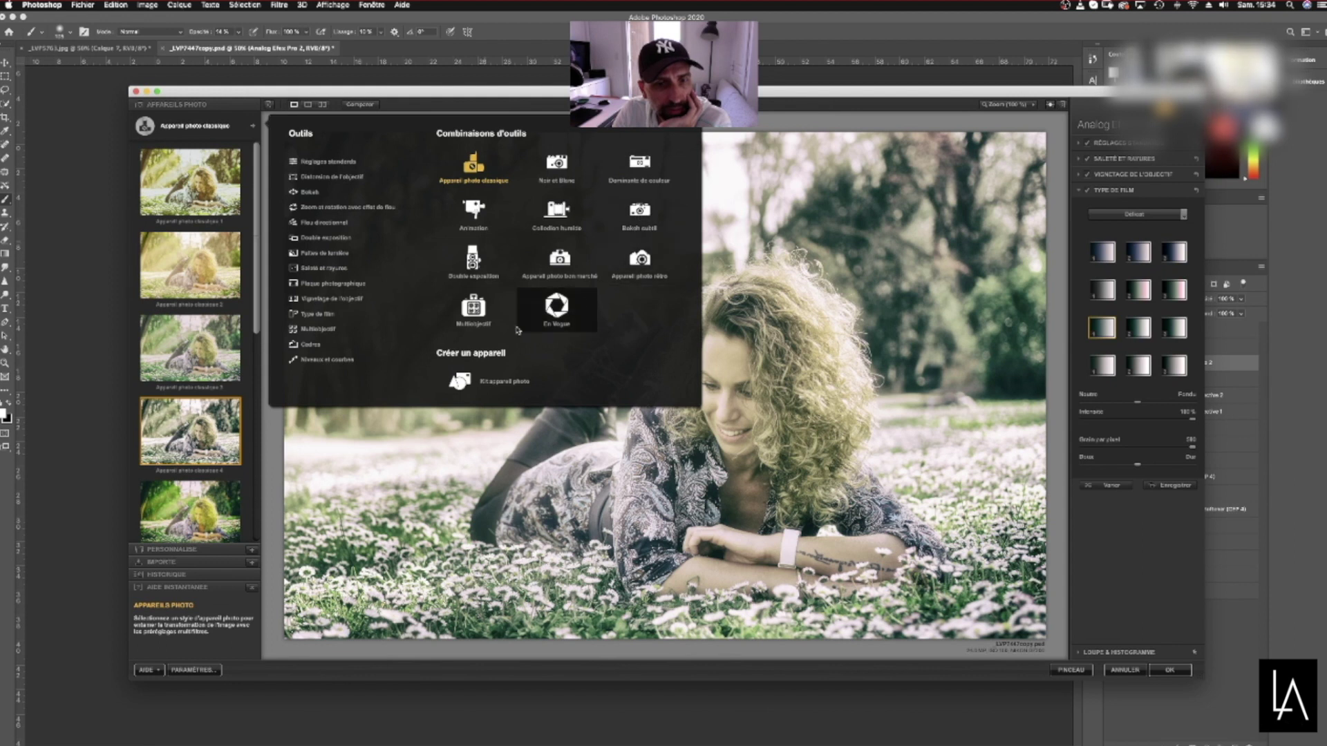
left_click(464, 173)
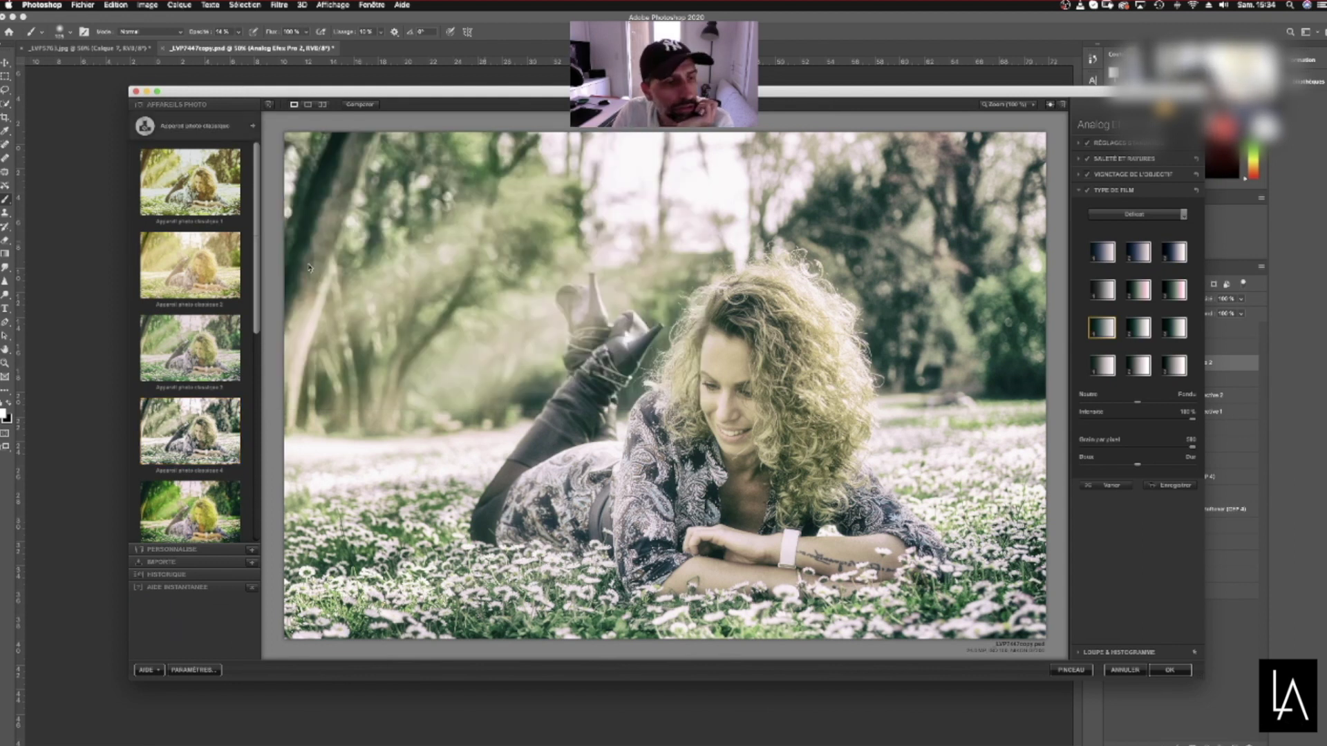
left_click_drag(255, 334, 256, 476)
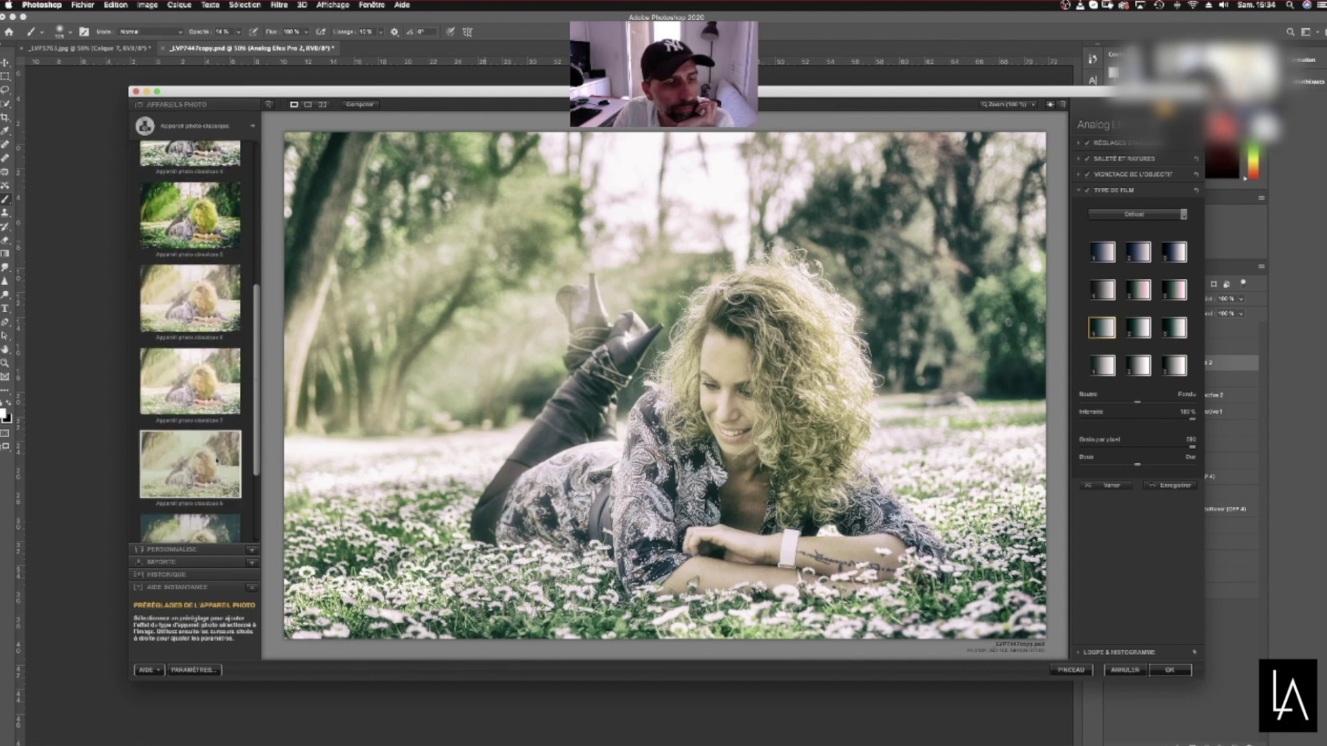
left_click(216, 461)
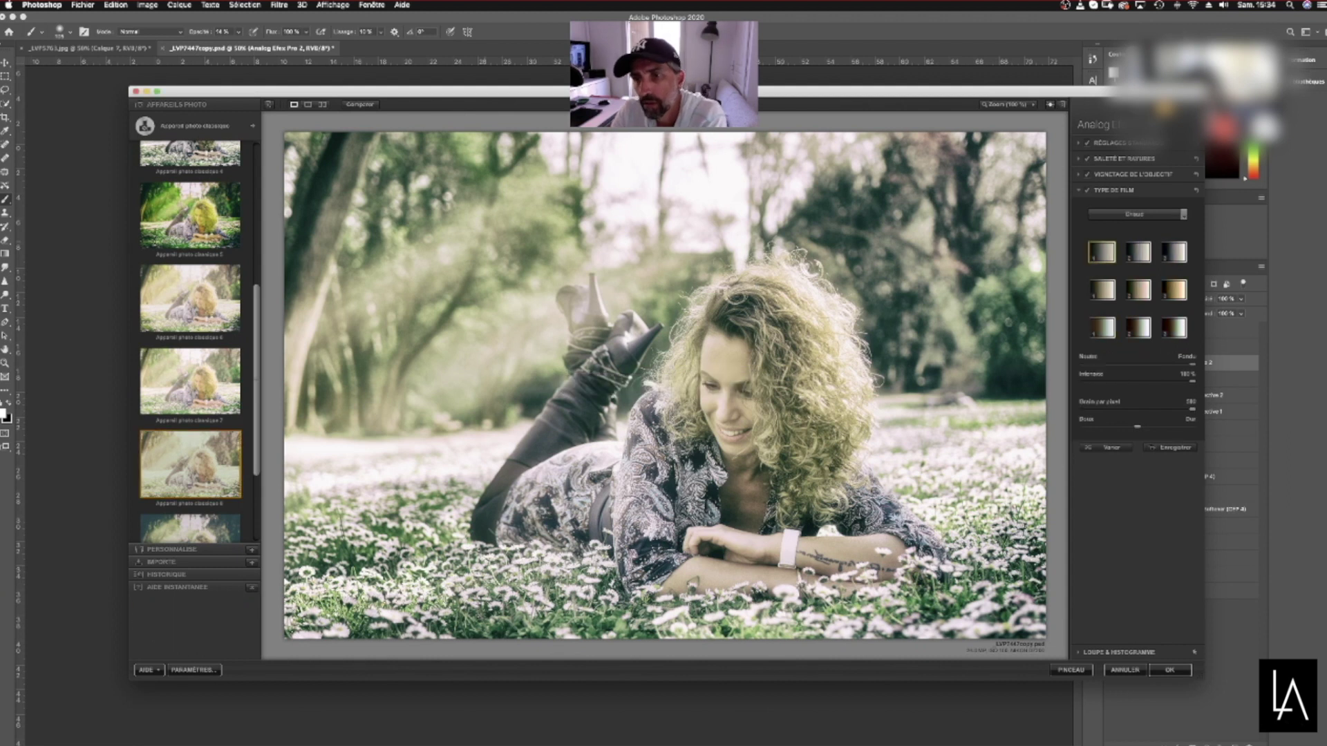
Turn off the Saleté et rayures effect and try different film types from the Chaud set, ending on the last one
left_click(1088, 160)
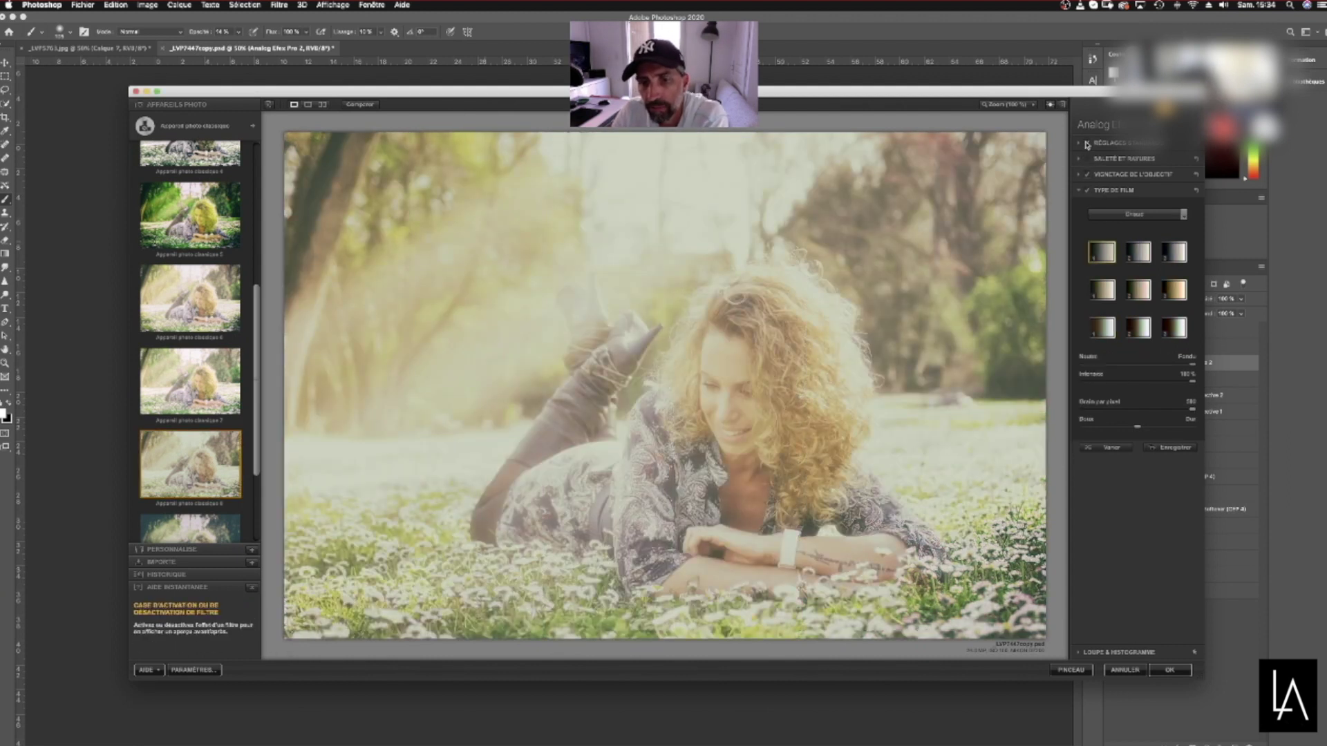
left_click(1101, 290)
left_click(1174, 327)
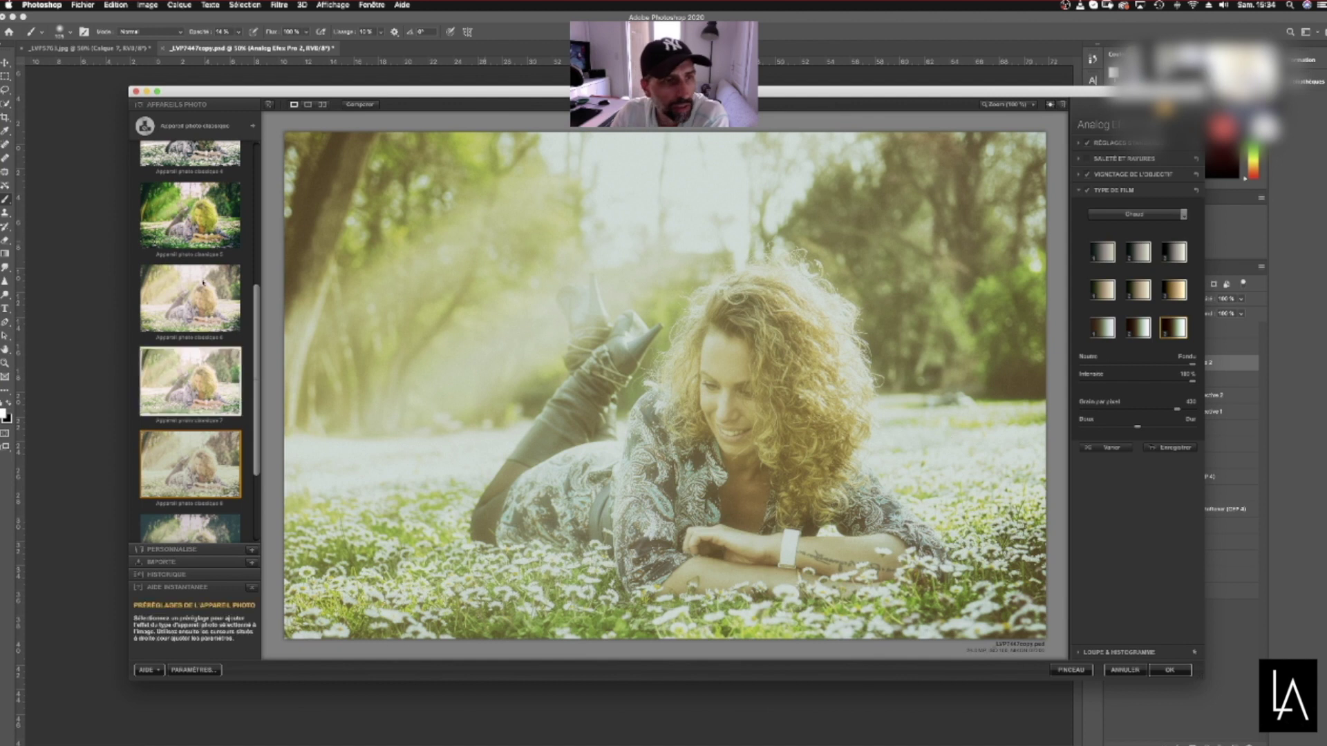
Browse the Animation camera's presets, then switch to the Dominante de couleur camera and apply its fourth preset
left_click(215, 131)
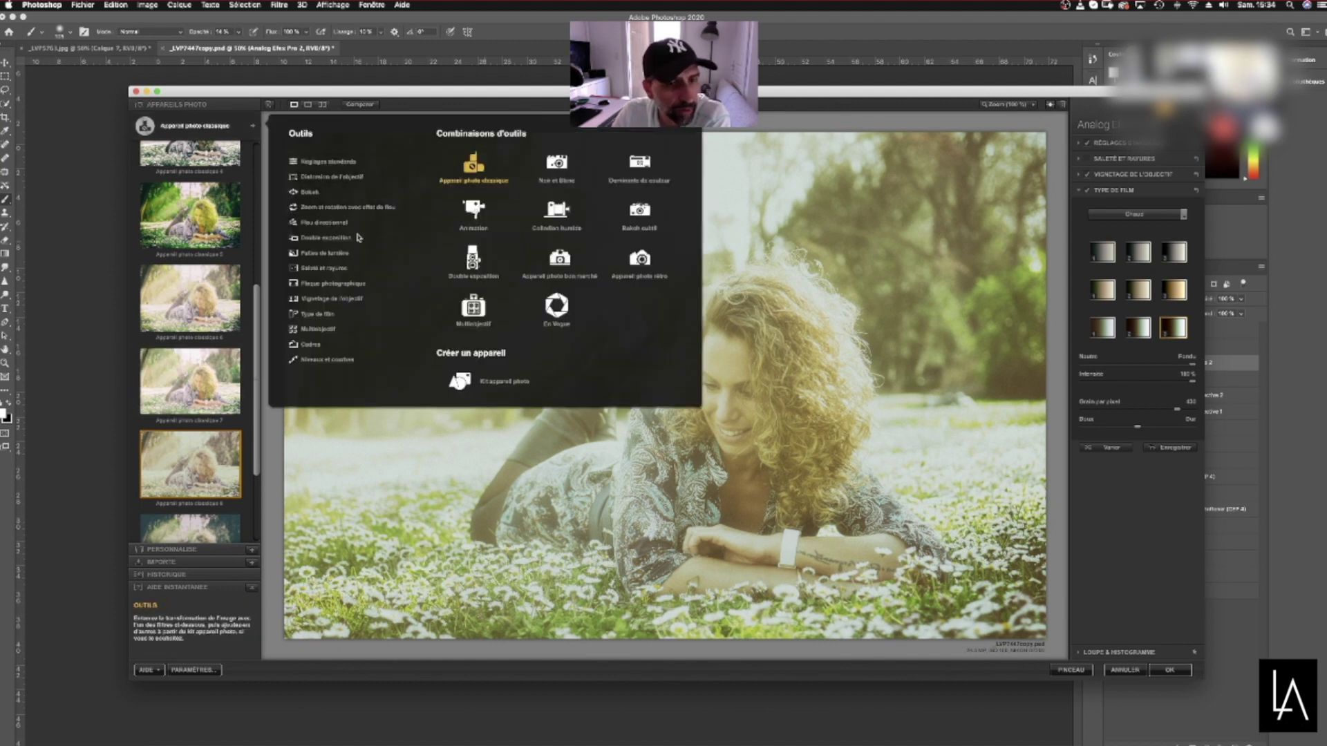
left_click(474, 210)
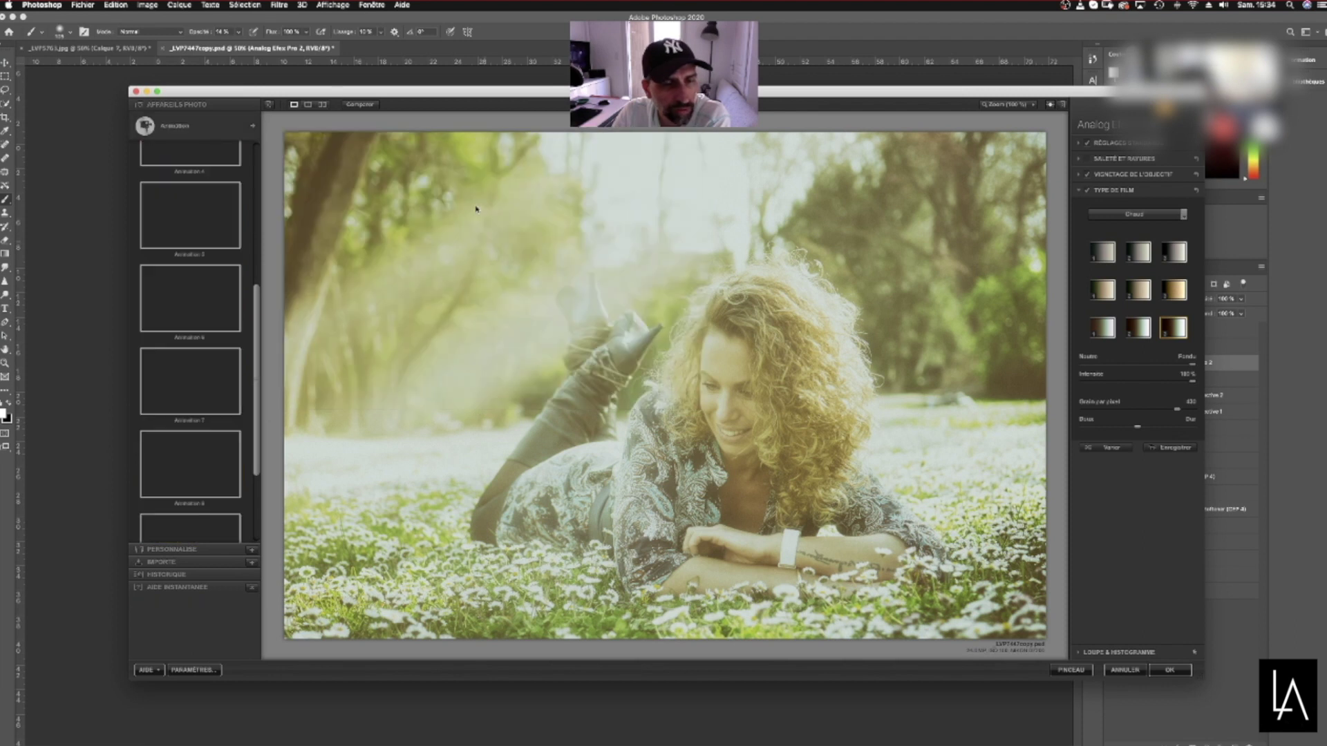
left_click(215, 132)
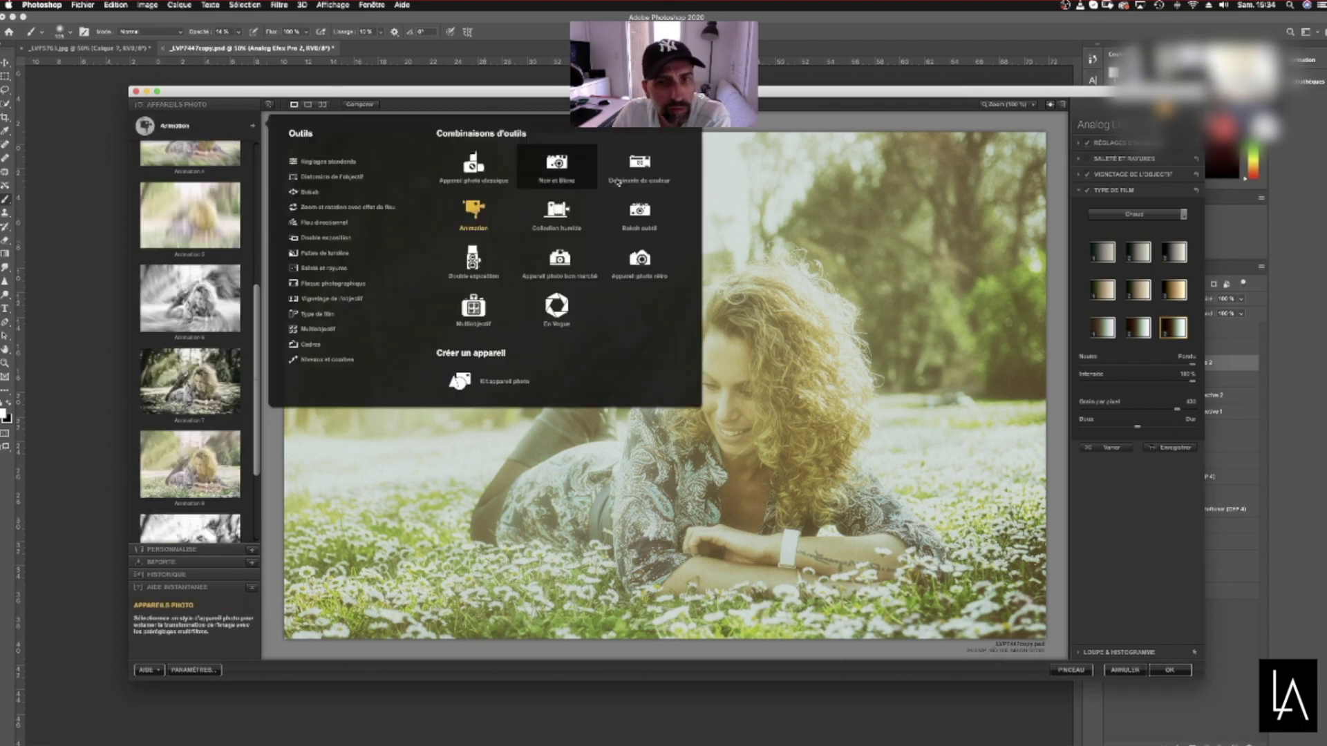
left_click(639, 165)
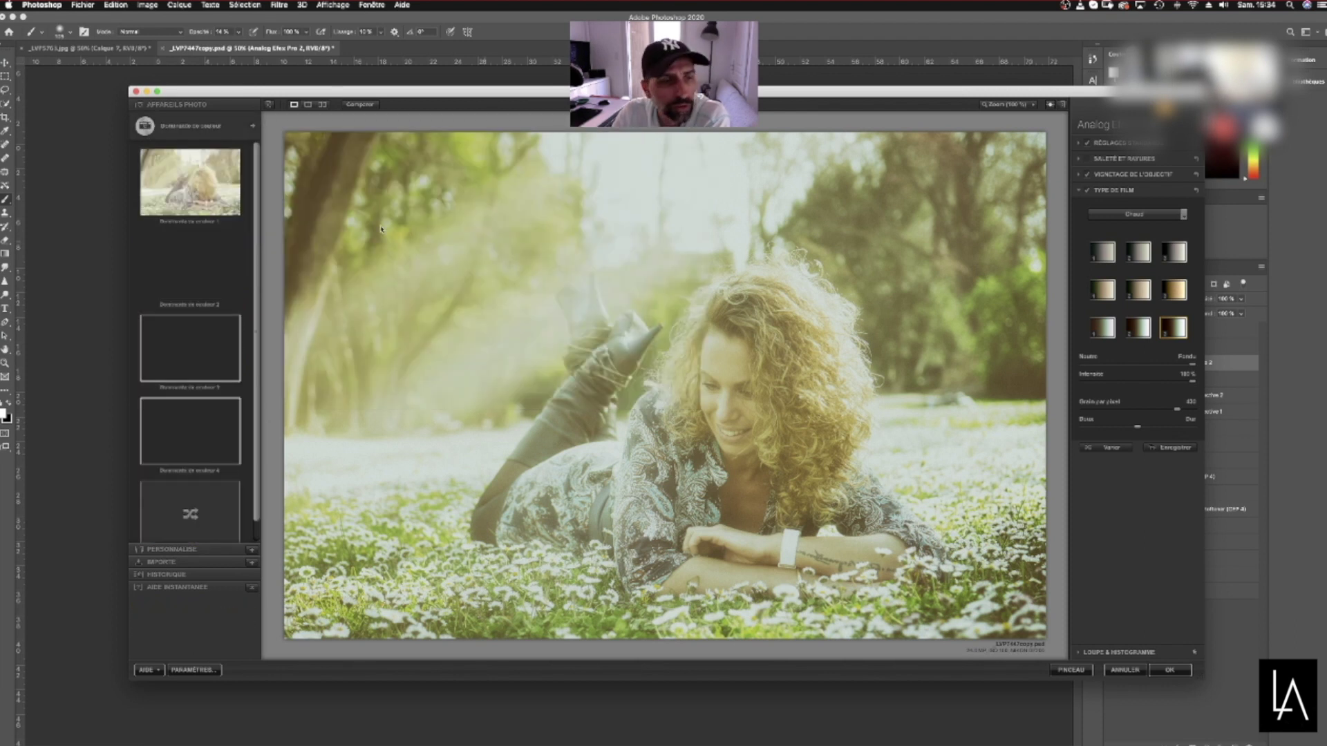
left_click(207, 442)
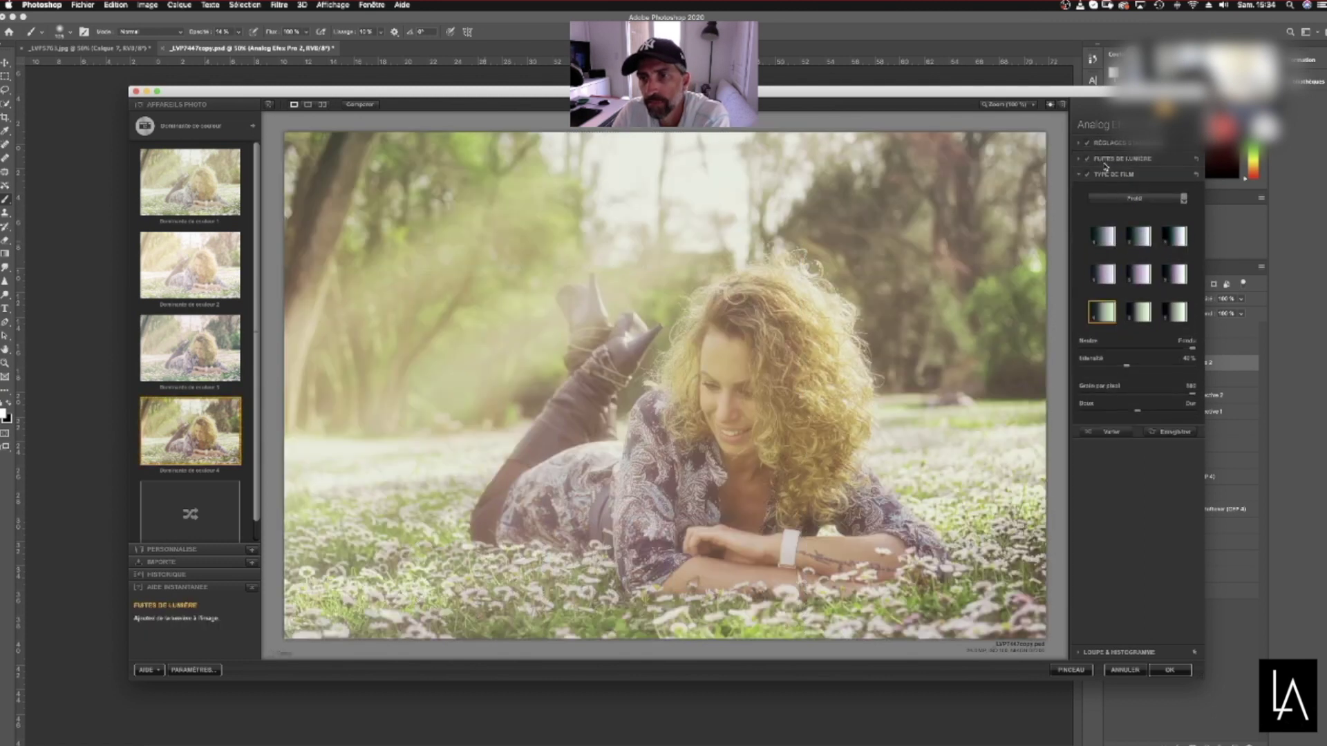
Turn off the Type de film effect, compare the image with and without the standard adjustments, and lower the Luminosité
left_click(1081, 159)
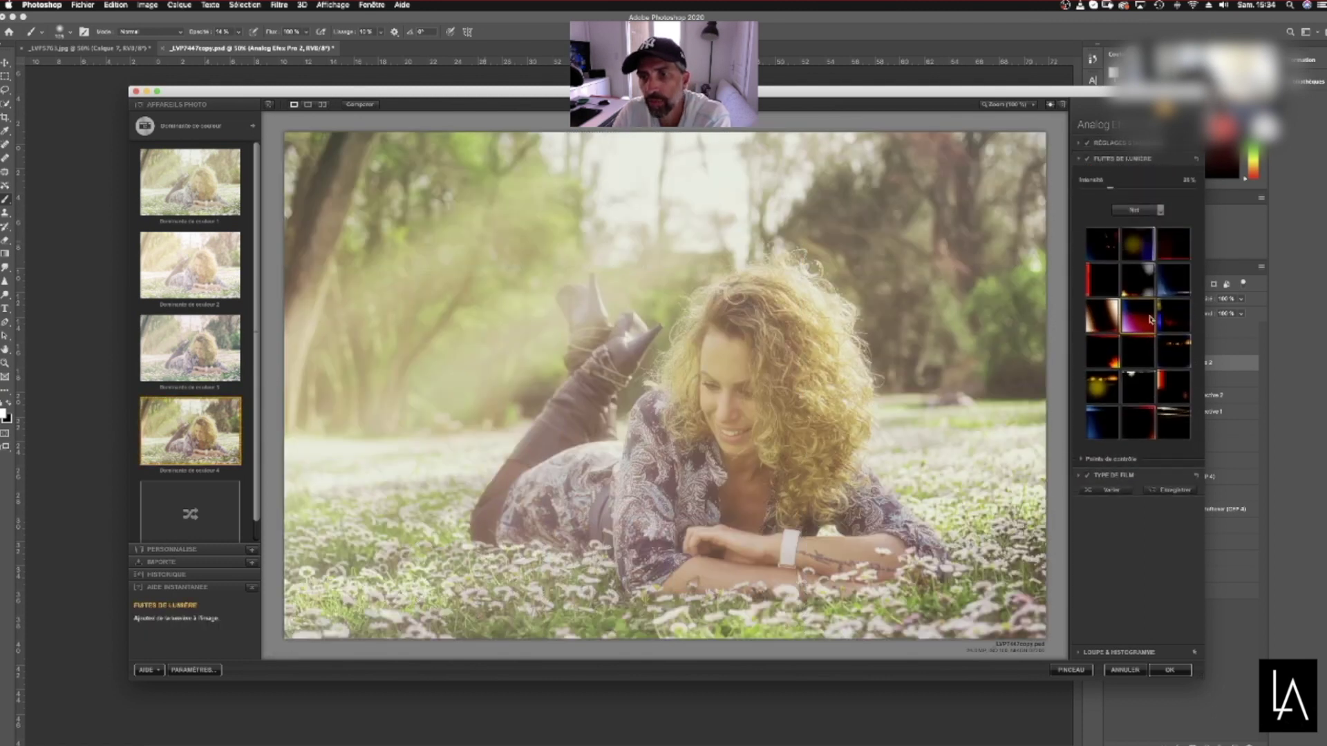
left_click(1087, 476)
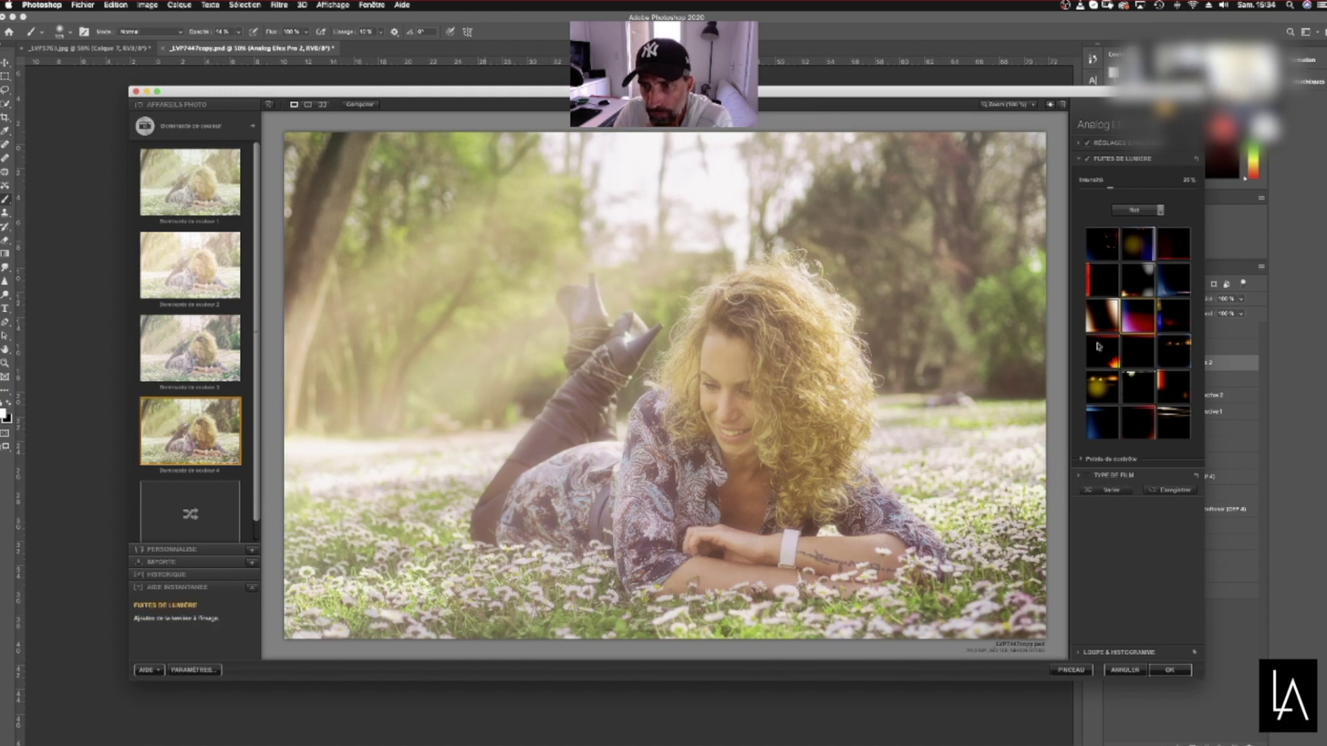
left_click(1085, 144)
left_click(1085, 144)
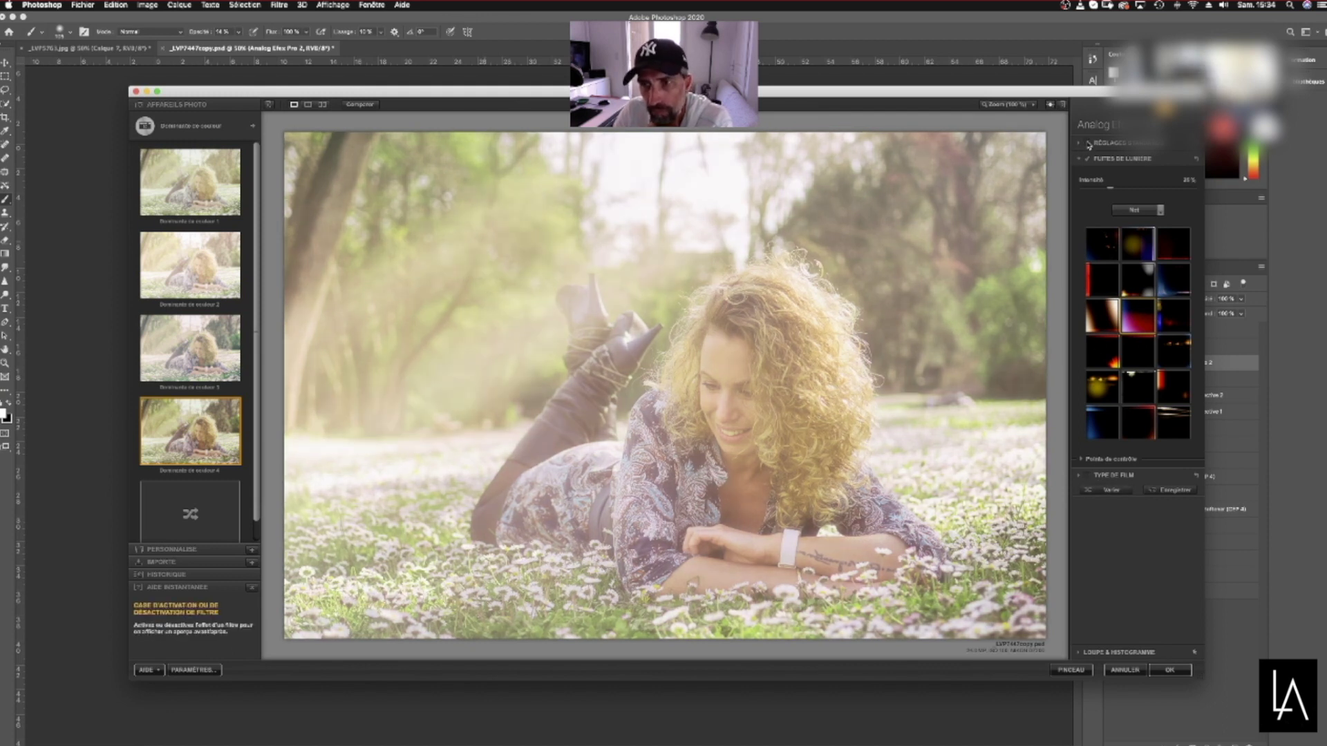
left_click(1079, 144)
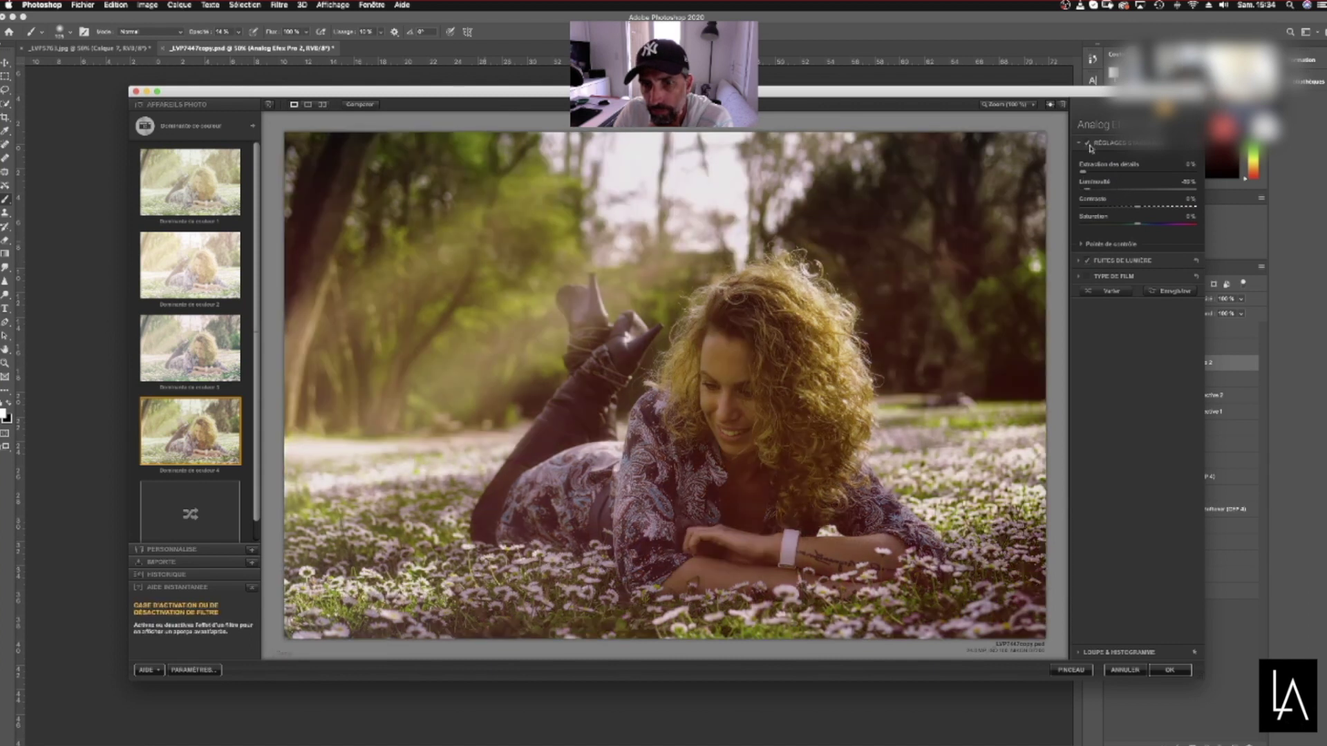
Choose the last light leak in the Net set under Fuites de lumière and reposition it toward the woman's arms
left_click(1079, 261)
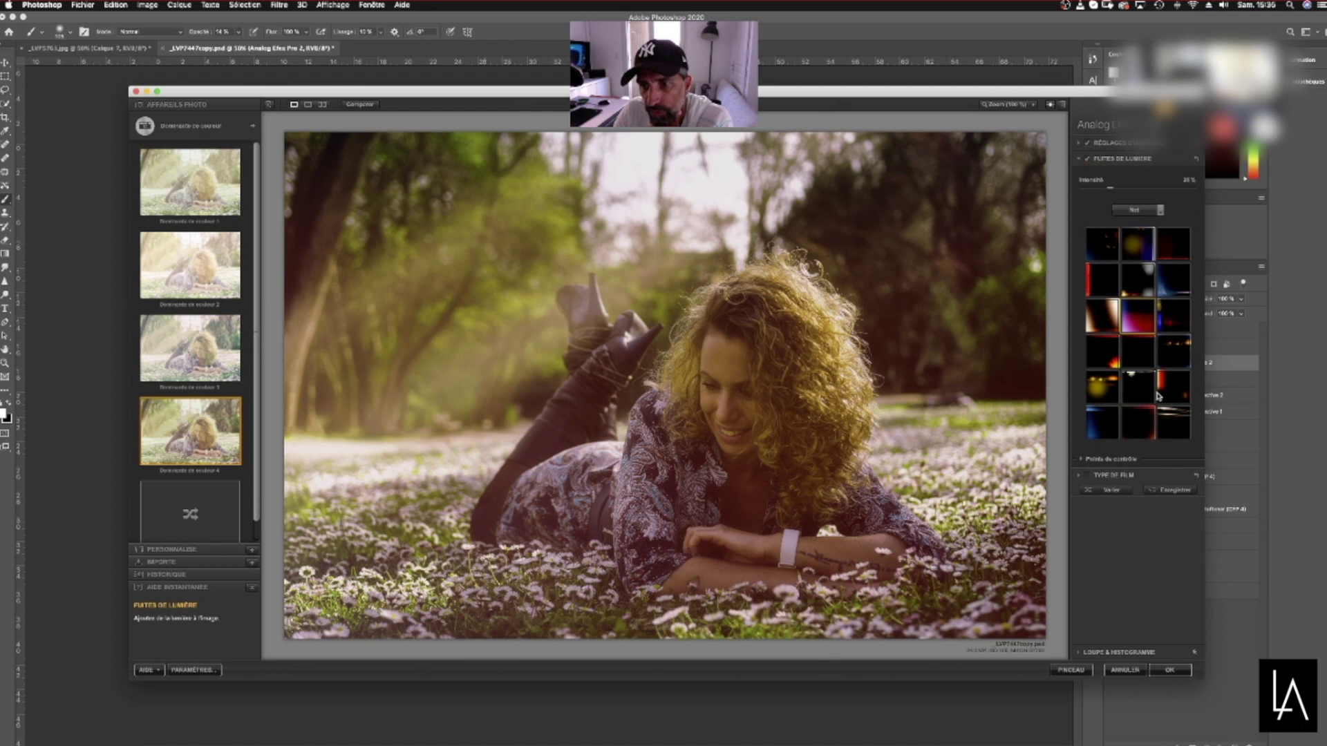
left_click(1174, 425)
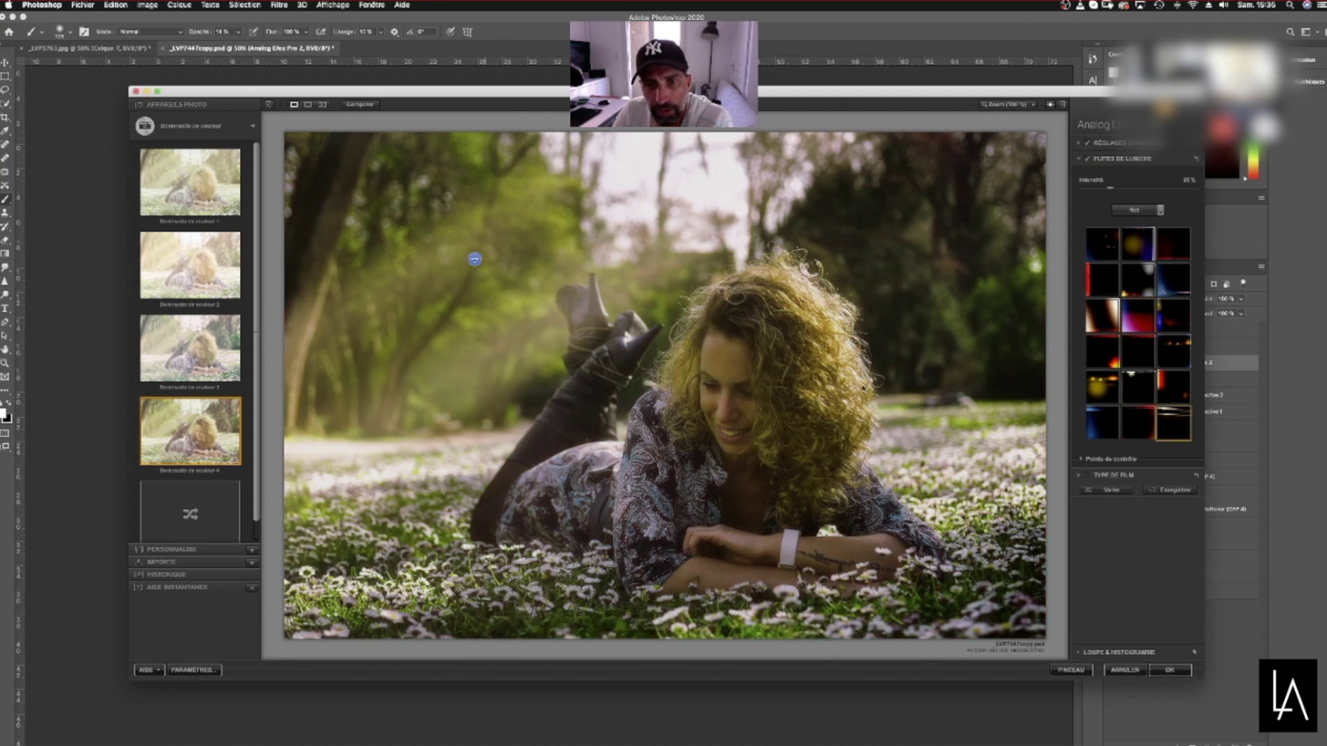
left_click_drag(474, 260, 757, 513)
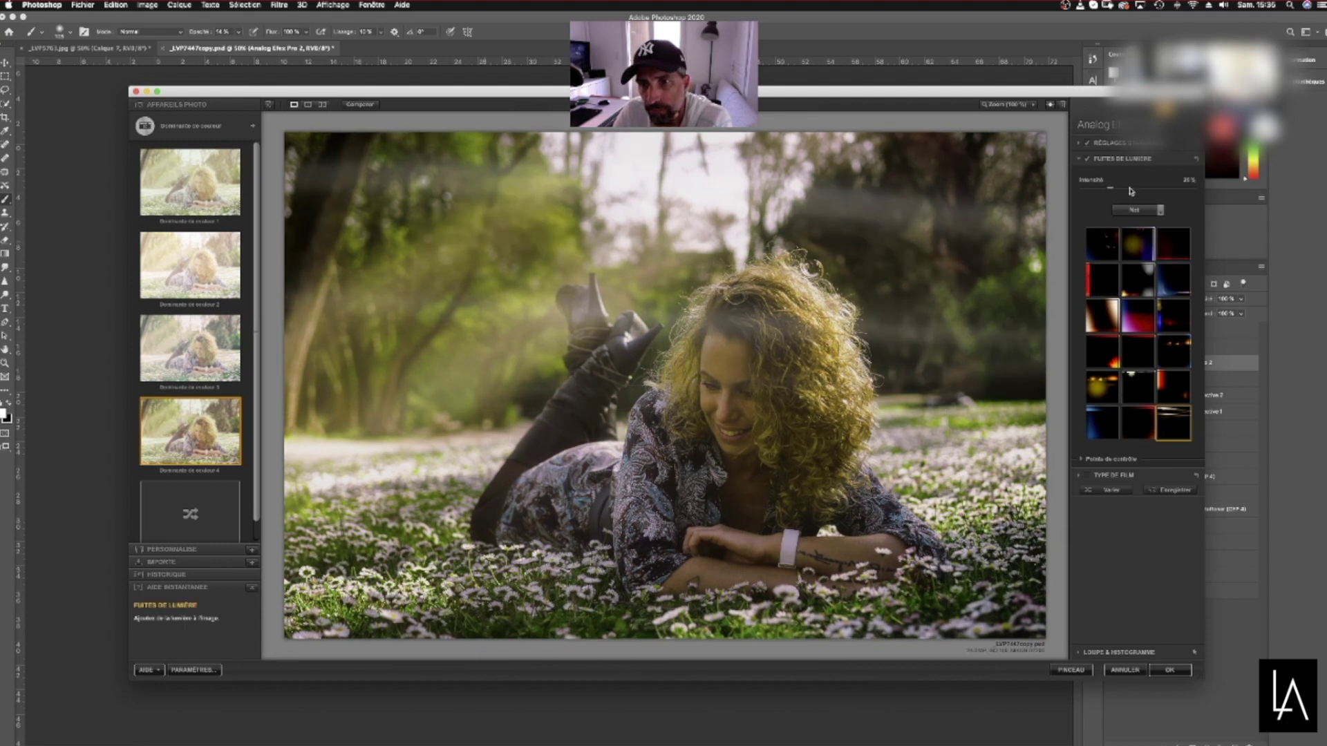
Increase the light leak's intensity and move its beams up and away from the woman's face
left_click_drag(1163, 192, 1165, 194)
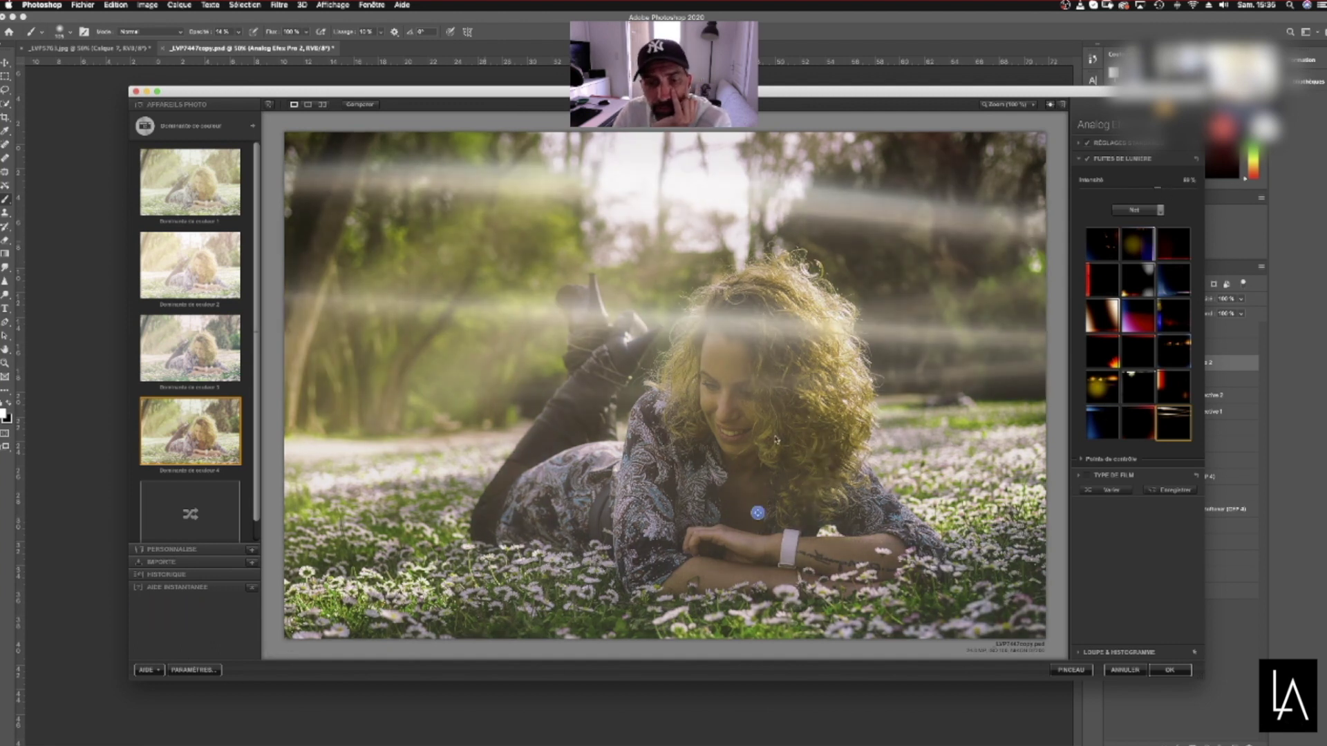
left_click_drag(758, 513, 676, 466)
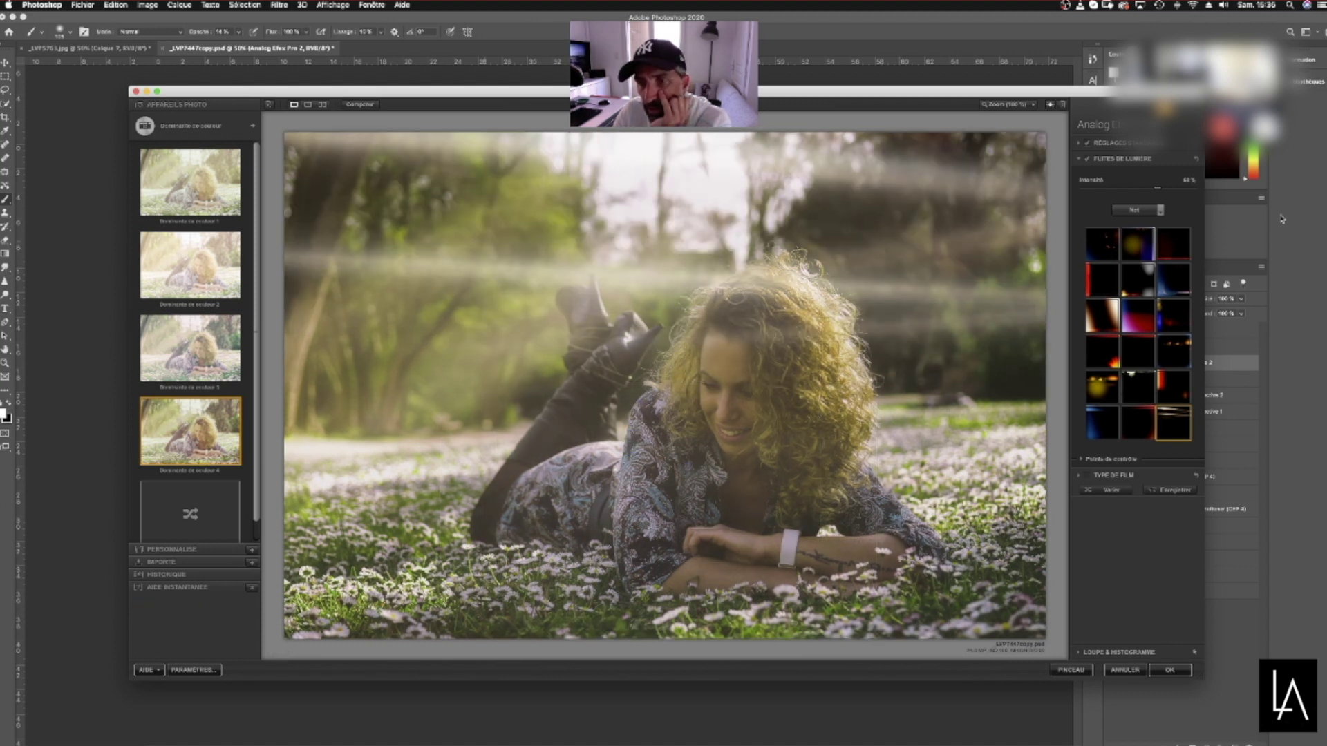
Browse the other Fuites de lumière sets, ending on Dynamique, and show the effect's control point options
left_click(1161, 210)
left_click(1142, 228)
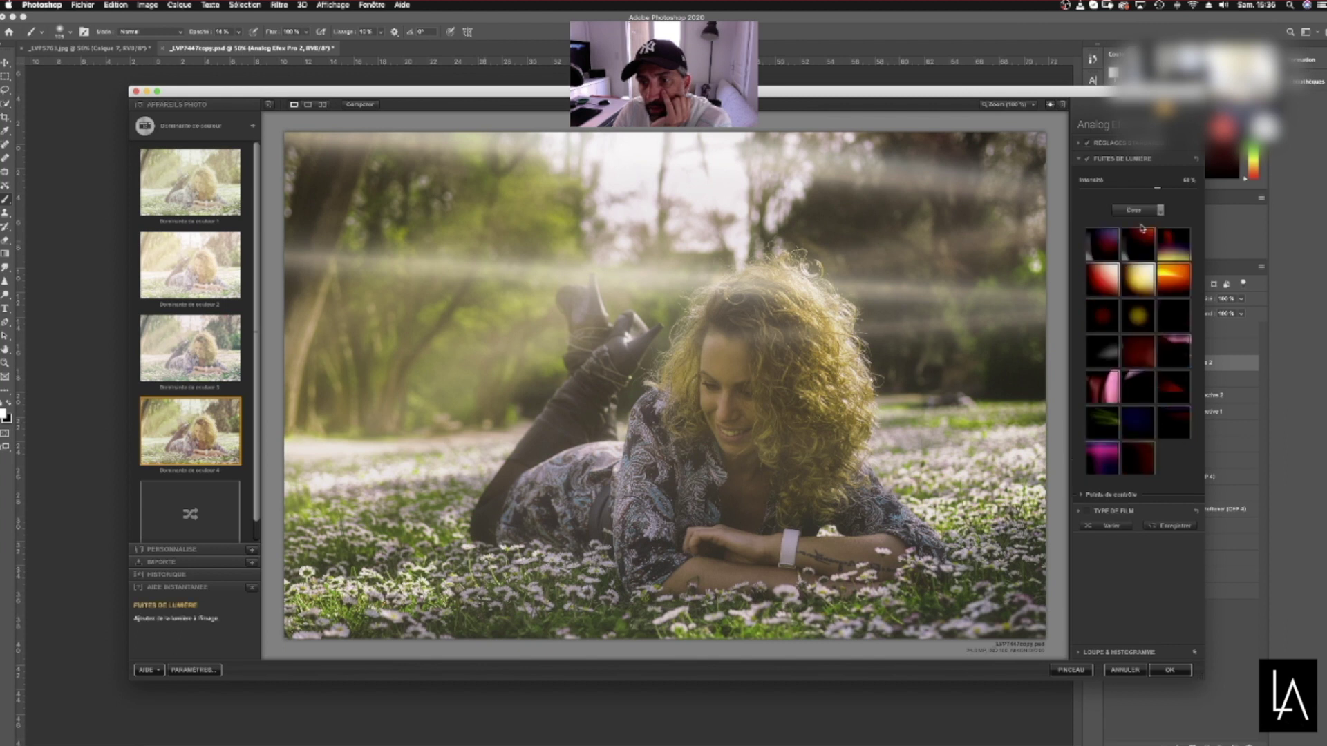
left_click(1161, 210)
left_click(1149, 244)
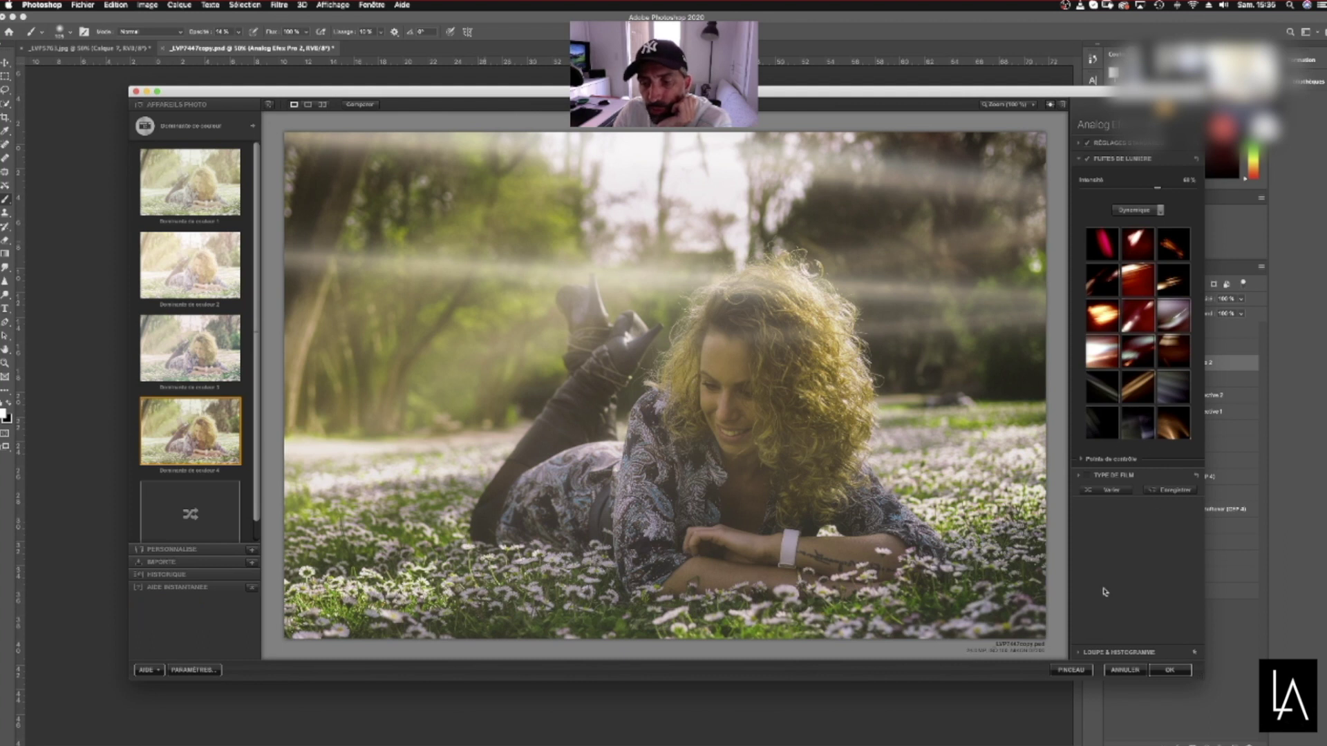
left_click(1082, 461)
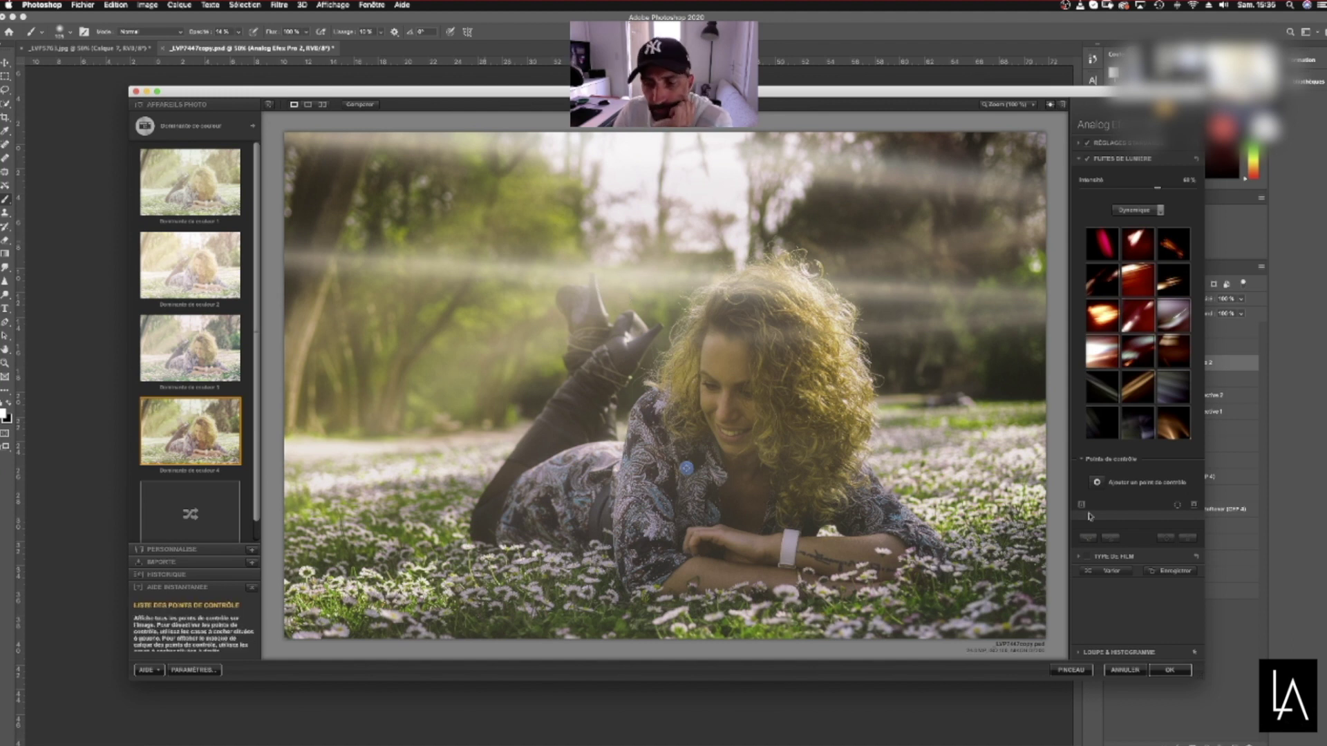
Preview the Type de film effect, then turn off Type de film, Fuites de lumière and the standard adjustments
left_click(1082, 557)
left_click(1080, 557)
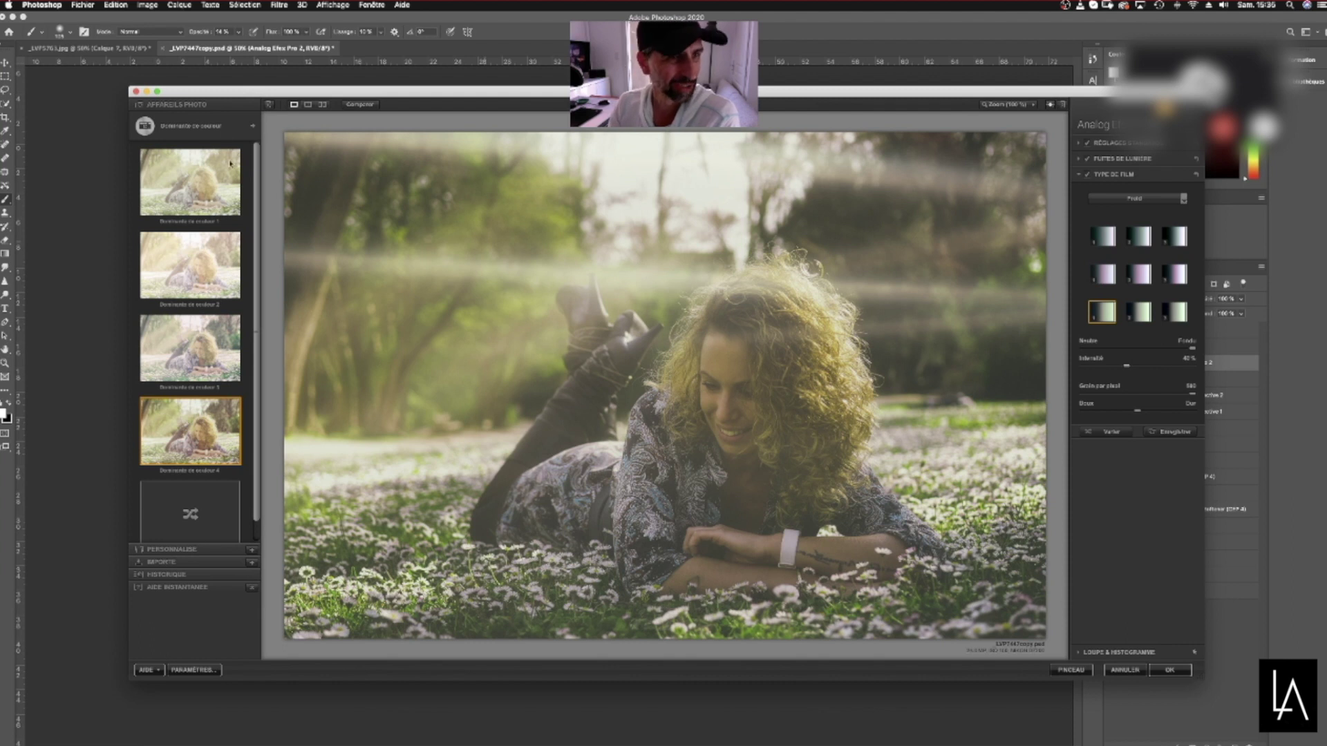
left_click(219, 130)
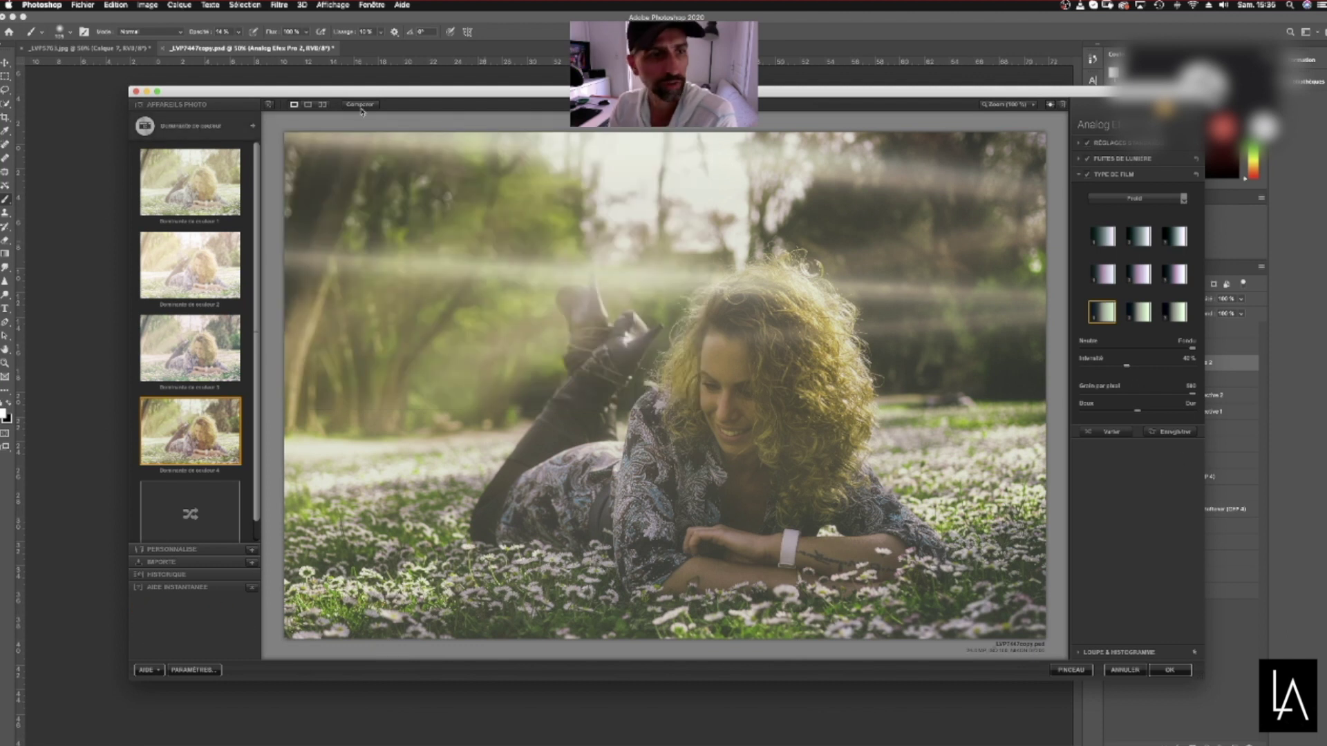
left_click(1089, 175)
left_click(1089, 159)
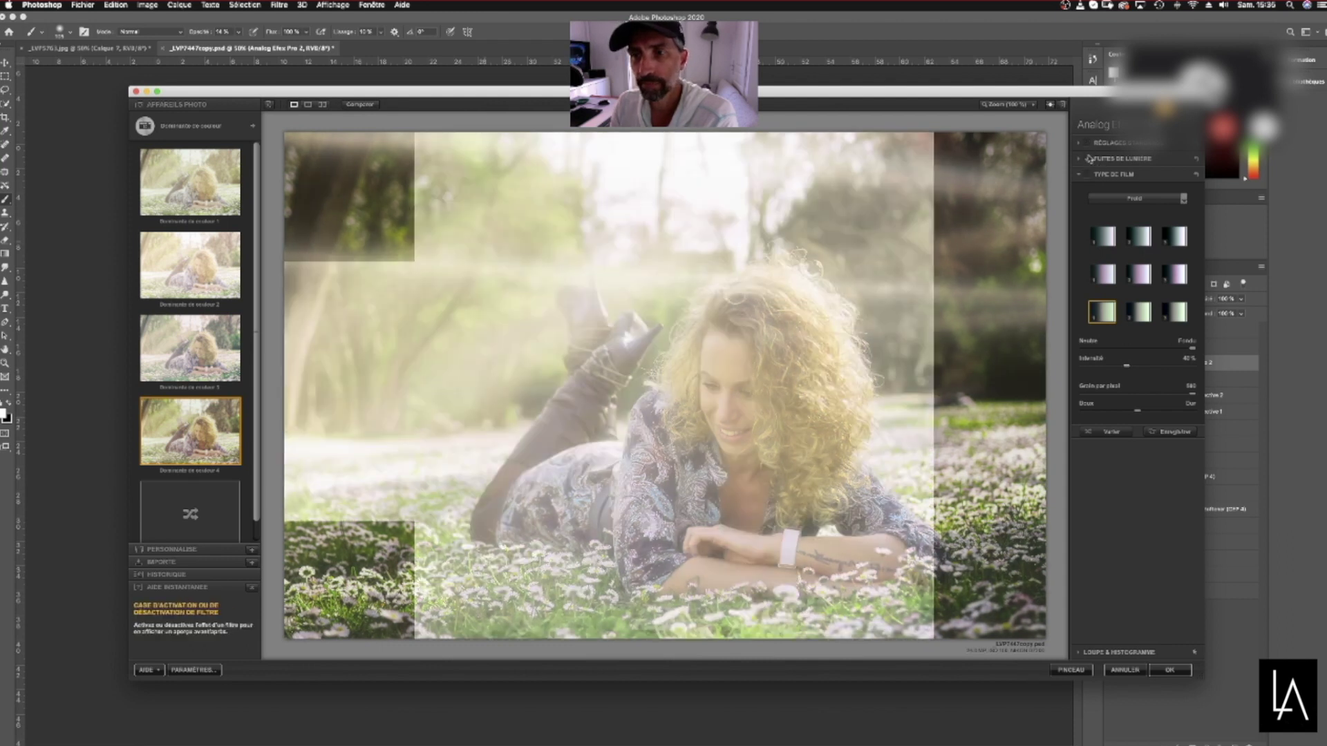
left_click(1089, 159)
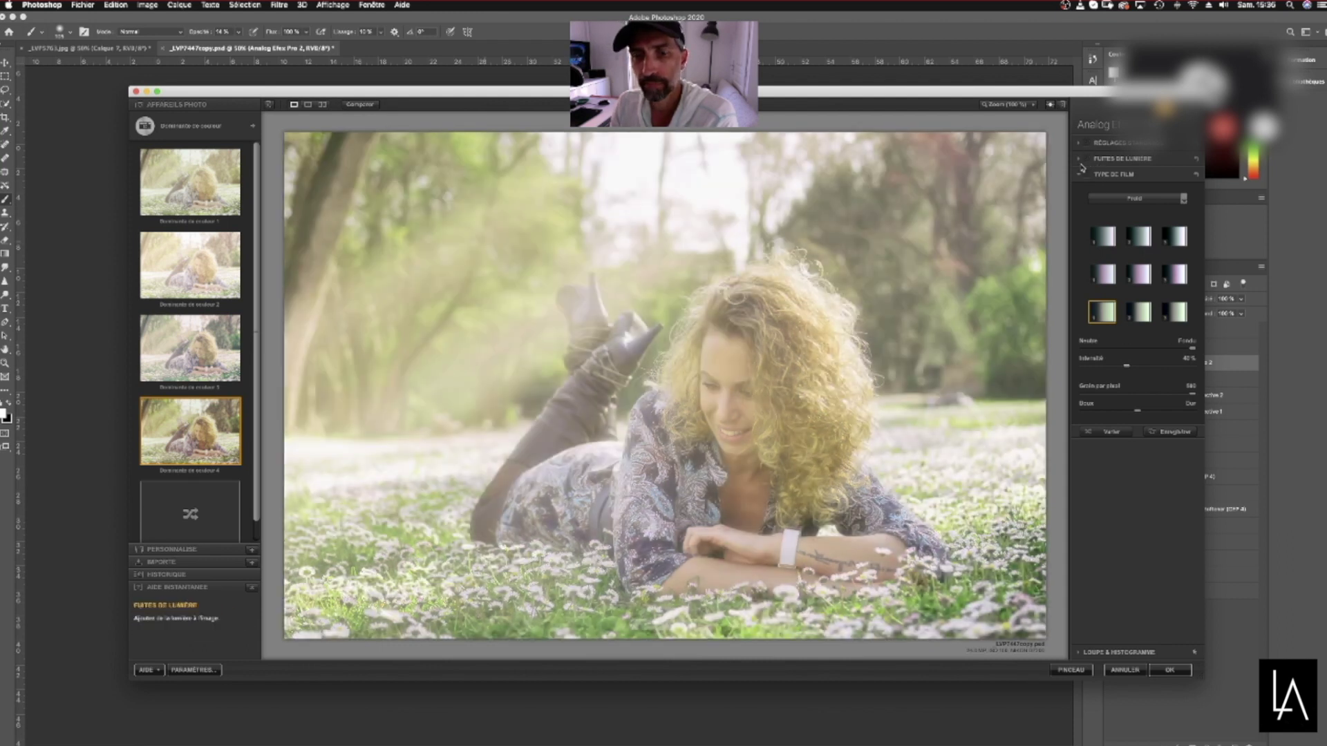
Switch to the Multiobjectif camera and apply its first preset with three vertical frames
left_click(222, 129)
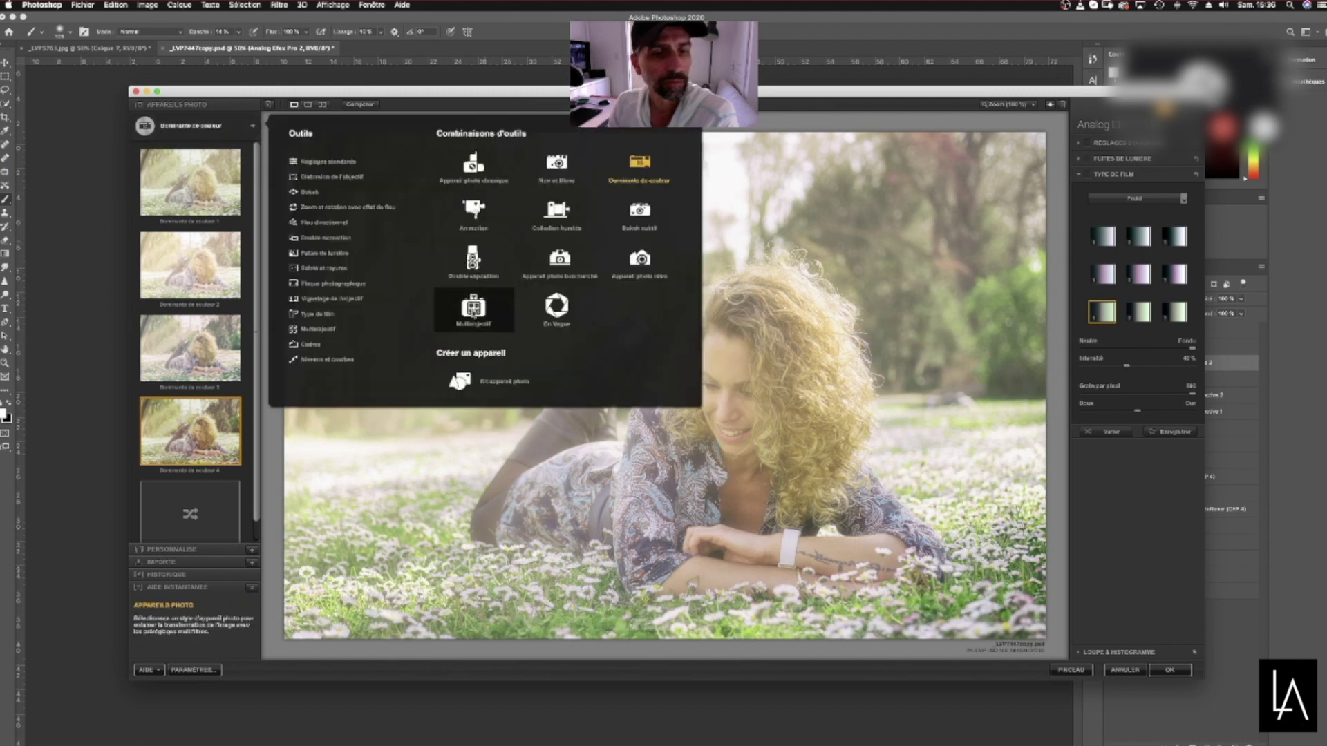
left_click(473, 309)
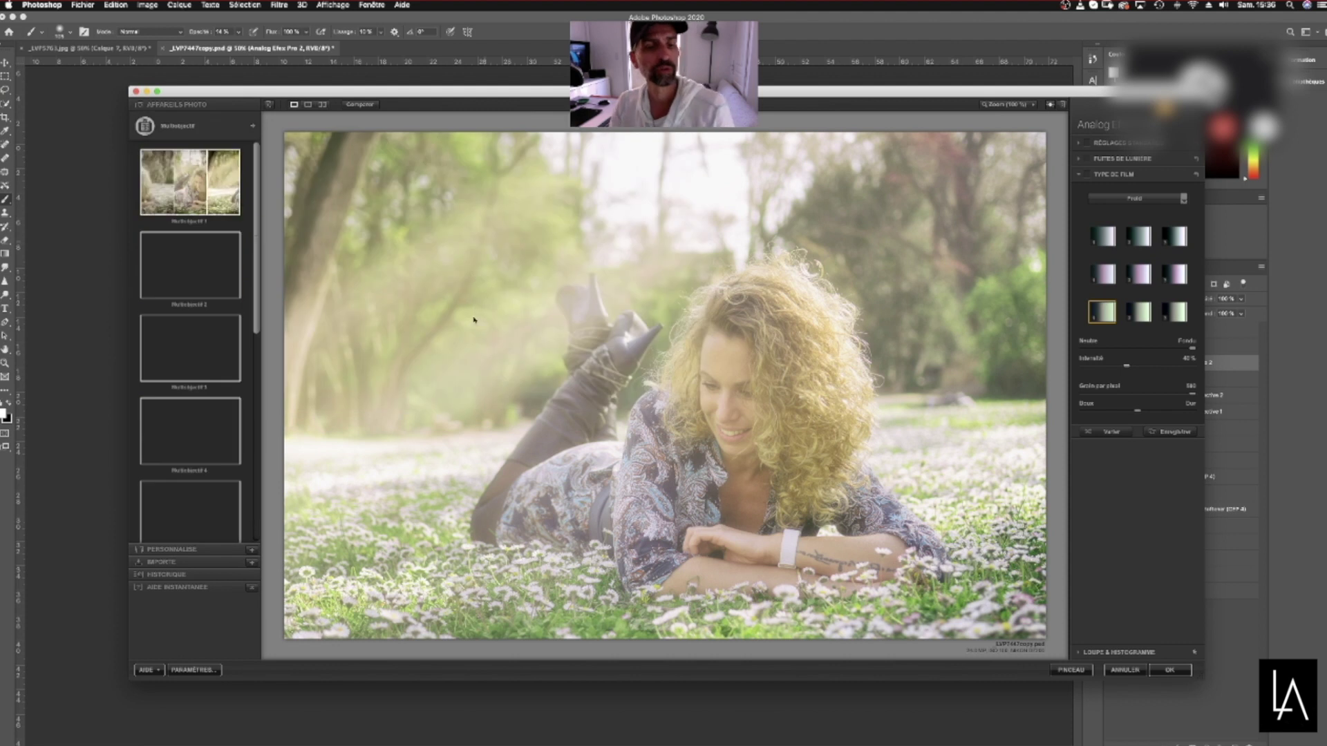
left_click(221, 189)
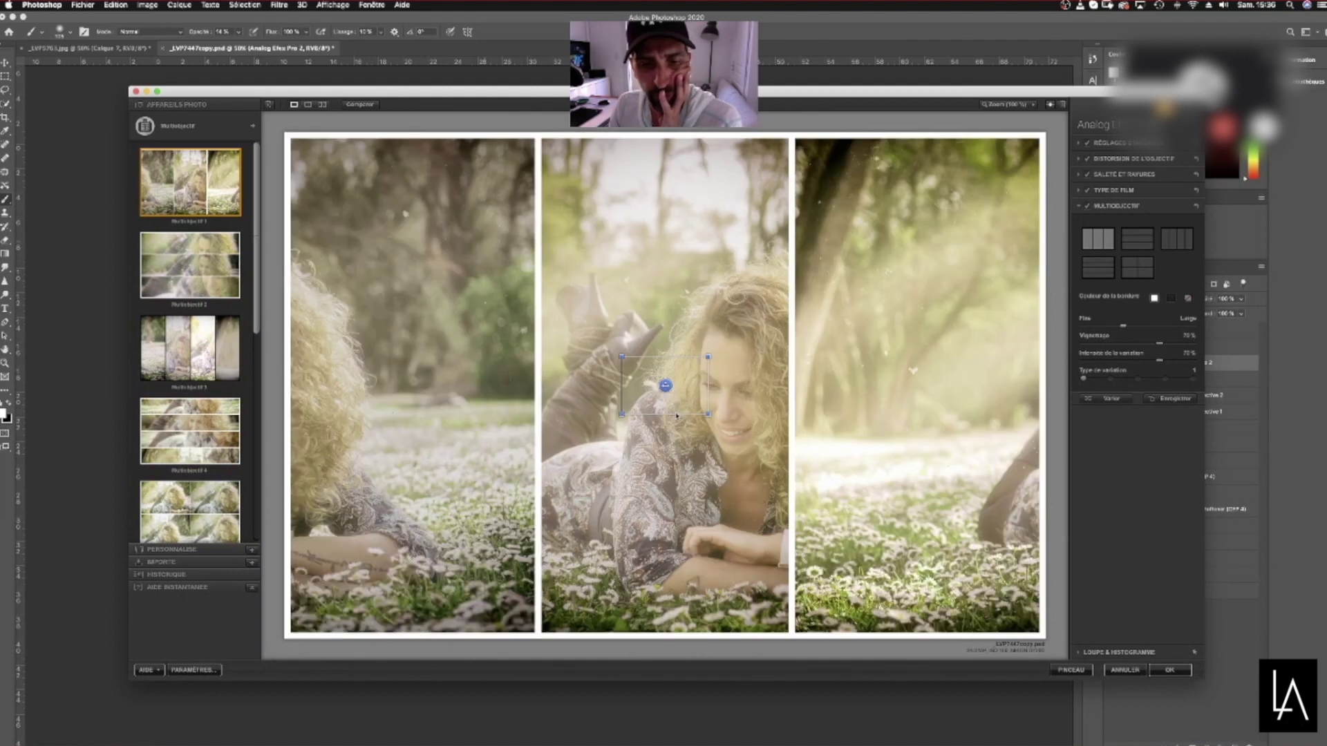
Reposition the outer frames of the triptych to show the woman's face in the first and her boots in the third
mouse_move(291, 387)
left_mouse_down()
mouse_move(350, 385)
mouse_move(304, 391)
left_mouse_up()
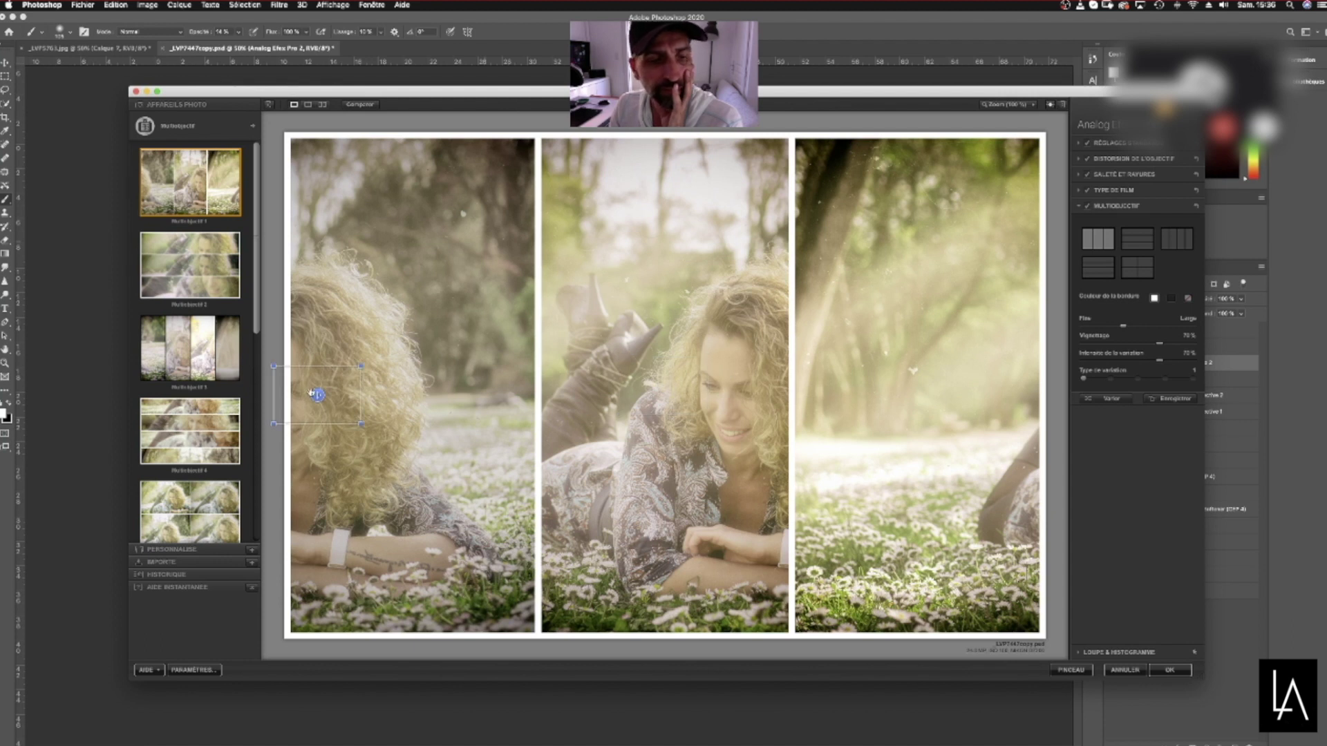
left_click_drag(318, 394, 335, 387)
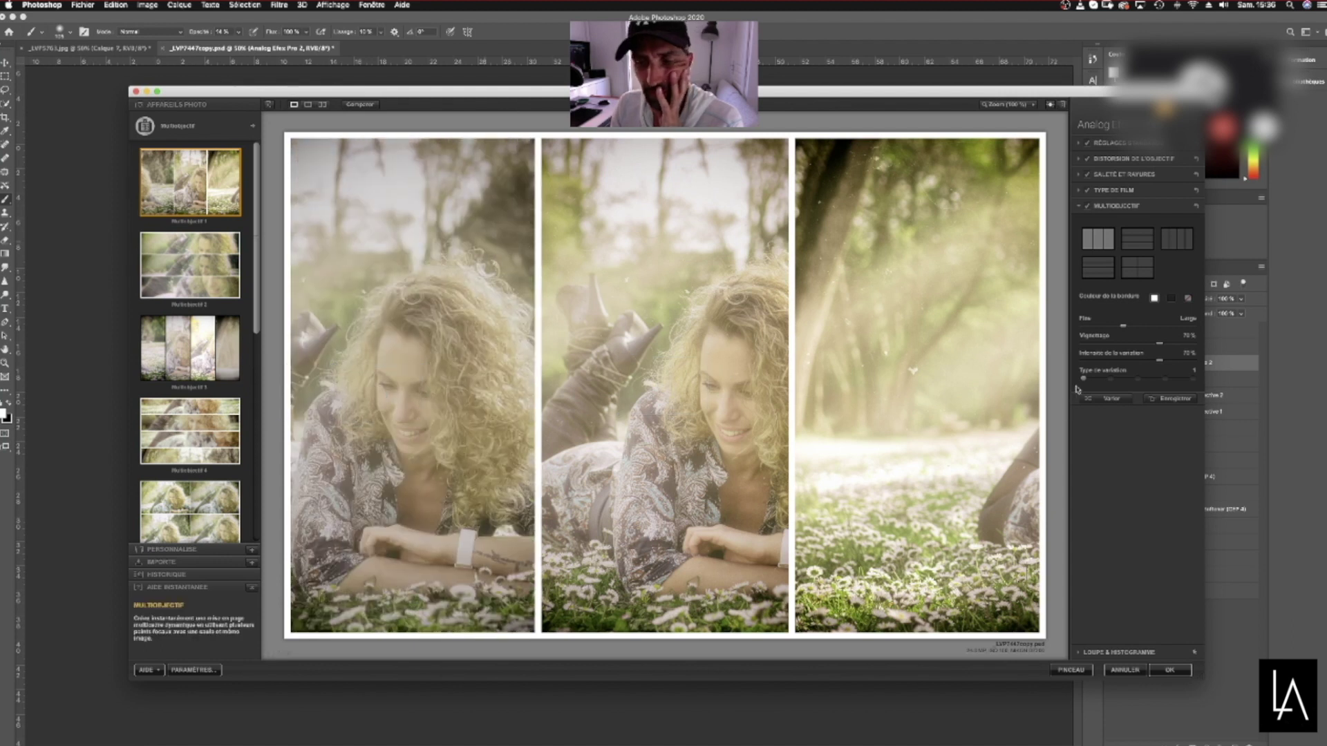
left_click_drag(1040, 386, 968, 394)
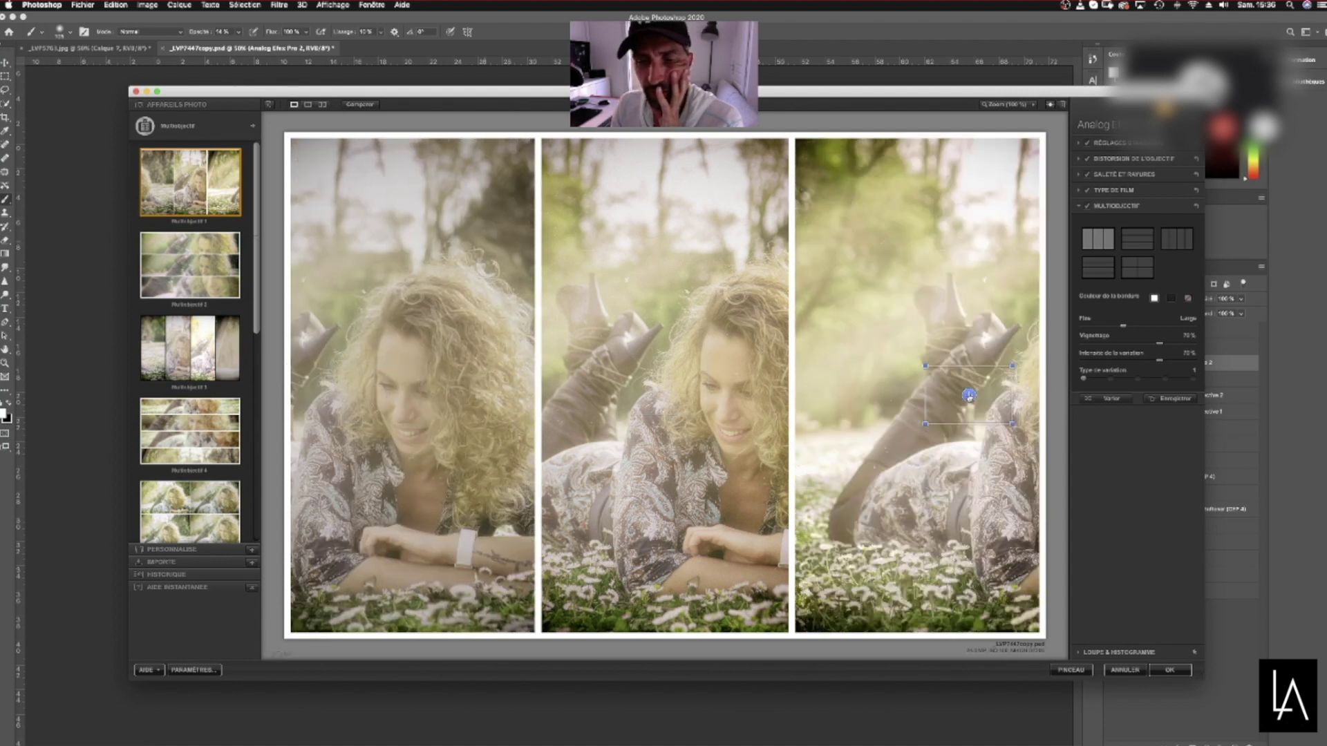
mouse_move(373, 399)
left_mouse_down()
mouse_move(320, 408)
mouse_move(350, 401)
left_mouse_up()
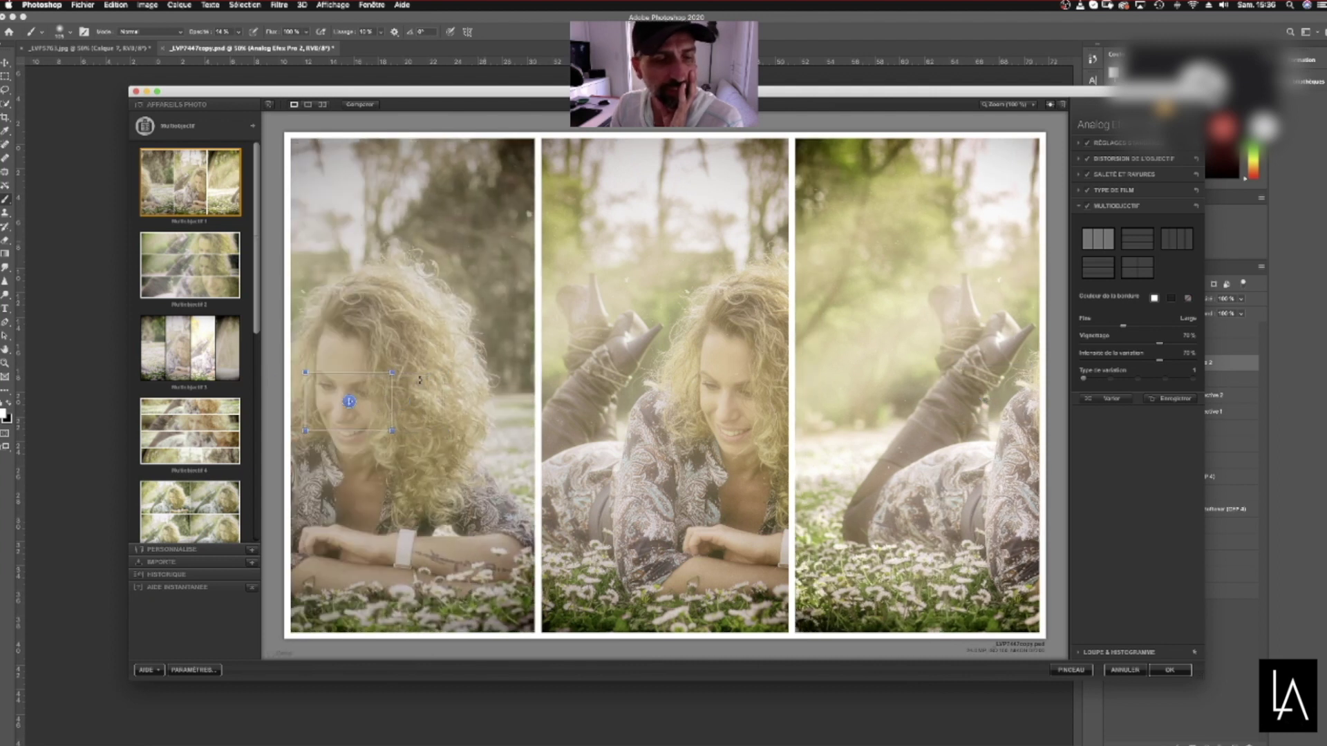
Rotate and enlarge the picture in the first frame, then shift it to show a close-up of the boots
left_click_drag(405, 368, 412, 365)
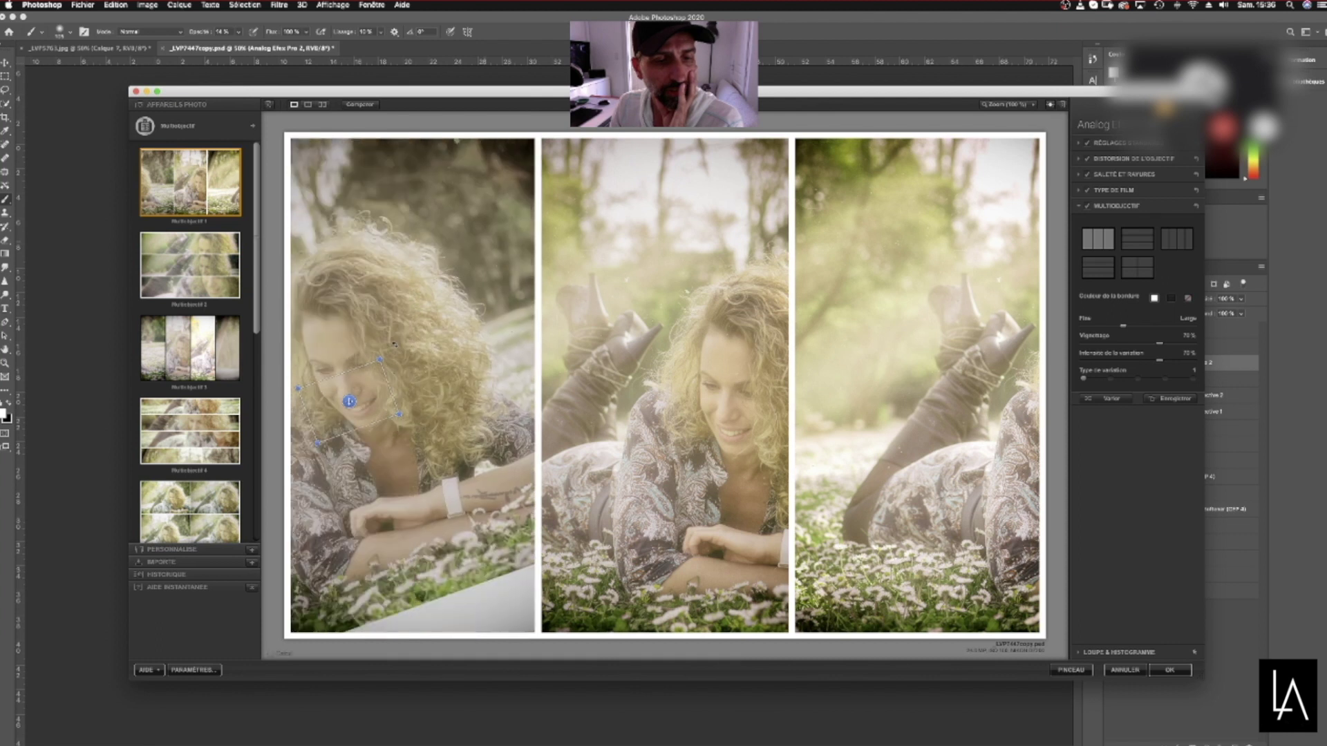
left_click_drag(396, 420, 459, 444)
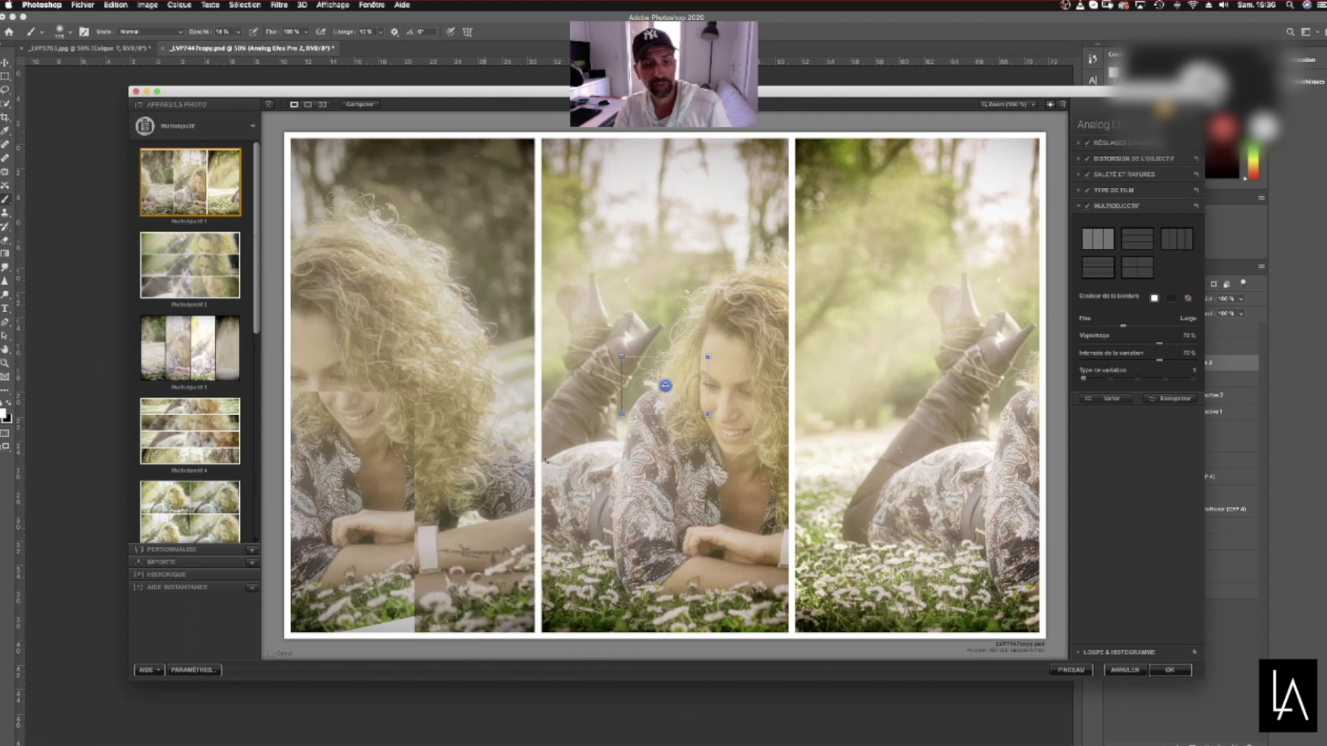
left_click(687, 432)
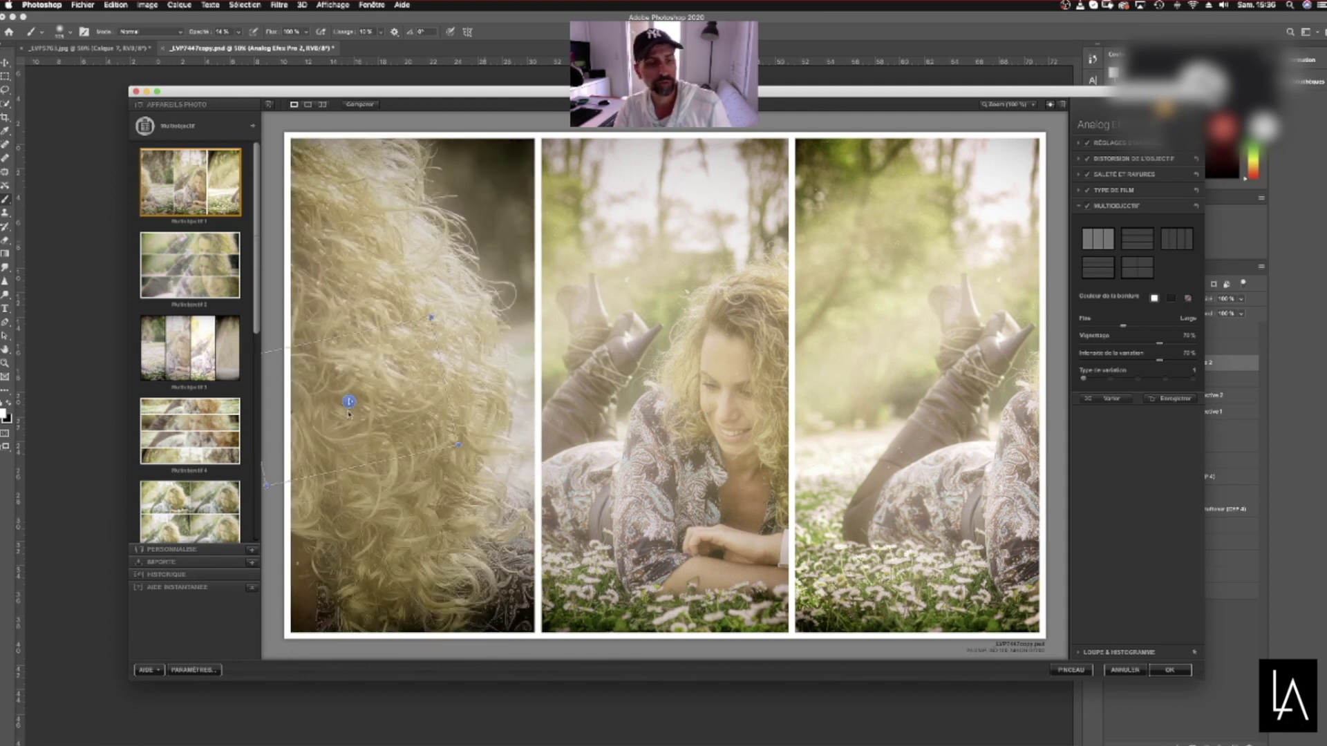
left_click_drag(350, 401, 442, 385)
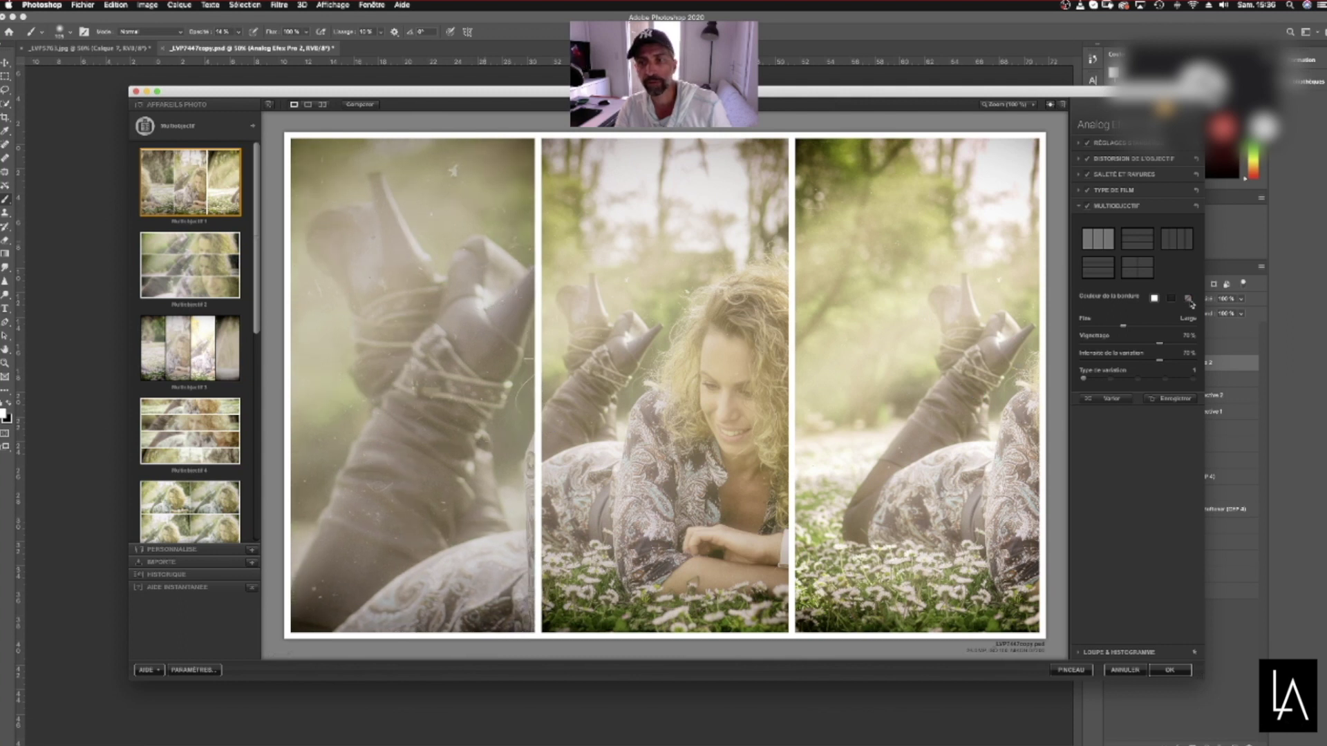
Try the triptych without a border, restore a thinner white border, and close Analog Efex Pro 2 without applying it
left_click(1188, 299)
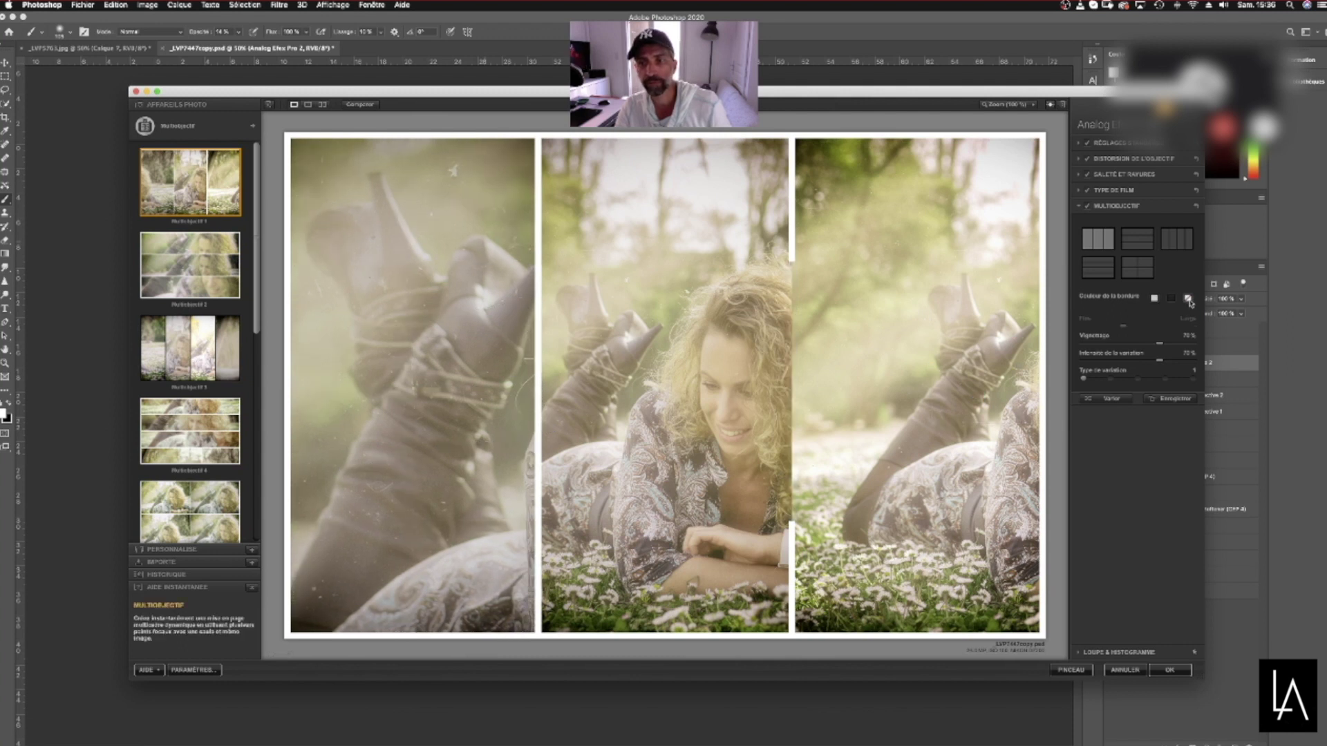
left_click(1154, 299)
left_click_drag(1119, 328, 1097, 328)
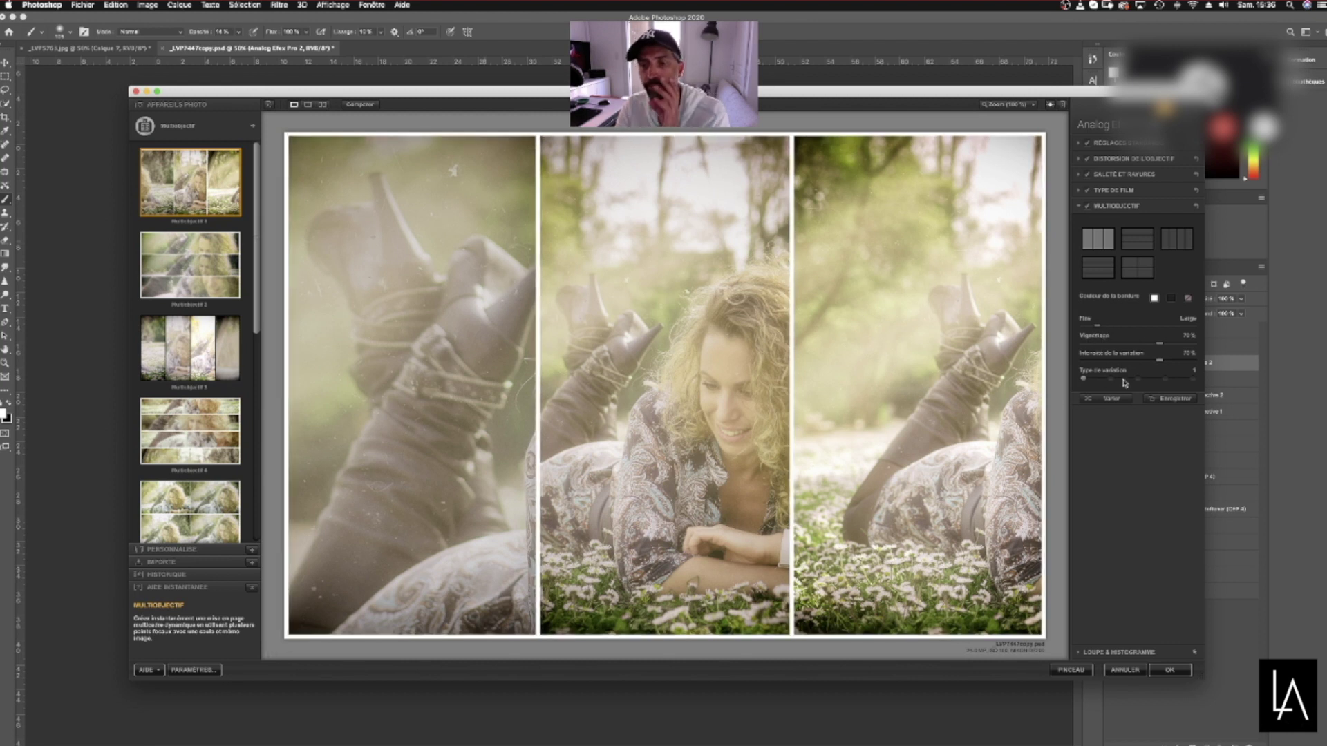
mouse_move(665, 385)
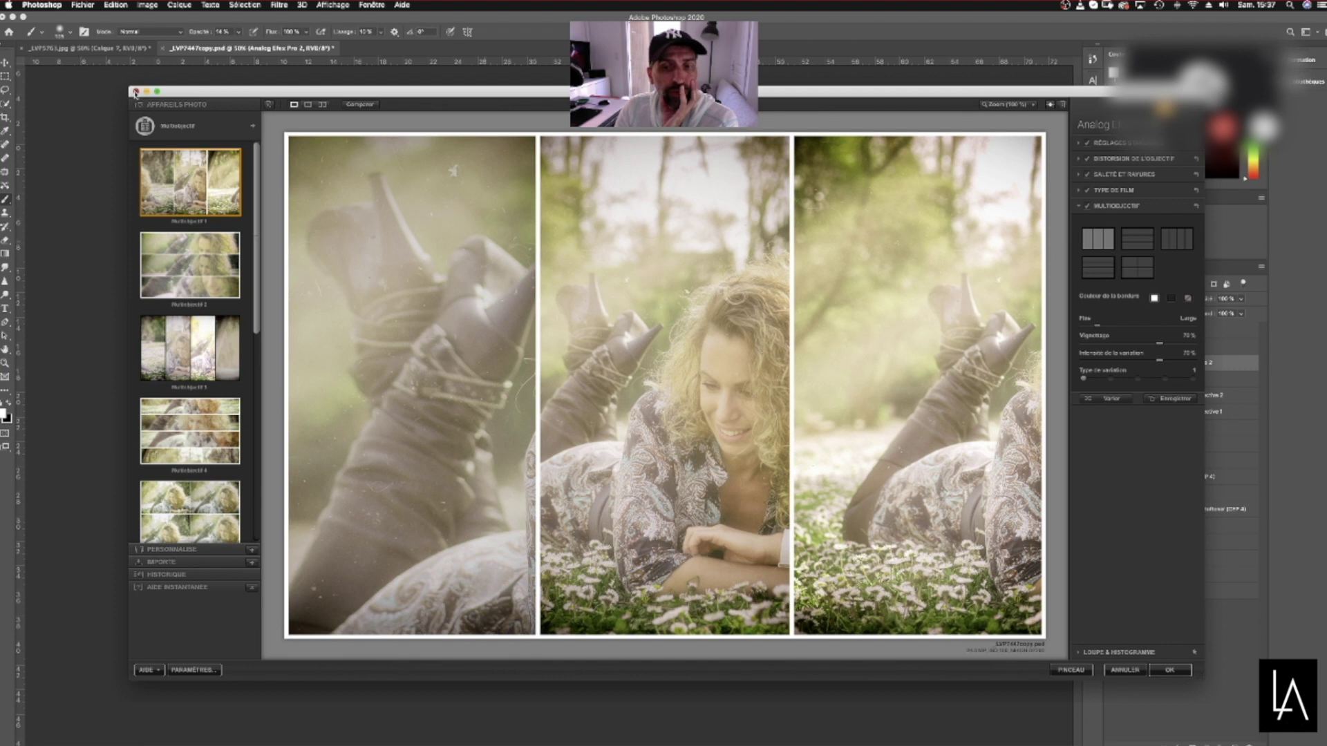
left_click(135, 92)
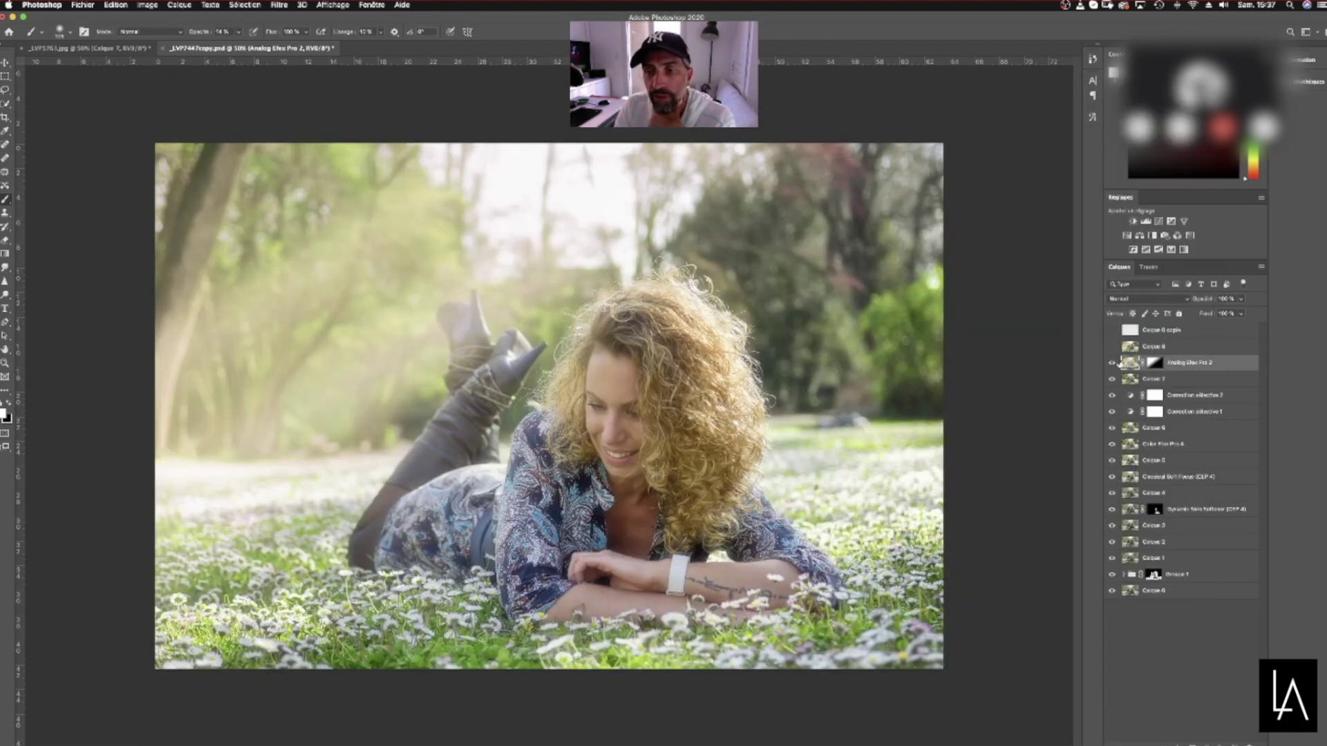
Show the signature layer at the top of the stack and the hidden Calque 8 layer beneath it, and activate the Move tool
left_click(1112, 330)
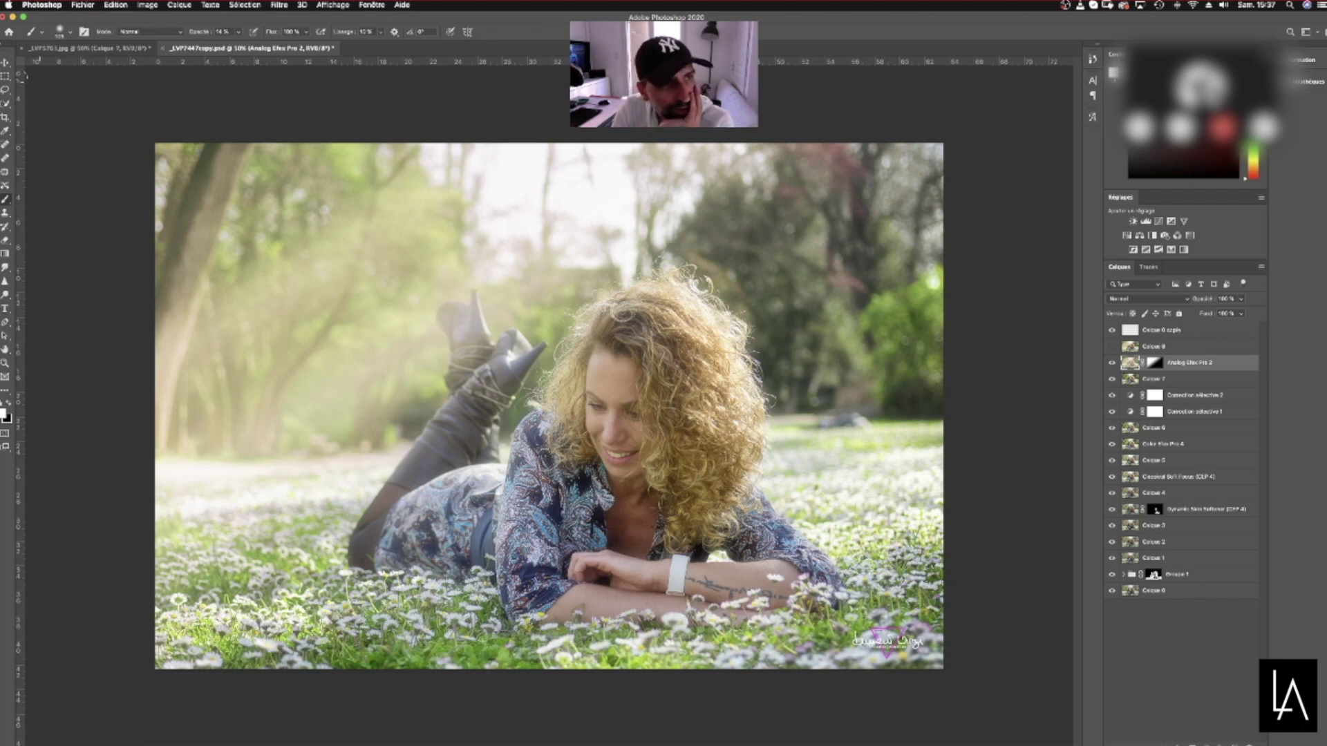
left_click(5, 63)
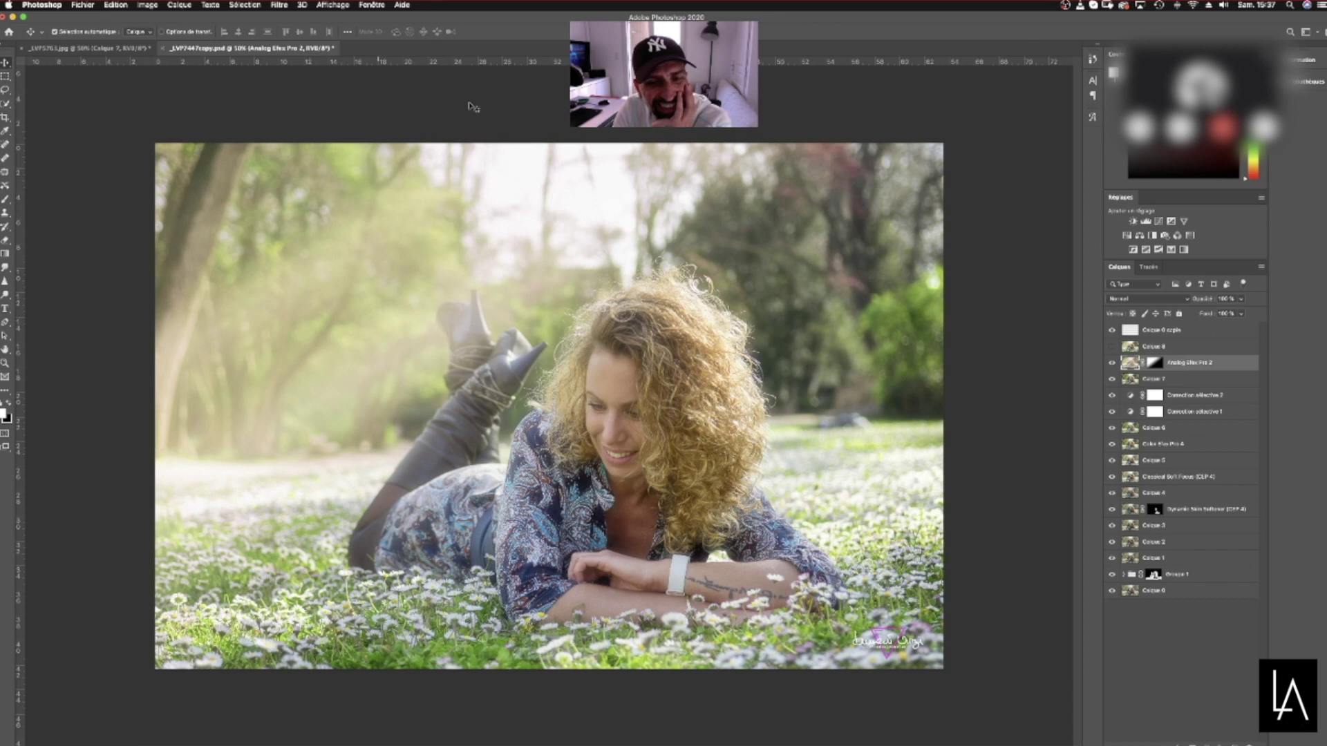
left_click(1112, 346)
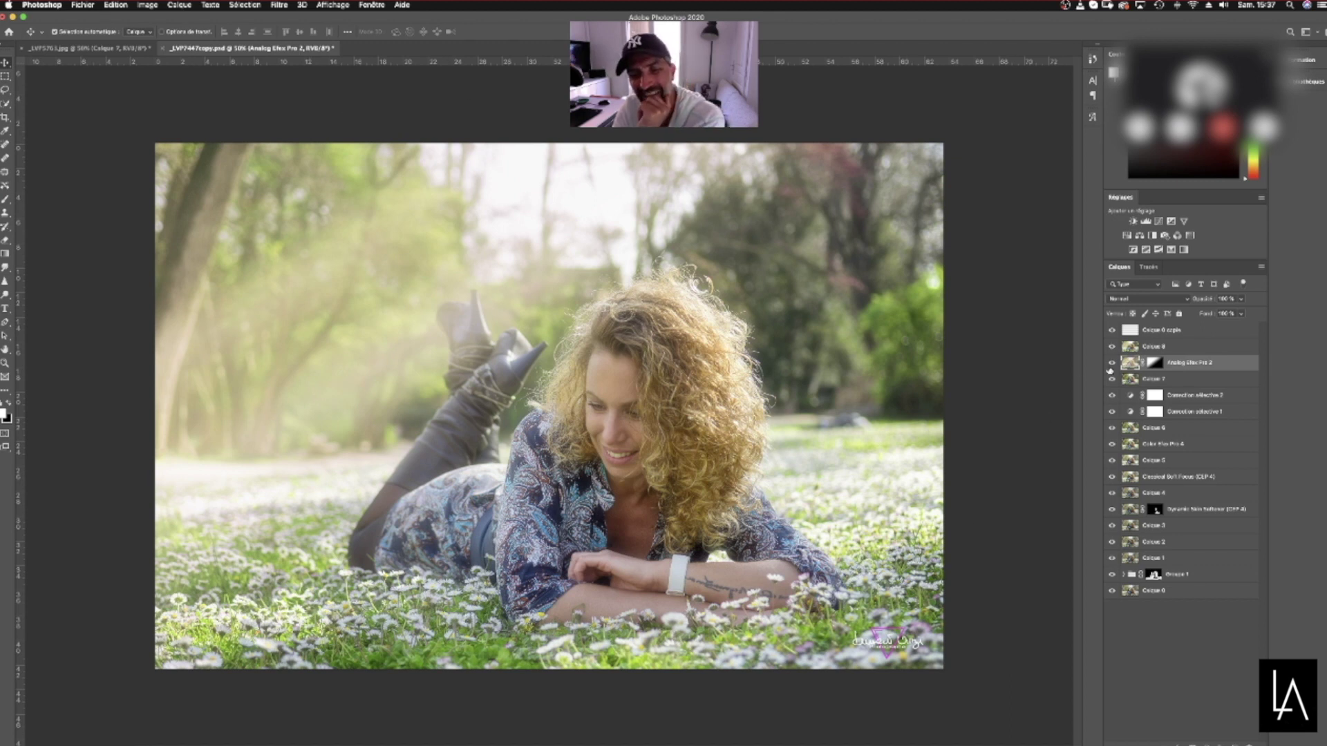